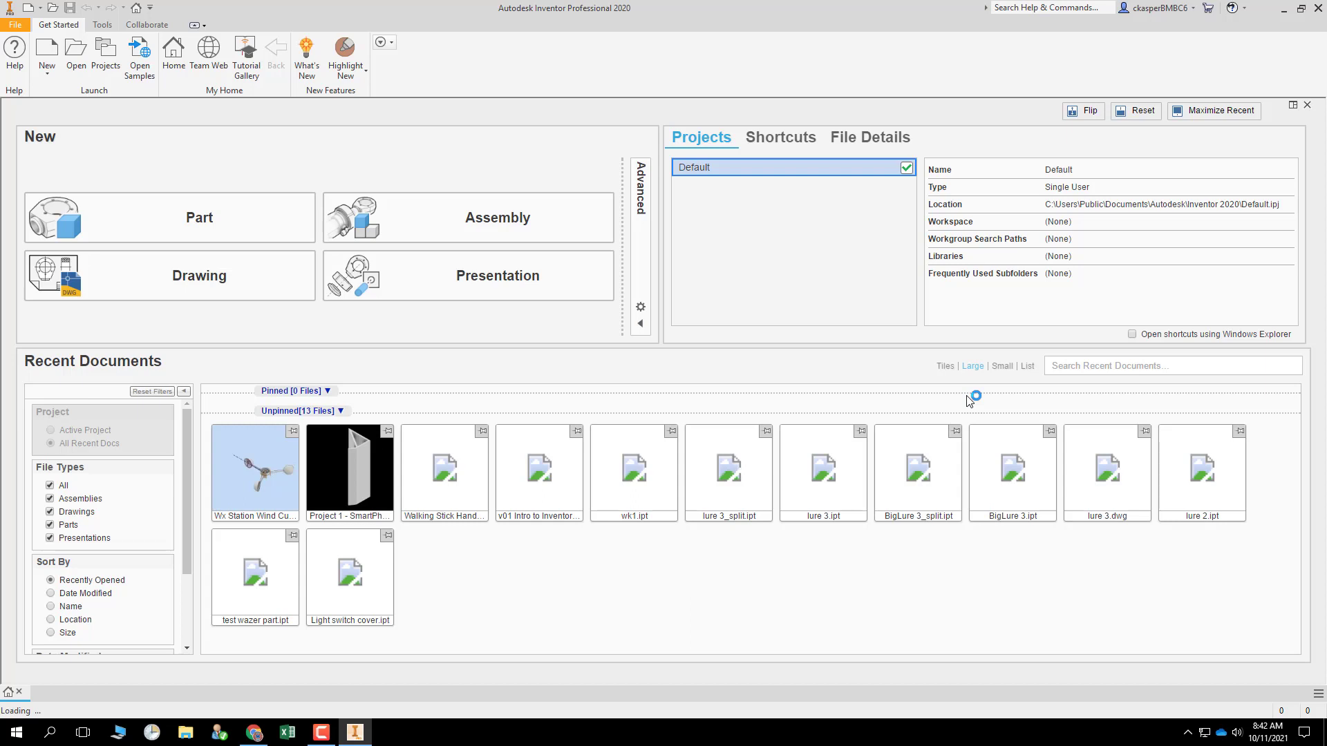
- Create a new metric Standard (mm).ipt part and start a 2D sketch on the XZ plane
left_click(47, 53)
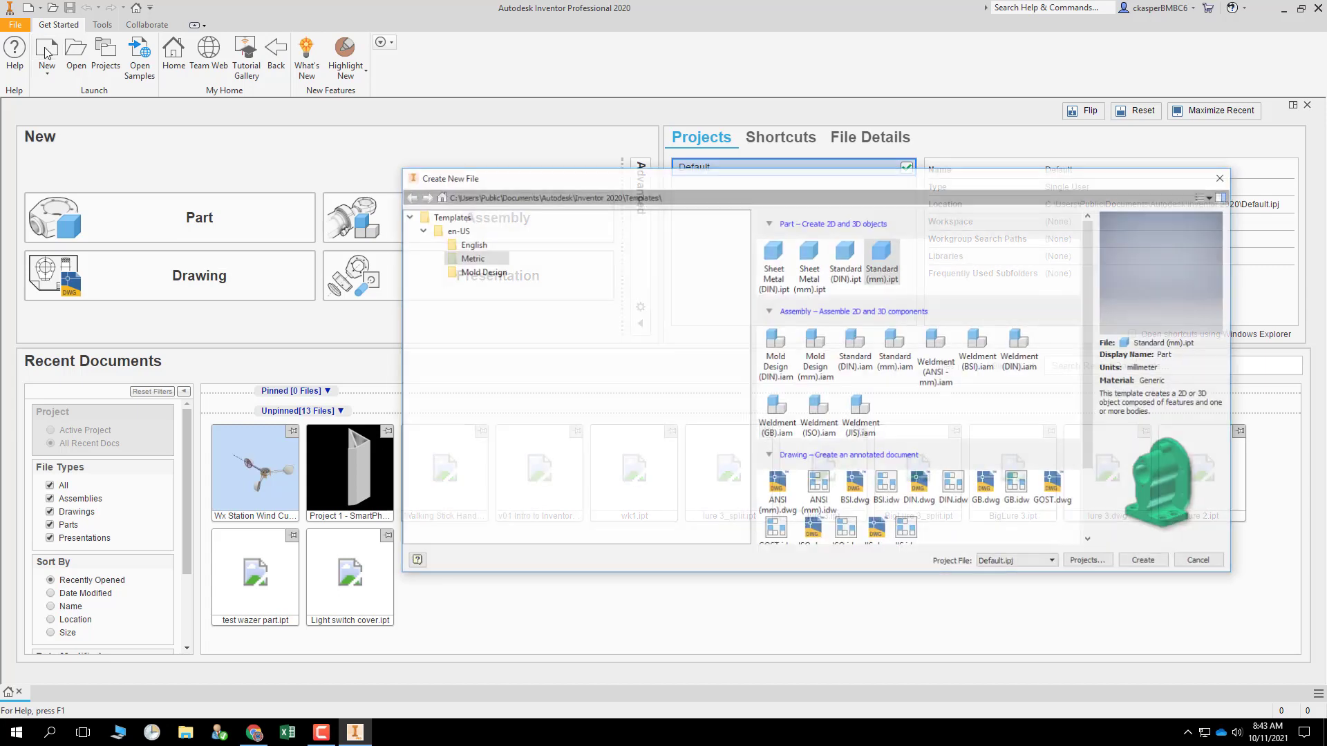
left_click(1148, 563)
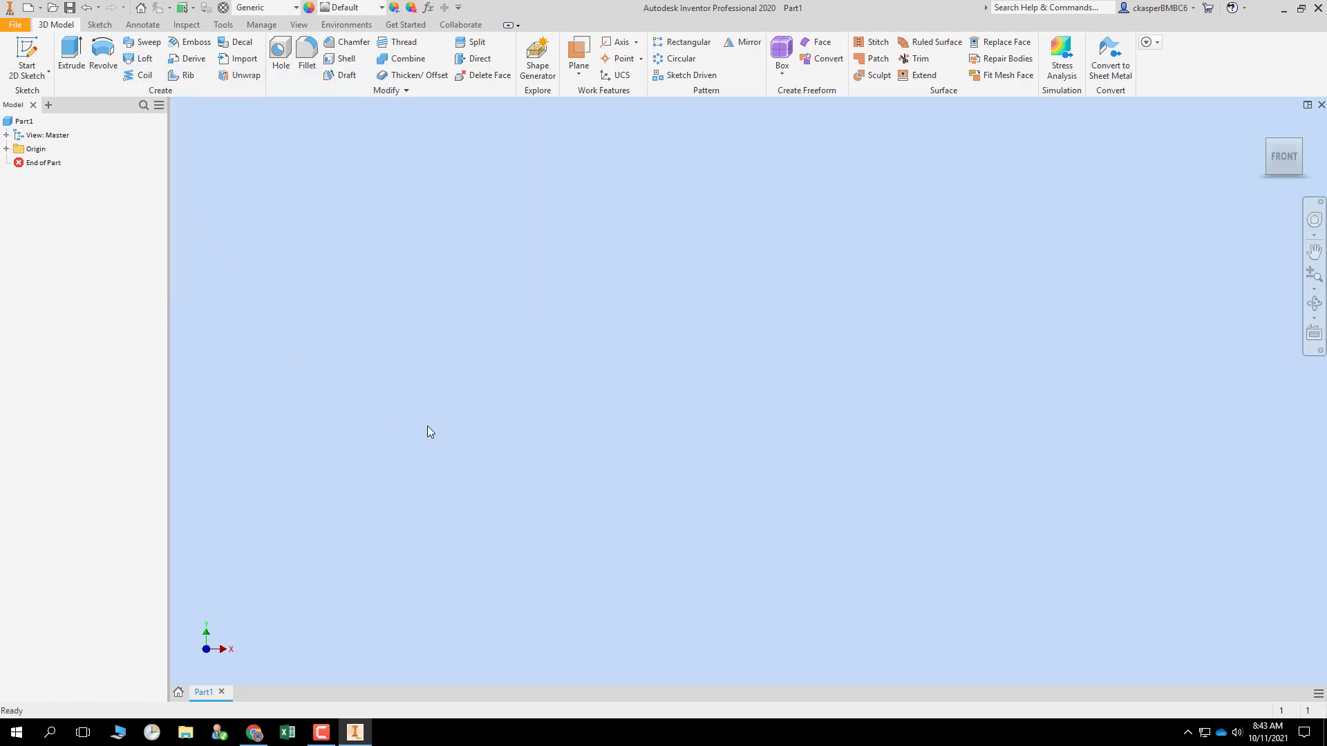
left_click(6, 149)
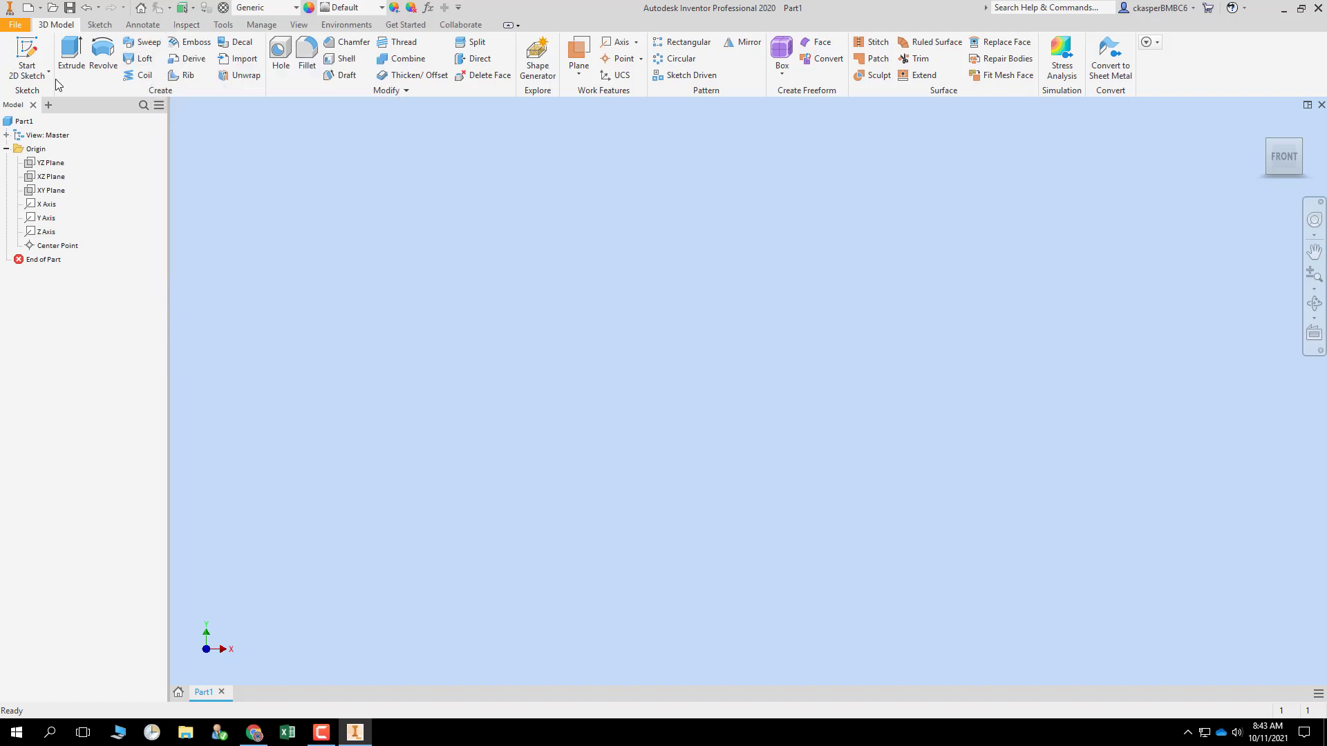
left_click(27, 47)
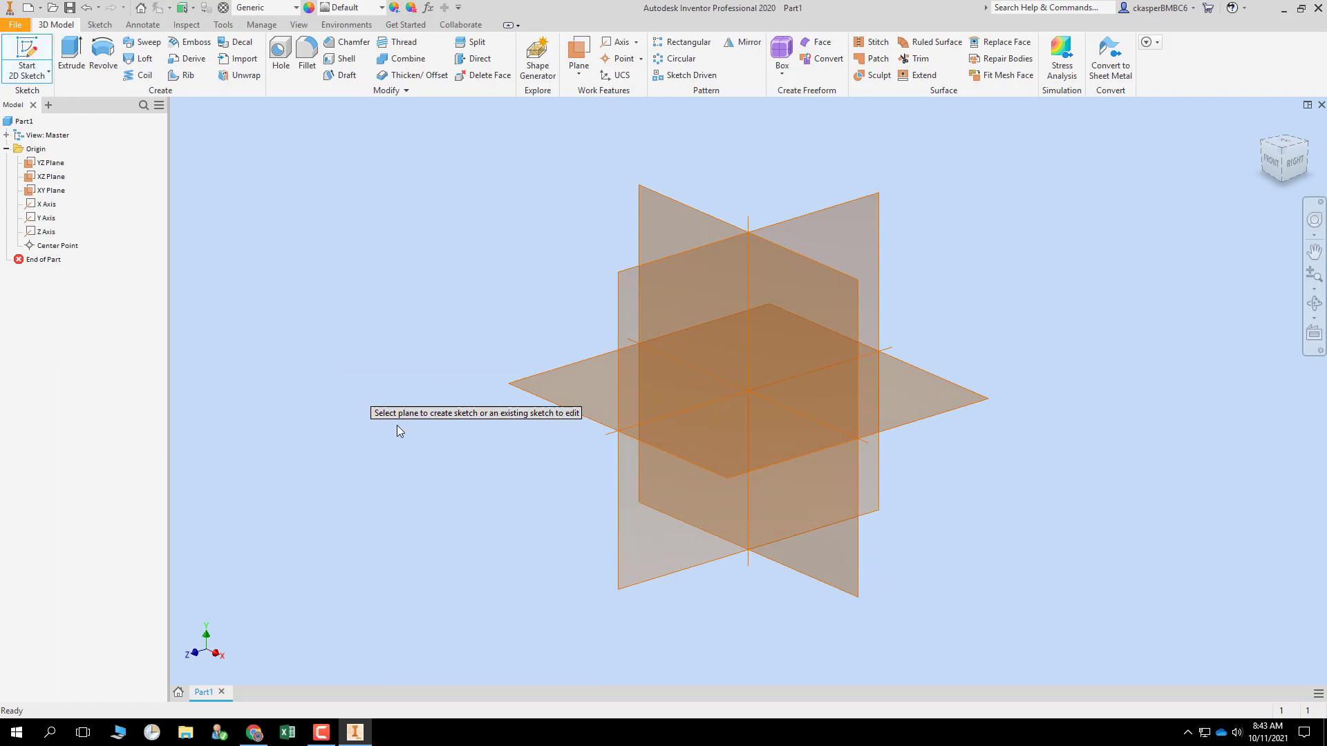
left_click(554, 392)
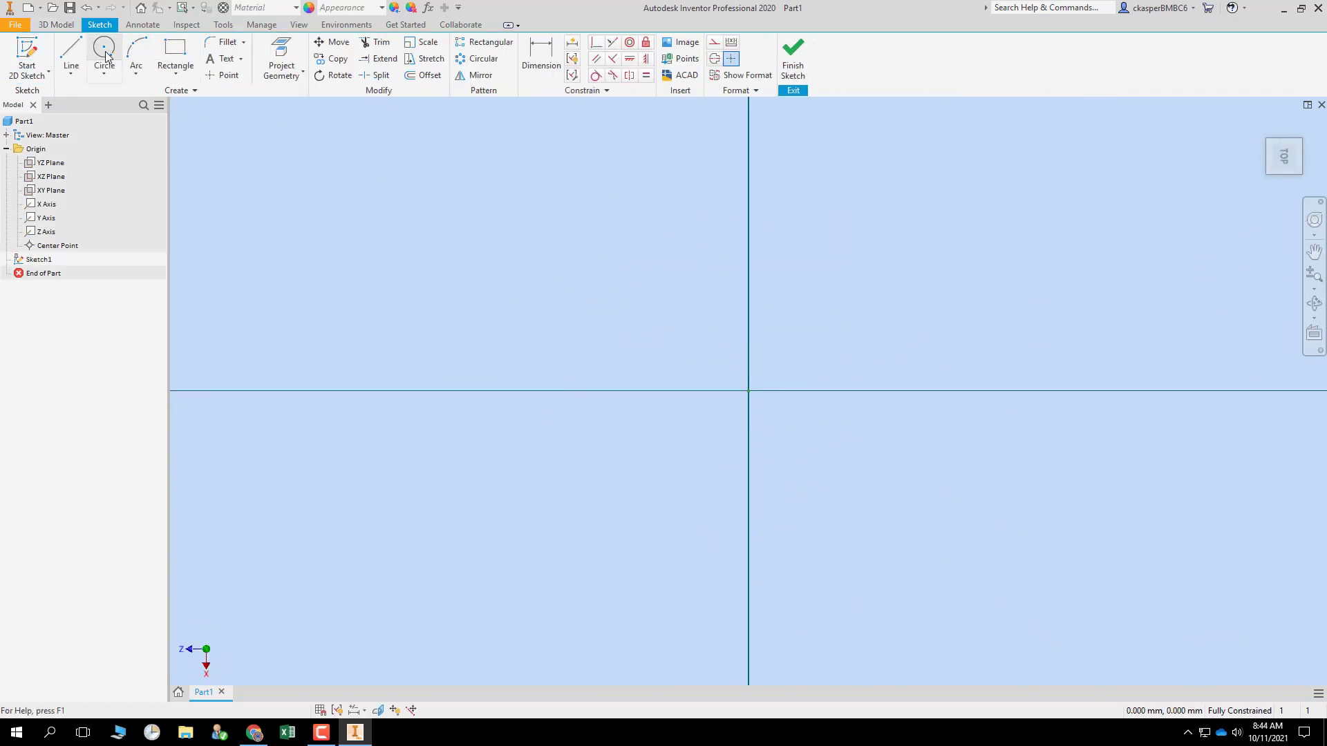
- Sketch a circle about 16 mm in diameter centred on the origin
left_click(105, 54)
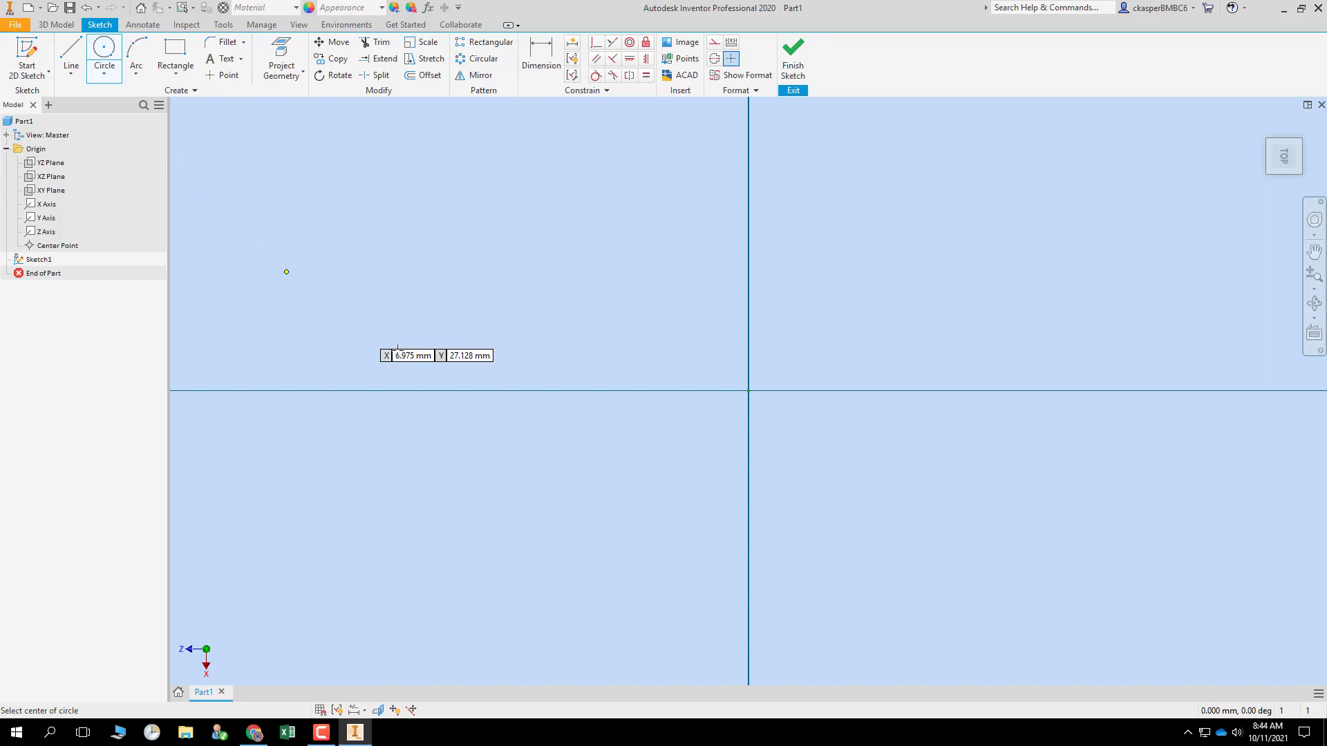
left_click(748, 392)
left_click(617, 352)
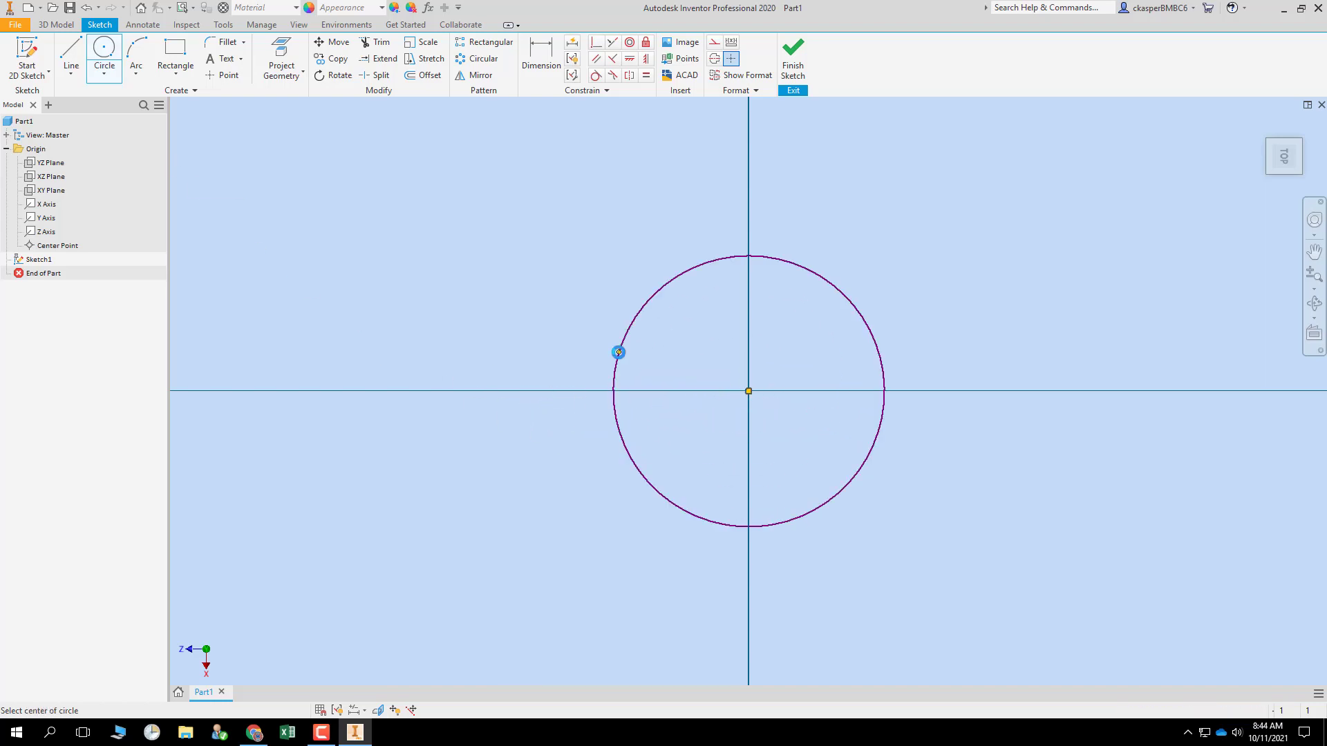
- Dimension the circle's diameter to 15 mm and finish the sketch
key("d")
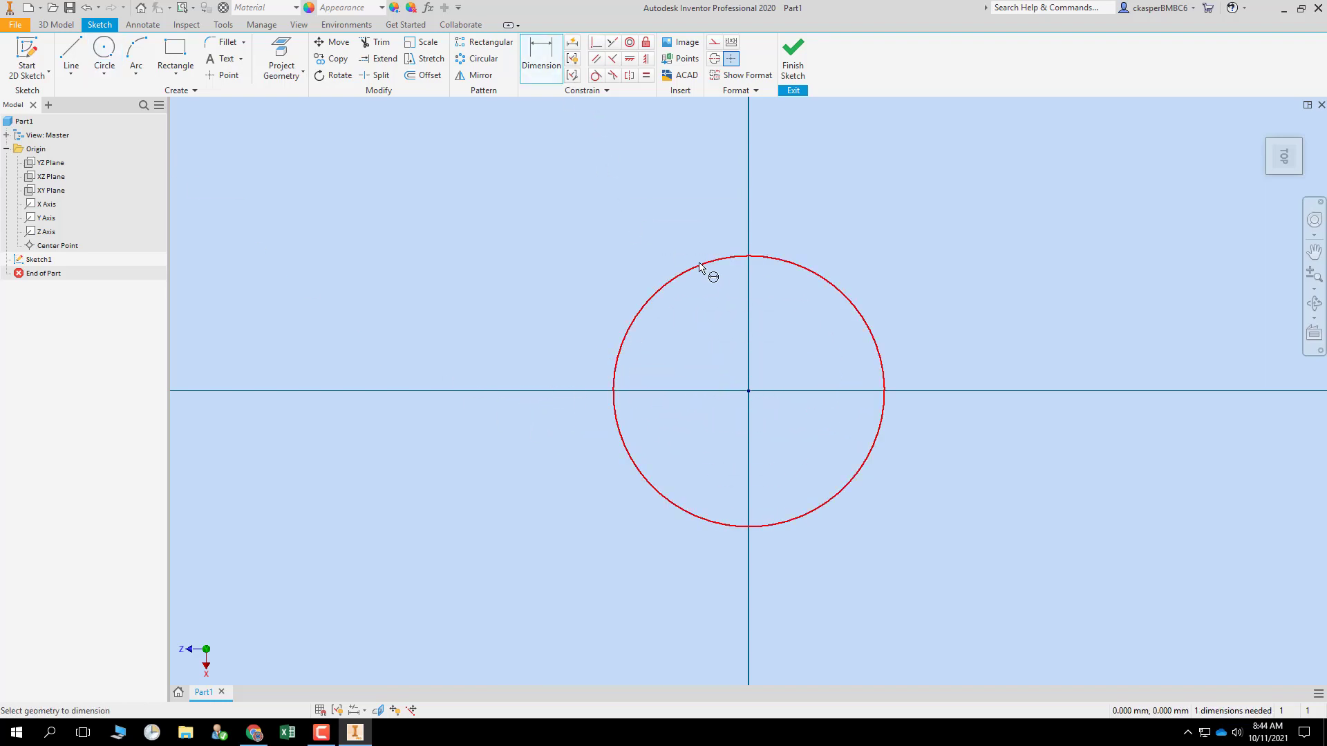
left_click(707, 264)
left_click(702, 346)
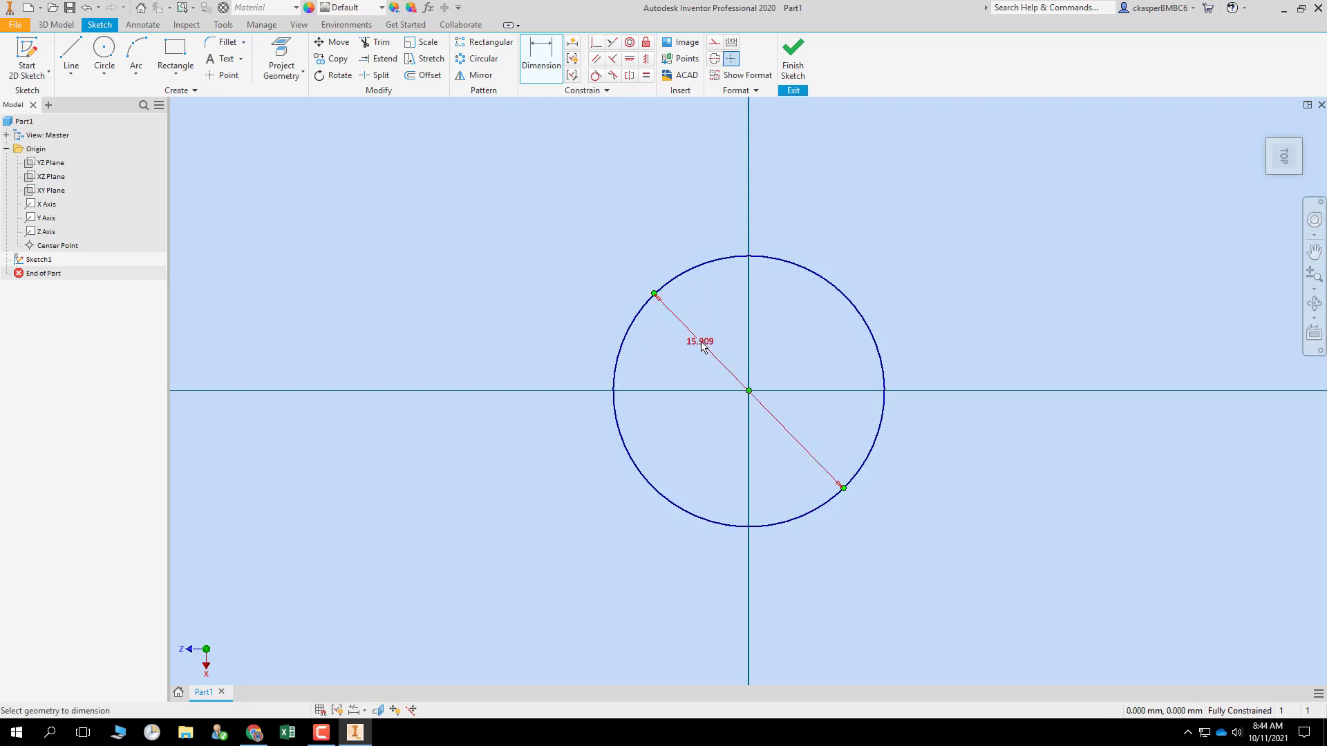
type("15")
key("Return")
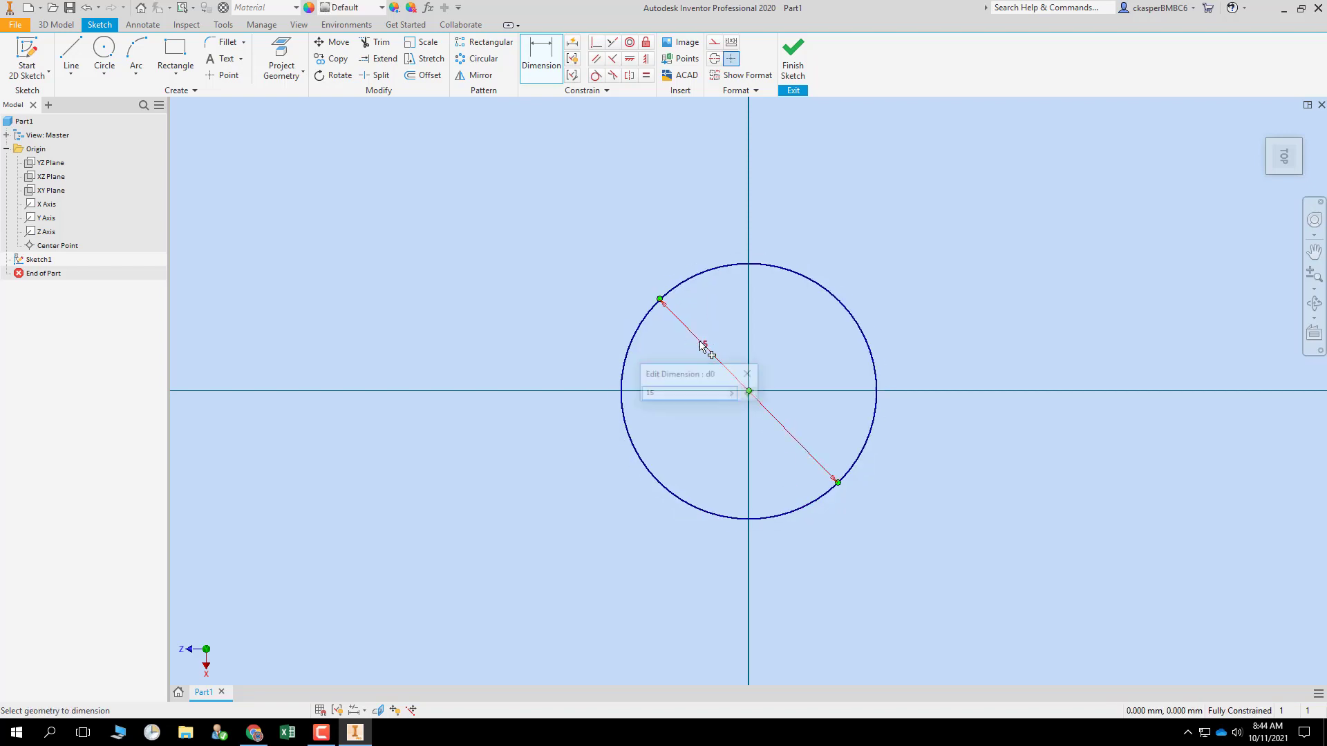
left_click(794, 61)
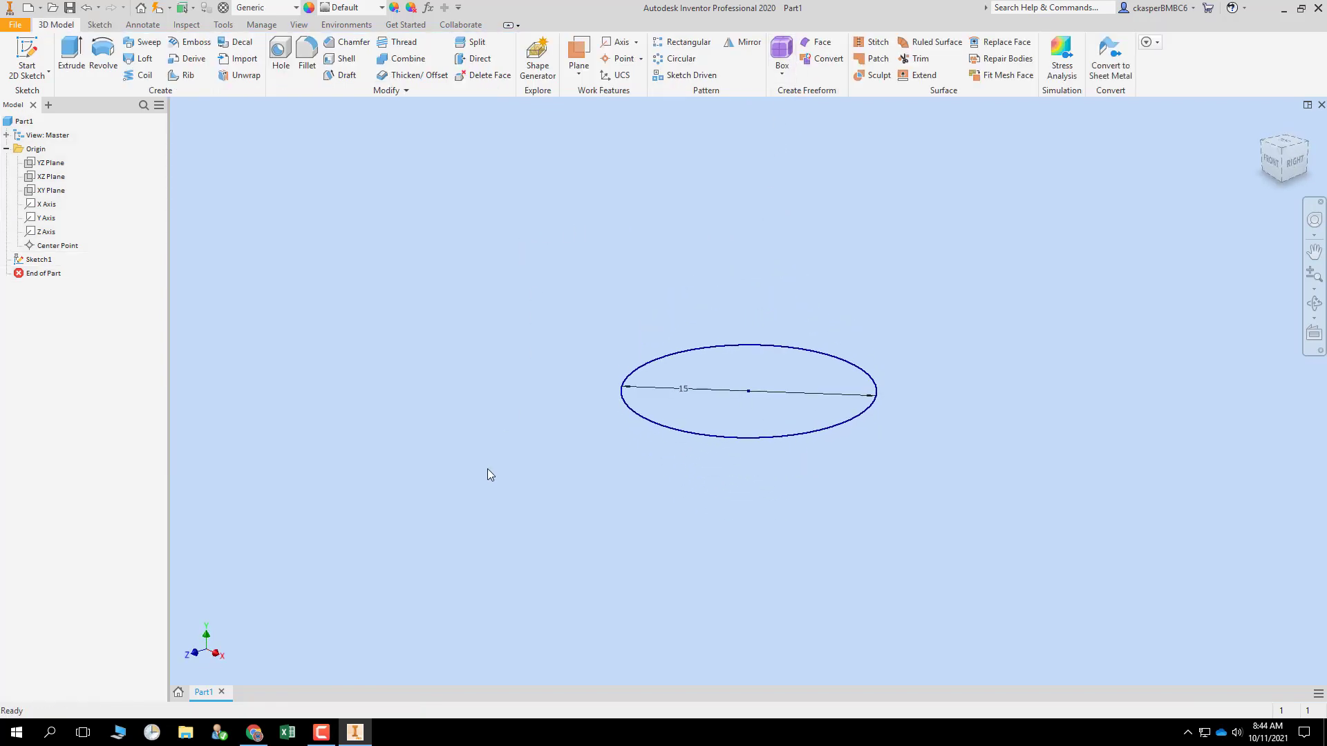
- Start a second 2D sketch on the YZ plane, perpendicular to the circle
scroll(425, 553, "down", 5)
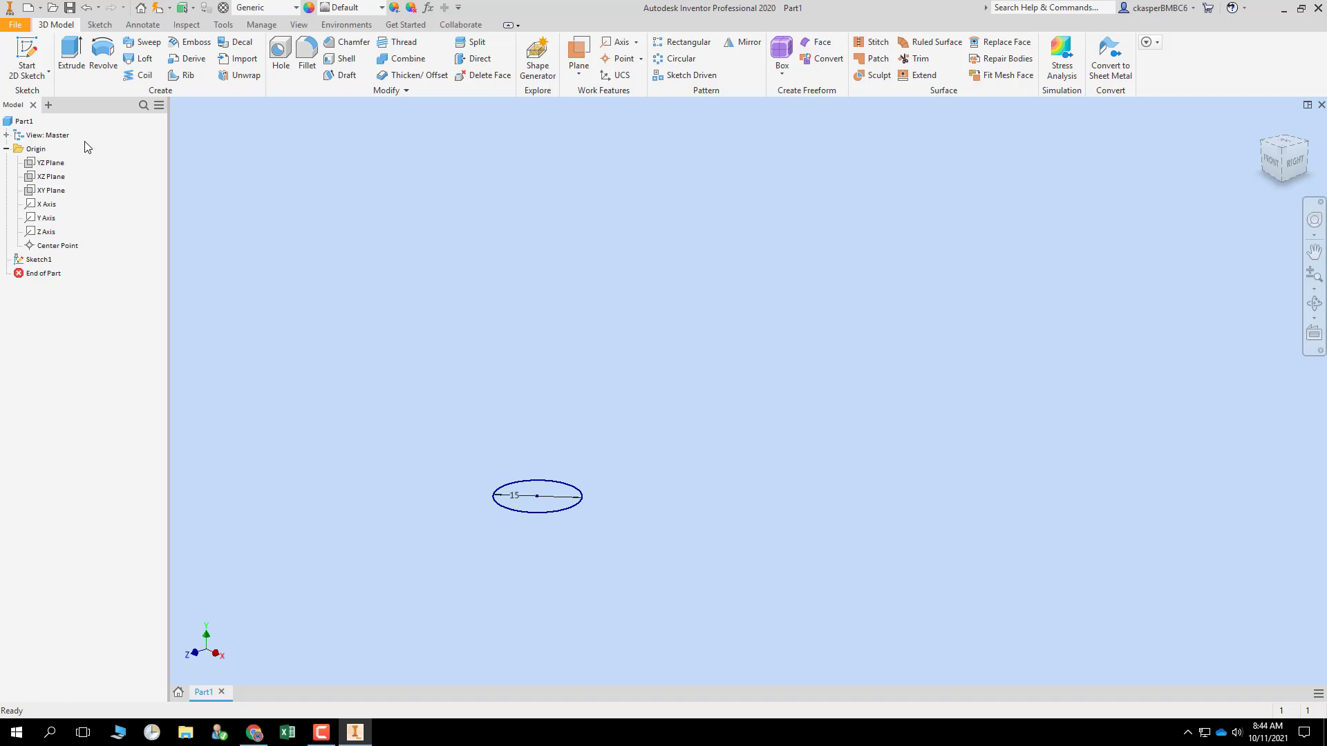
left_click(25, 52)
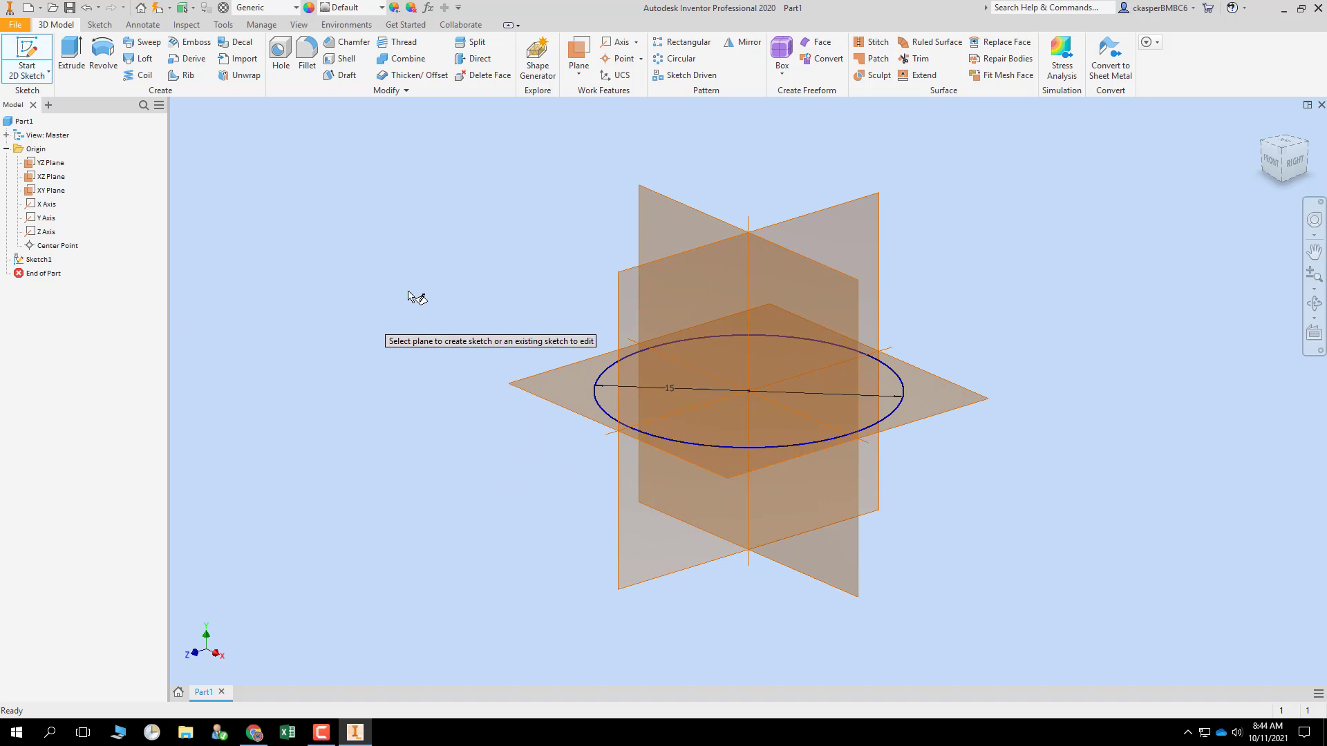
left_click(661, 280)
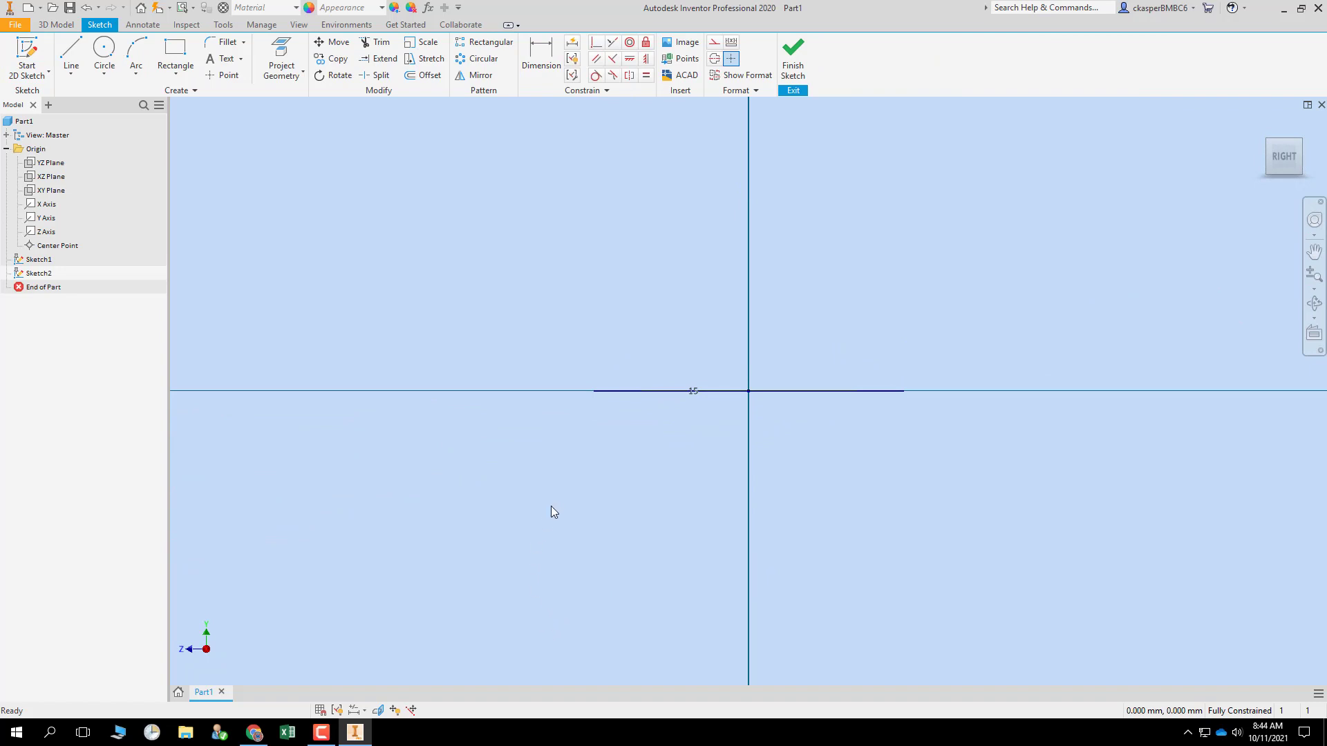
scroll(550, 515, "down", 5)
scroll(516, 588, "down", 2)
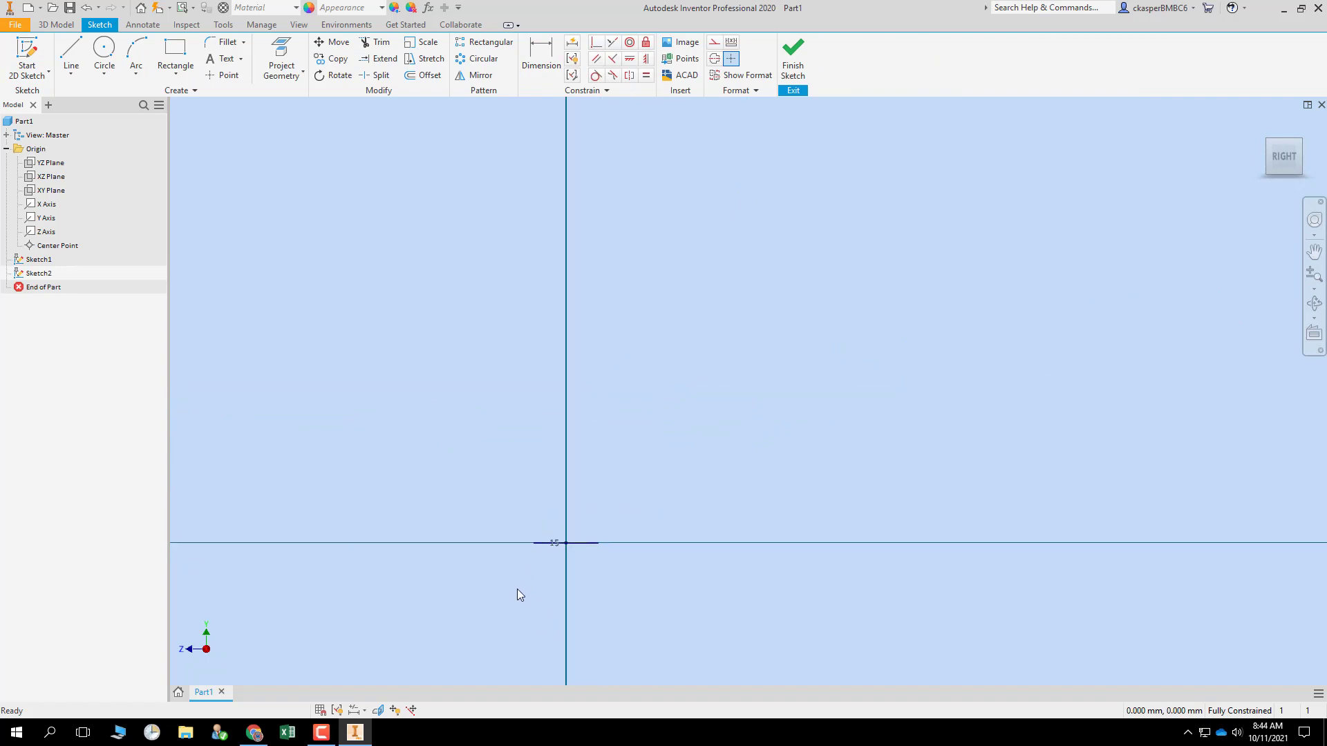
middle_click_drag(479, 434, 480, 456, "shift")
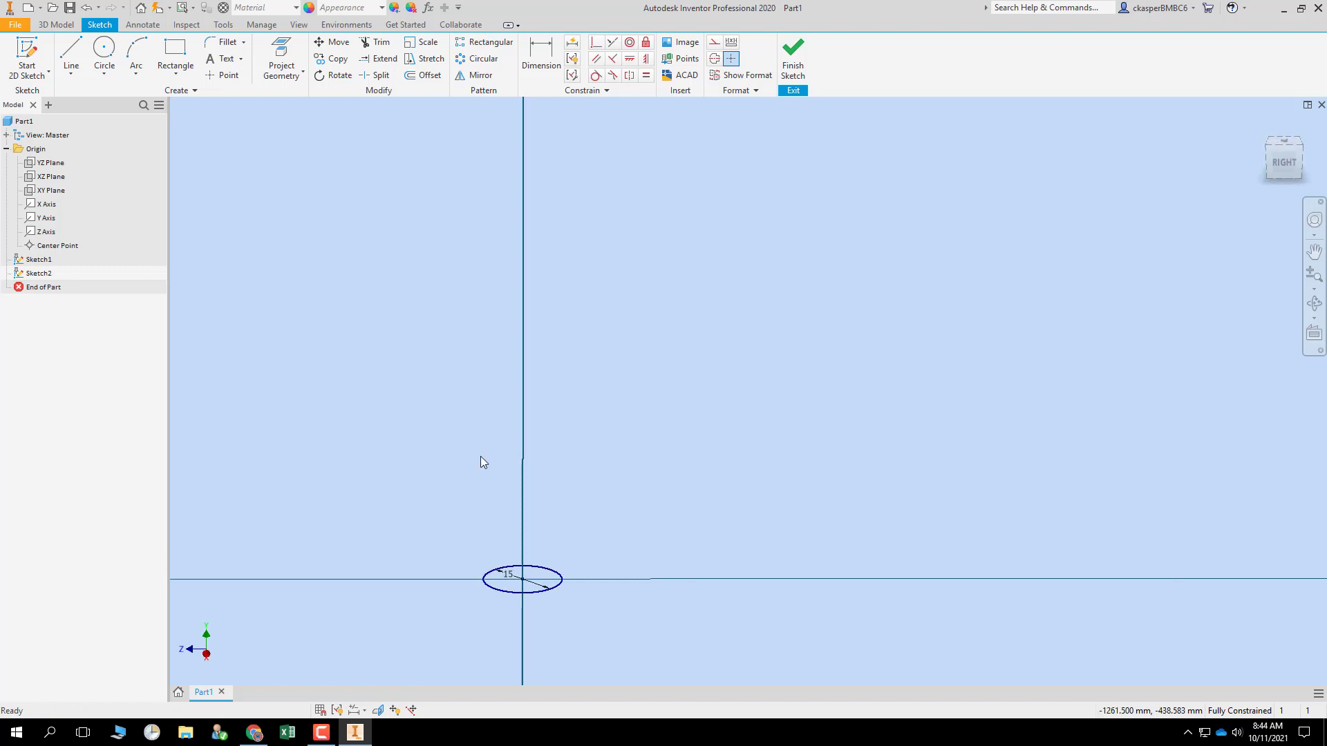
- Draw a straight line about 55 mm long from the circle's centre upward along the Y axis
left_click(284, 52)
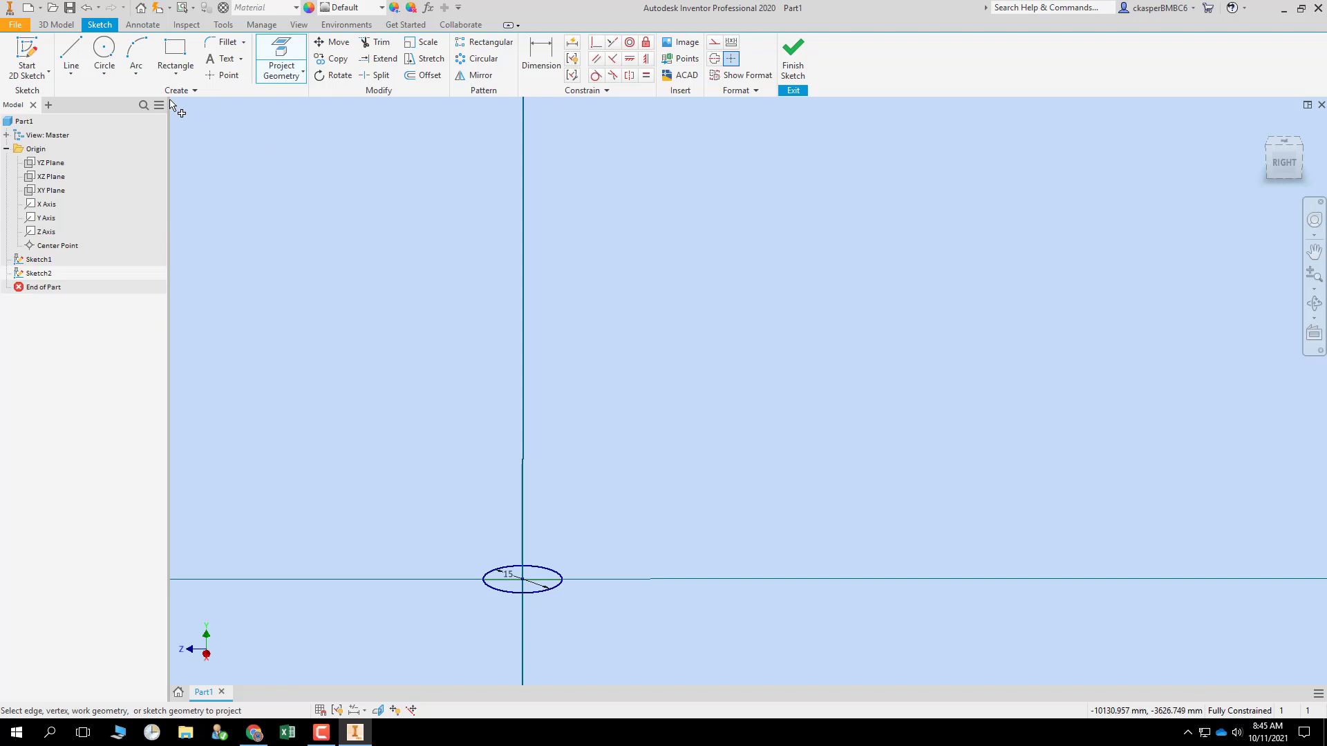
left_click(72, 54)
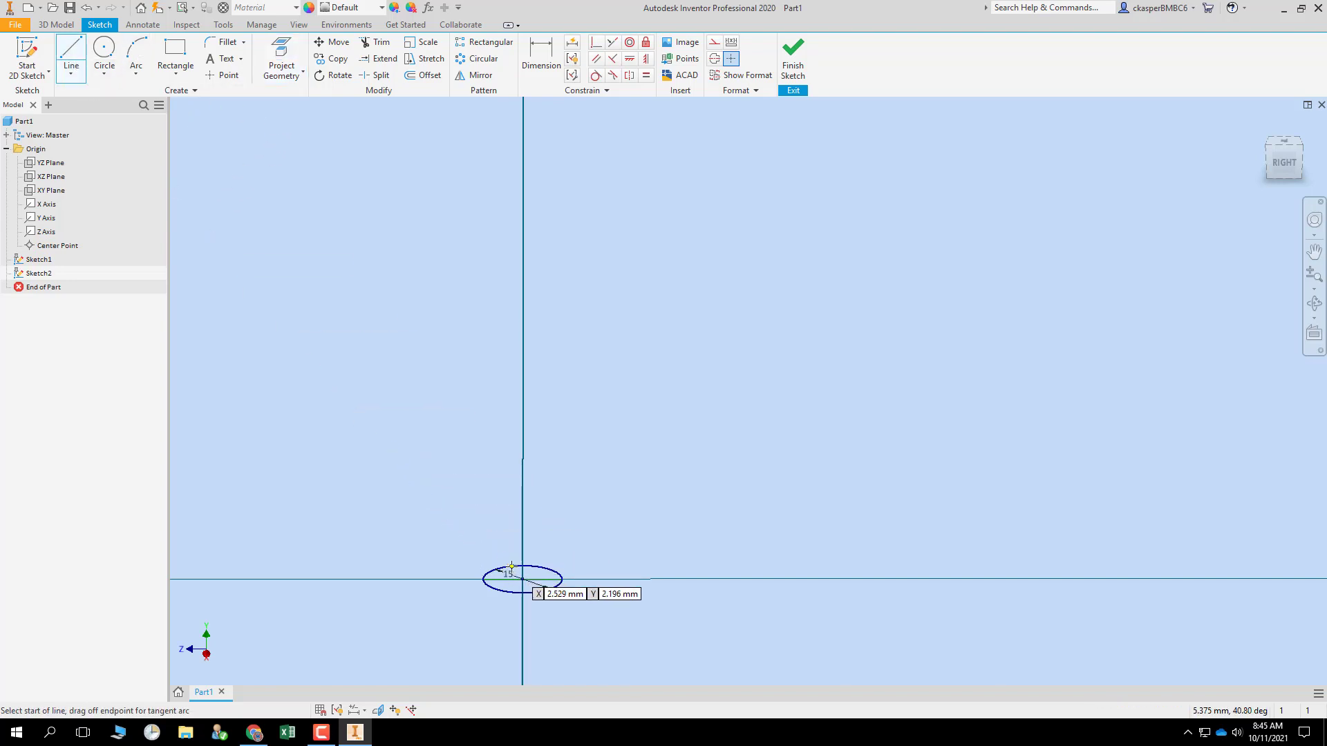
left_click(522, 579)
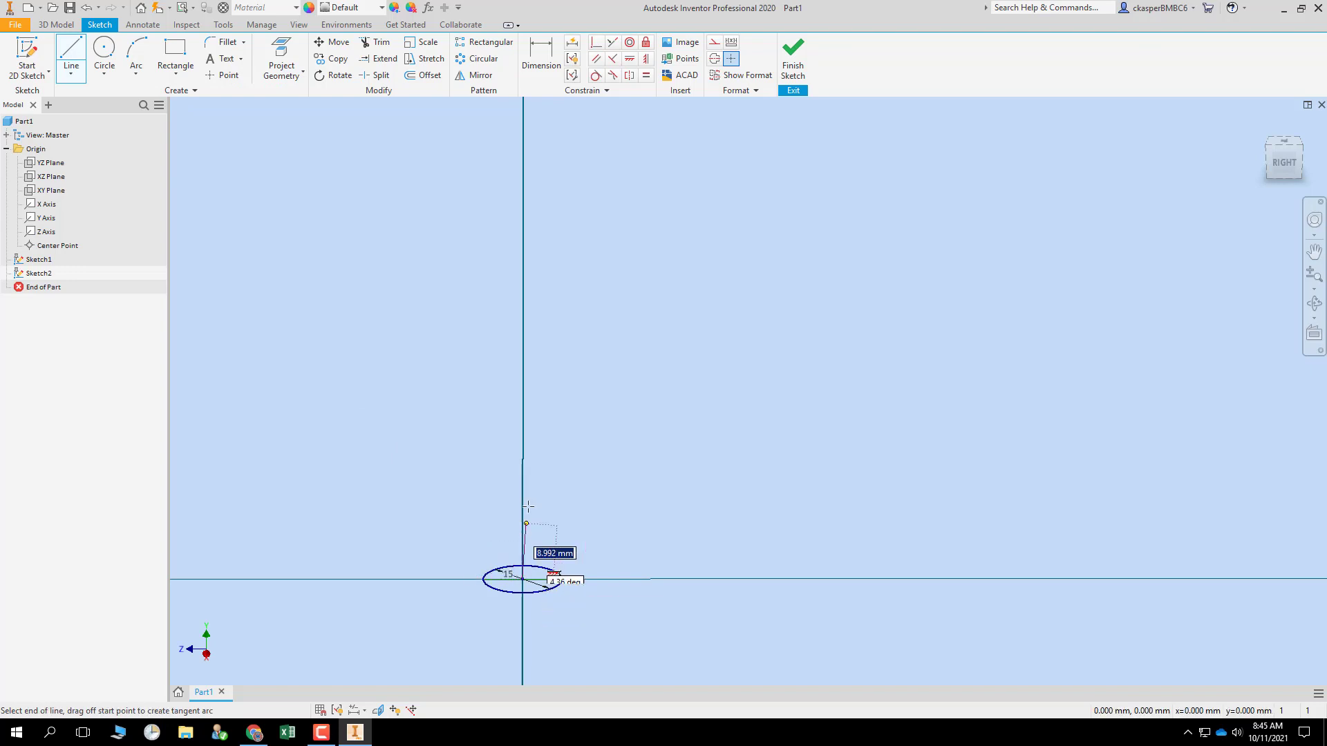
left_click(522, 309)
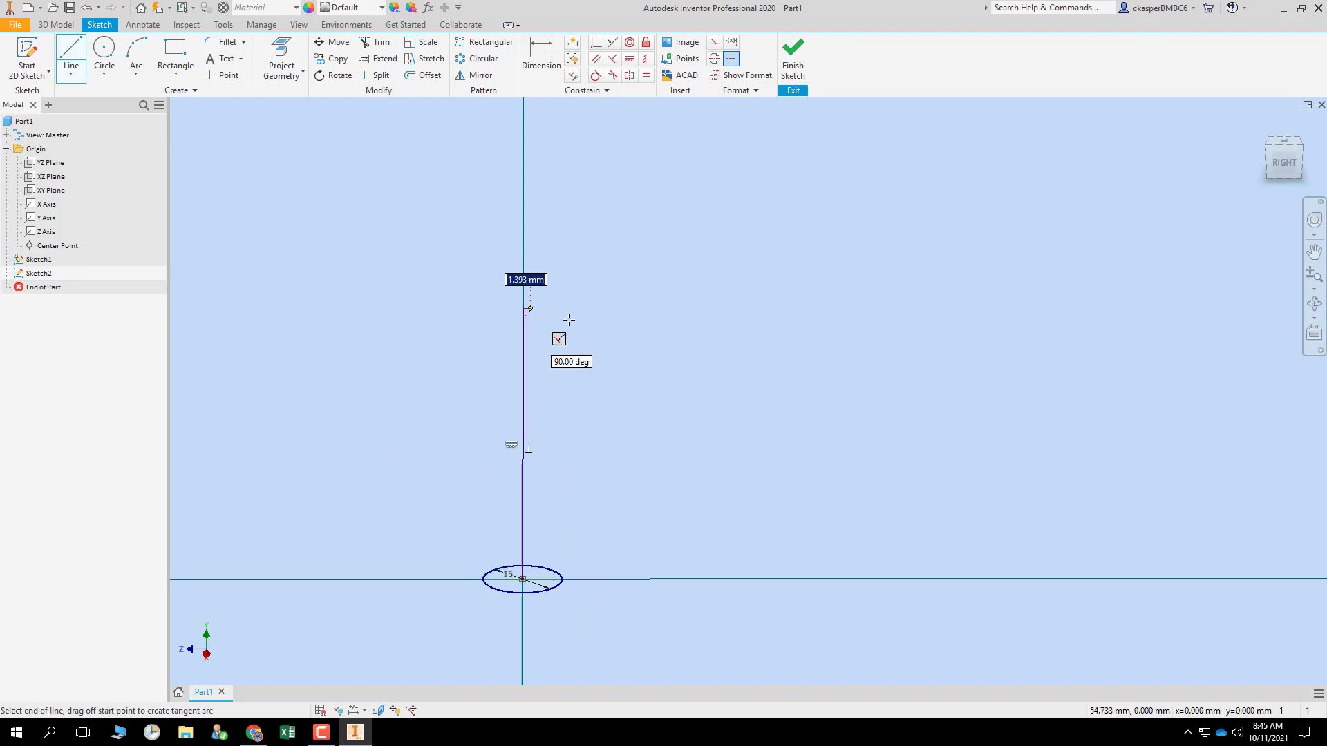
key("Escape")
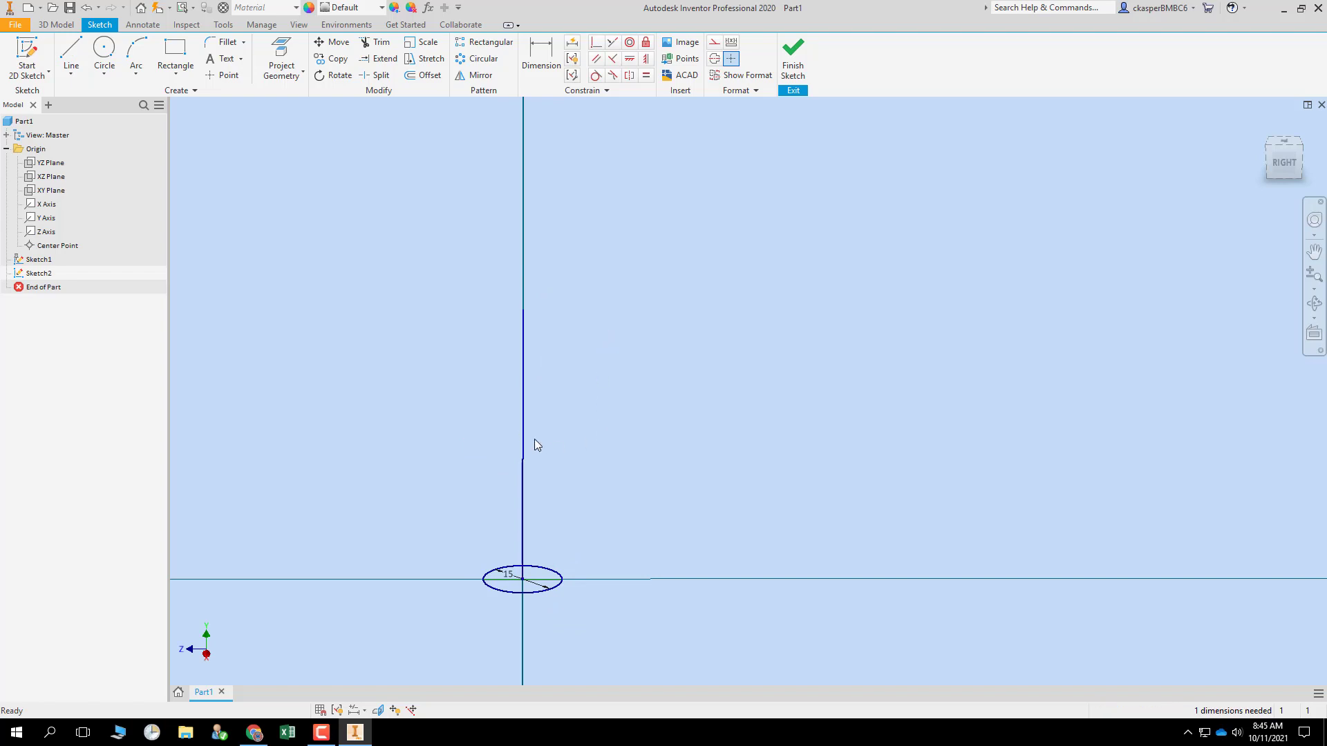
- Try to apply a vertical and then a horizontal constraint to the path line
scroll(525, 465, "up", 5)
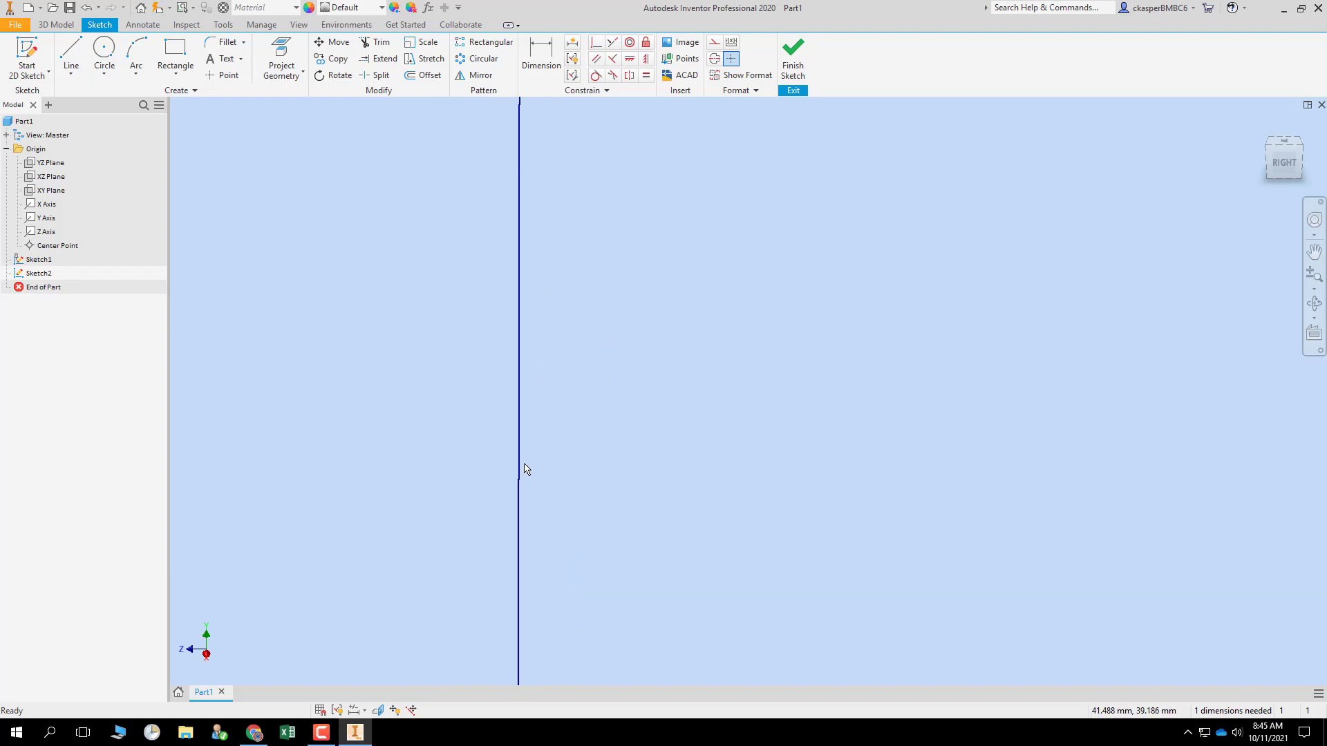
scroll(531, 508, "down", 5)
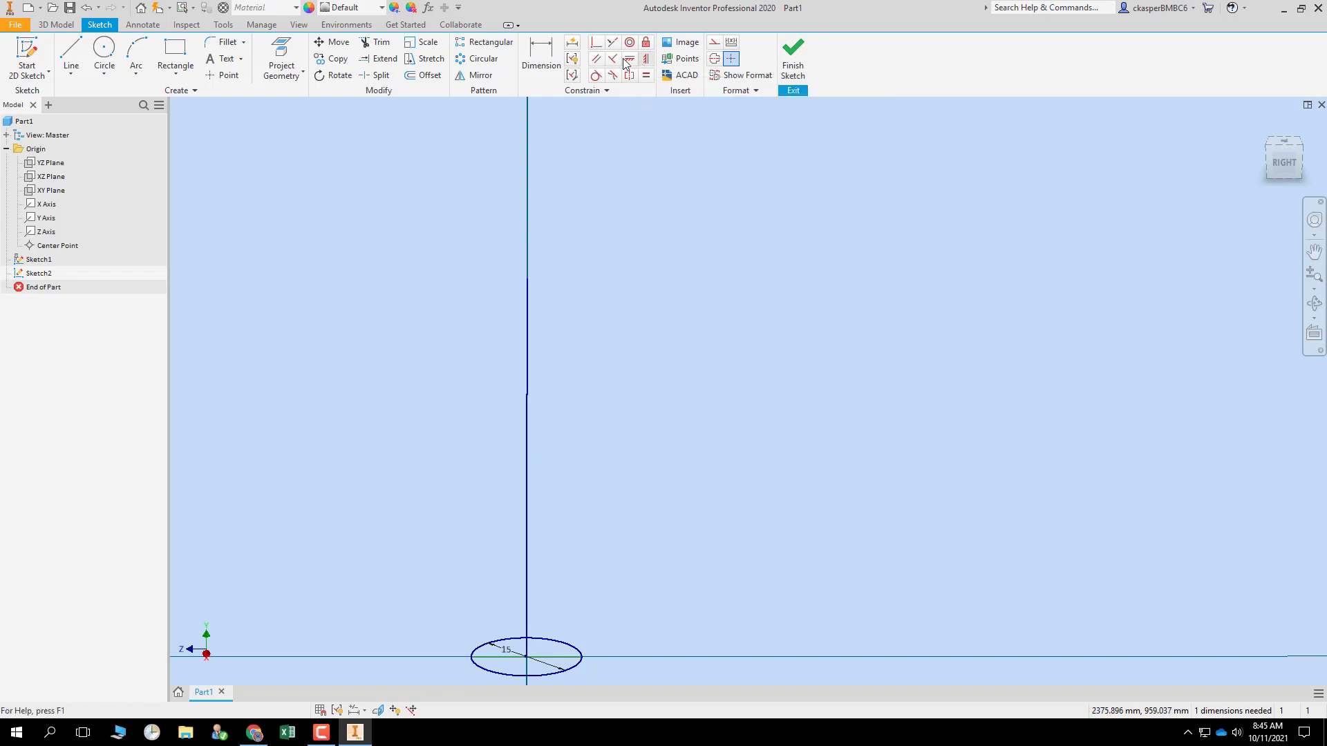
left_click(597, 60)
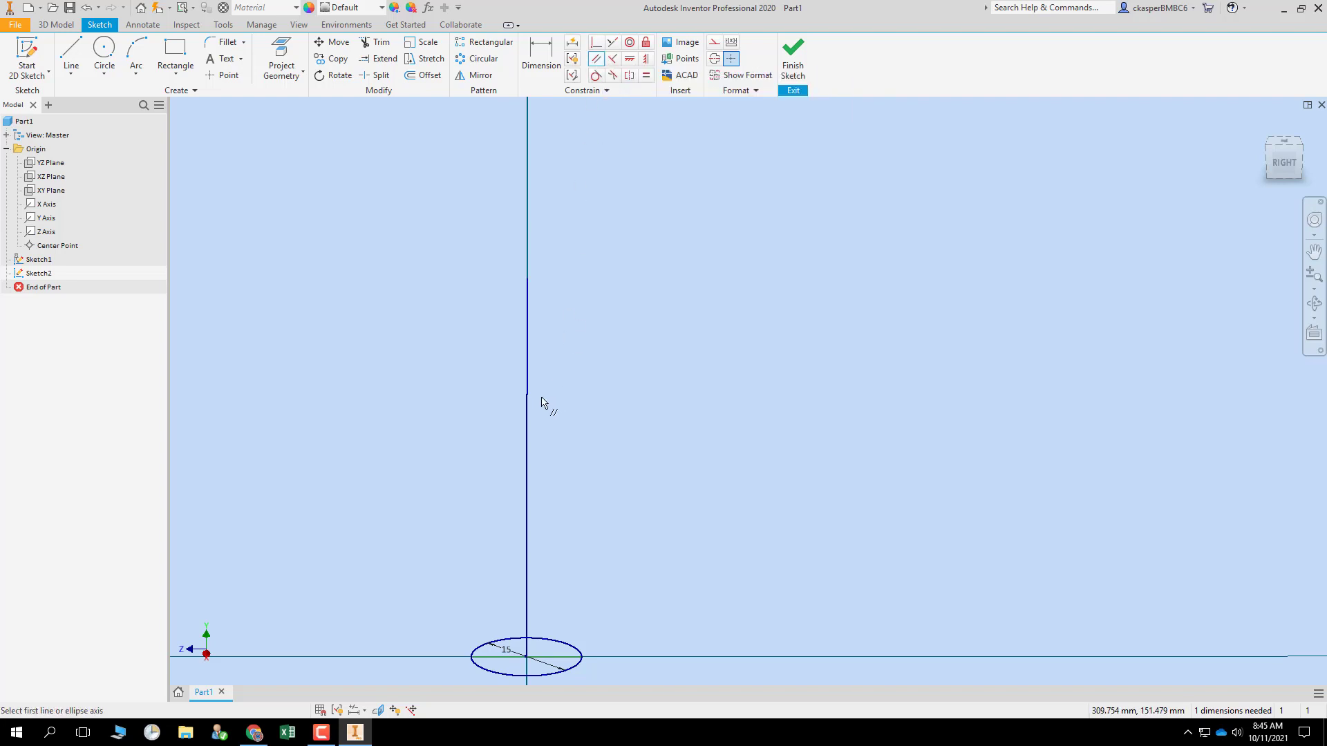
left_click(646, 59)
left_click(528, 371)
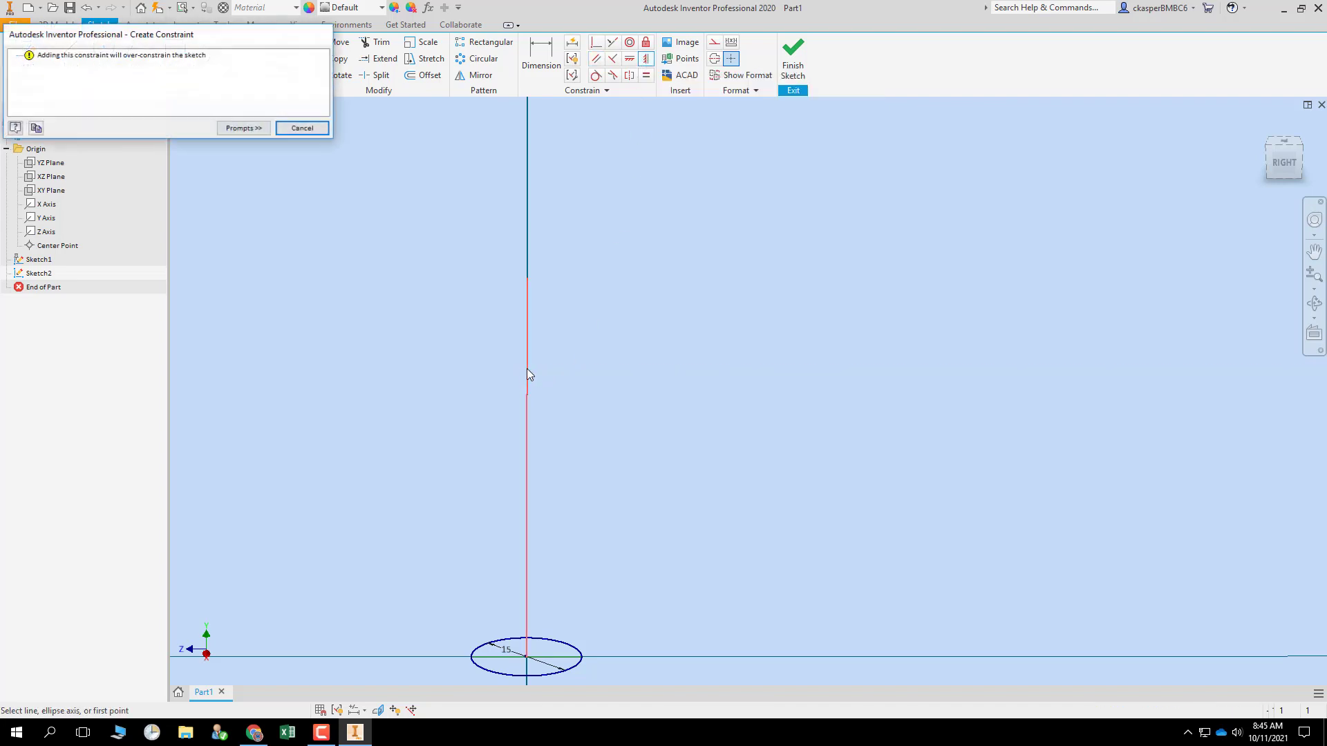
left_click(315, 129)
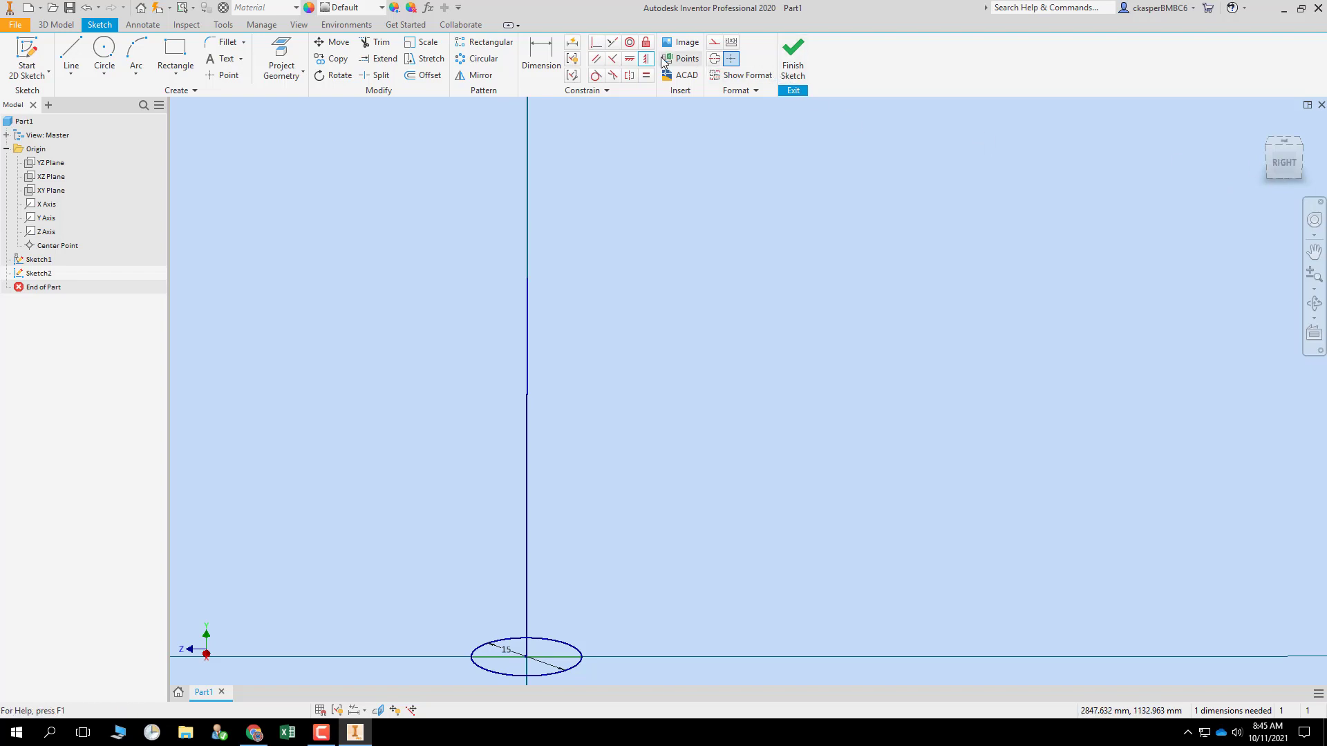
left_click(629, 58)
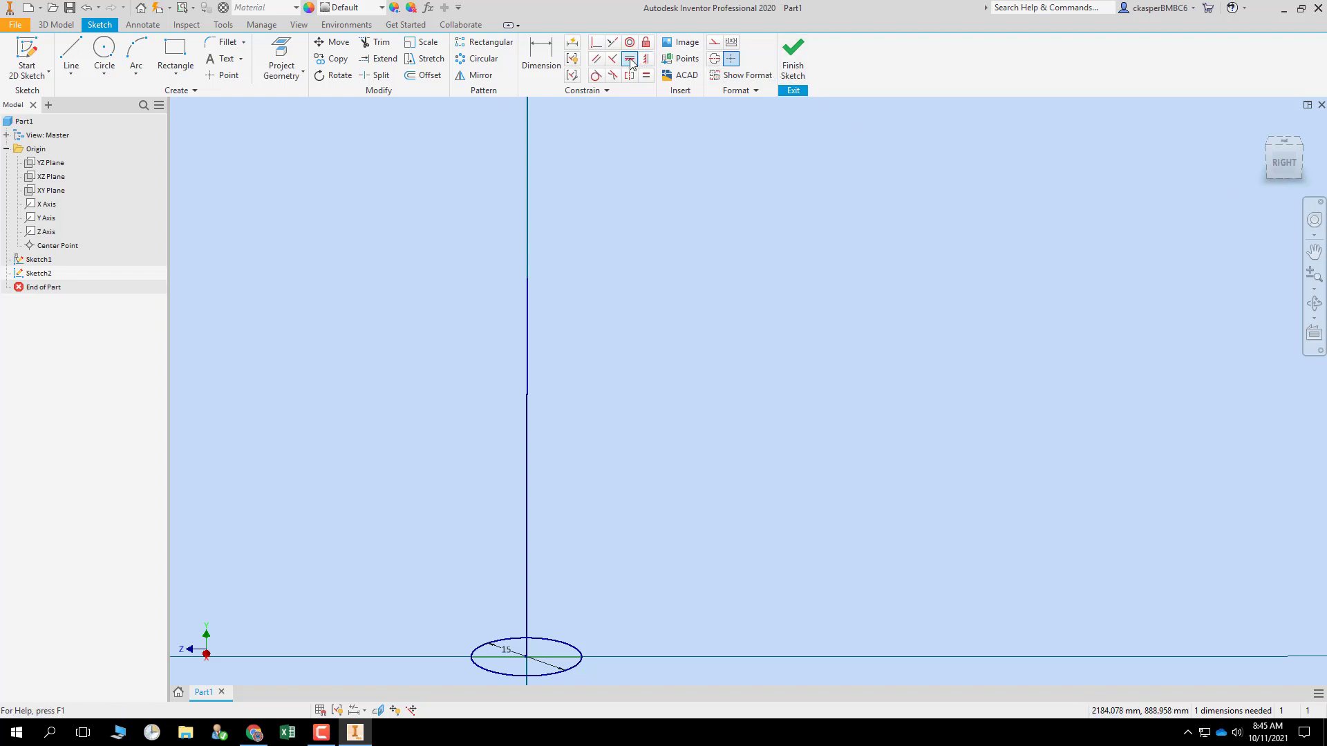
left_click(526, 377)
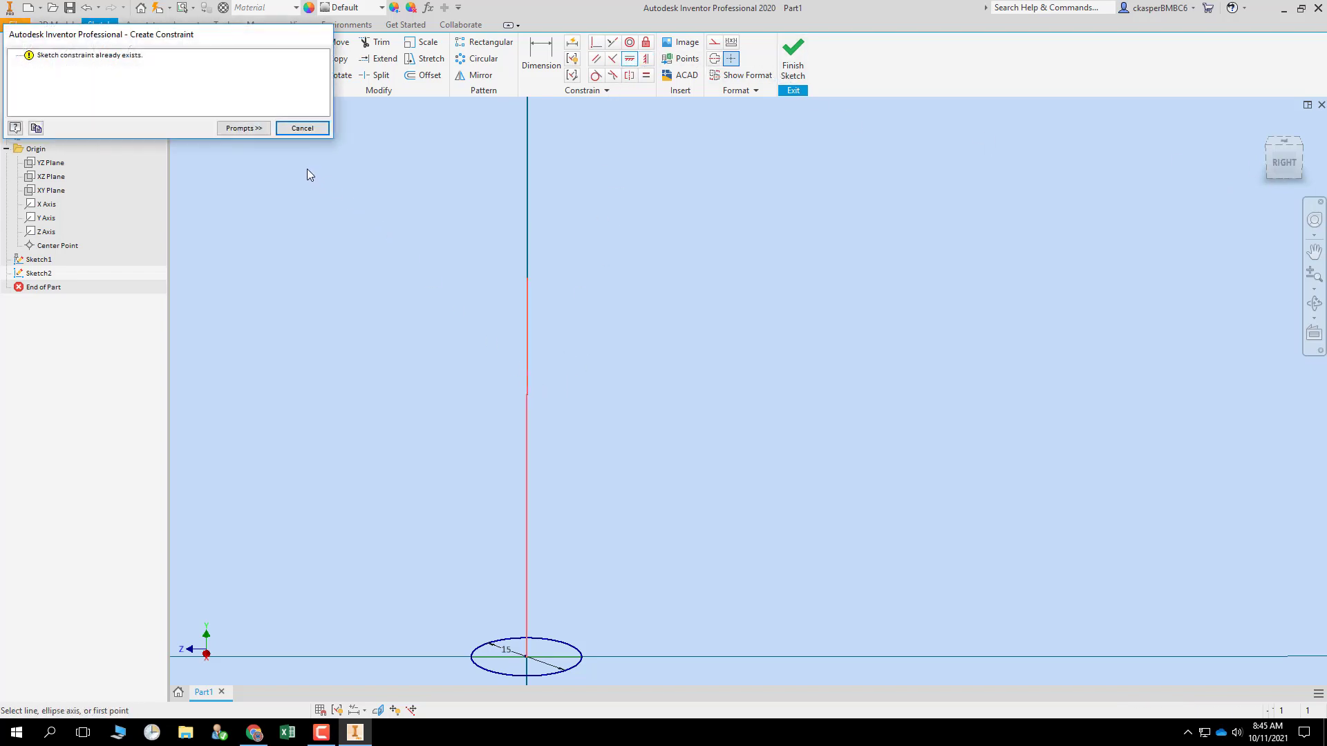
left_click(296, 129)
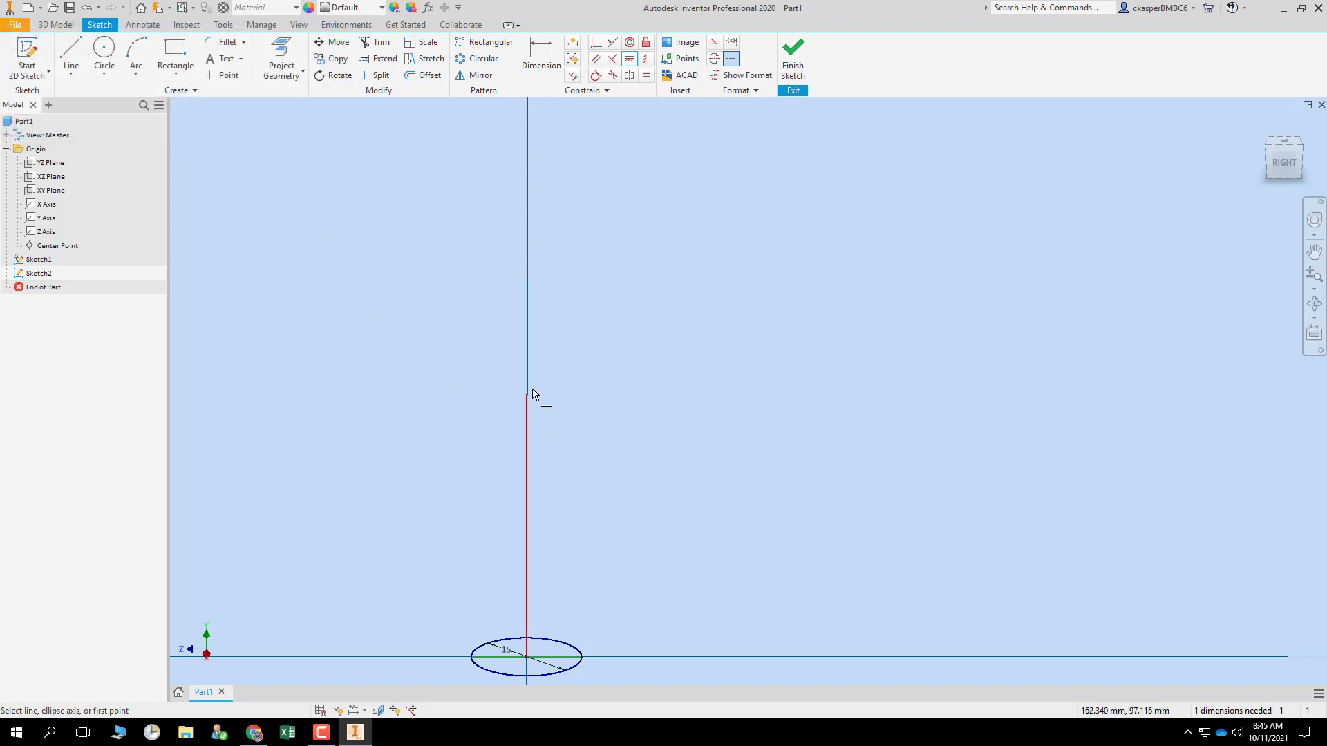
- Check the line from the right side and finish the path sketch
left_click(1283, 165)
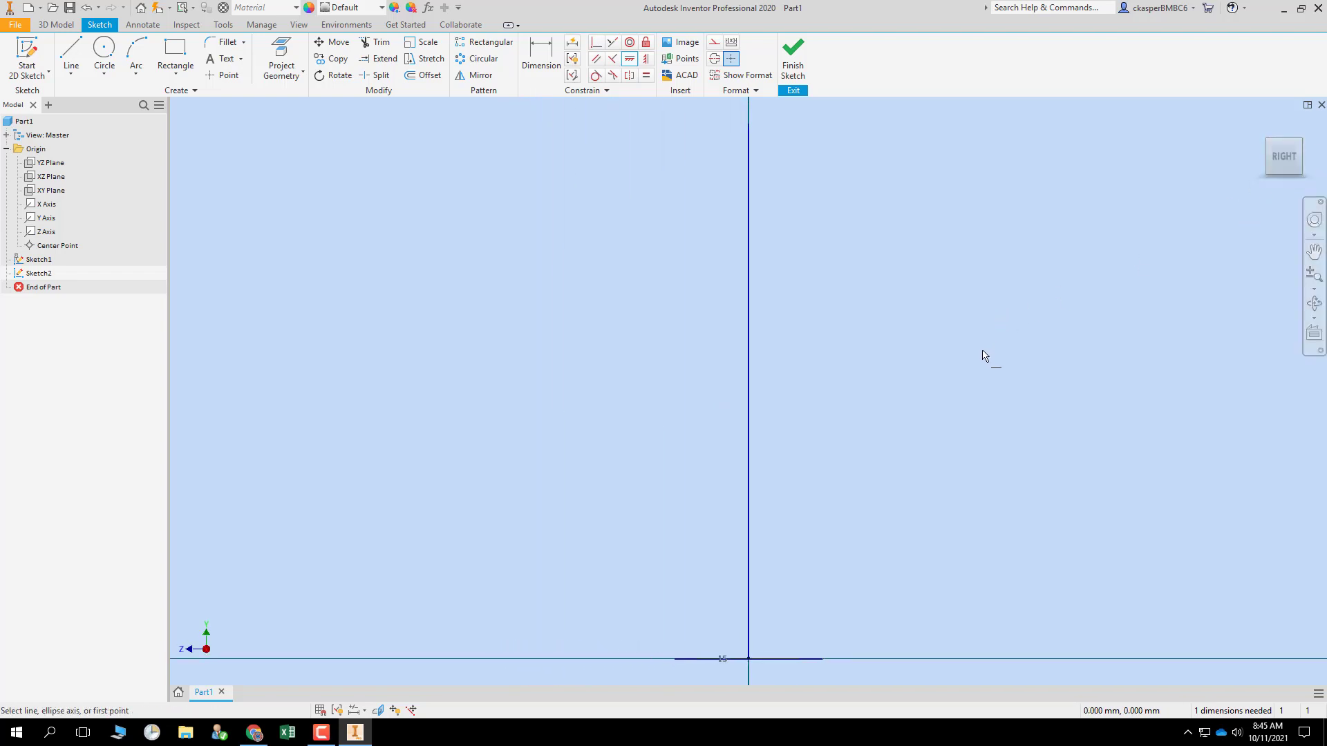
mouse_move(985, 356)
middle_mouse_down("shift")
mouse_move(803, 352)
mouse_move(935, 356)
mouse_move(930, 320)
mouse_move(972, 320)
mouse_move(968, 305)
mouse_move(936, 305)
mouse_move(982, 302)
mouse_move(973, 309)
middle_mouse_up("shift")
left_click(1282, 146)
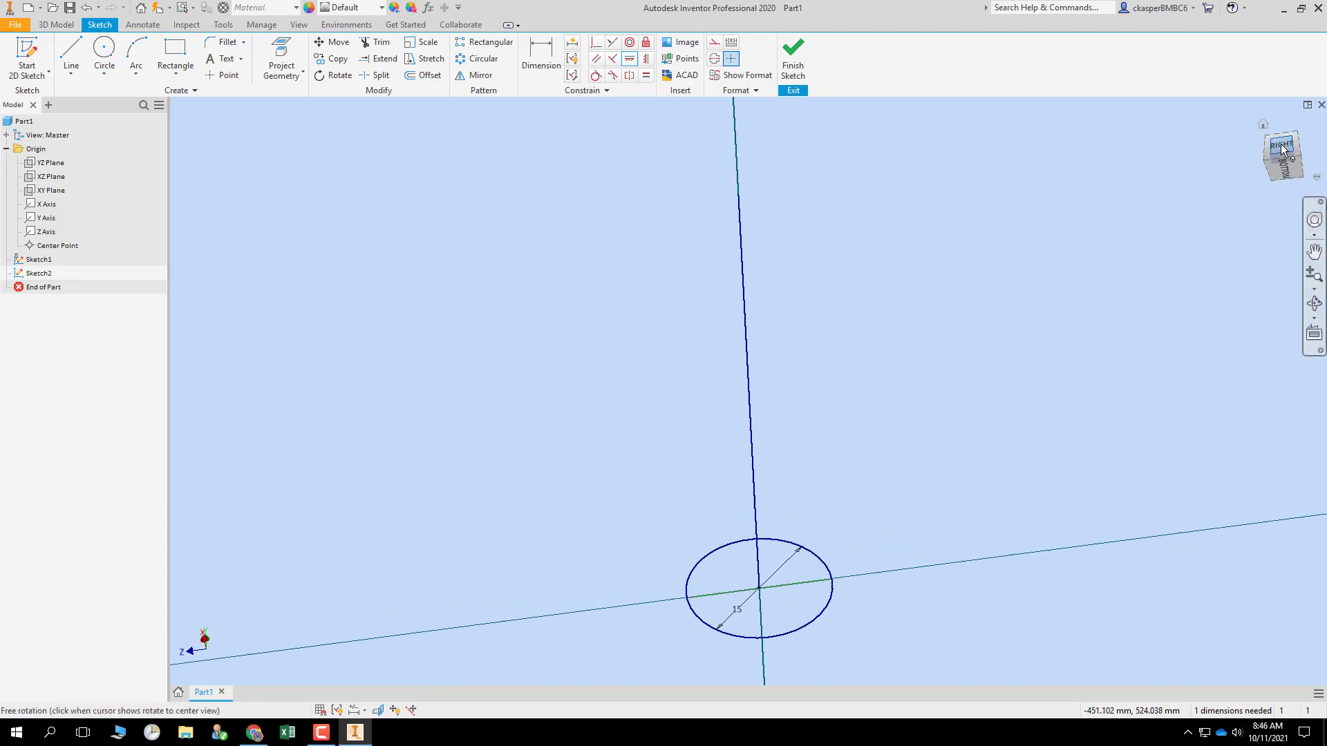
middle_click_drag(964, 488, 838, 462)
scroll(653, 546, "down", 2)
scroll(646, 542, "up", 4)
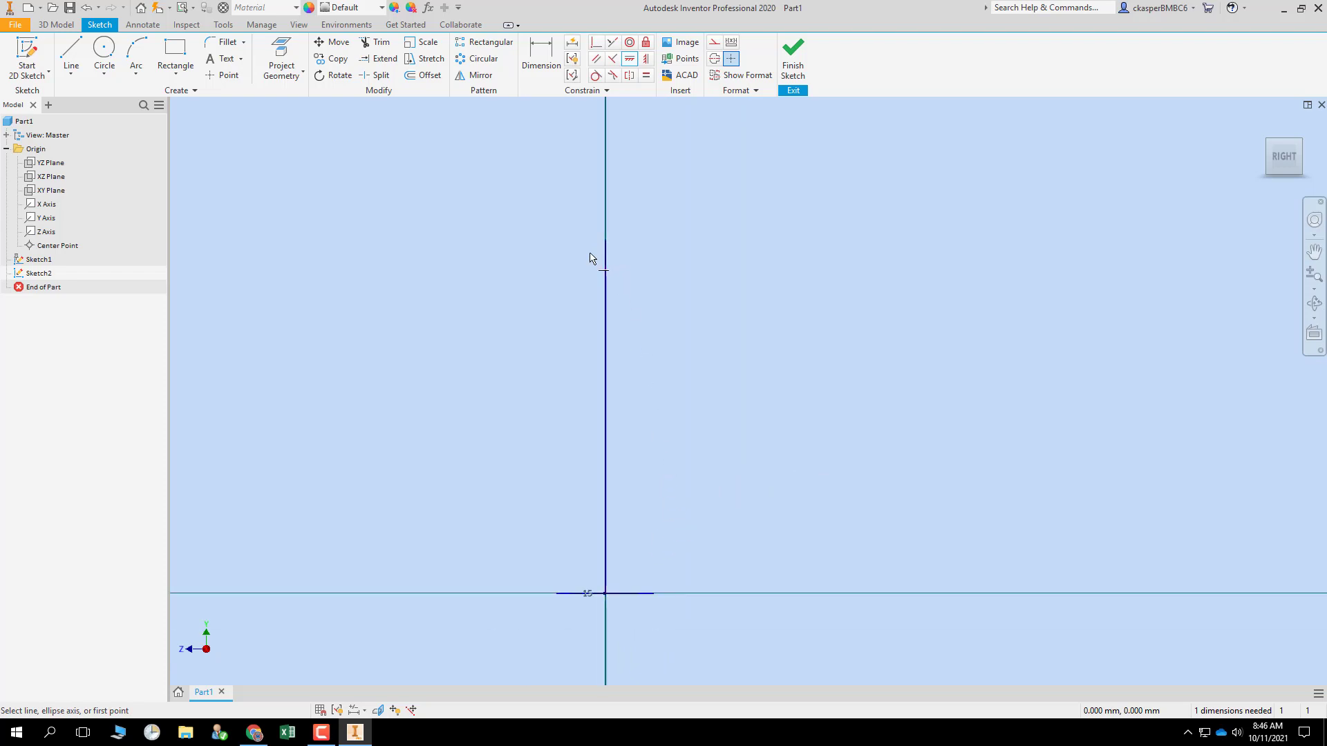
left_click(792, 56)
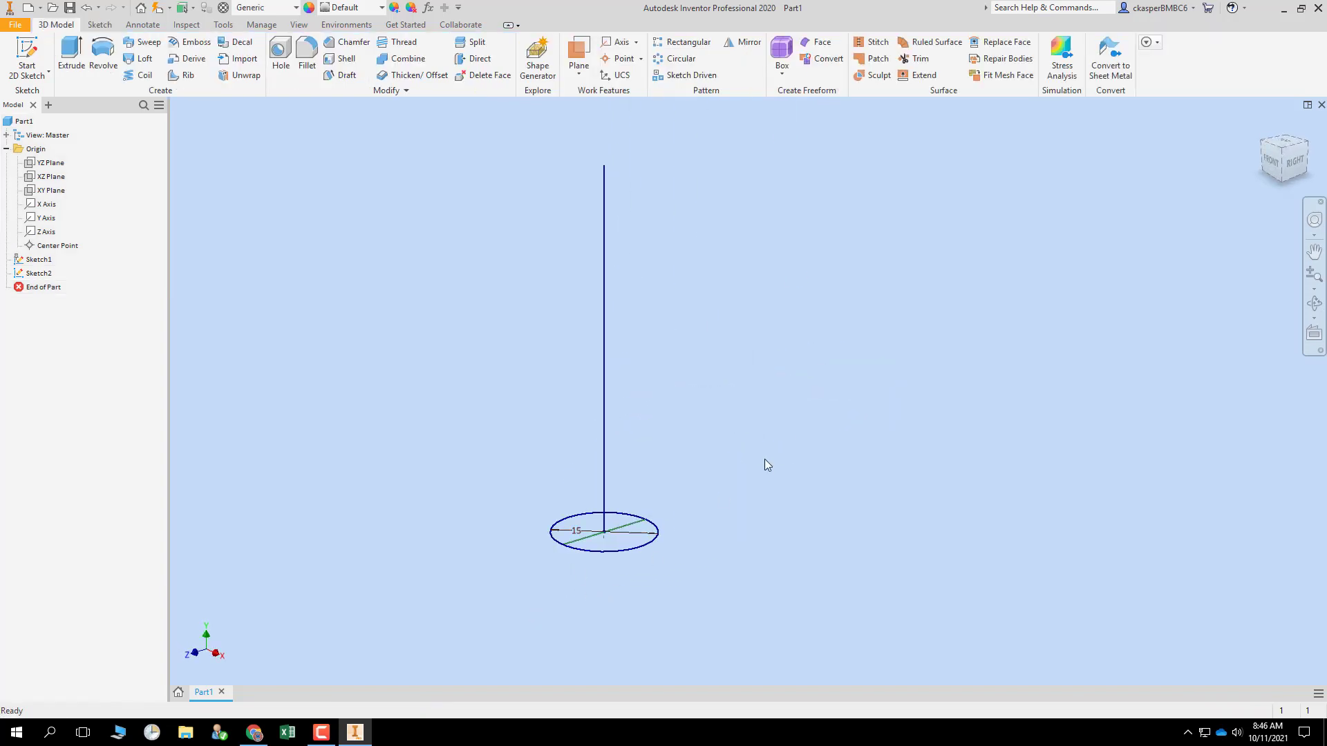
- Preview a sweep of the 15 mm circle along the straight path line
middle_click_drag(711, 418, 710, 488, "shift")
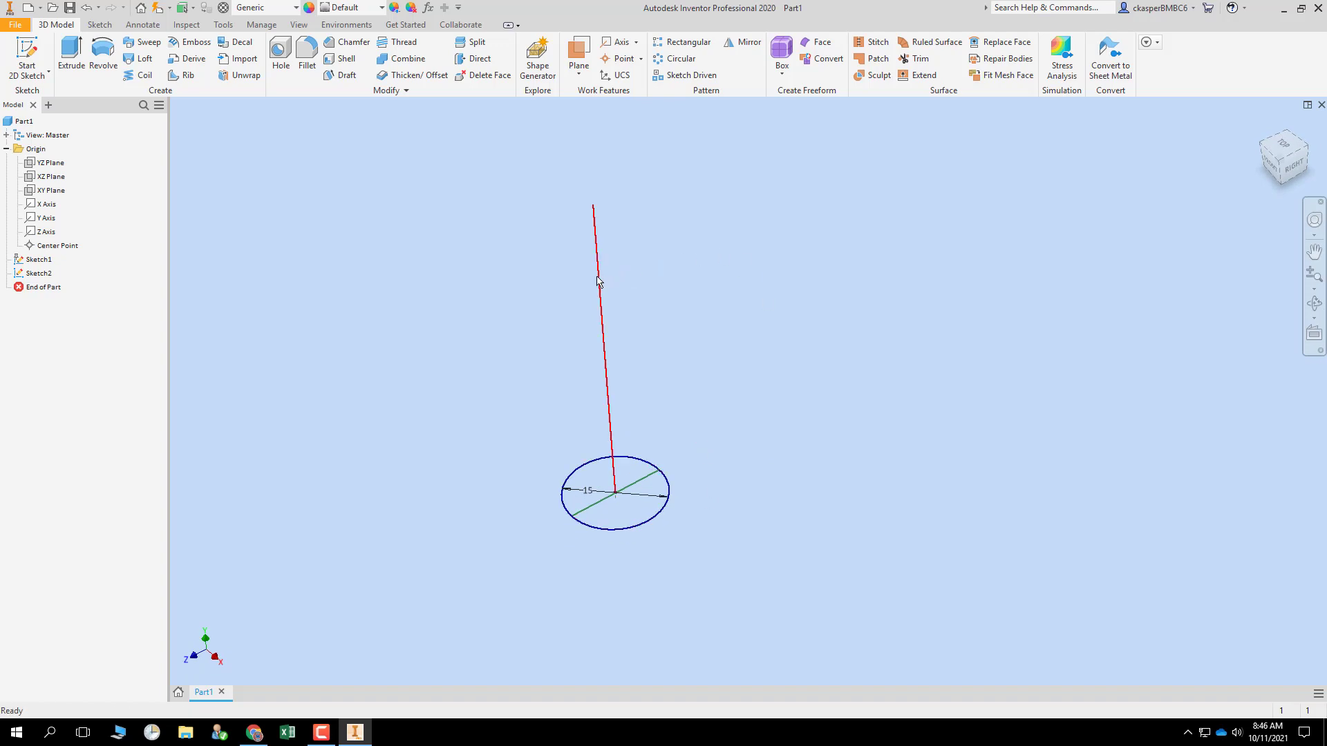
left_click(153, 46)
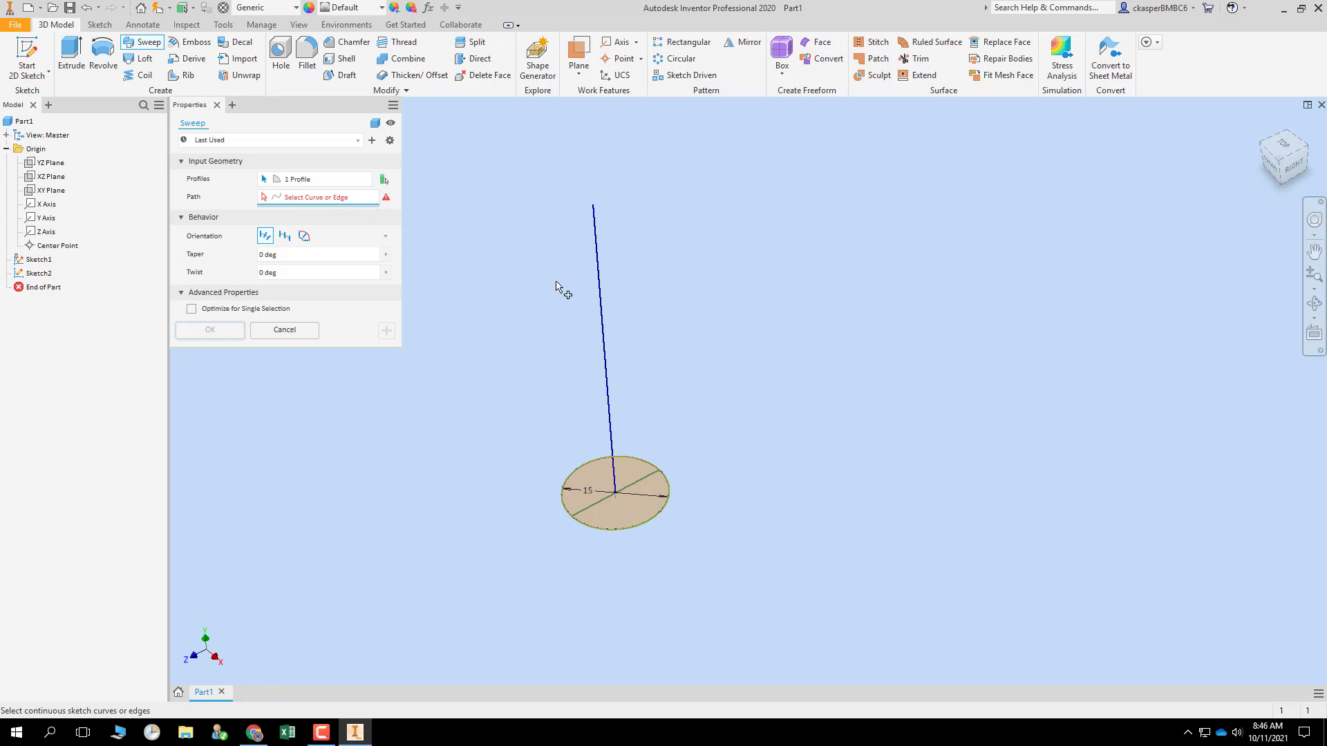
left_click(595, 263)
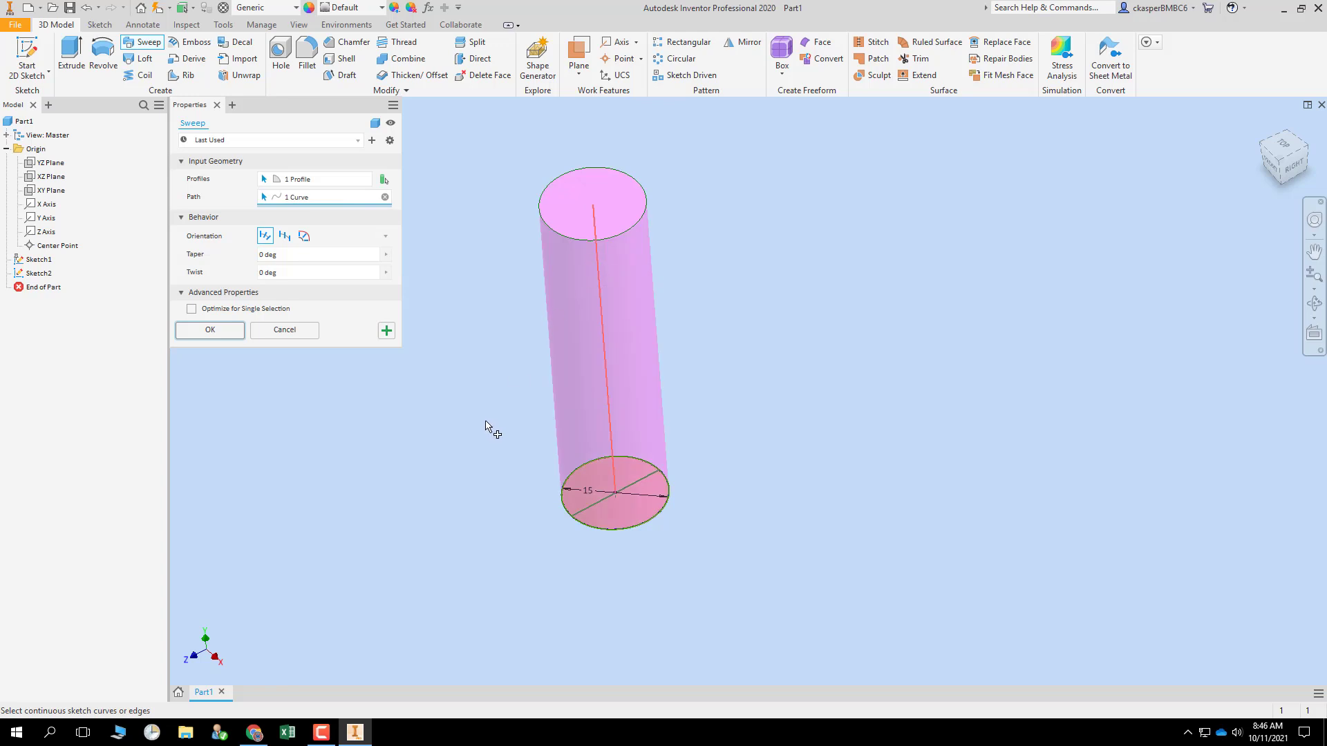
mouse_move(483, 421)
middle_mouse_down("shift")
mouse_move(483, 441)
mouse_move(491, 385)
middle_mouse_up("shift")
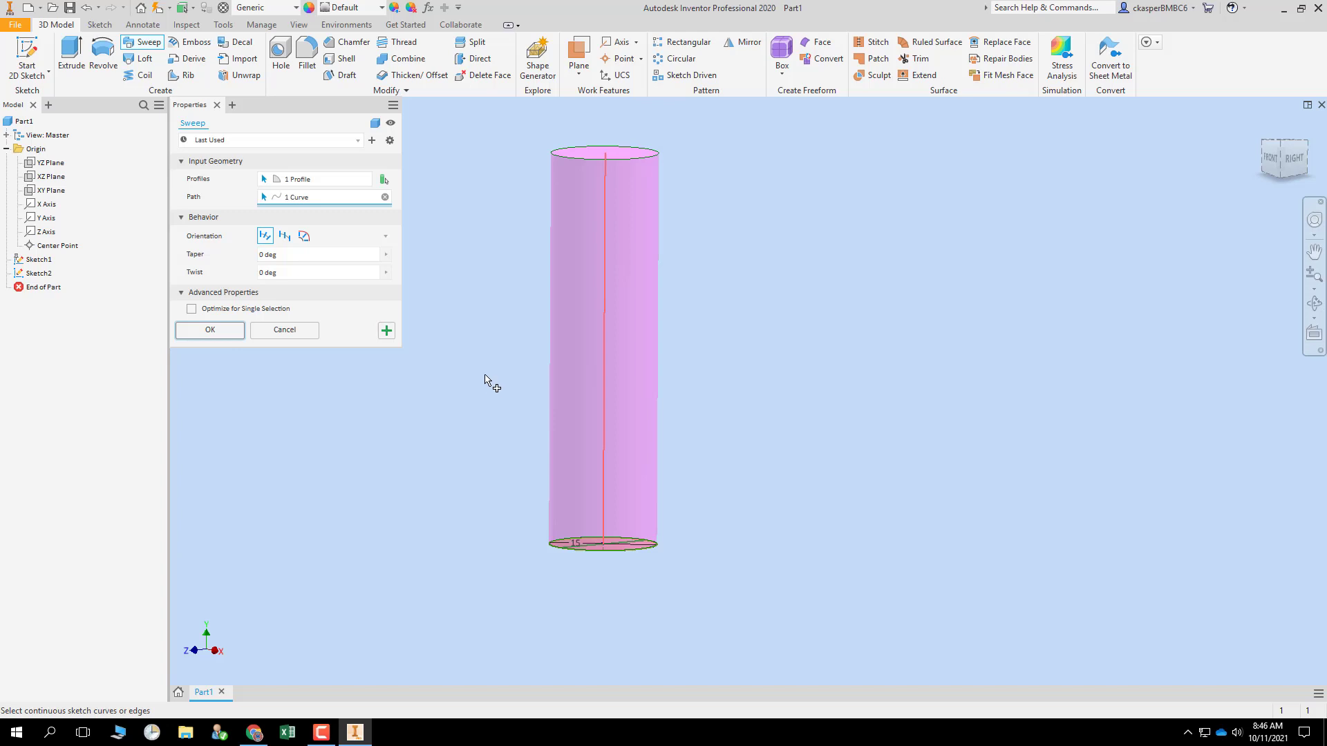
- Try sweep tapers of -2, 2 and 0 degrees, and cancel the sweep
left_click(265, 256)
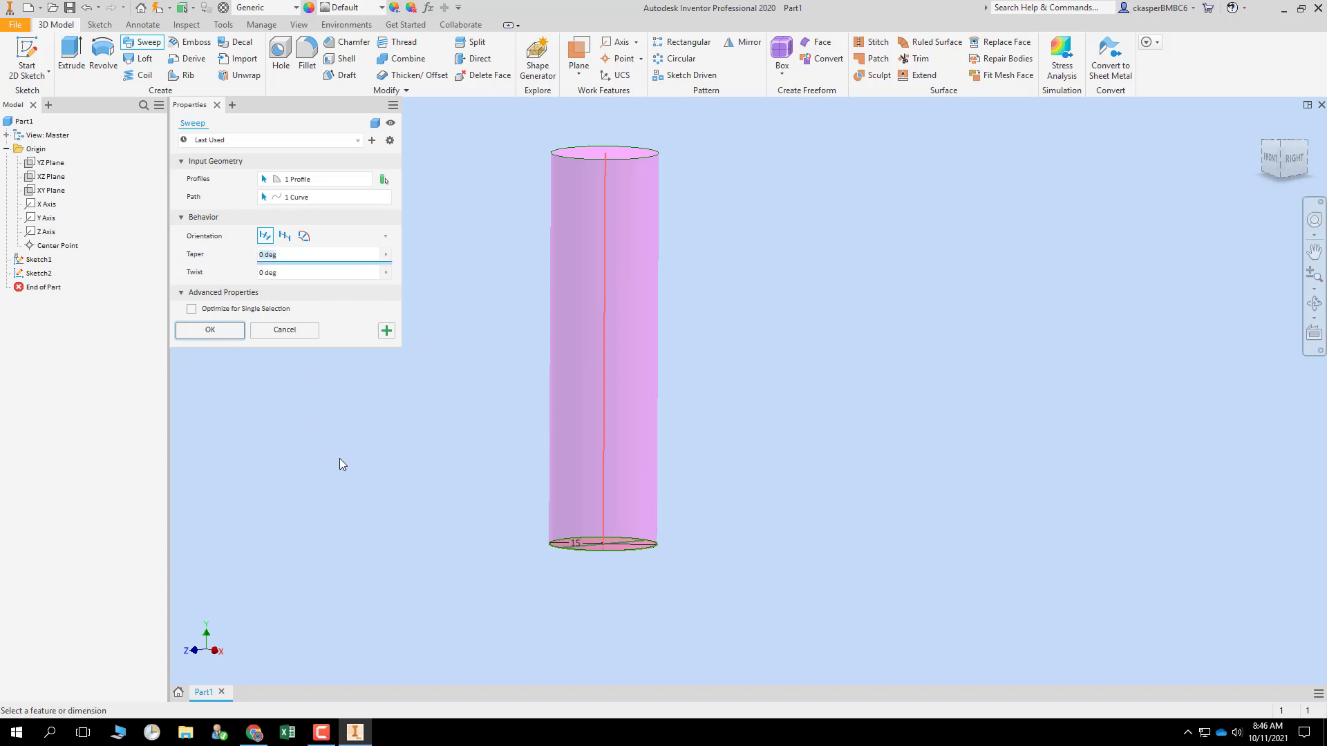
type("-2")
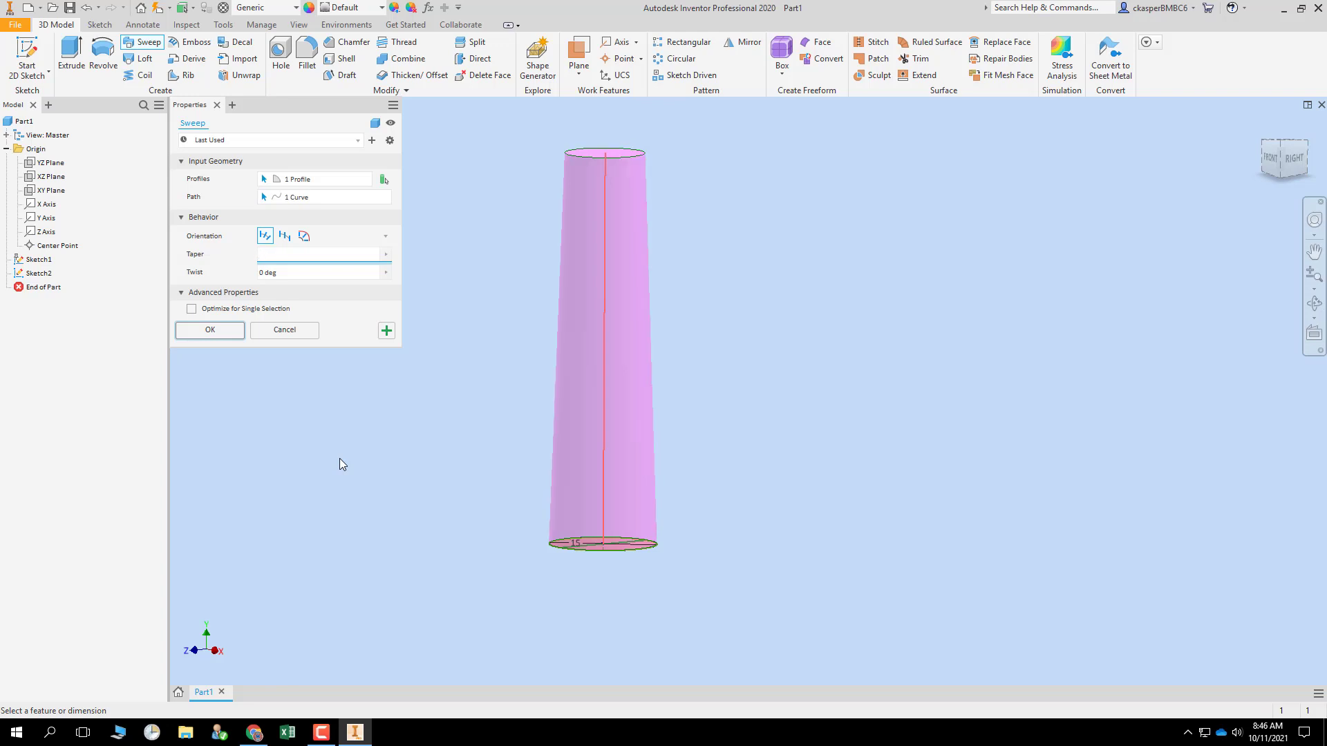
type("2")
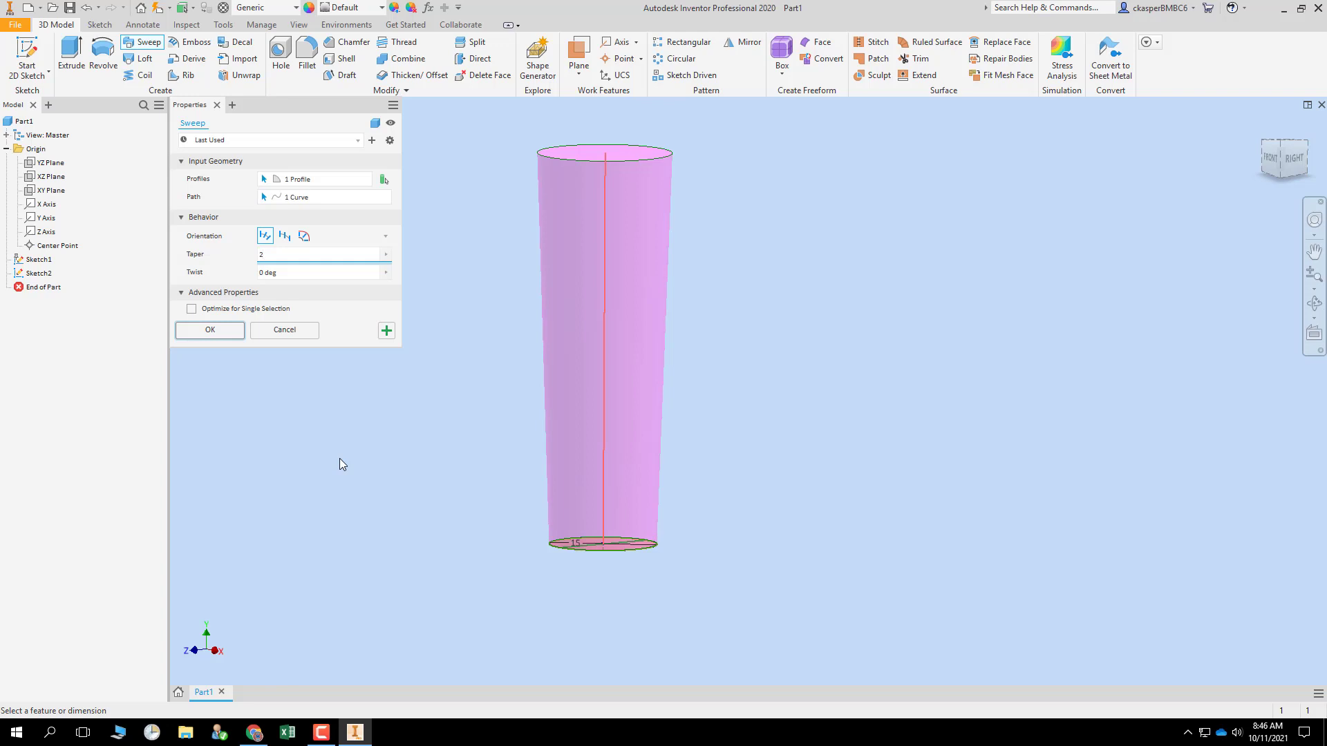
type("0")
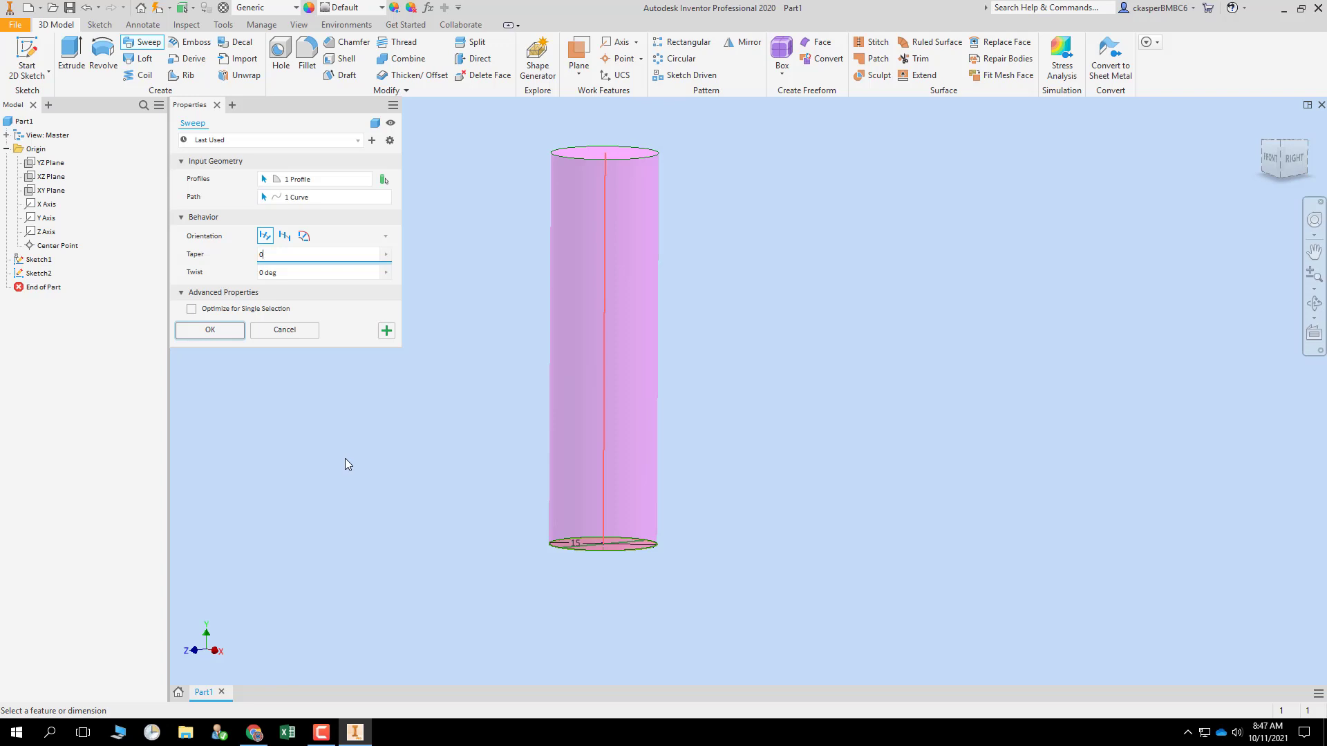
left_click(298, 330)
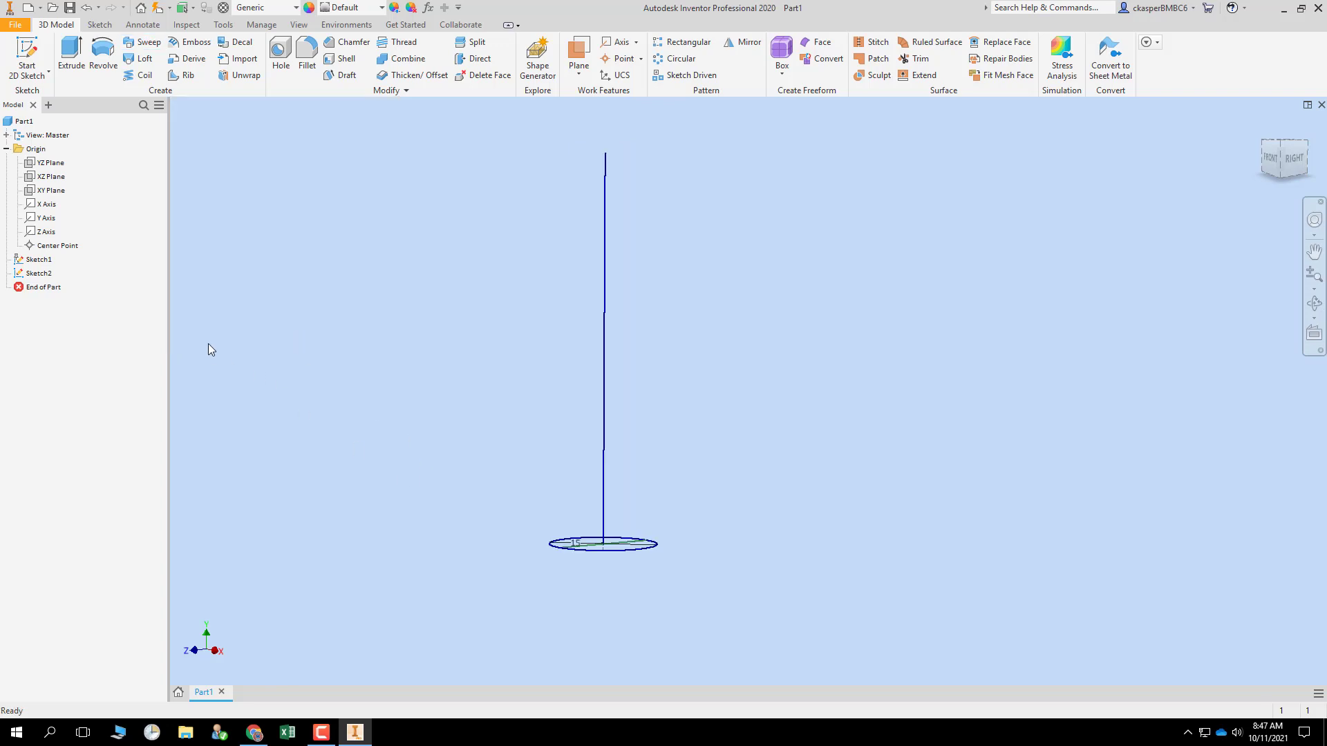
- Edit the circle sketch and draw a rectangle about 8 by 7 mm overlapping the circle's edge on the positive Z side
right_click(47, 264)
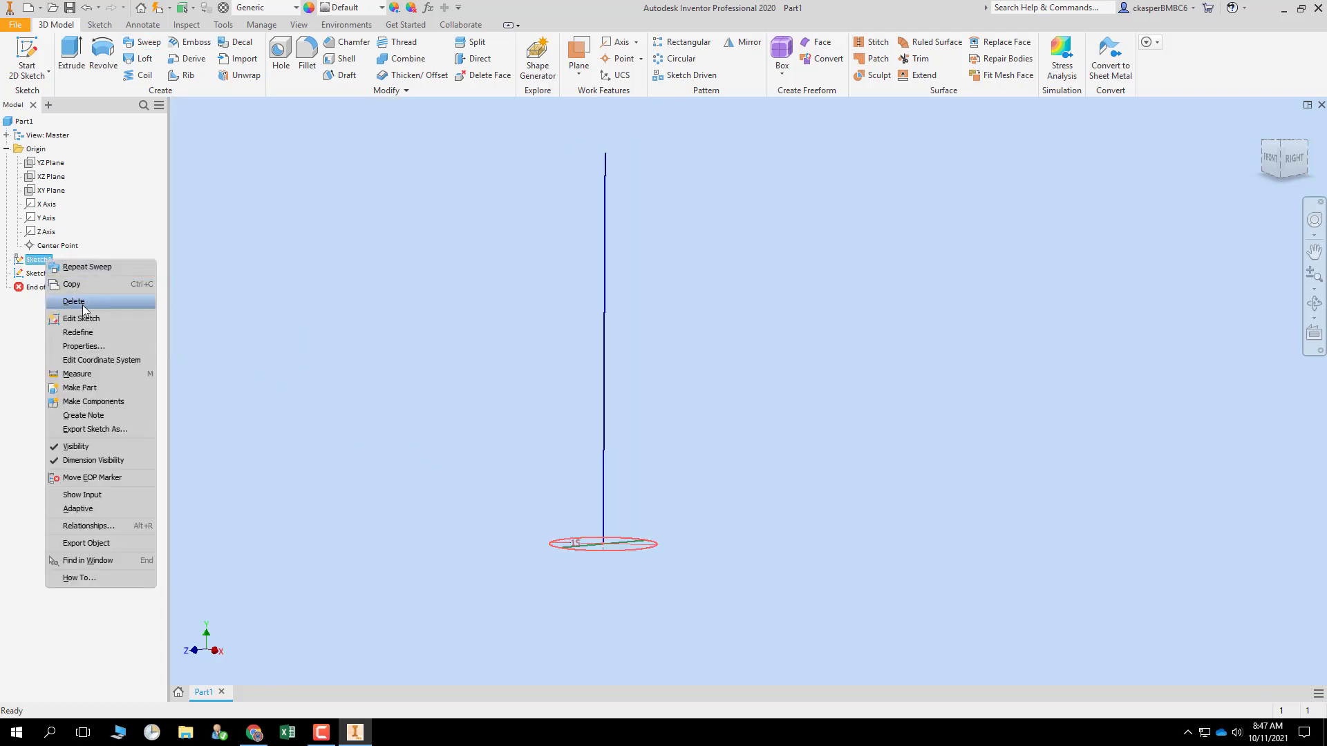
left_click(86, 314)
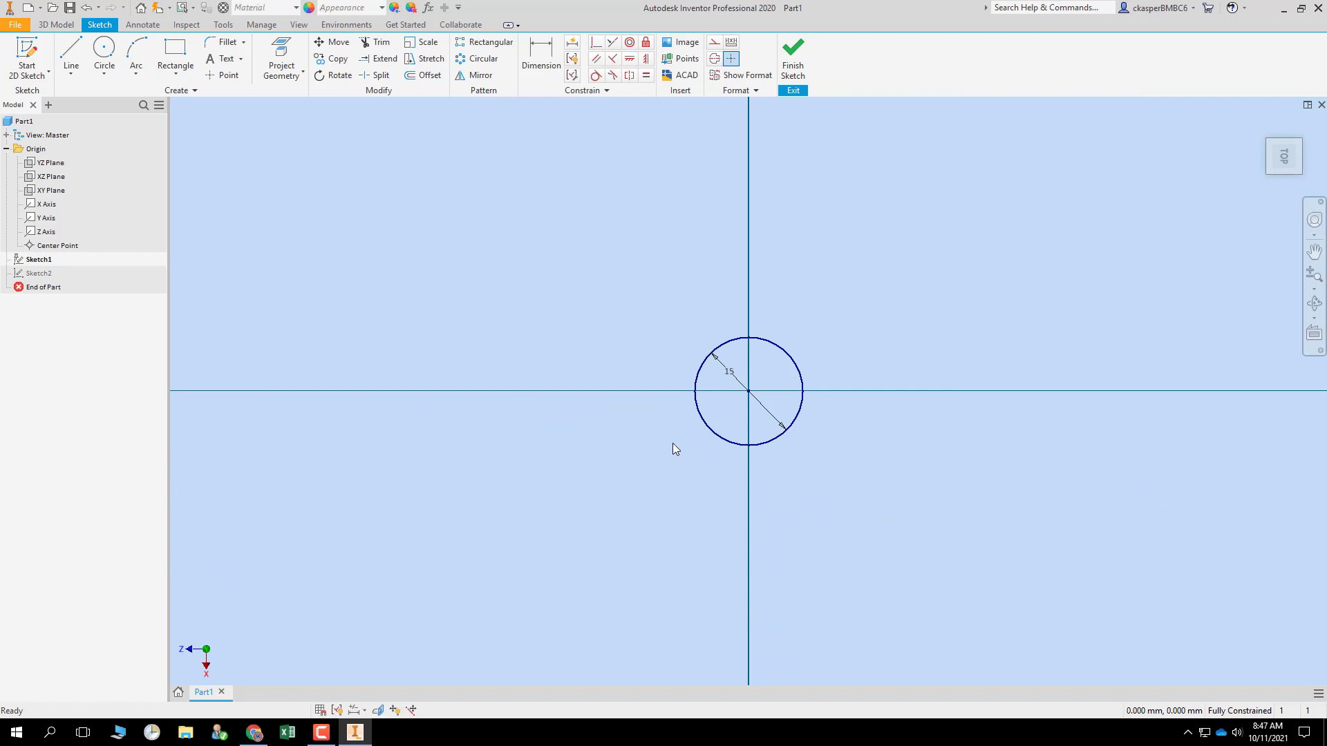
left_click(175, 54)
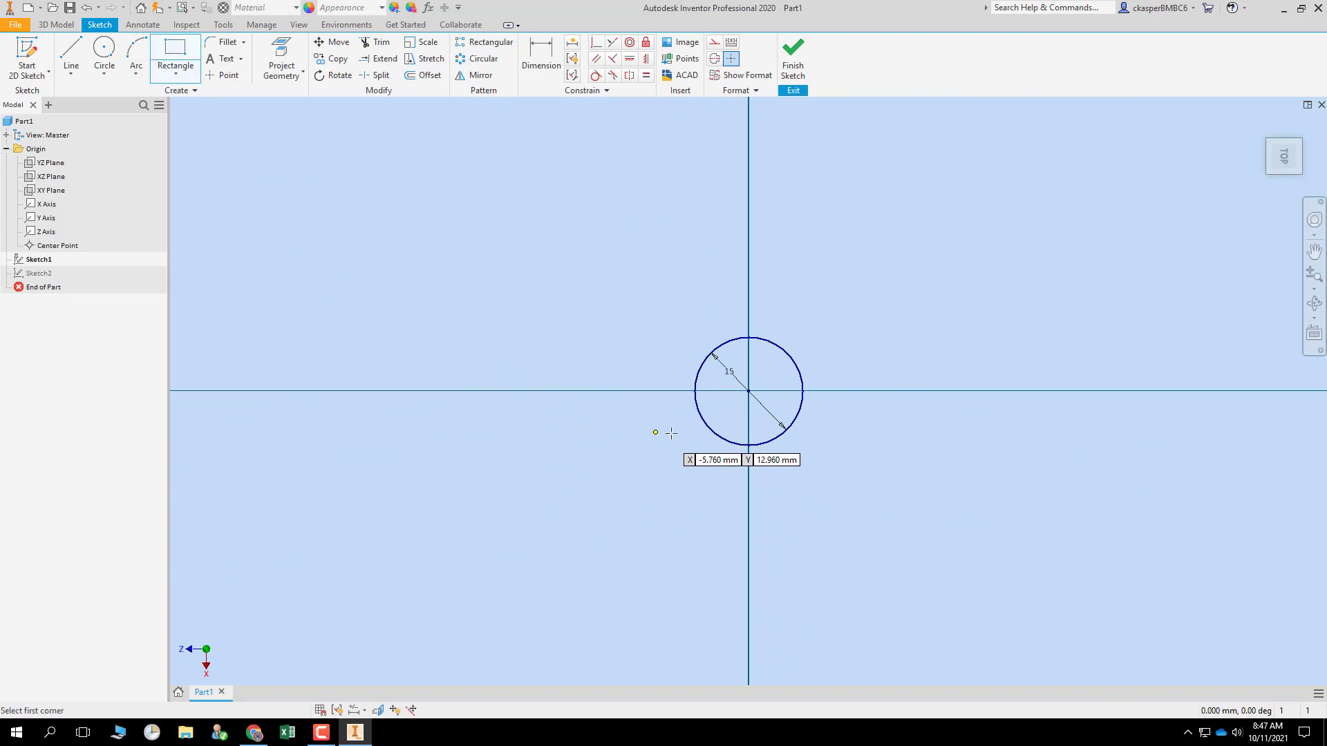
left_click(703, 422)
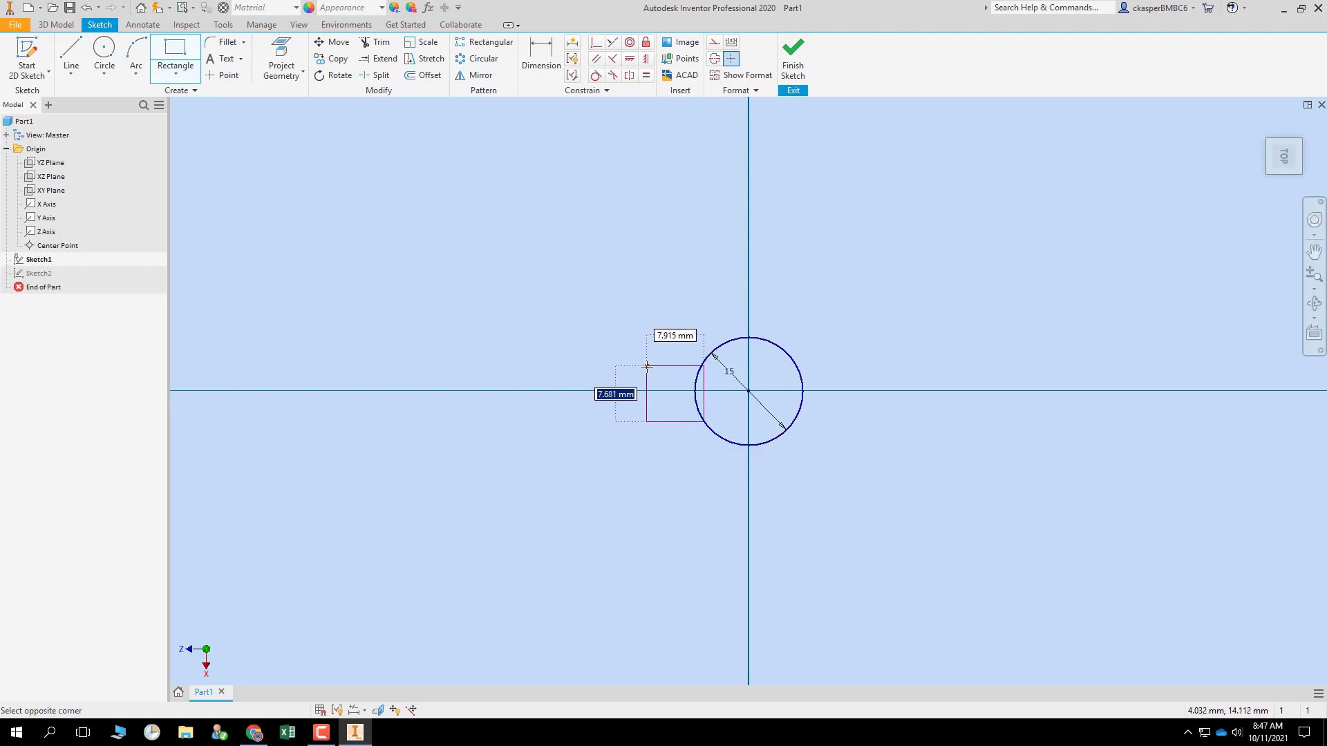
left_click(648, 372)
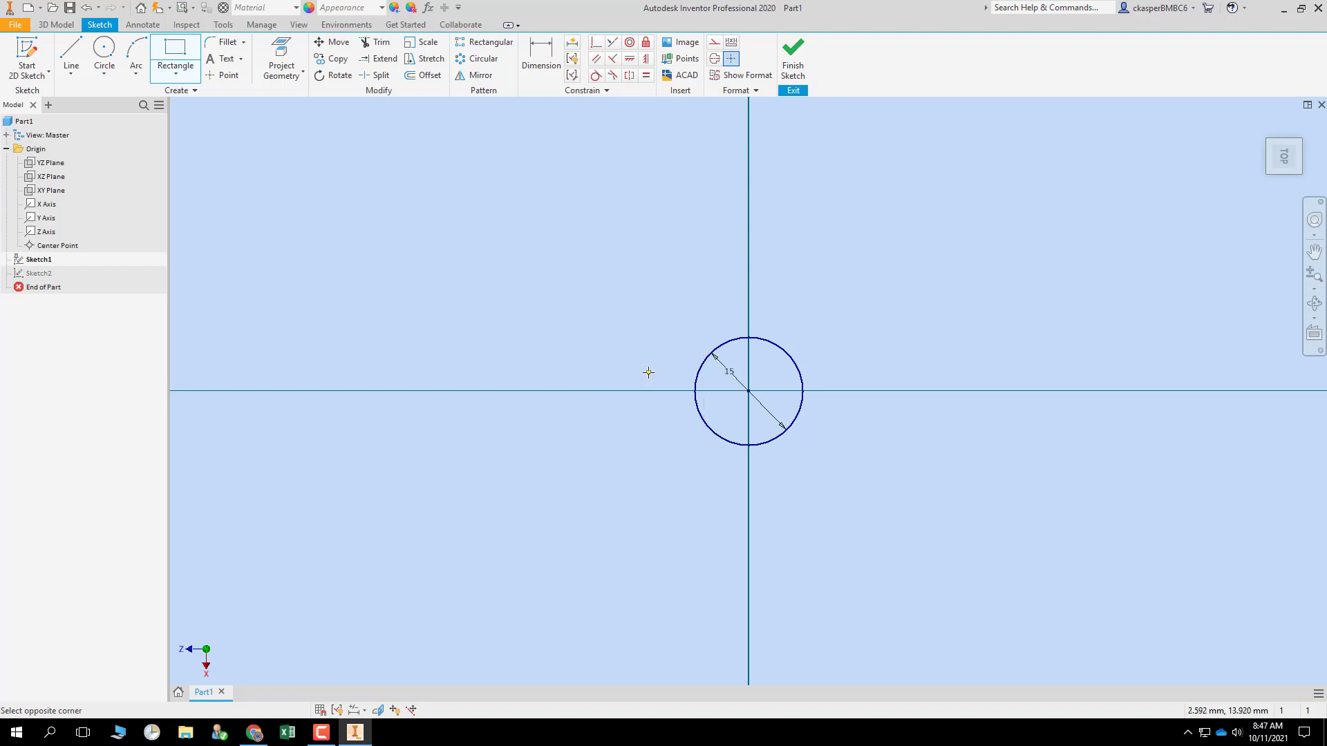
- Trim the overlapping segments between the rectangle and circle to form one outline, and finish the sketch
left_click(375, 43)
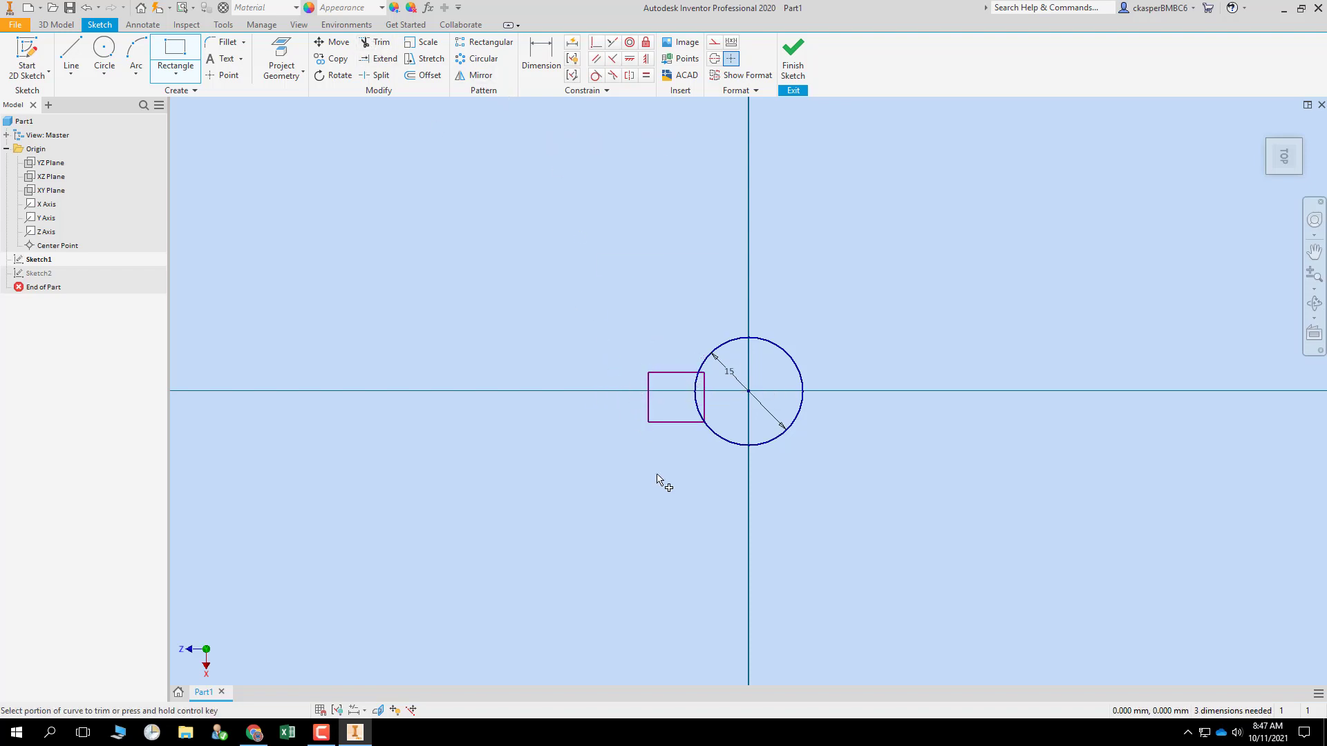
scroll(709, 481, "up", 3)
left_click(700, 352)
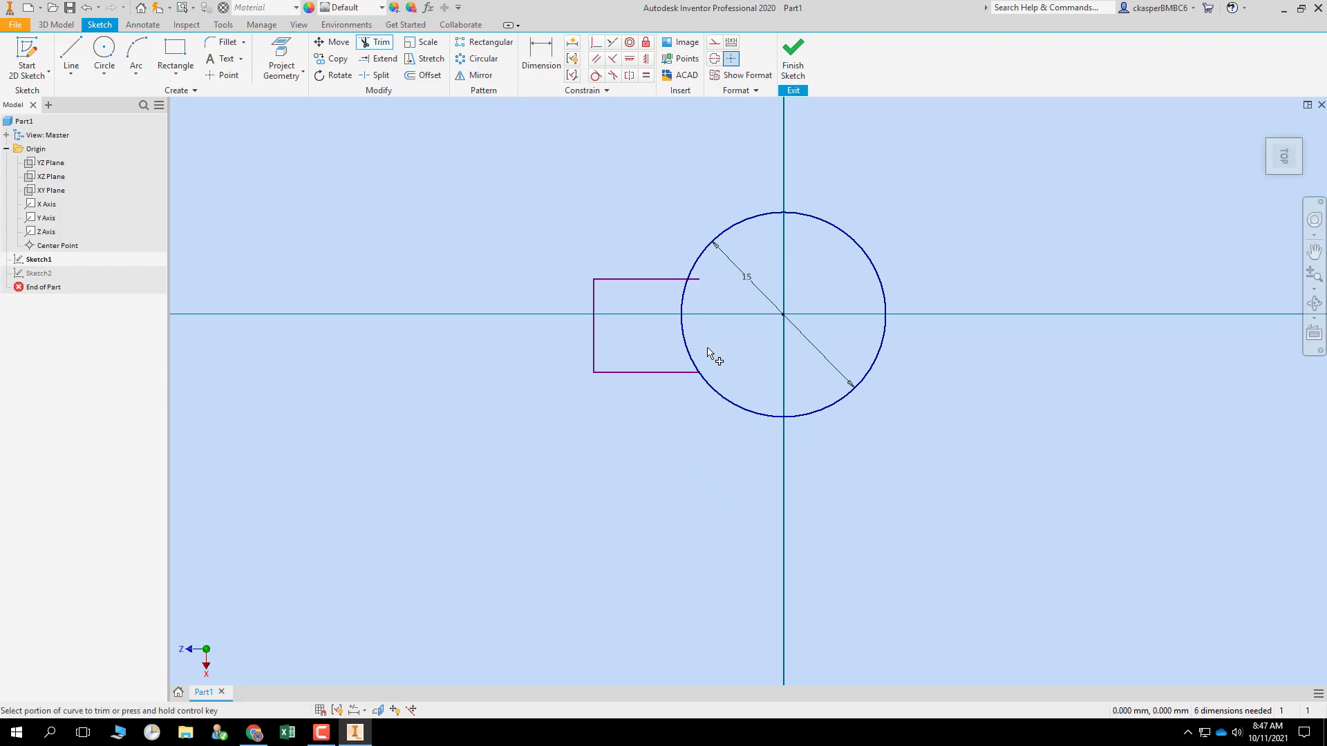
left_click(684, 330)
left_click(695, 280)
left_click(793, 59)
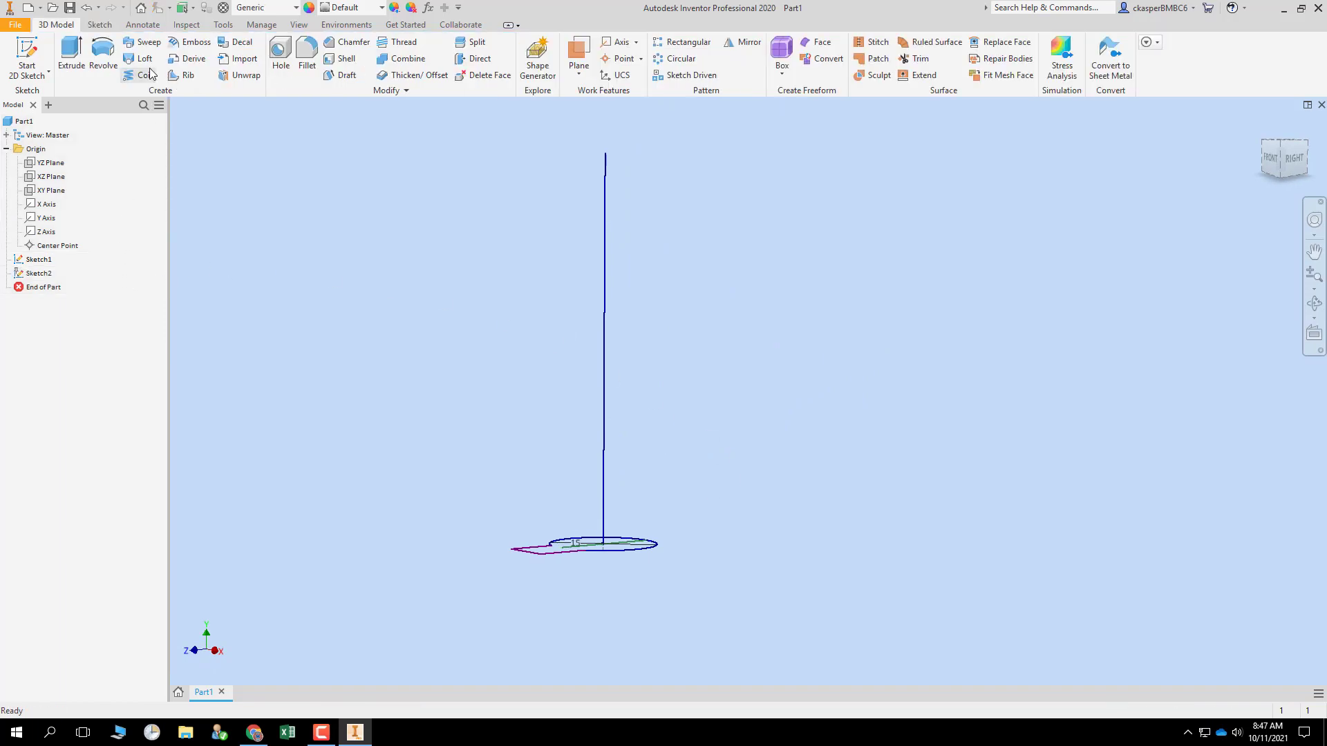
- Set up a sweep of the combined circle-and-rectangle profile along the straight line with a 45-degree twist
left_click(143, 41)
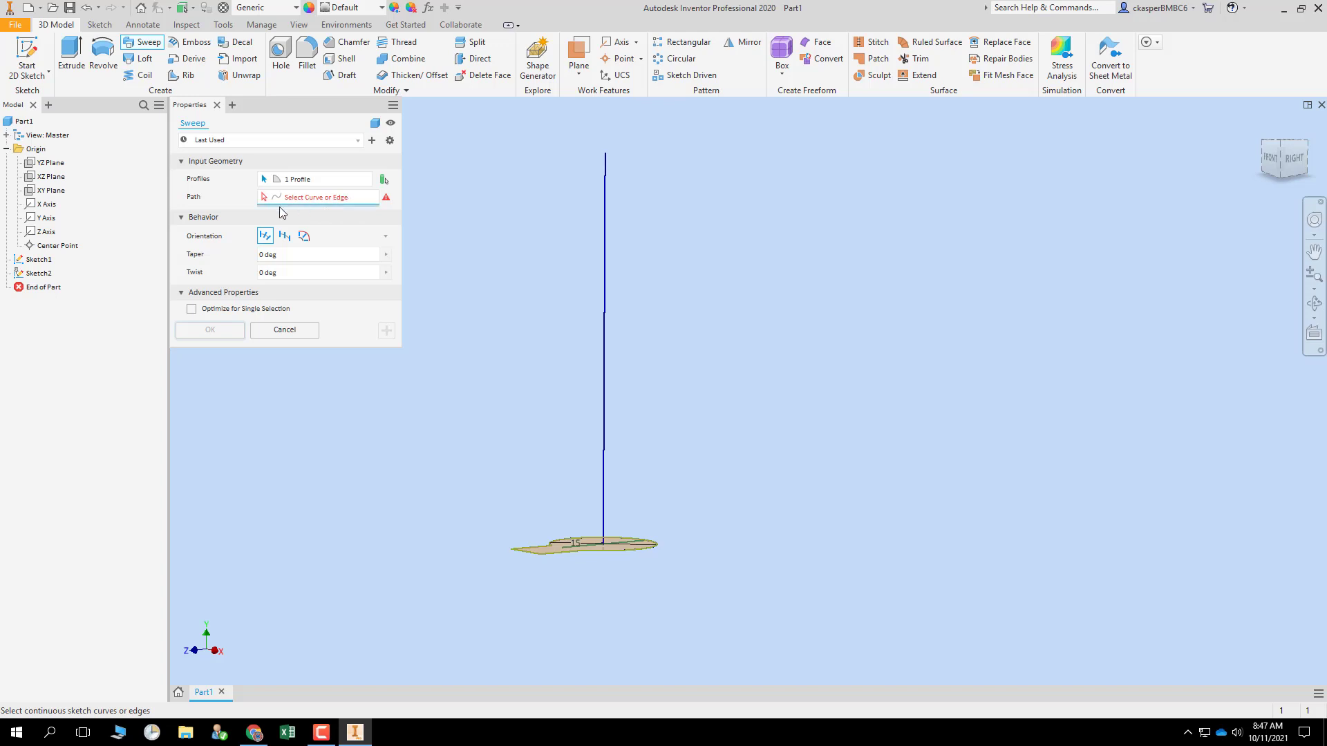
left_click(606, 220)
mouse_move(758, 392)
middle_mouse_down("shift")
mouse_move(770, 407)
mouse_move(732, 468)
mouse_move(714, 383)
middle_mouse_up("shift")
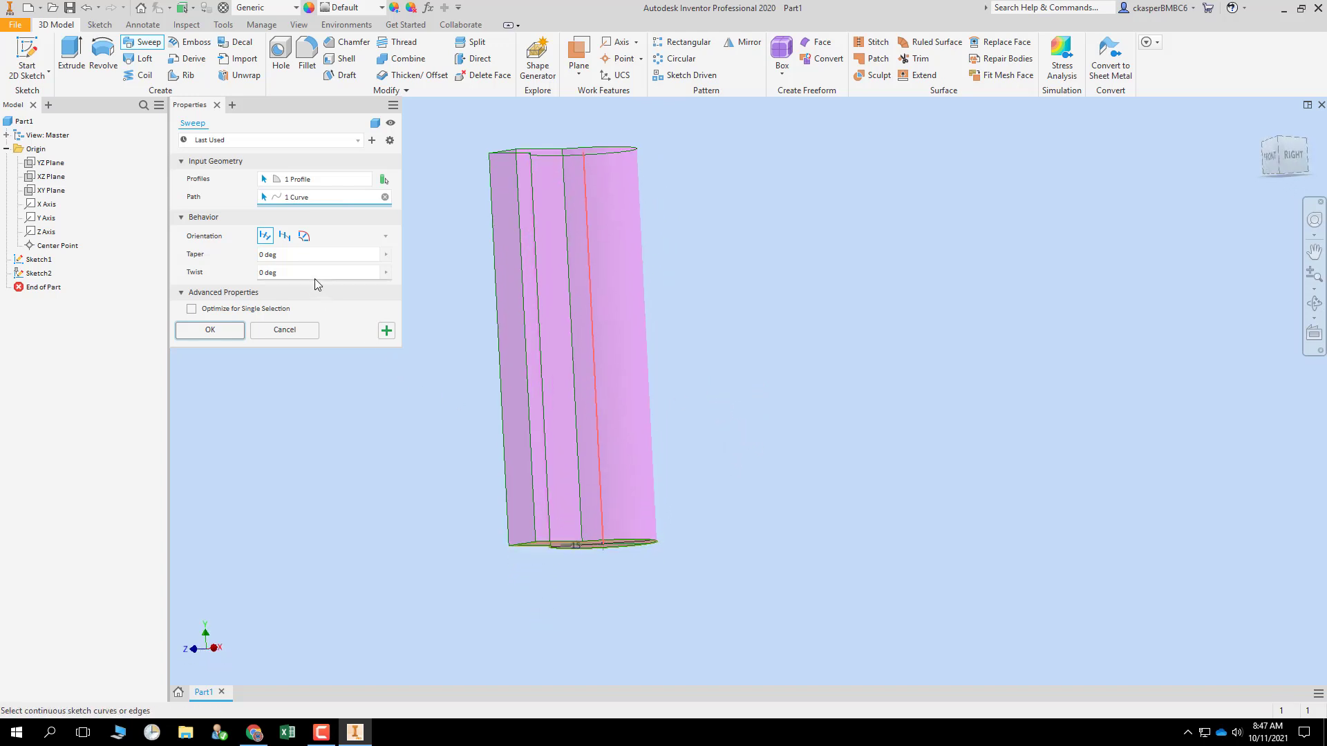
left_click(264, 272)
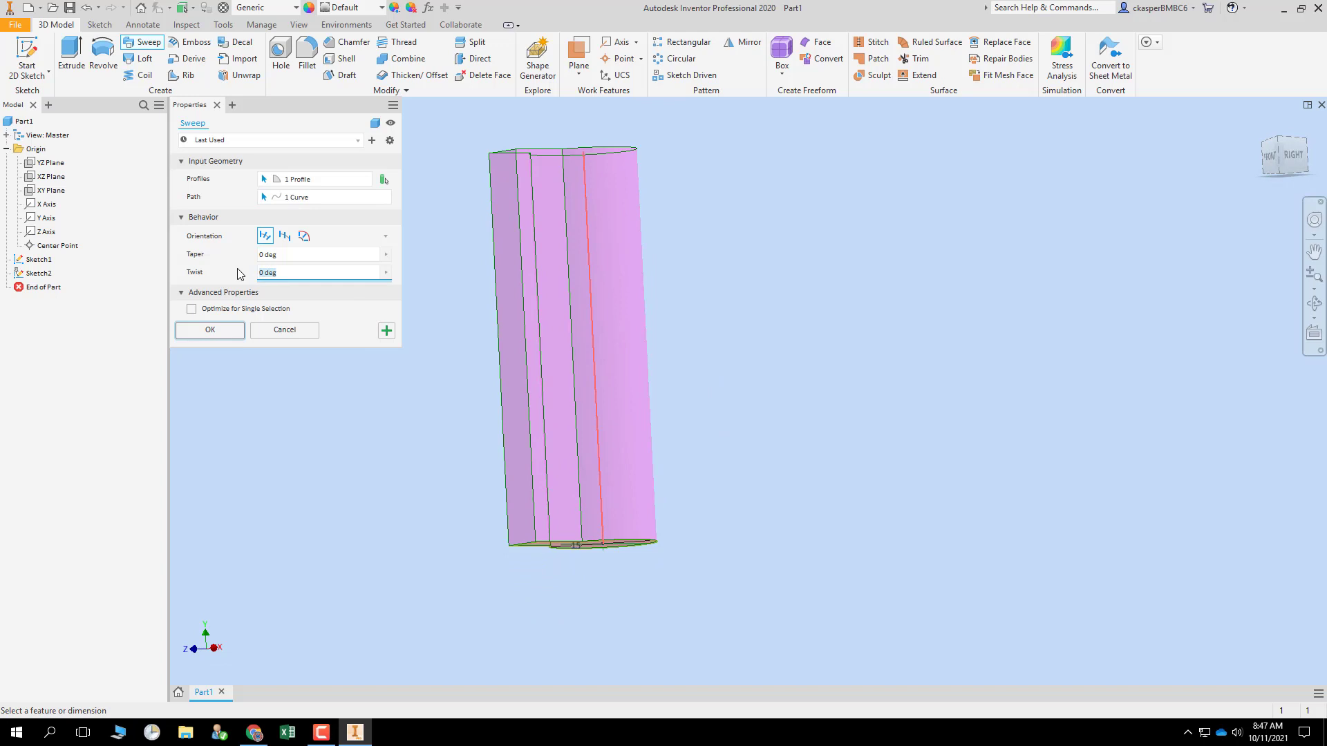
type("45")
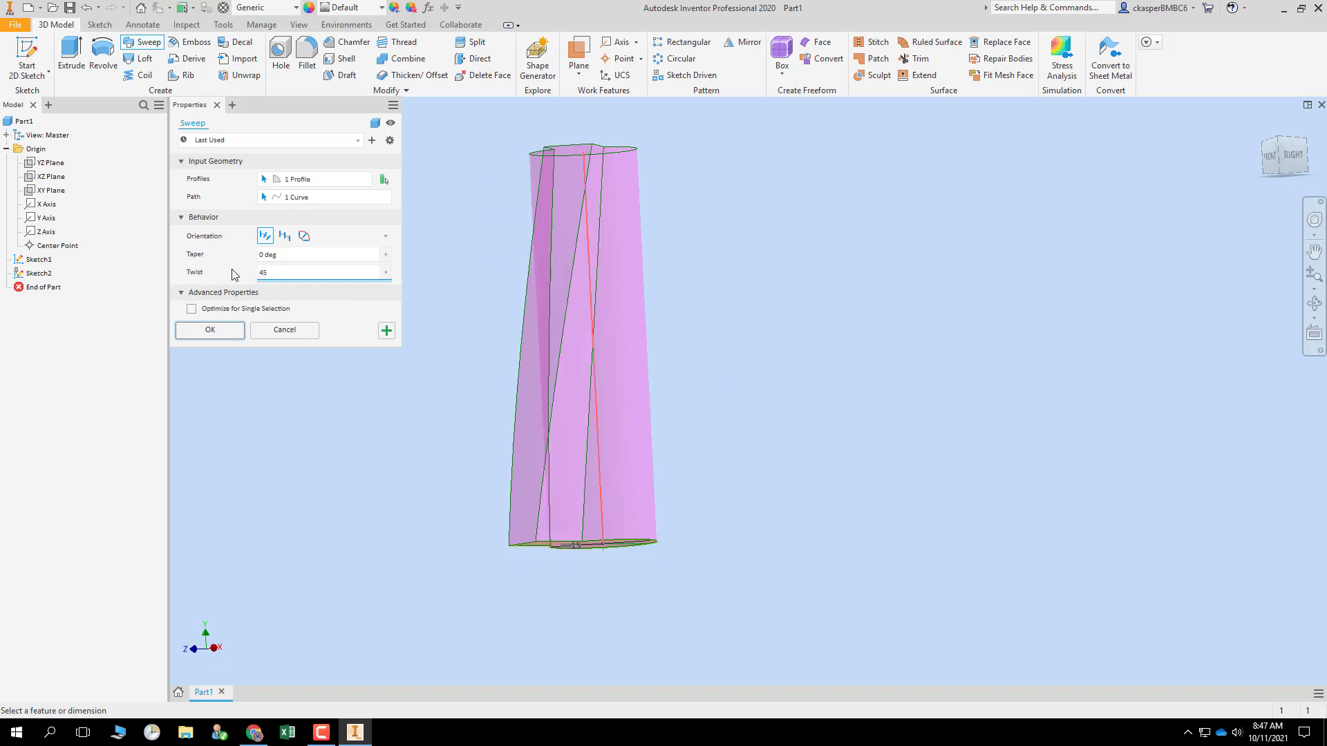
- Try sweep twists of 180 and 360 degrees, set the twist to 720 degrees, and create the solid
middle_click_drag(459, 273, 466, 329, "shift")
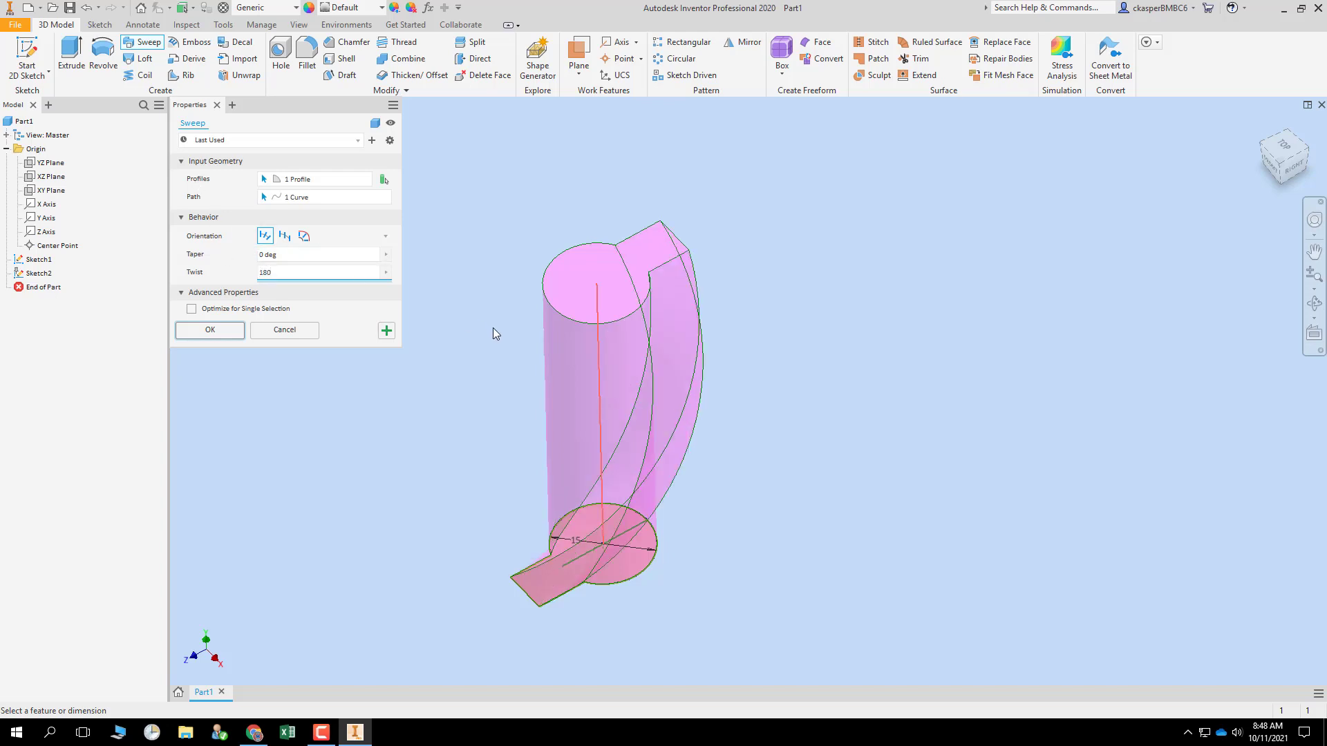
middle_click_drag(492, 327, 508, 291, "shift")
left_click_drag(290, 271, 247, 267)
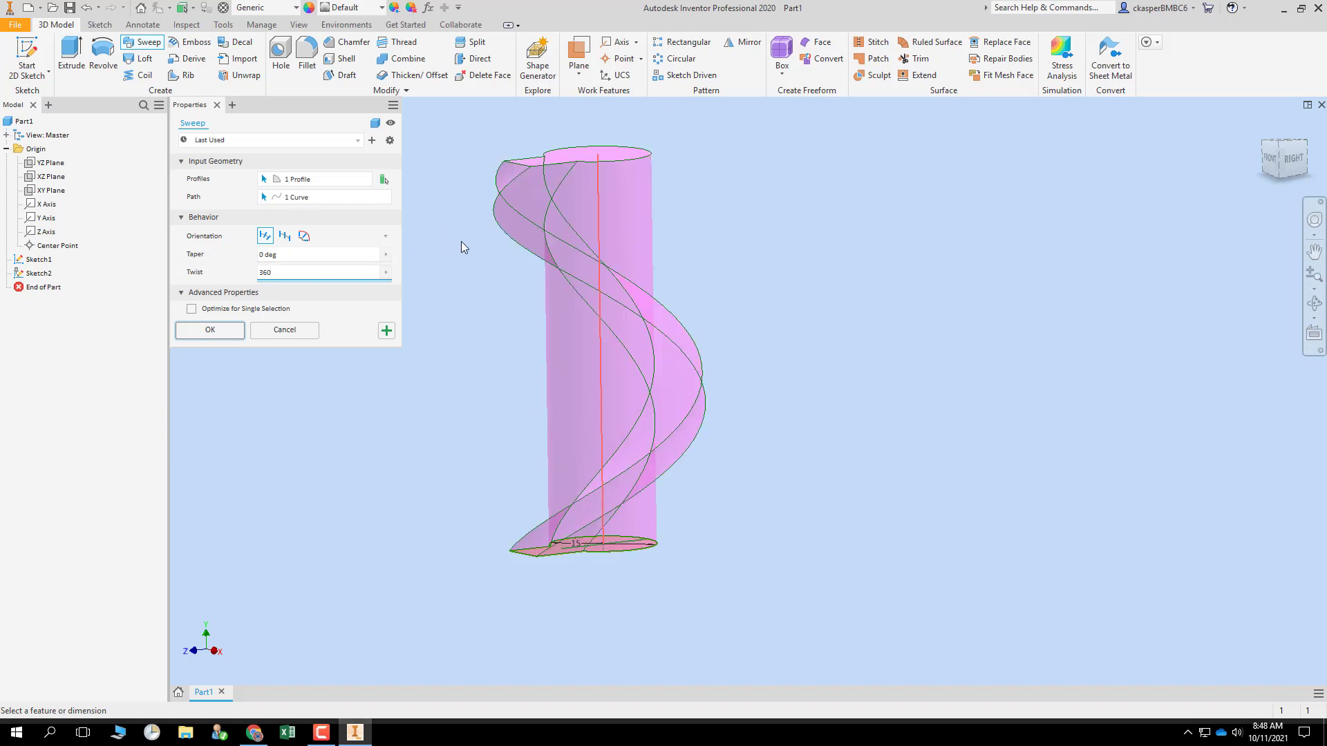
middle_click_drag(462, 242, 459, 263, "shift")
left_click_drag(297, 273, 216, 277)
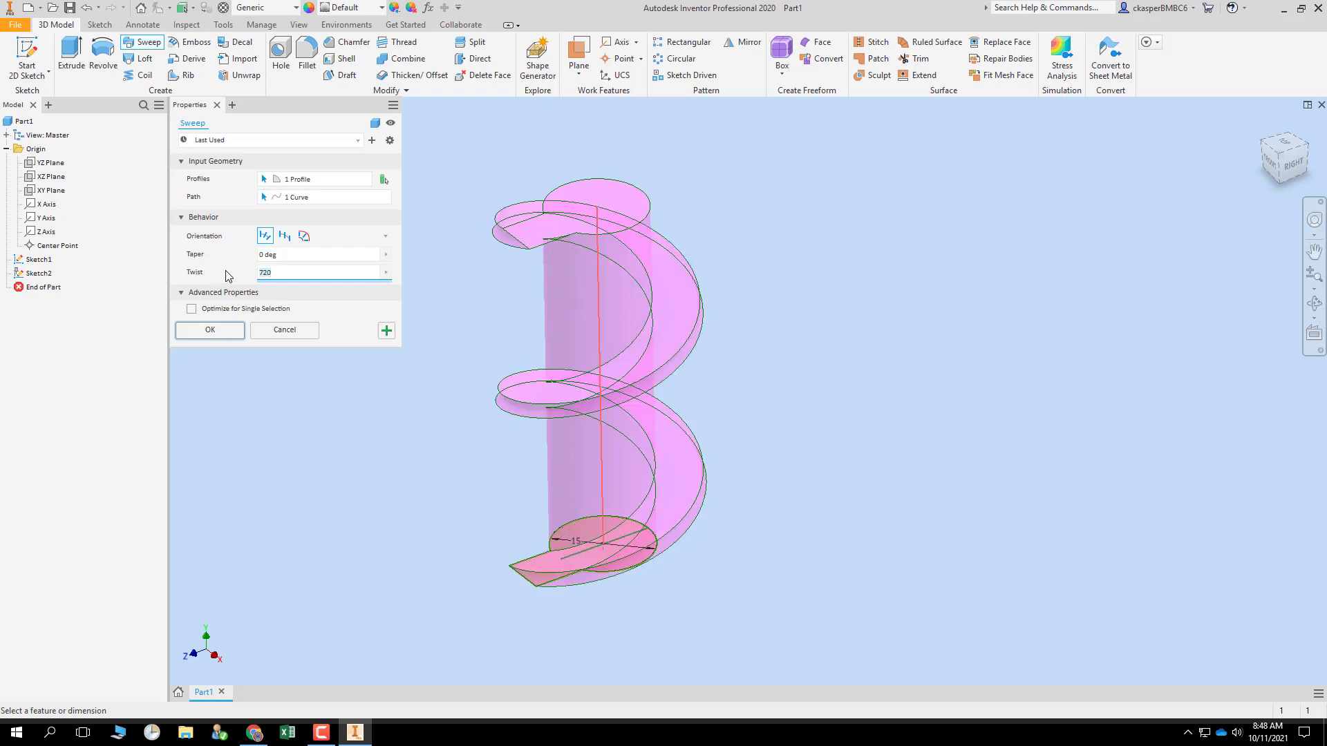
middle_click_drag(822, 322, 652, 525, "shift")
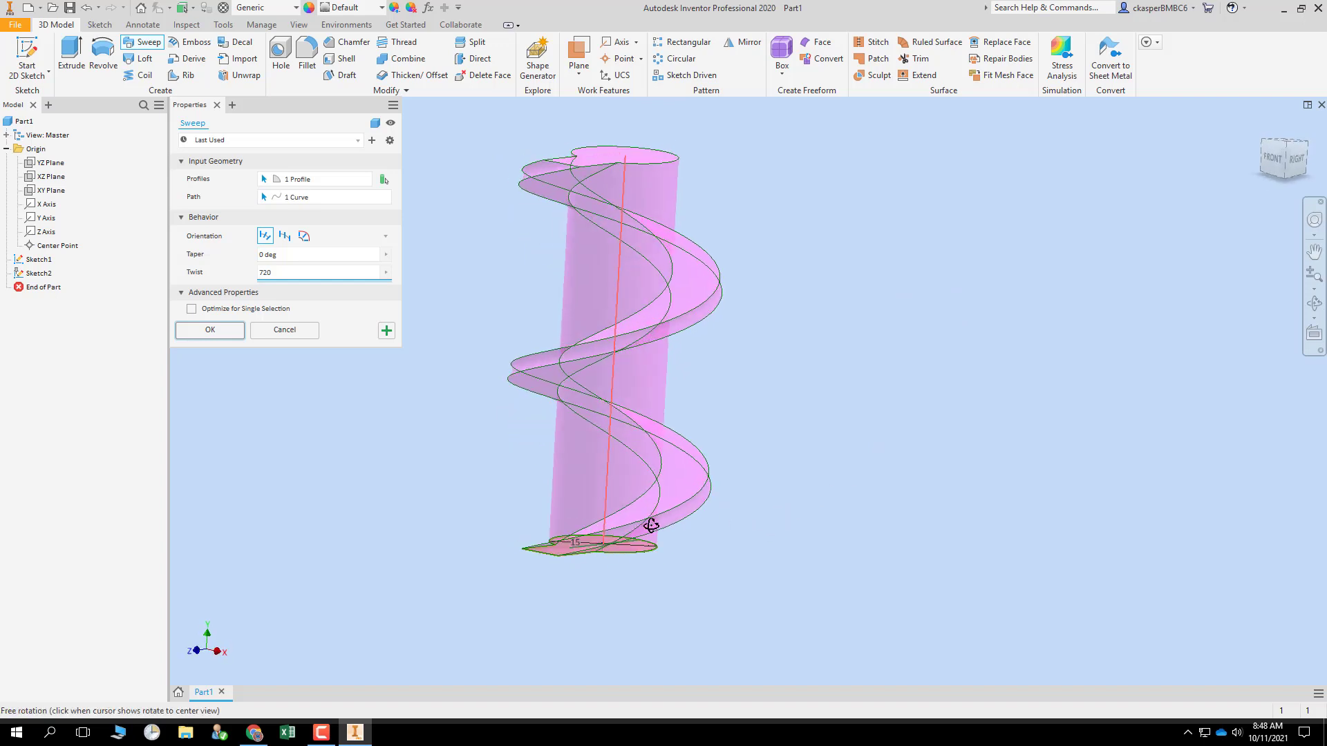
mouse_move(766, 354)
middle_mouse_down("shift")
mouse_move(717, 406)
mouse_move(791, 412)
mouse_move(751, 402)
mouse_move(737, 429)
mouse_move(782, 356)
mouse_move(767, 380)
middle_mouse_up("shift")
left_click(211, 331)
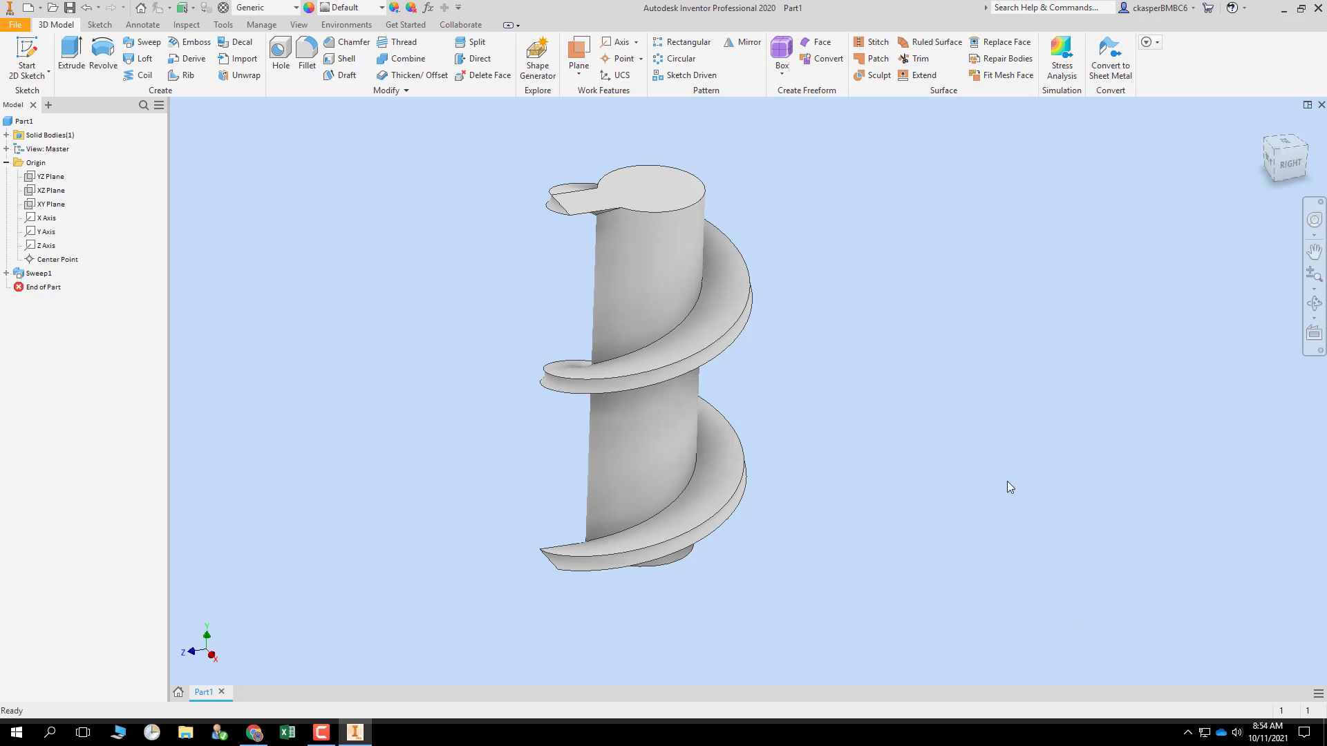
mouse_move(829, 317)
middle_mouse_down("shift")
mouse_move(838, 358)
mouse_move(836, 334)
middle_mouse_up("shift")
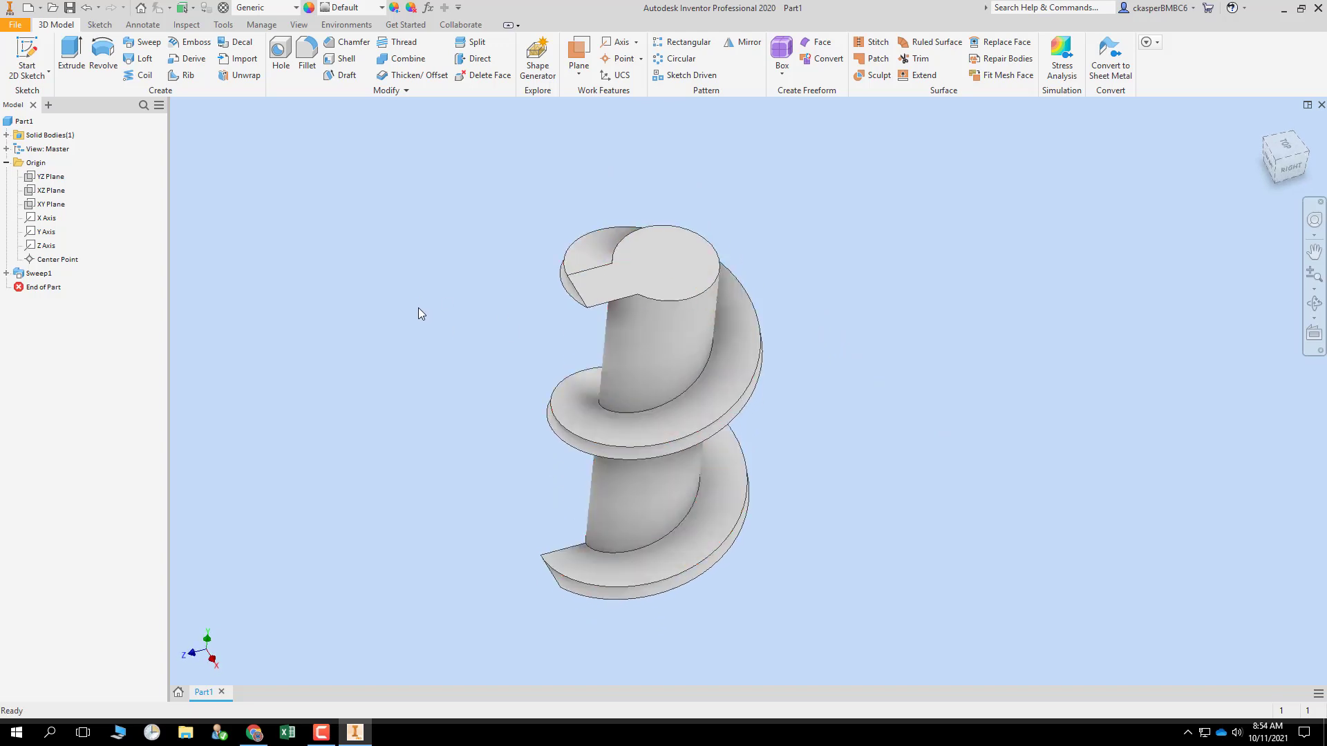
middle_click_drag(418, 309, 412, 280, "shift")
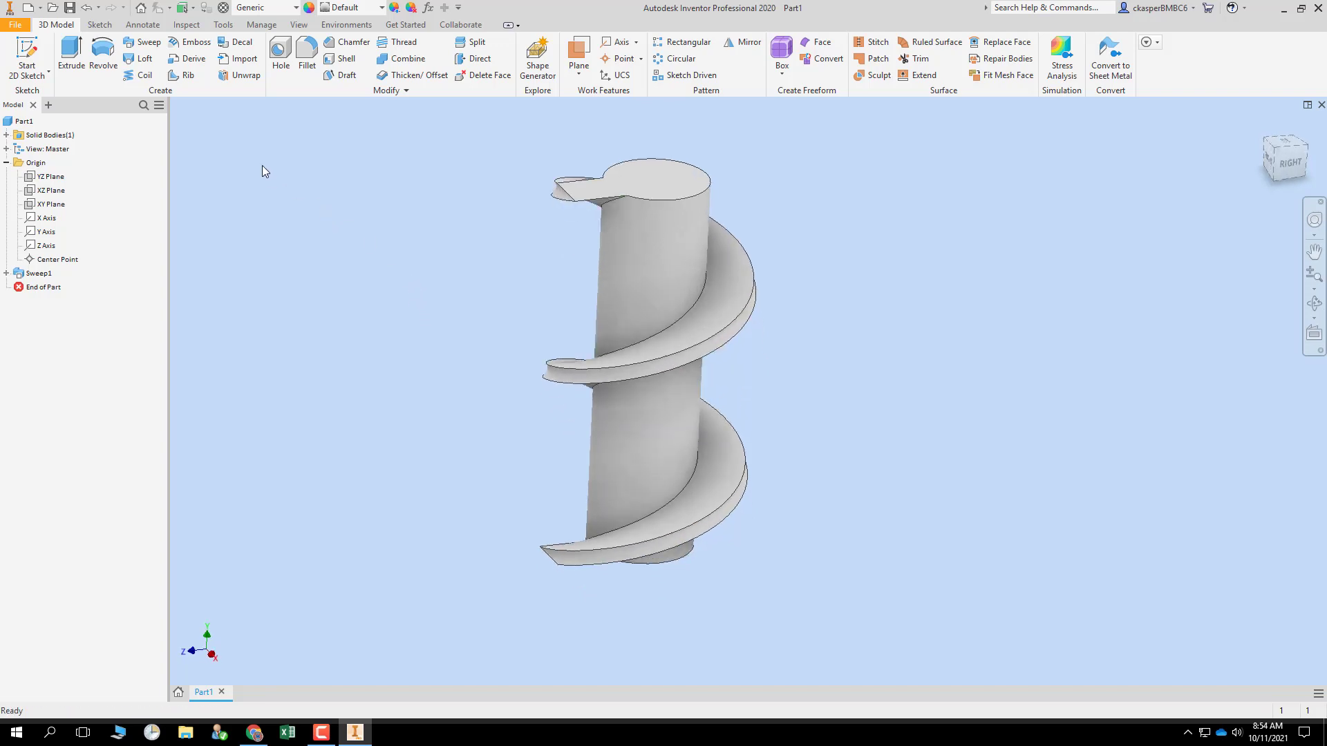
- Delete the twisted sweep feature but keep its profile and path sketches
right_click(36, 273)
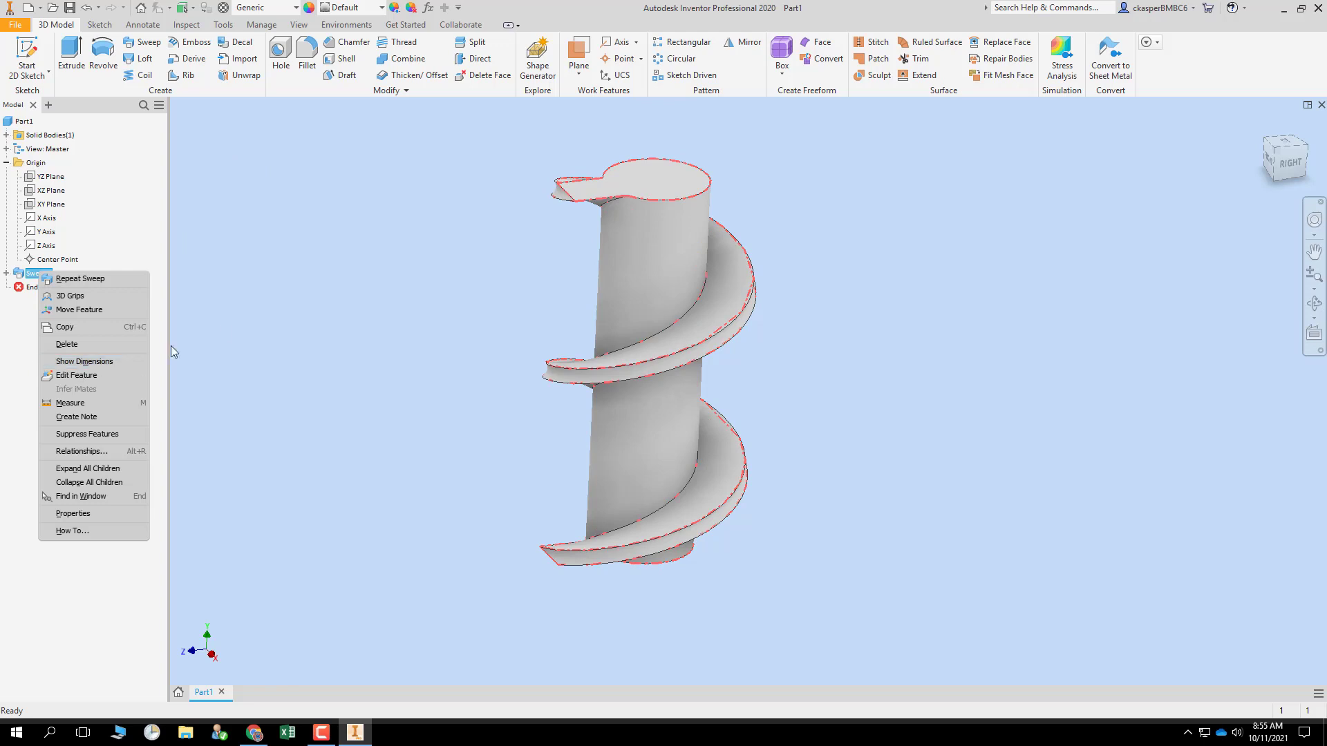
left_click(293, 321)
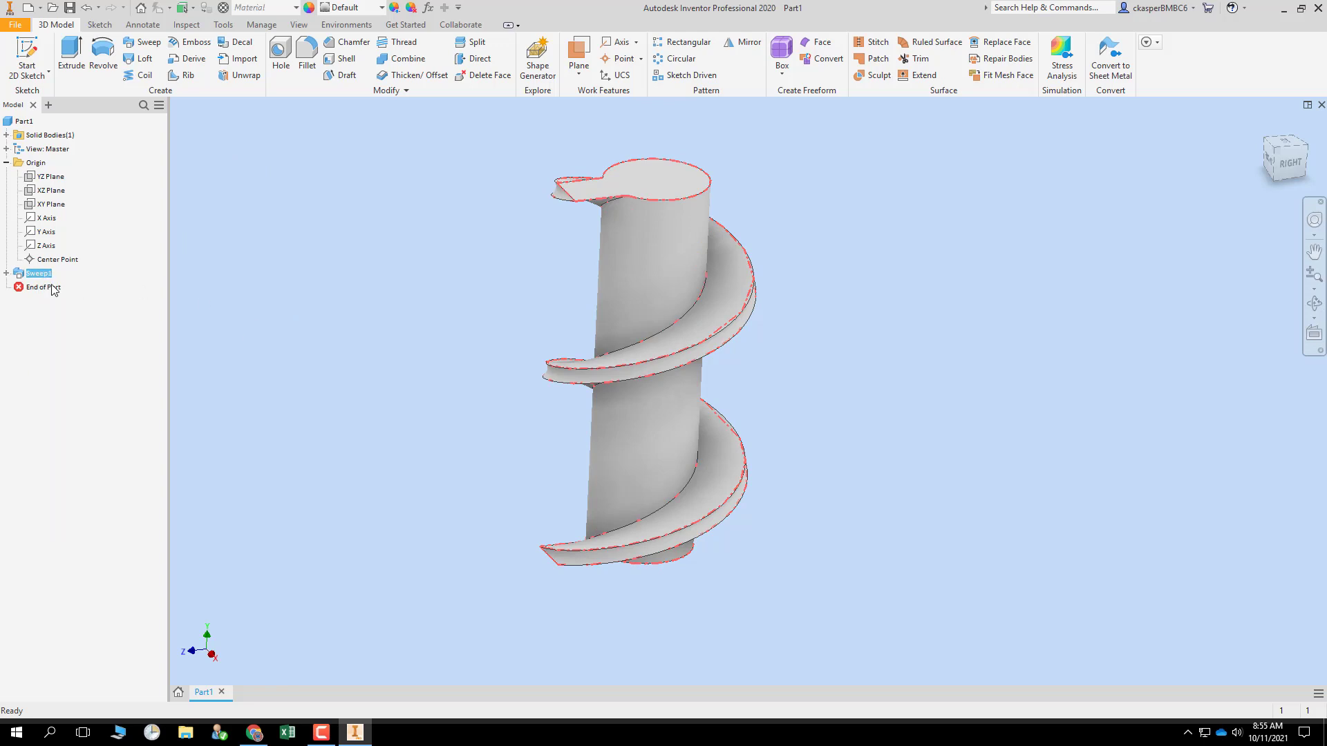
left_click(6, 274)
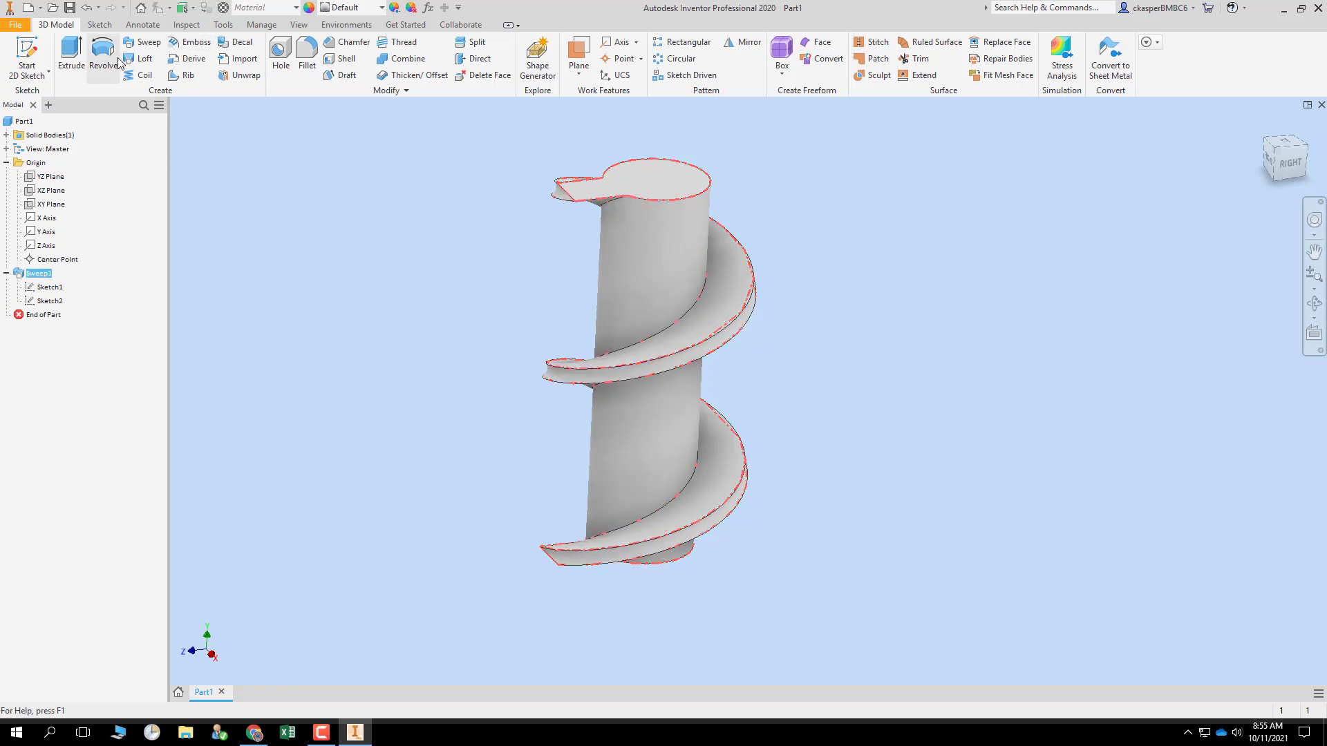
right_click(39, 273)
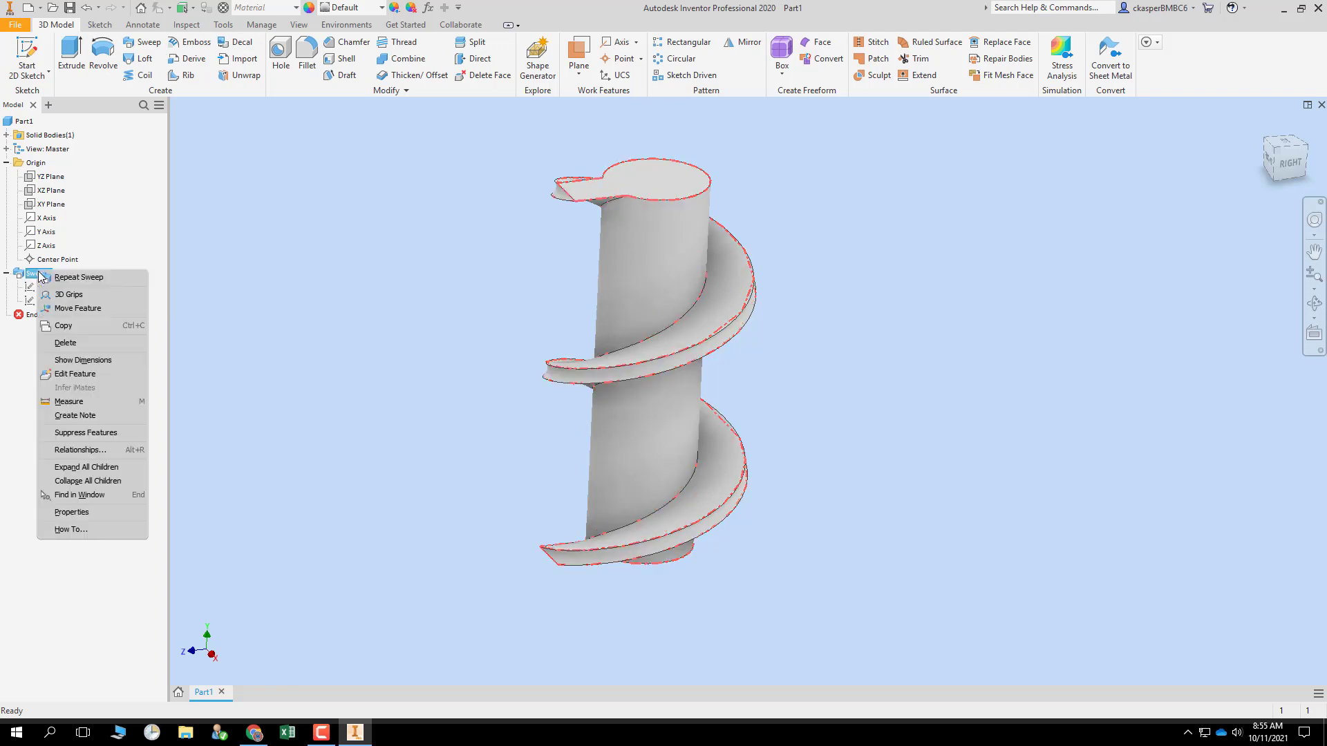
left_click(95, 343)
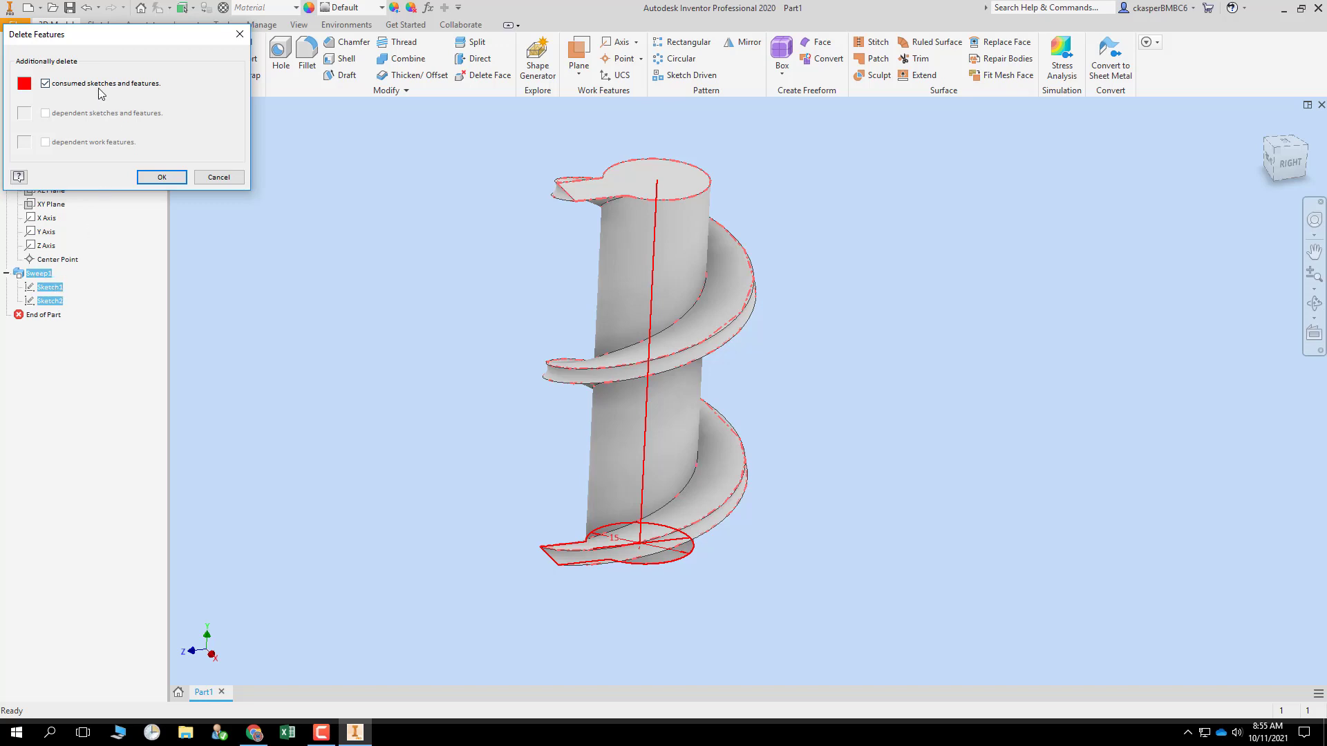
left_click(166, 177)
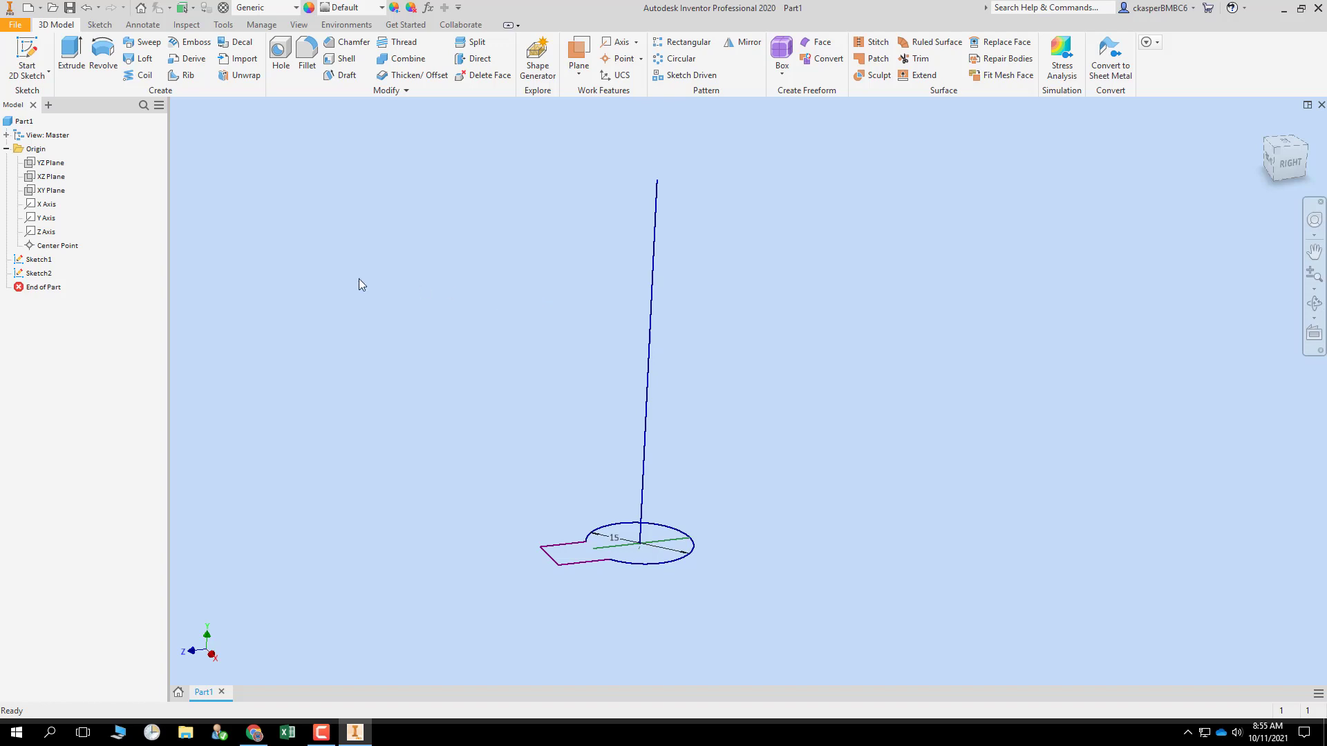
- Edit the path sketch and delete its straight vertical line
right_click(42, 274)
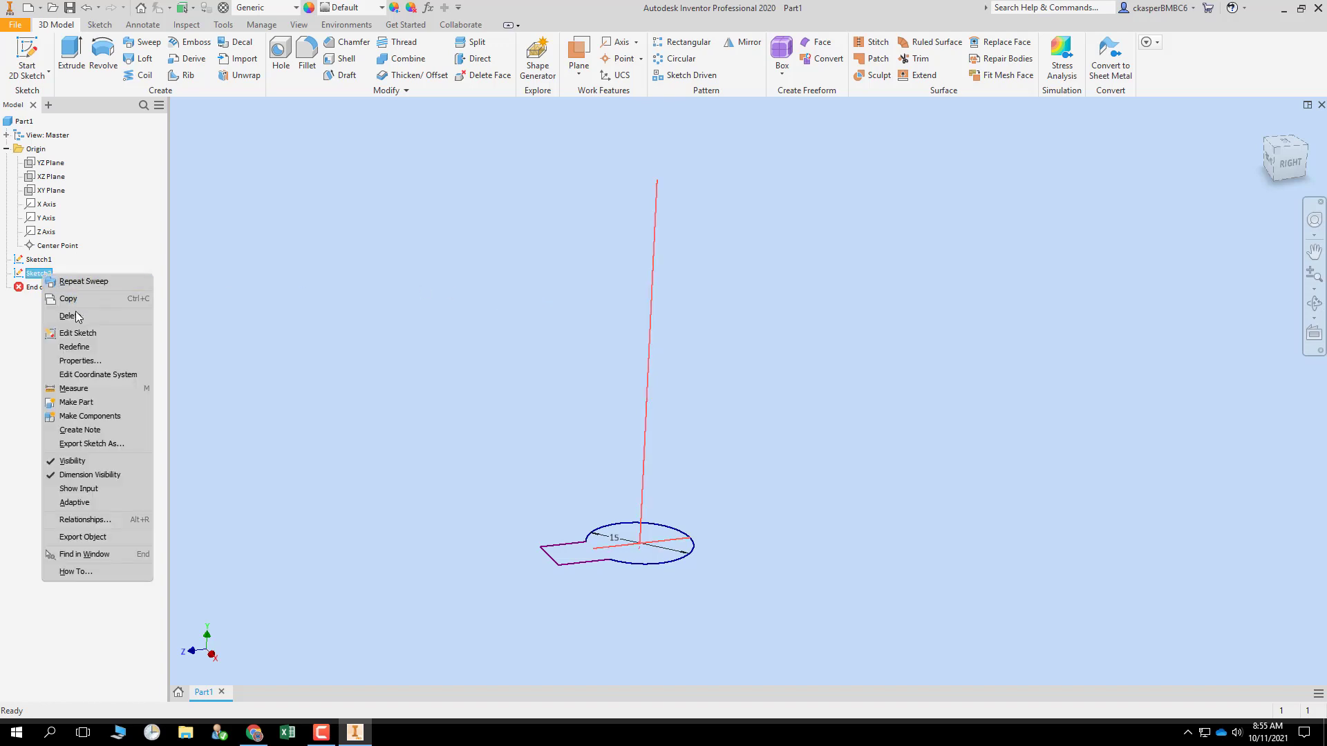
left_click(93, 334)
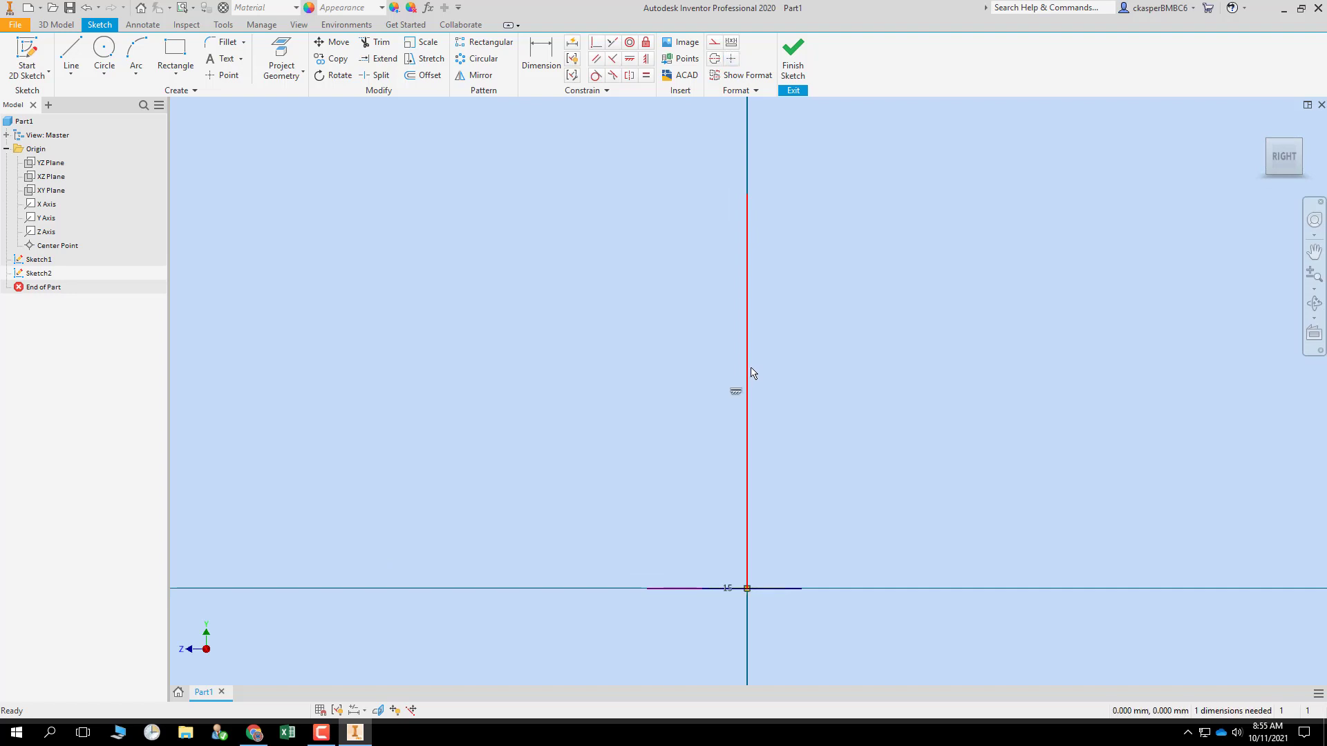
key("Delete")
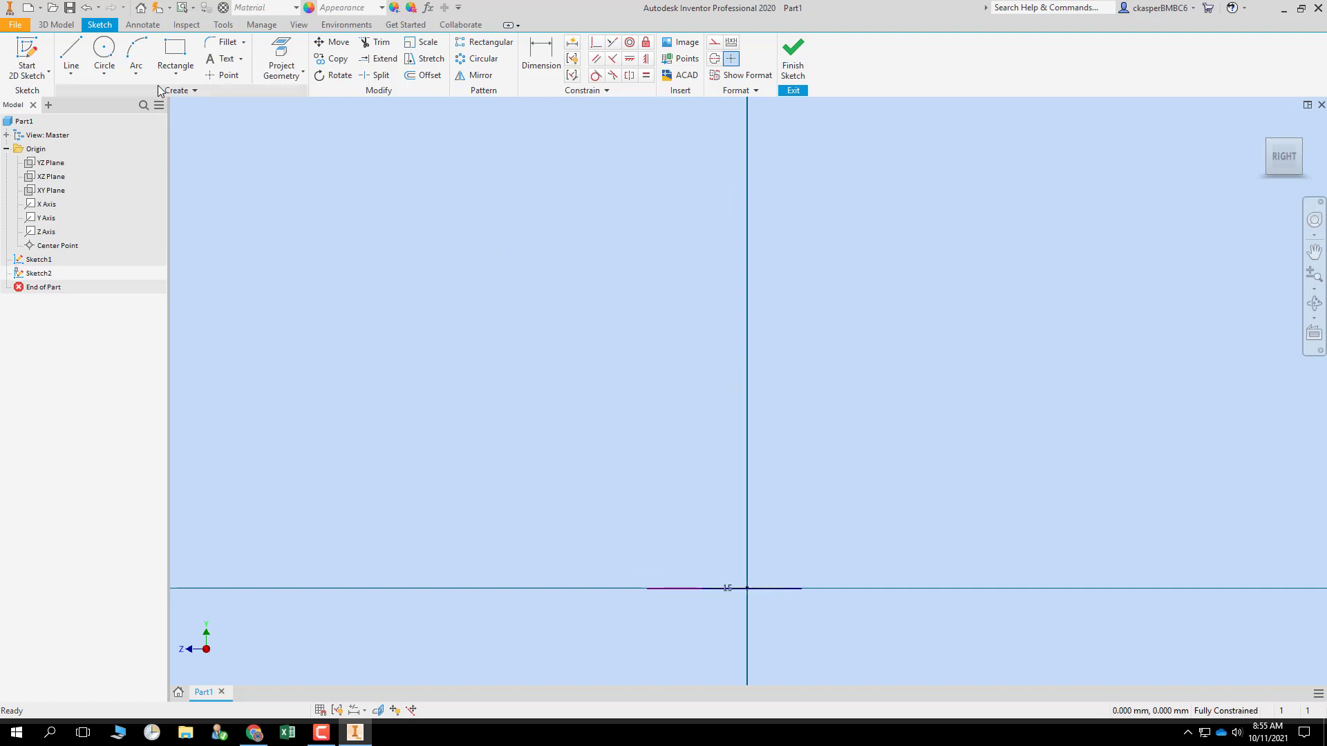
- Draw a three-point arc from the origin, curving upward and away from the profile's rectangular tab, and finish the sketch
left_click(136, 52)
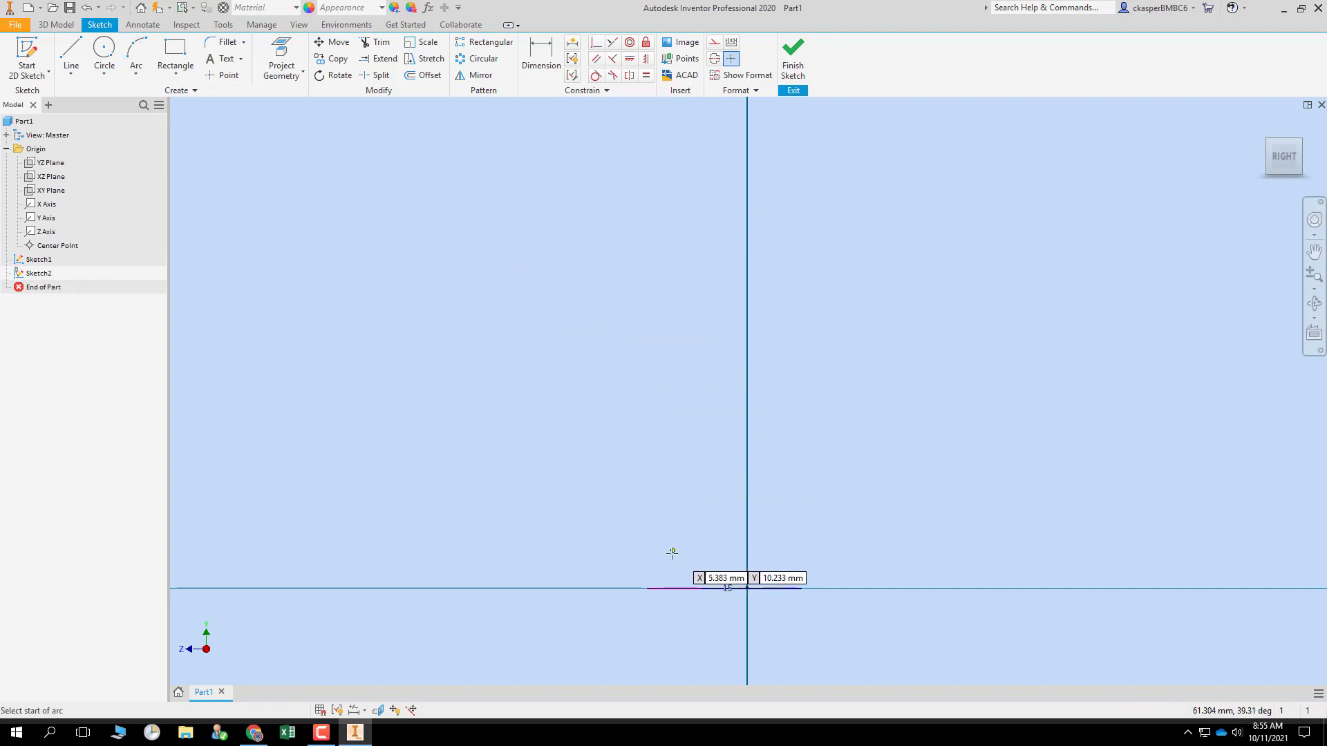
left_click(747, 588)
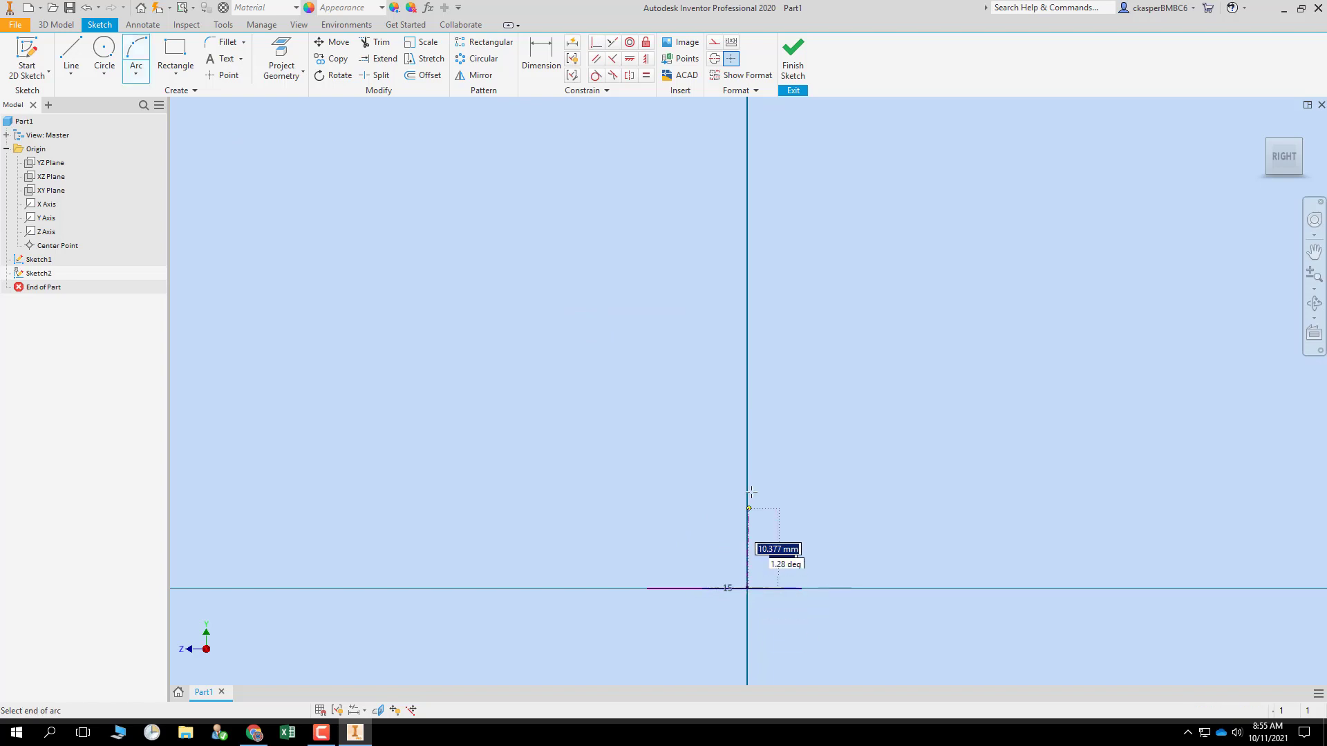
left_click(955, 236)
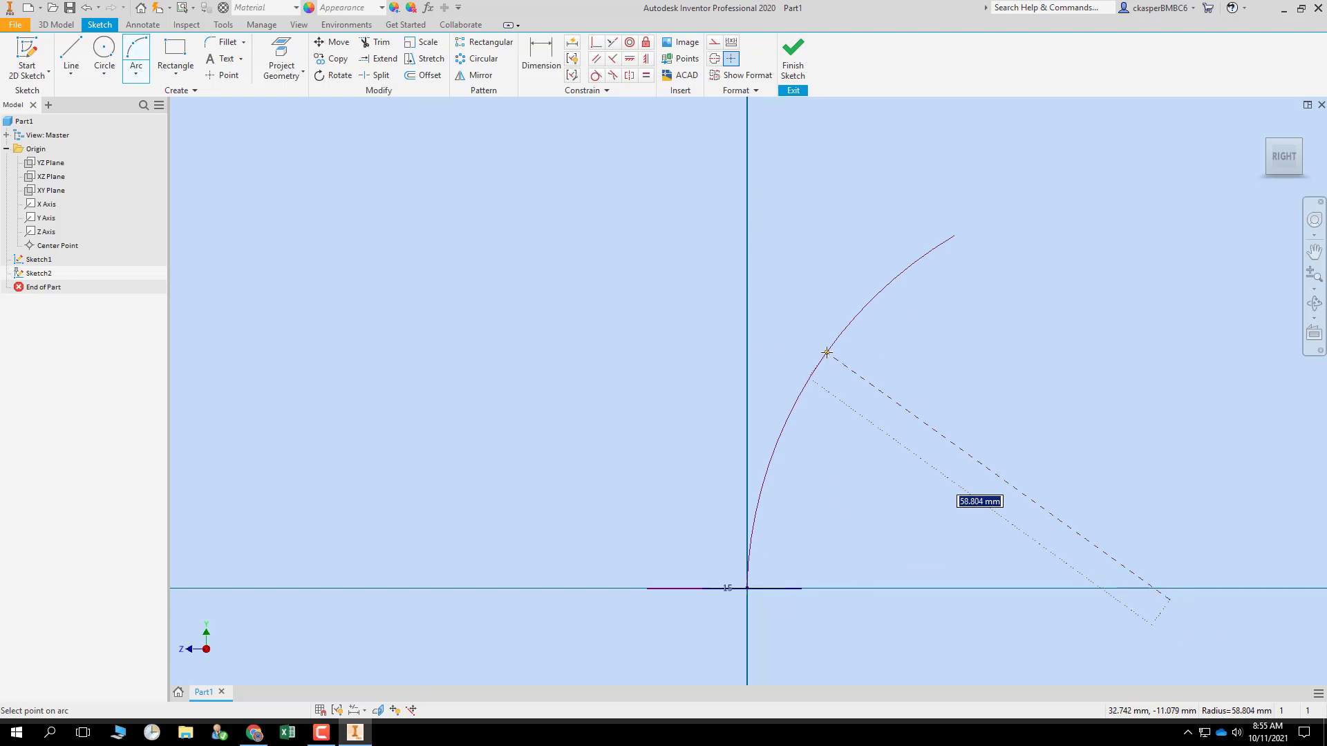
left_click(855, 322)
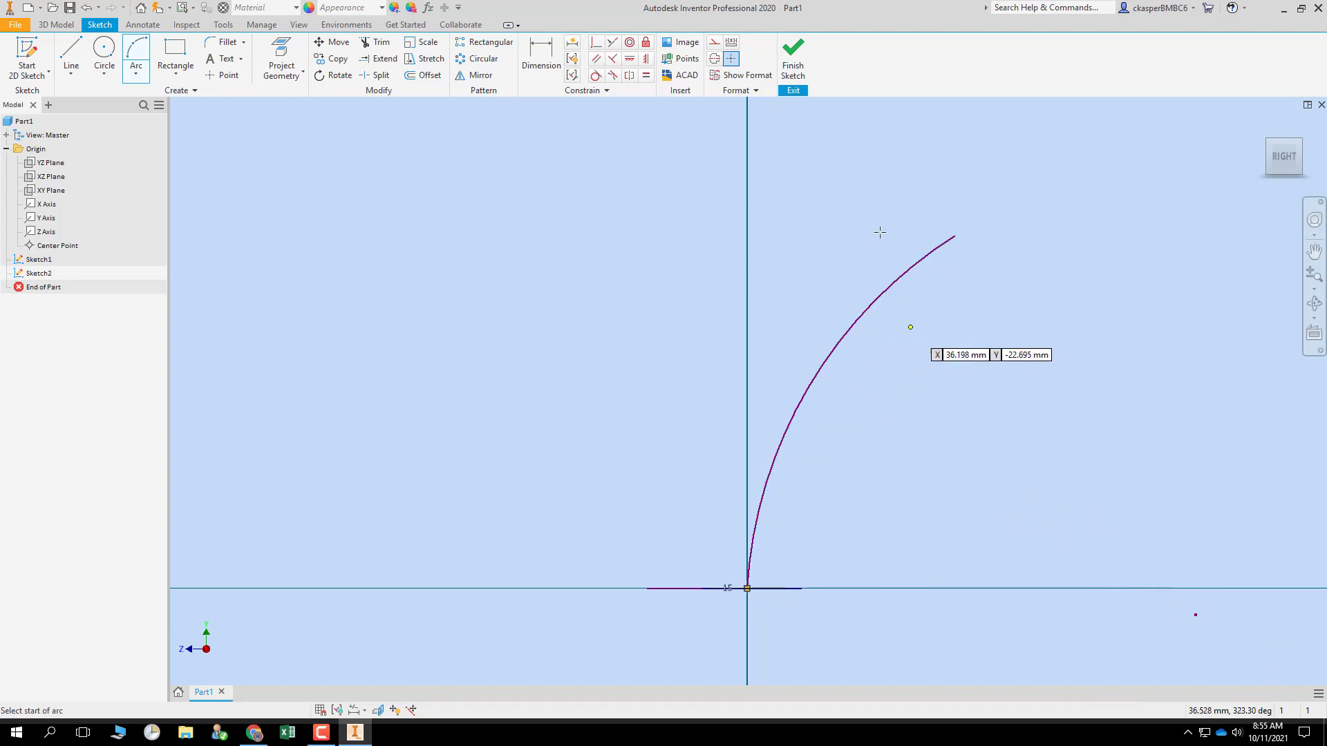
left_click(789, 61)
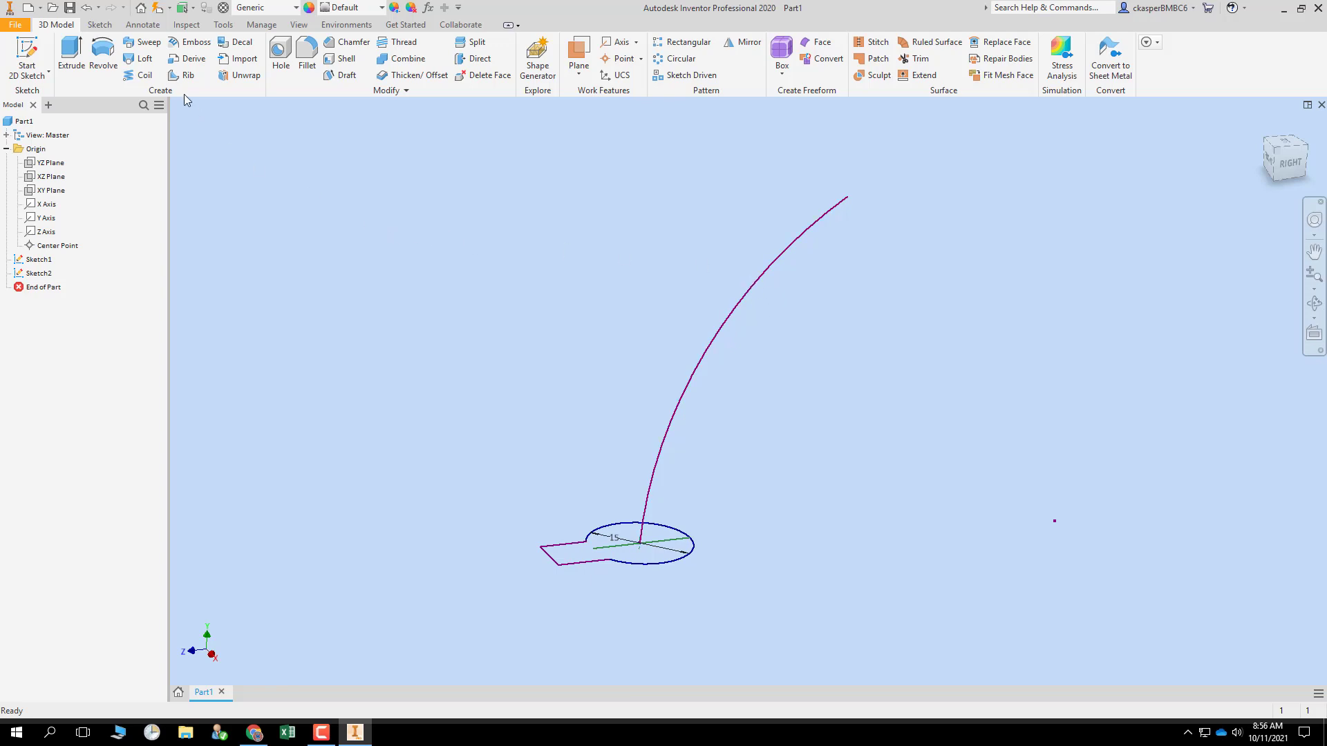
- Set up a sweep of the combined circle-and-rectangle profile along the arc, keeping the 720-degree twist
left_click(143, 42)
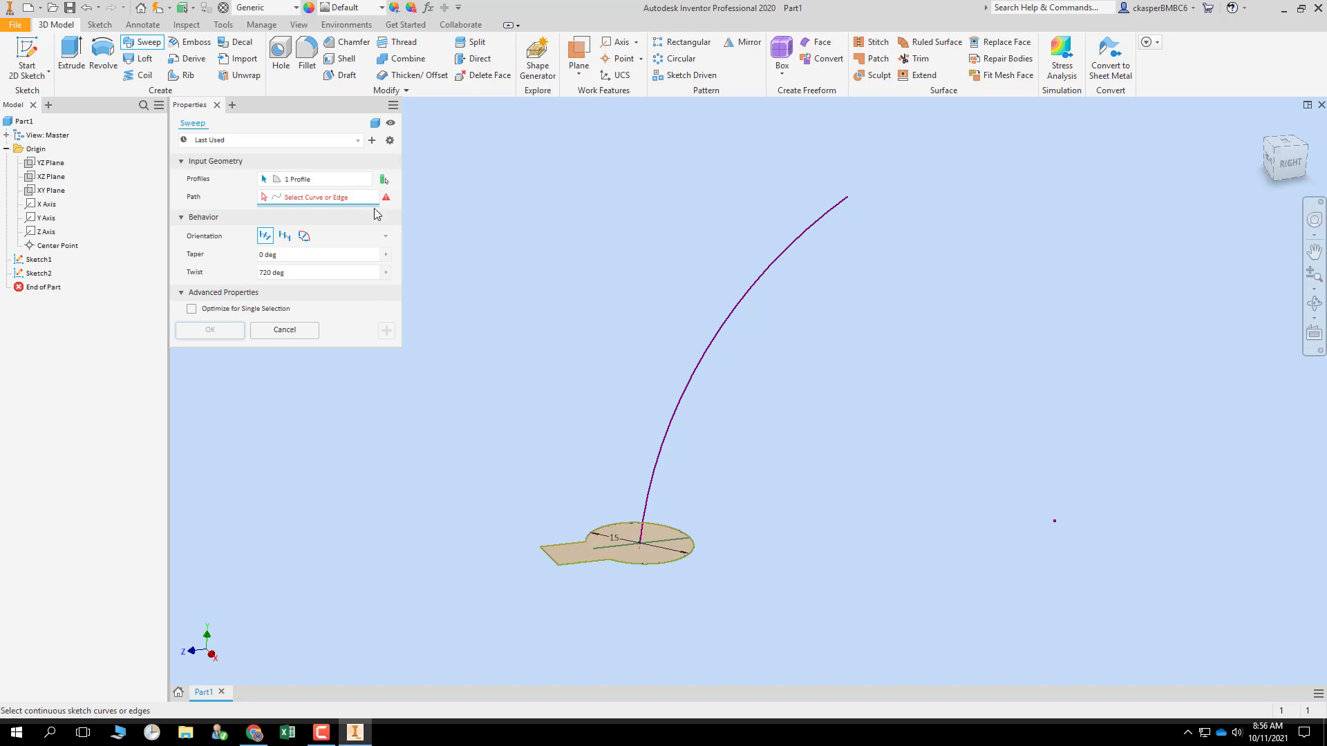
left_click(791, 248)
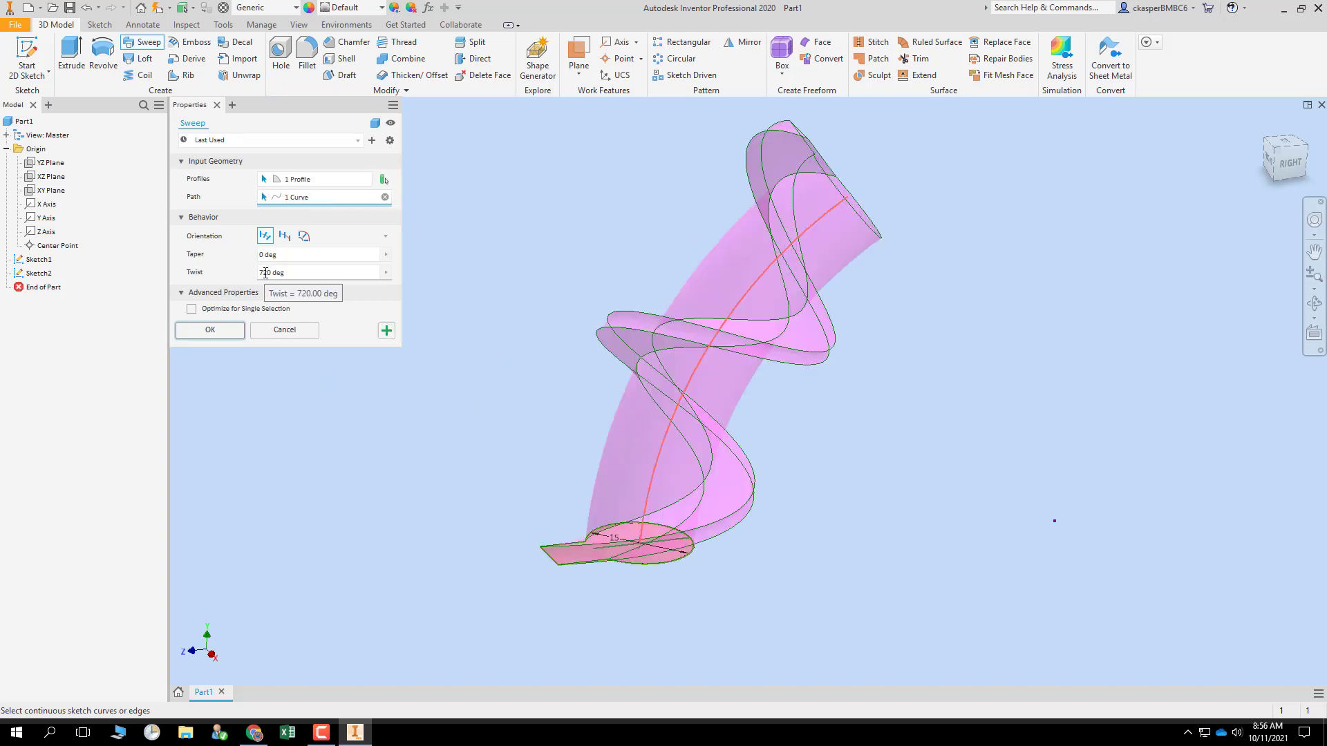
mouse_move(899, 417)
middle_mouse_down("shift")
mouse_move(909, 416)
mouse_move(839, 455)
mouse_move(888, 467)
mouse_move(888, 392)
mouse_move(889, 429)
middle_mouse_up("shift")
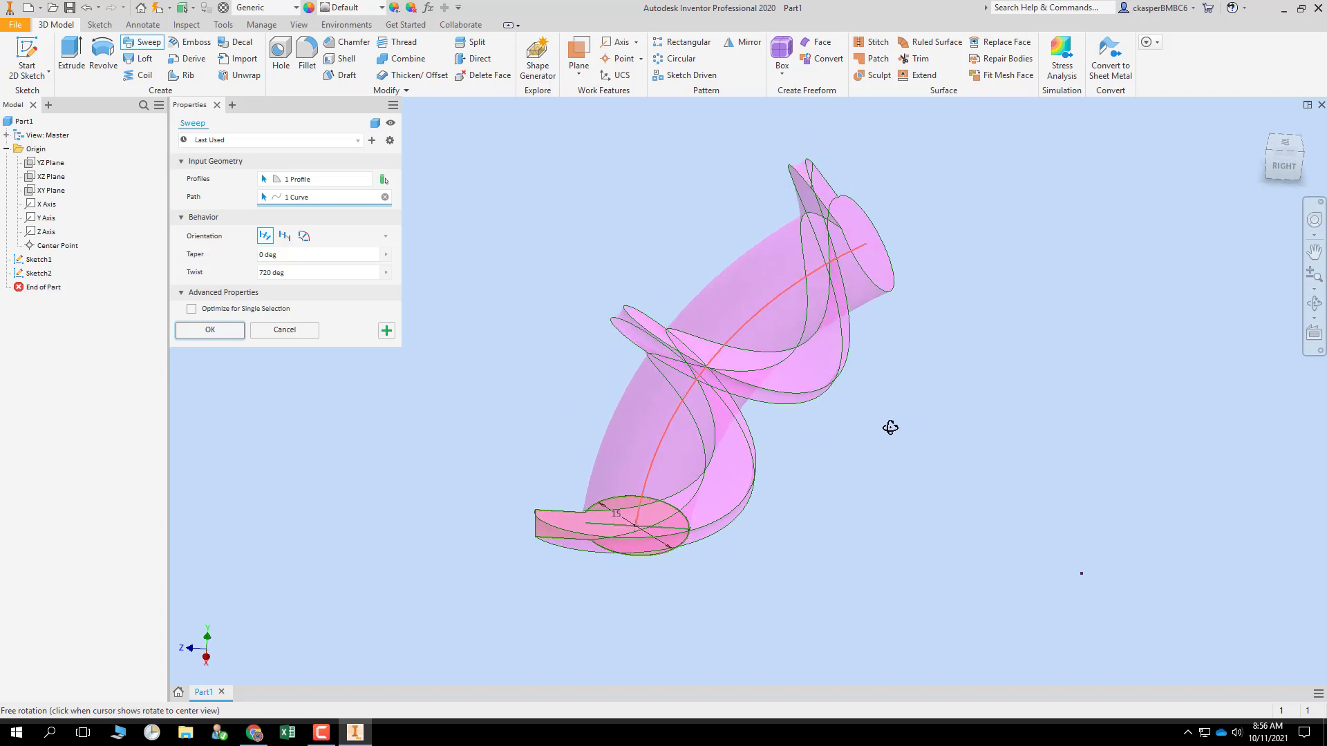
- Try sweep tapers of -4, -1, -2 and -3 degrees
left_click(267, 254)
type("-")
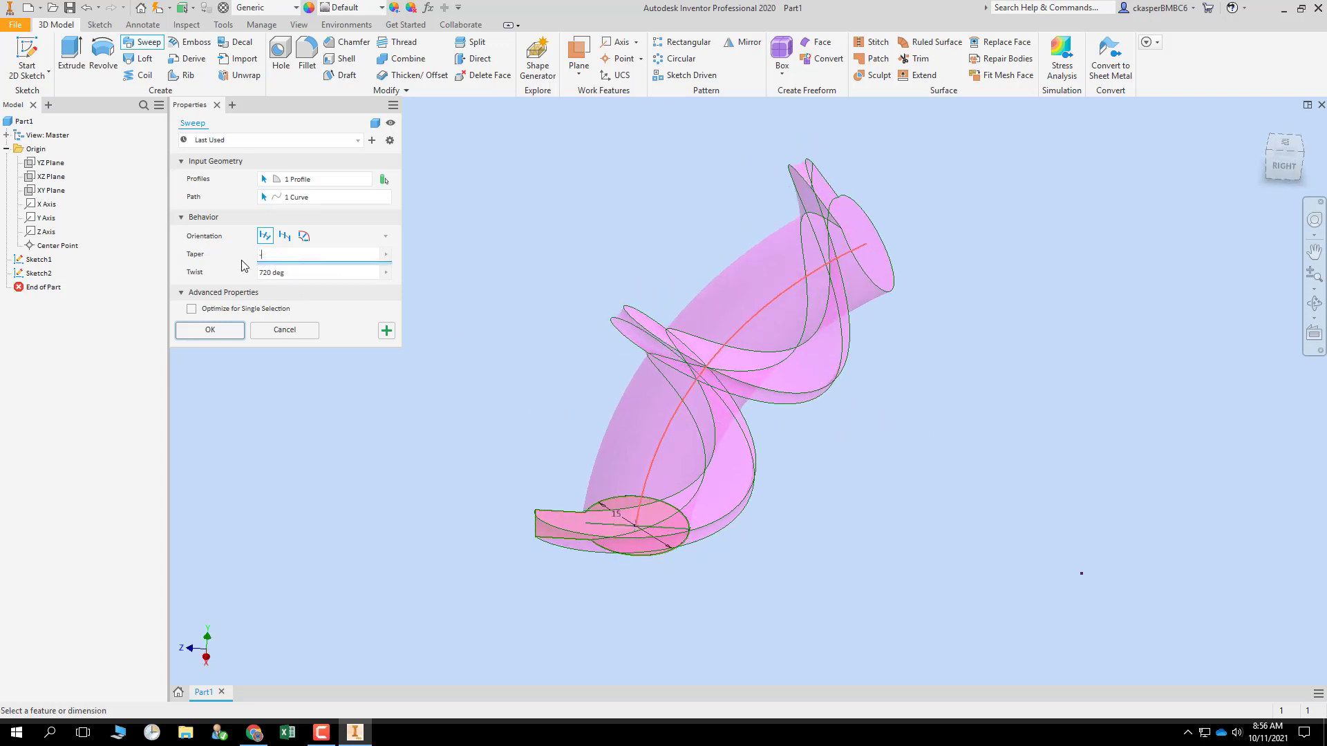
type("4")
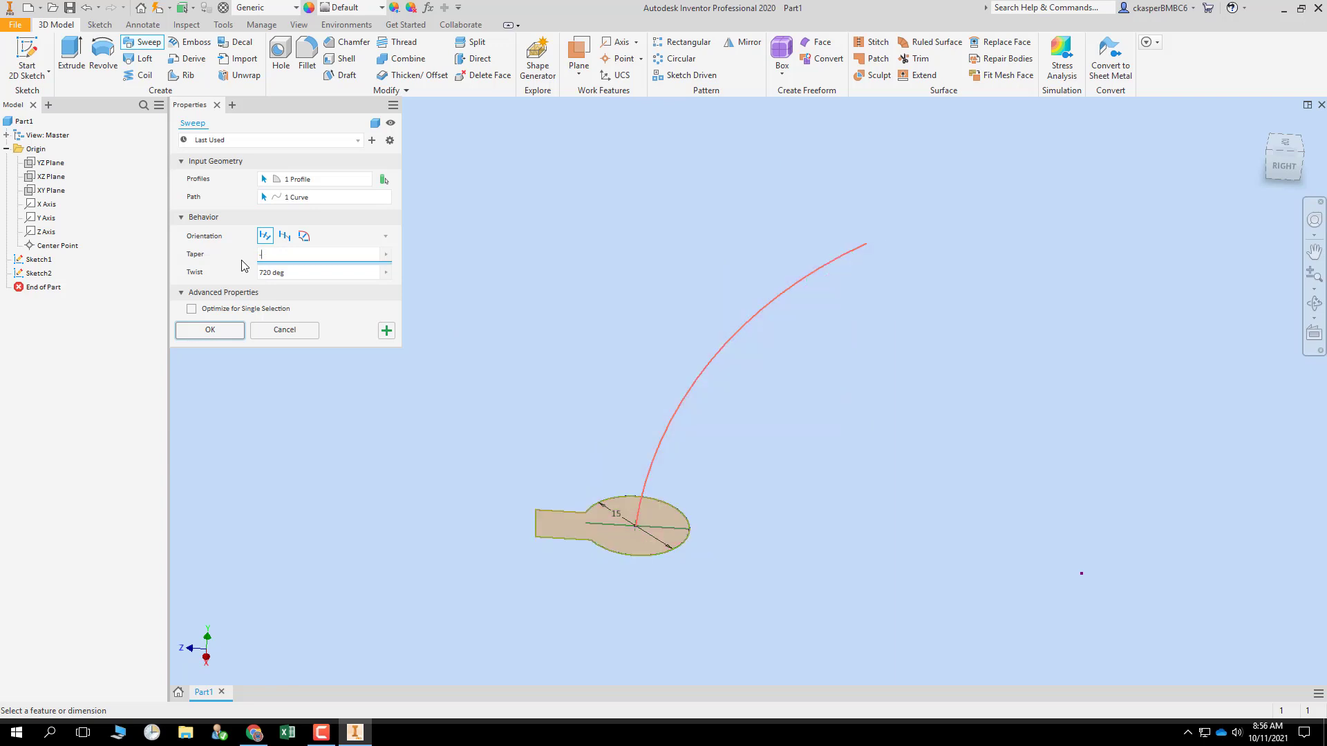
type("1")
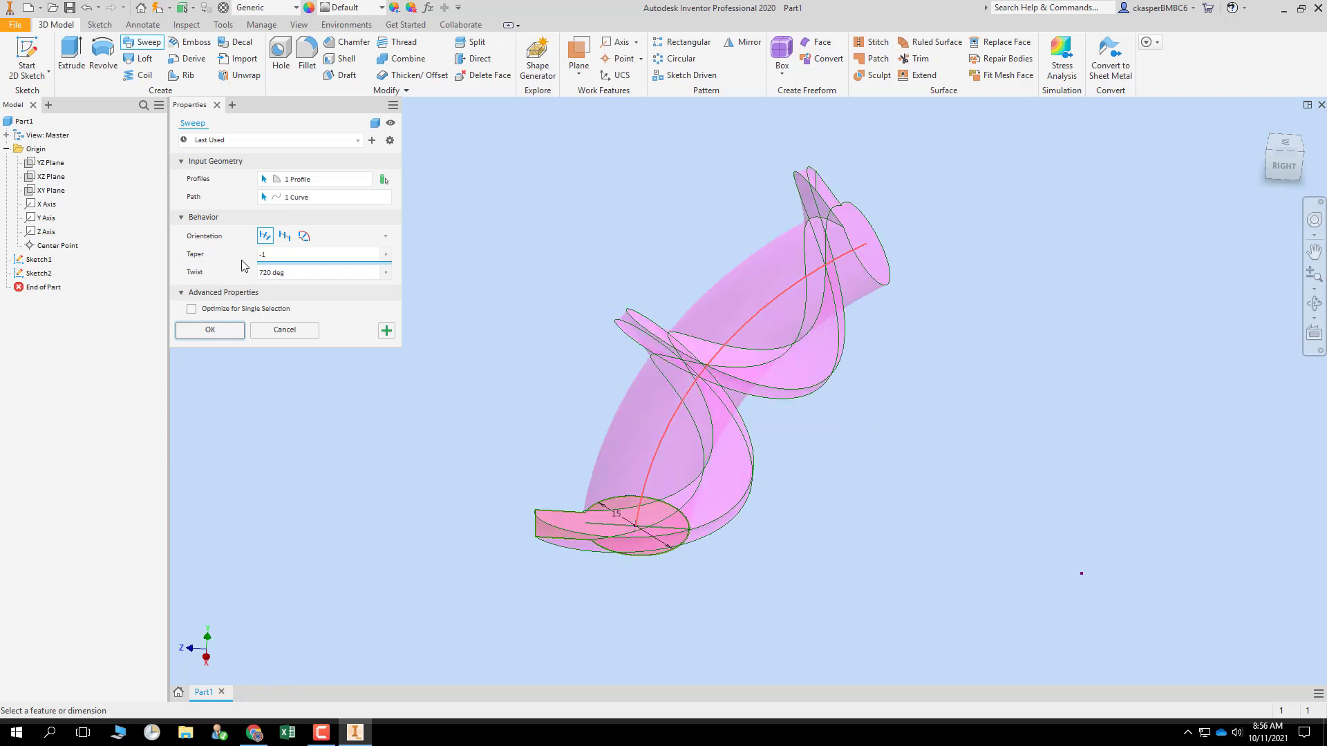
type("2")
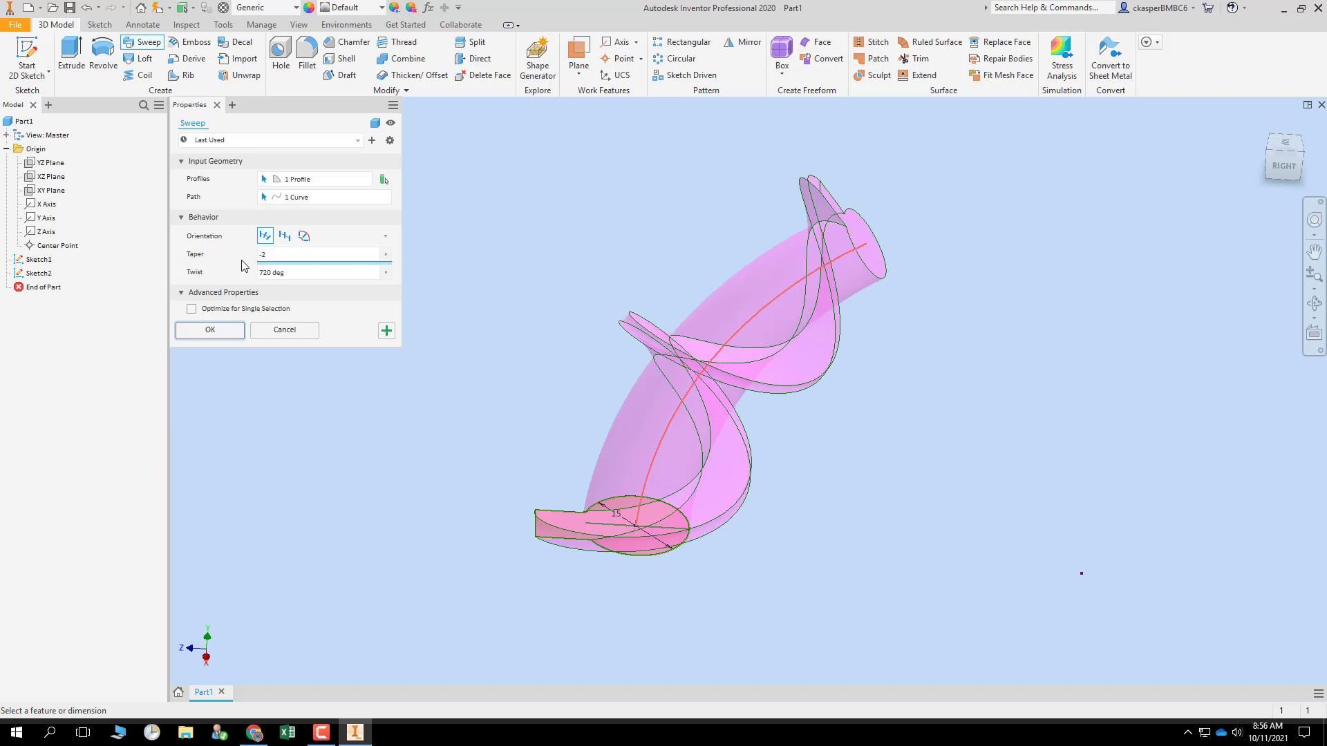
type("3")
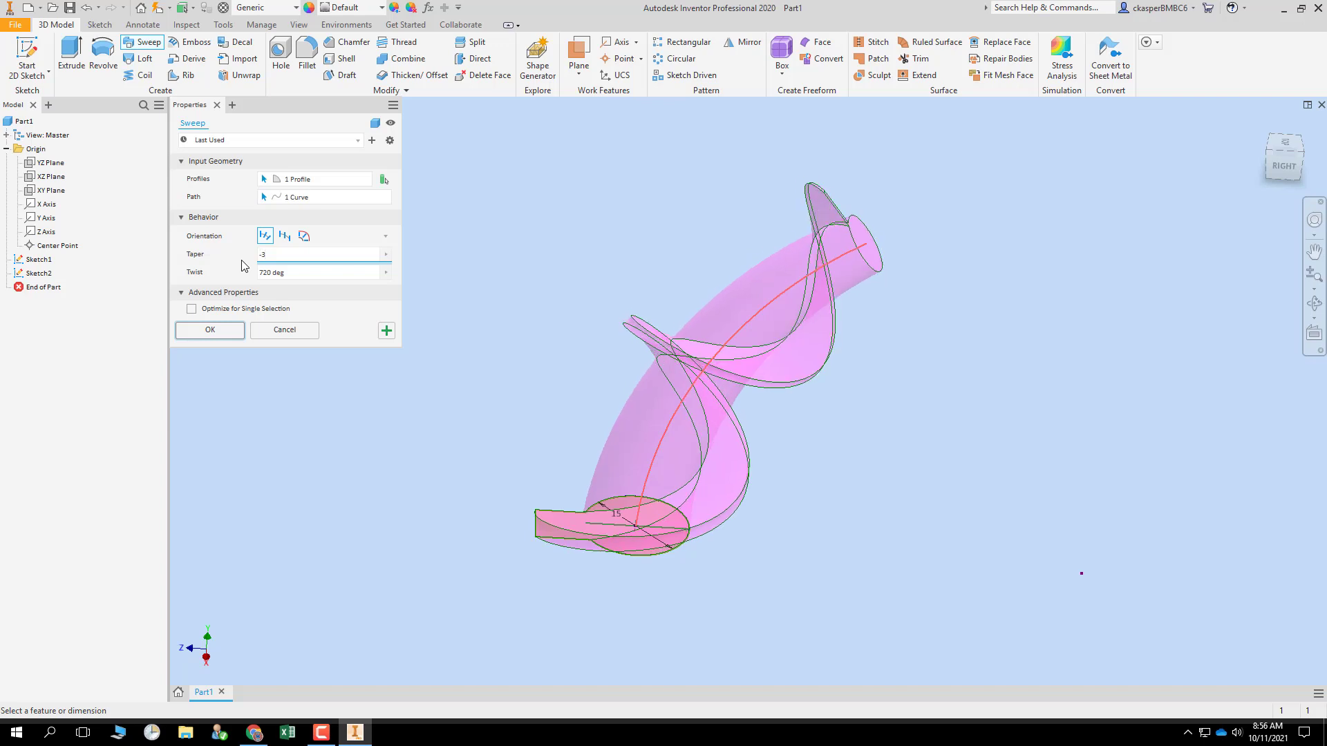
- Try a taper of -3.5 degrees, set it to -3.2 degrees, and create the twisted sweep solid
type(".5")
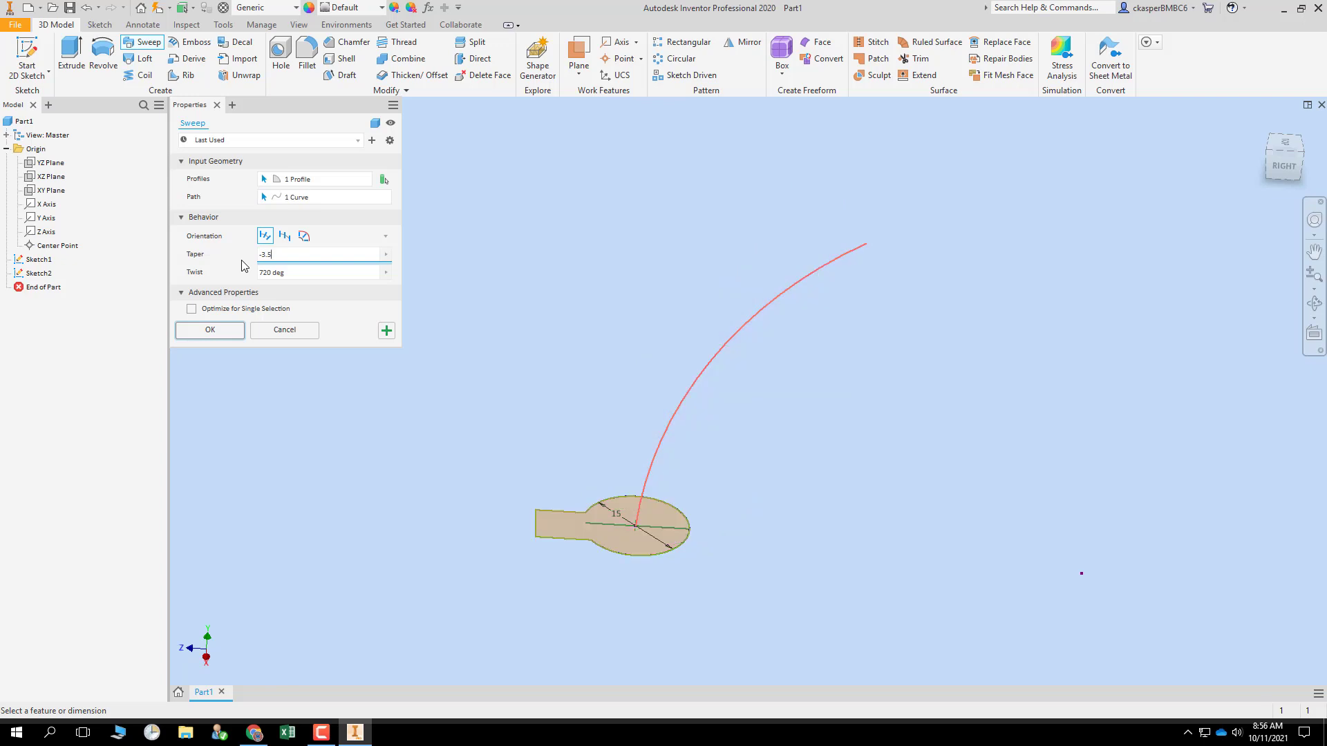
key("BackSpace")
key("BackSpace")
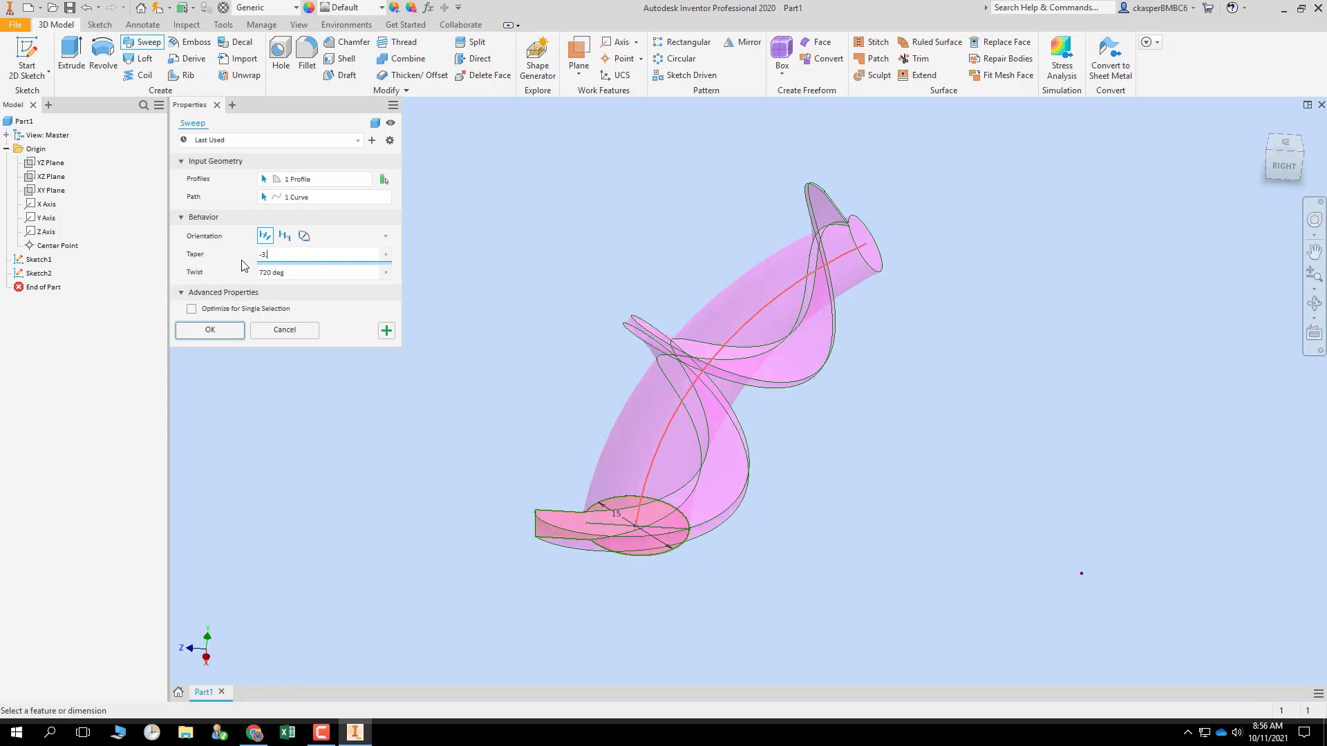
type(".2")
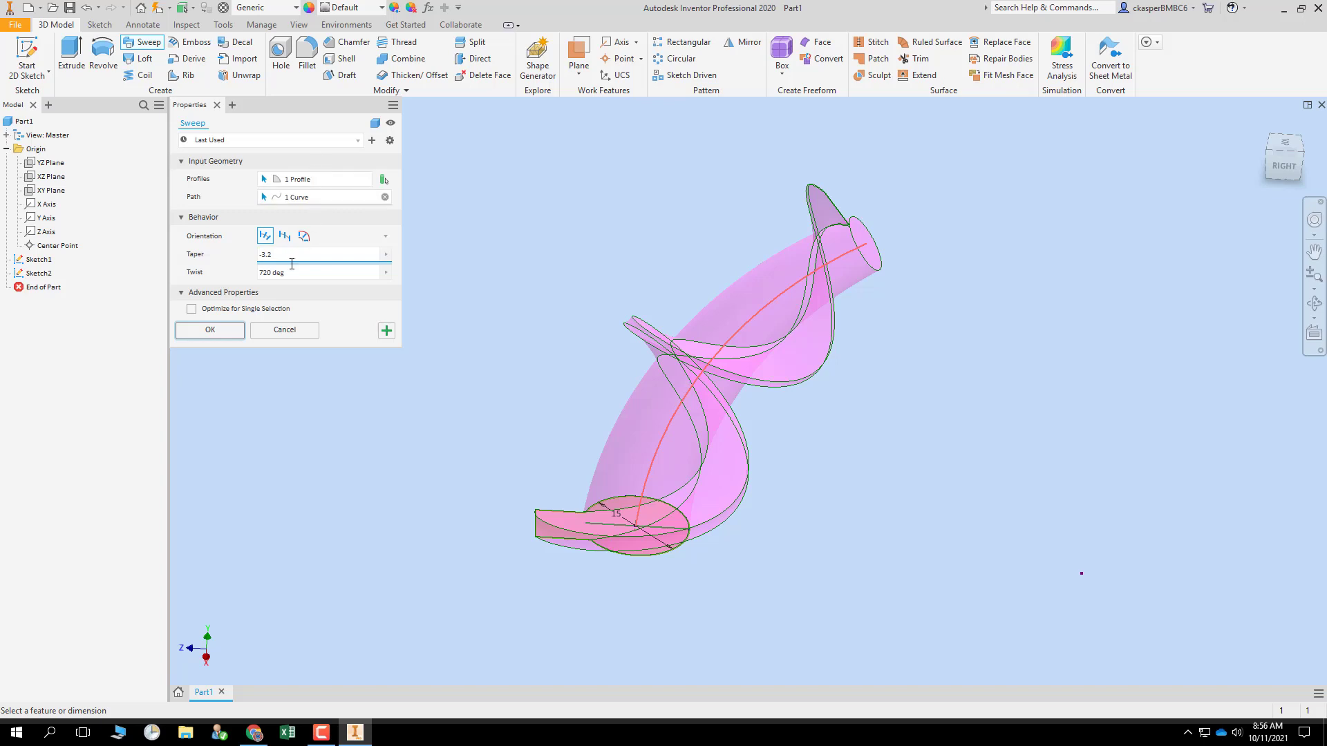
left_click(207, 333)
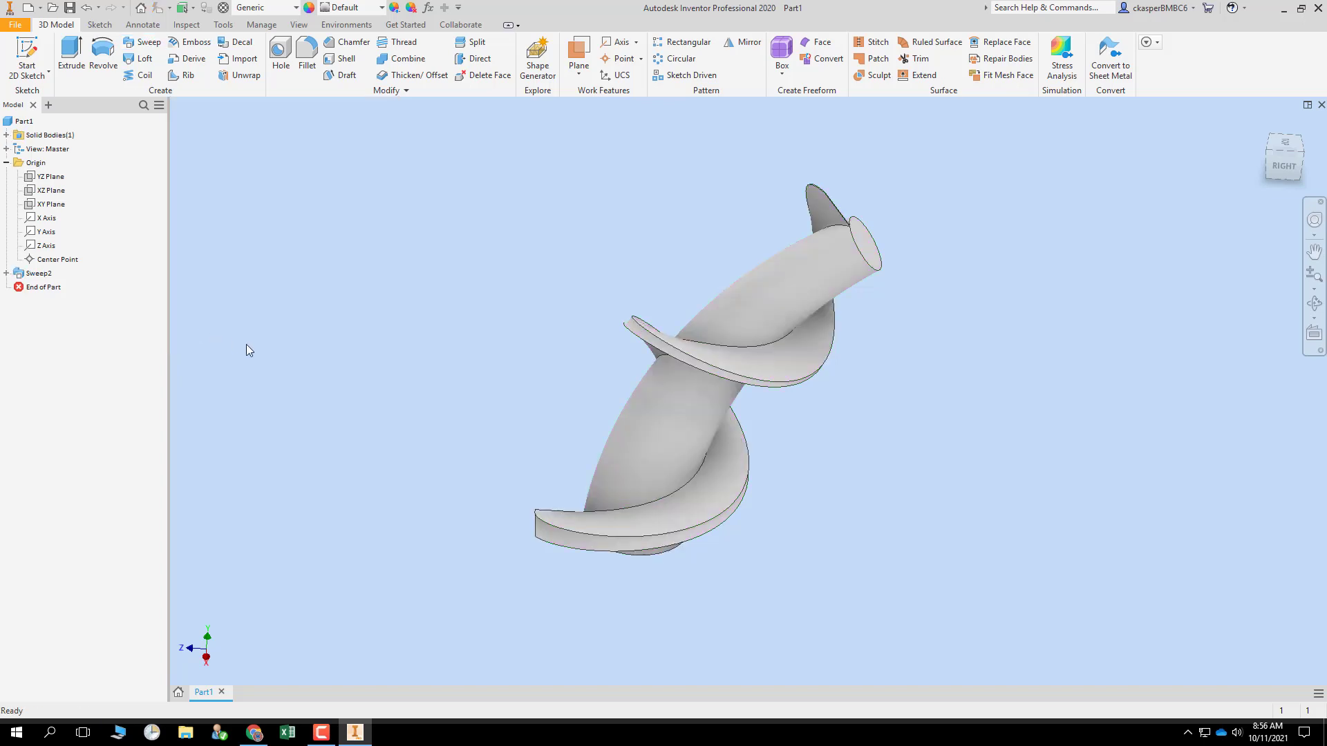
middle_click_drag(391, 337, 420, 300, "shift")
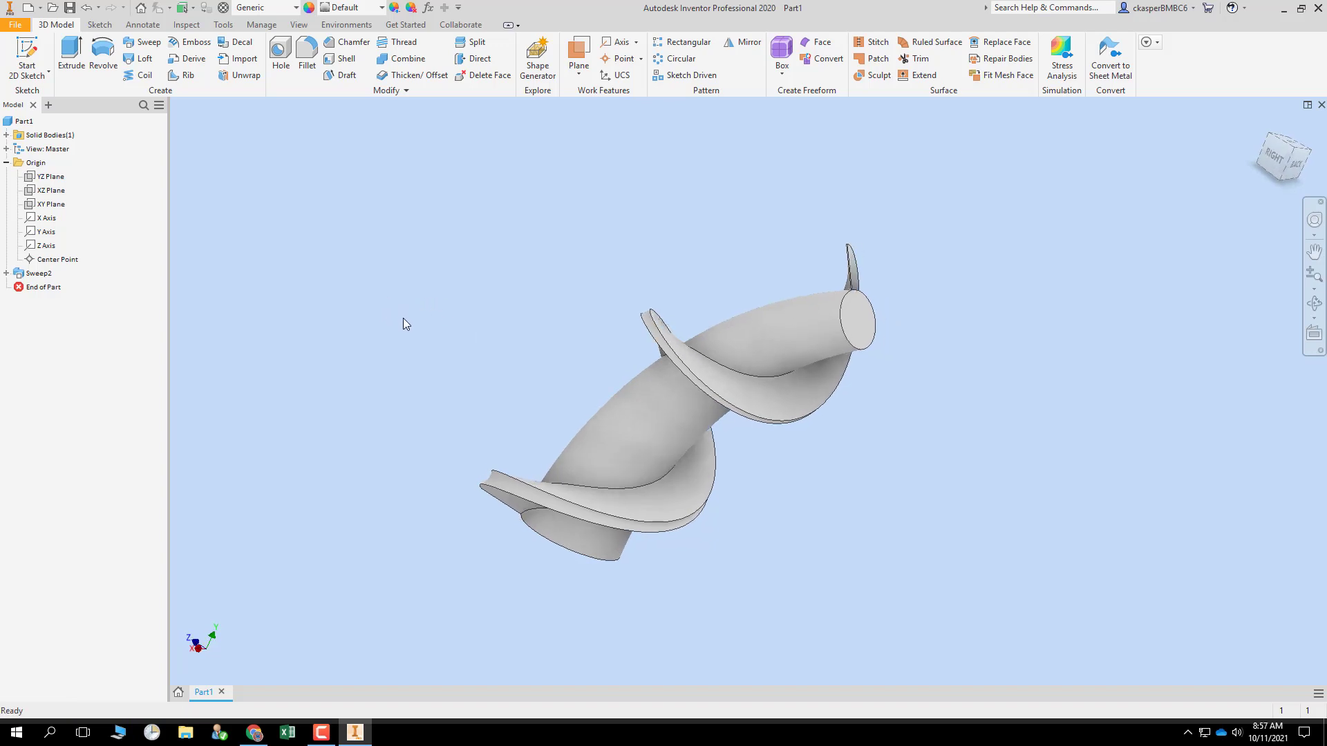
- Delete the curved sweep feature together with its consumed profile and path sketches
right_click(39, 275)
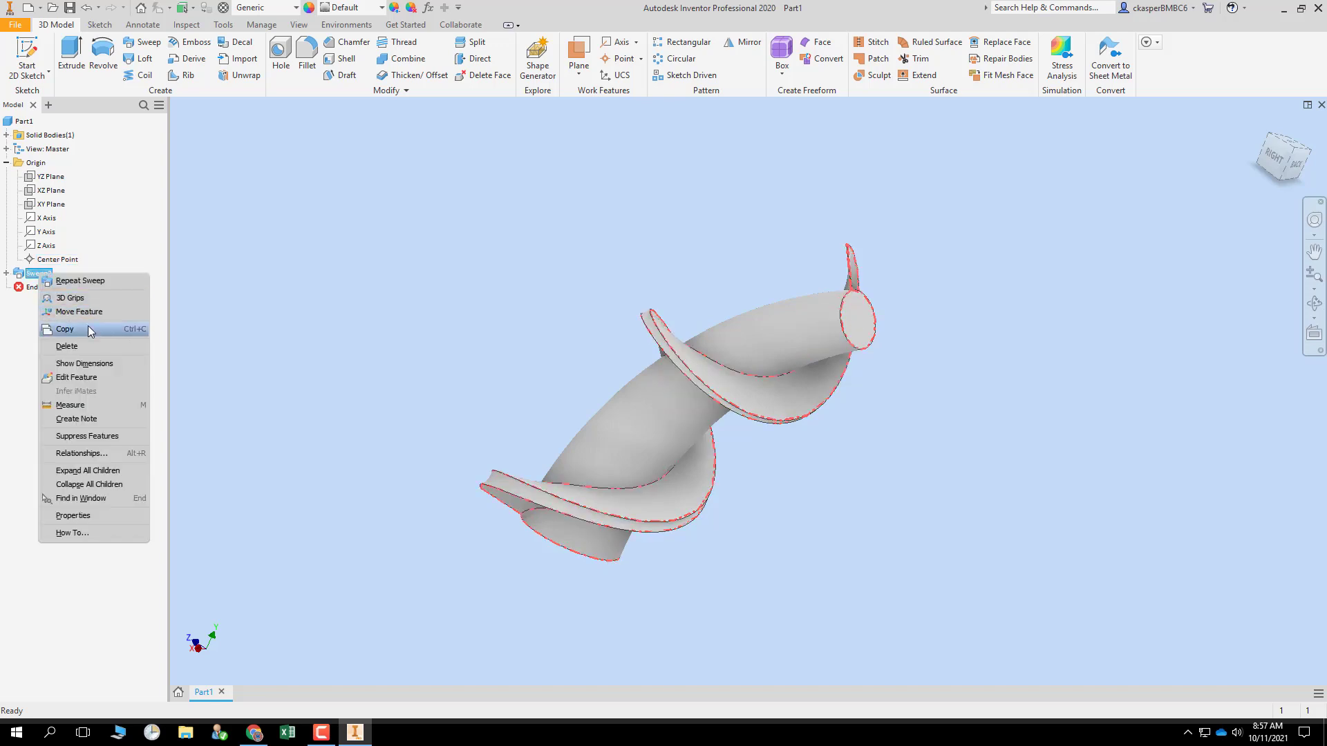
left_click(90, 346)
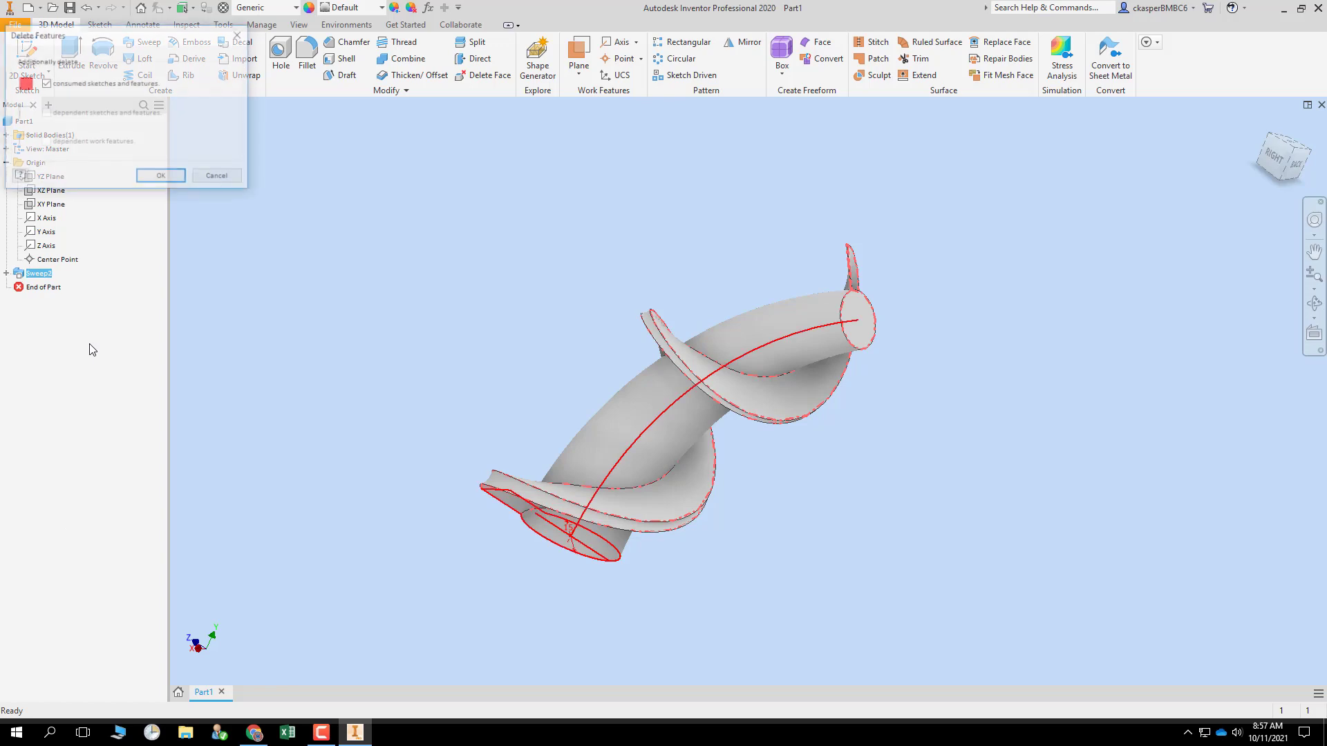
left_click(146, 175)
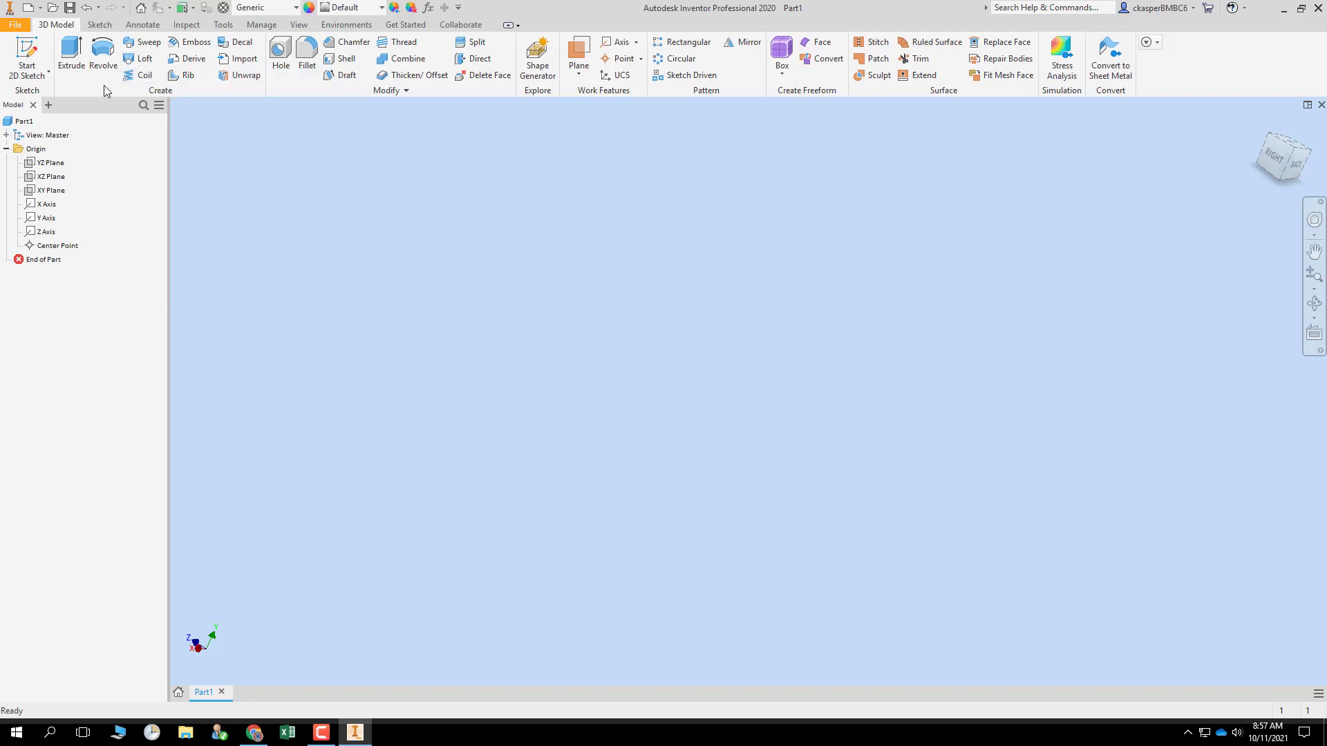
- Start a sketch on the XZ plane and draw a circle about 14.6 mm in diameter centred on the origin
left_click(27, 57)
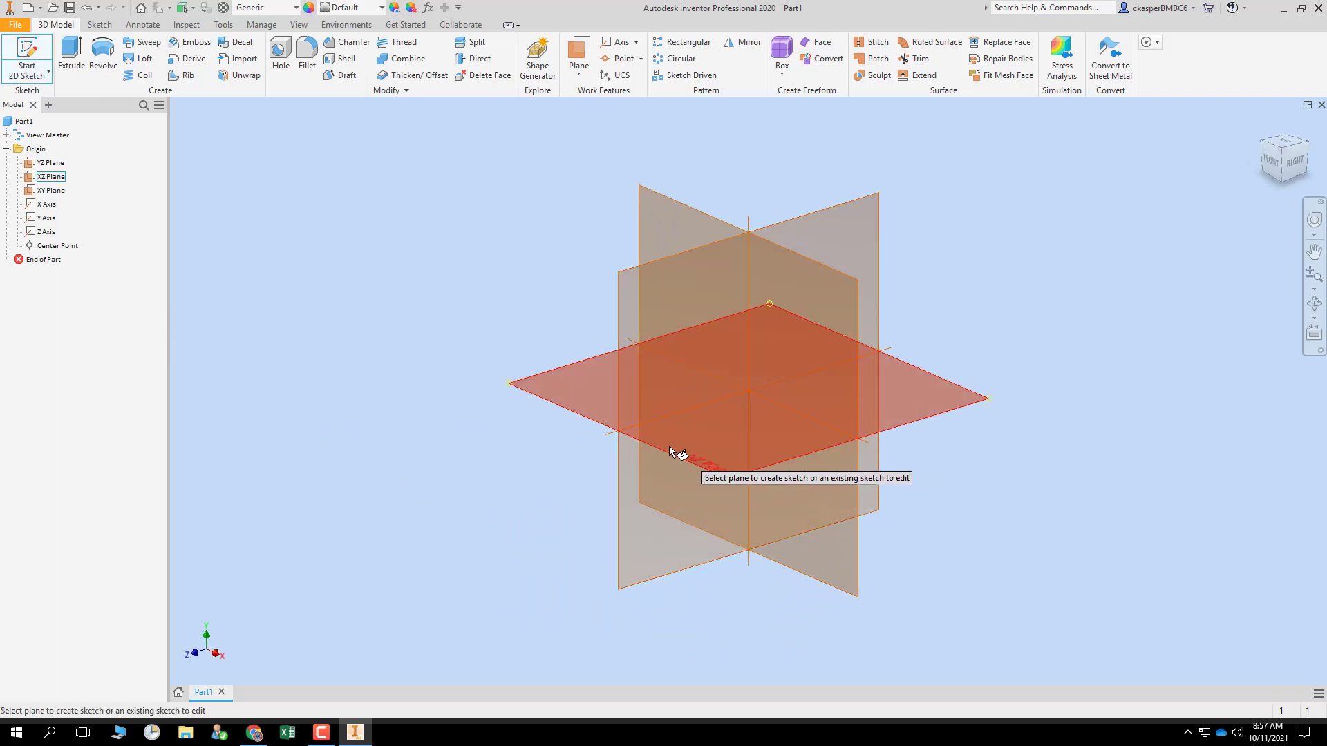
left_click(573, 394)
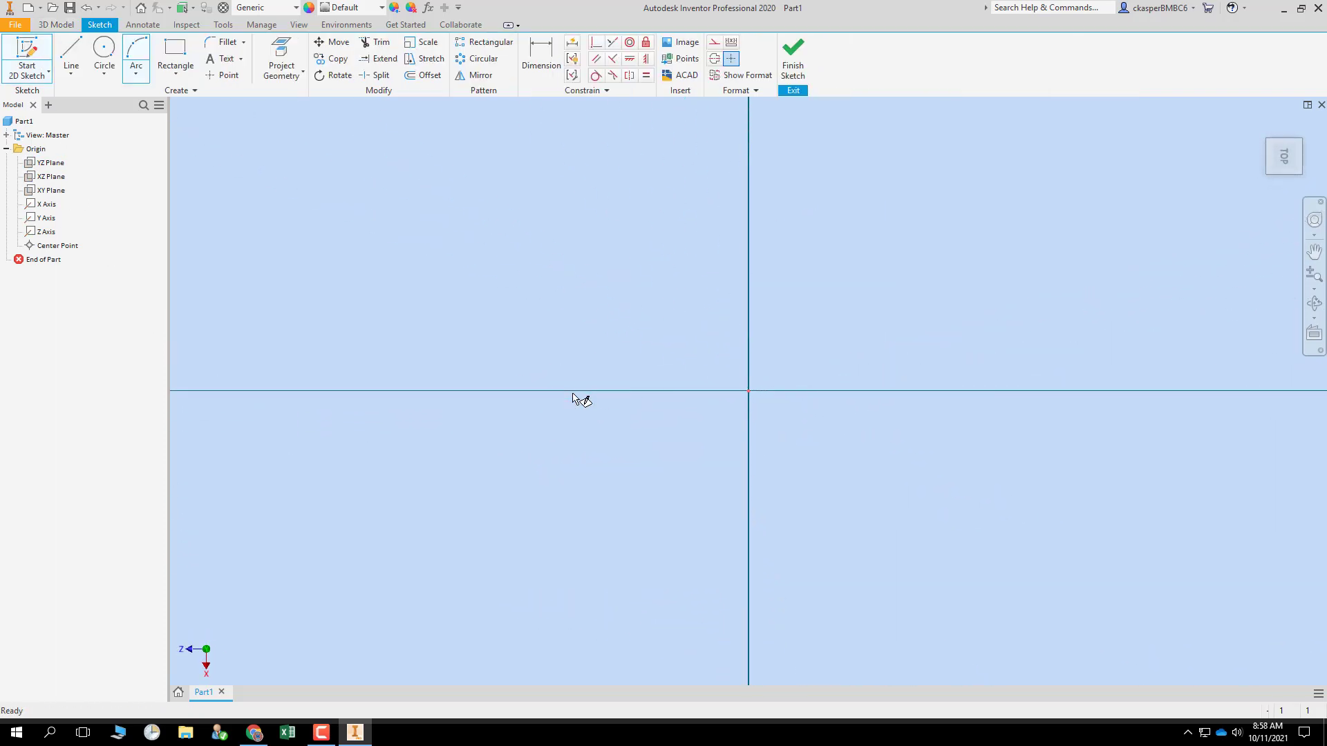
left_click(103, 52)
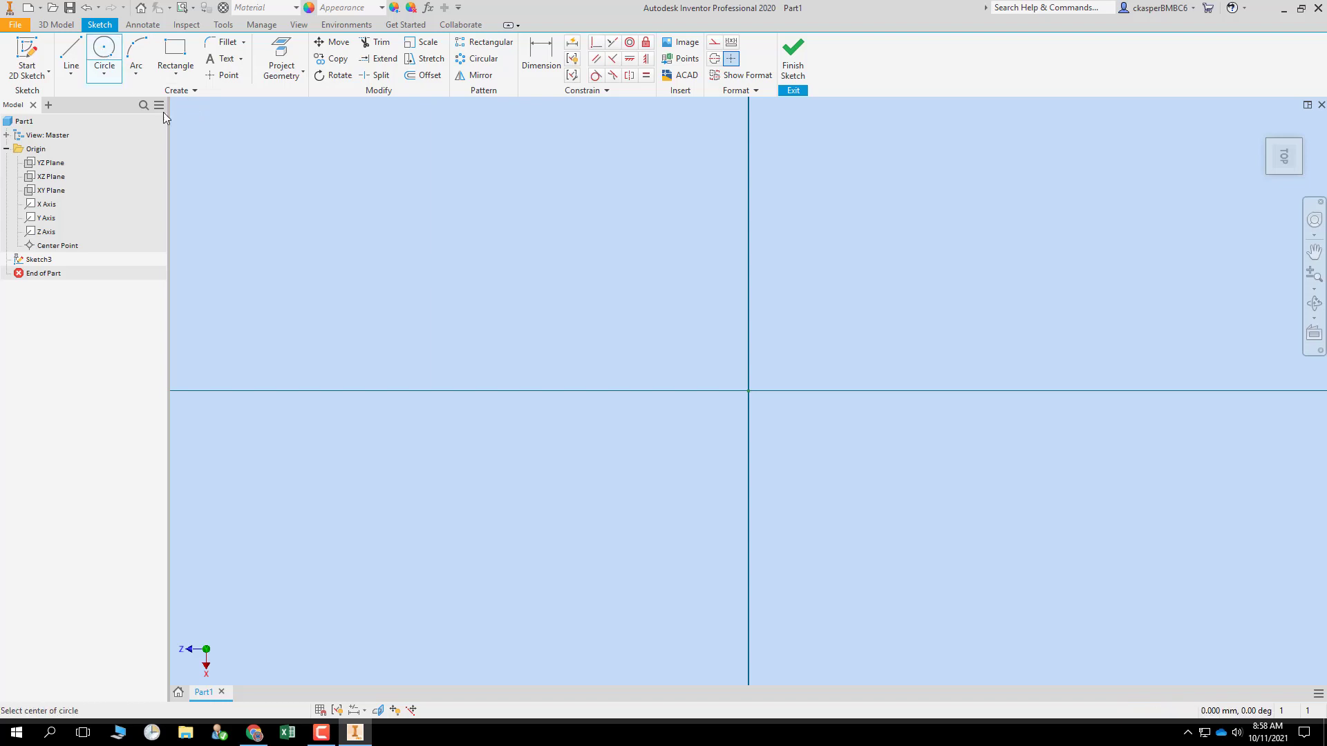
left_click(748, 391)
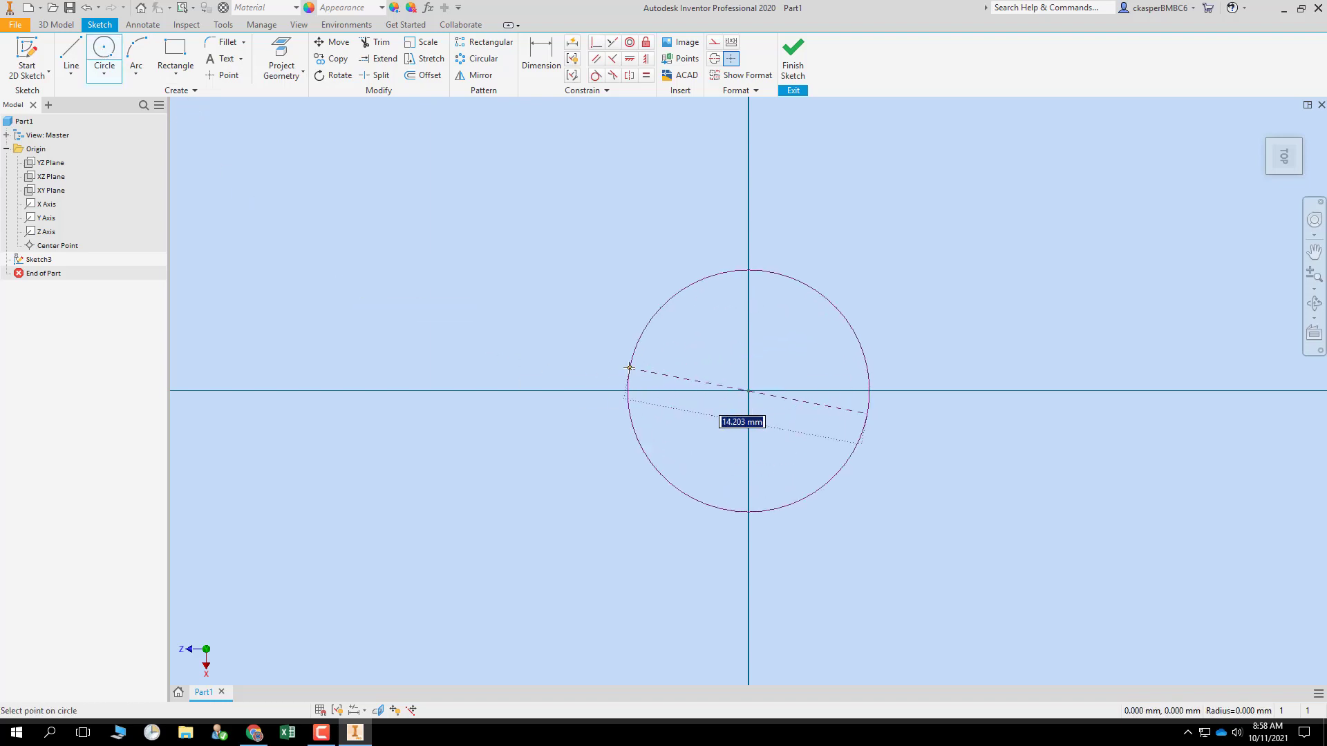
left_click(623, 368)
- Dimension the circle's diameter to 15 mm and finish the sketch
left_click(541, 53)
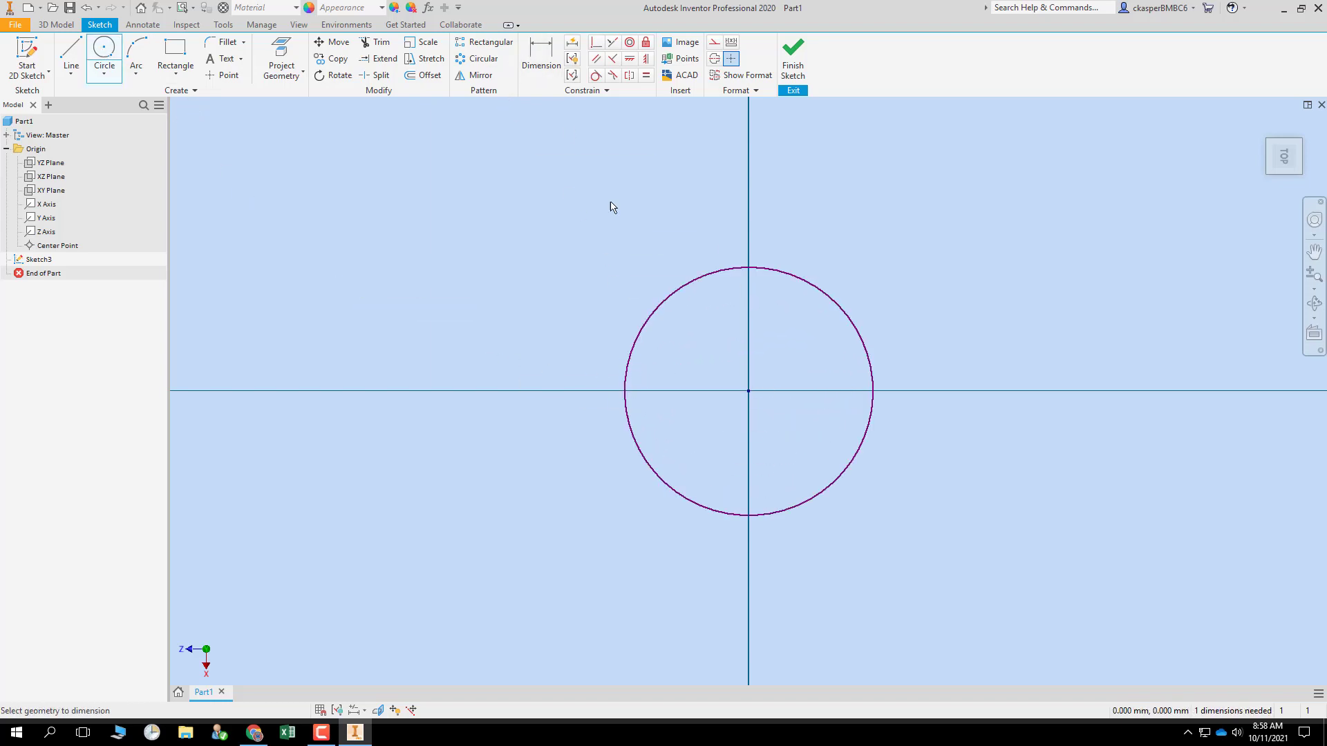
left_click(681, 288)
left_click(710, 344)
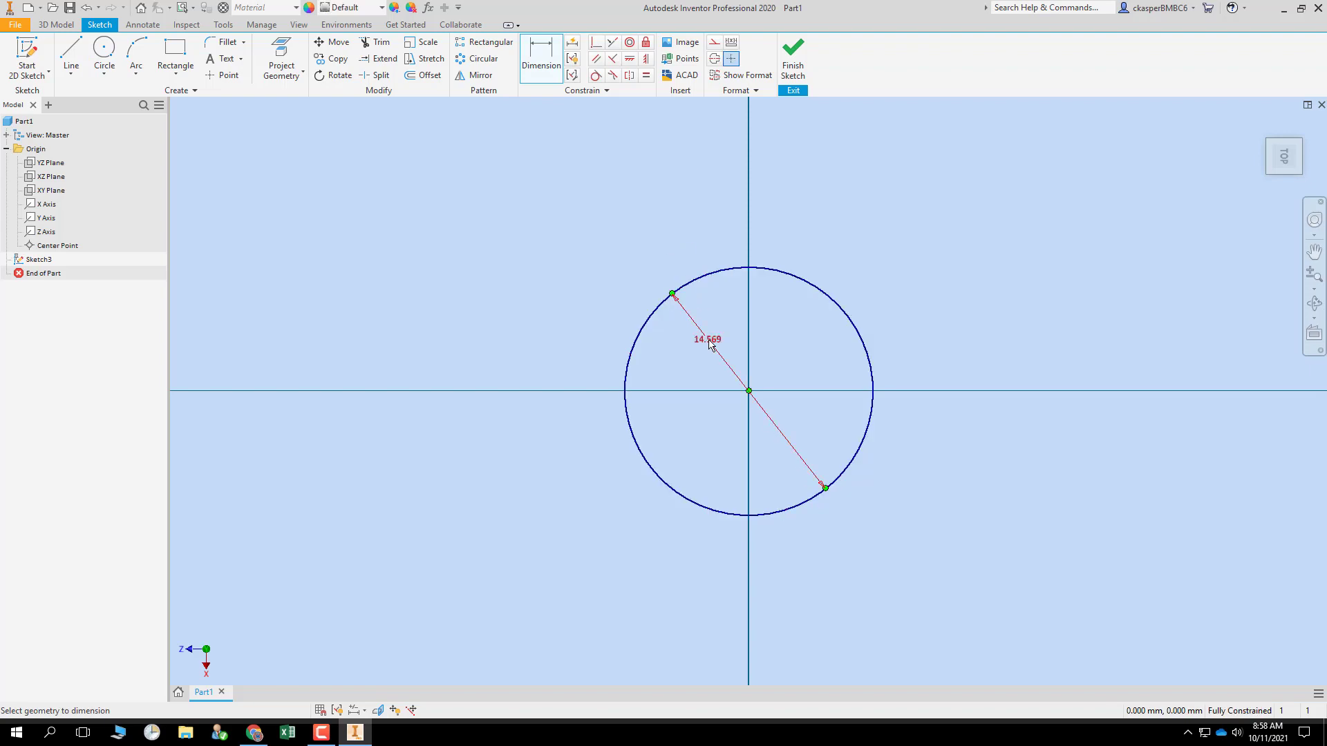
type("15")
key("Return")
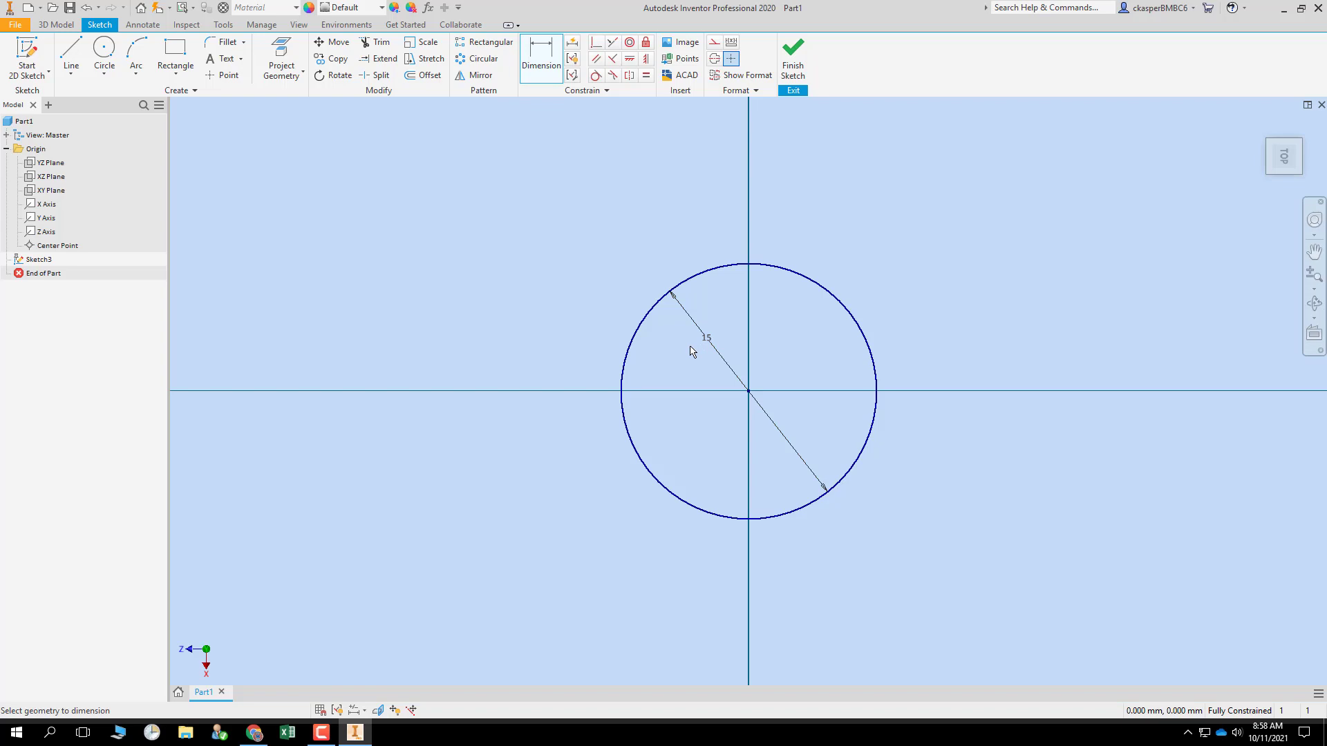
left_click(795, 70)
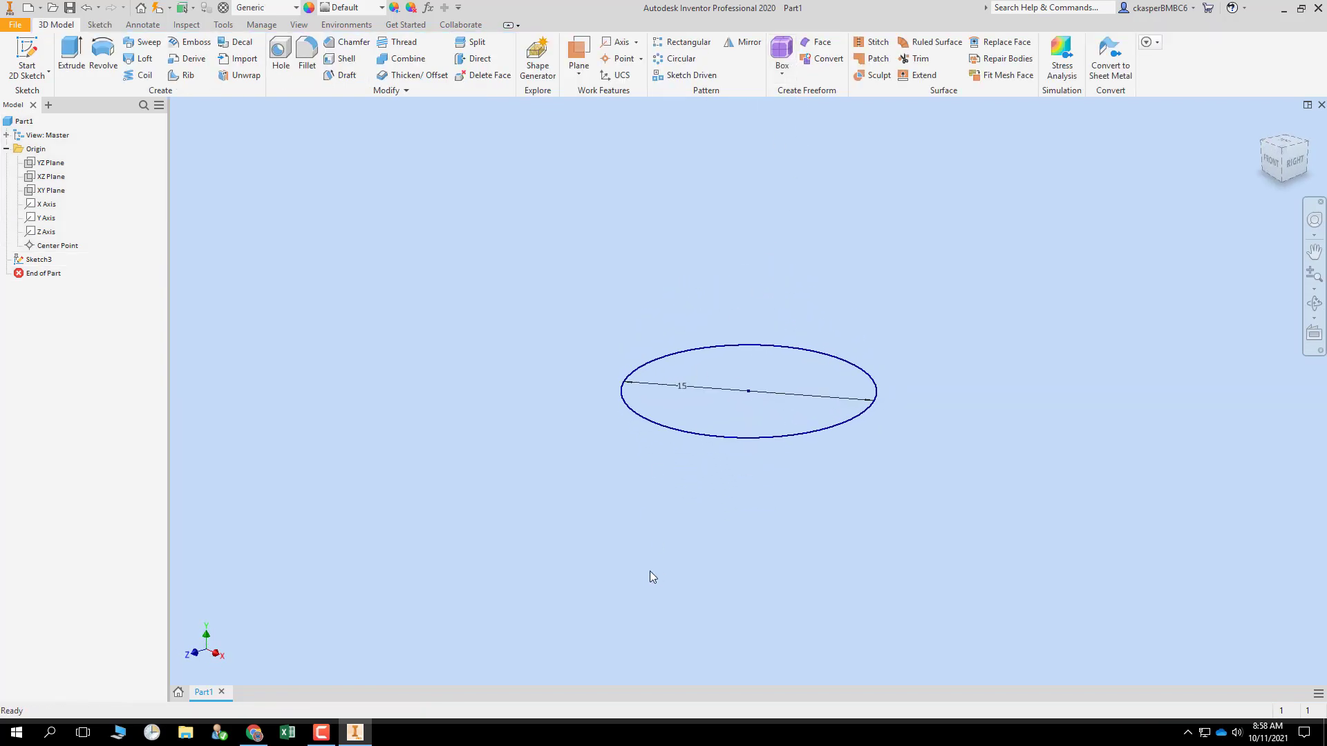
- Make the origin's XZ plane visible beneath the circle
scroll(650, 573, "down", 2)
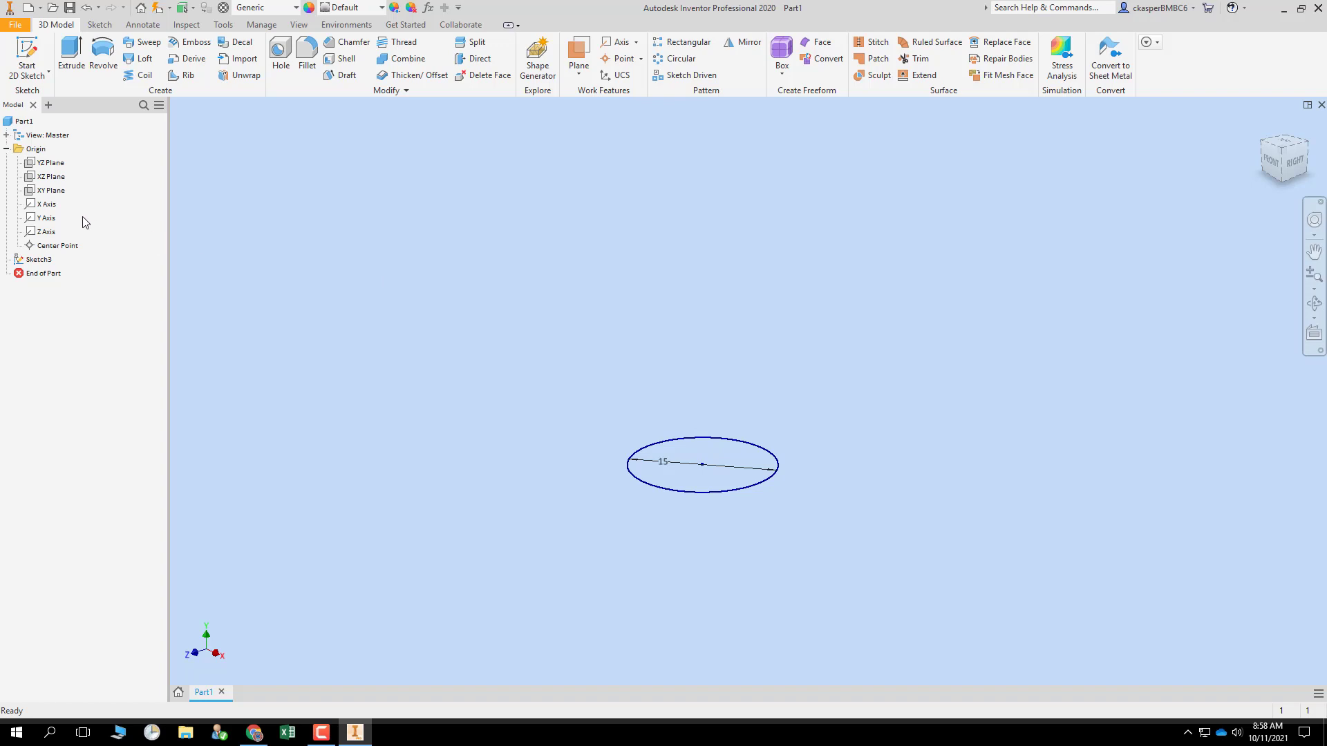
right_click(53, 177)
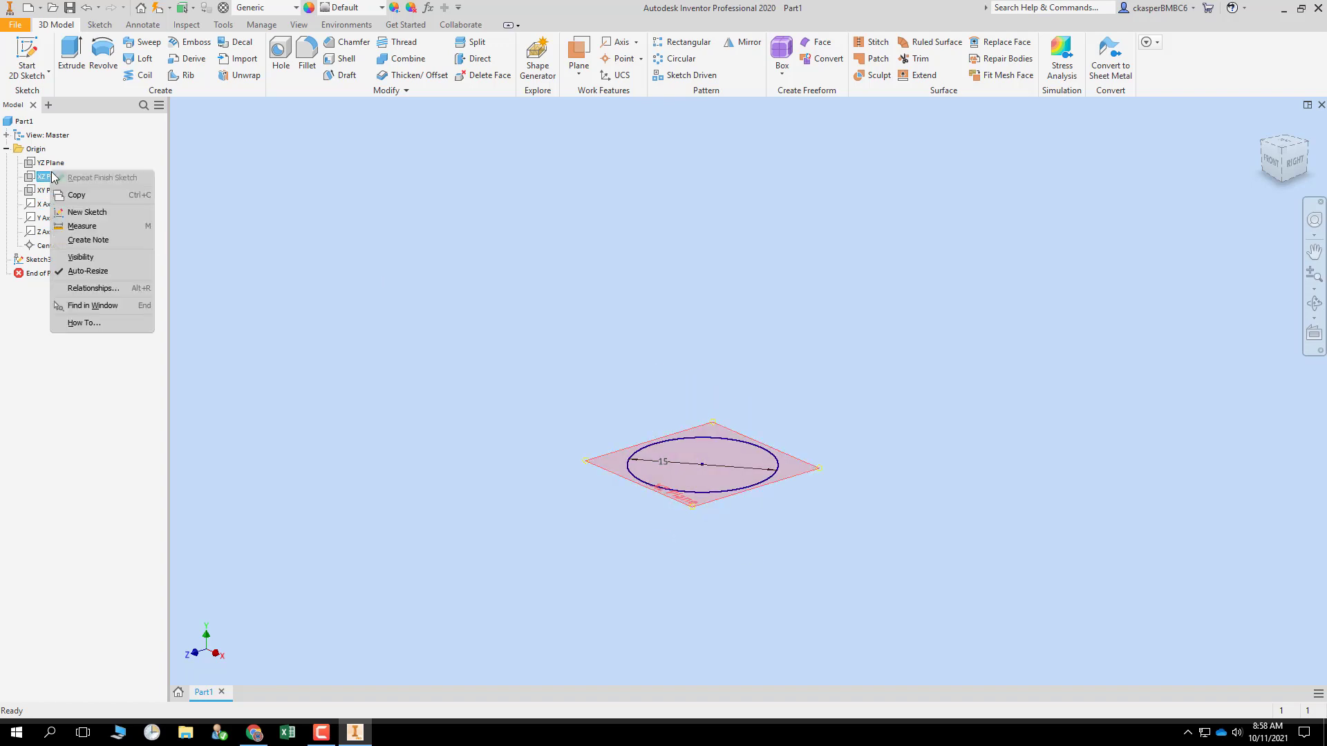
left_click(107, 258)
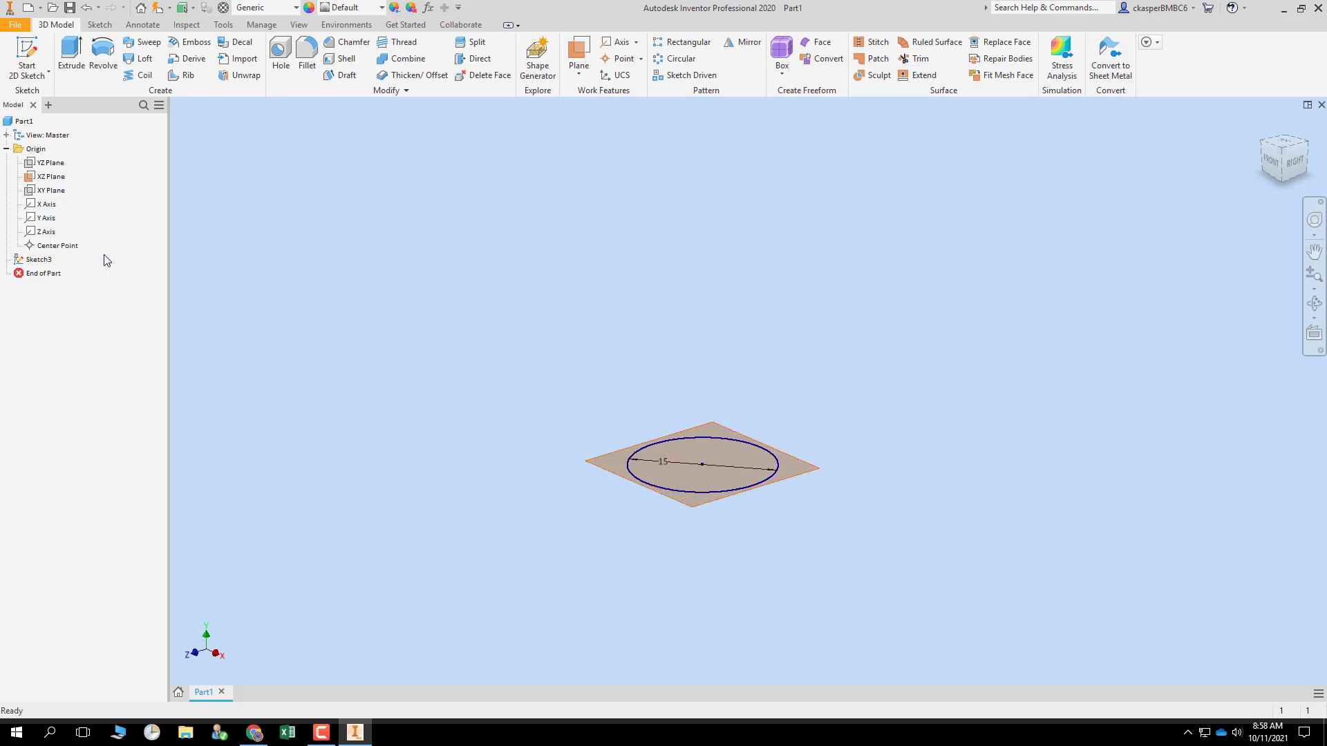
- Create a work plane offset 15 mm above the origin's XZ plane
left_click(580, 76)
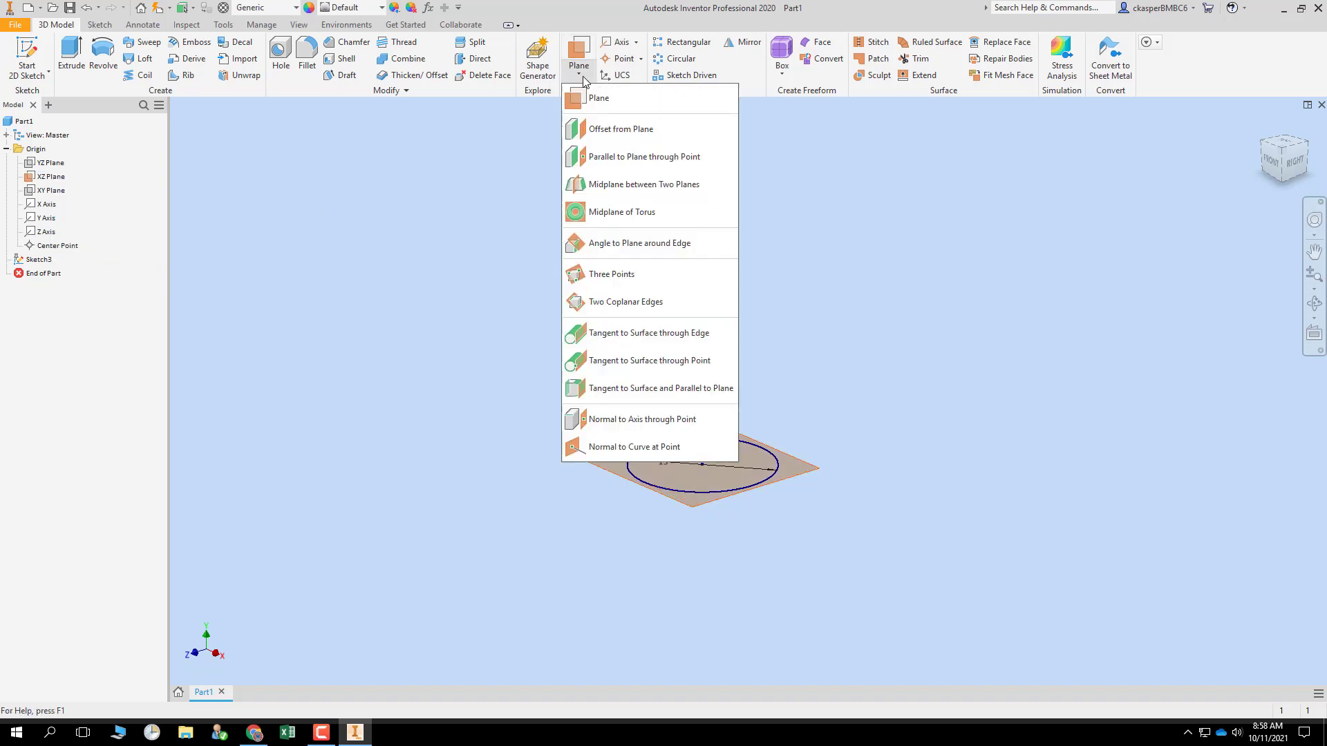
left_click(676, 130)
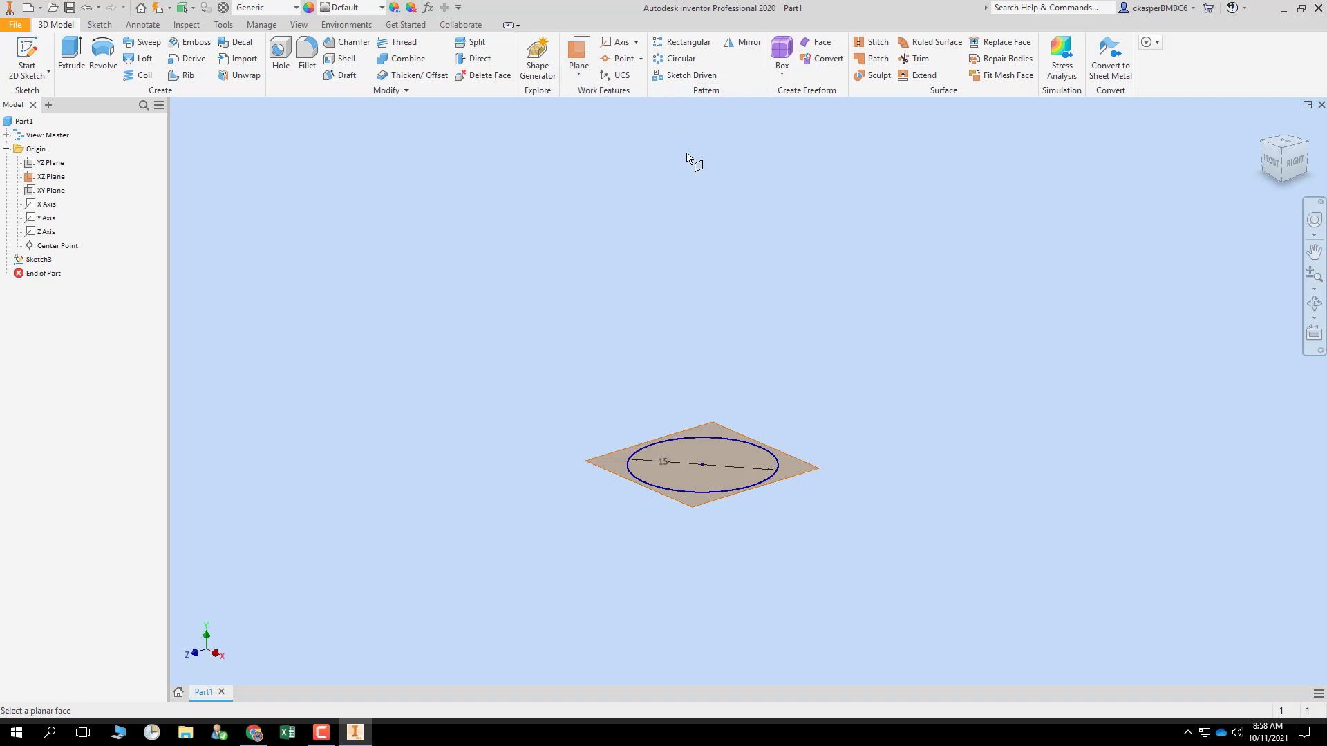
left_click(621, 450)
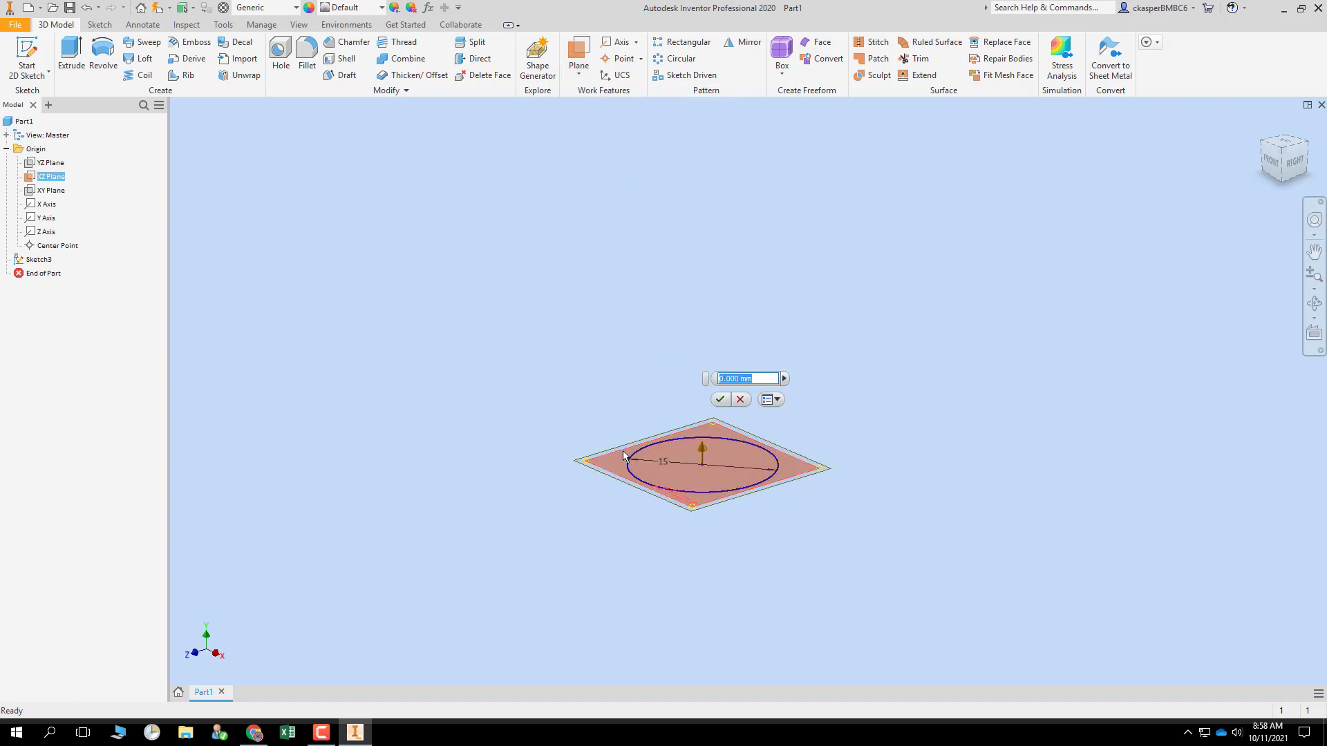
left_click_drag(701, 450, 698, 350)
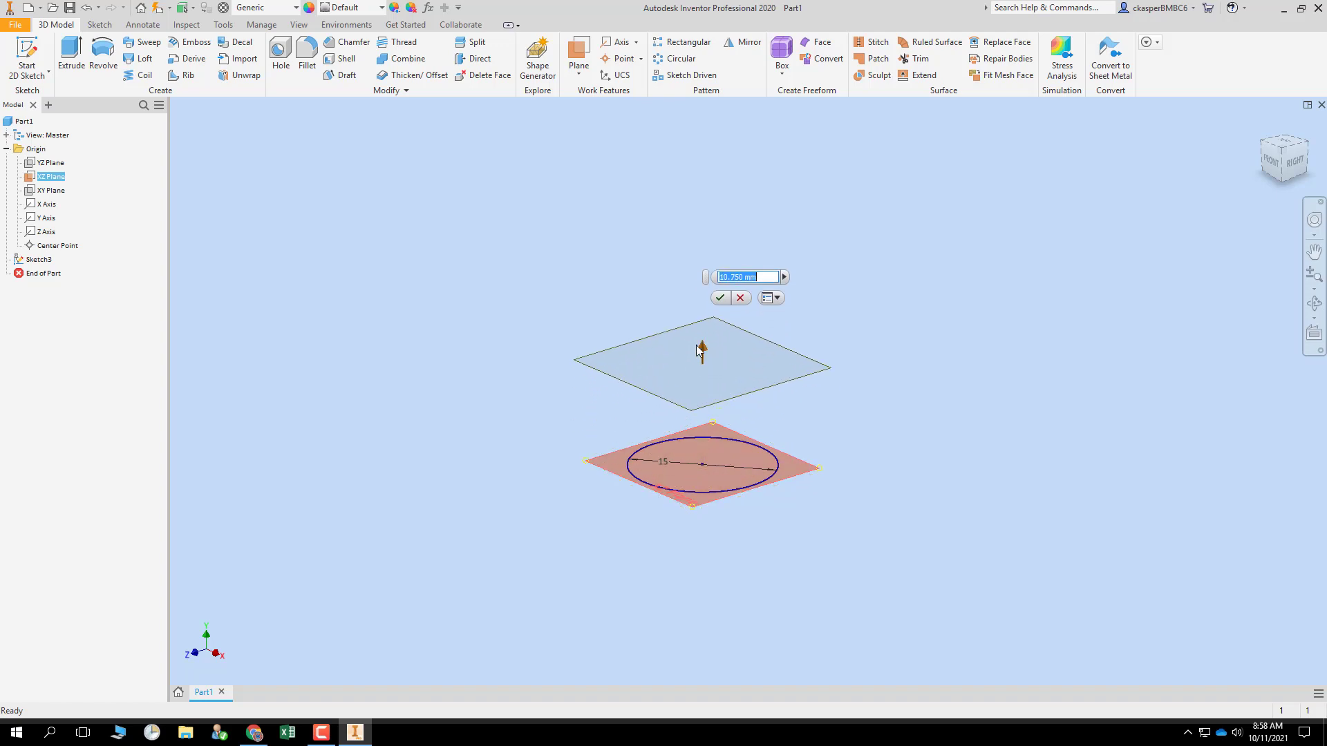
type("15")
key("Return")
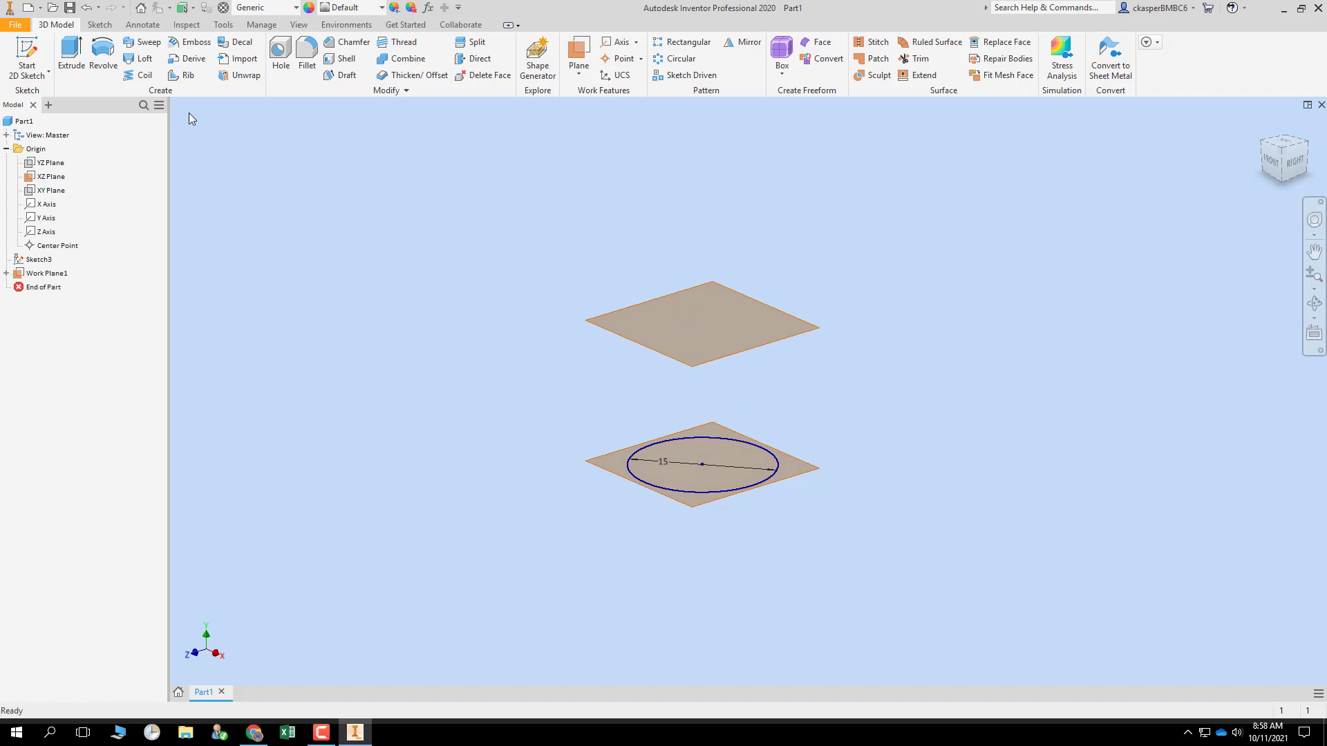
- Start a sketch on the offset work plane and draw a circle about 35.7 mm in diameter centred on the origin
left_click(26, 53)
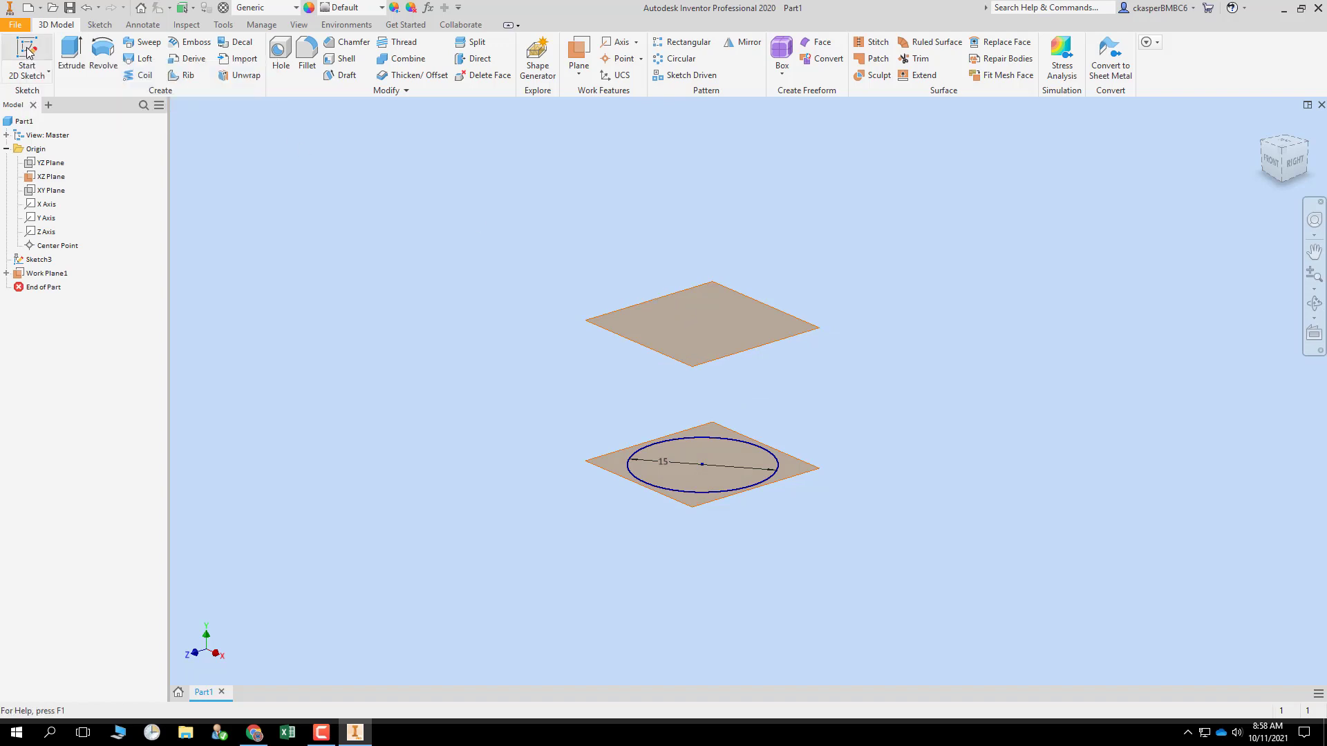
left_click(650, 308)
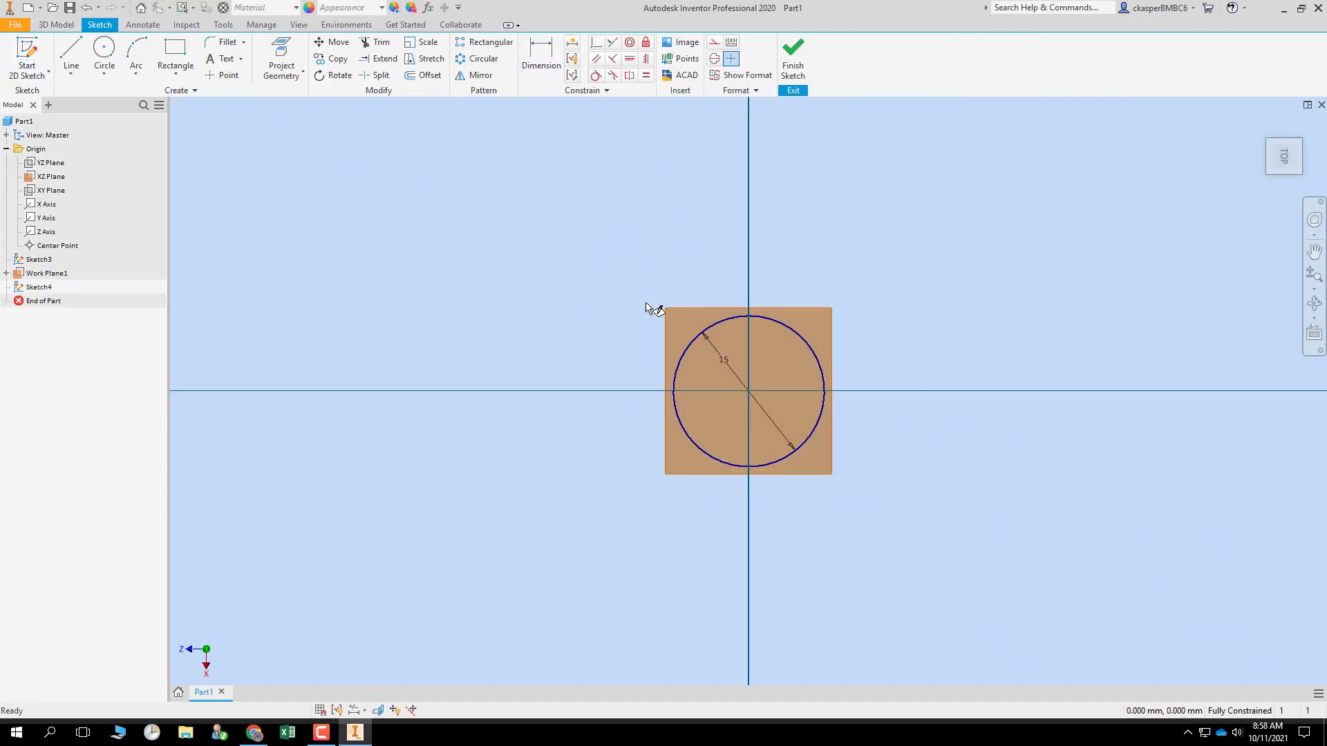
left_click(105, 49)
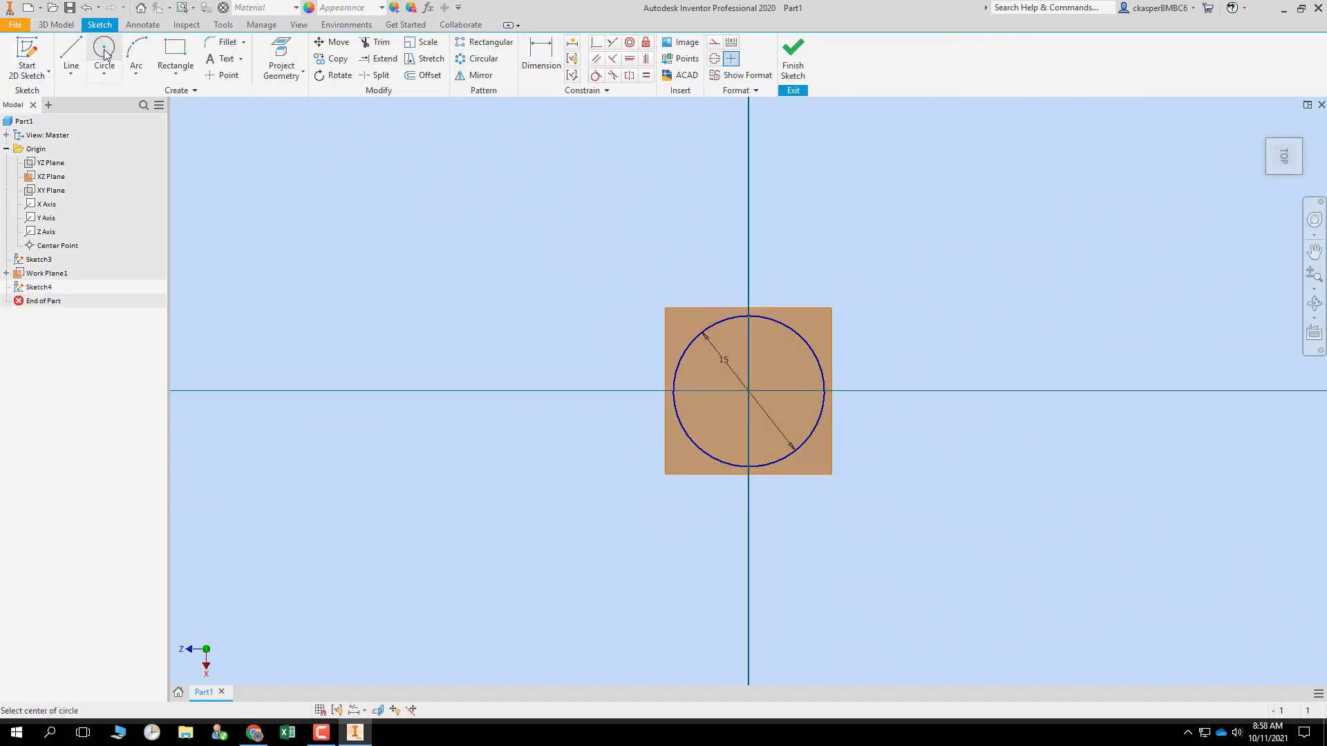
left_click(748, 391)
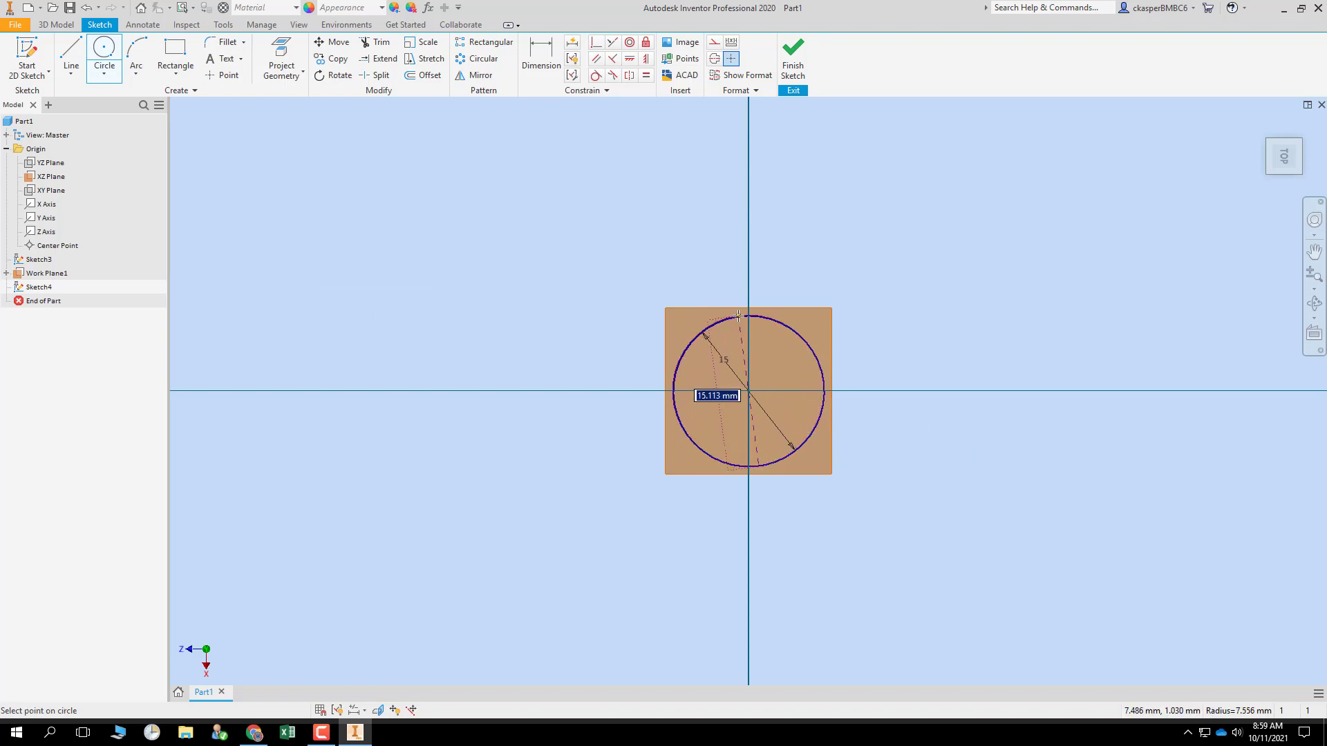
left_click(724, 213)
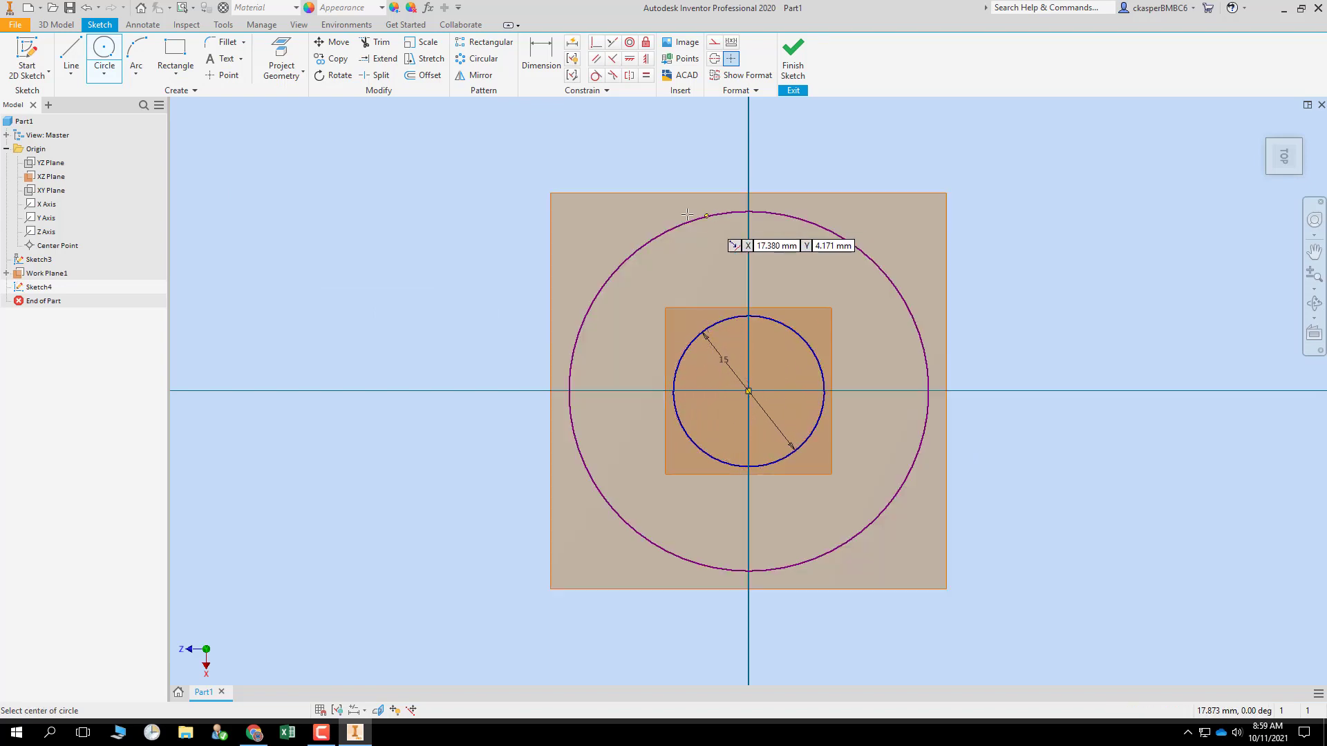
- Dimension the upper circle's diameter to 15 mm and finish the sketch
left_click(546, 61)
left_click(677, 229)
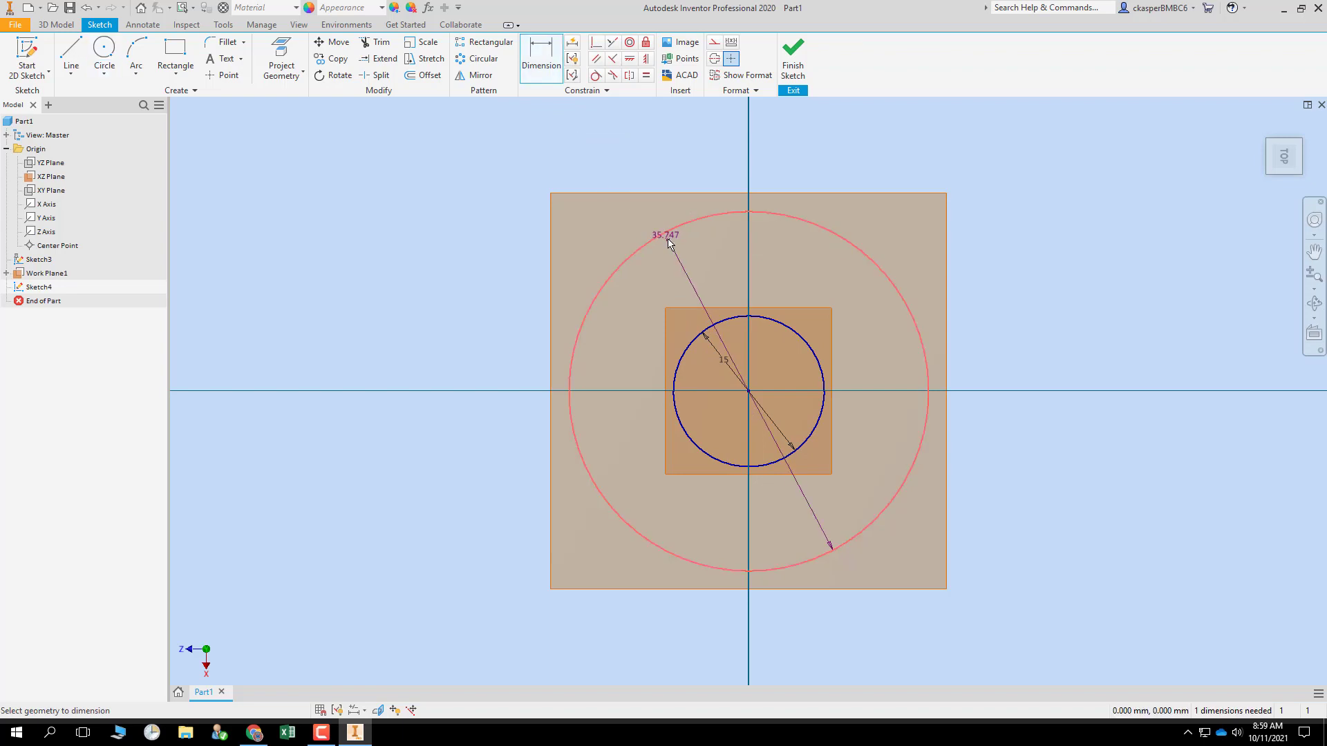
left_click(693, 265)
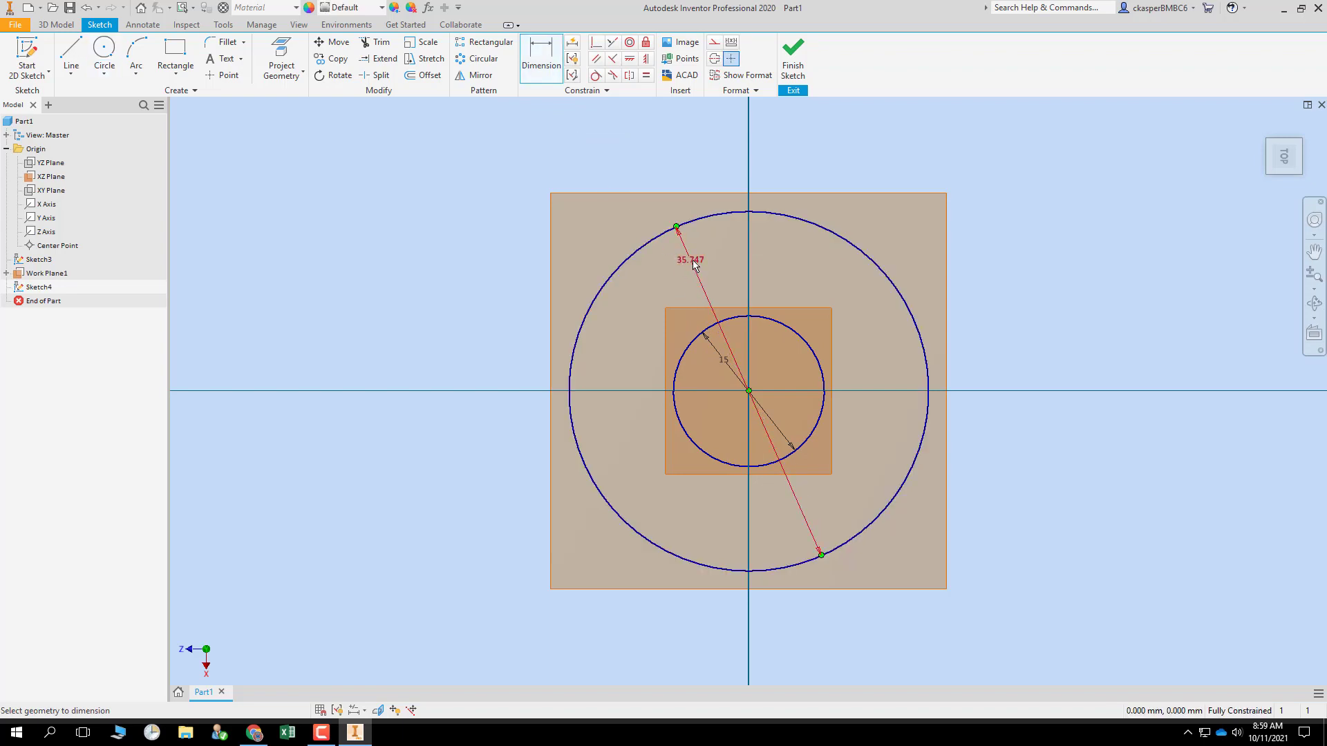
left_click(693, 263)
type("15")
key("Return")
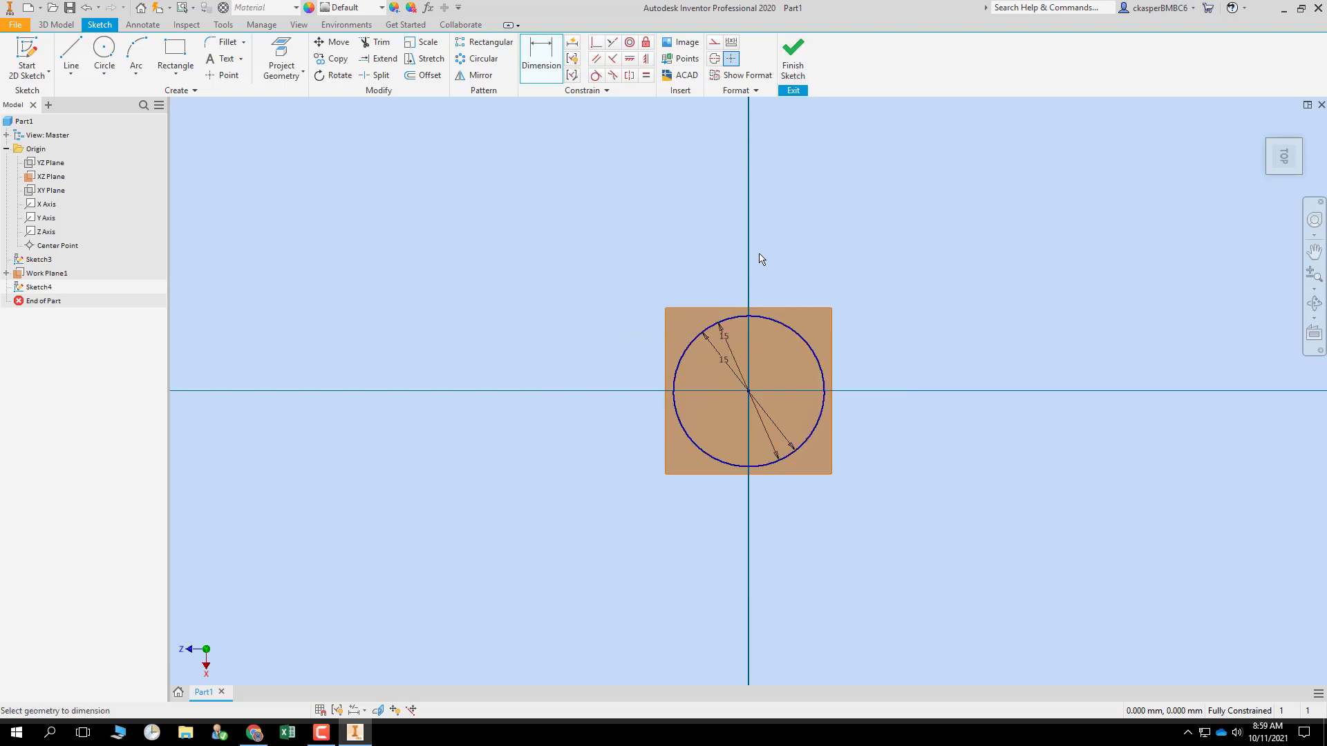
middle_click_drag(807, 254, 798, 198, "shift")
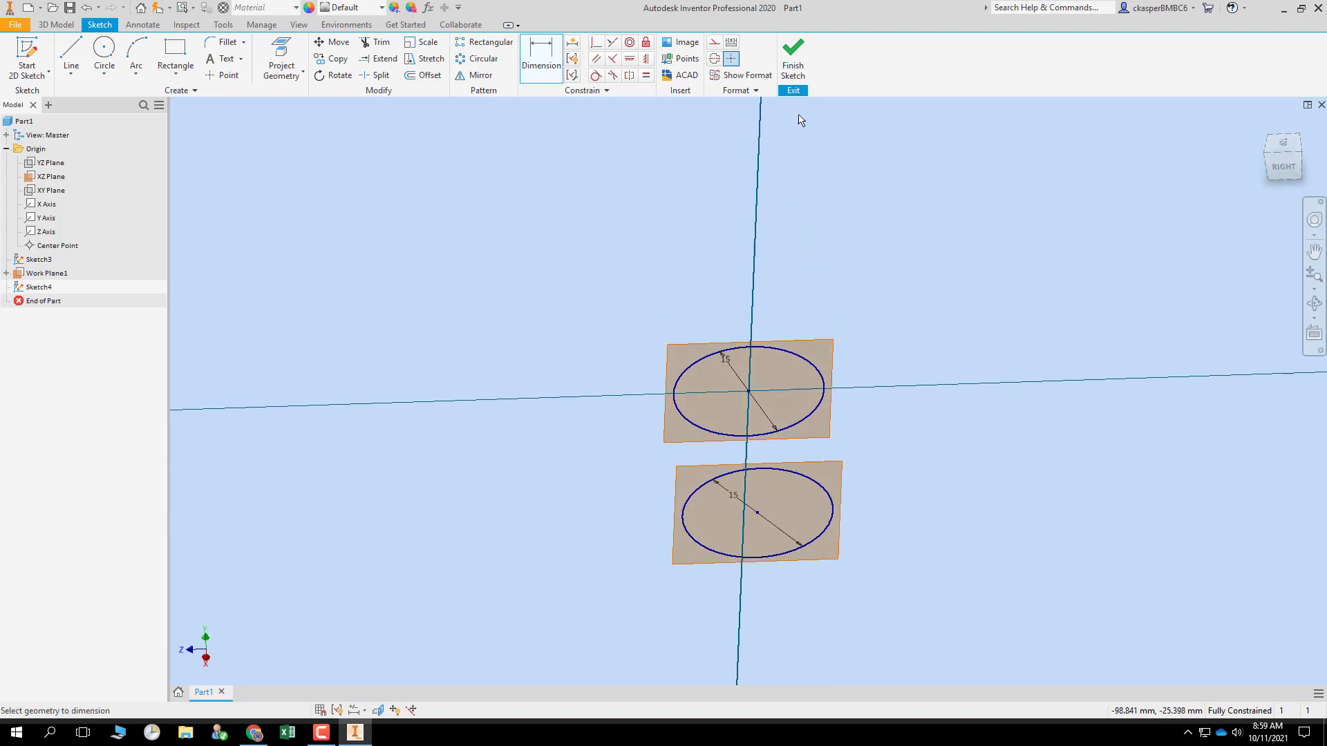
left_click(793, 68)
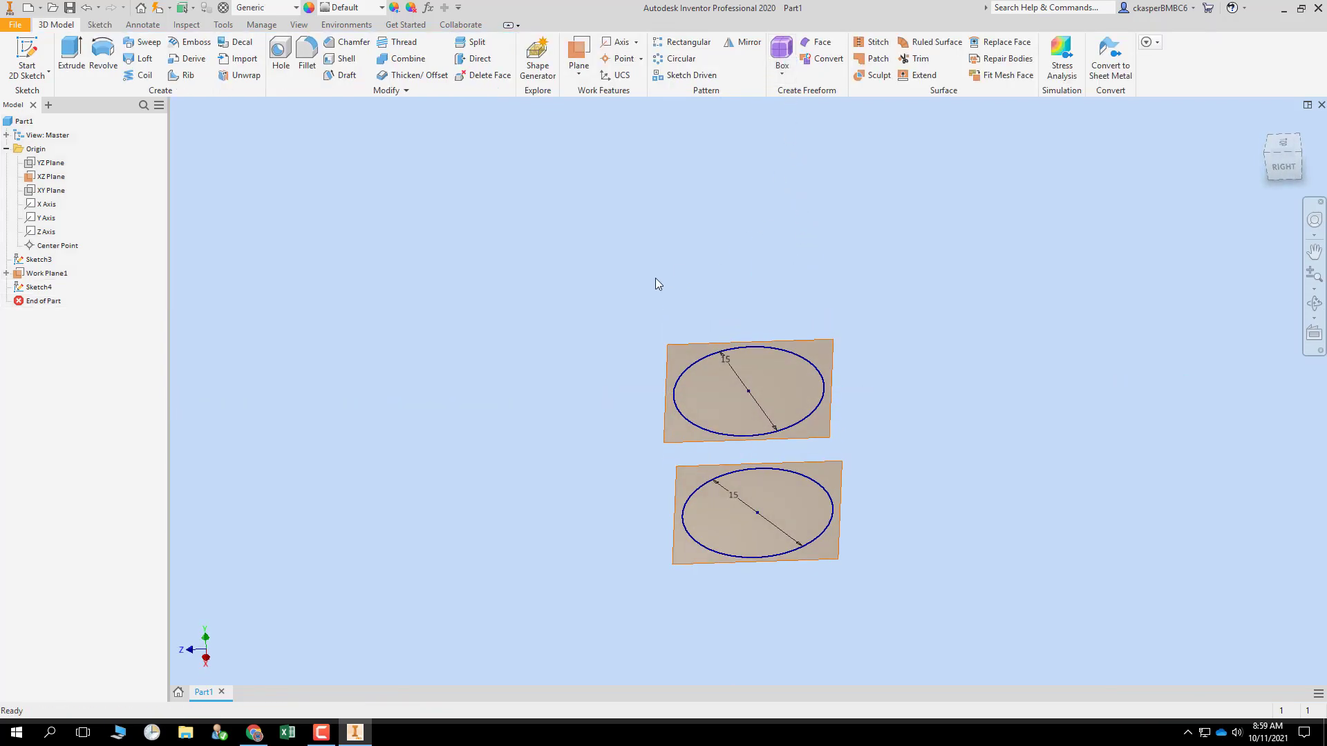
- Loft a solid from the lower circle sketch to the upper circle sketch
mouse_move(629, 318)
middle_mouse_down()
mouse_move(533, 264)
mouse_move(519, 305)
middle_mouse_up()
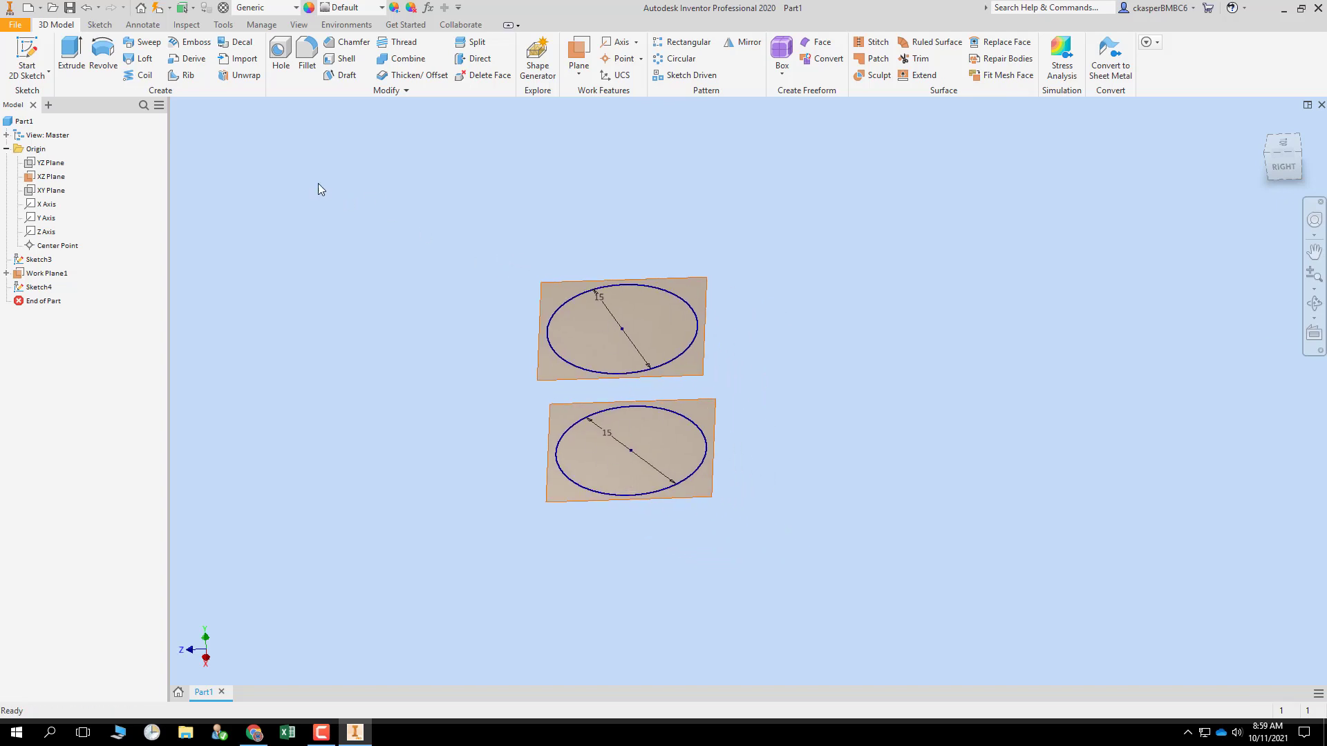
left_click(145, 62)
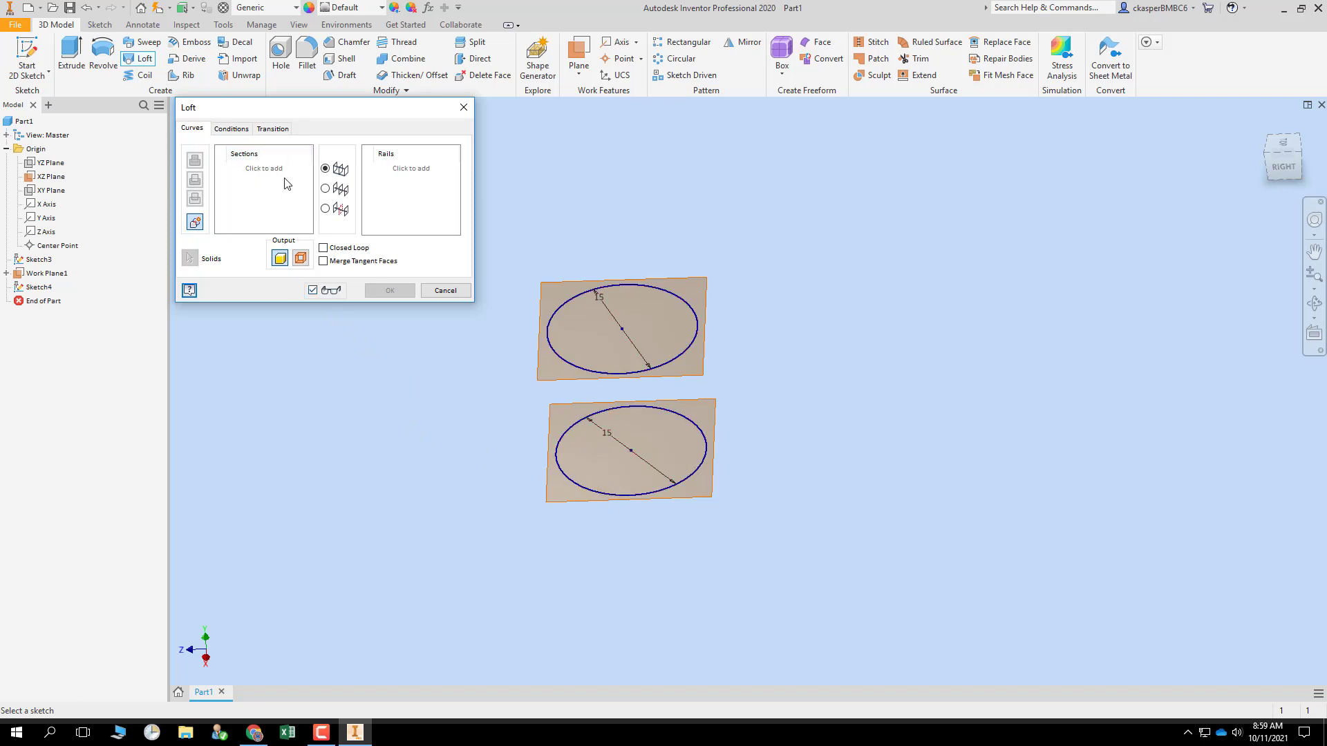
left_click(561, 441)
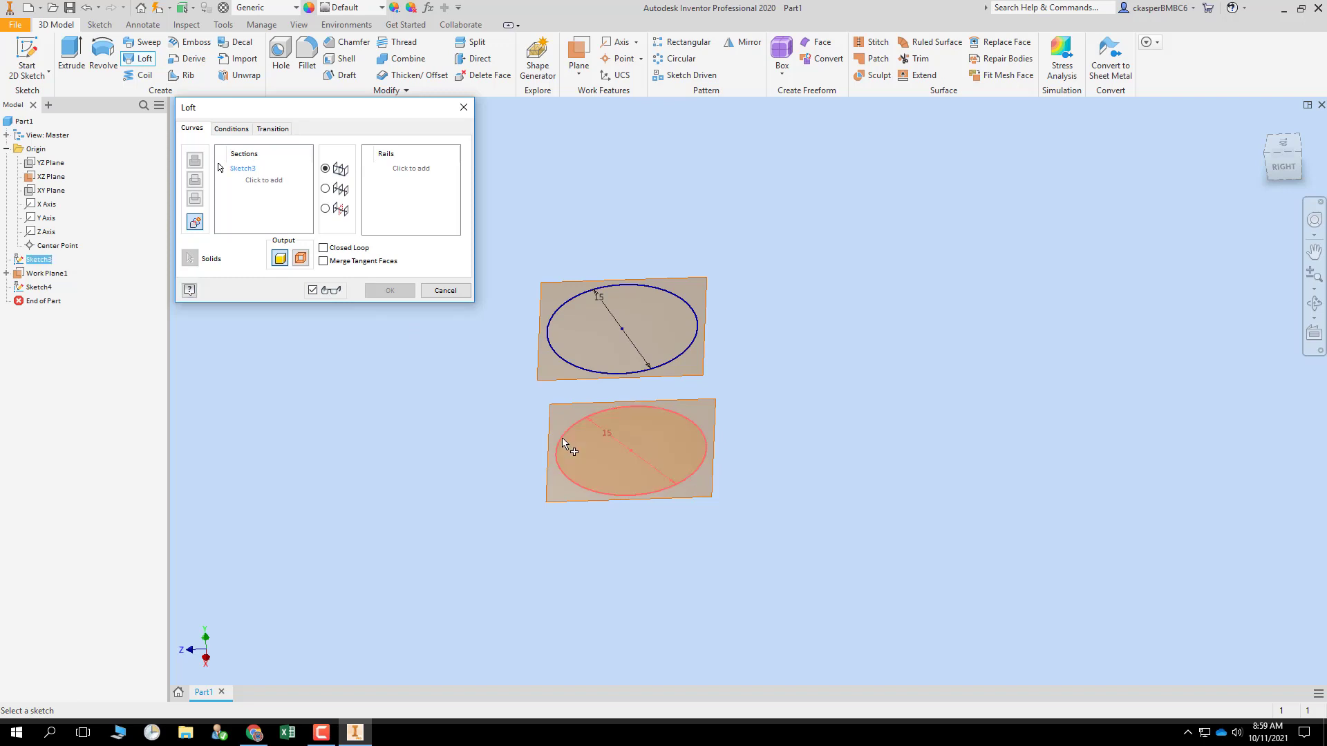
left_click(275, 180)
left_click(253, 181)
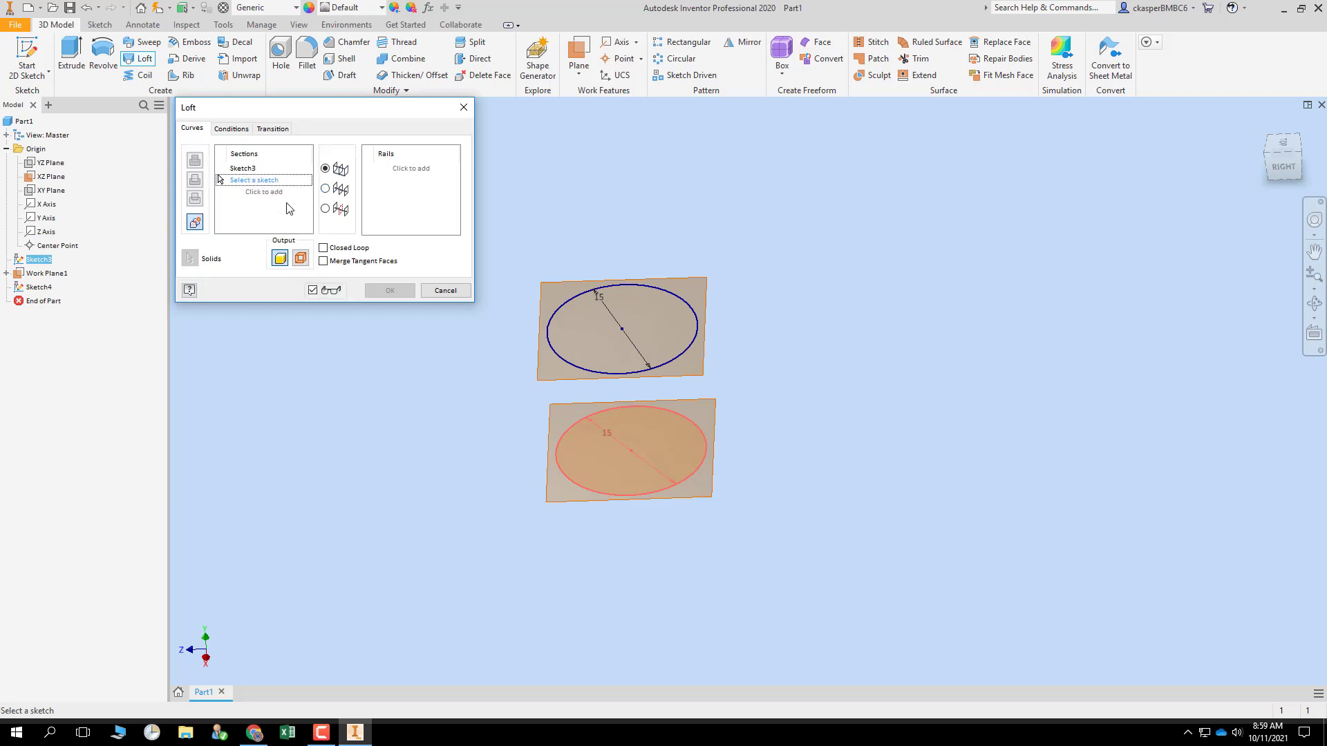
left_click(646, 293)
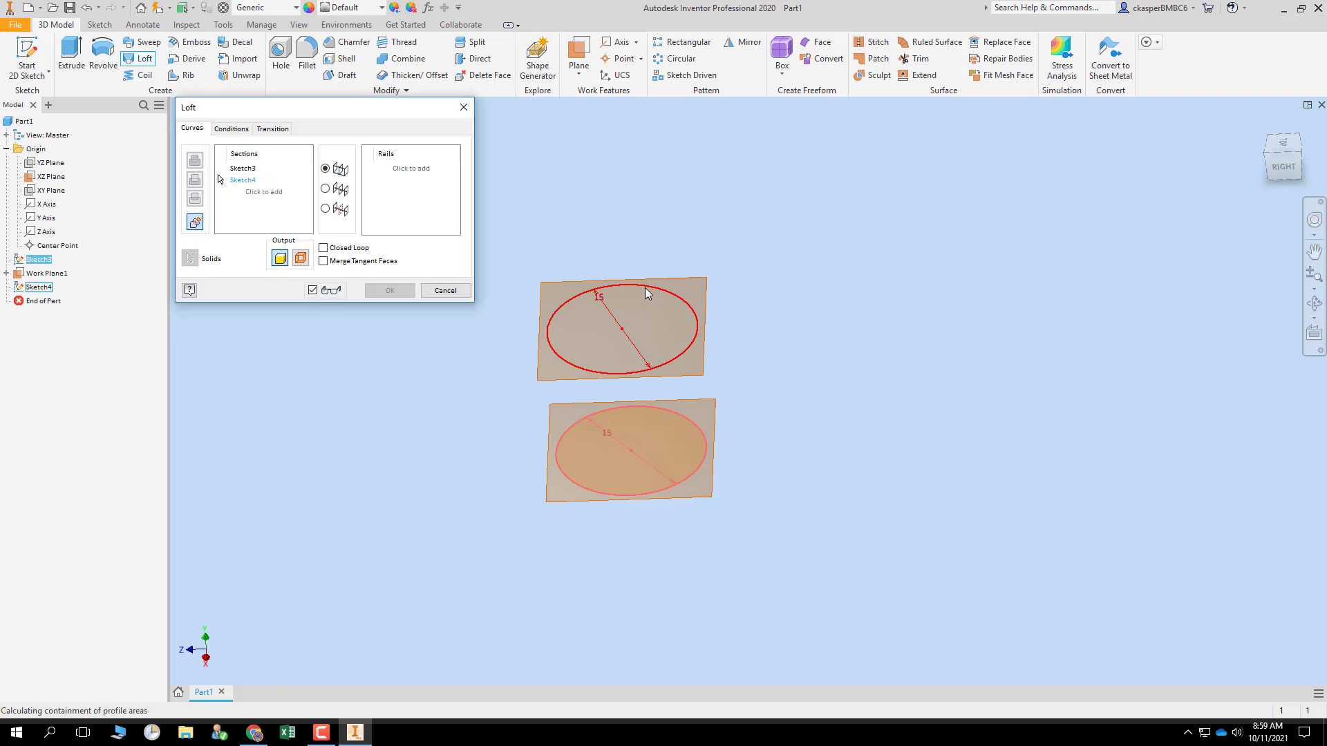
middle_click_drag(738, 497, 767, 508)
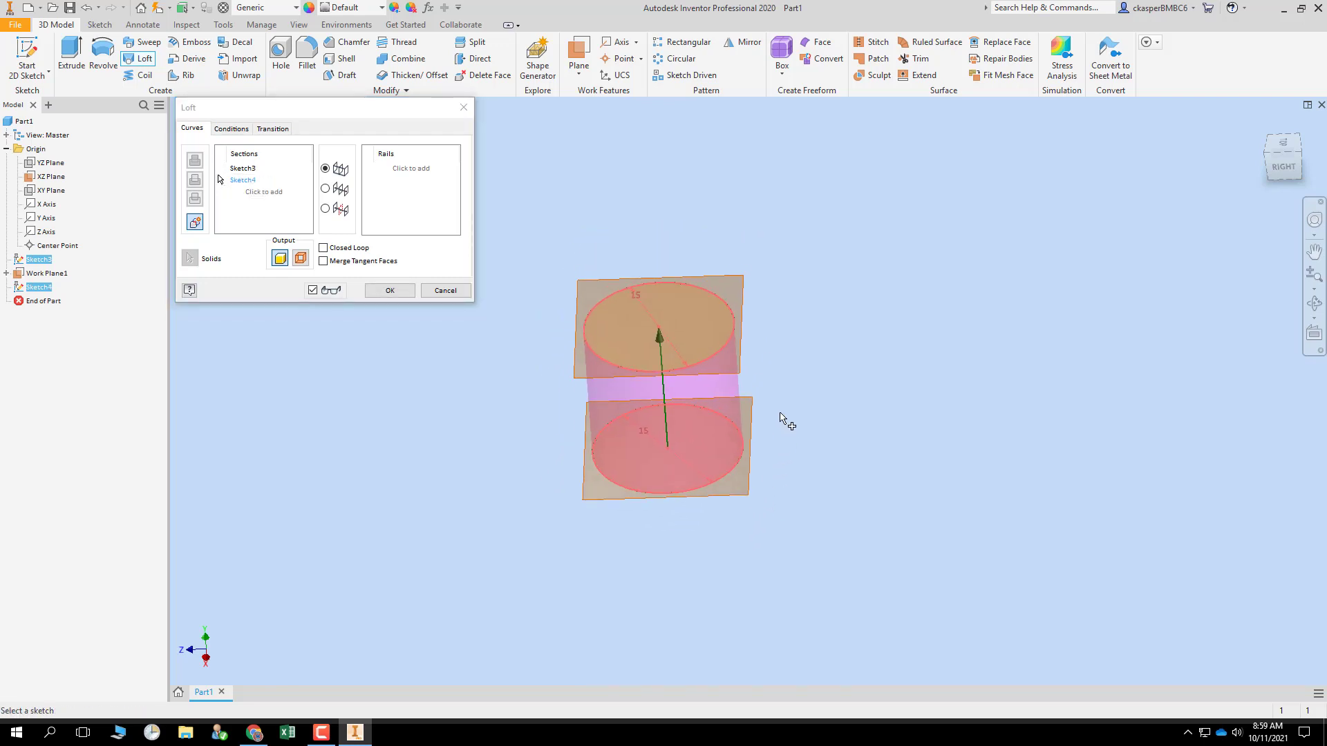
mouse_move(783, 417)
middle_mouse_down("shift")
mouse_move(807, 381)
mouse_move(785, 403)
middle_mouse_up("shift")
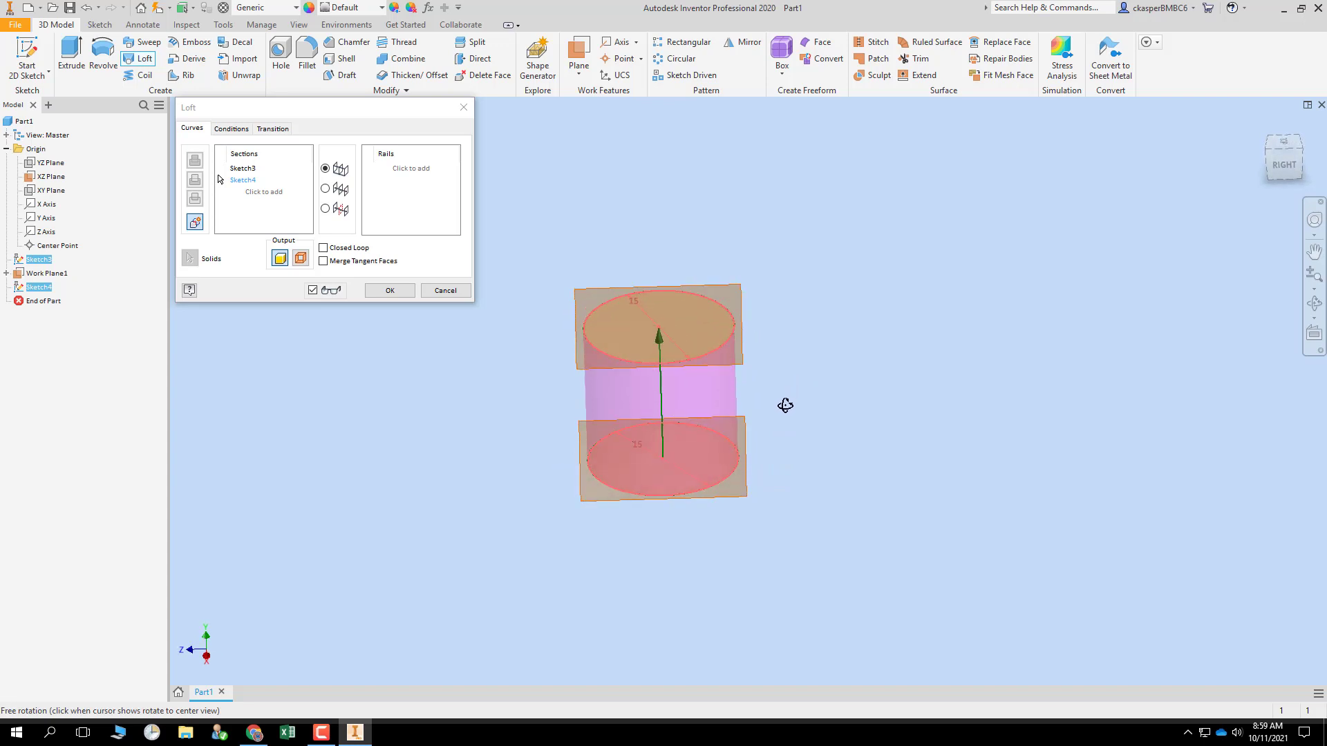
left_click(387, 291)
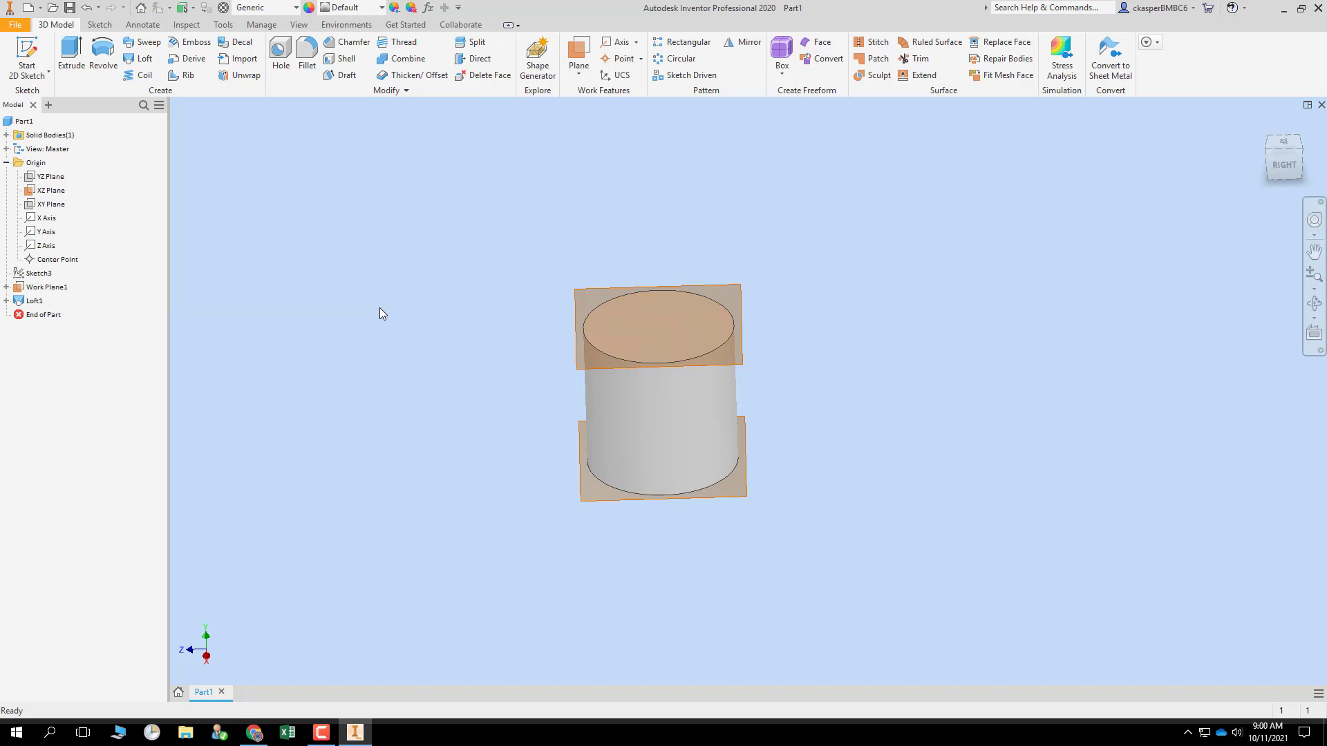
- Rename the loft's lower circle sketch as bottom and its upper circle sketch as top
right_click(39, 304)
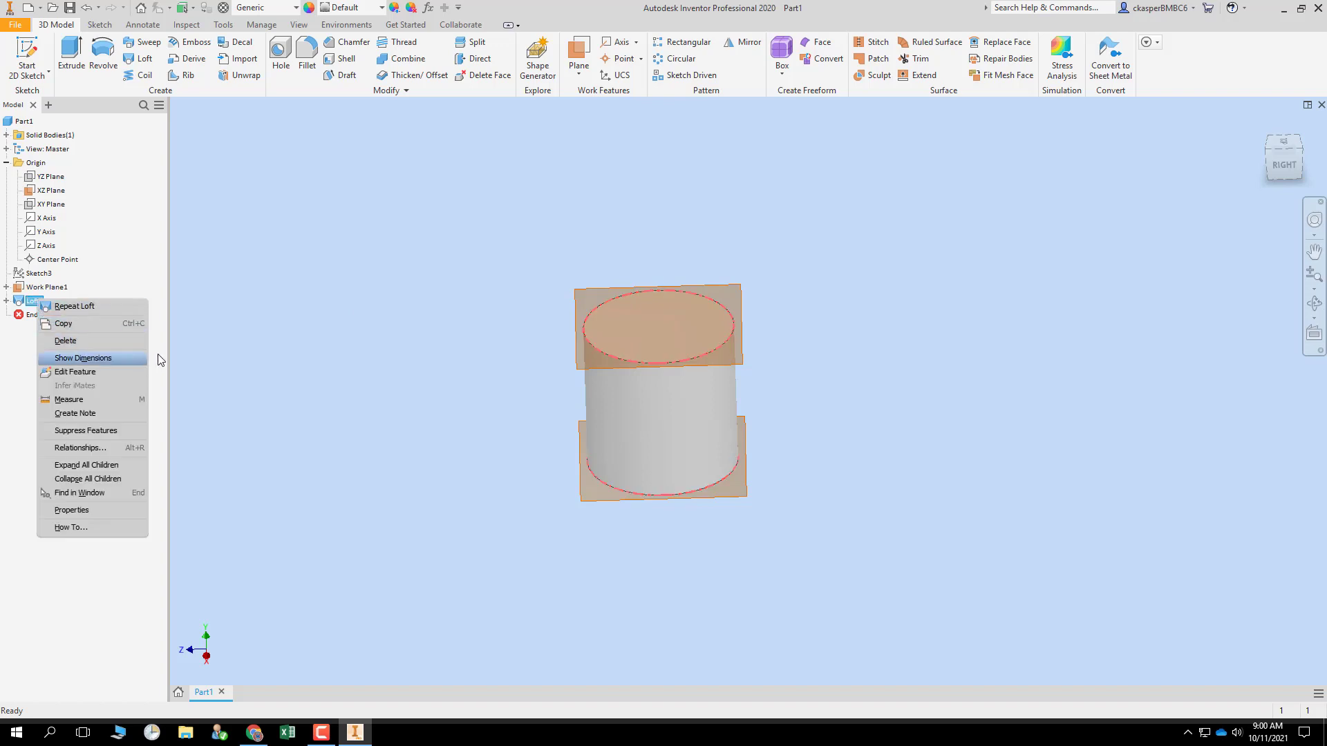
left_click(232, 346)
left_click(6, 301)
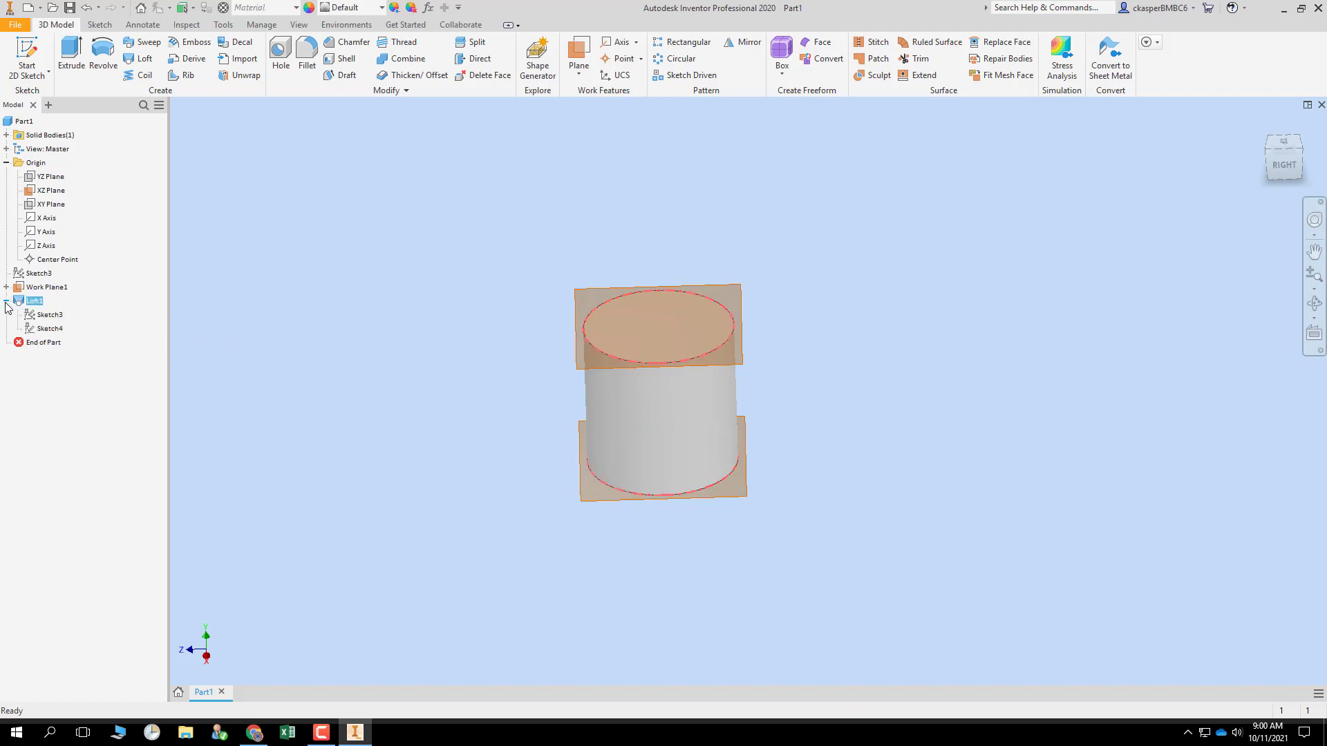
right_click(60, 316)
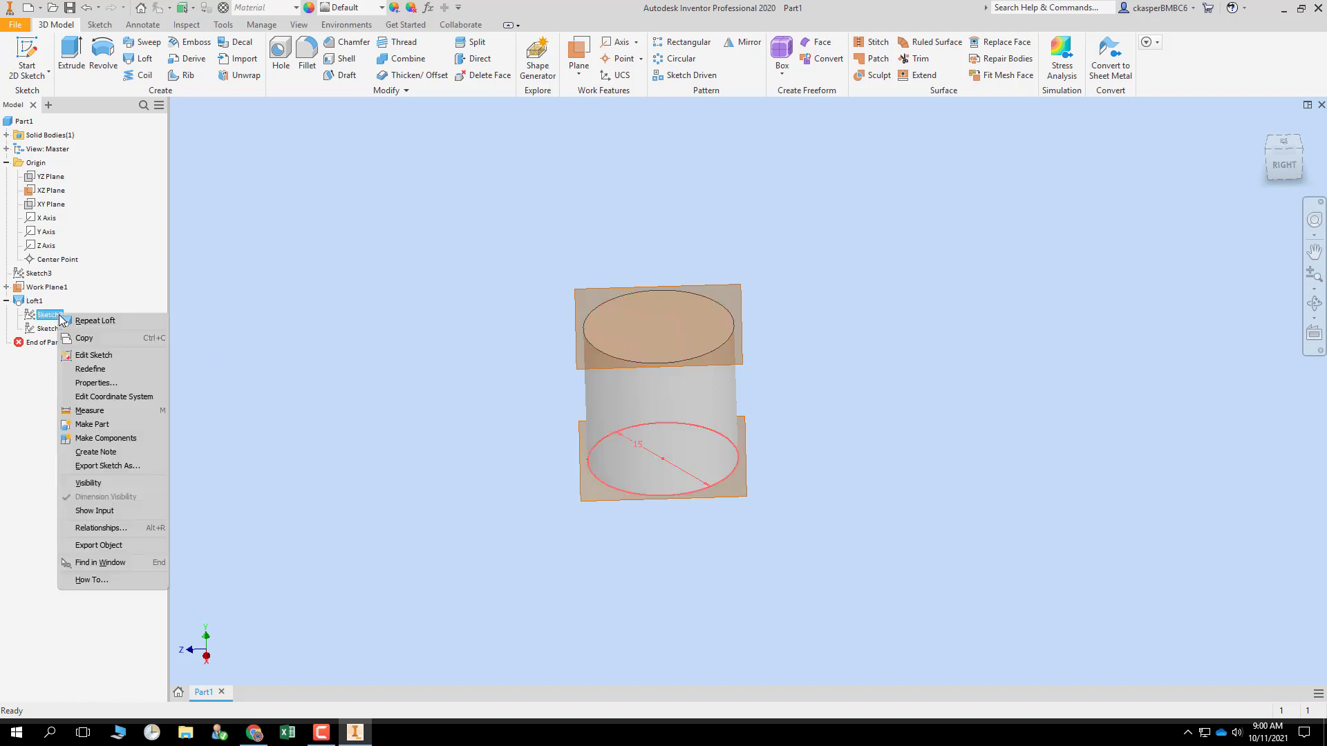
left_click(251, 351)
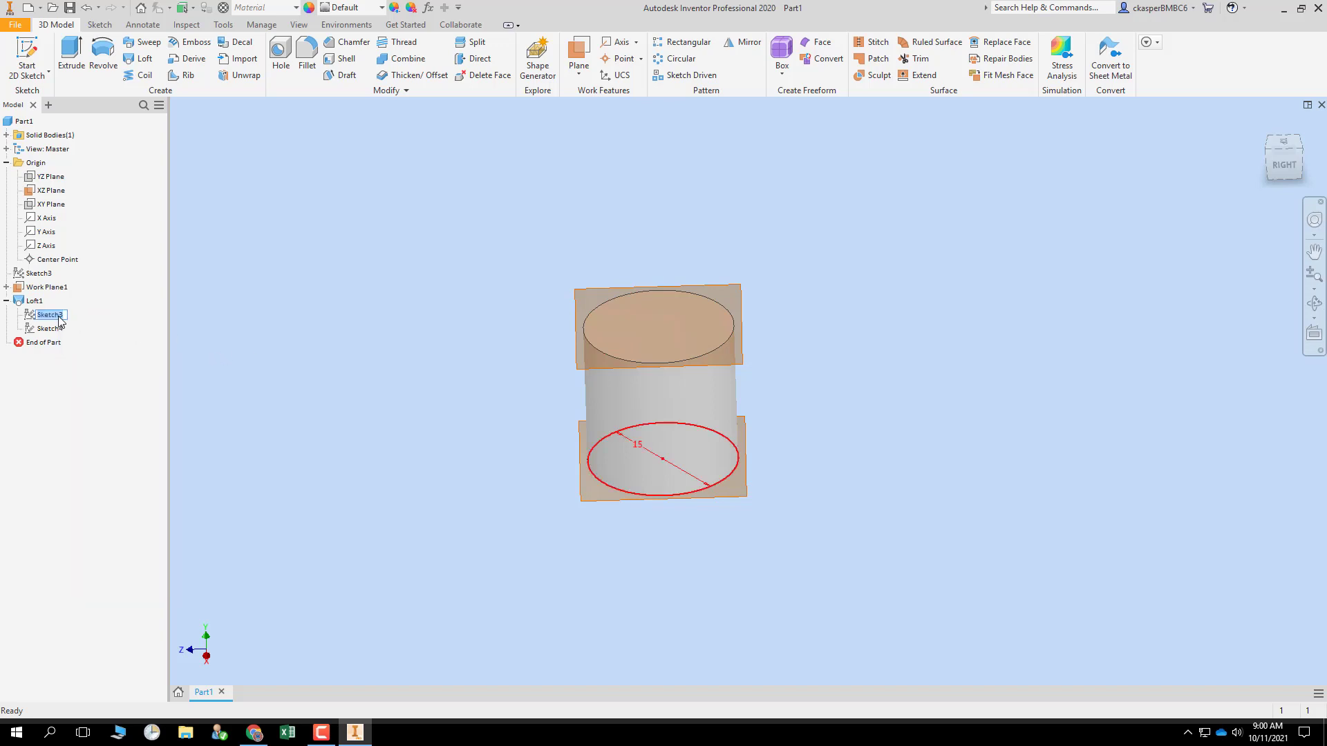
type("bottom")
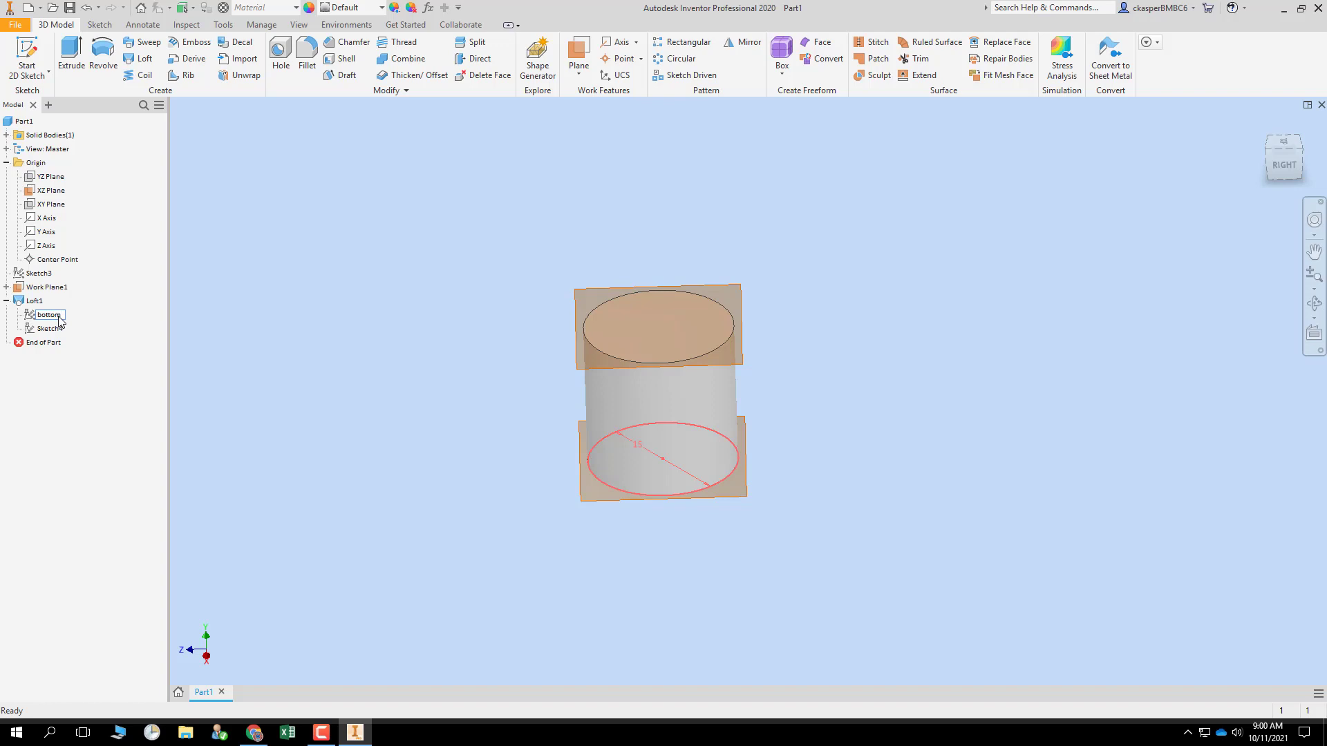
left_click(58, 328)
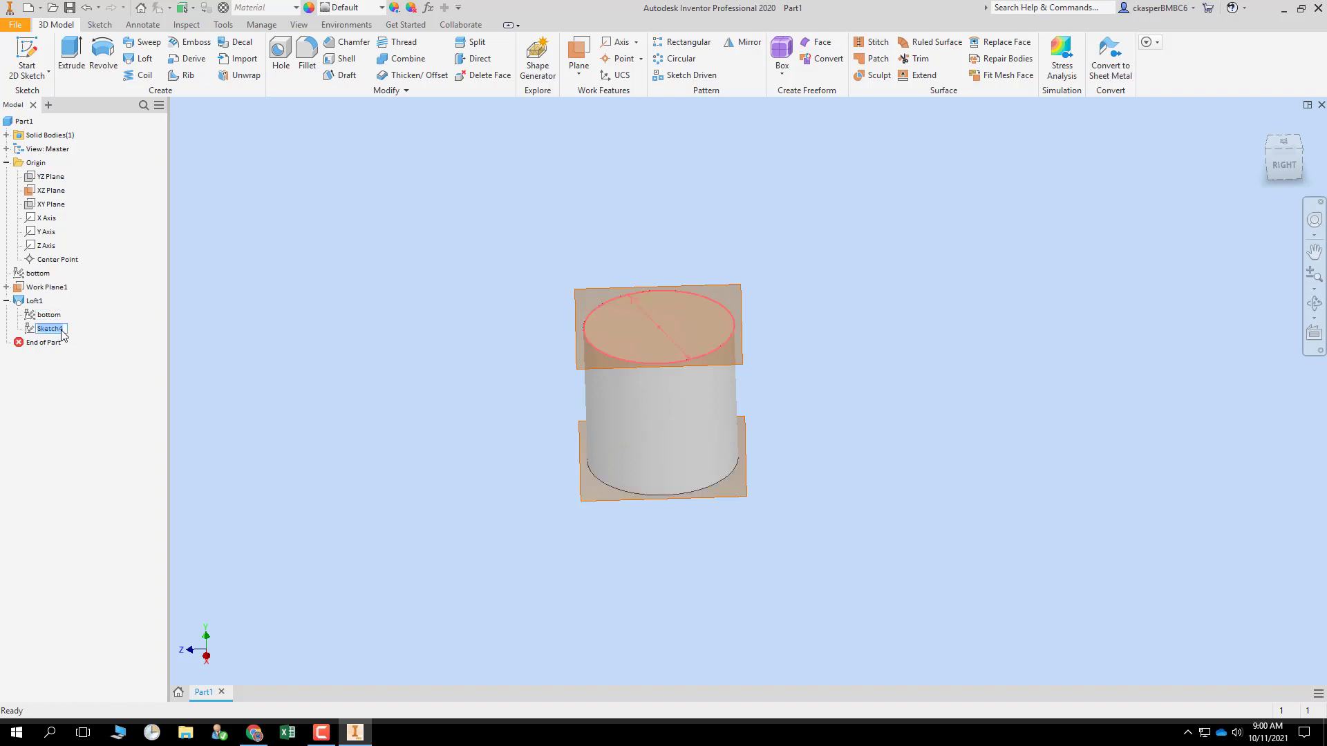
type("top")
left_click(97, 336)
left_click(50, 315)
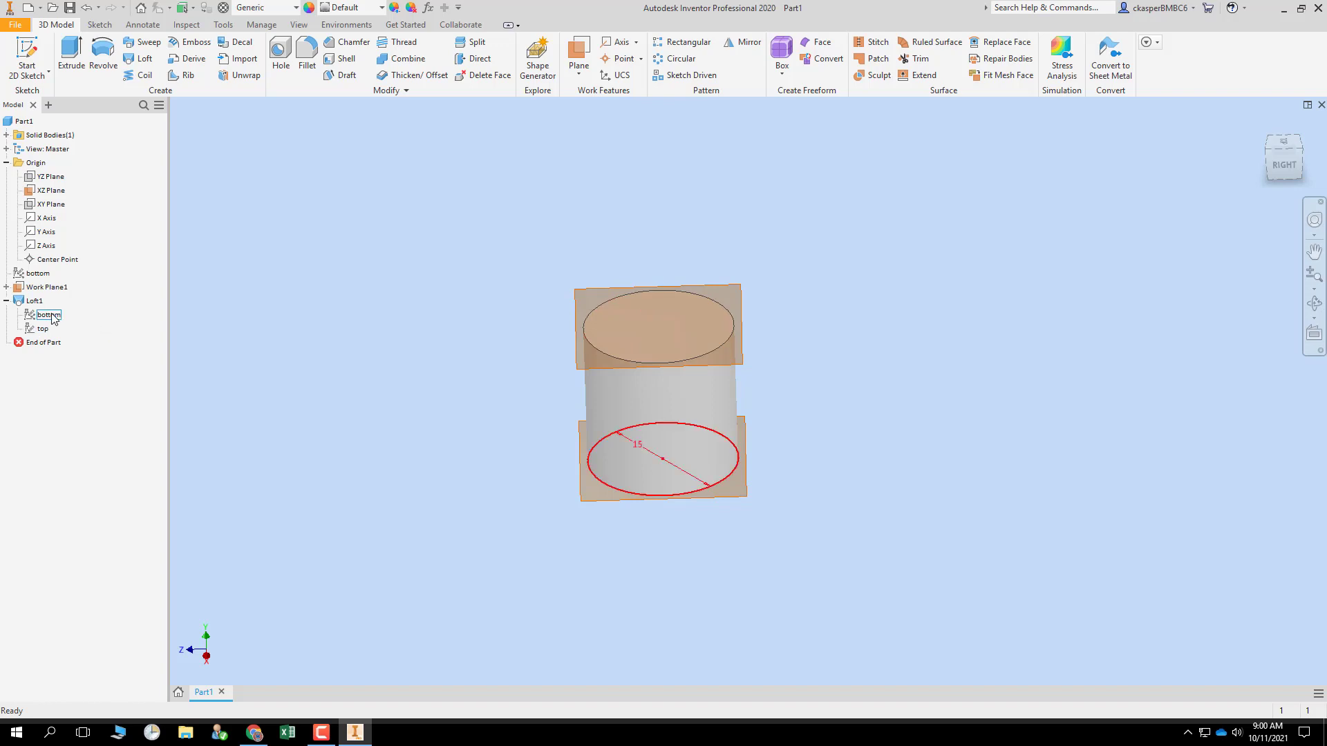
left_click(46, 330)
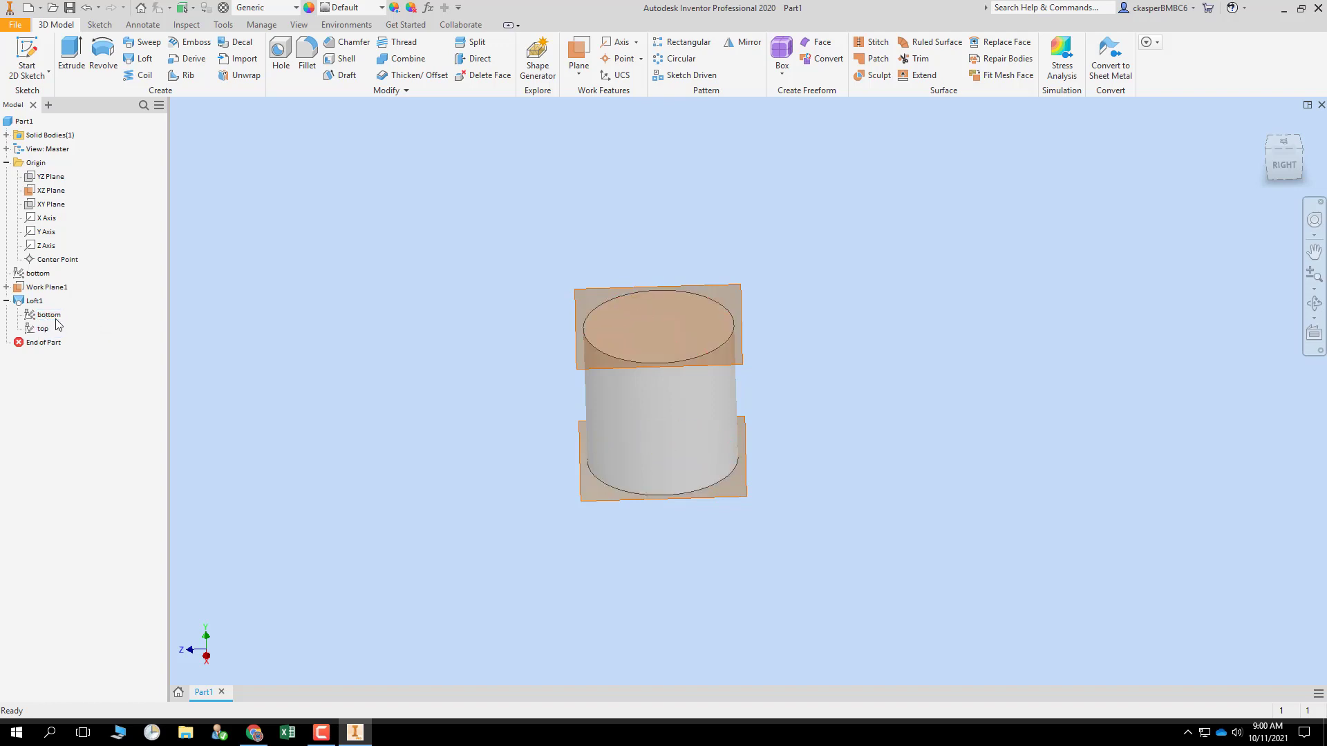
right_click(55, 320)
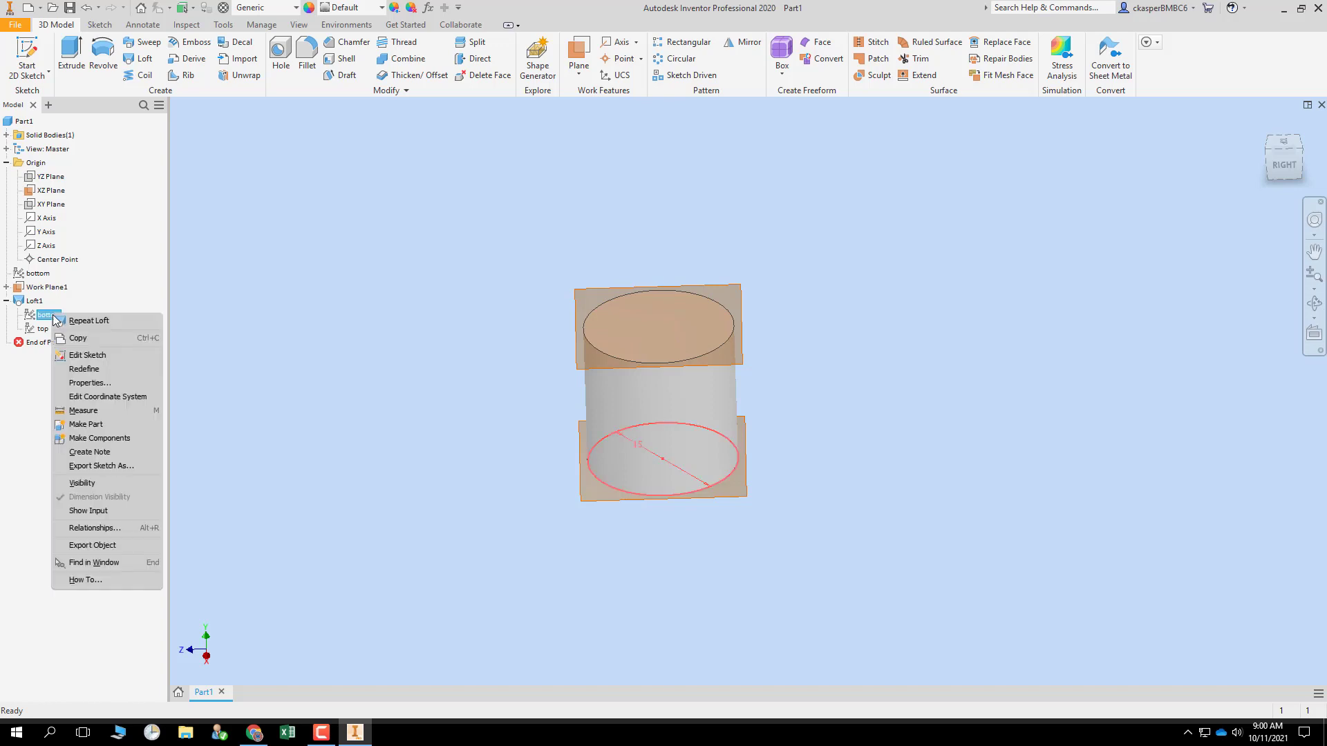
left_click(241, 295)
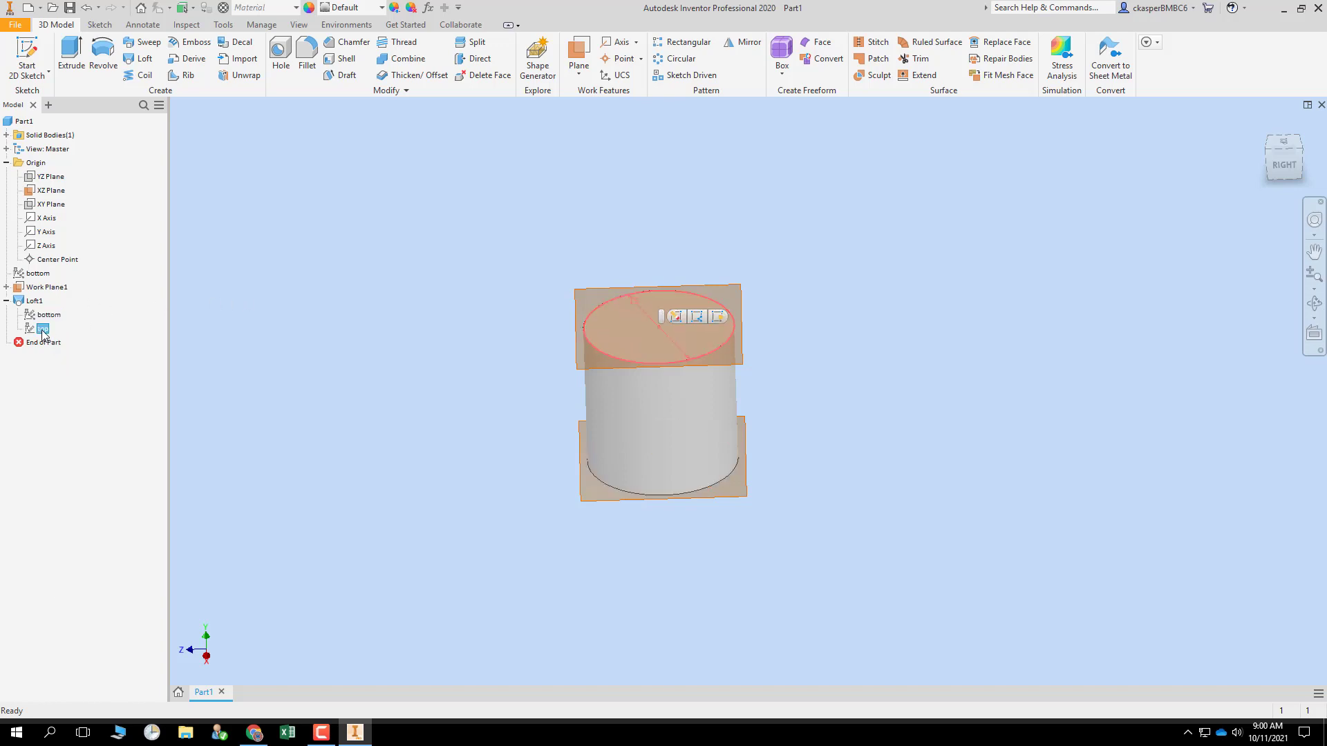
- Edit the loft's top sketch, set its circle's diameter to 20 mm and finish the sketch
right_click(42, 329)
left_click(80, 370)
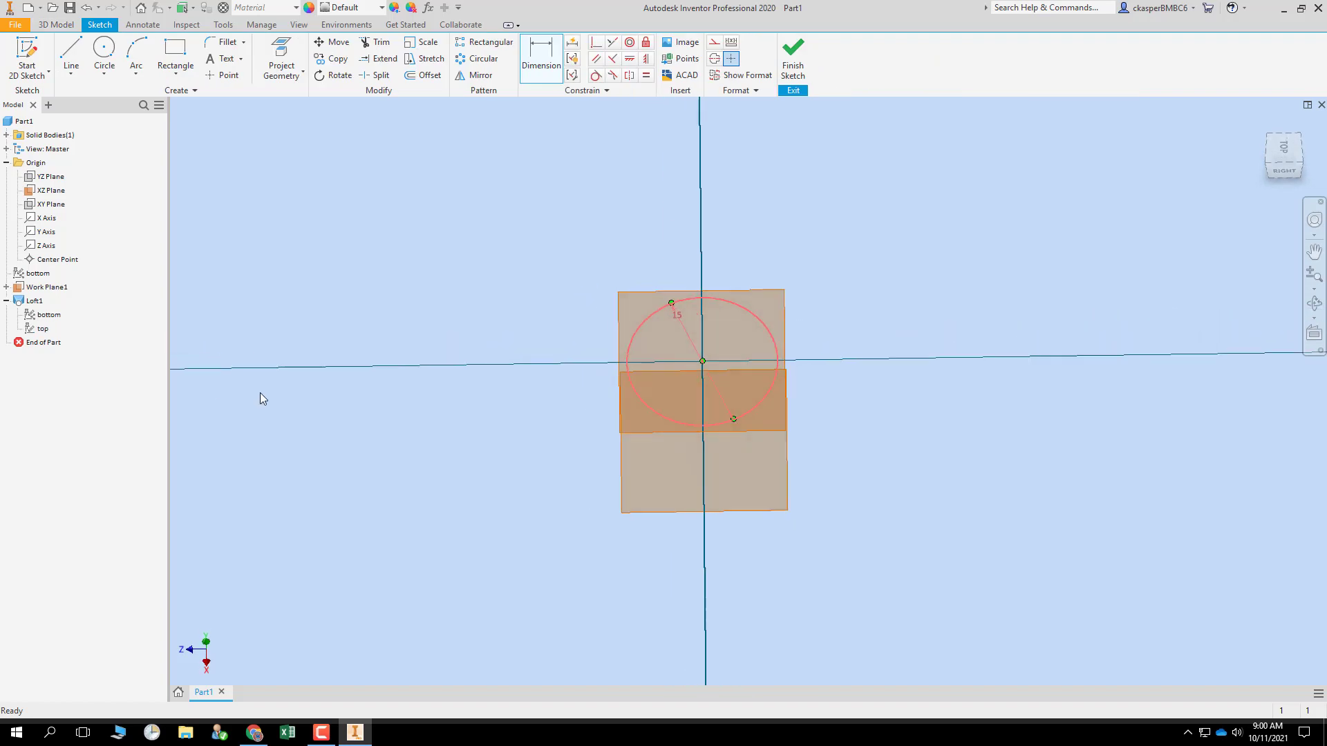
double_click(723, 336)
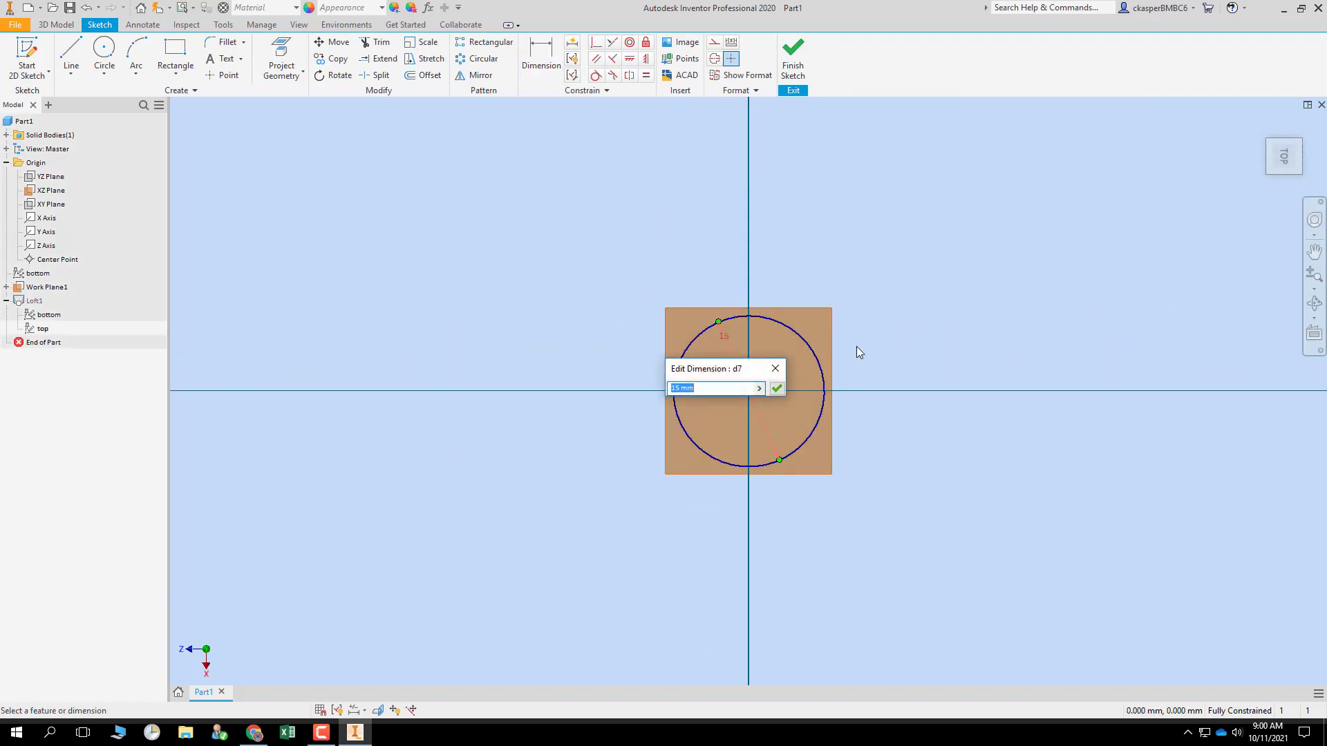
type("20")
key("Return")
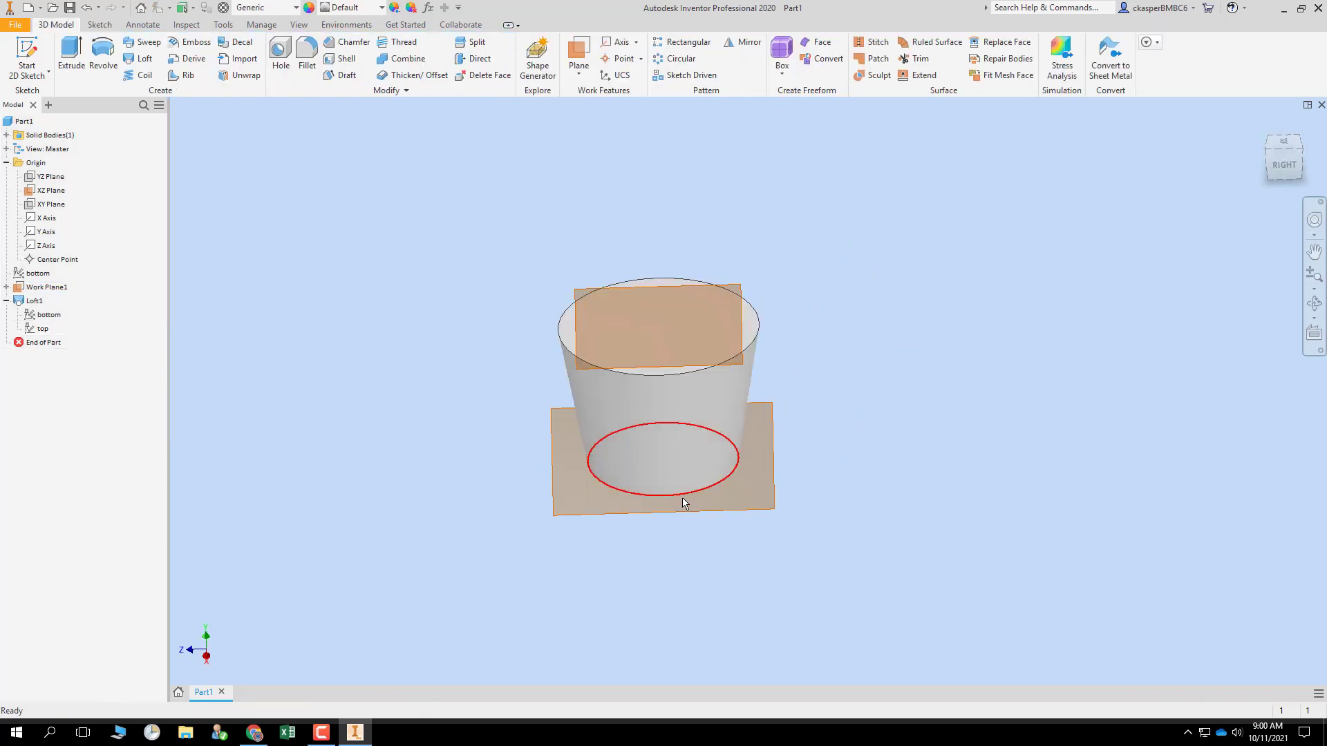
middle_click_drag(814, 463, 839, 447, "shift")
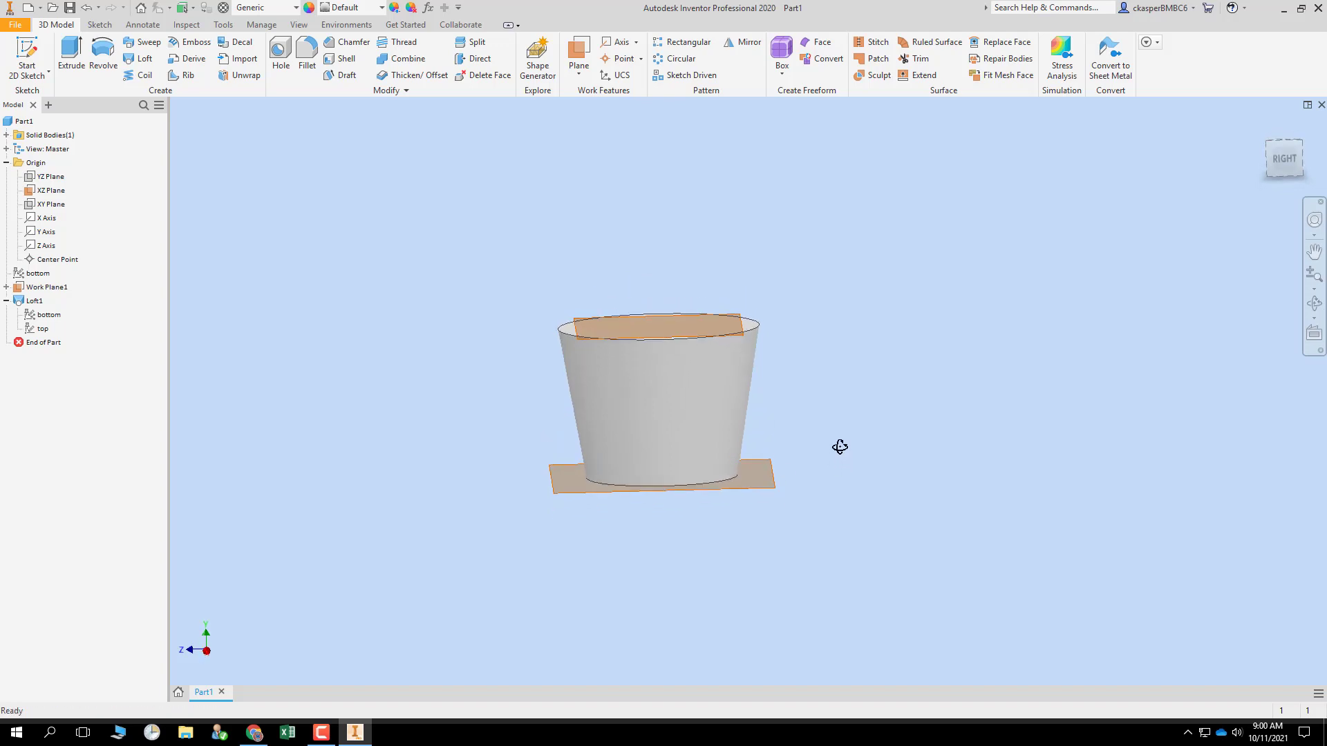
middle_click_drag(854, 401, 847, 435, "shift")
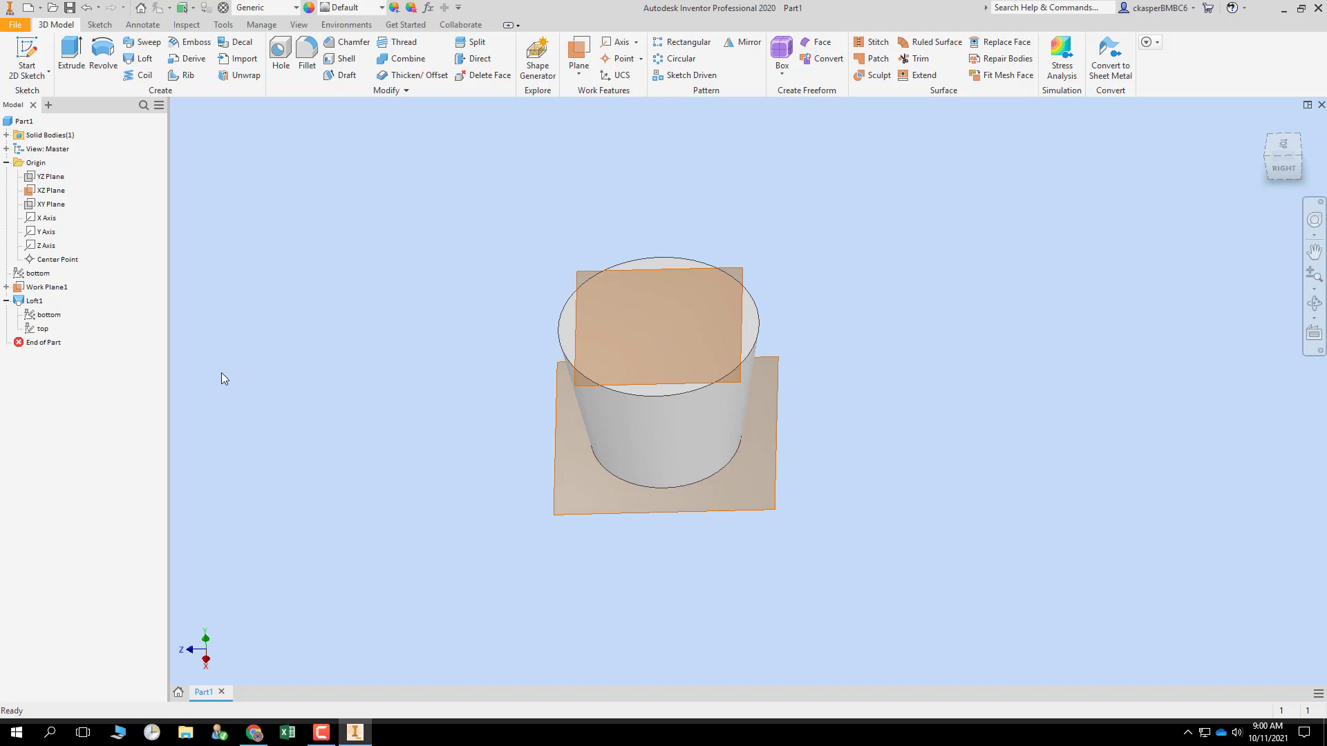
- Reopen the loft's top sketch and draw a horizontal rectangle overlapping the circle's edge on the positive Z side
right_click(51, 330)
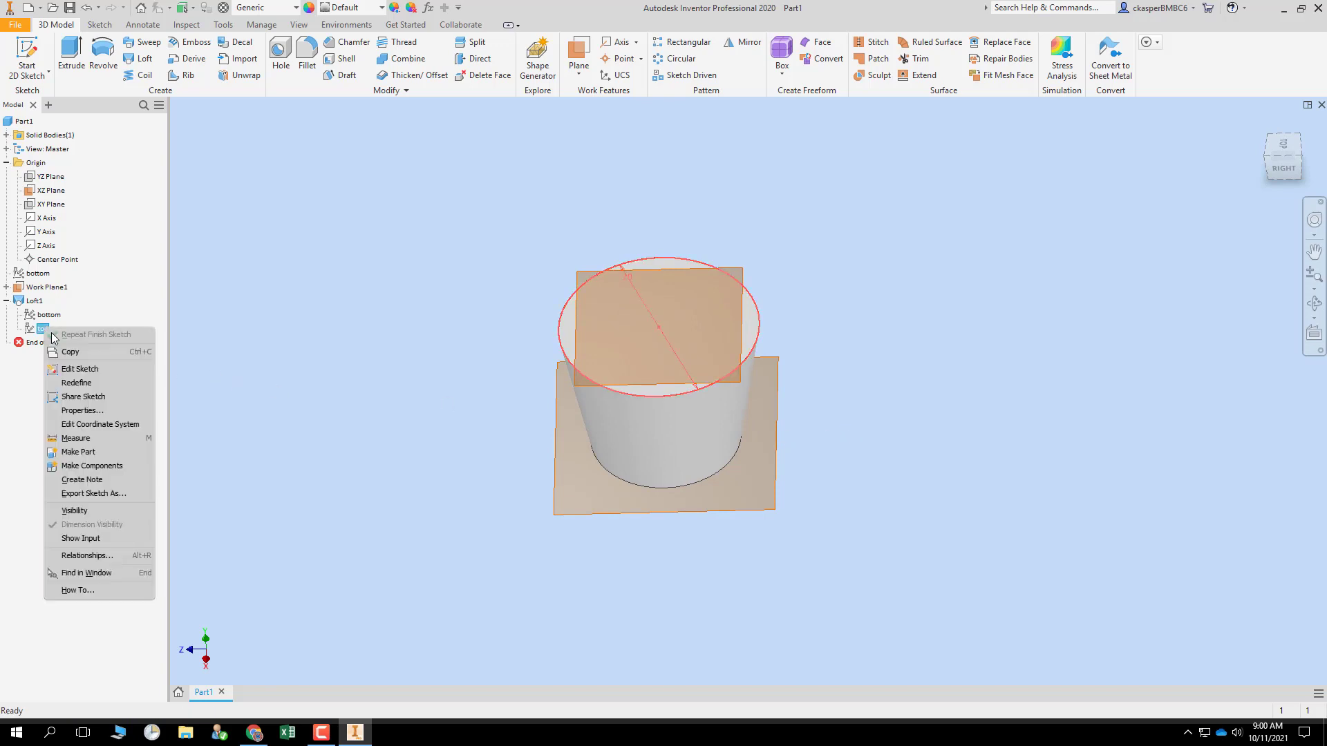
left_click(89, 366)
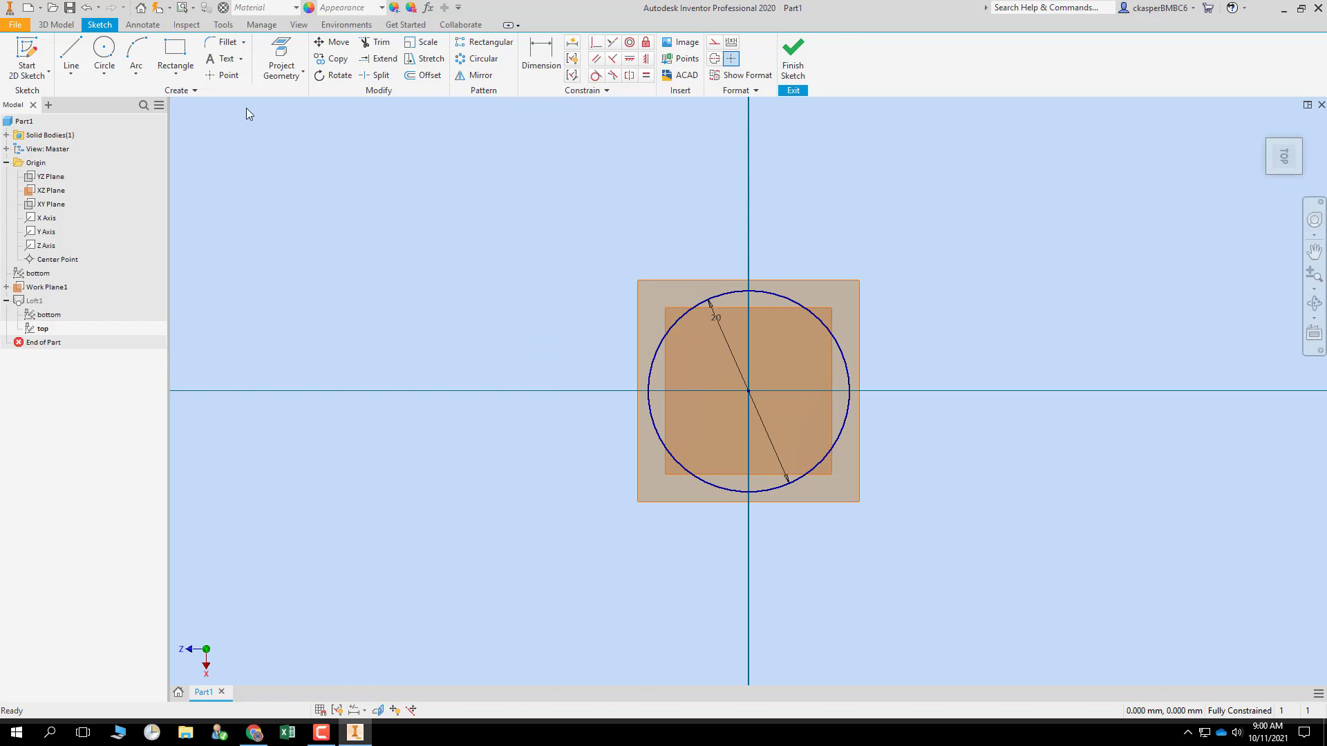
left_click(176, 55)
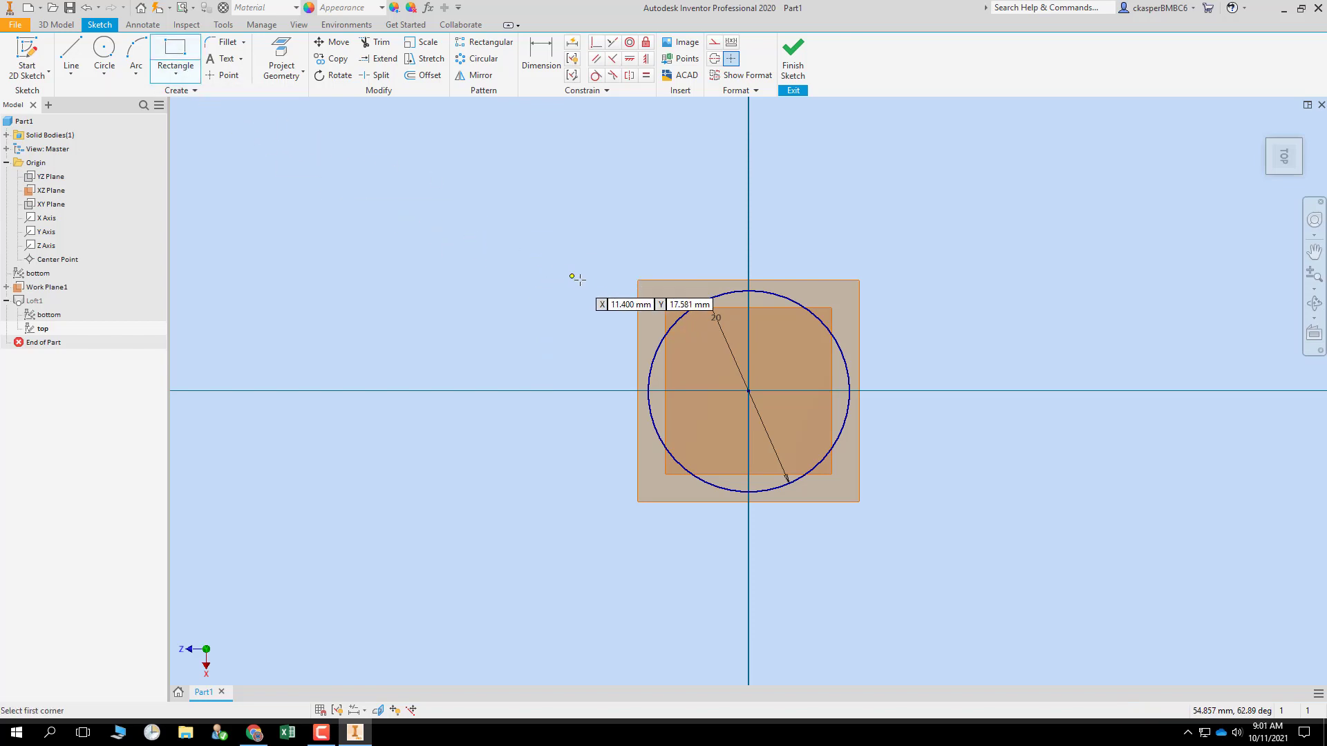
left_click(659, 345)
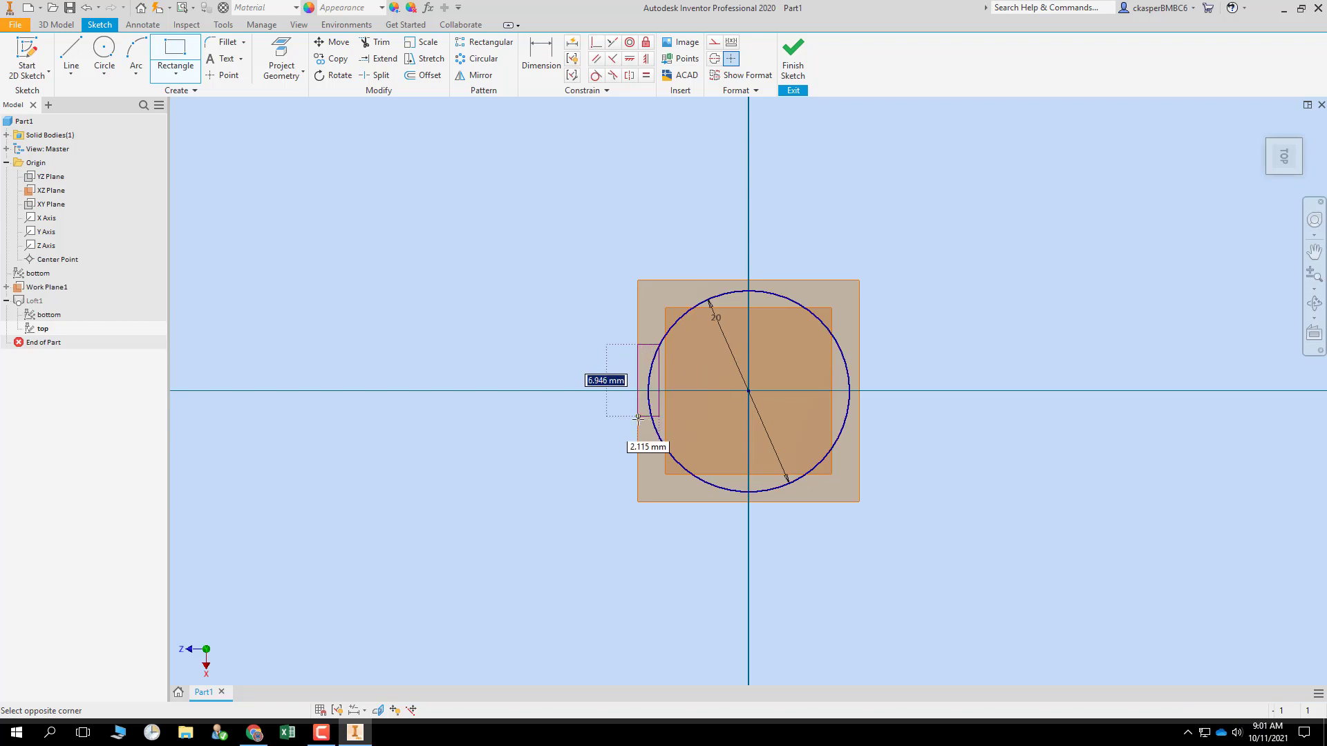
left_click(536, 428)
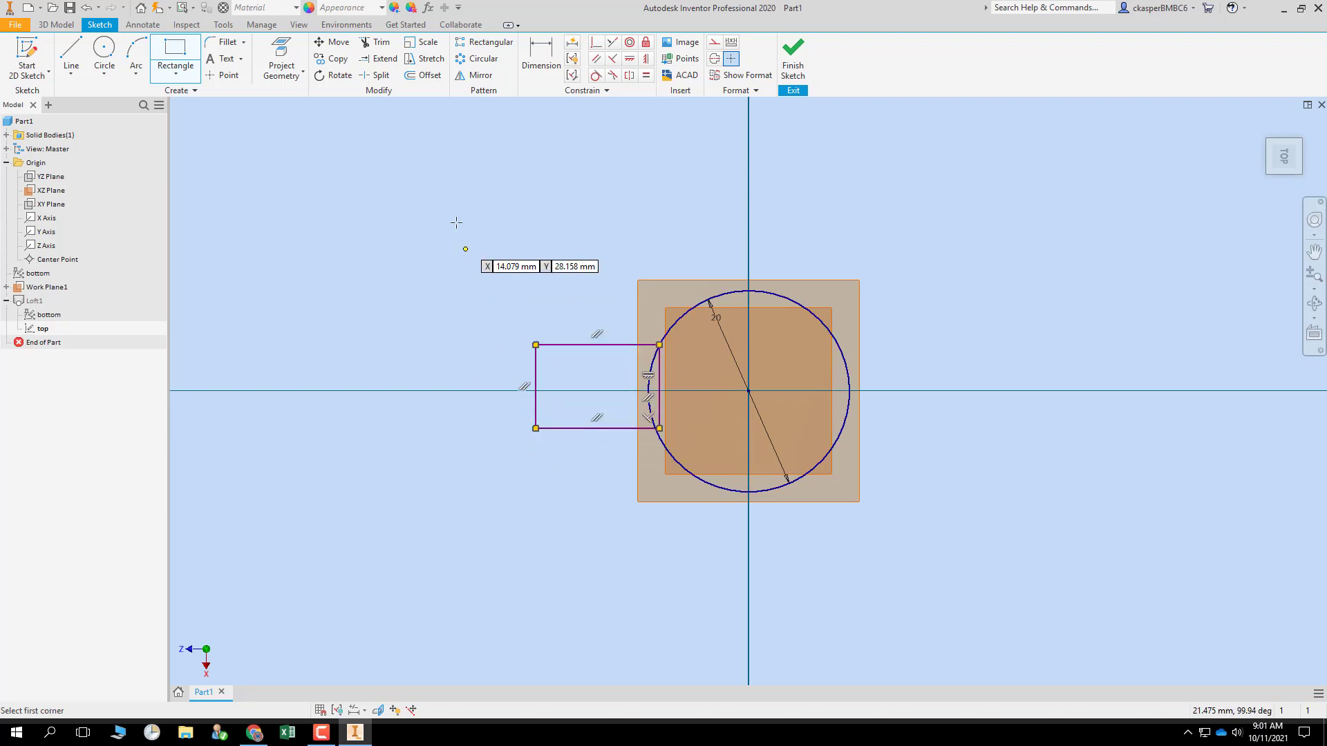
- Trim away the overlapping rectangle and circle segments to leave one closed keyhole-shaped outline, and finish the sketch
left_click(377, 43)
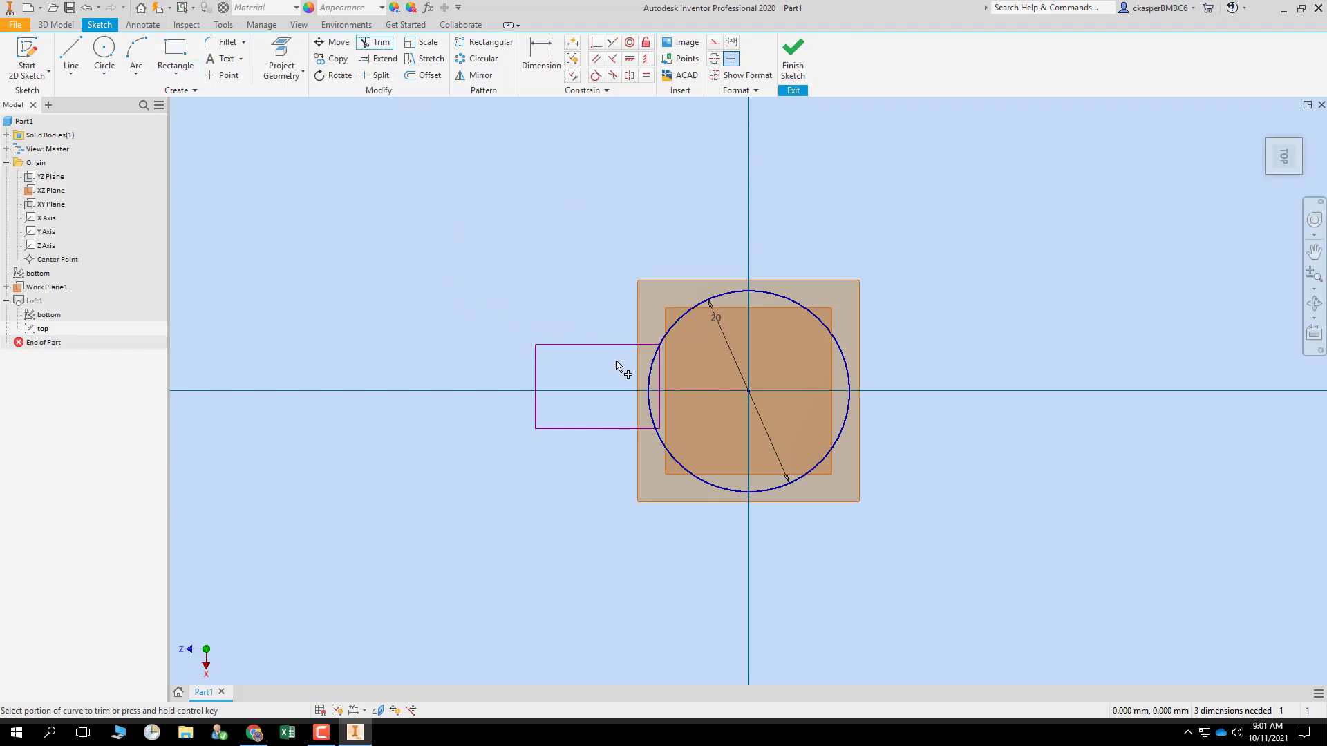
mouse_move(632, 366)
left_mouse_down()
mouse_move(677, 362)
mouse_move(677, 388)
left_mouse_up()
scroll(674, 439, "down", 3)
left_click(640, 411)
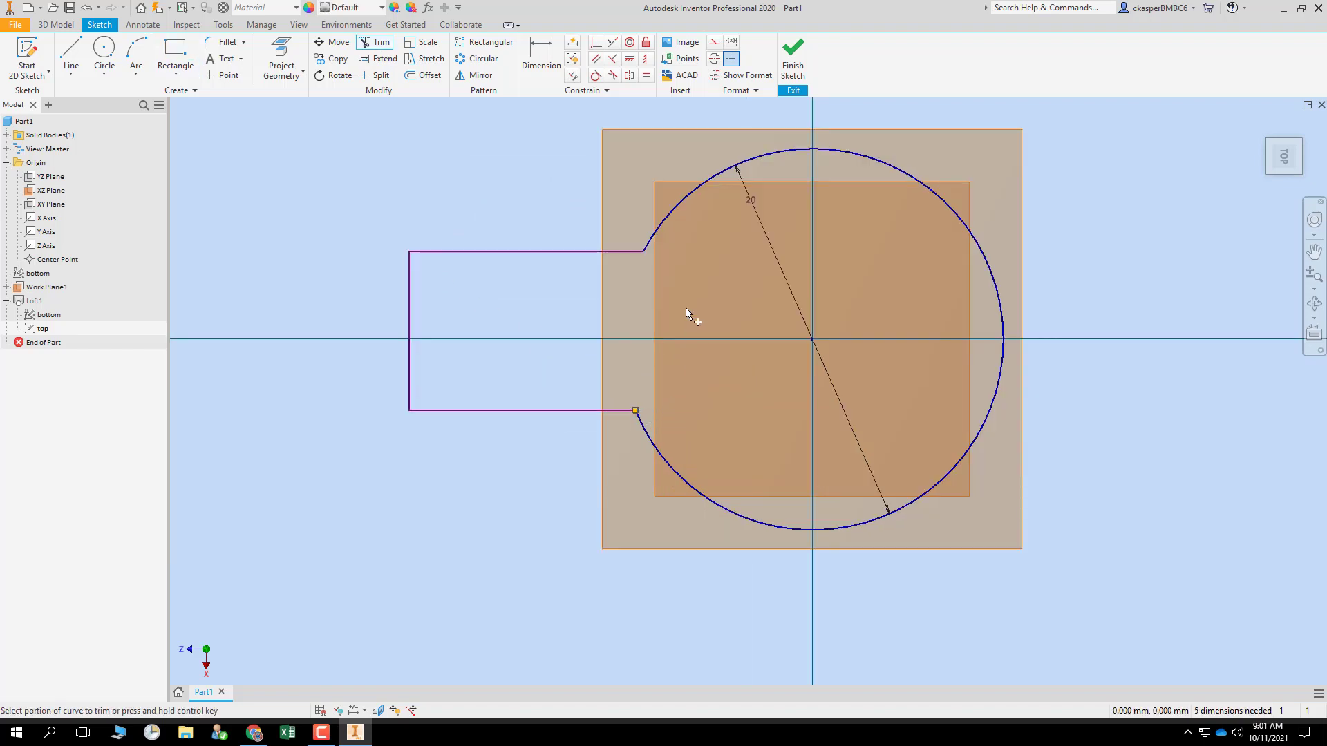
scroll(630, 381, "up", 2)
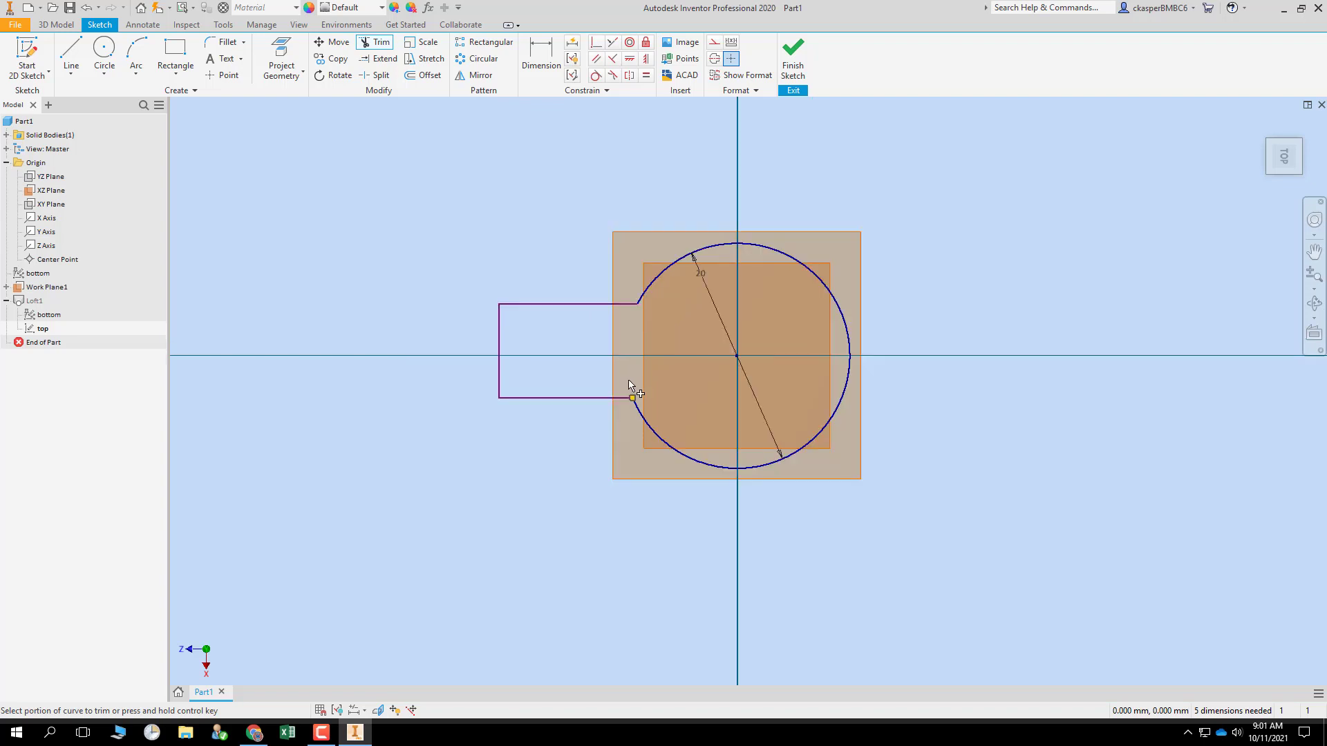
left_click(793, 59)
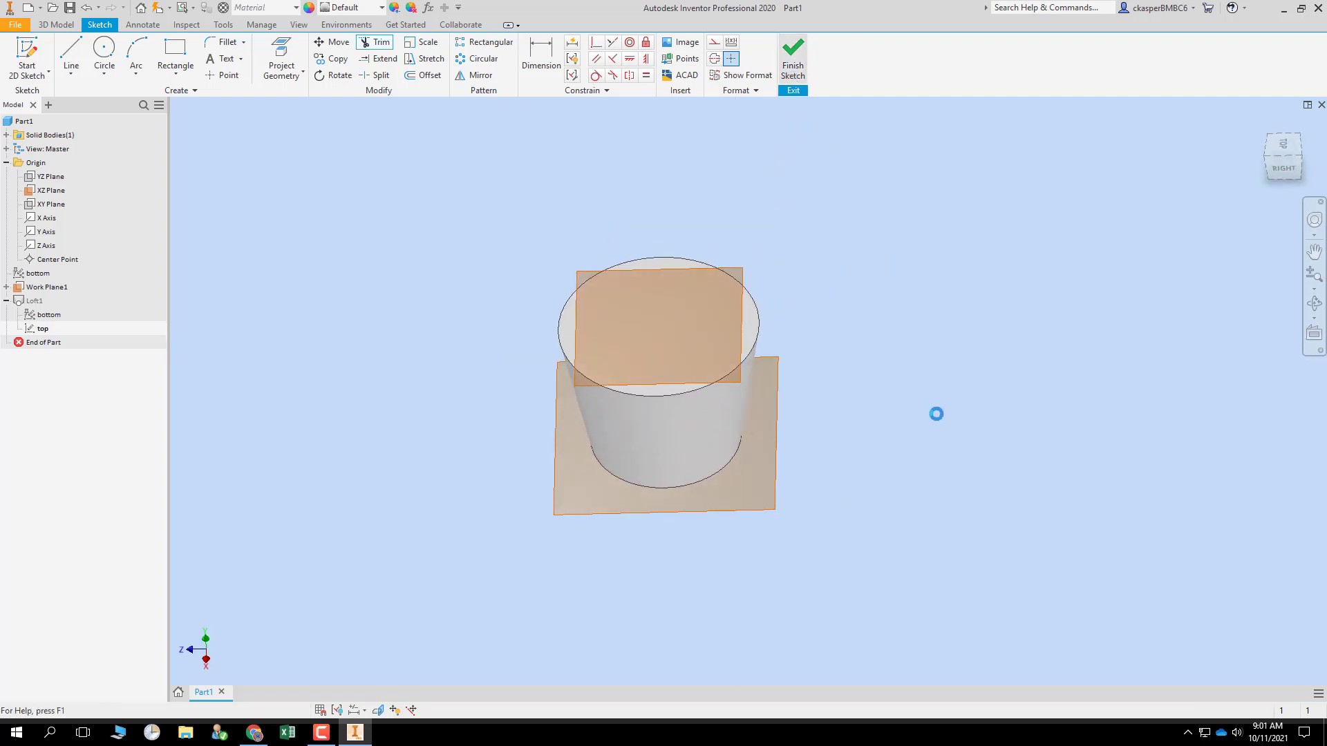
- Create a work plane offset 16.75 mm above the loft's top face
mouse_move(876, 459)
middle_mouse_down("shift")
mouse_move(888, 345)
mouse_move(877, 450)
middle_mouse_up("shift")
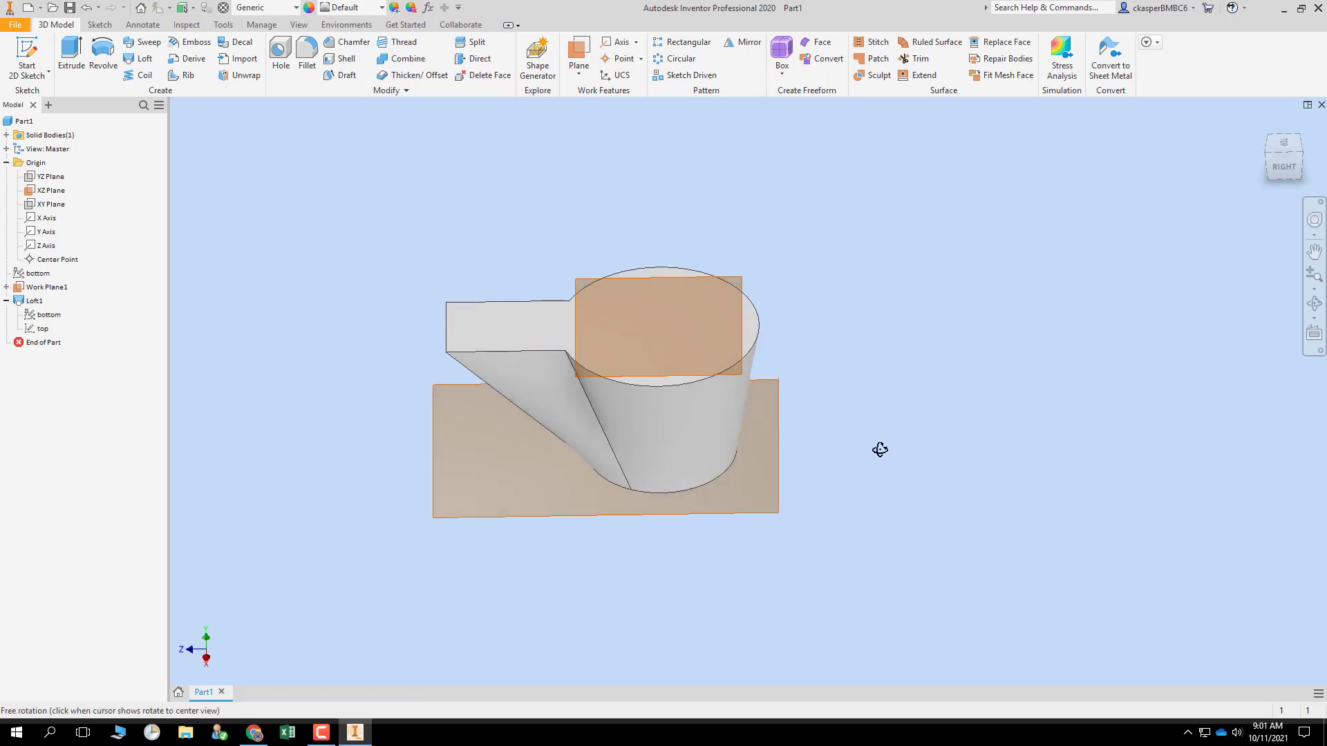
middle_click_drag(654, 358, 675, 336, "shift")
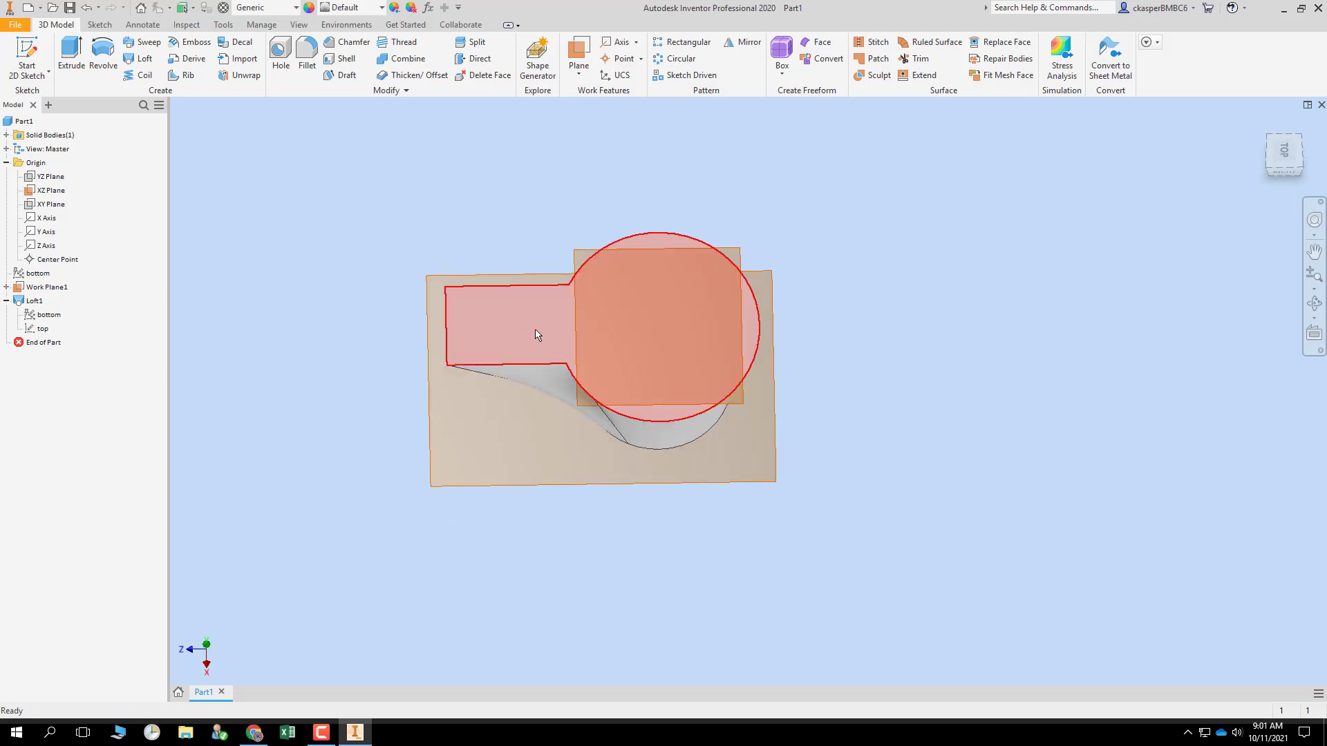
middle_click_drag(763, 367, 826, 309, "shift")
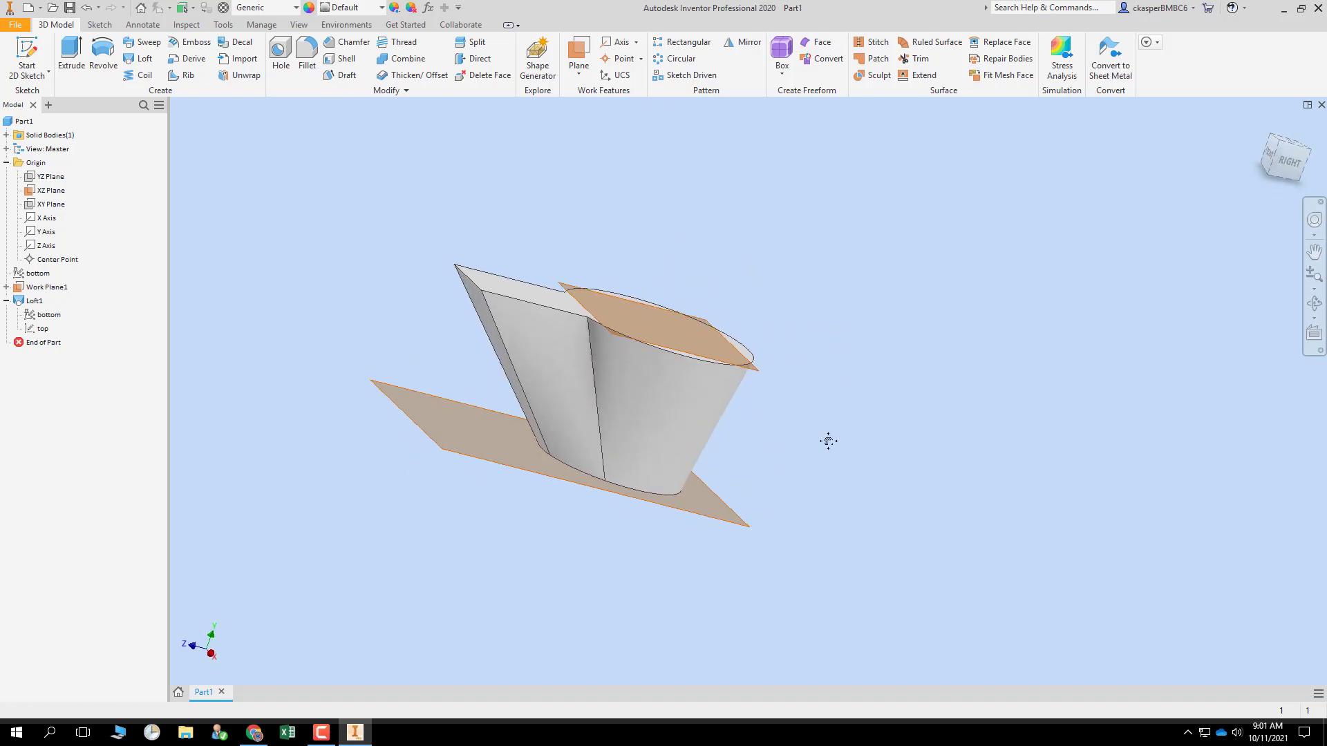
mouse_move(828, 441)
middle_mouse_down()
mouse_move(740, 463)
mouse_move(846, 429)
mouse_move(790, 417)
mouse_move(794, 376)
mouse_move(816, 433)
middle_mouse_up()
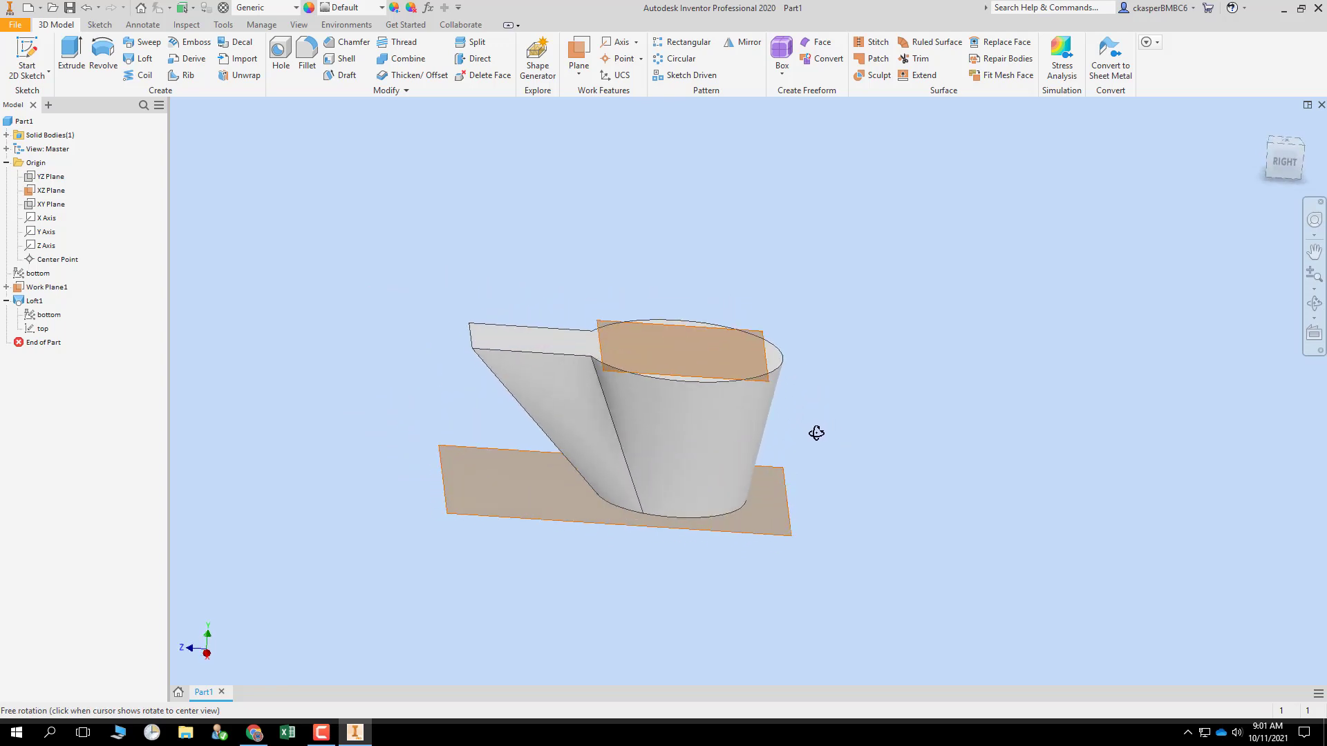
middle_click_drag(599, 253, 631, 316)
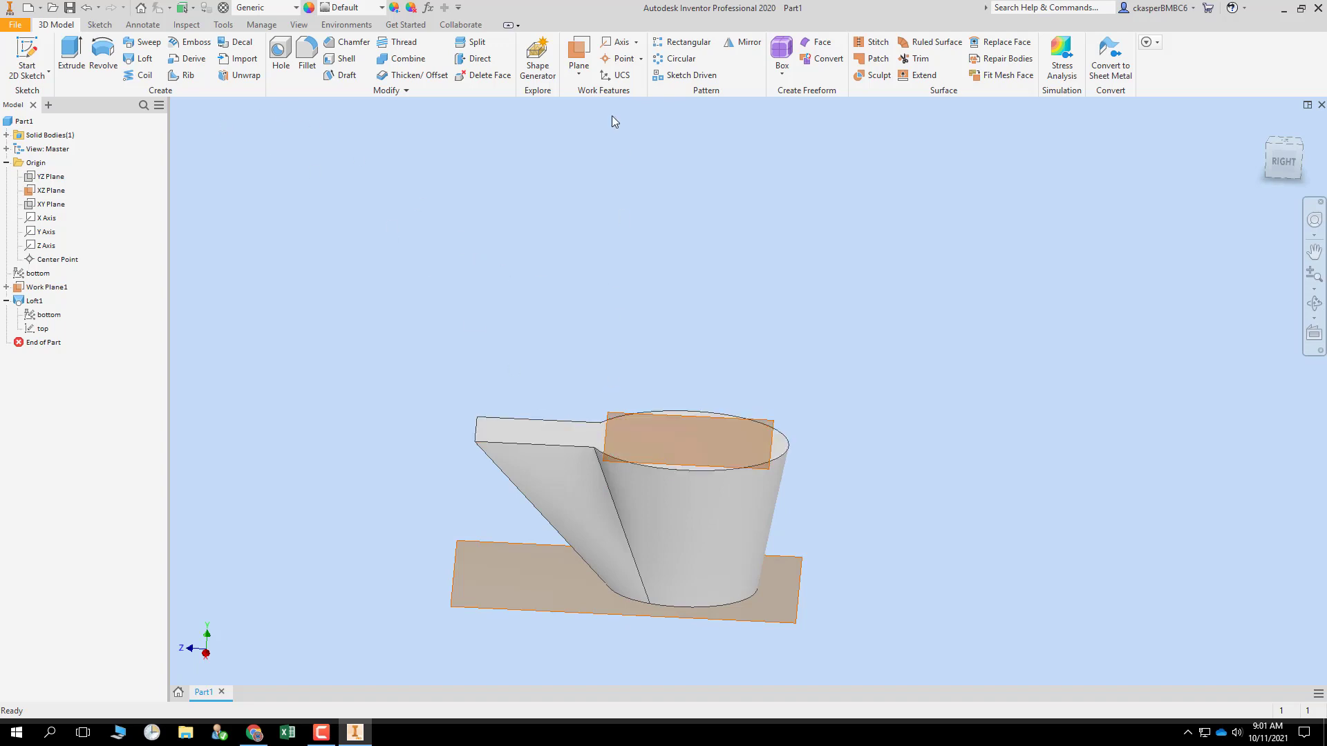
left_click(579, 72)
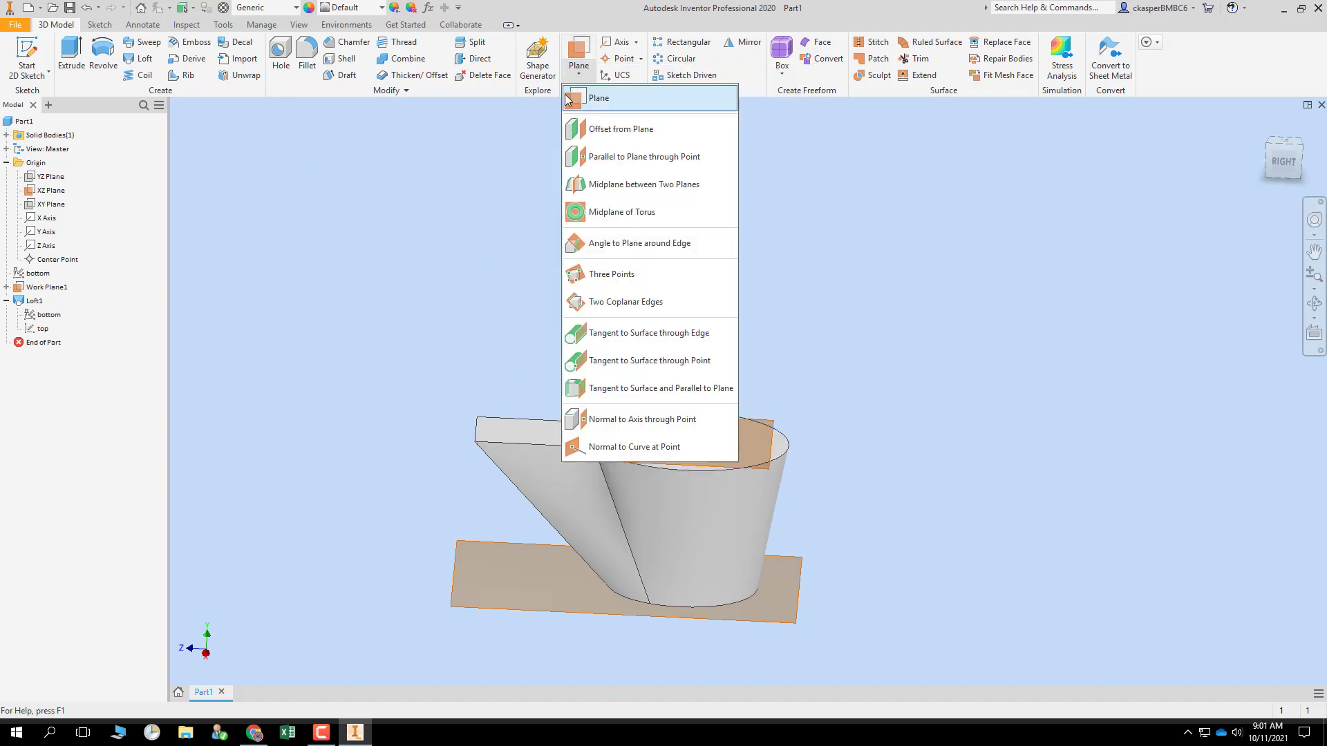
left_click(618, 130)
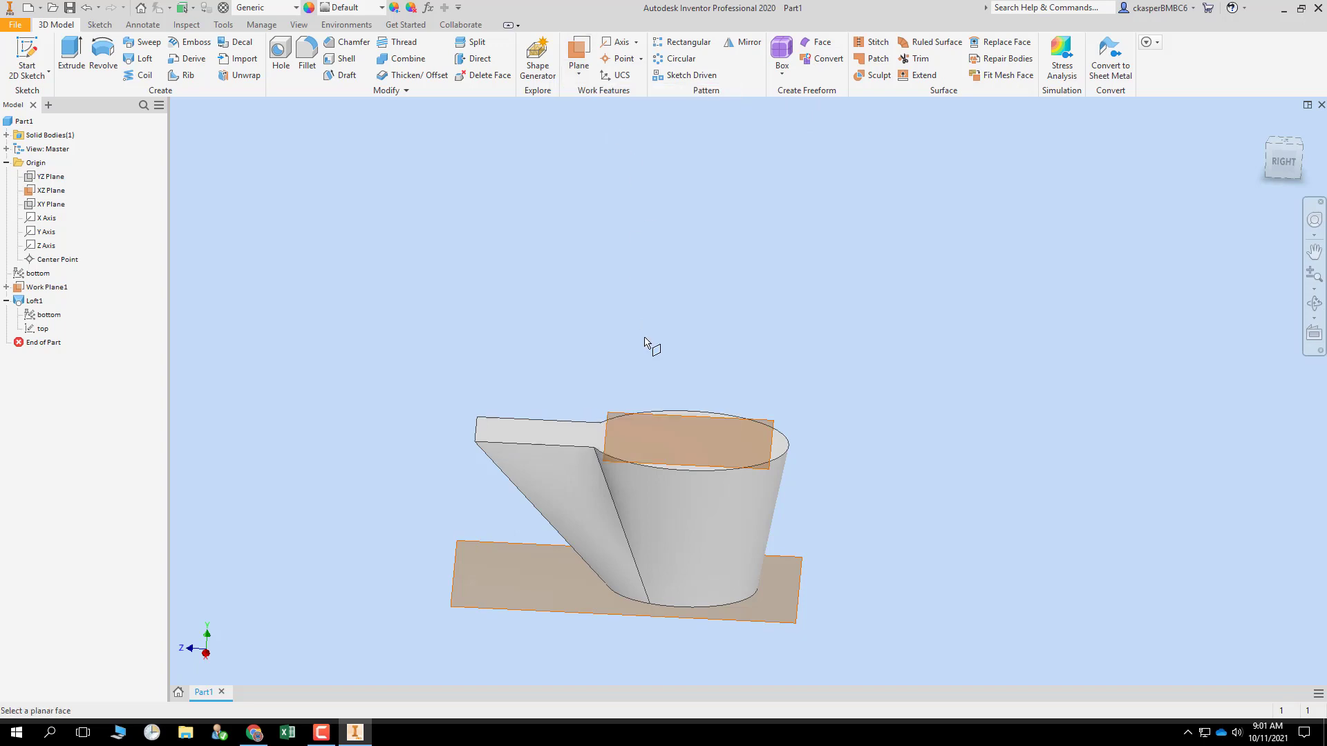
left_click(649, 423)
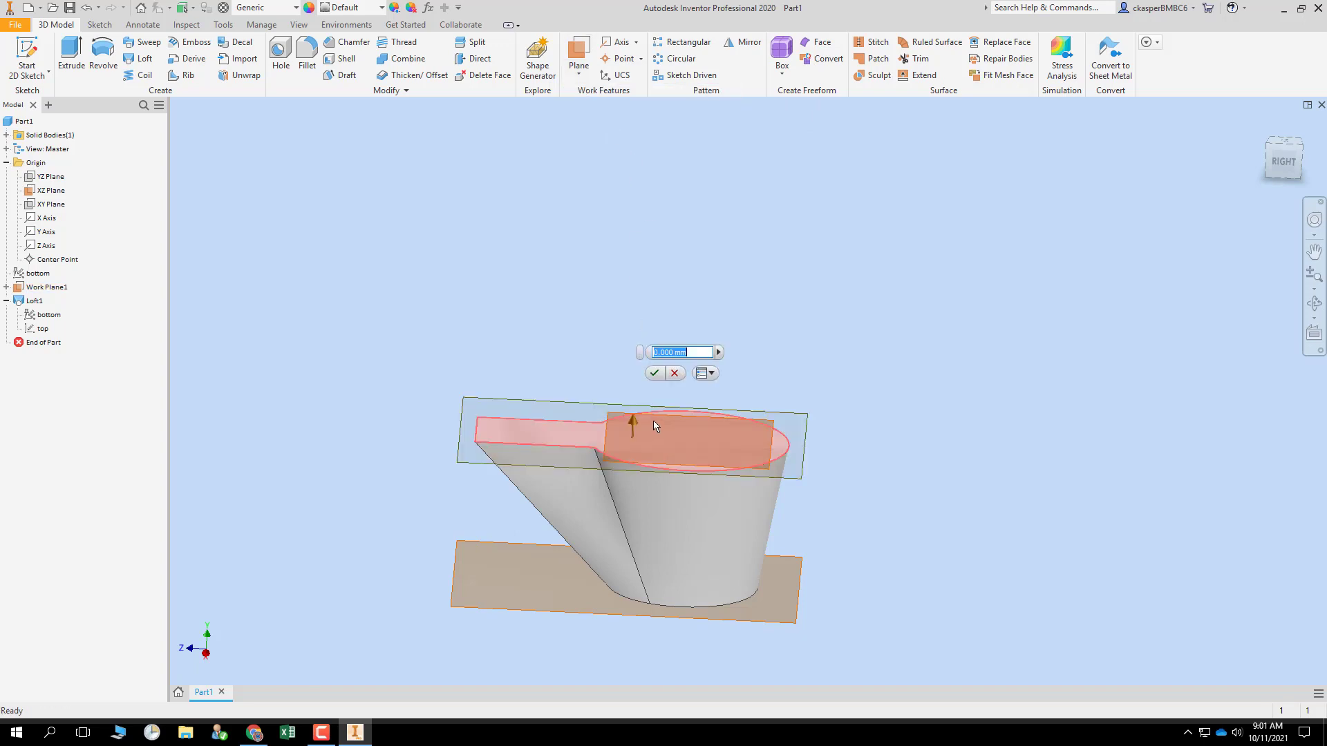
left_click_drag(636, 418, 637, 261)
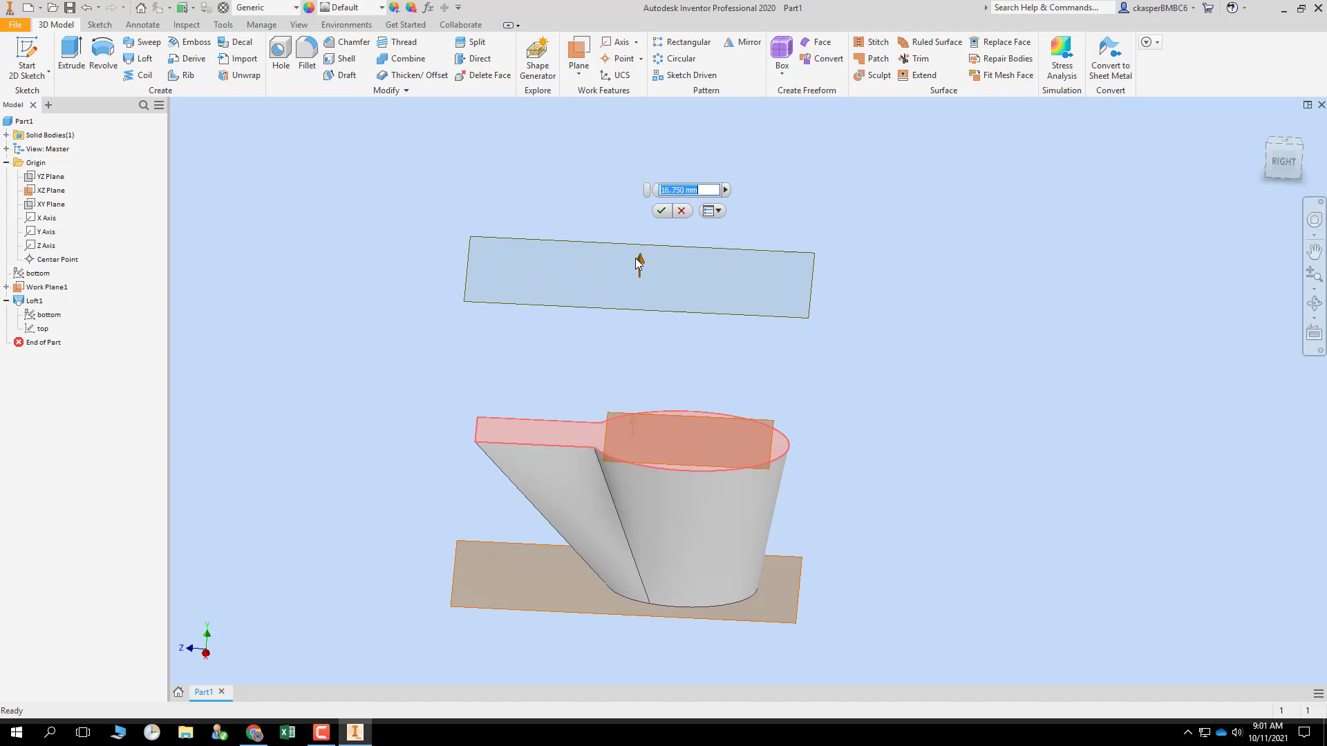
left_click(660, 213)
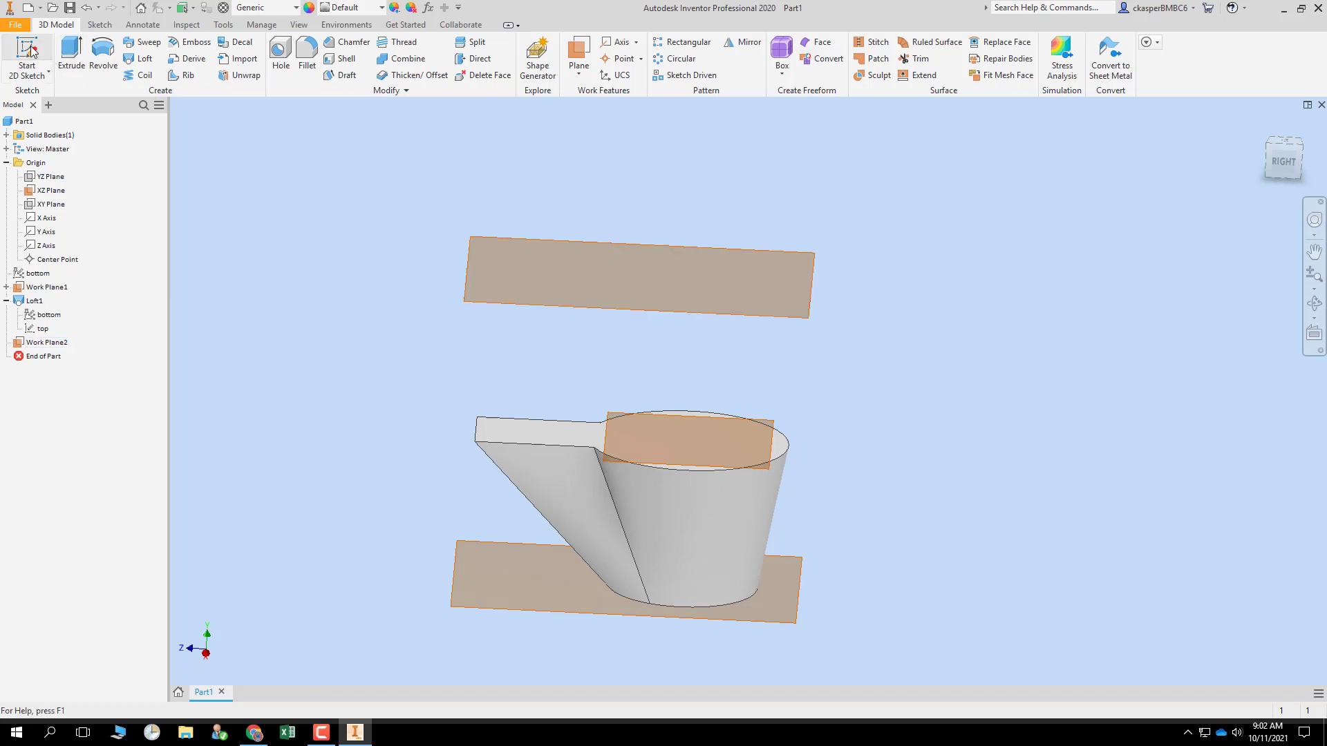
- Start a sketch on the new upper work plane and draw a circle about 12.6 mm in diameter, concentric with the round part below
left_click(42, 69)
left_click(563, 239)
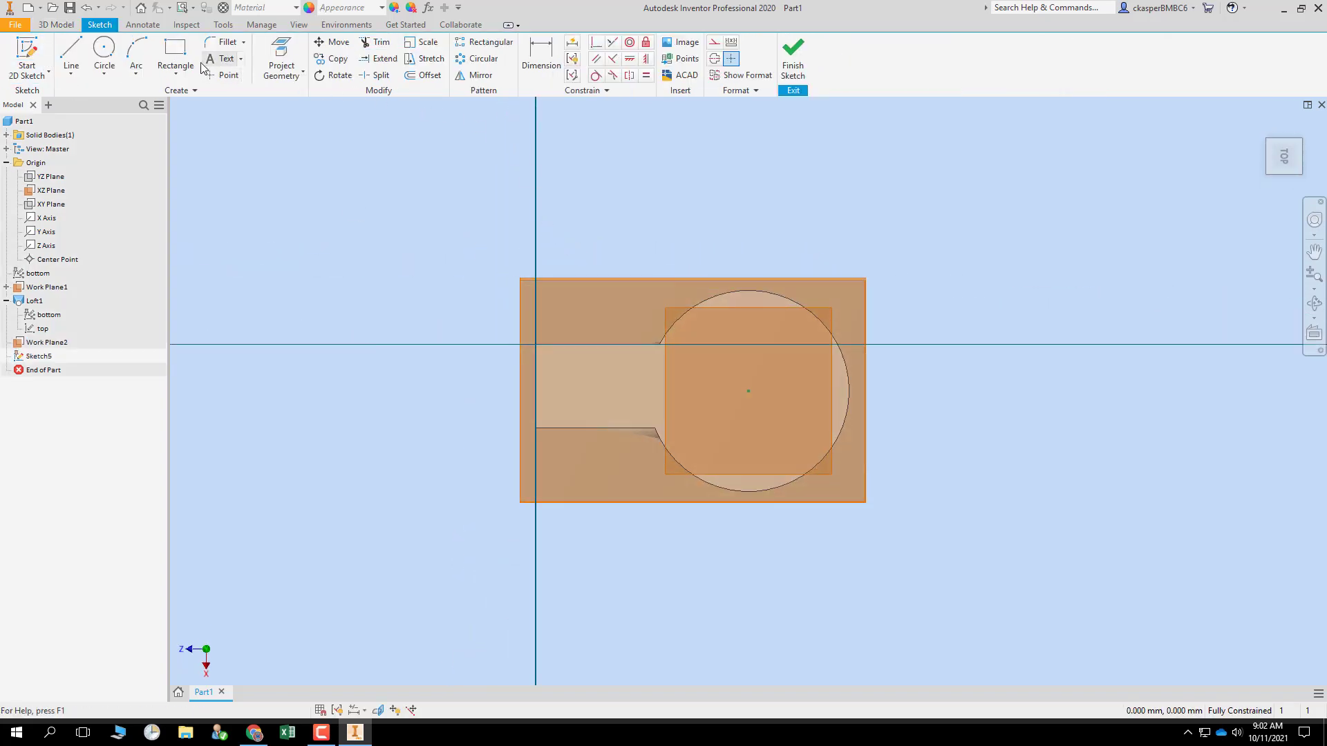
left_click(104, 54)
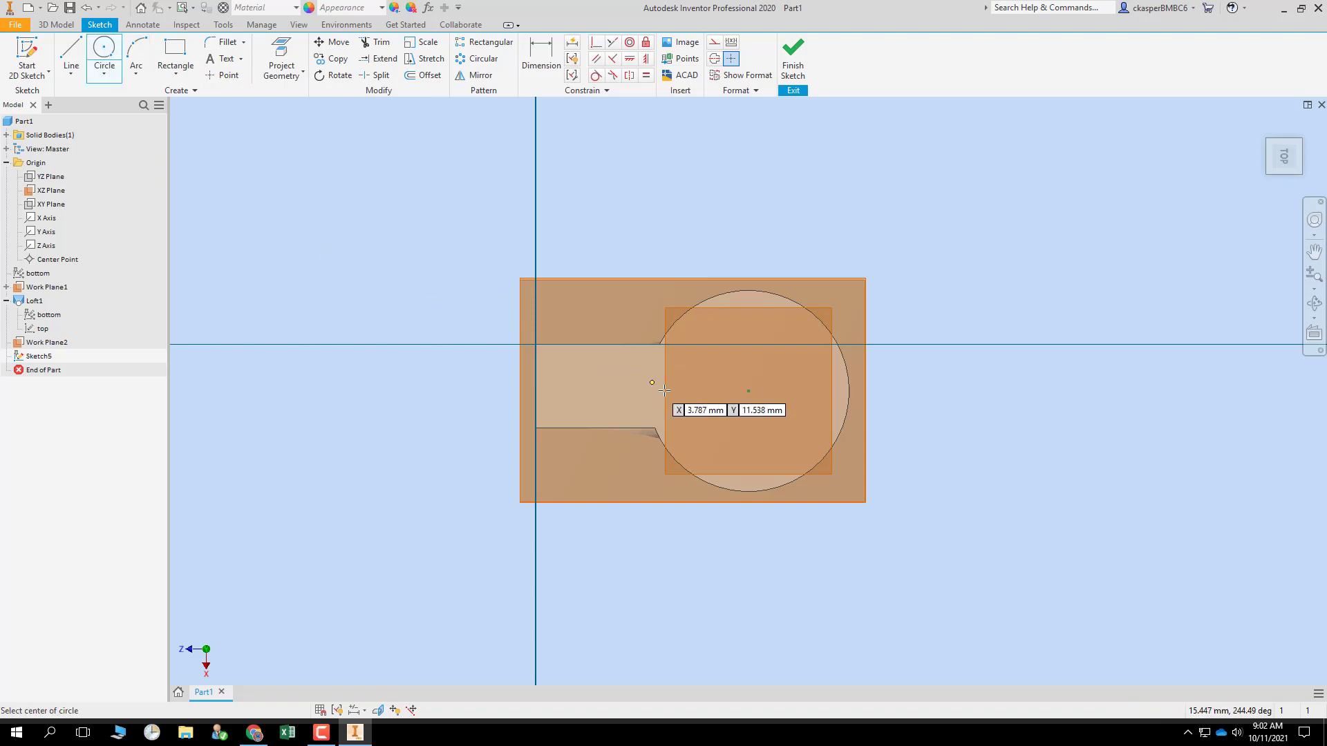
left_click(747, 391)
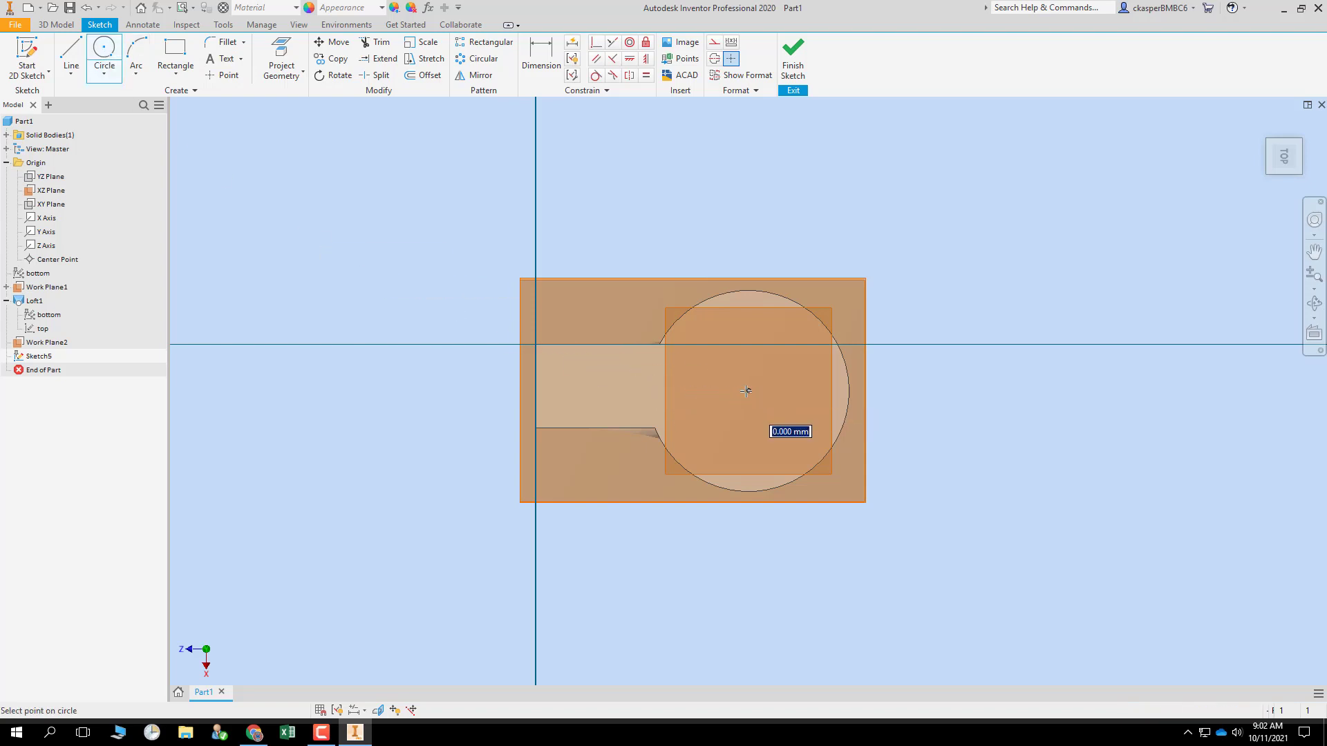
left_click(685, 382)
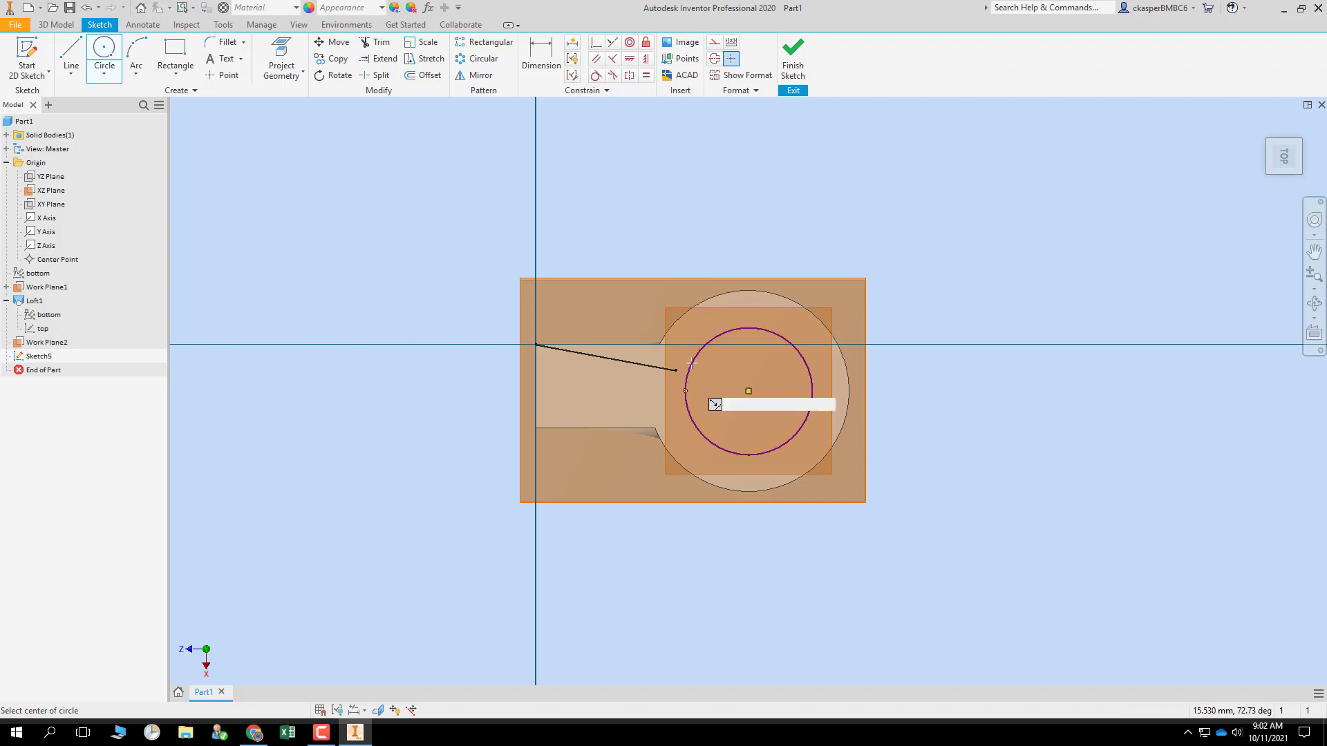
- Dimension the new circle's diameter to 12 mm and finish the sketch
left_click(541, 57)
left_click(713, 340)
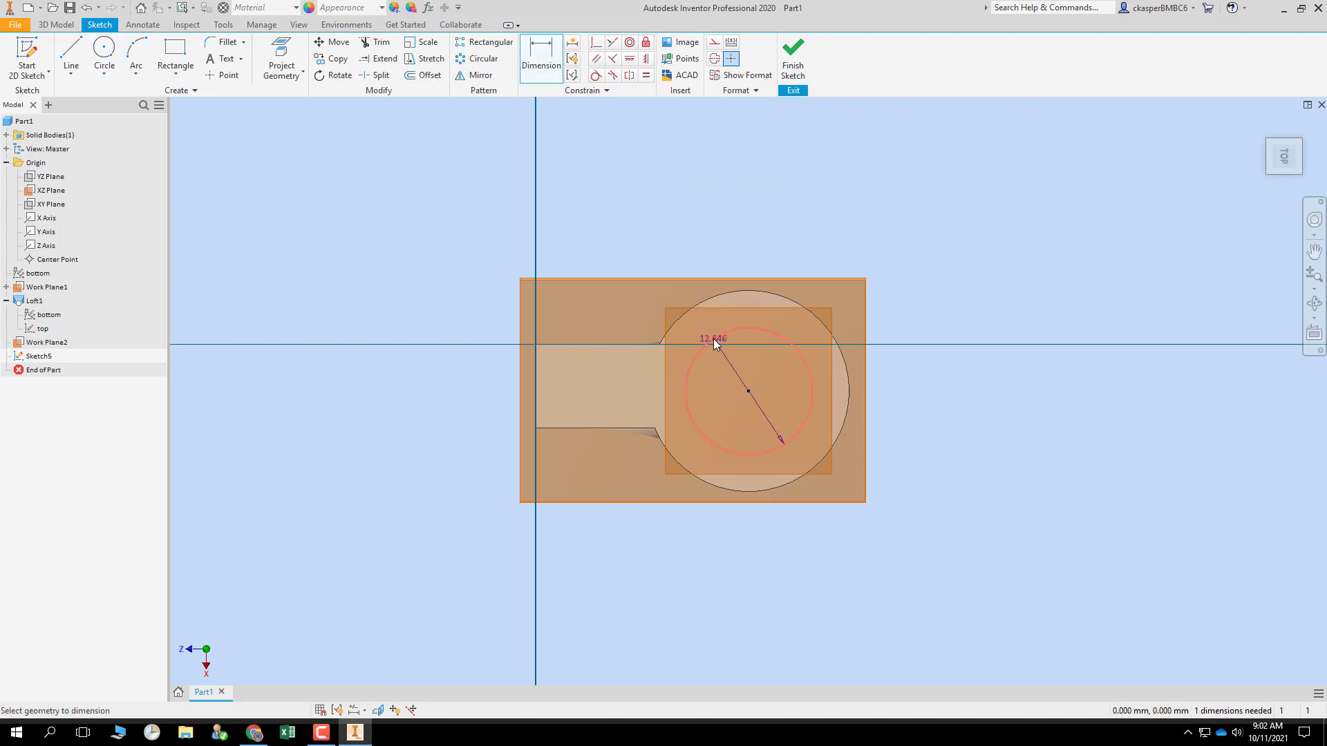
left_click(725, 368)
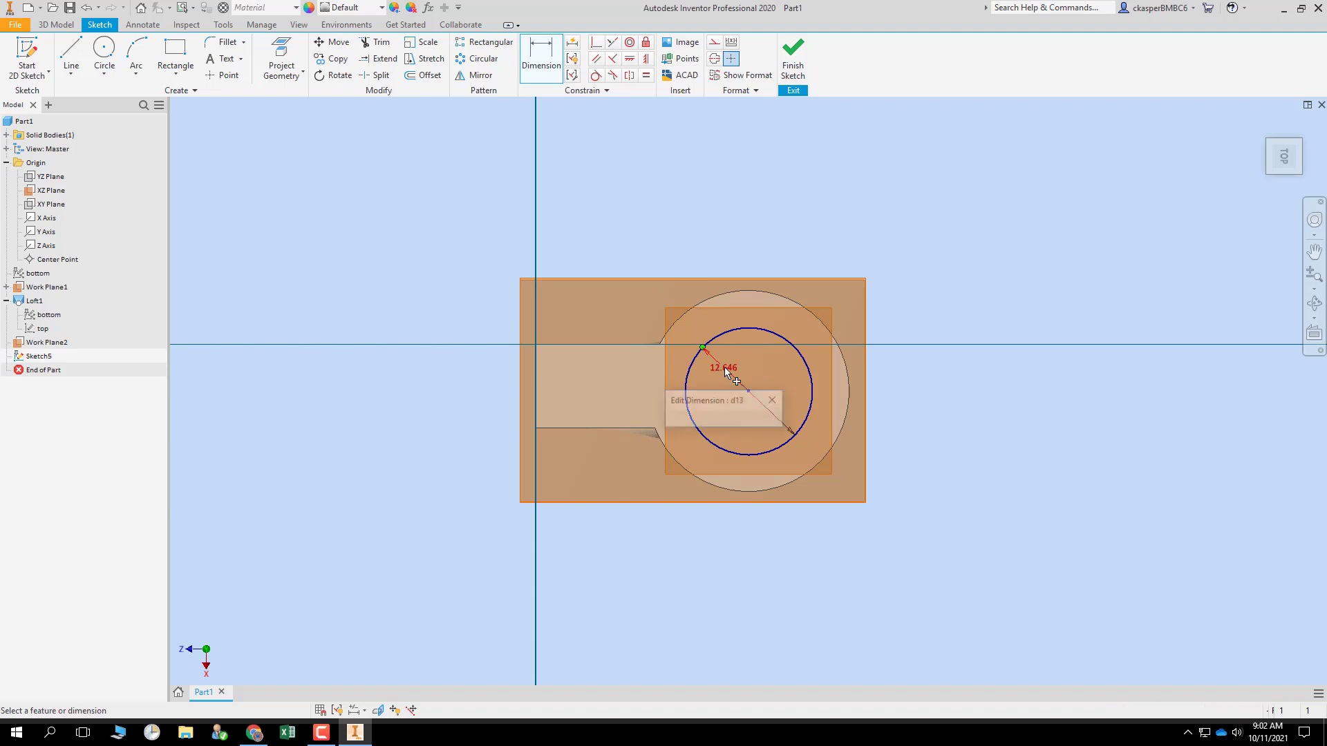
type("1")
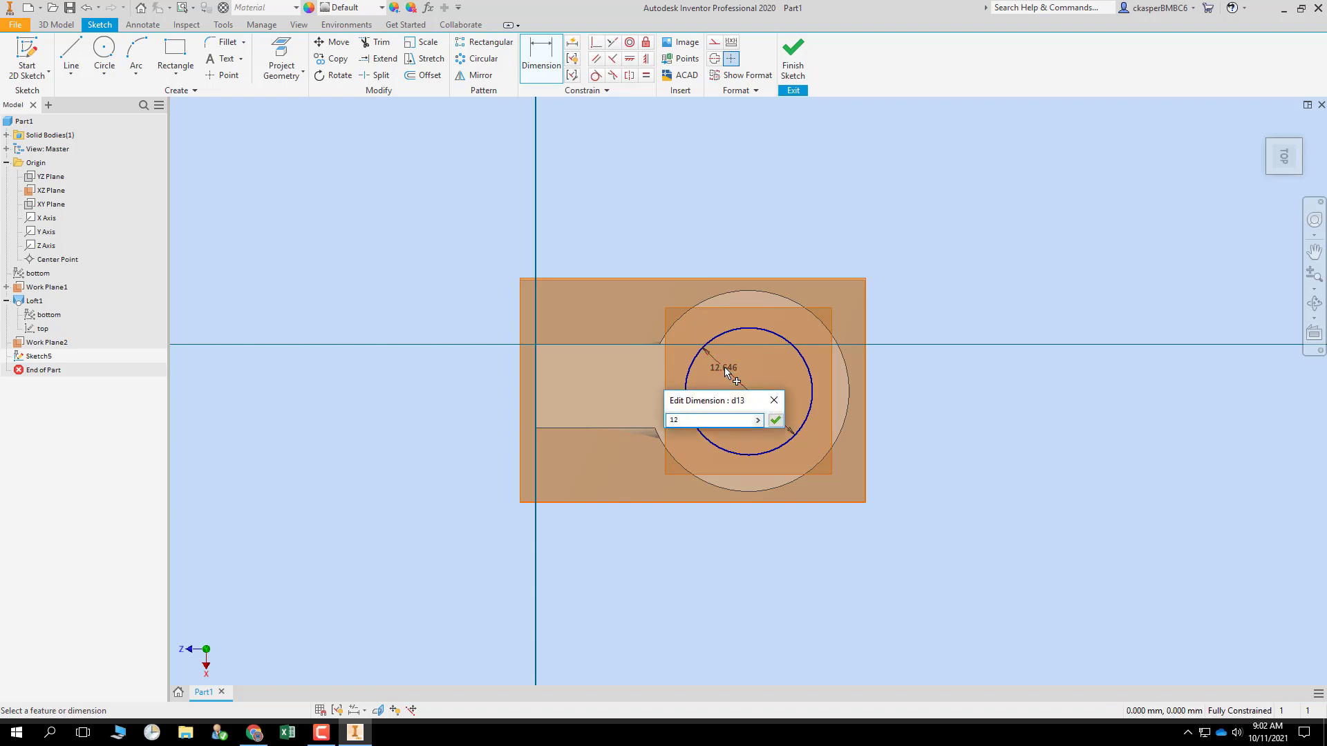
type("2")
key("Return")
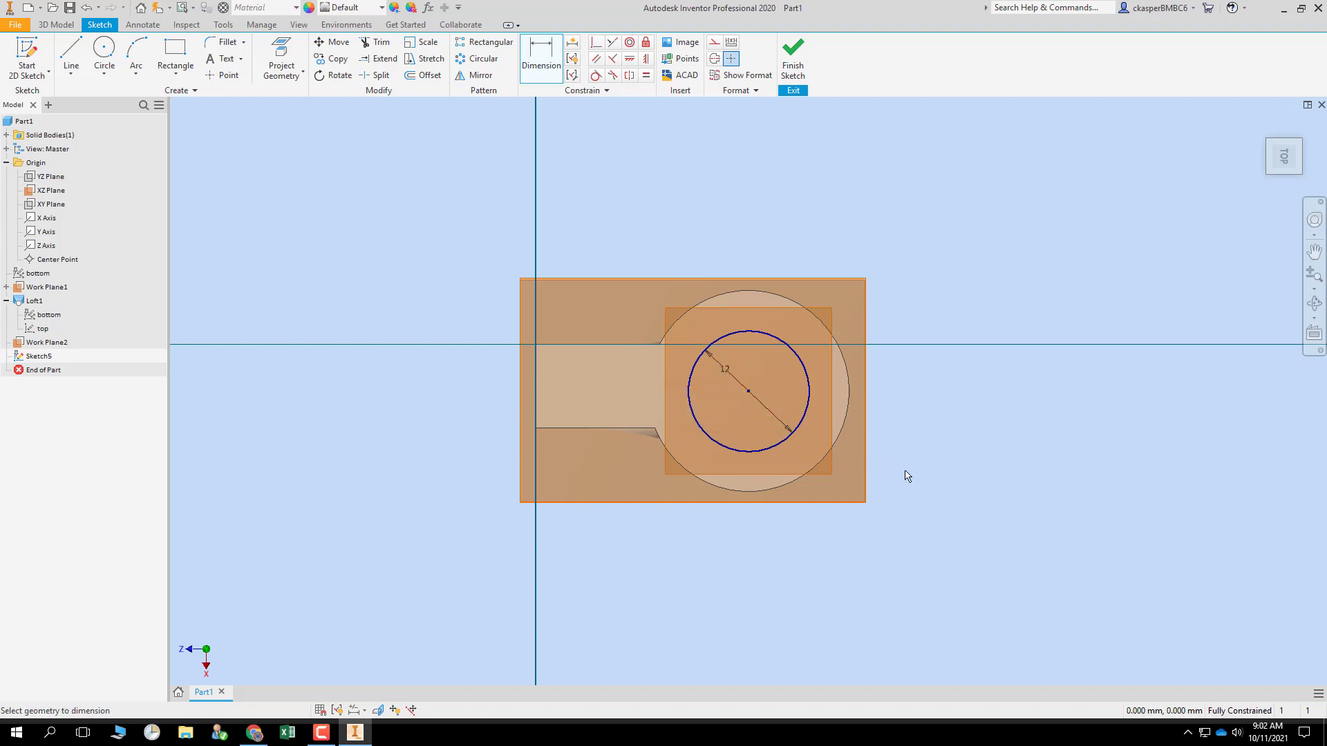
middle_click_drag(906, 474, 805, 264, "shift")
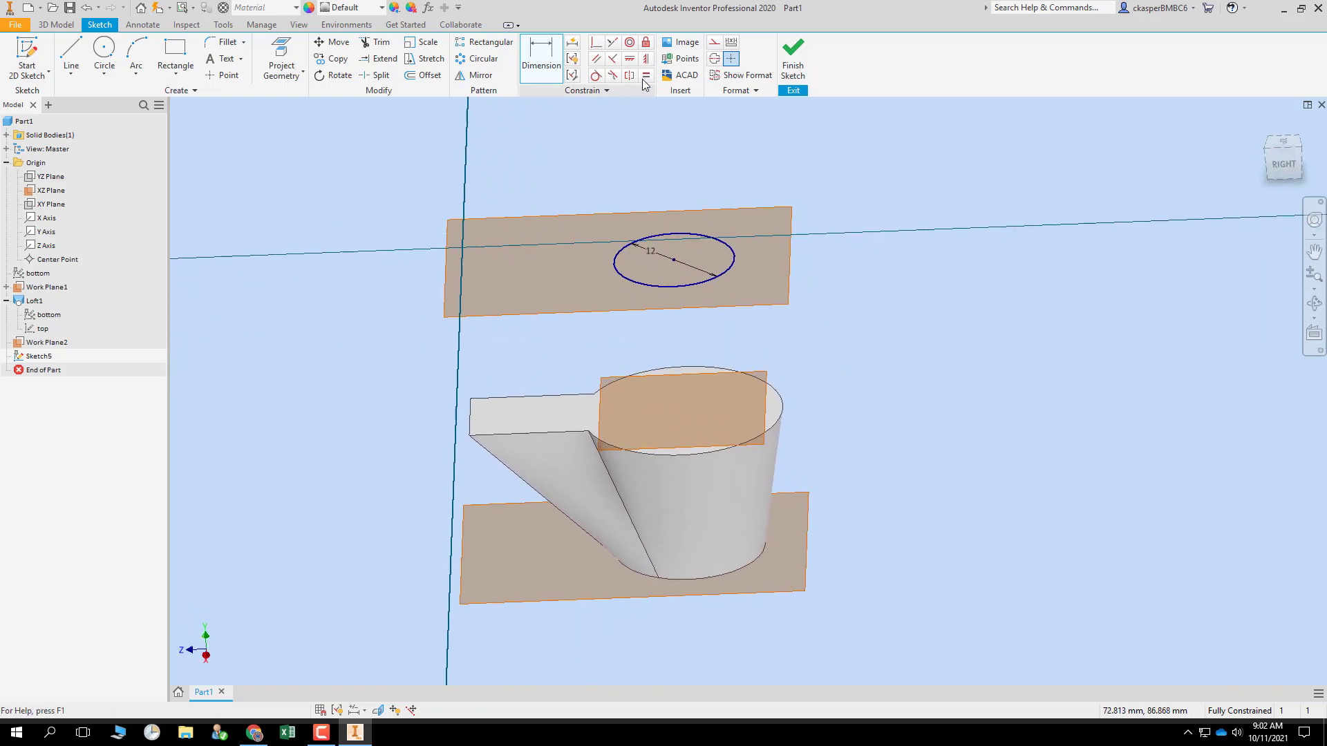
left_click(793, 58)
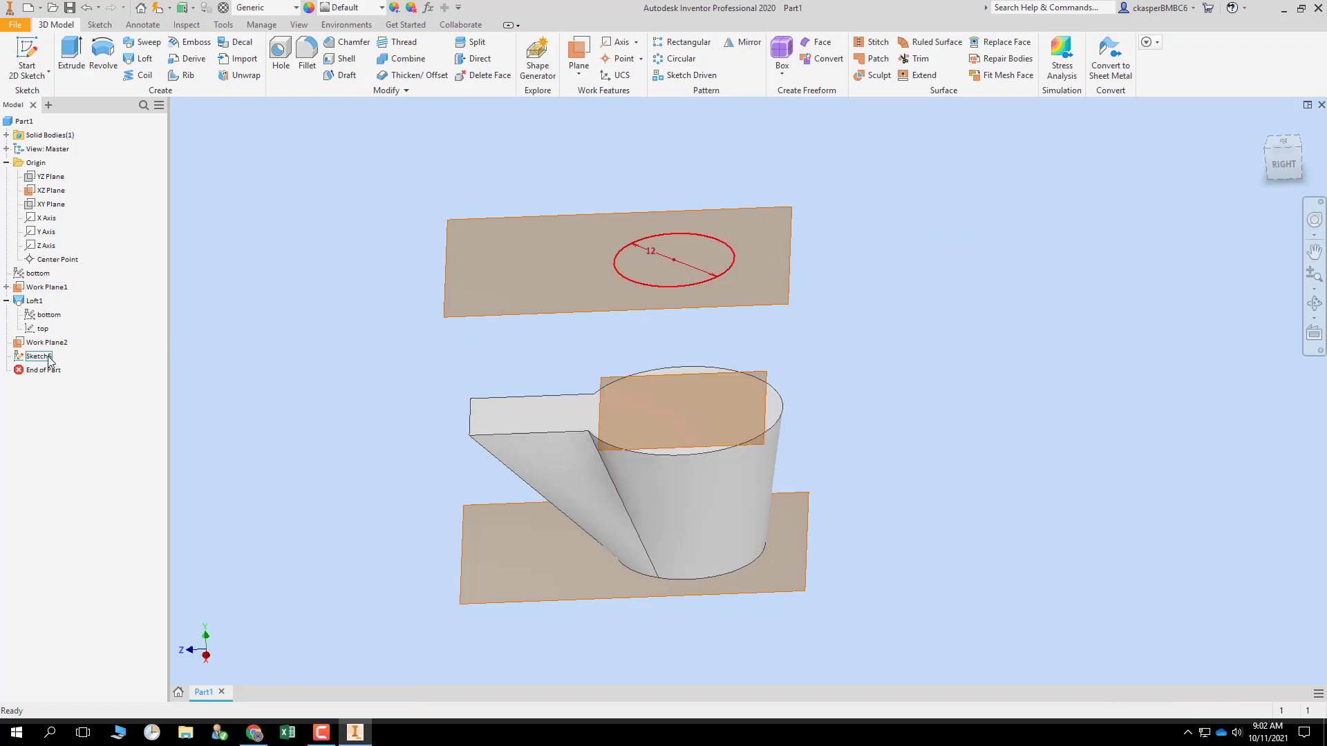
- Delete the existing loft feature while keeping its consumed sketches, dependent sketches and dependent work features
right_click(29, 302)
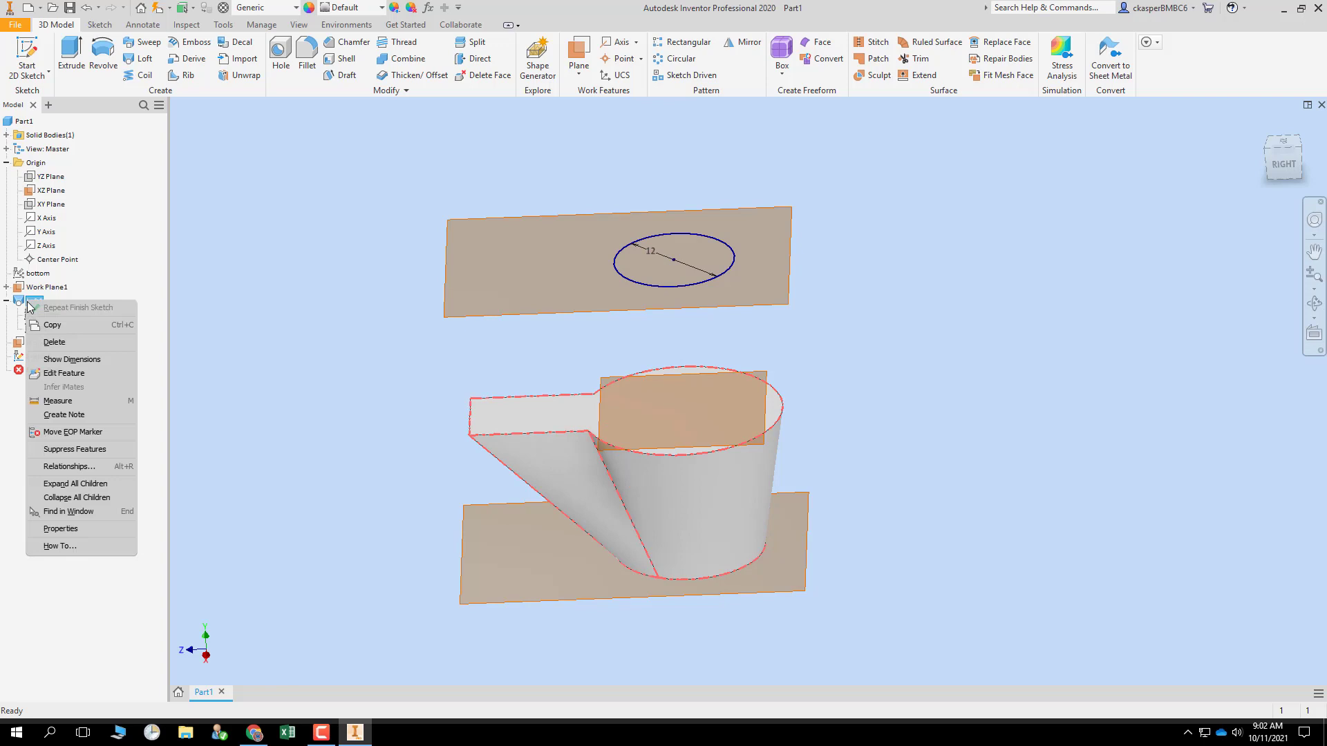
left_click(272, 320)
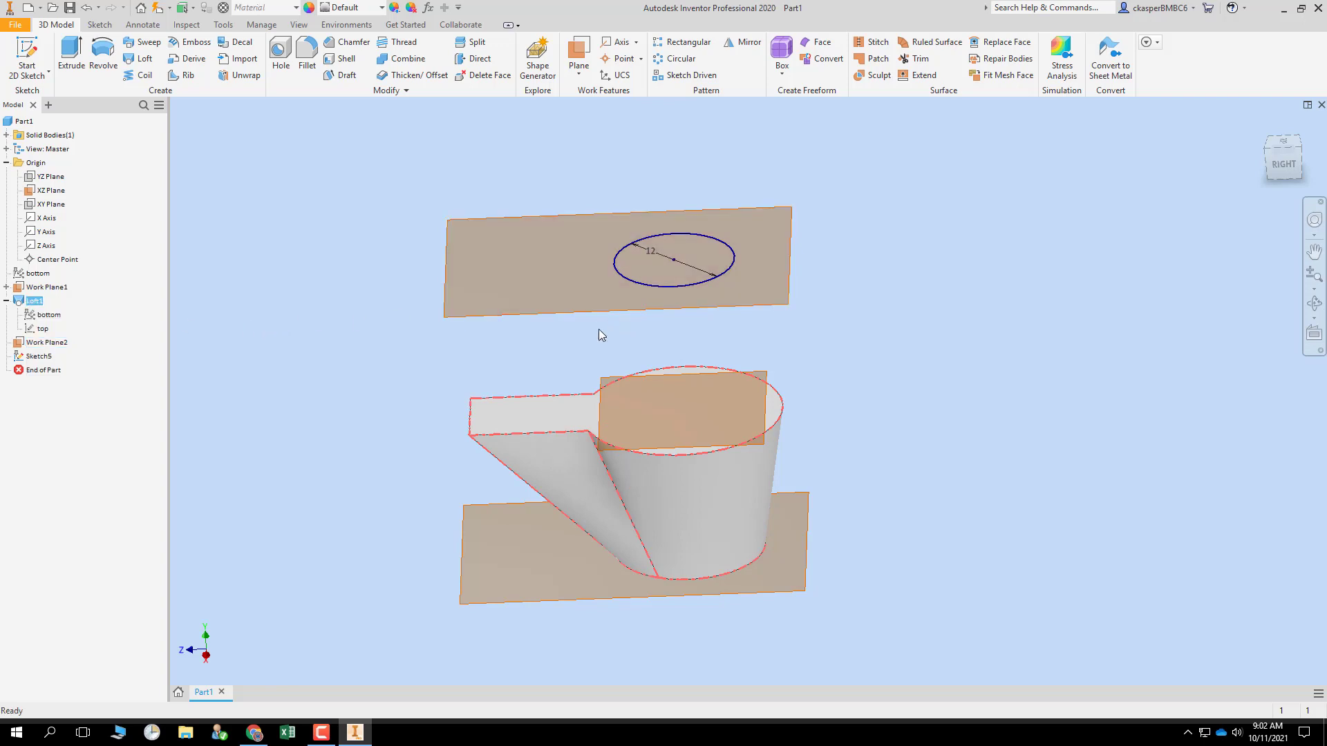
right_click(31, 303)
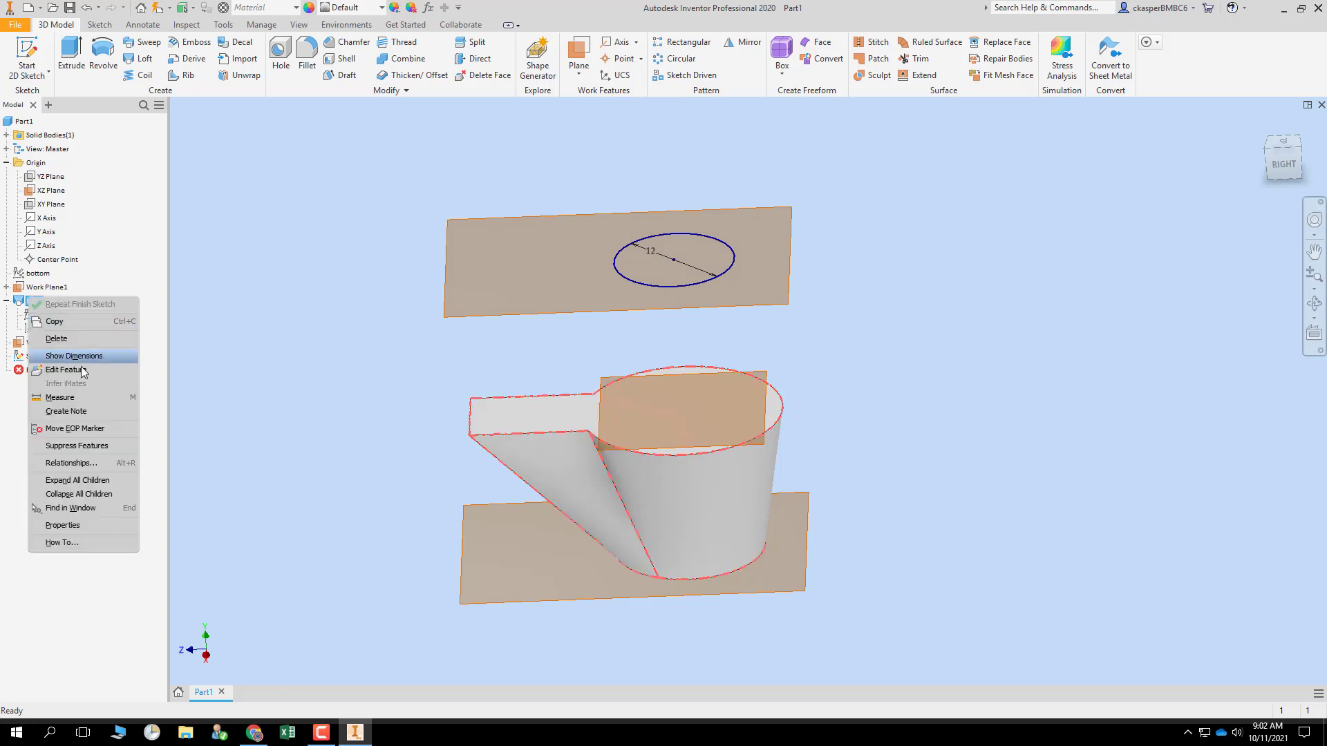
left_click(76, 338)
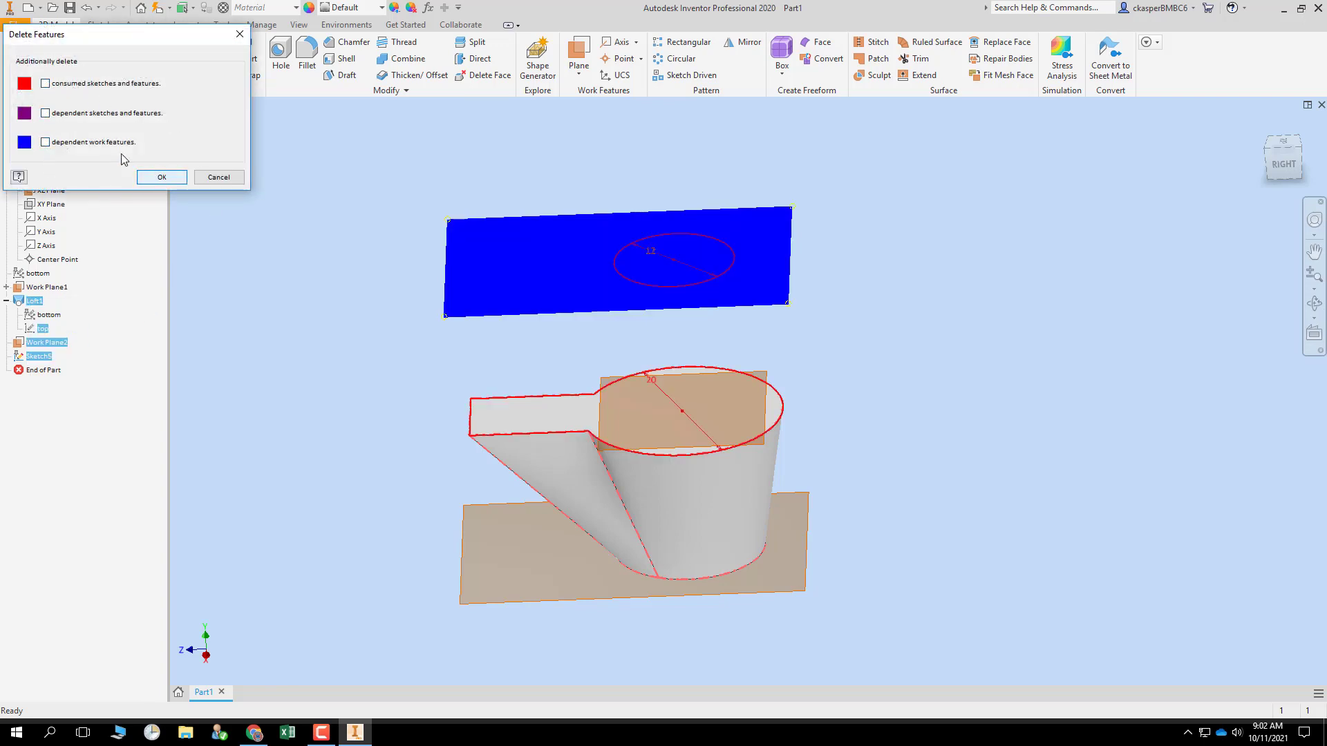
left_click(156, 177)
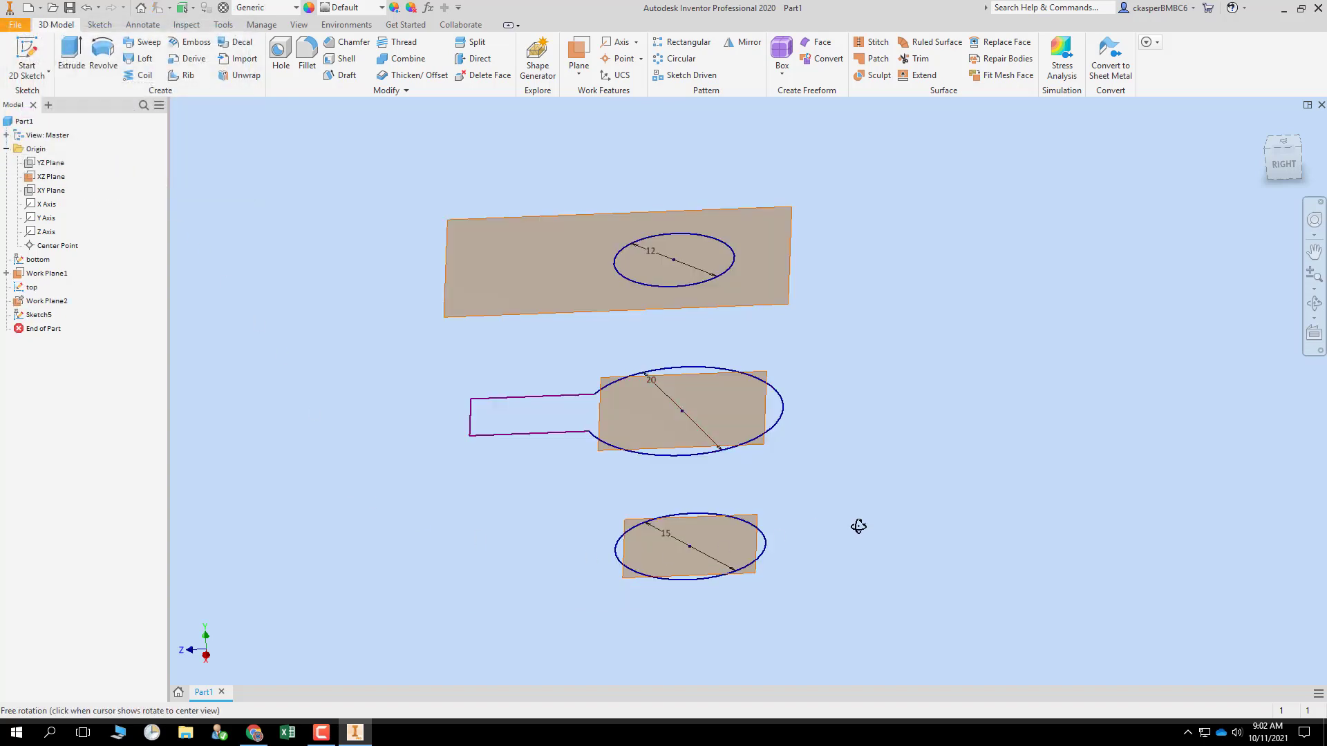
mouse_move(856, 524)
middle_mouse_down("shift")
mouse_move(906, 524)
mouse_move(915, 504)
mouse_move(877, 521)
middle_mouse_up("shift")
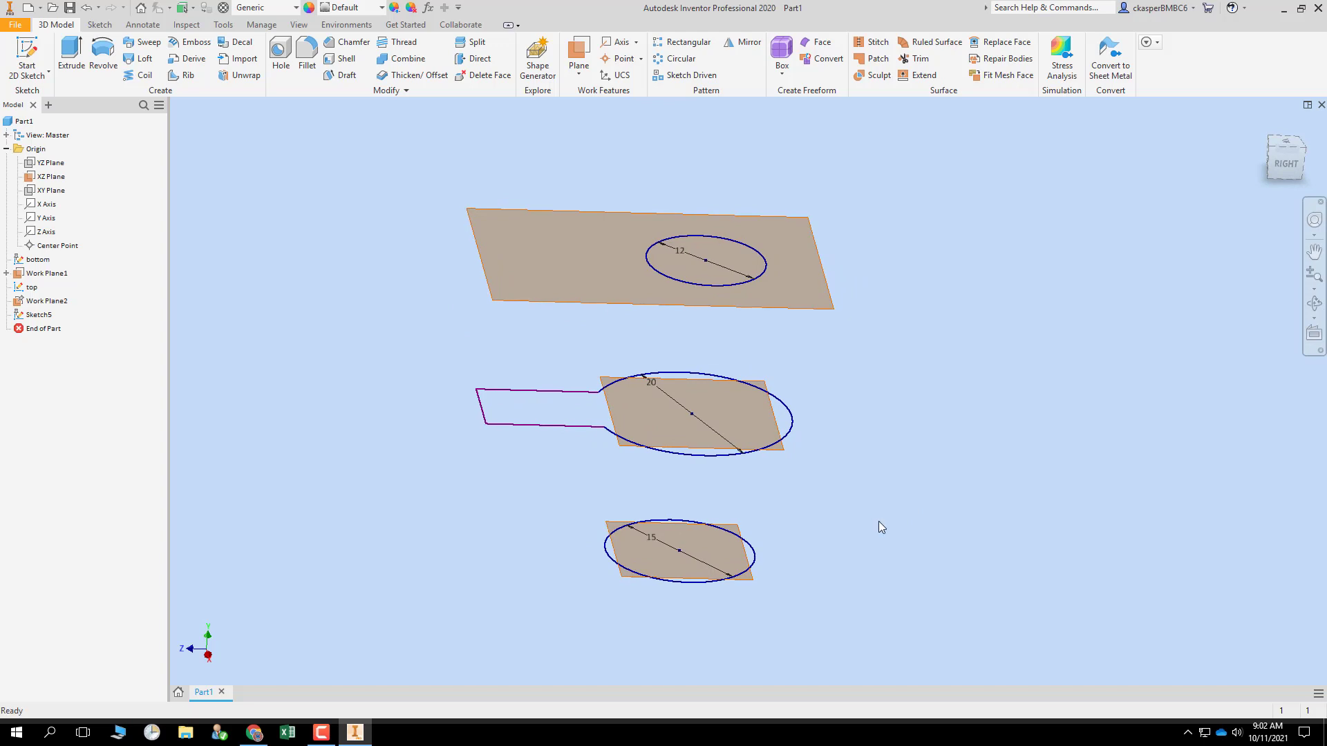
left_click(67, 330)
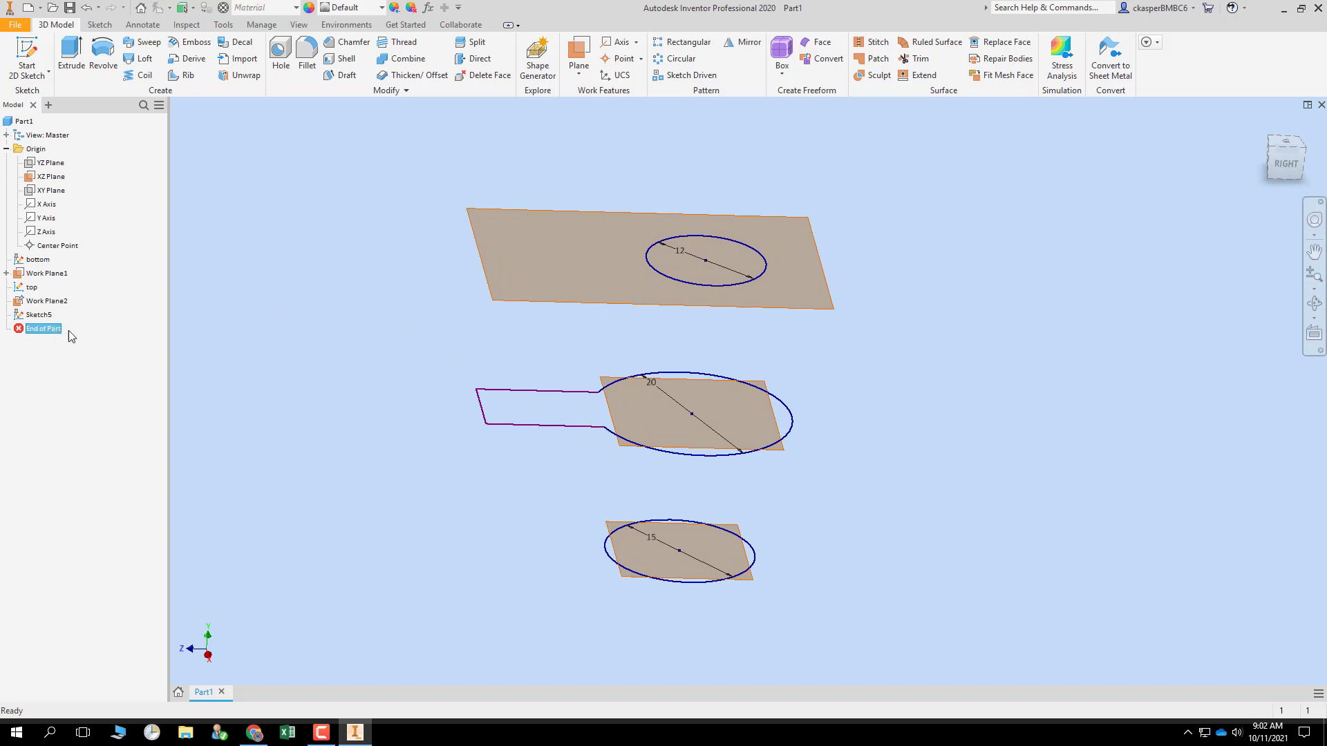
- Create a solid loft through three sections in order: the bottom circle, the keyhole-shaped top sketch and the 12 mm circle on the highest plane
left_click(141, 58)
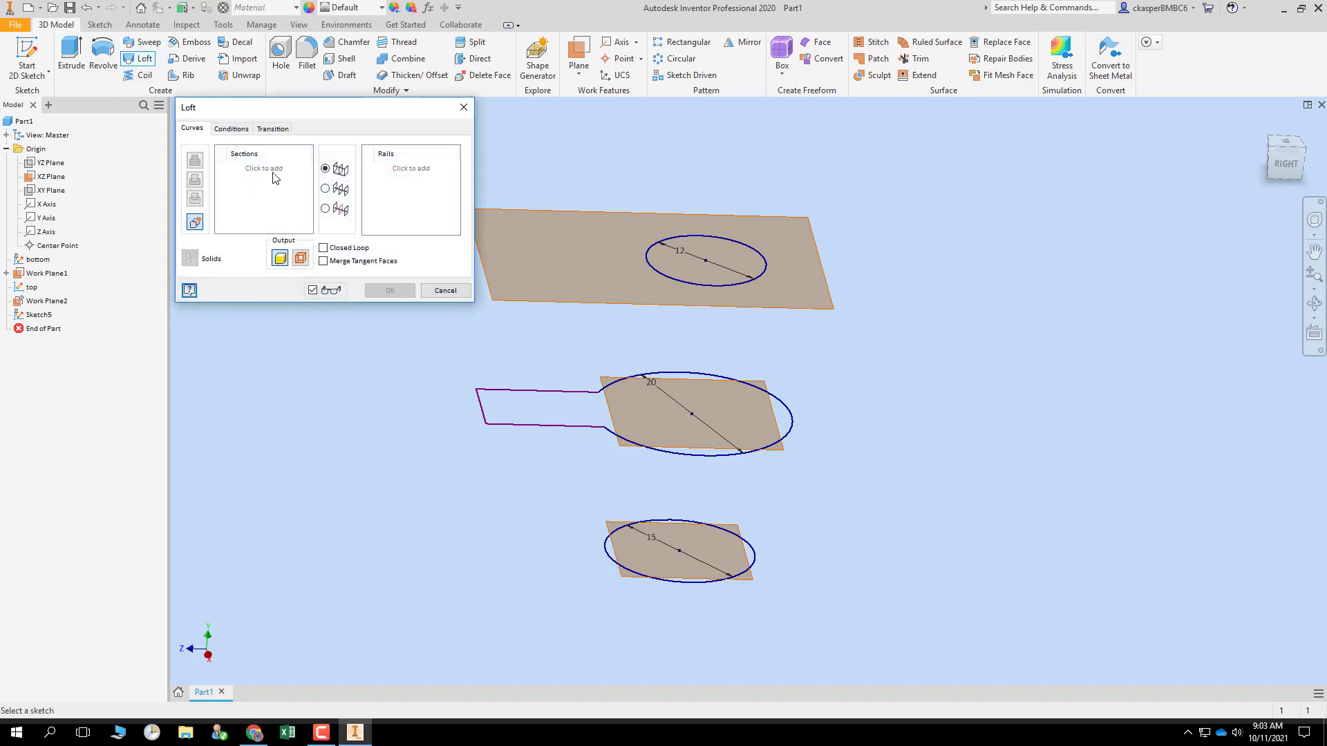
left_click(275, 169)
left_click(655, 579)
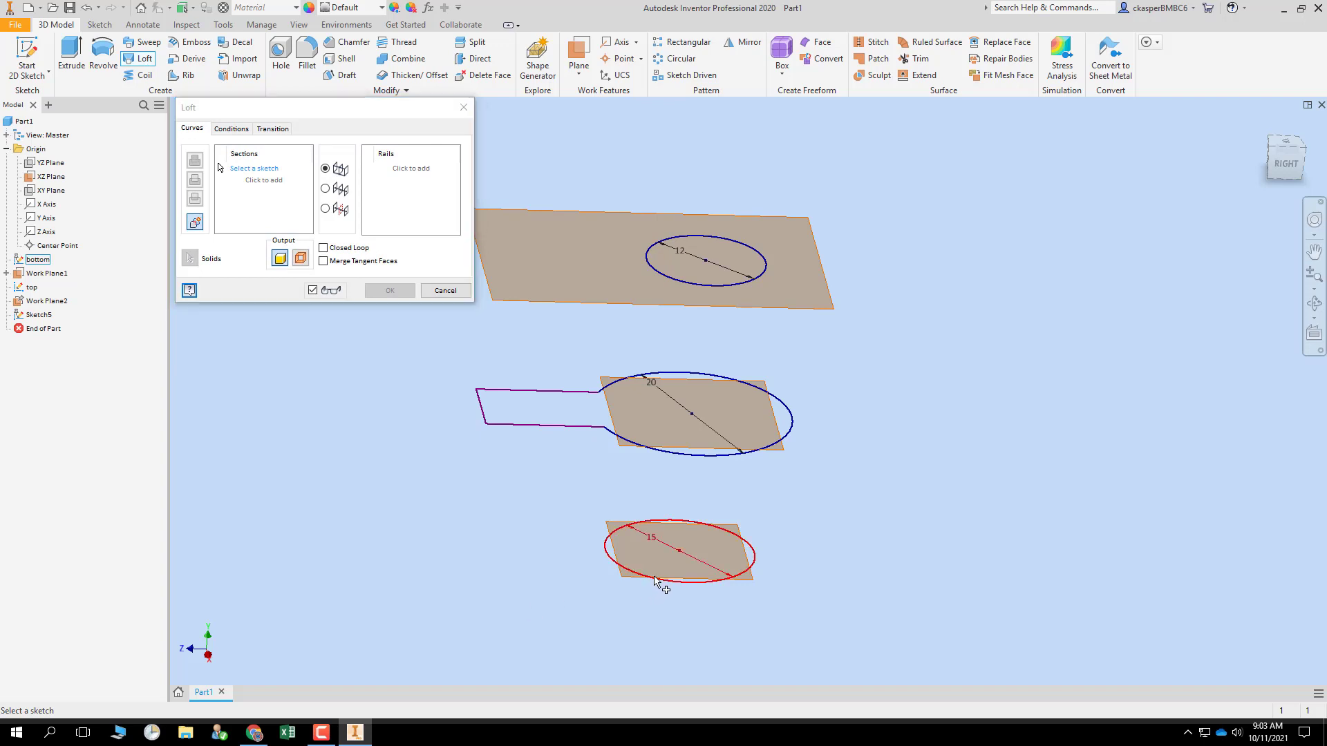
left_click(269, 181)
left_click(651, 451)
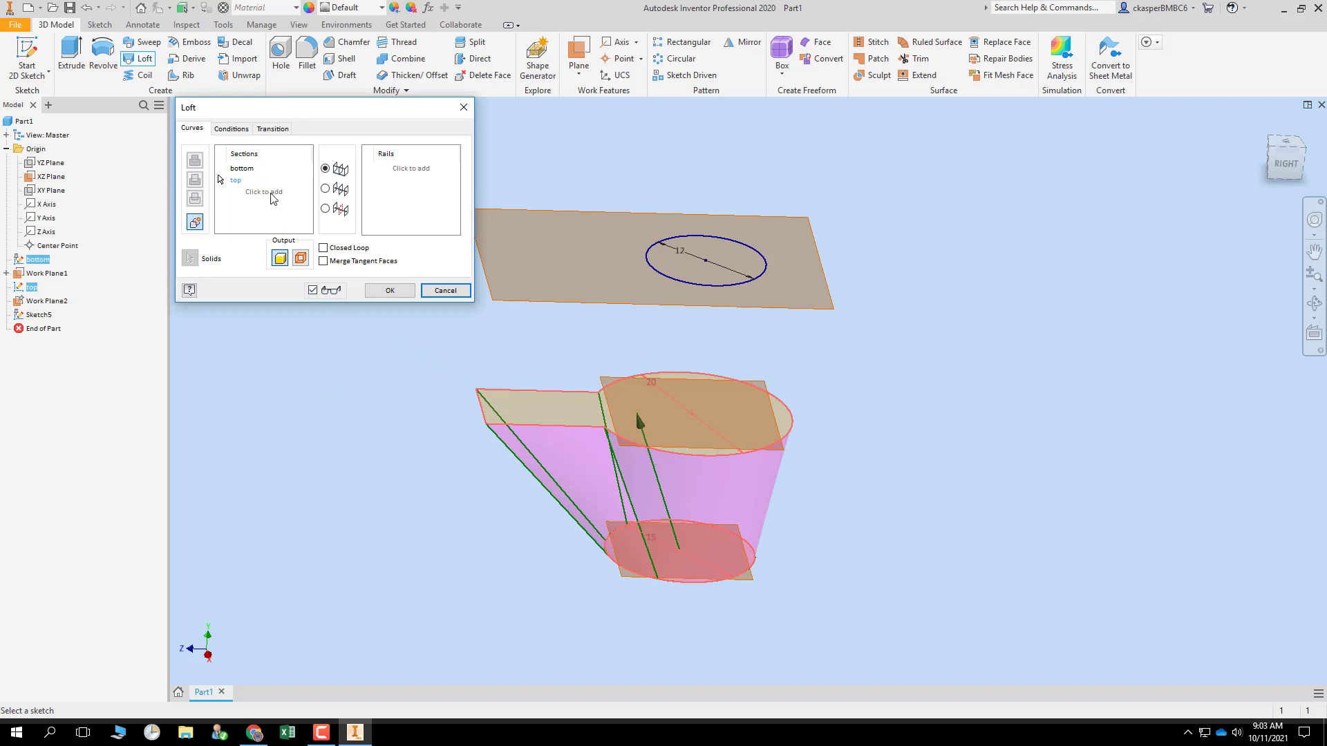
left_click(272, 197)
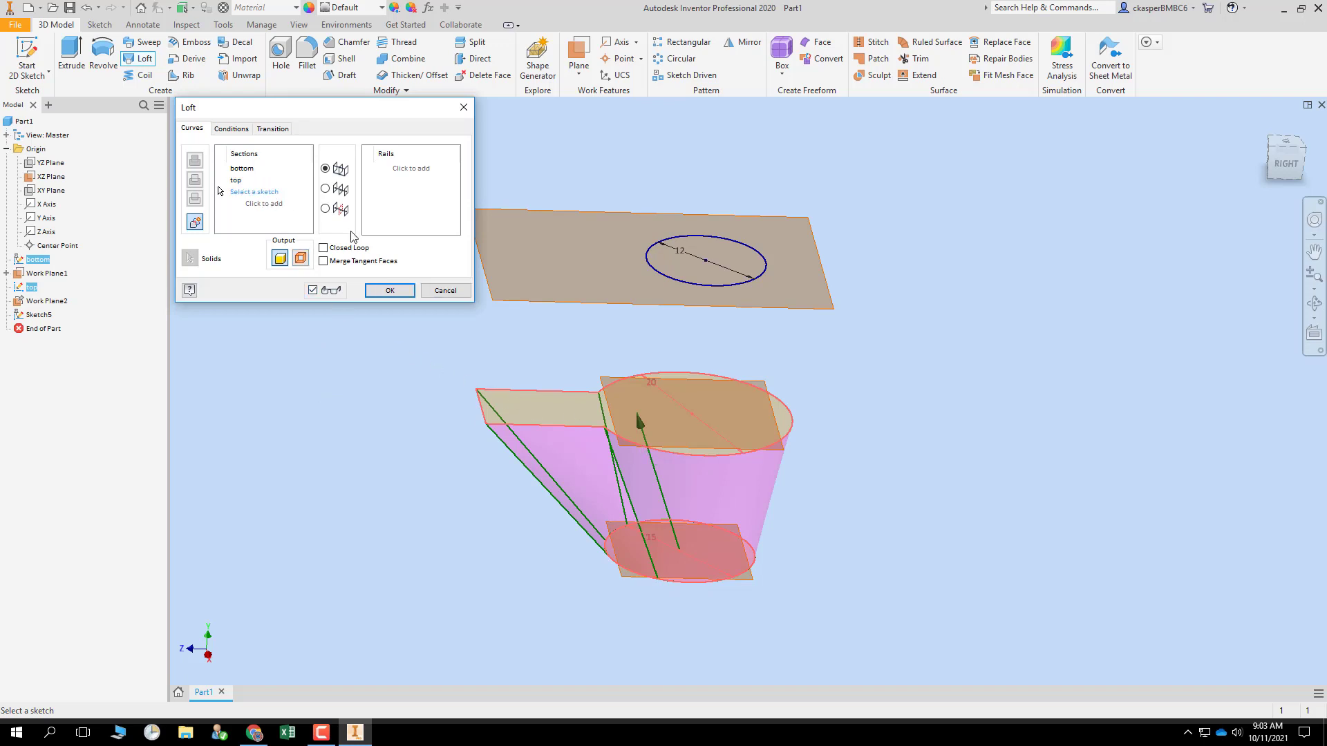
left_click(678, 285)
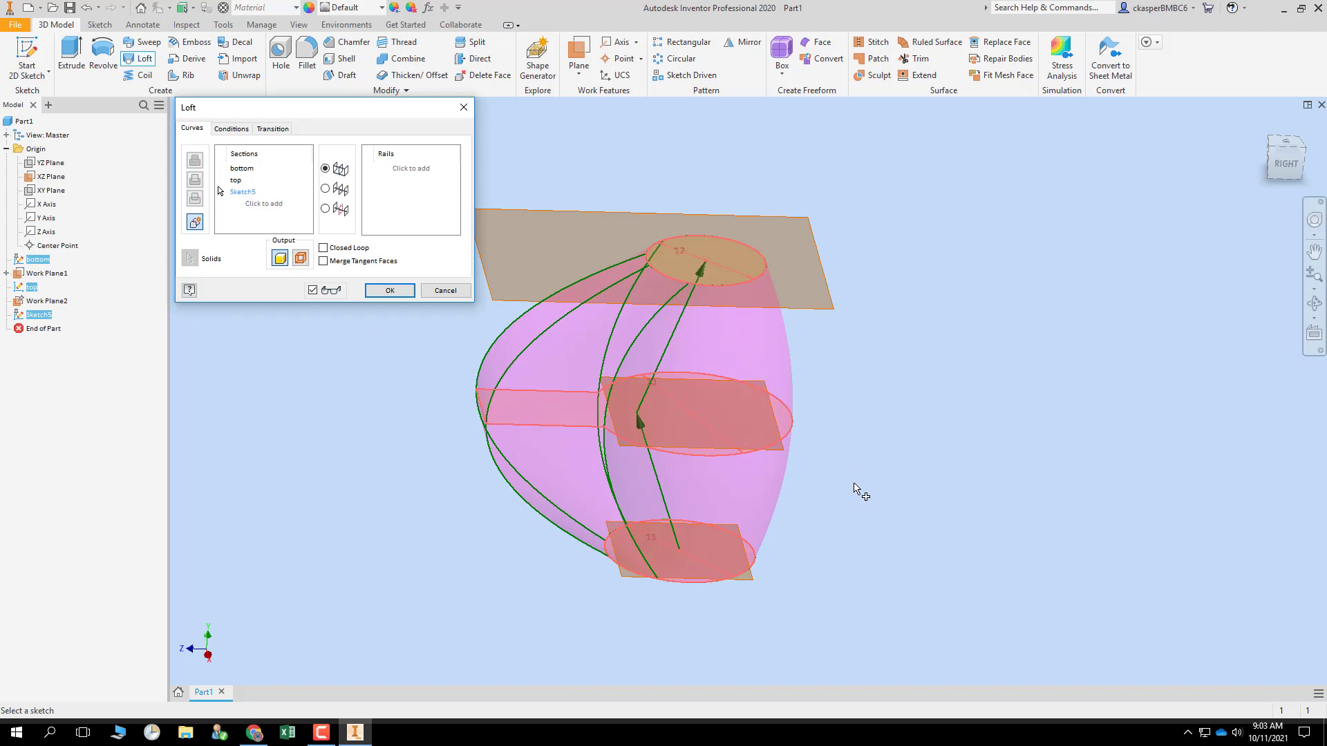
mouse_move(857, 491)
middle_mouse_down("shift")
mouse_move(844, 433)
mouse_move(619, 444)
mouse_move(841, 453)
mouse_move(832, 492)
mouse_move(852, 453)
mouse_move(848, 468)
middle_mouse_up("shift")
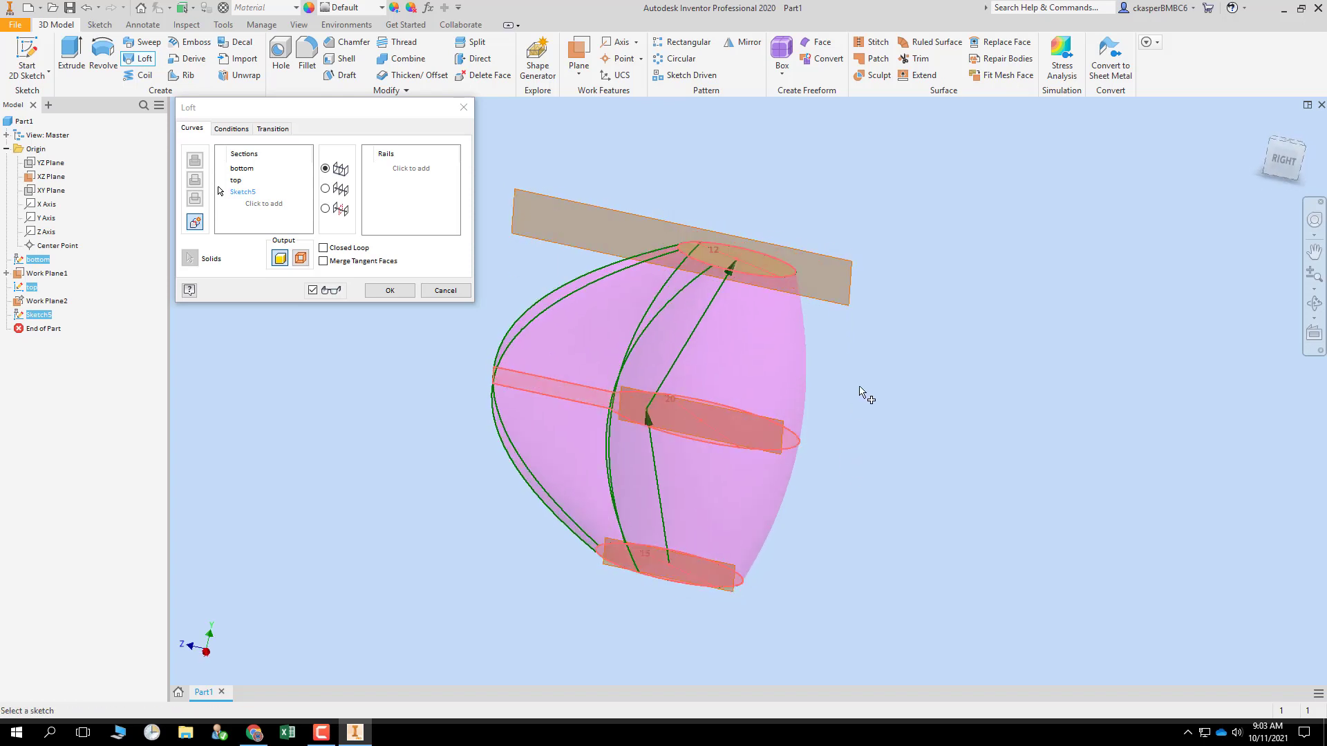
mouse_move(865, 391)
middle_mouse_down()
mouse_move(800, 484)
mouse_move(833, 426)
mouse_move(829, 438)
middle_mouse_up()
left_click(390, 291)
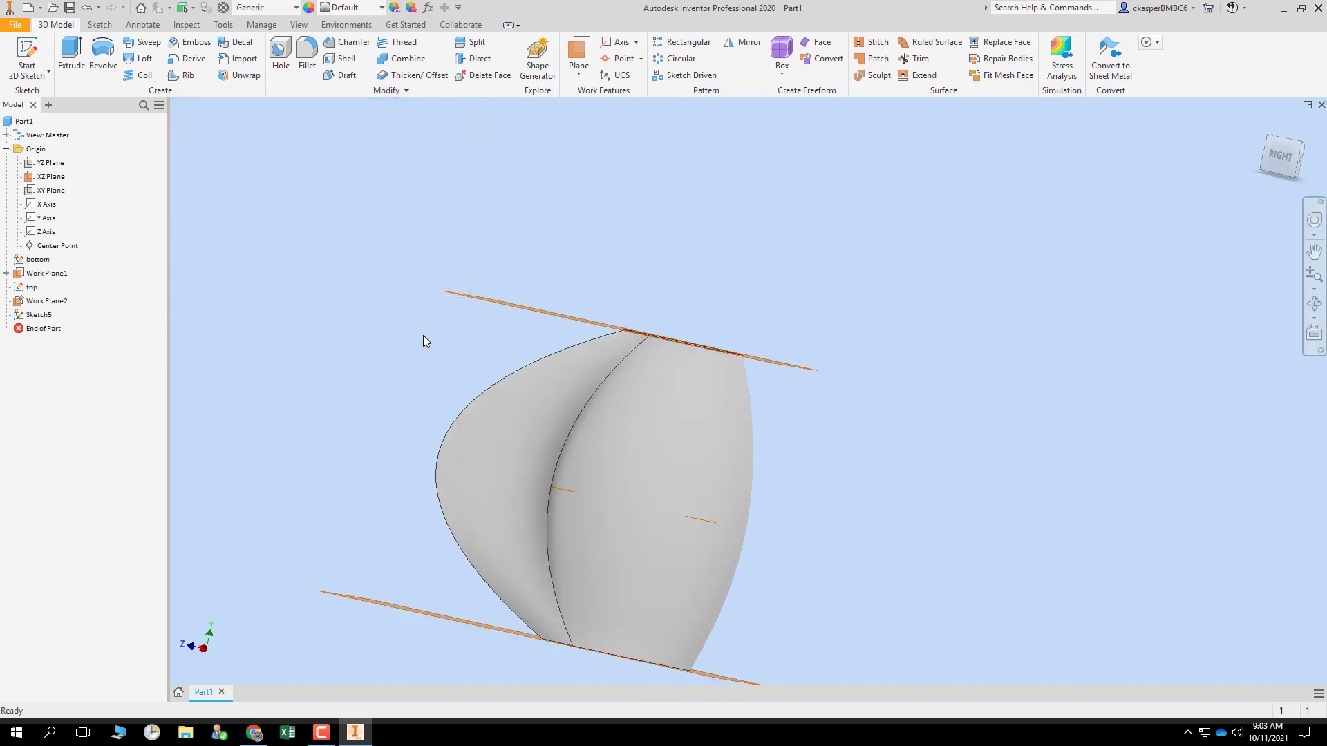
middle_click_drag(832, 472, 864, 461, "shift")
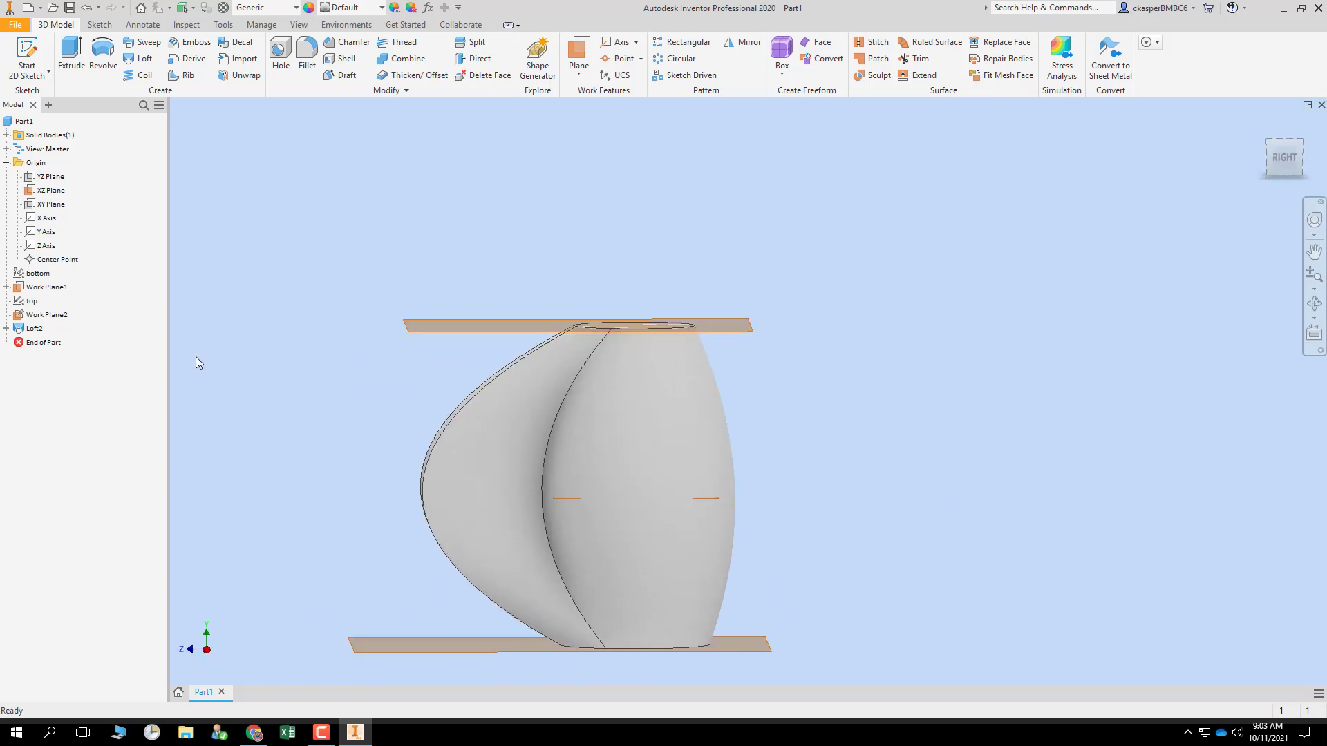
middle_click_drag(233, 349, 237, 367, "shift")
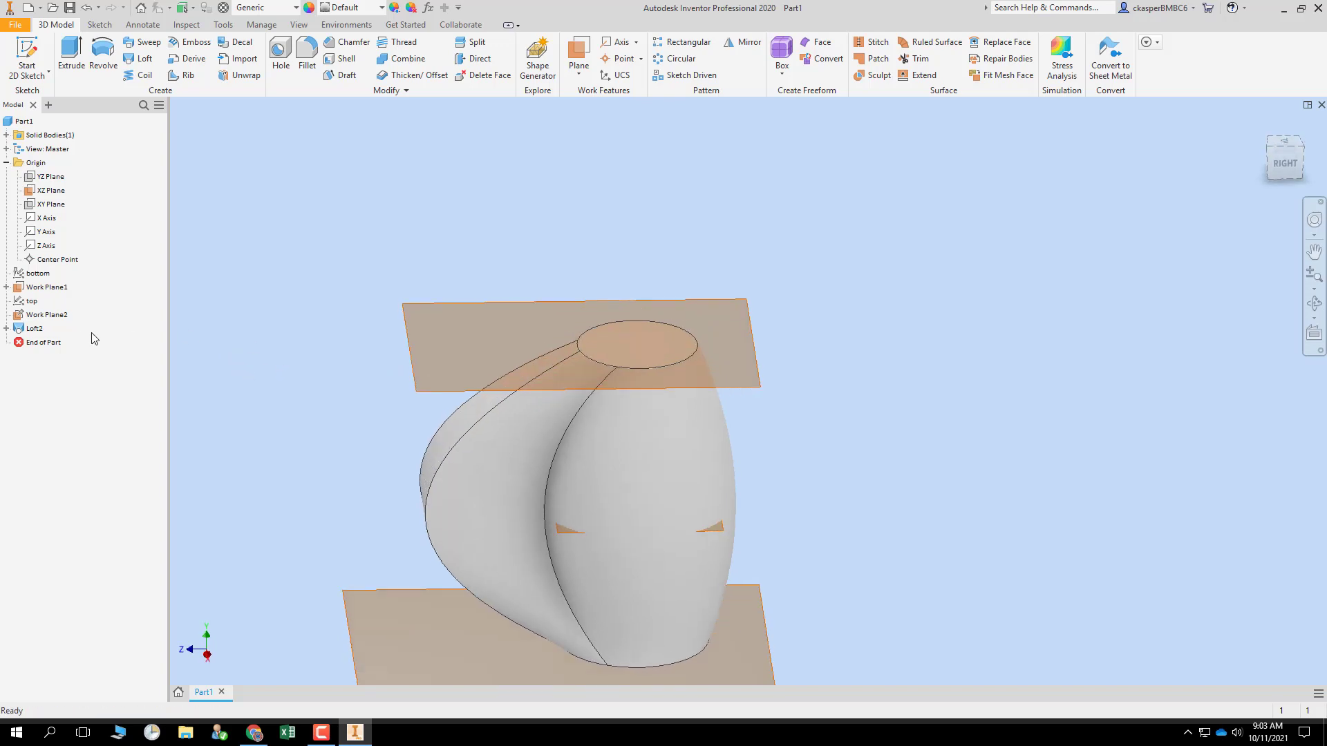
- Delete the three-section loft together with its consumed 12 mm circle sketch
right_click(34, 332)
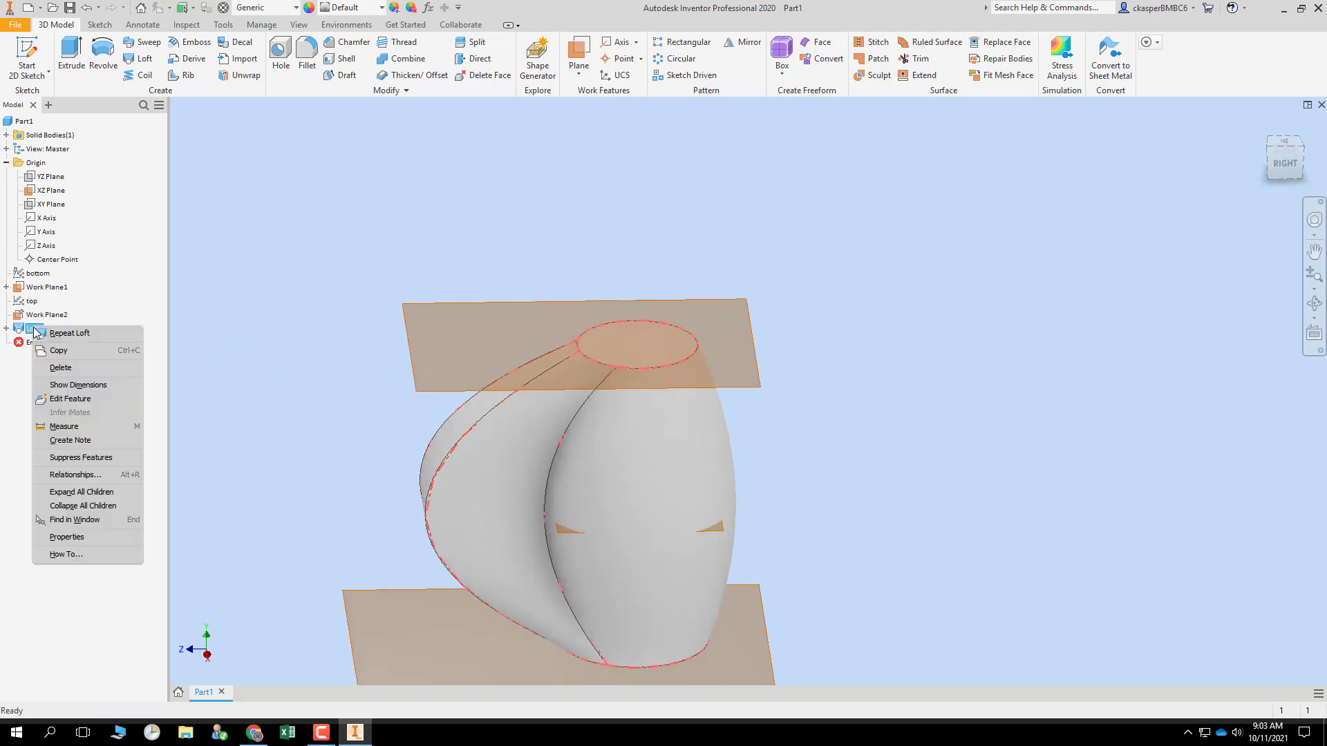
left_click(89, 373)
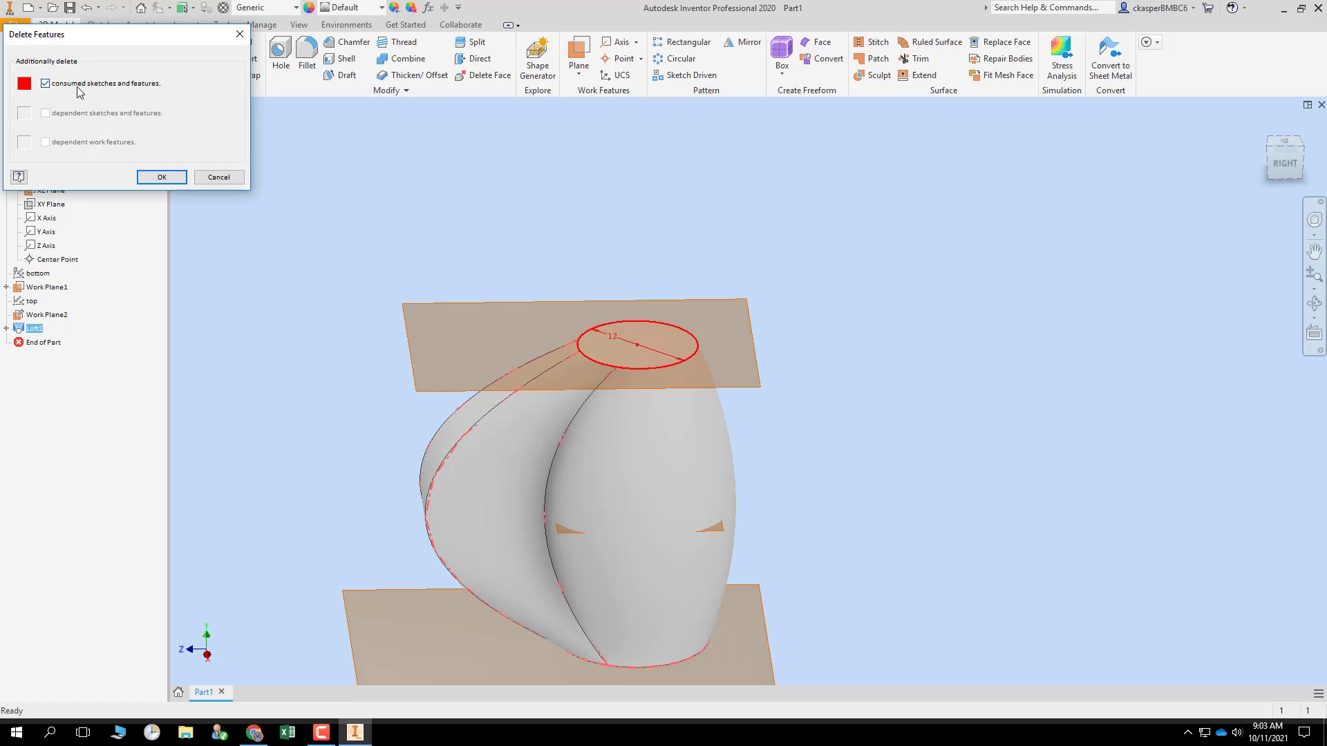
left_click(181, 181)
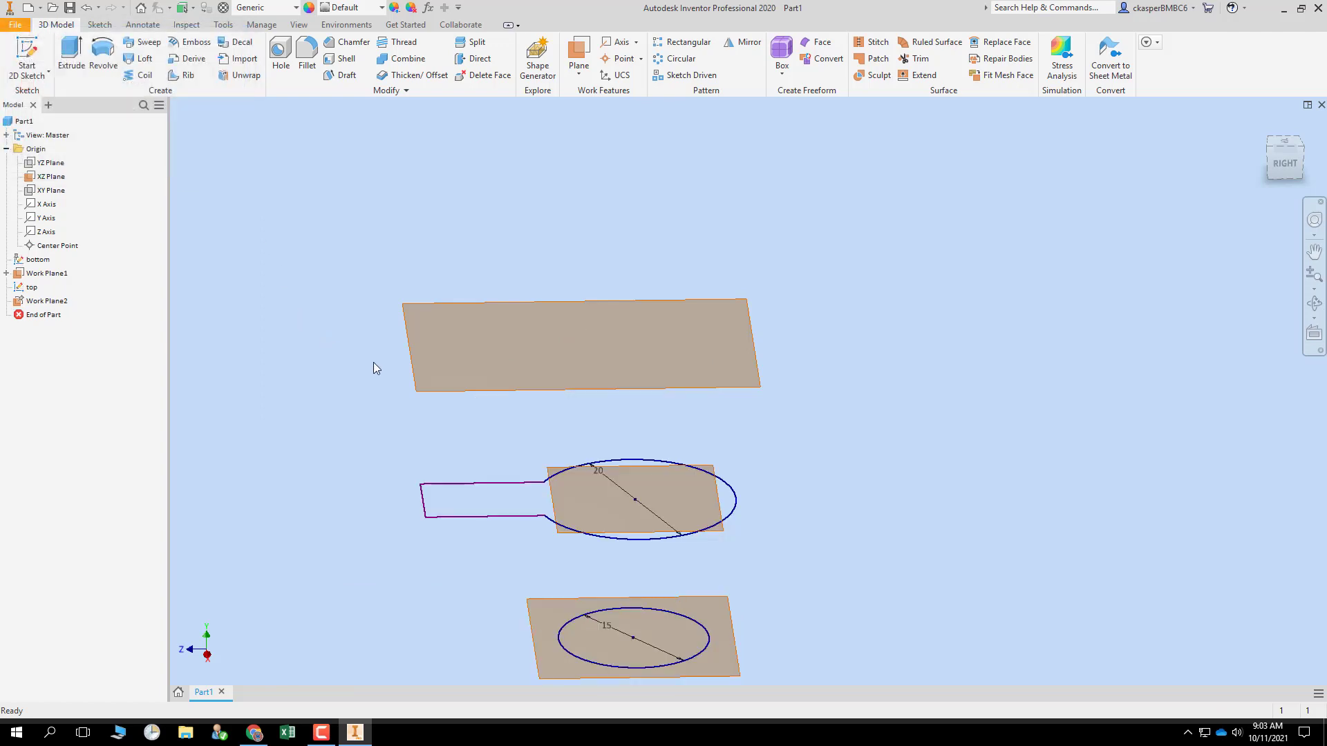
middle_click_drag(842, 436, 832, 352)
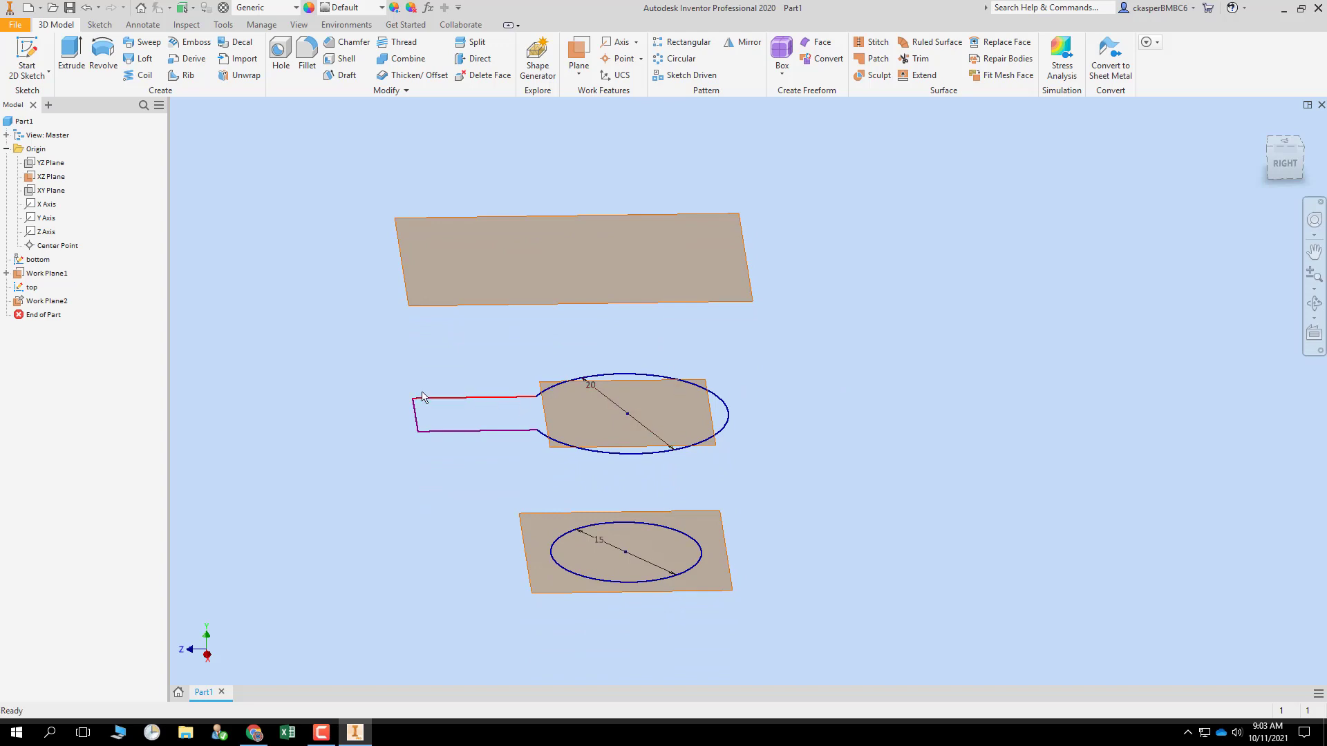
- Open the top sketch for editing and delete its entire keyhole-shaped outline
right_click(33, 291)
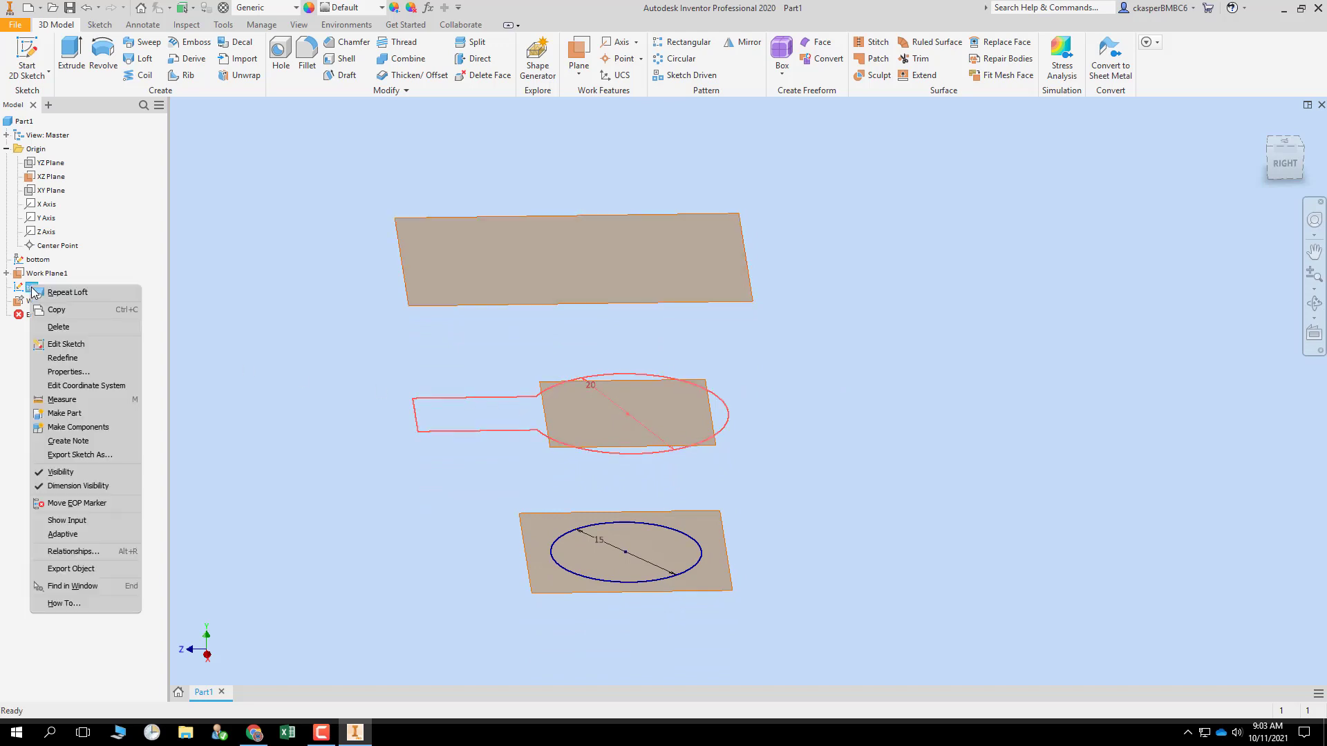
left_click(66, 344)
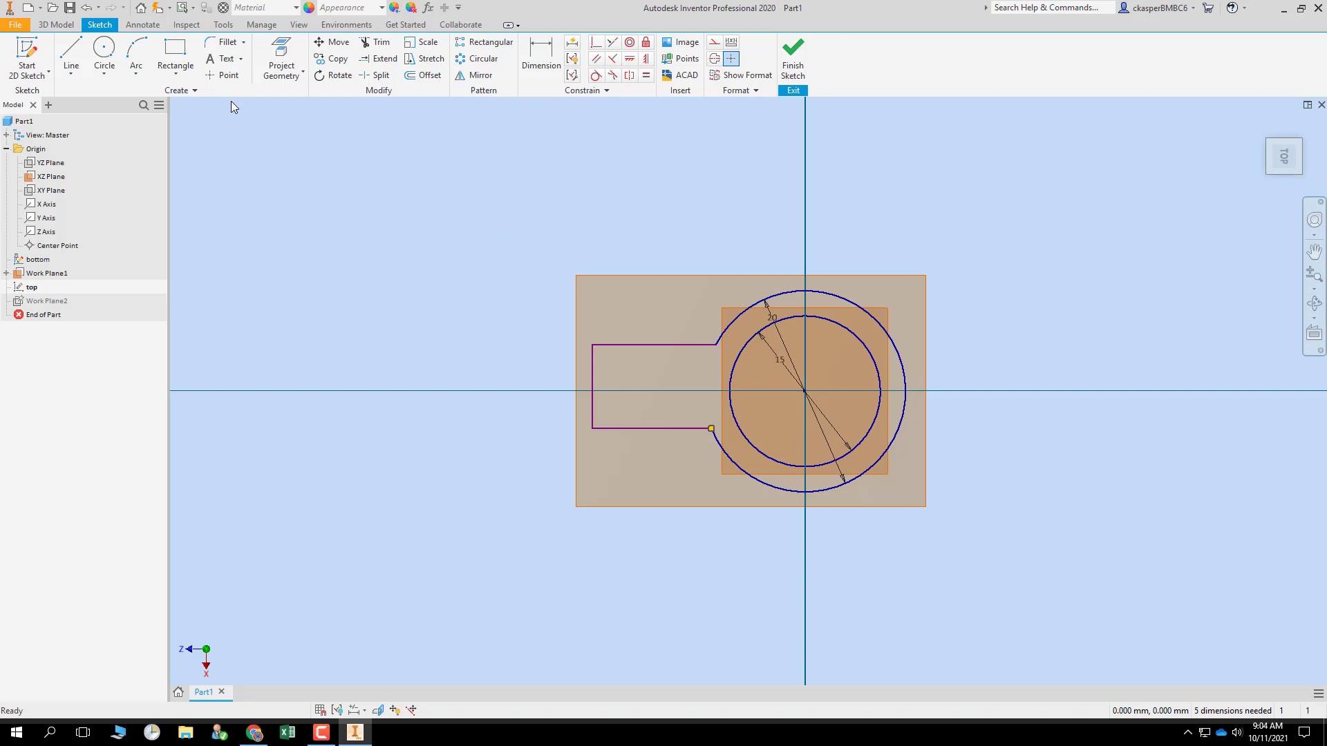
left_click_drag(570, 268, 993, 553)
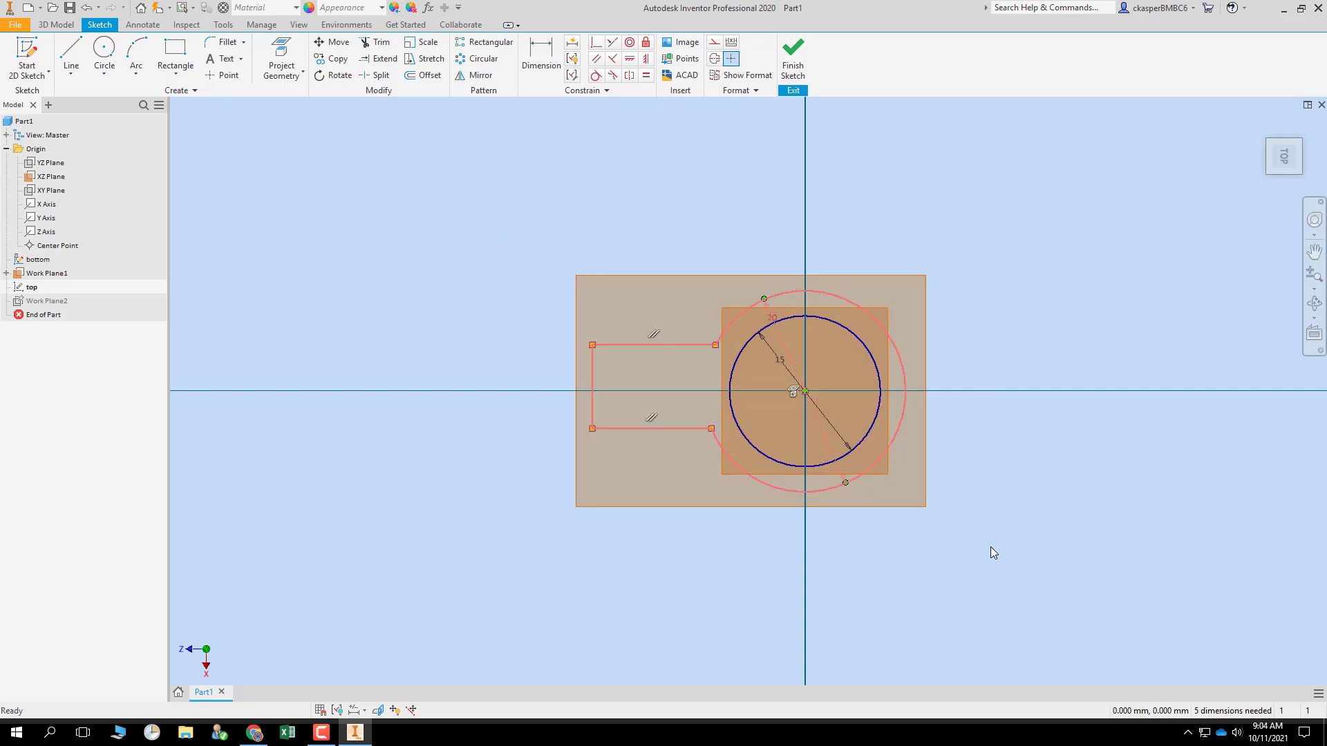
key("Delete")
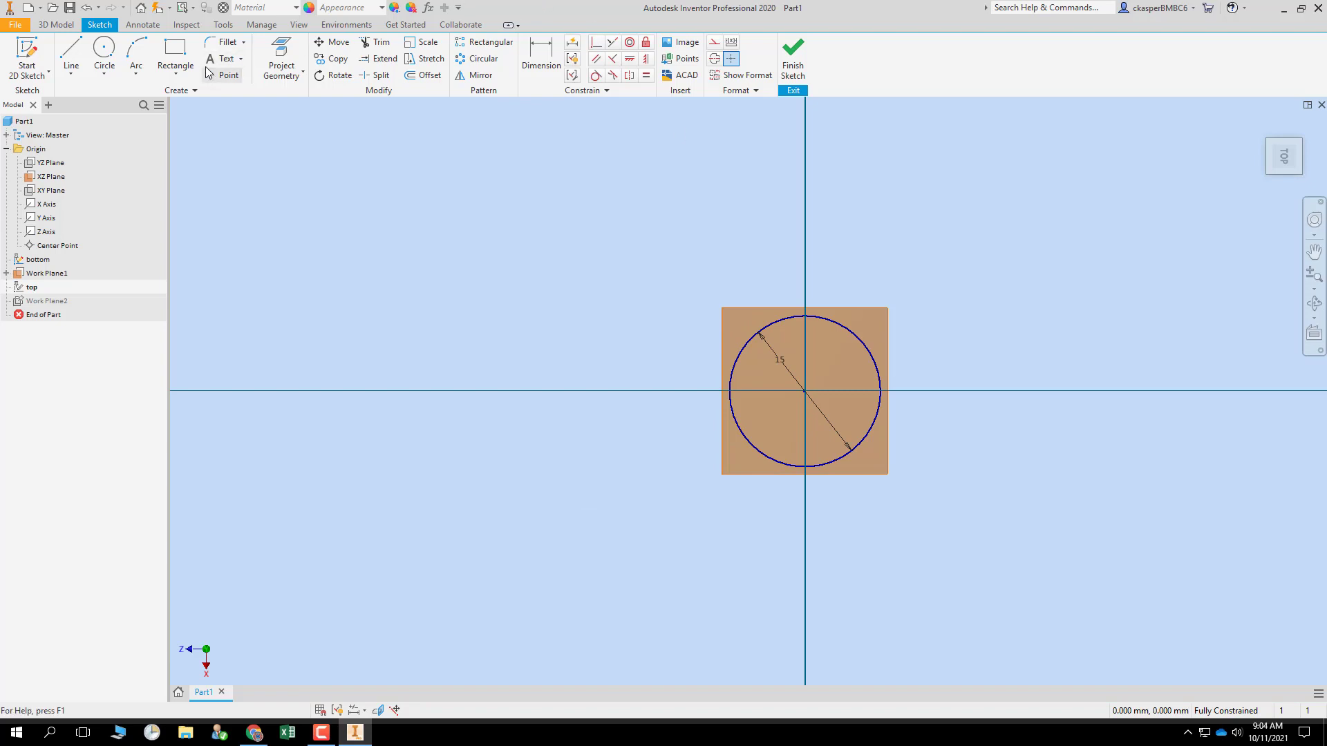
- Draw a circle about 15.6 mm in diameter in the top sketch, clearly offset from the bottom circle
left_click(104, 53)
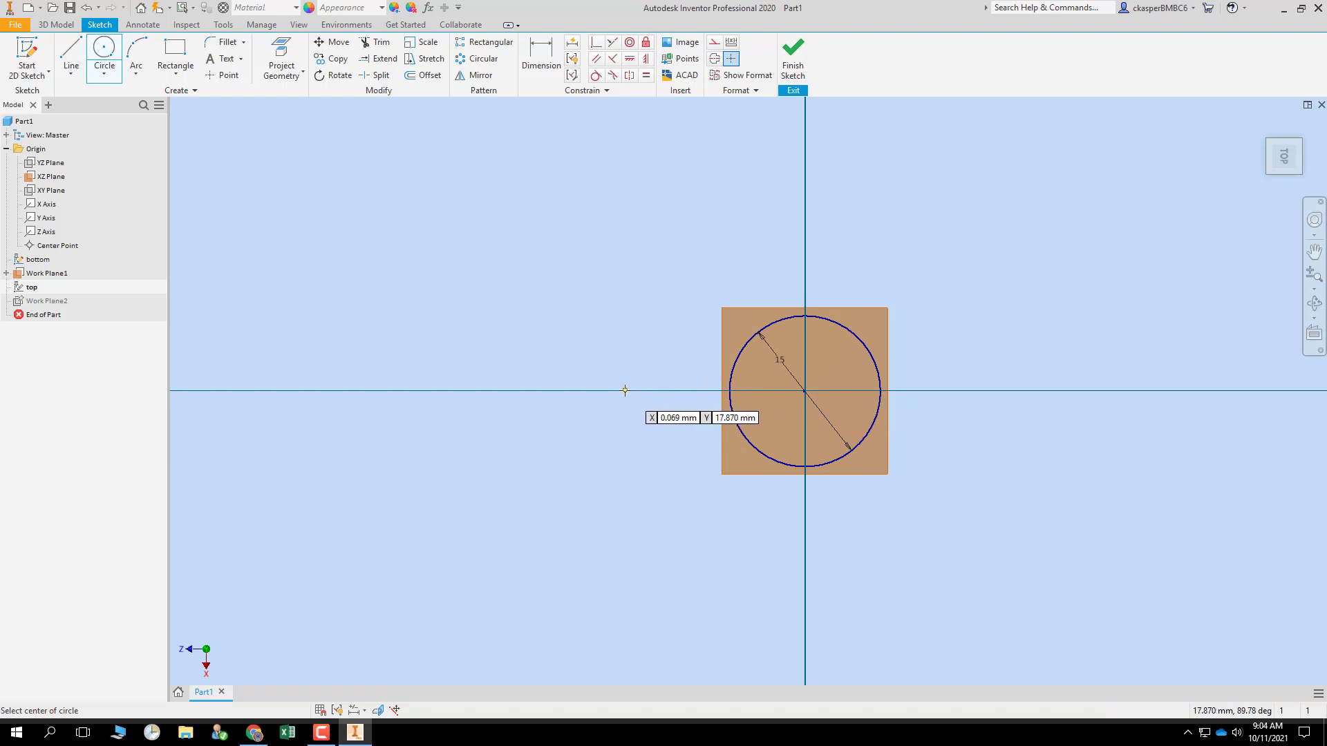
left_click(577, 298)
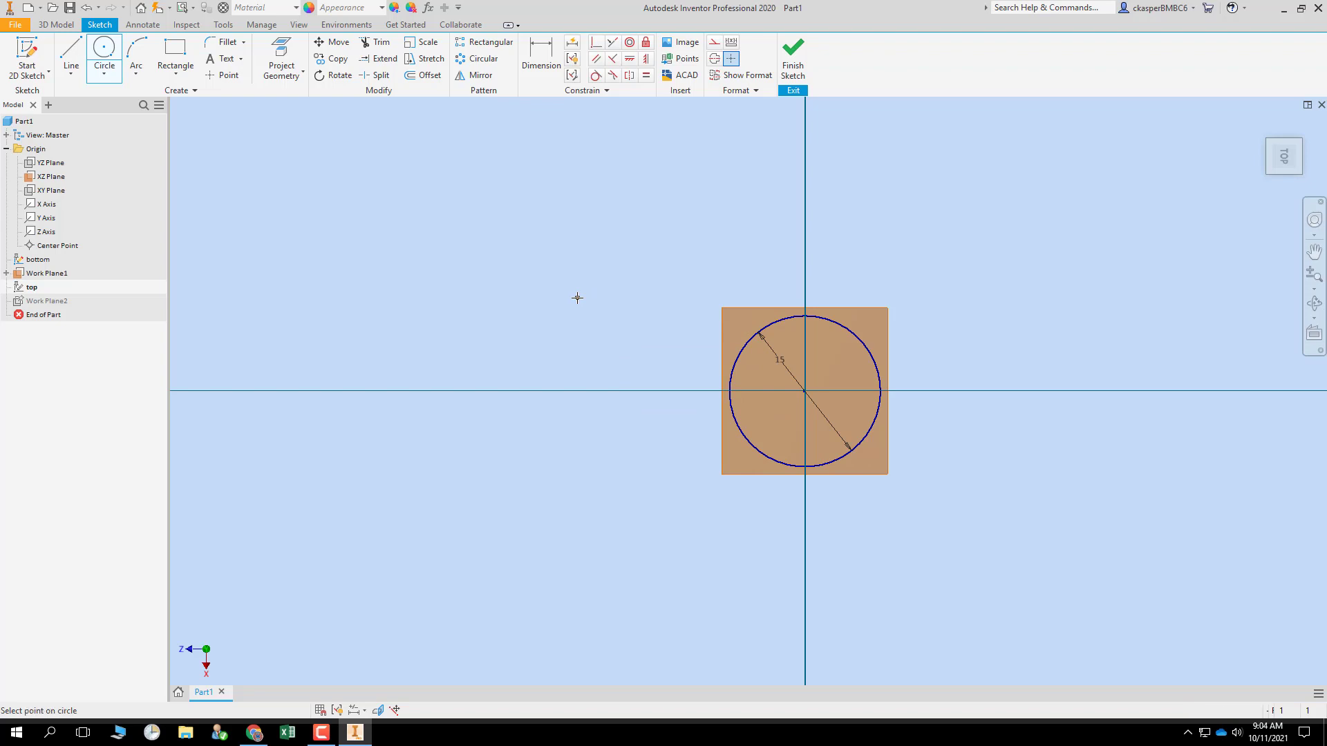
left_click(637, 348)
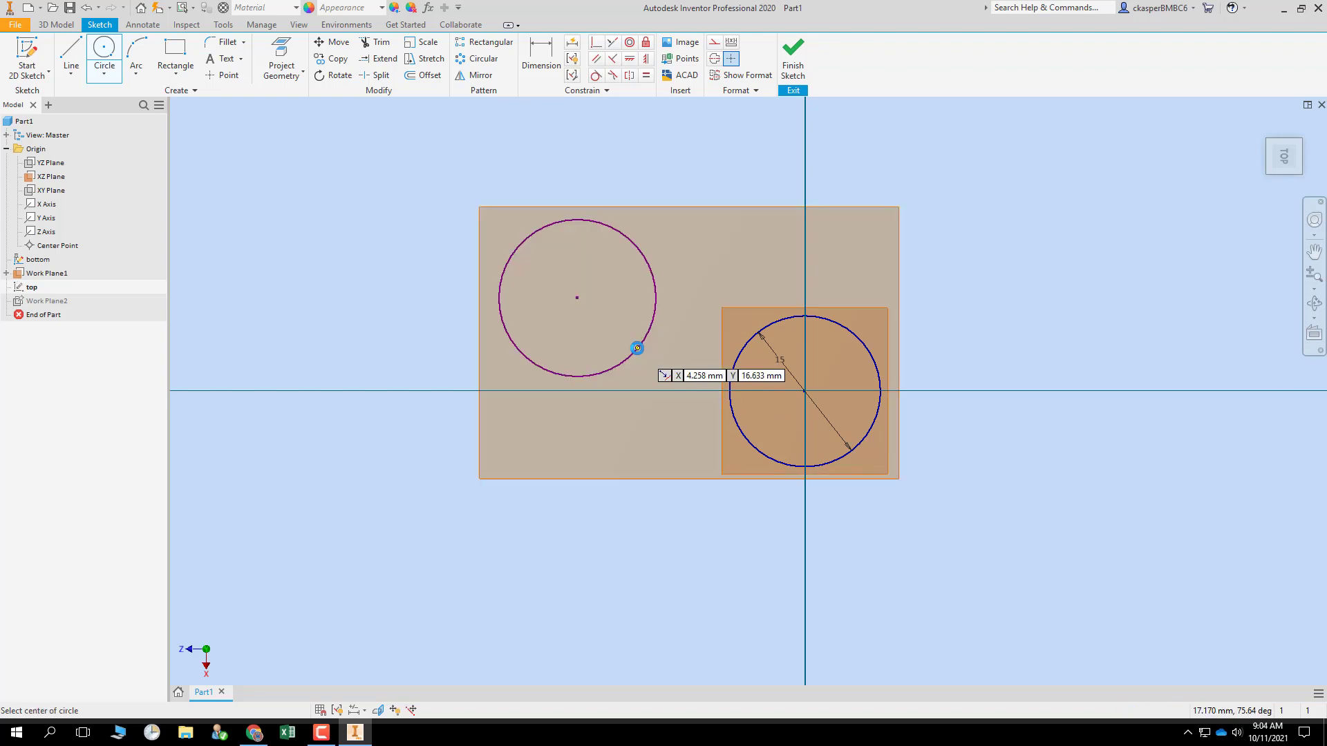
- Dimension the offset circle's diameter to 15 mm and finish the top sketch
left_click(543, 62)
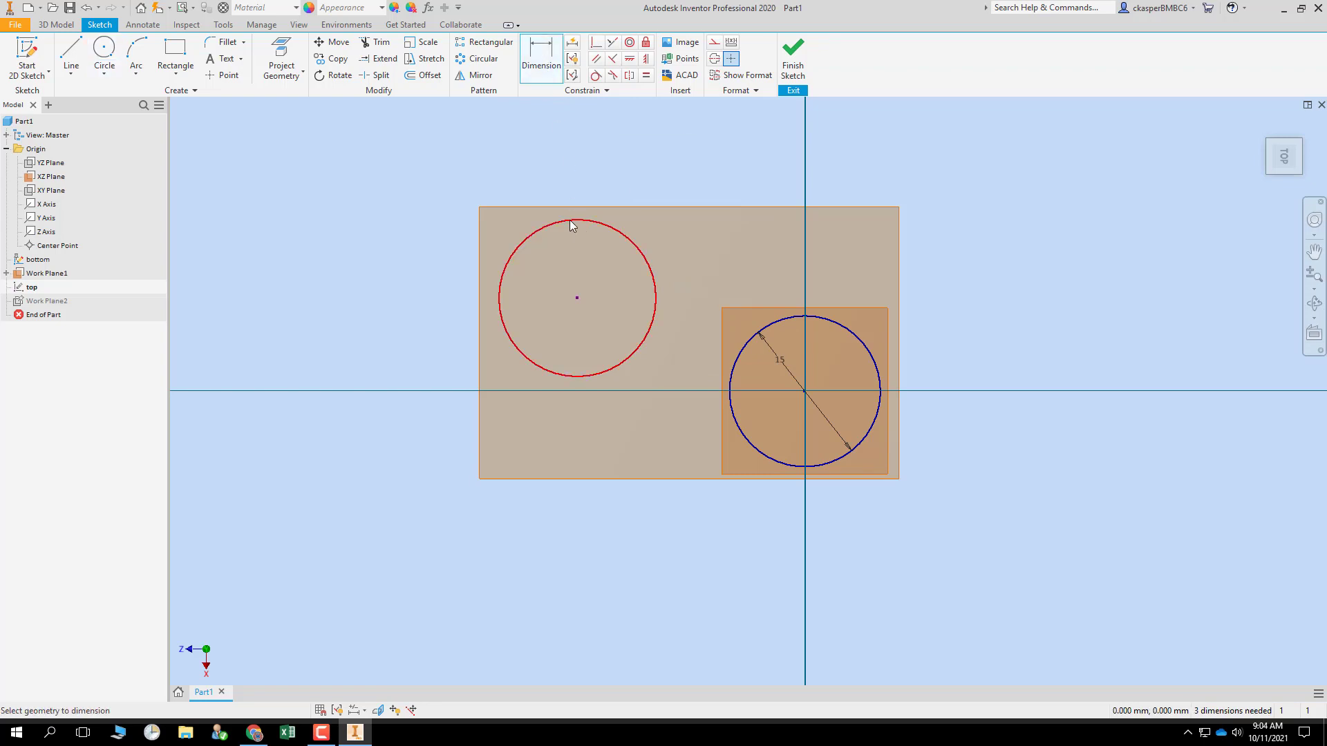
left_click(569, 220)
left_click(565, 256)
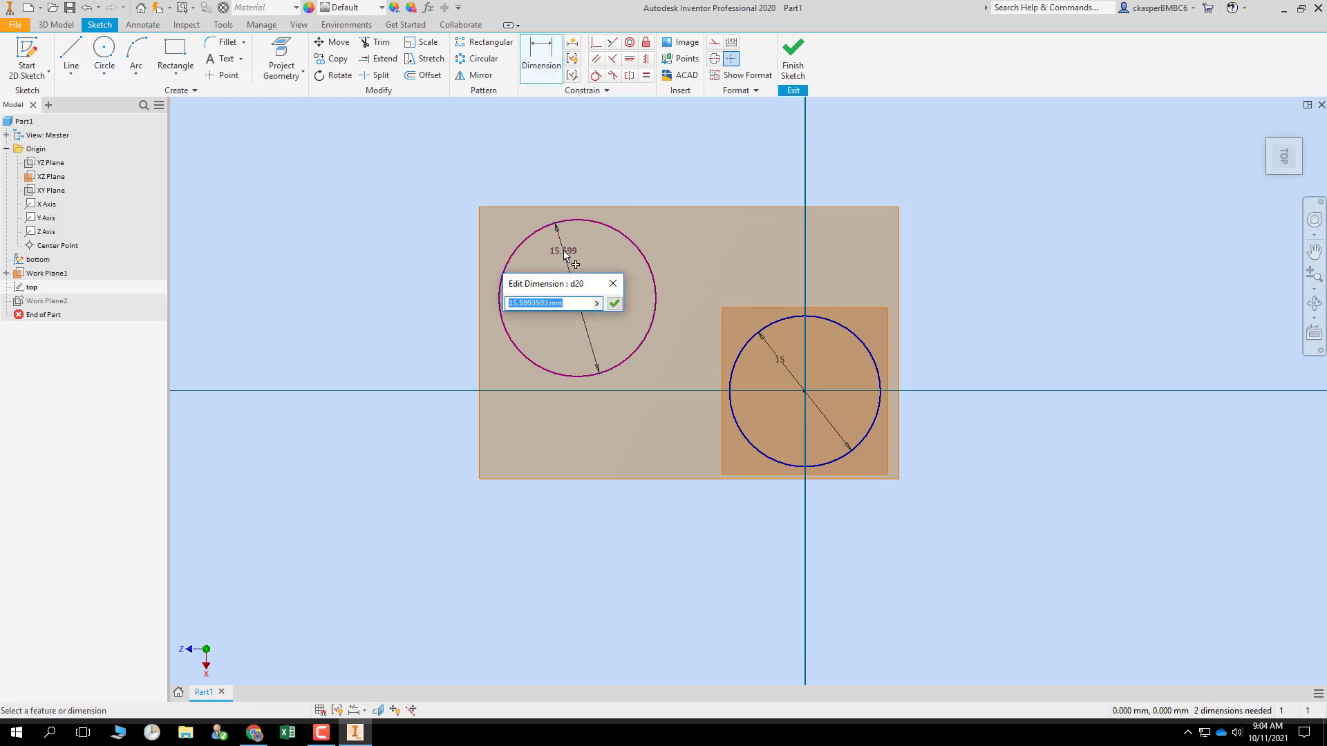
type("15")
key("Return")
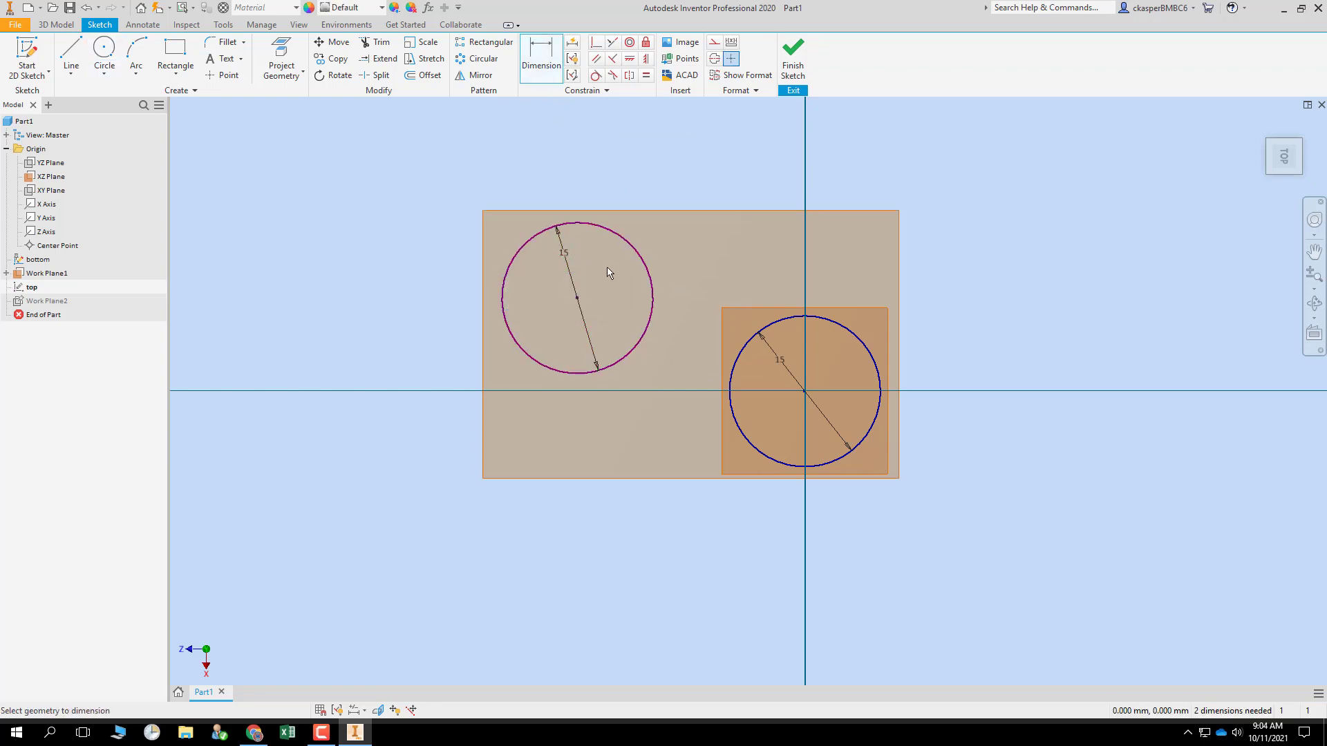
middle_click_drag(367, 334, 355, 279, "shift")
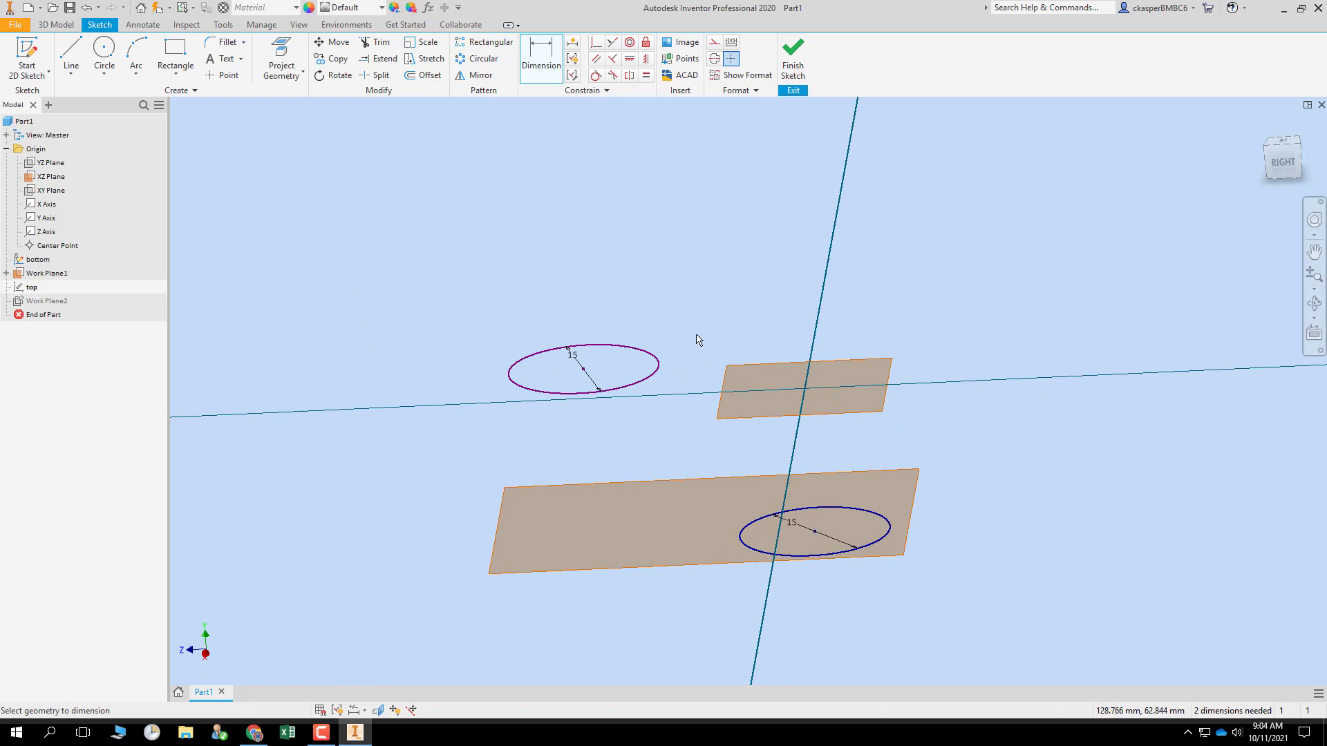
middle_click_drag(697, 336, 699, 361, "shift")
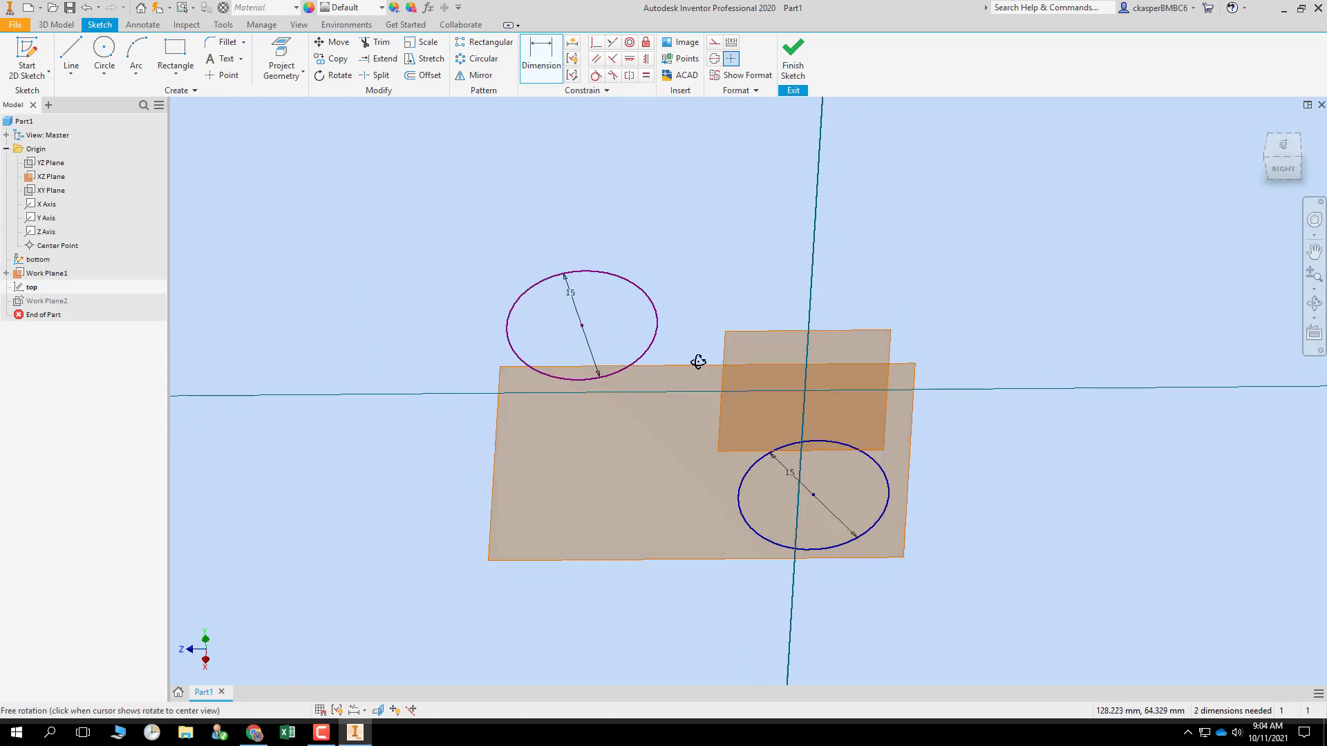
left_click(793, 54)
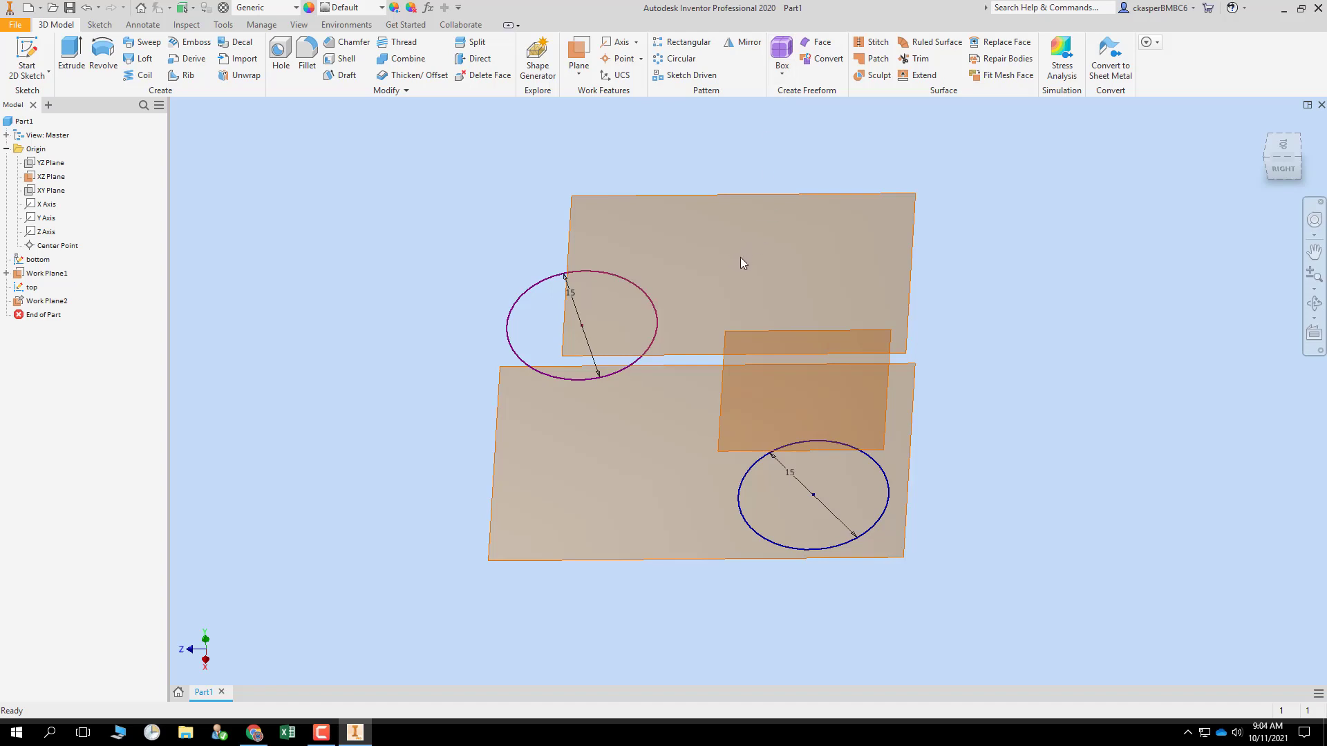
middle_click_drag(740, 263, 735, 222, "shift")
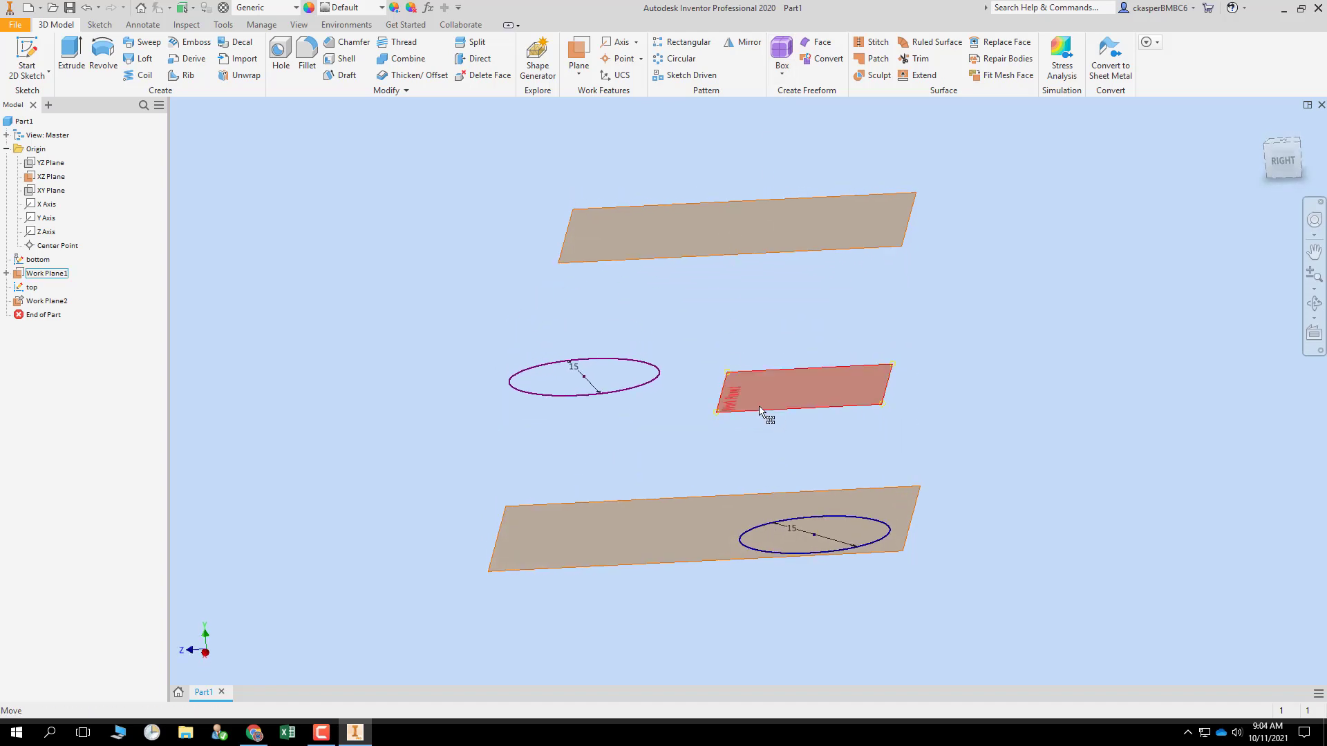
middle_click_drag(760, 411, 758, 385, "shift")
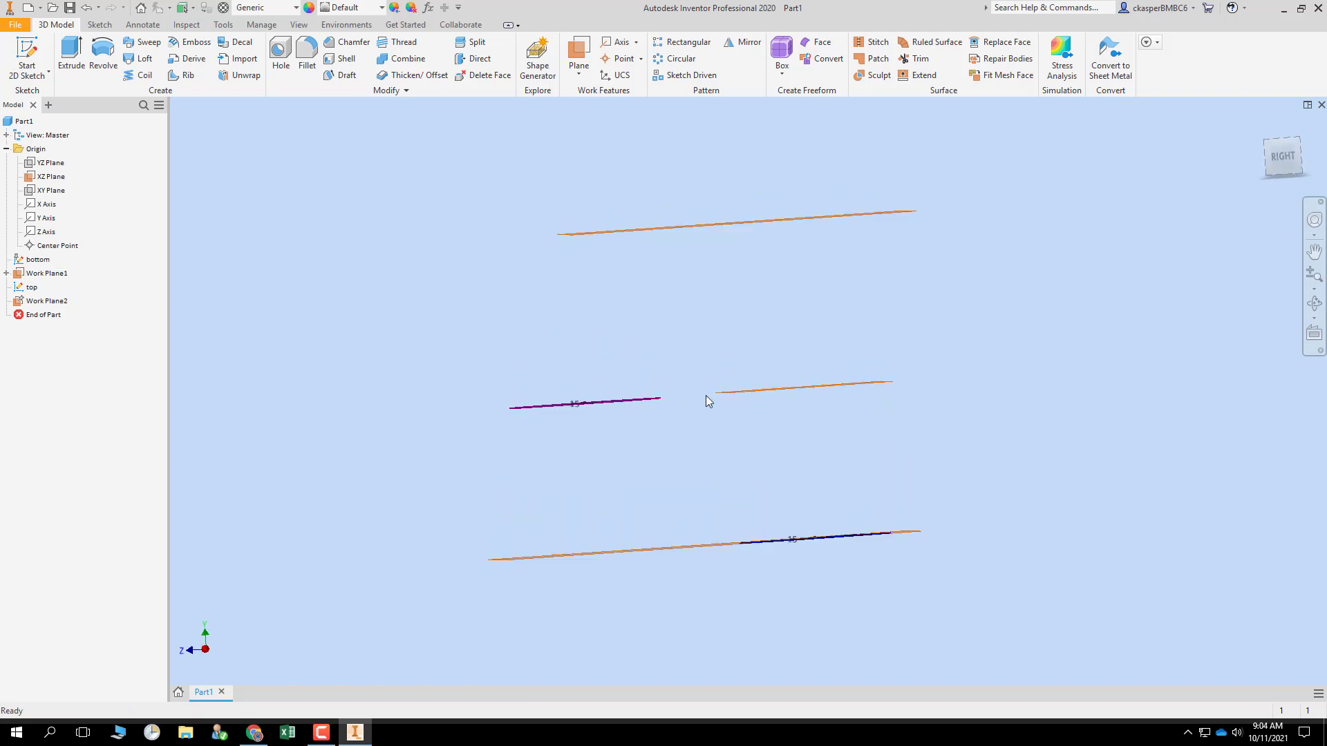
- Turn on Auto-Resize for the middle work plane so that it spans the offset 15 mm circle
middle_click_drag(669, 395, 675, 409, "shift")
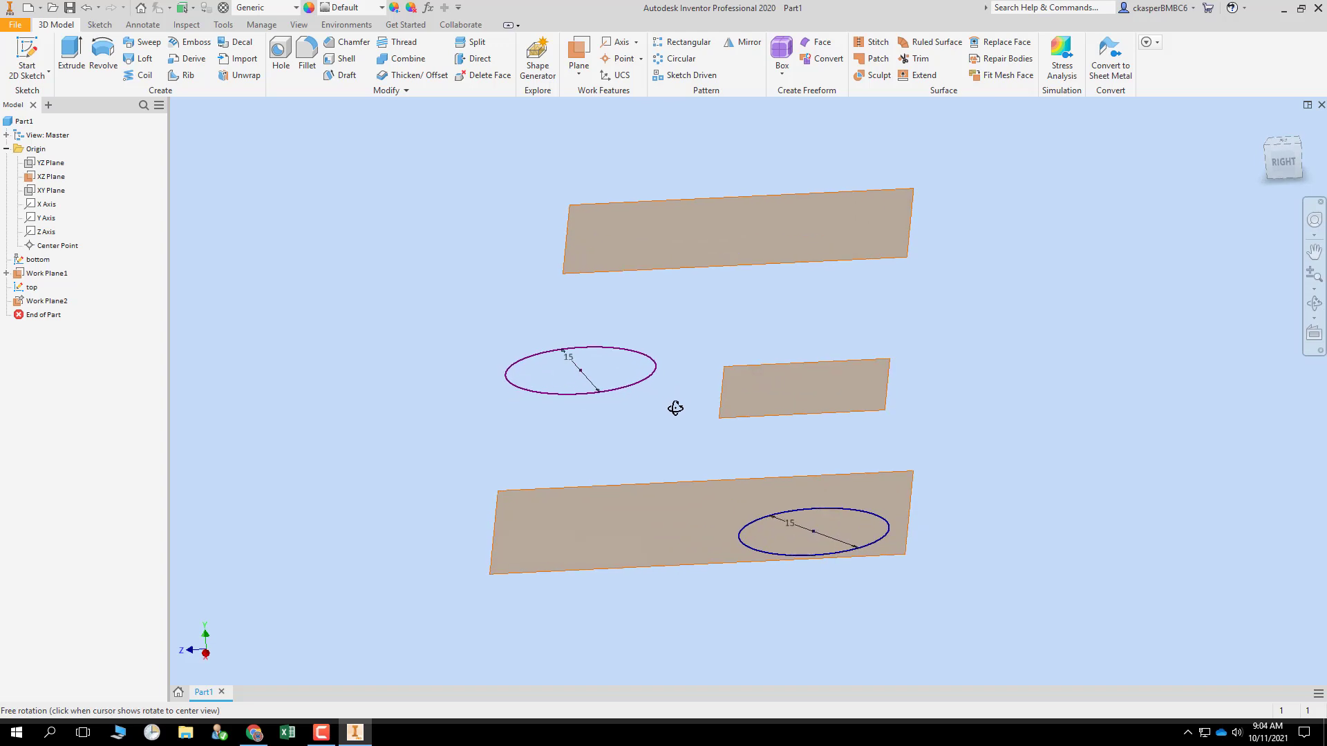
right_click(771, 414)
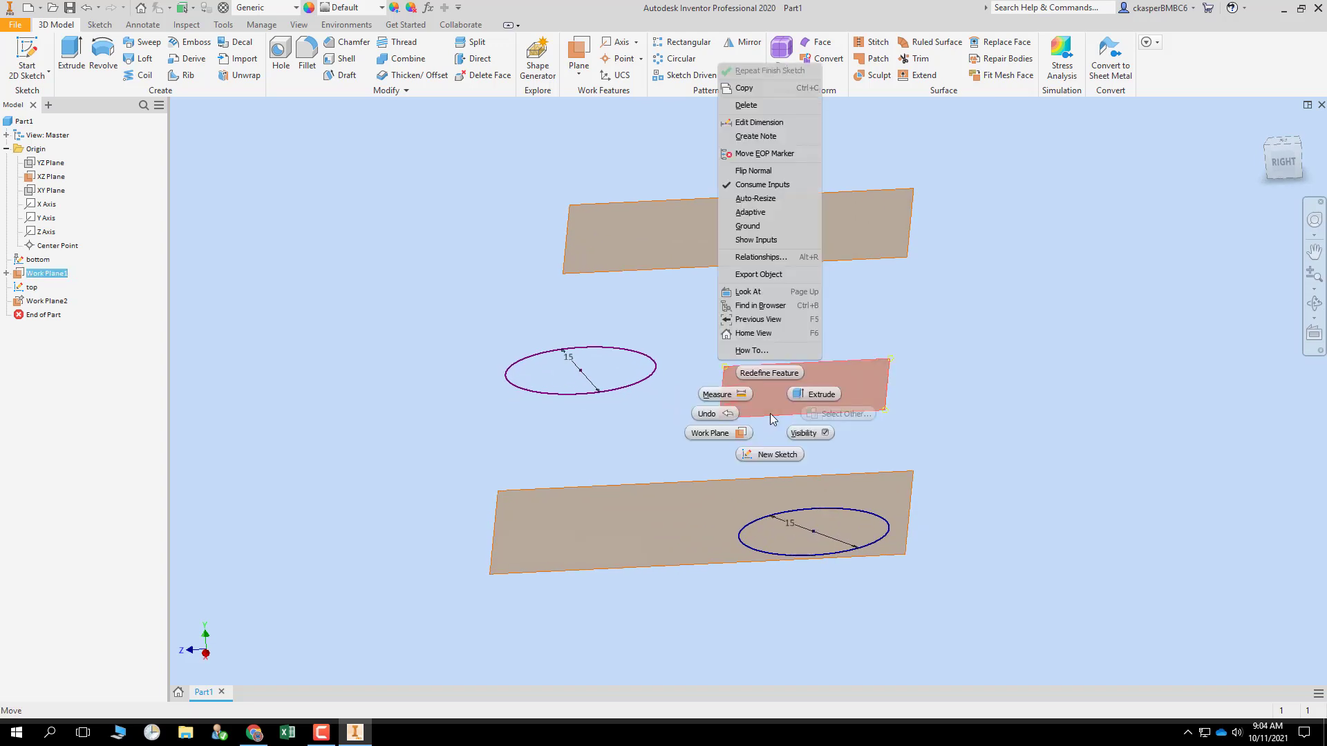
left_click(784, 198)
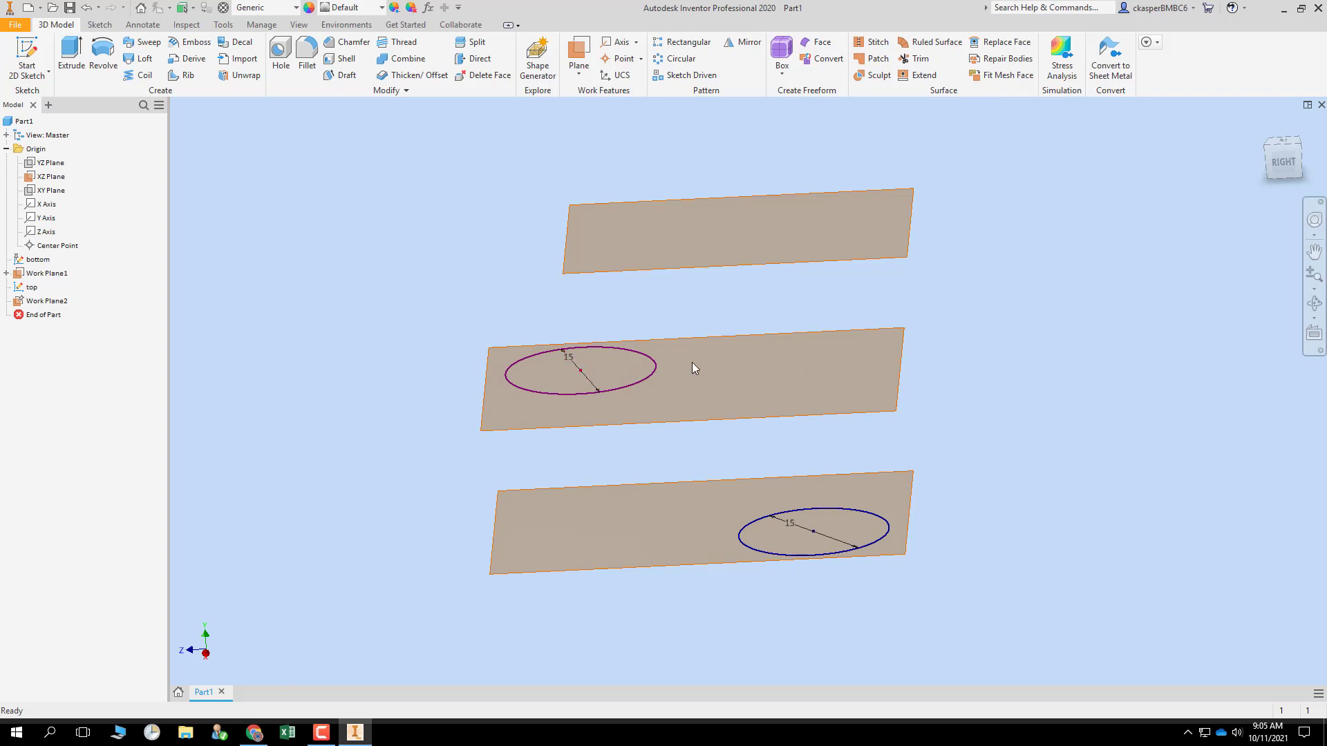
- Start a Loft with solid output and activate the selection of its section sketches
mouse_move(753, 395)
middle_mouse_down("shift")
mouse_move(740, 376)
mouse_move(753, 383)
middle_mouse_up("shift")
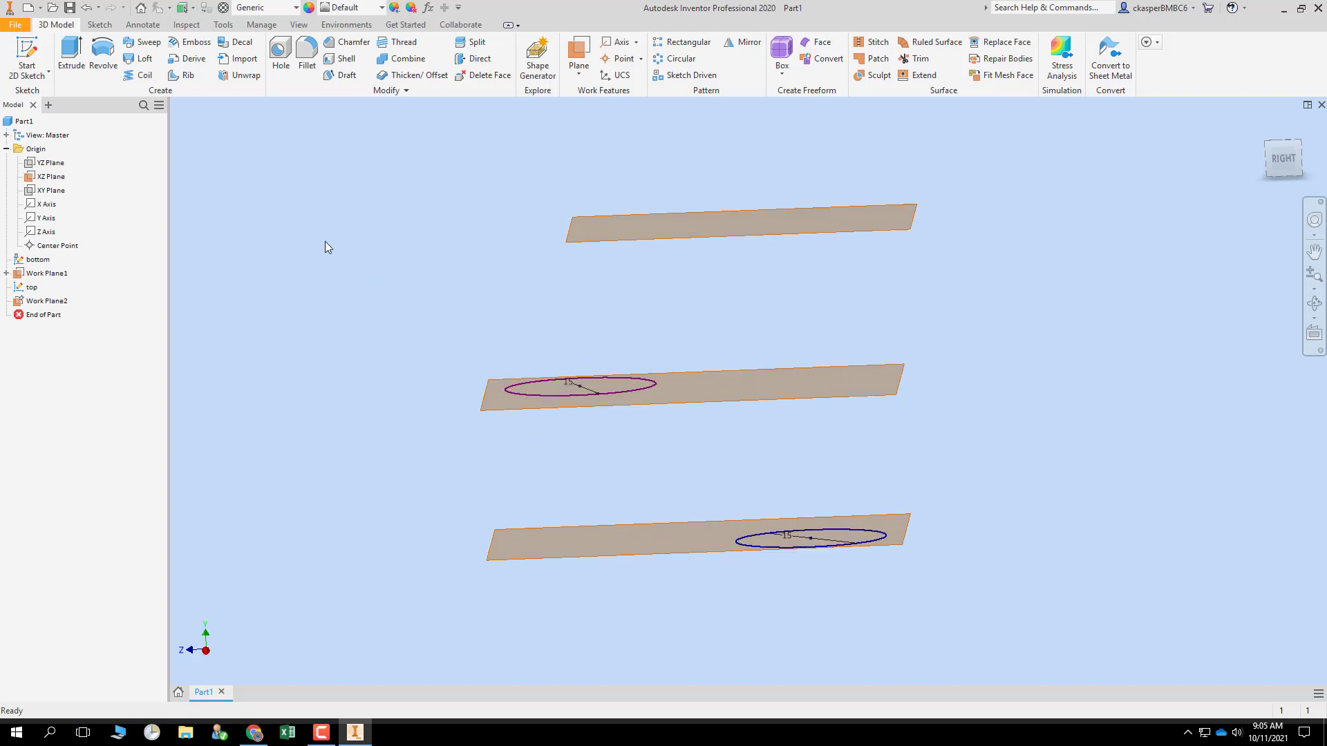
left_click(140, 59)
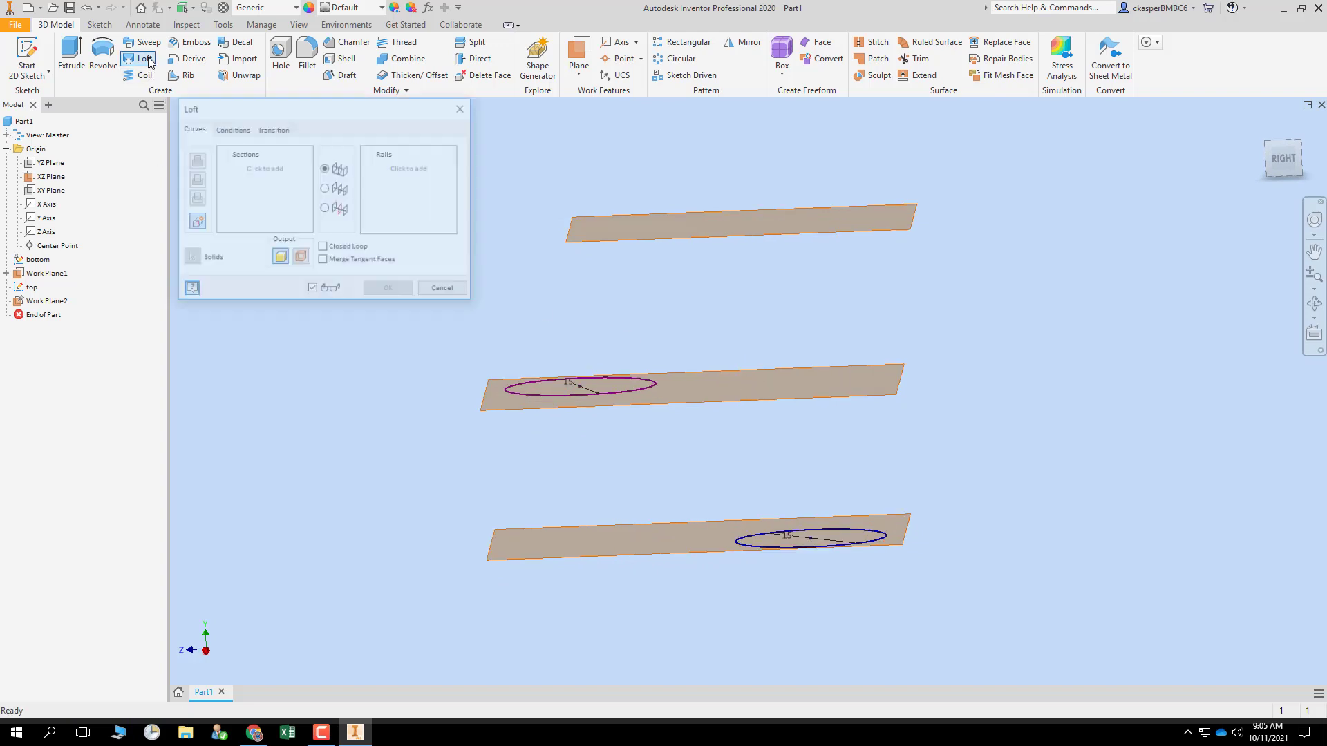
left_click(250, 166)
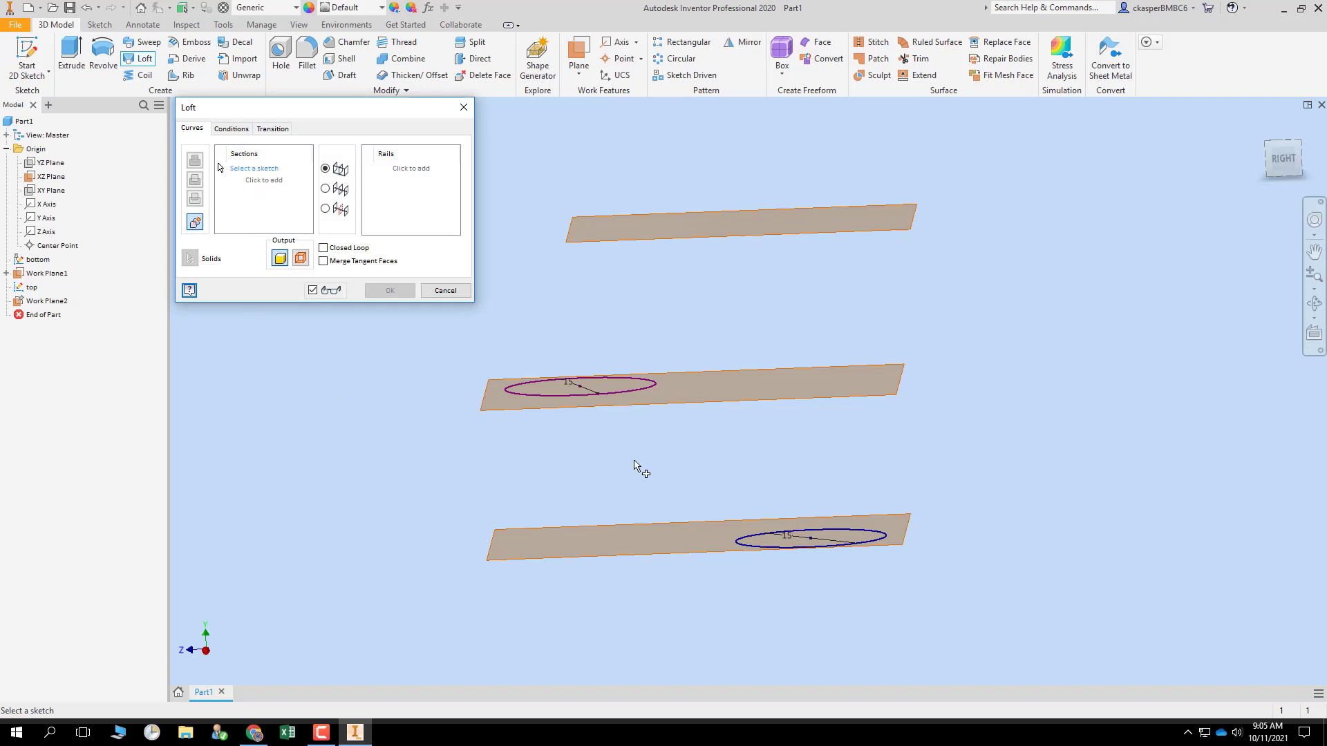
- Select the bottom circle sketch and the top circle sketch as the loft's two sections
left_click(819, 550)
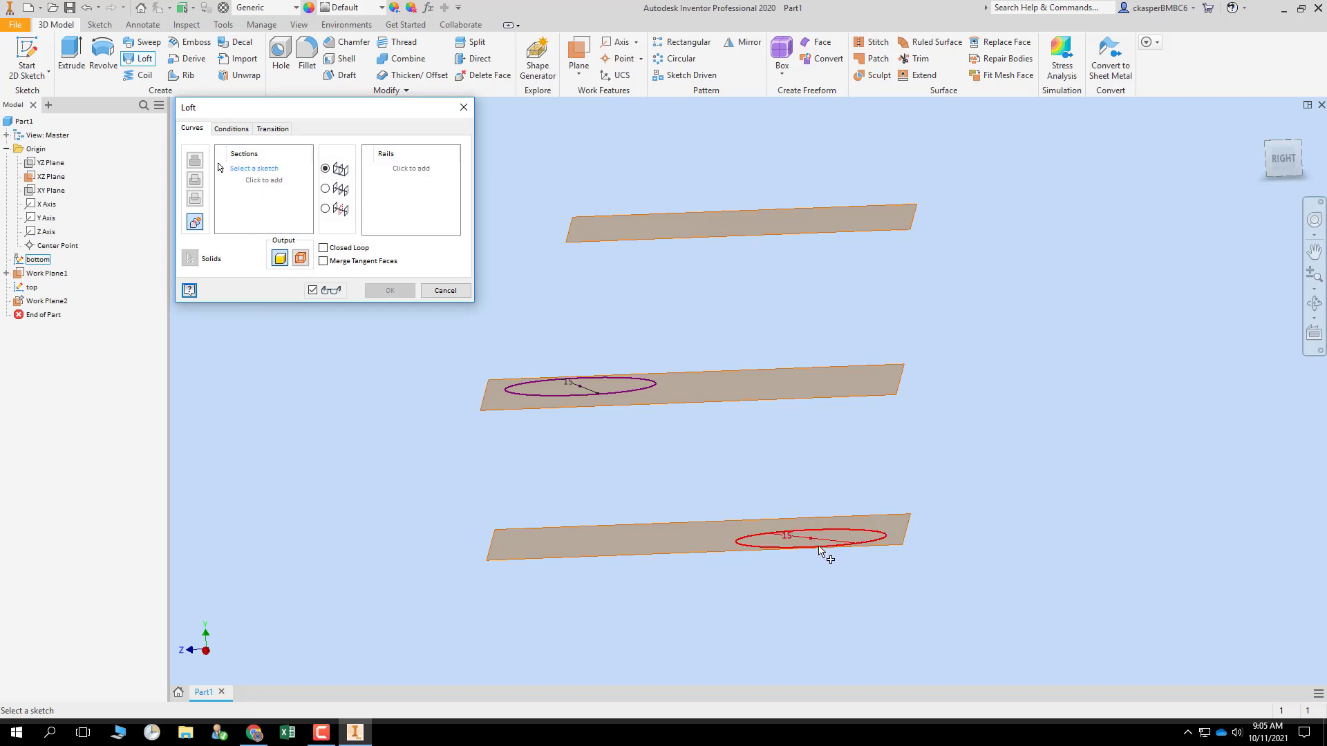
left_click(266, 181)
left_click(531, 403)
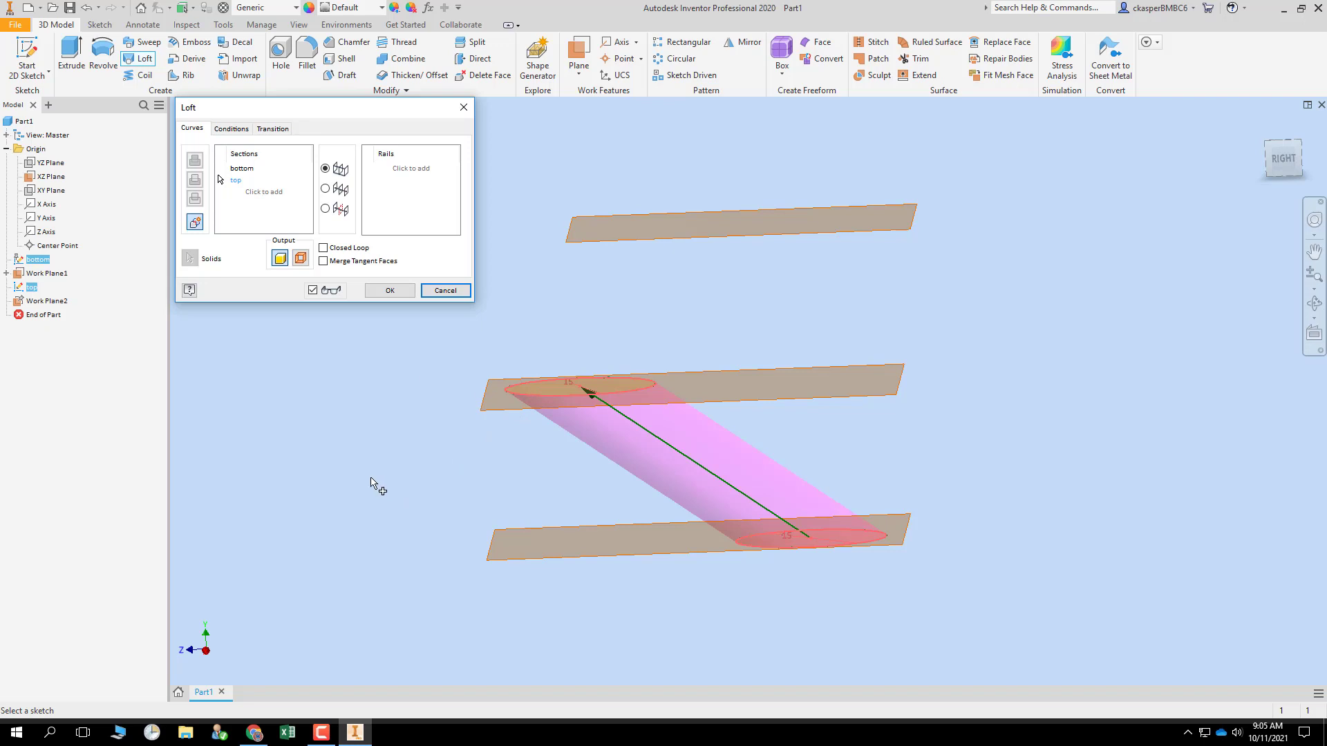
- Apply a Direction Condition to both the bottom and top sections of the loft
middle_click_drag(355, 458, 391, 448, "shift")
mouse_move(413, 456)
left_mouse_down()
mouse_move(359, 459)
mouse_move(305, 501)
mouse_move(358, 458)
left_mouse_up()
key("Escape")
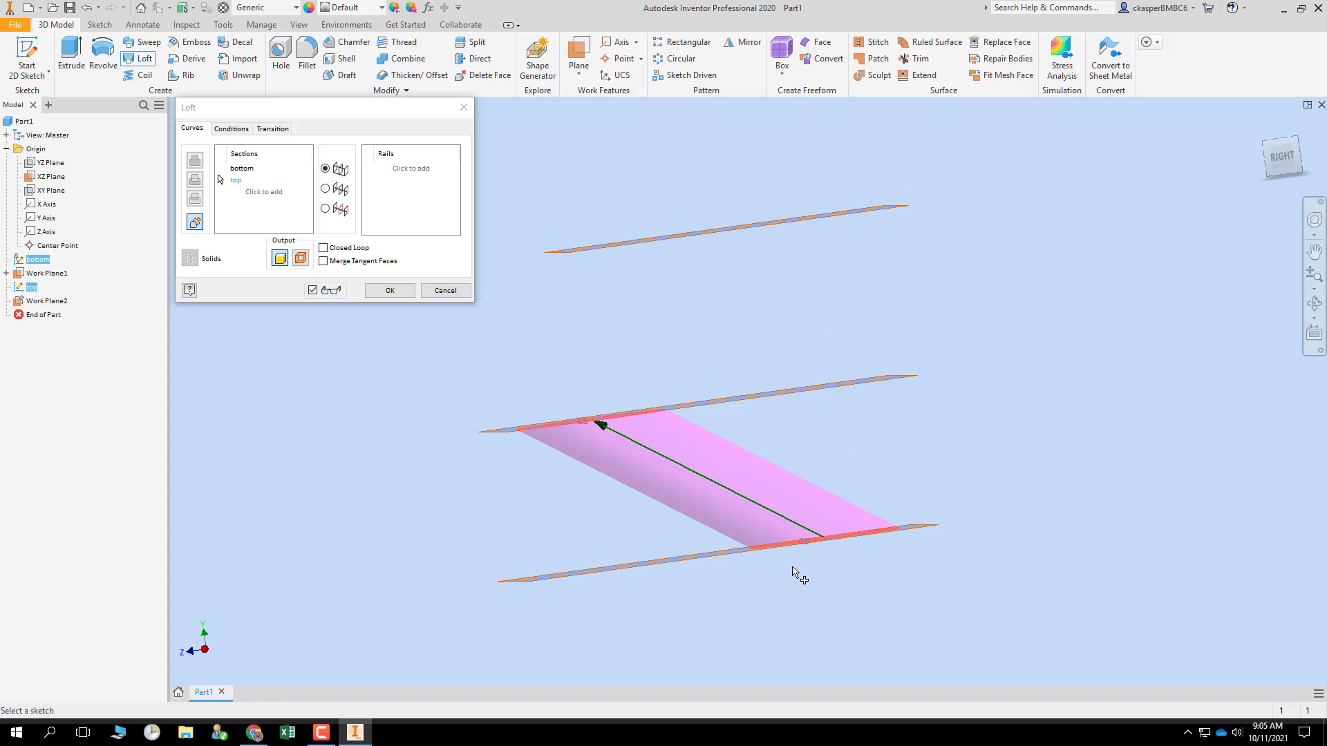
mouse_move(792, 568)
middle_mouse_down("shift")
mouse_move(783, 549)
mouse_move(790, 559)
middle_mouse_up("shift")
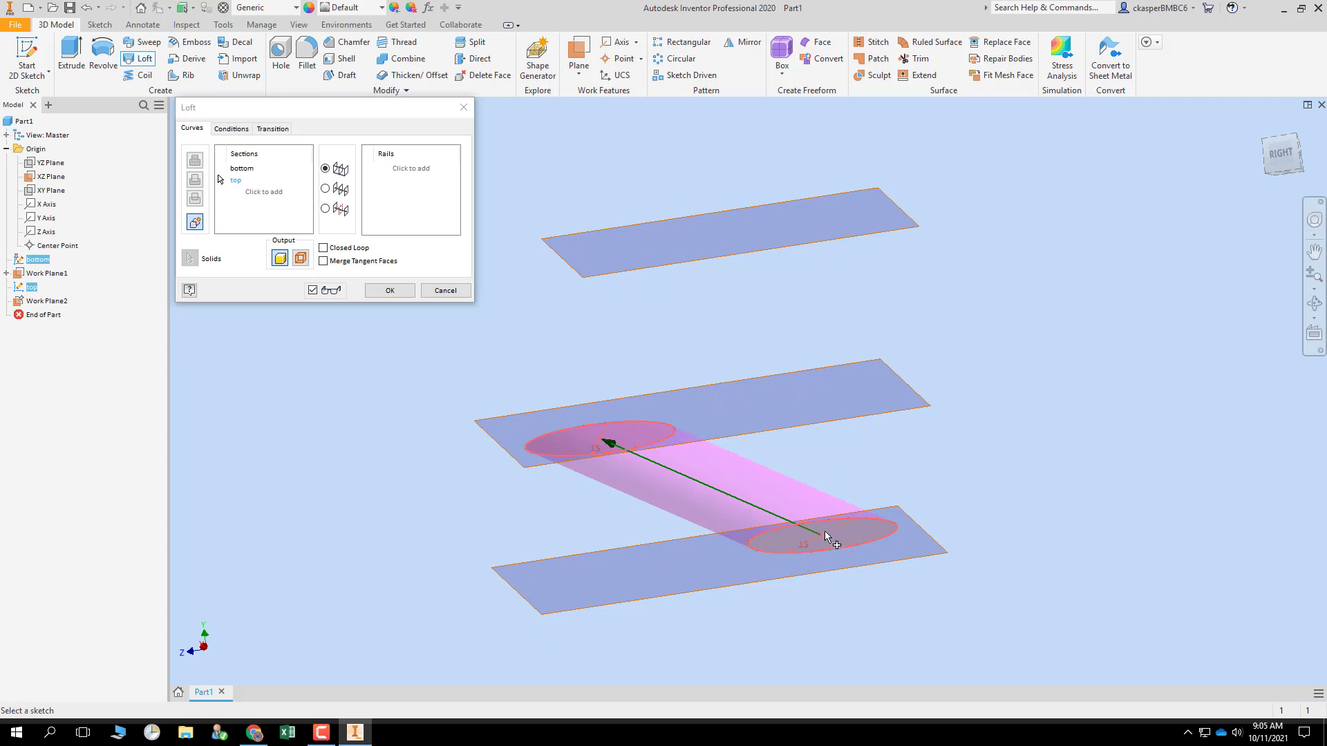
middle_click_drag(591, 497, 595, 510, "shift")
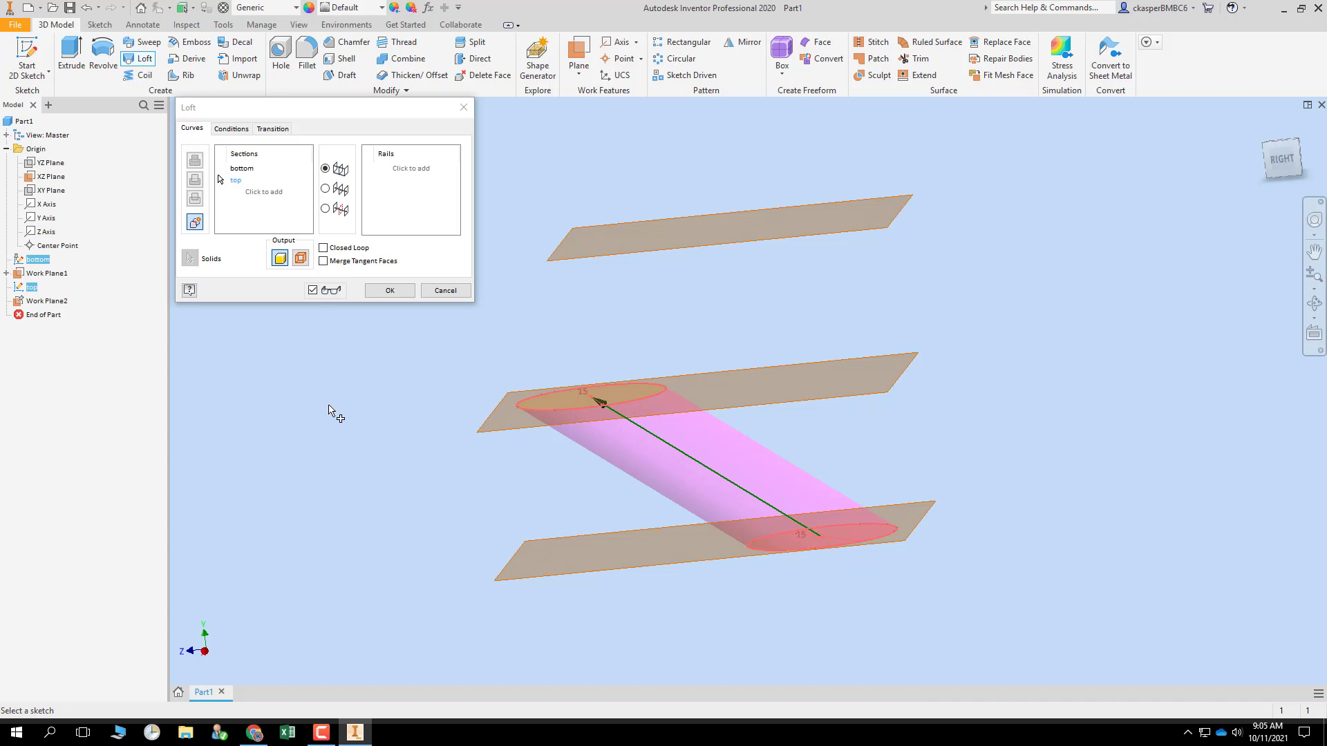
left_click(242, 129)
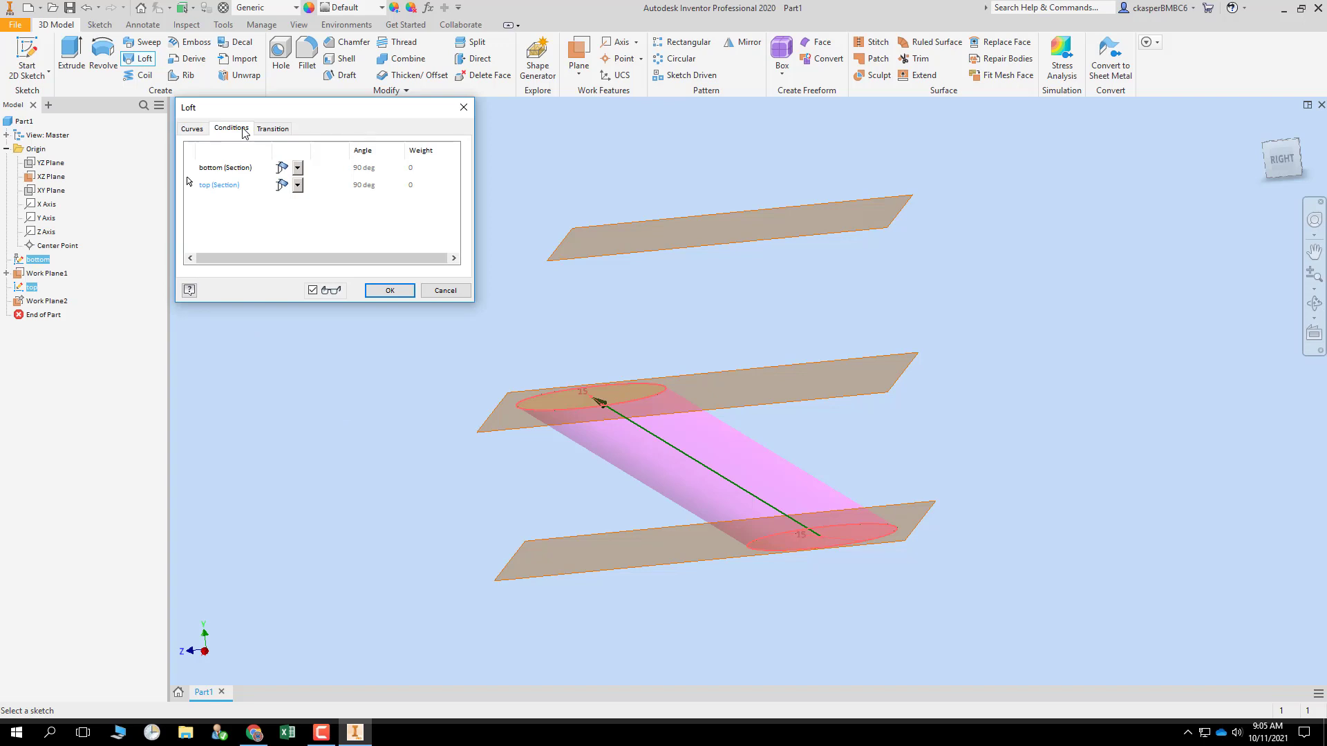
left_click(297, 169)
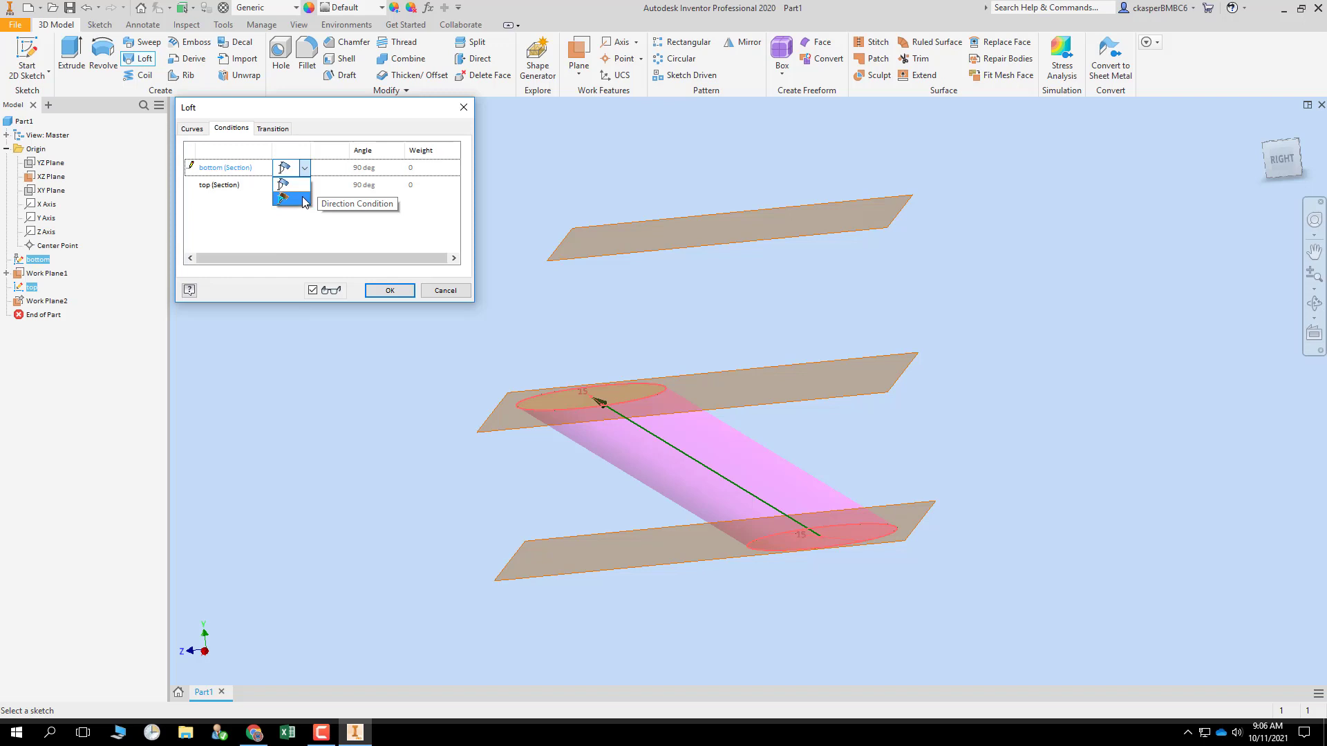
left_click(305, 201)
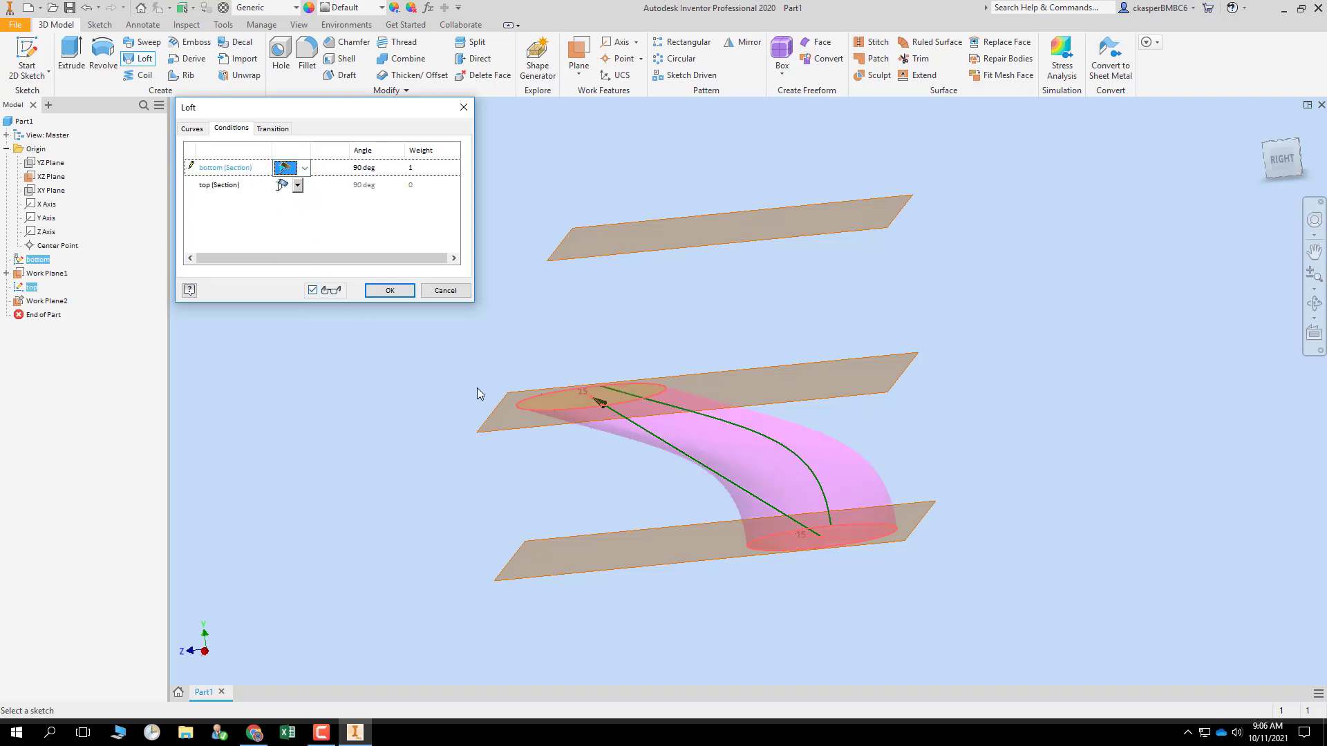
left_click(297, 185)
left_click(291, 217)
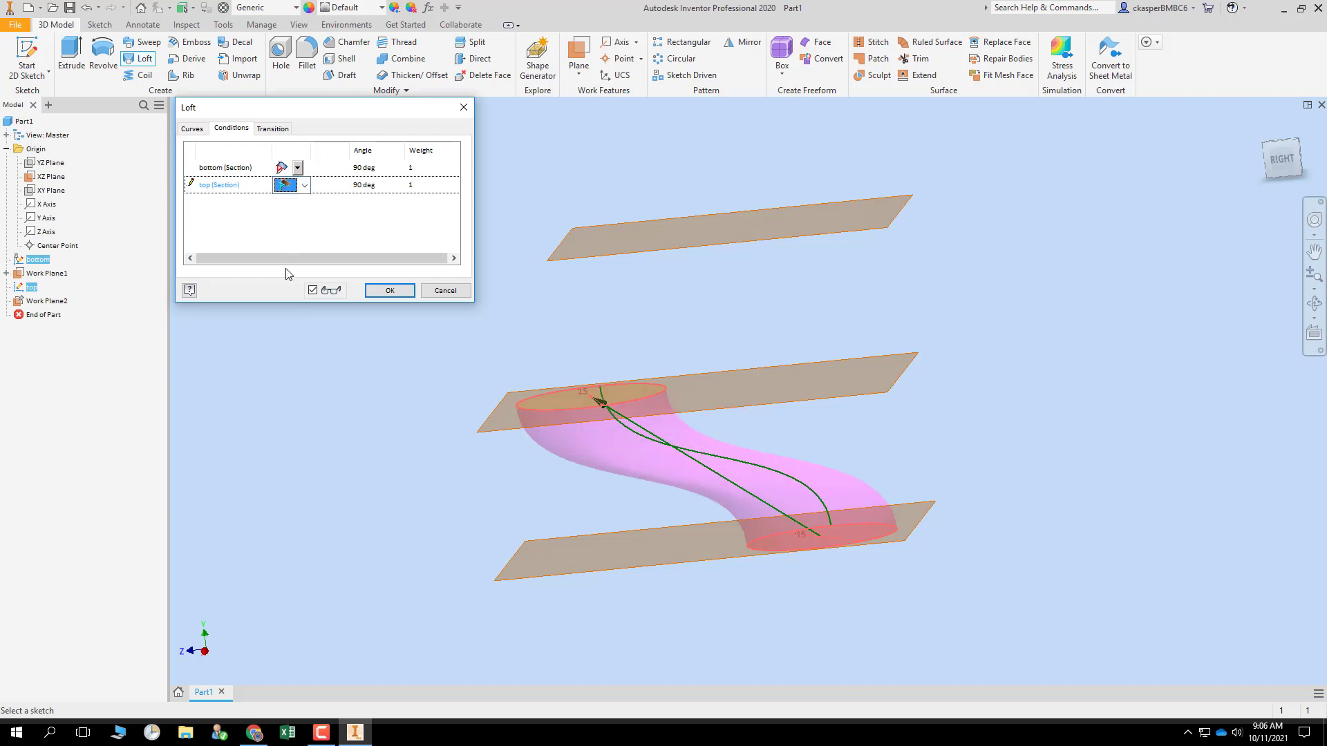
- Set the weight of the bottom and top loft sections to 0.5 each
mouse_move(482, 477)
middle_mouse_down("shift")
mouse_move(504, 450)
mouse_move(717, 450)
mouse_move(594, 444)
mouse_move(450, 477)
mouse_move(509, 459)
mouse_move(492, 465)
middle_mouse_up("shift")
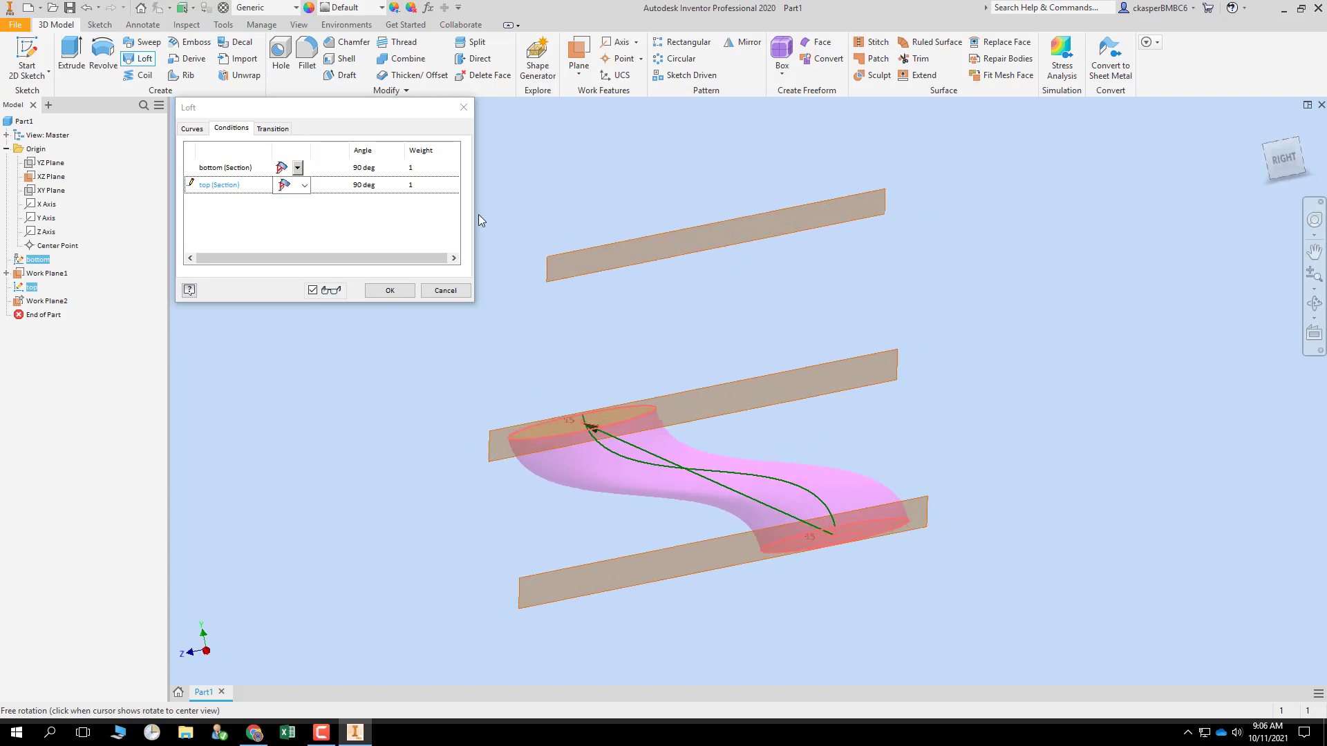
left_click(429, 168)
left_click(429, 168)
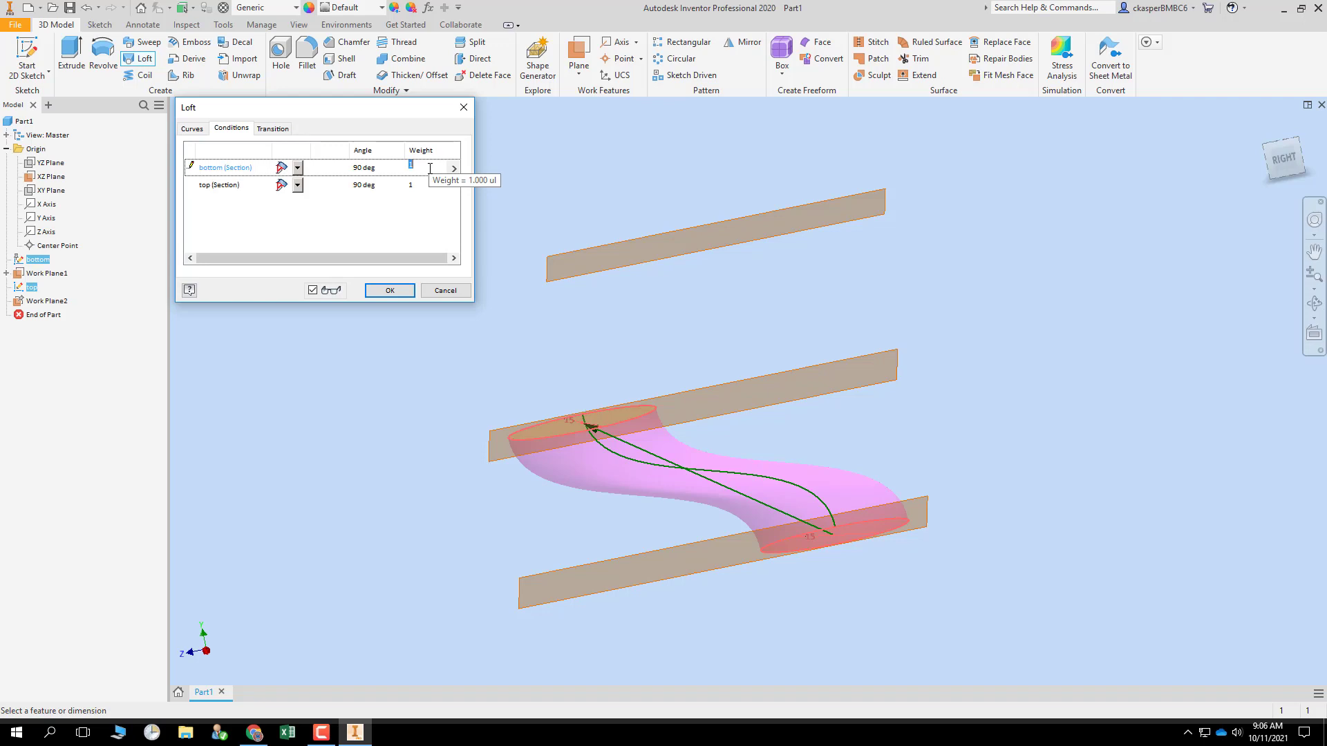
type(".5")
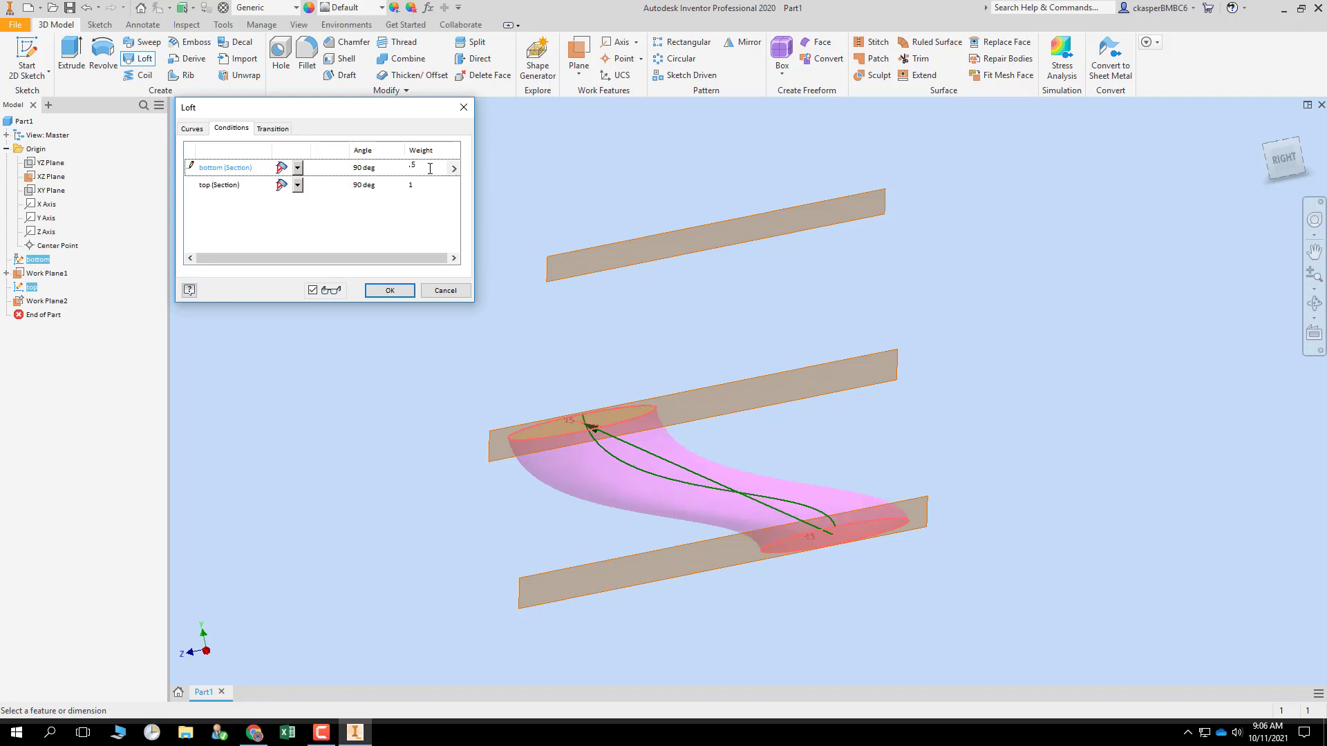
left_click(424, 183)
left_click(424, 183)
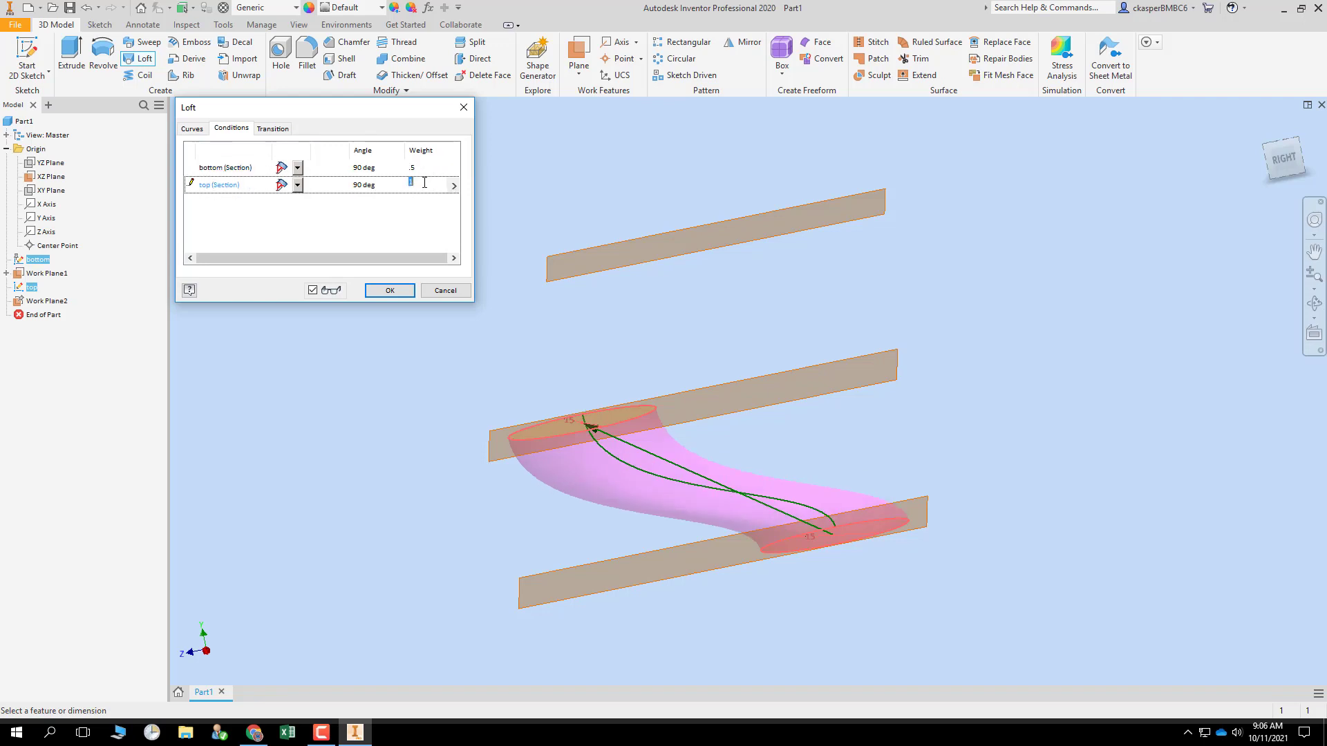
type(".5")
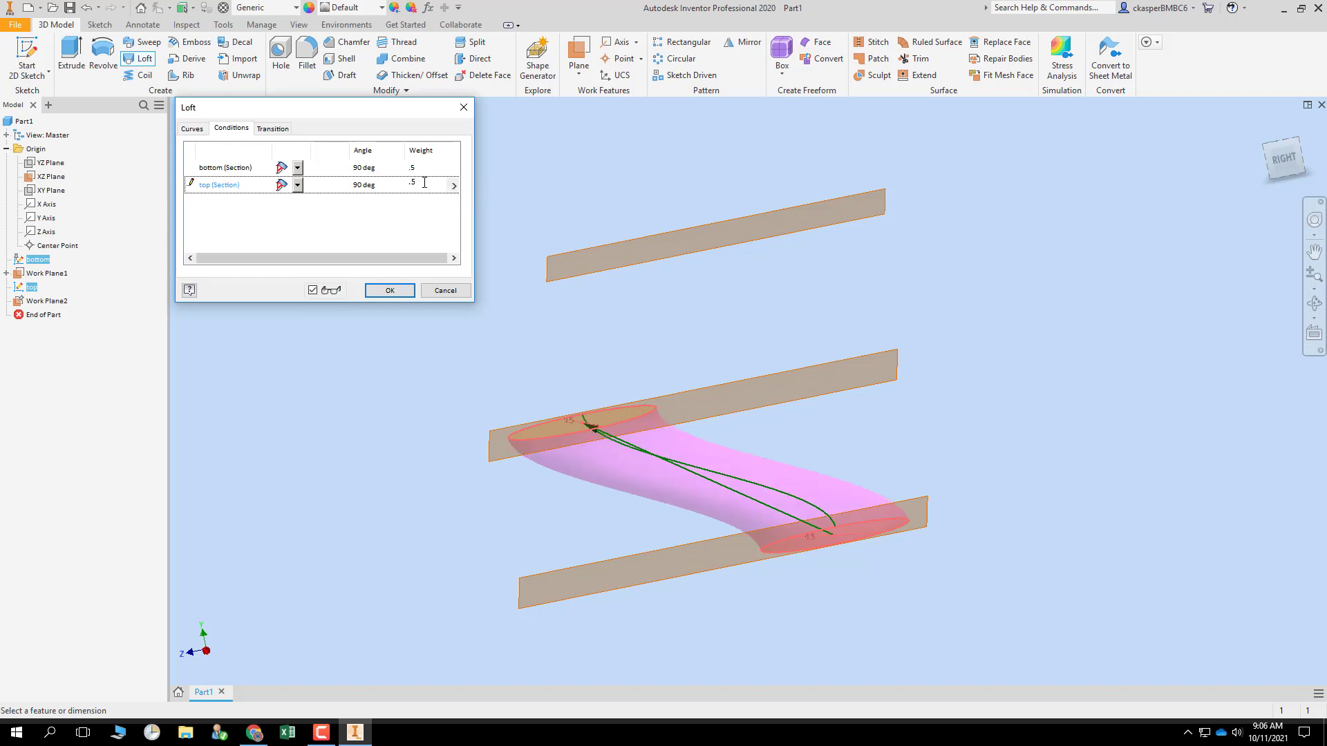
- Try a weight of 2 for both the bottom and top loft sections
middle_click_drag(387, 443, 438, 444, "shift")
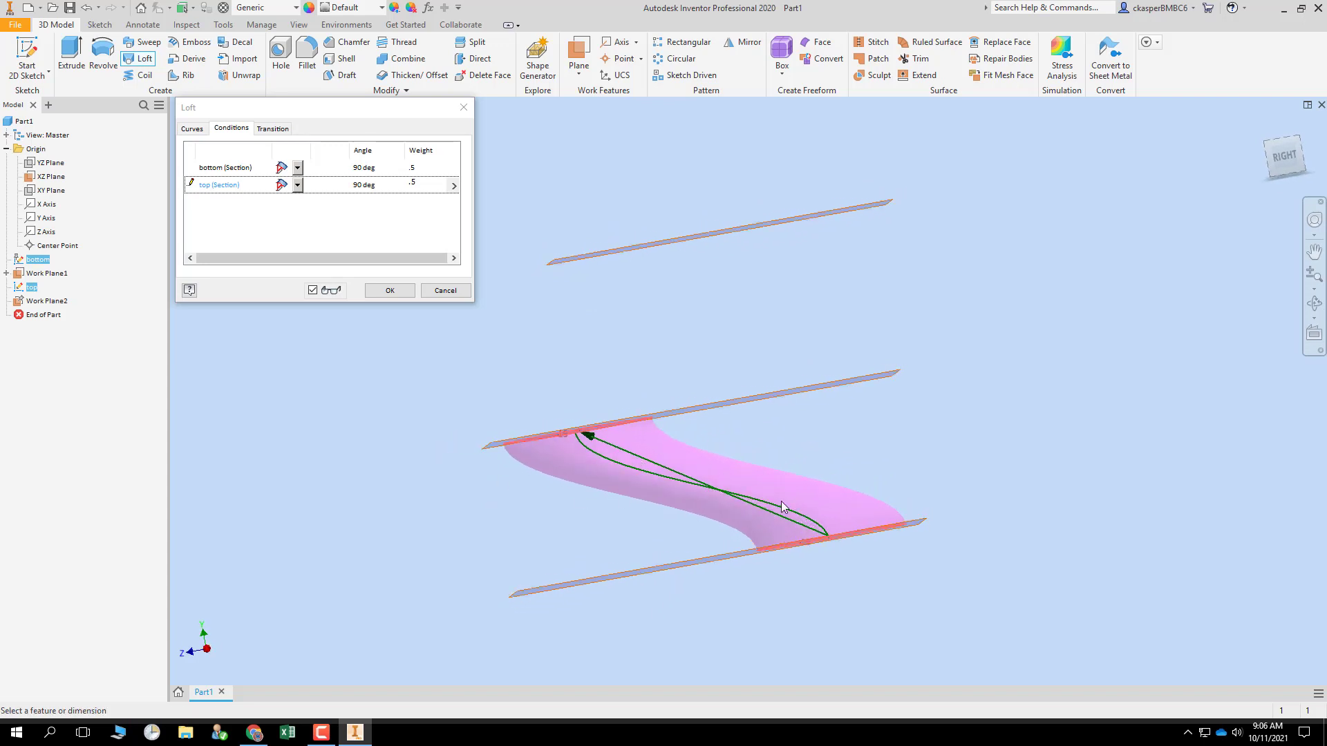
left_click(429, 167)
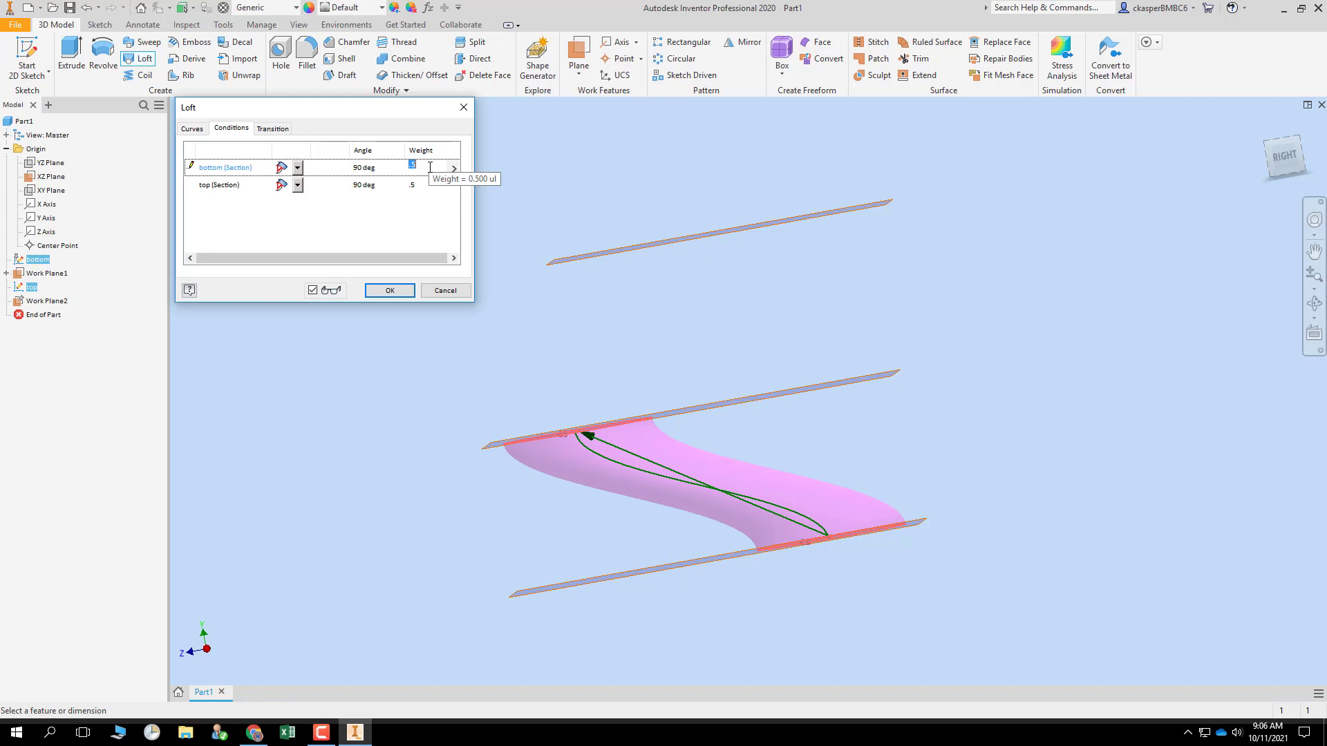
type("2")
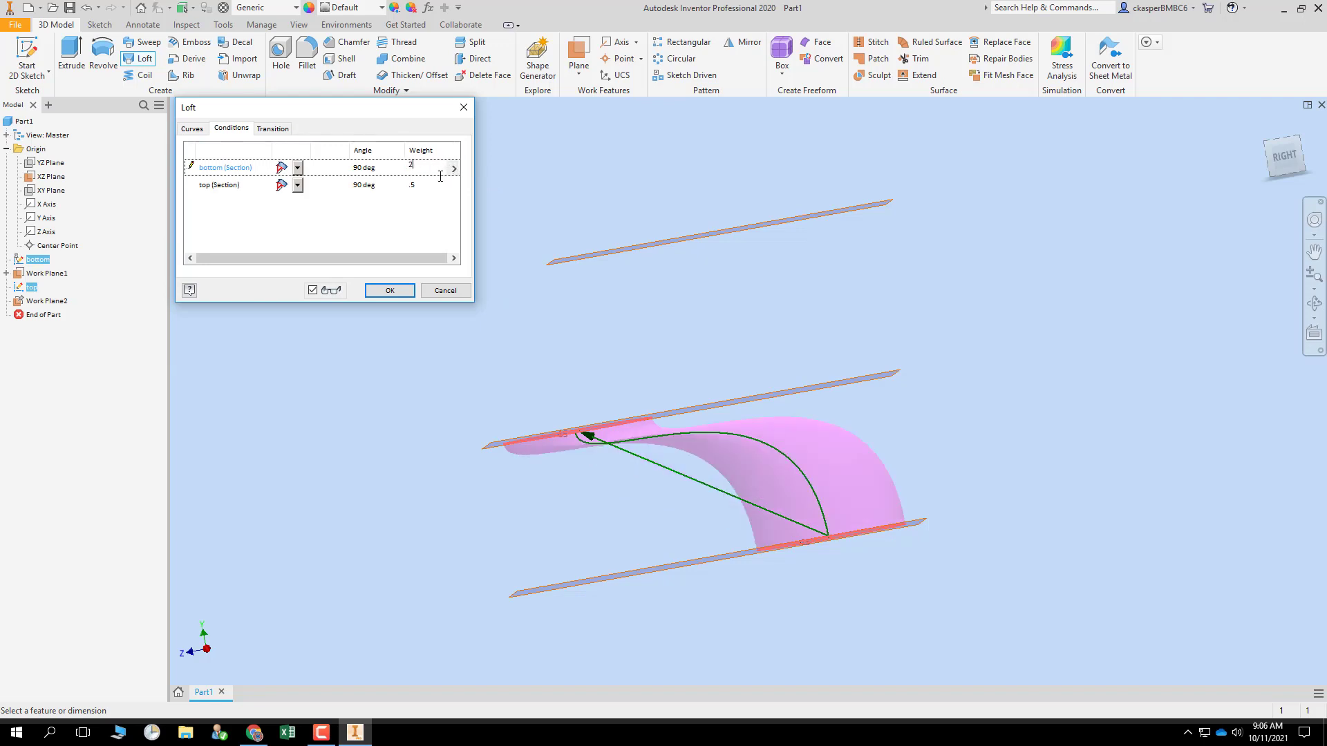
left_click(429, 184)
type("2")
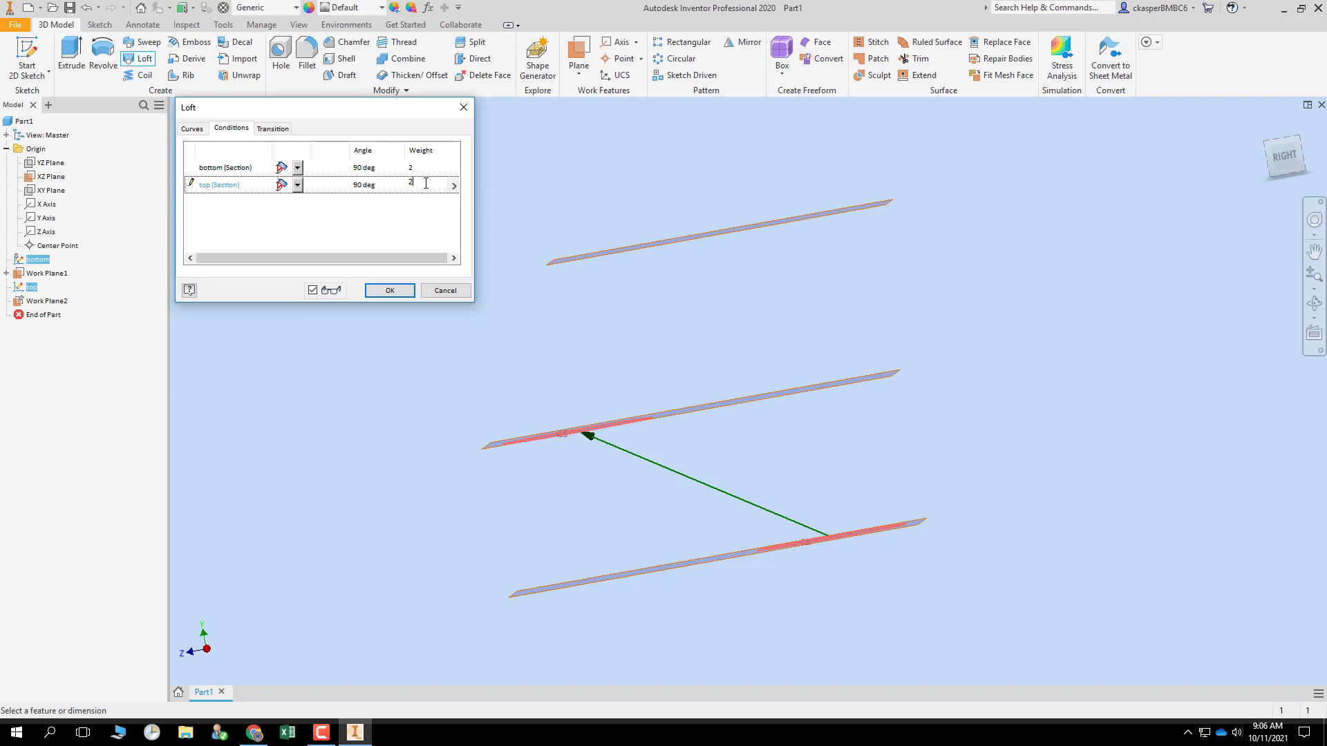
- Set the top and bottom section weights of the loft to 1.5
type("1.5")
left_click(427, 168)
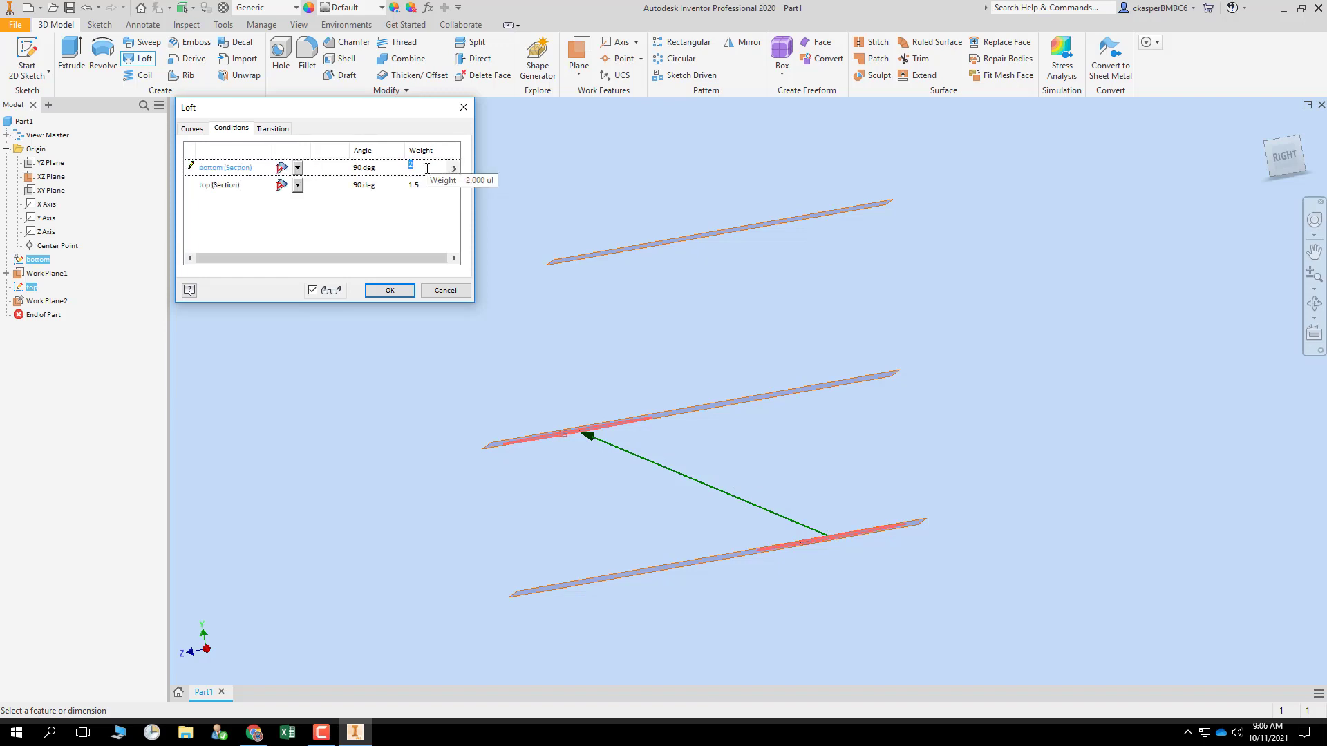
type("1.5")
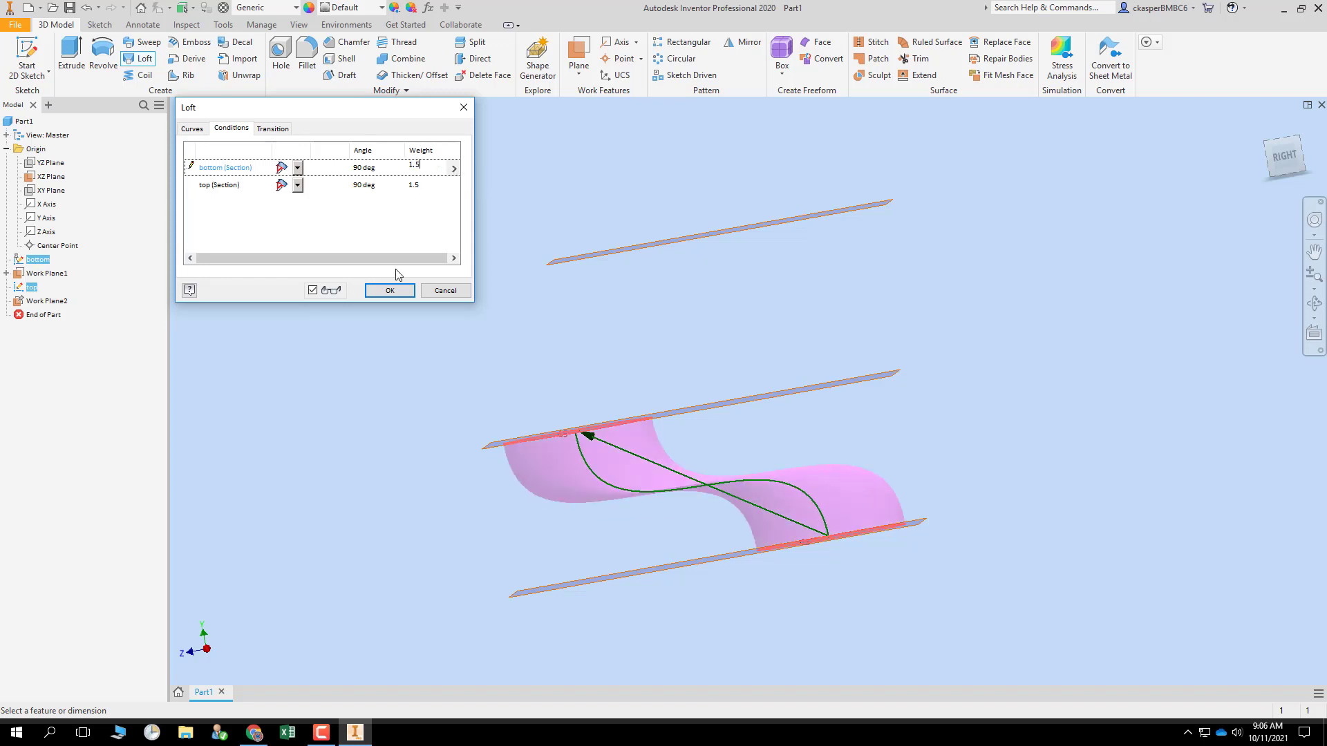
- Reduce the weight of both loft sections, bottom and top, to 0.25
middle_click_drag(541, 536, 476, 509, "shift")
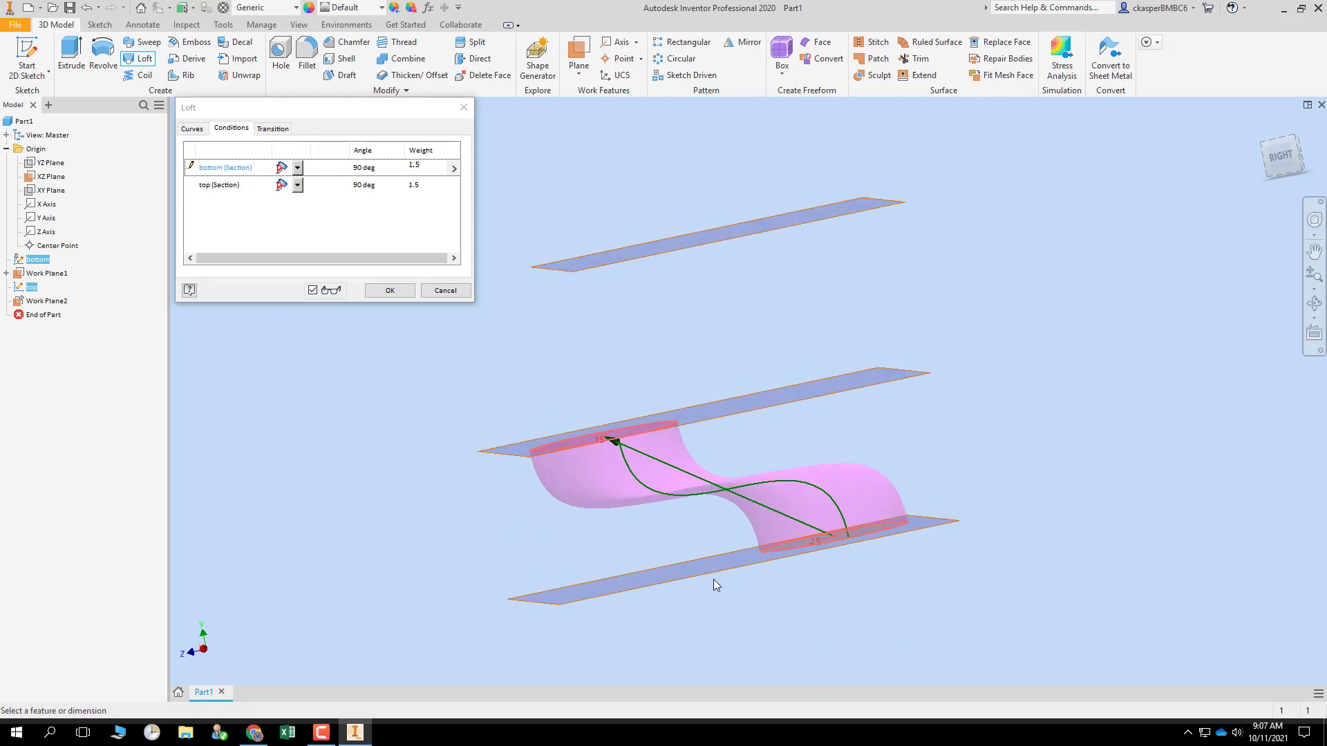
middle_click_drag(704, 592, 688, 607)
middle_click_drag(707, 505, 658, 459, "shift")
left_click(386, 153)
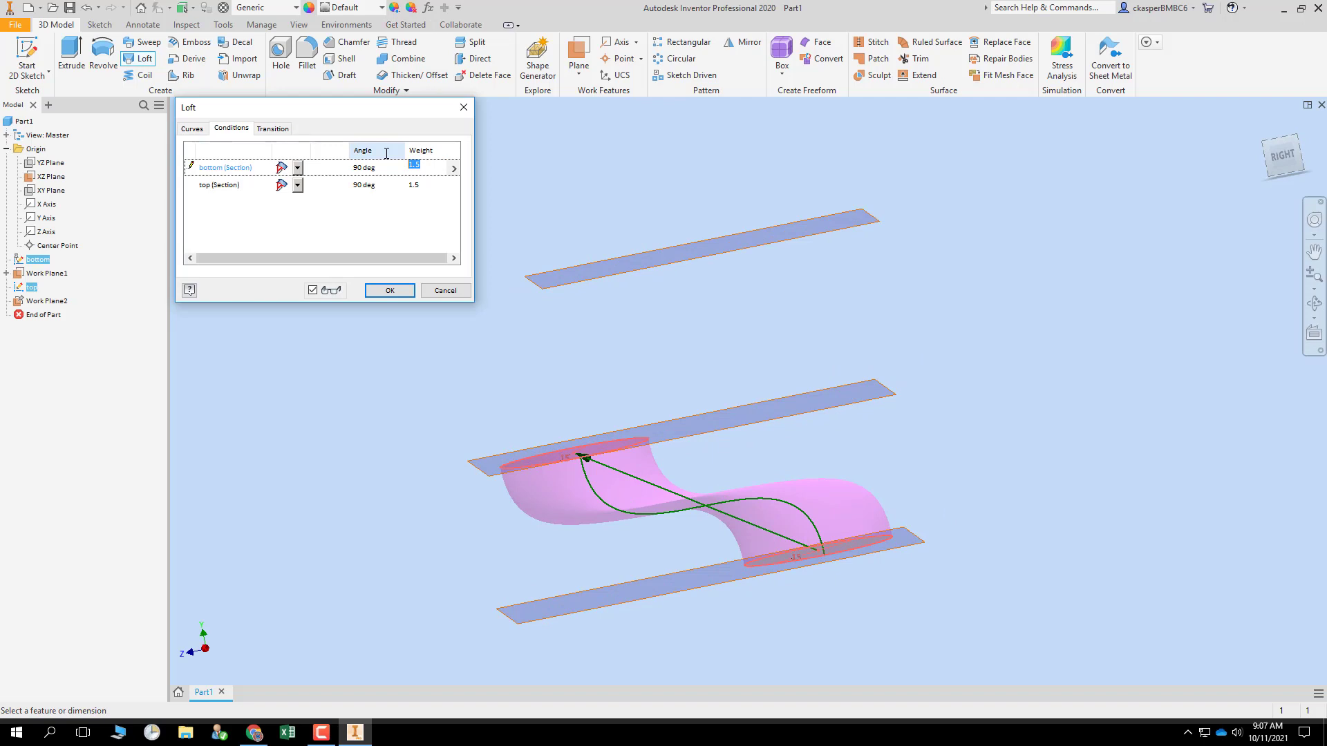
type(".25")
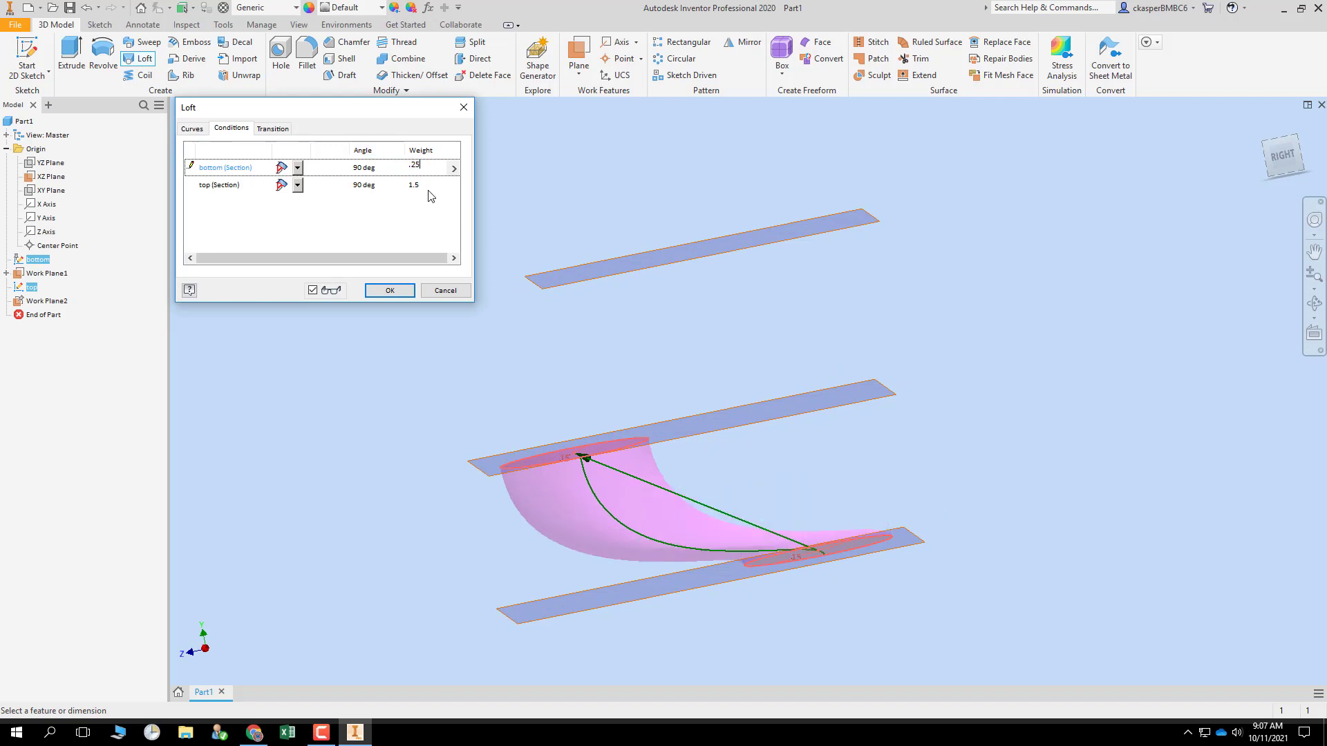
left_click(426, 186)
type(".25")
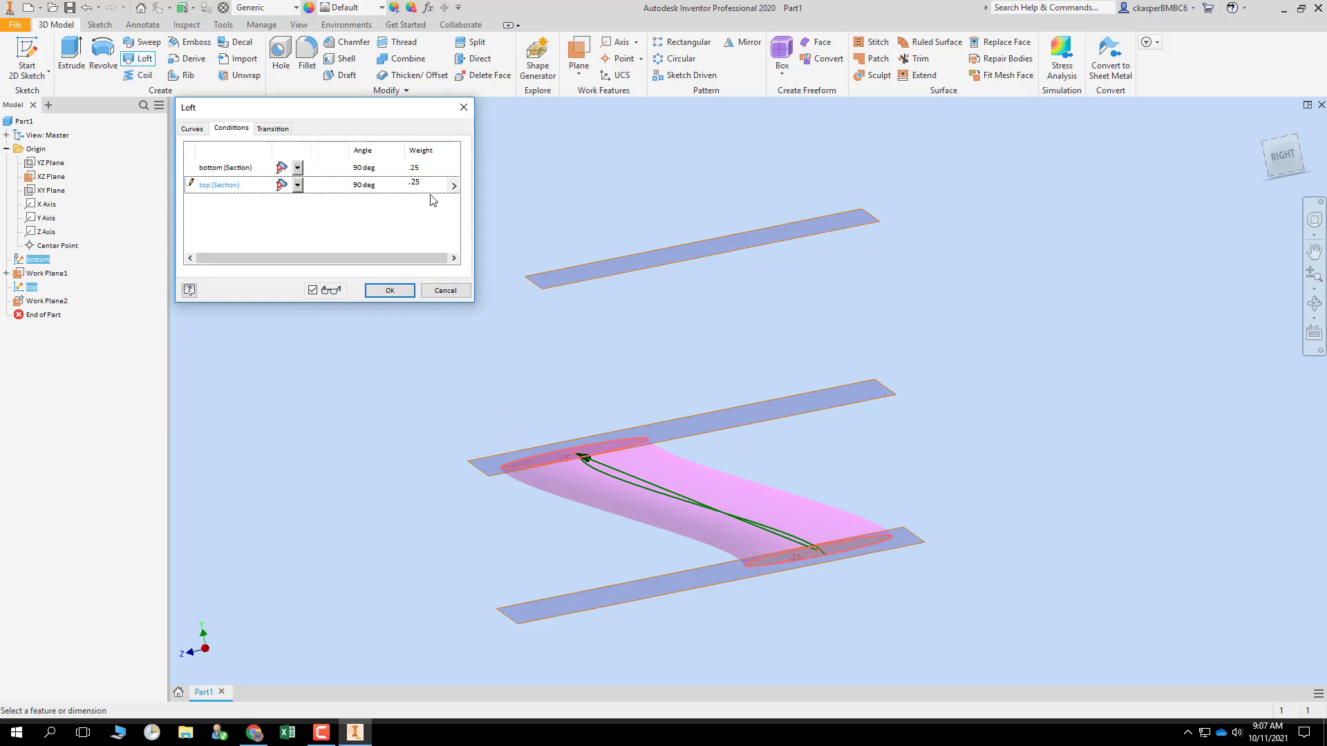
- Set the bottom and top section weights to 0.8 and create the loft as a solid
key("Up")
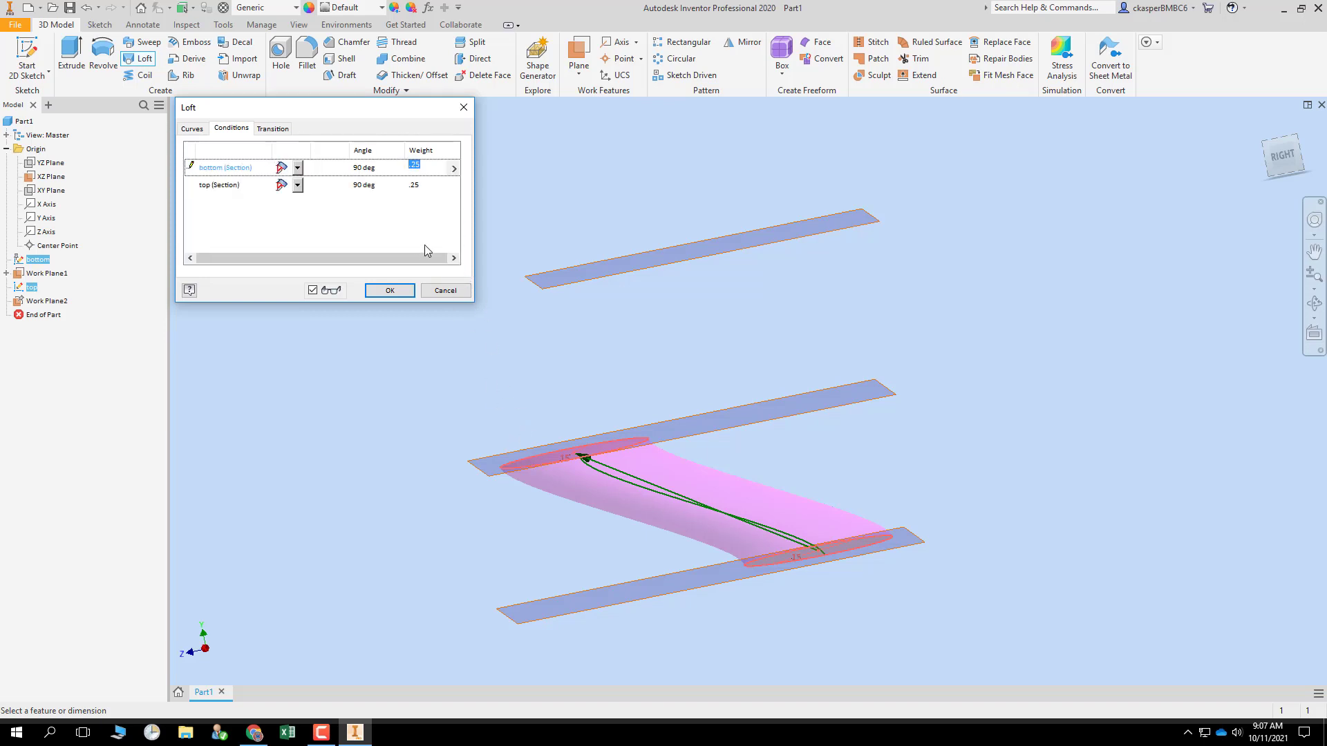
type(".8")
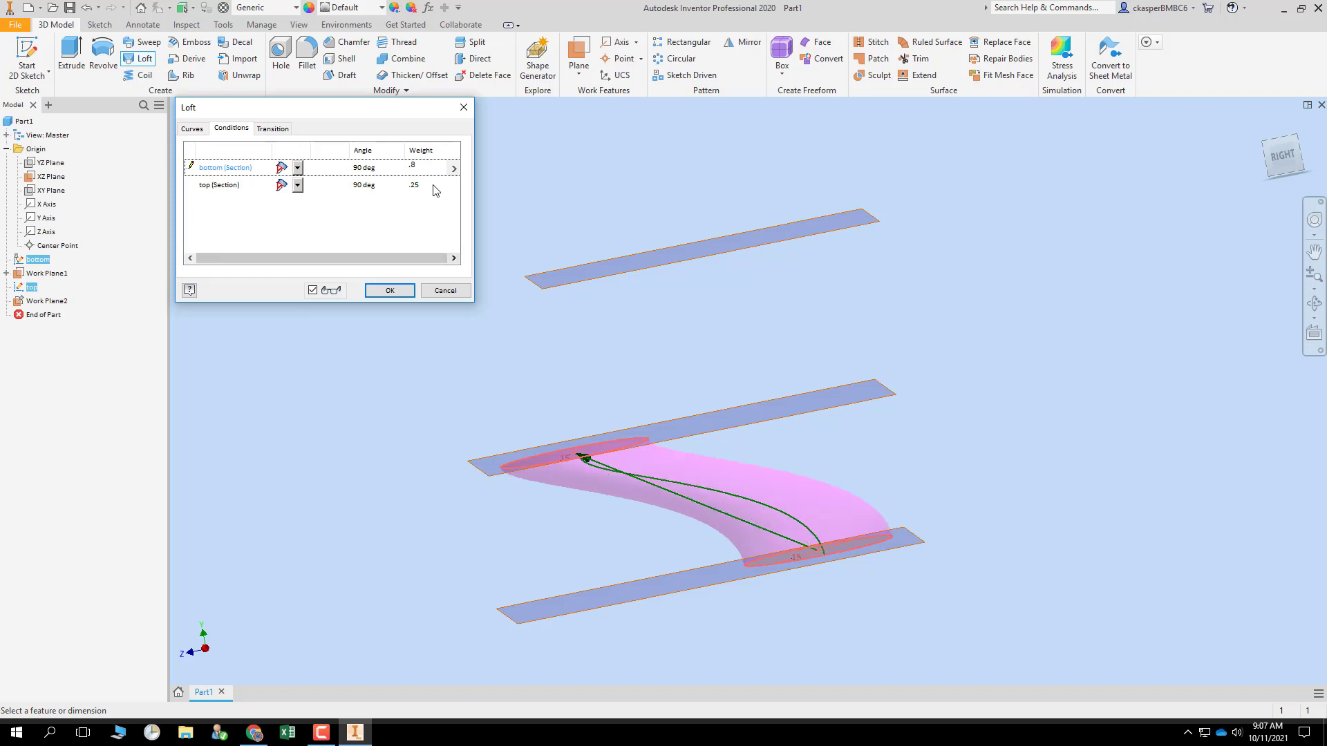
key("Down")
type(".8")
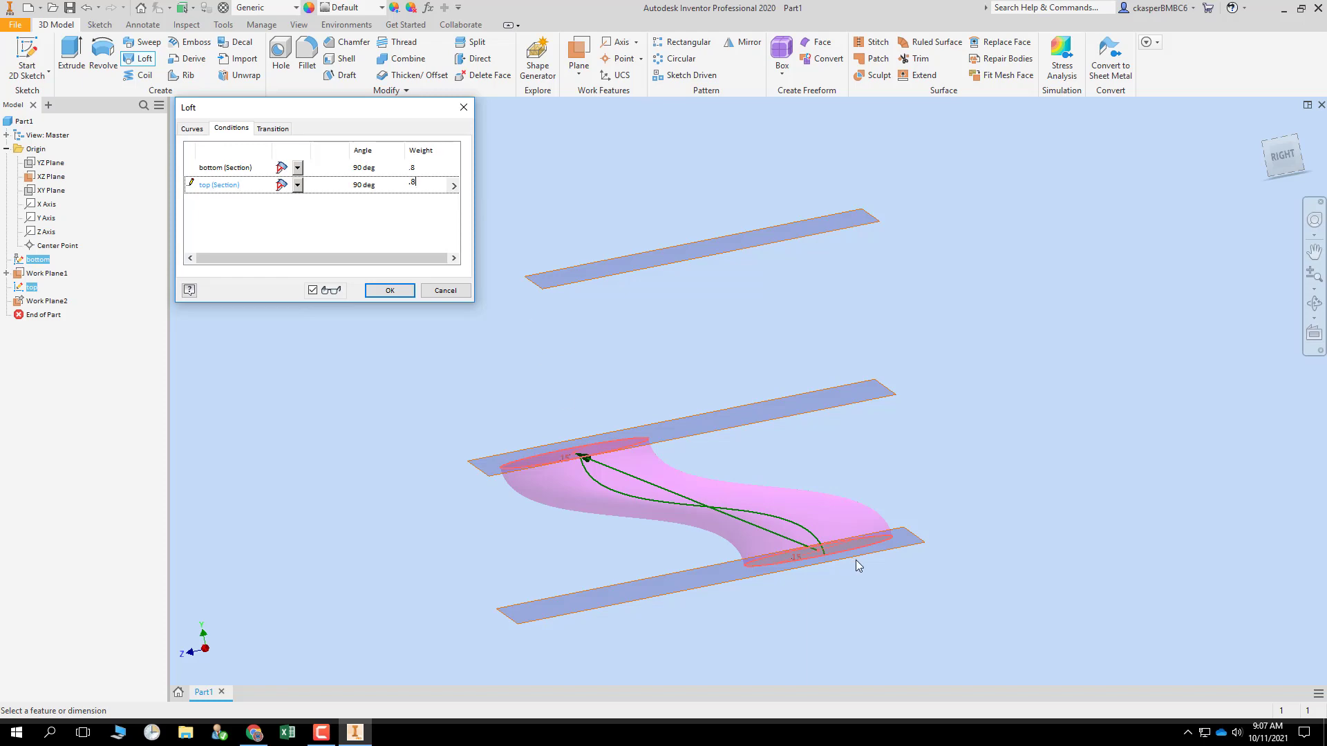
middle_click_drag(849, 584, 884, 578, "shift")
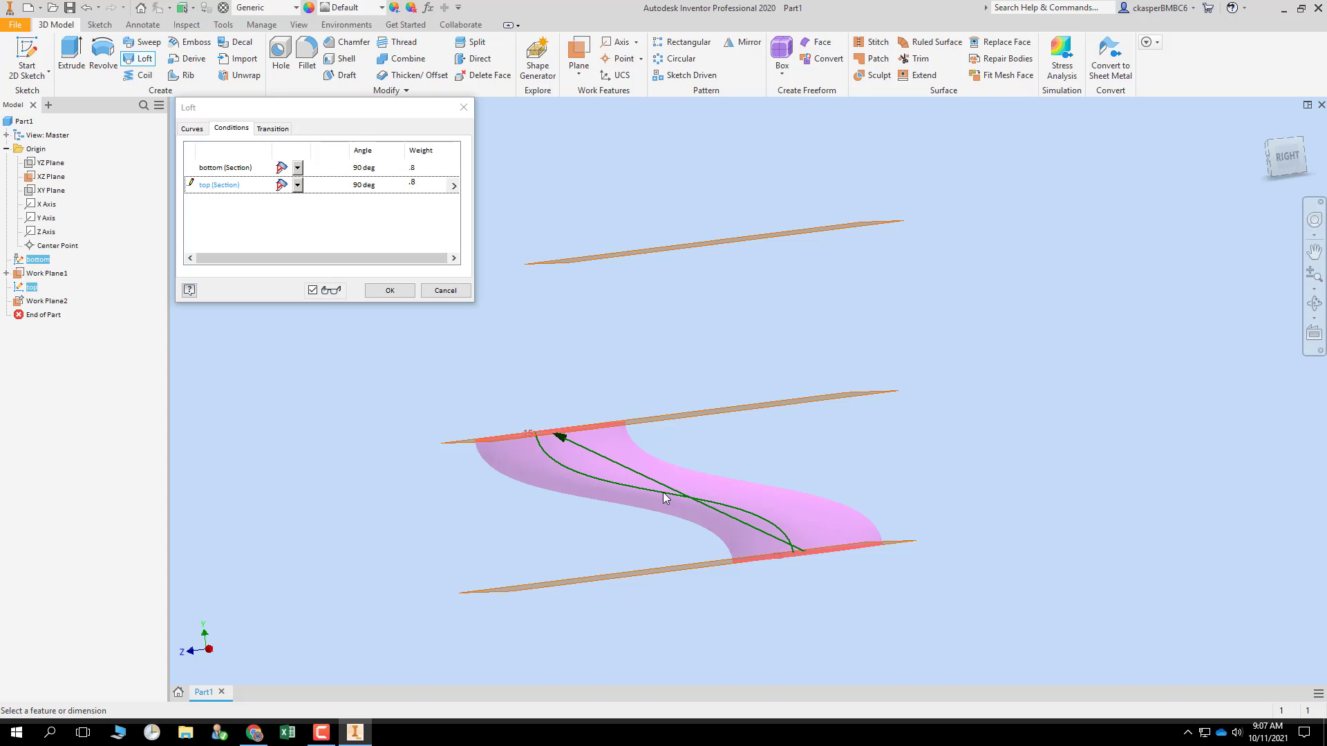
middle_click_drag(624, 492, 582, 496, "shift")
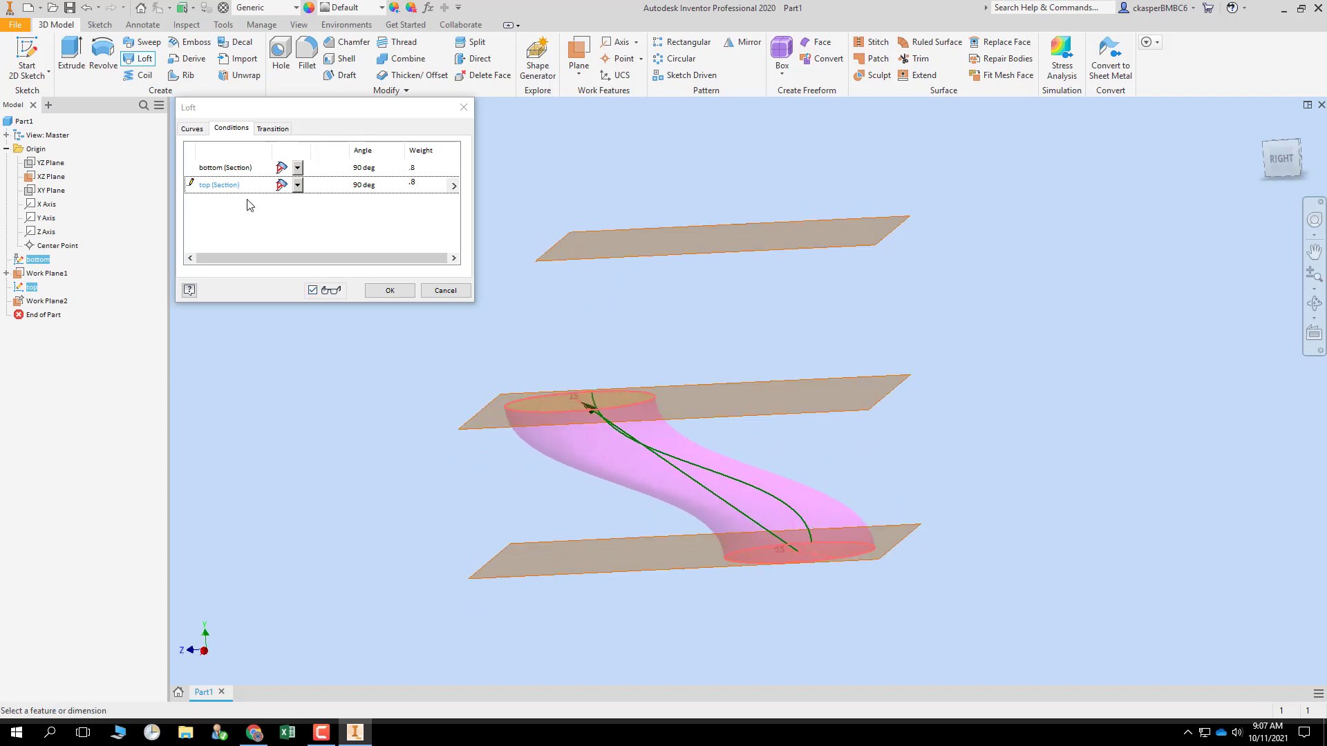
left_click(192, 129)
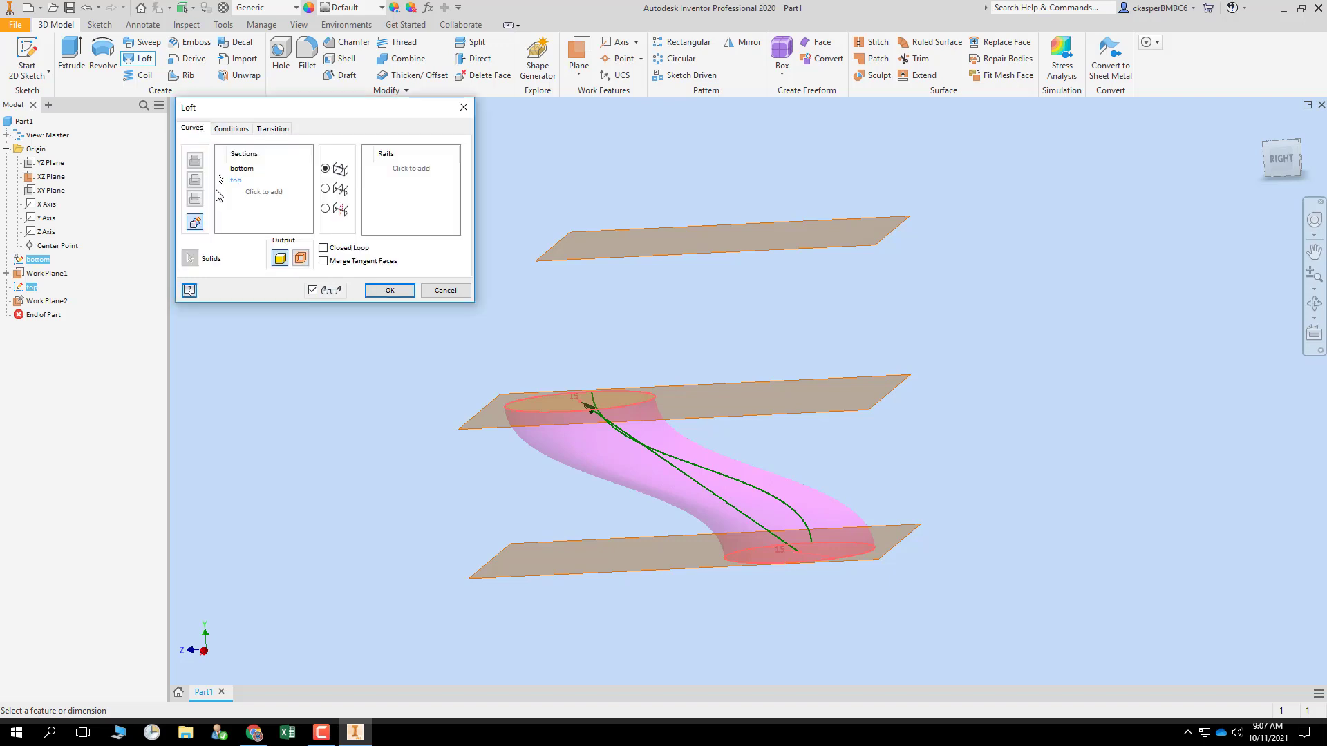
left_click(394, 291)
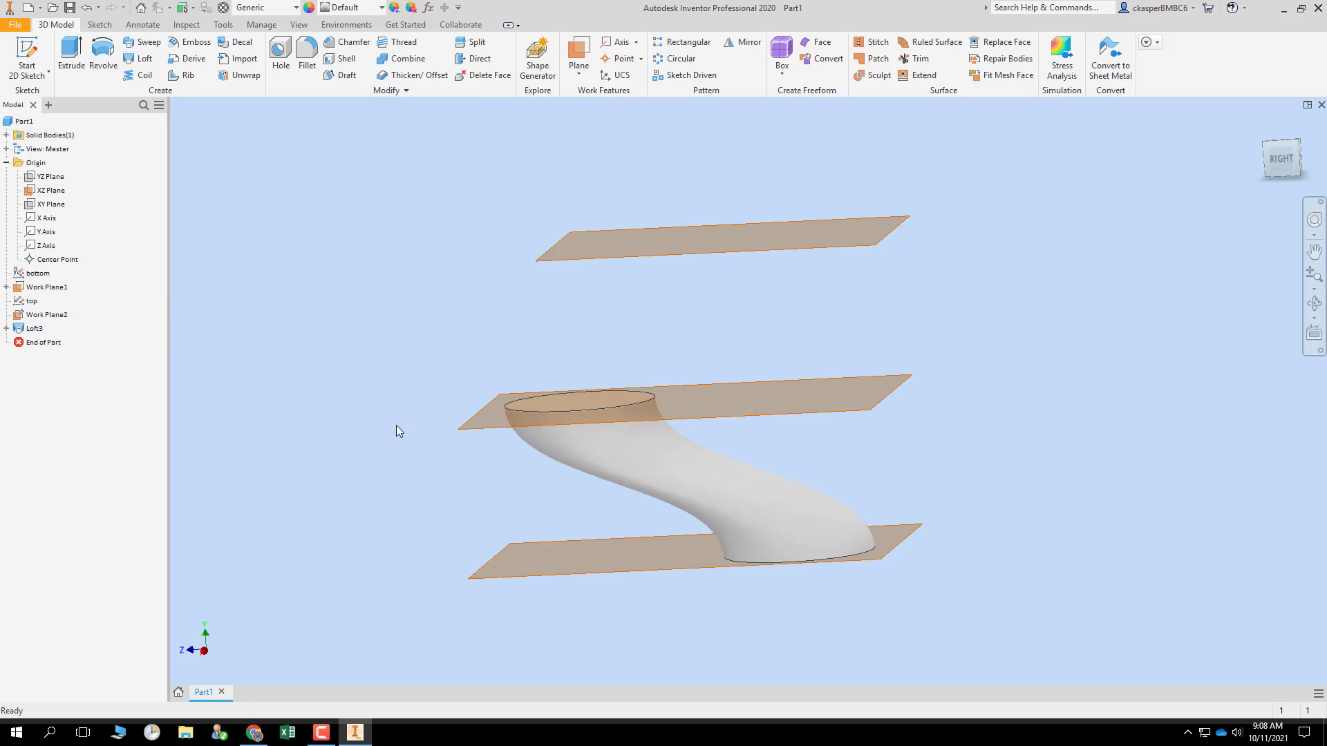
- Hide the uppermost work plane and the work plane at the loft's top end
mouse_move(362, 384)
middle_mouse_down("shift")
mouse_move(373, 441)
mouse_move(376, 394)
mouse_move(358, 362)
mouse_move(365, 391)
middle_mouse_up("shift")
left_click(586, 247)
right_click(584, 252)
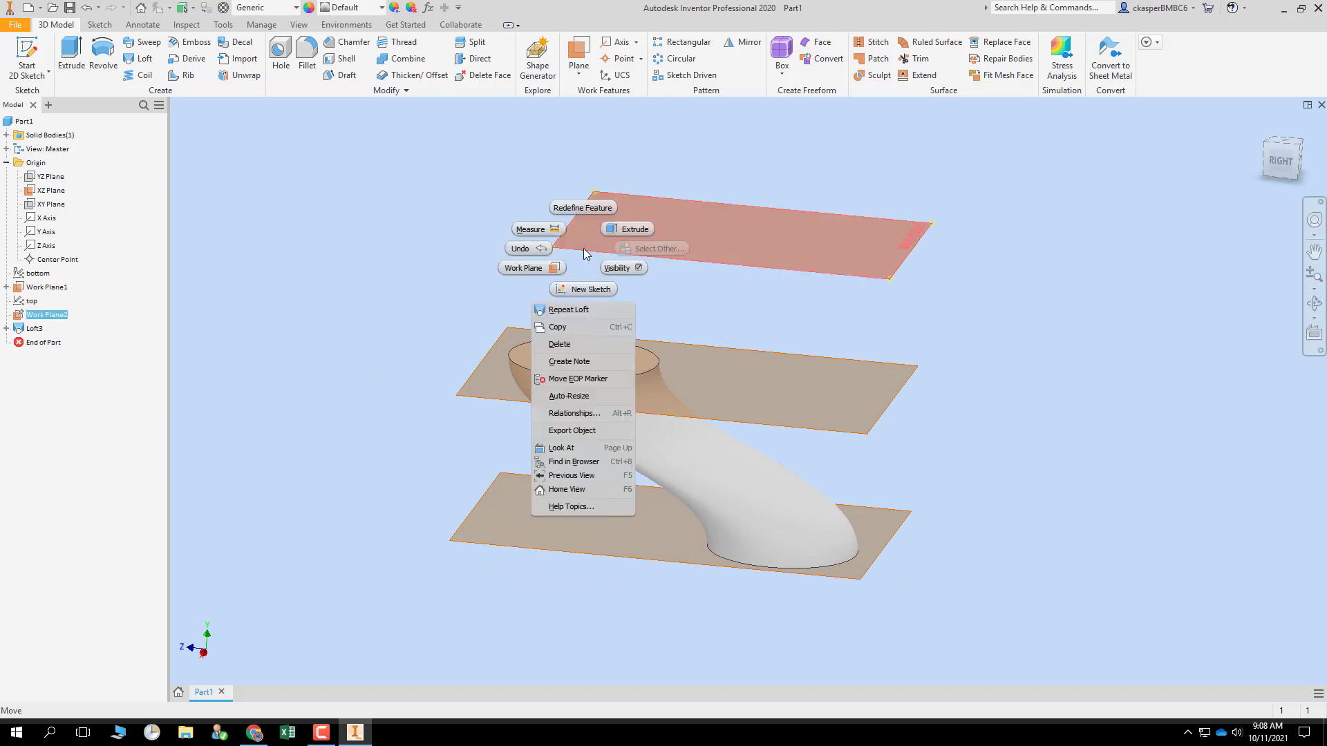
left_click(628, 267)
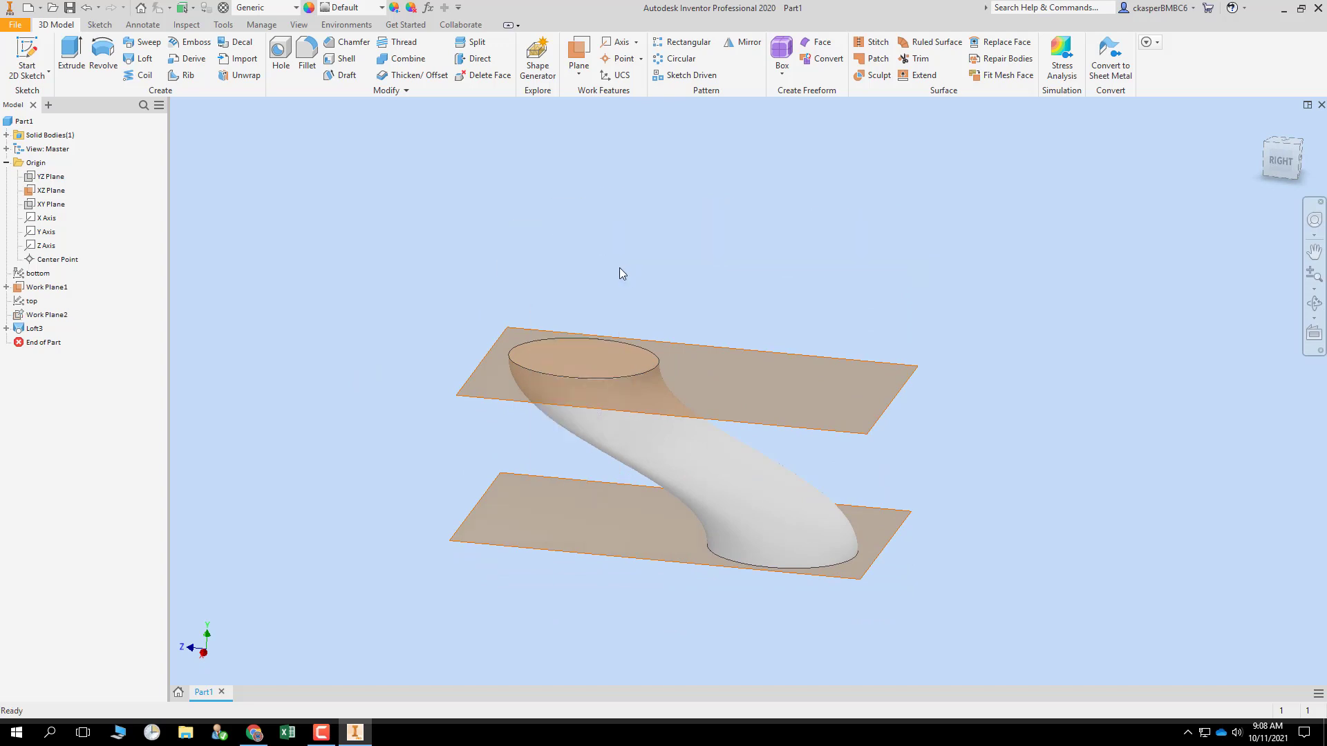
left_click(765, 350)
right_click(770, 350)
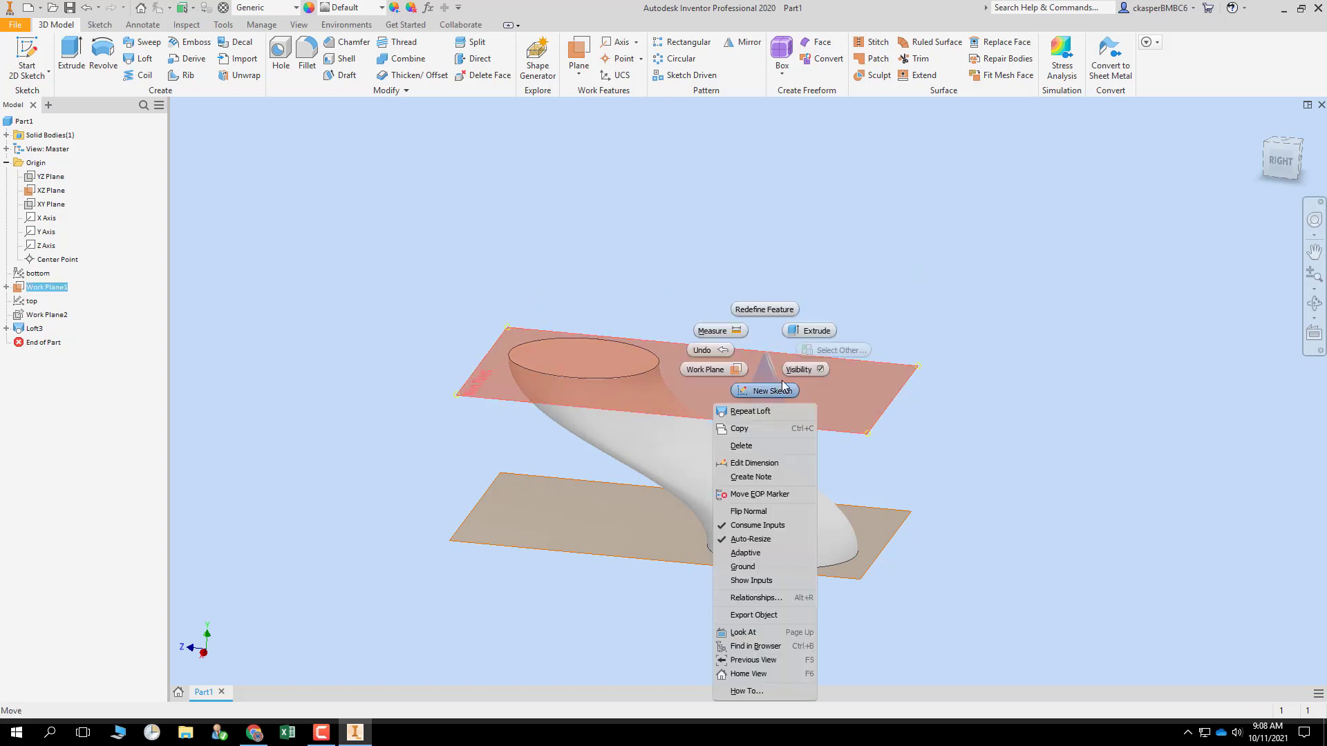
left_click(804, 370)
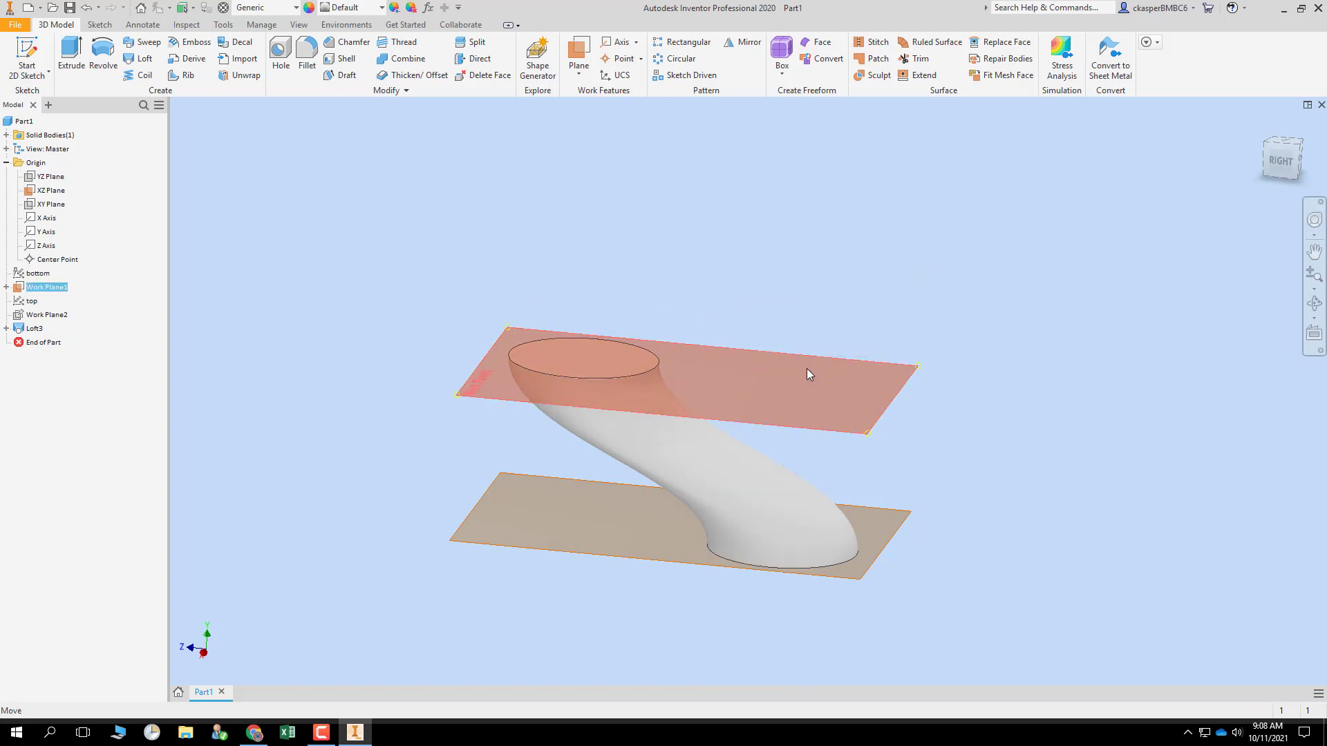
- Hide the XZ plane at the lower end of the loft
left_click(890, 525)
right_click(900, 528)
left_click(930, 546)
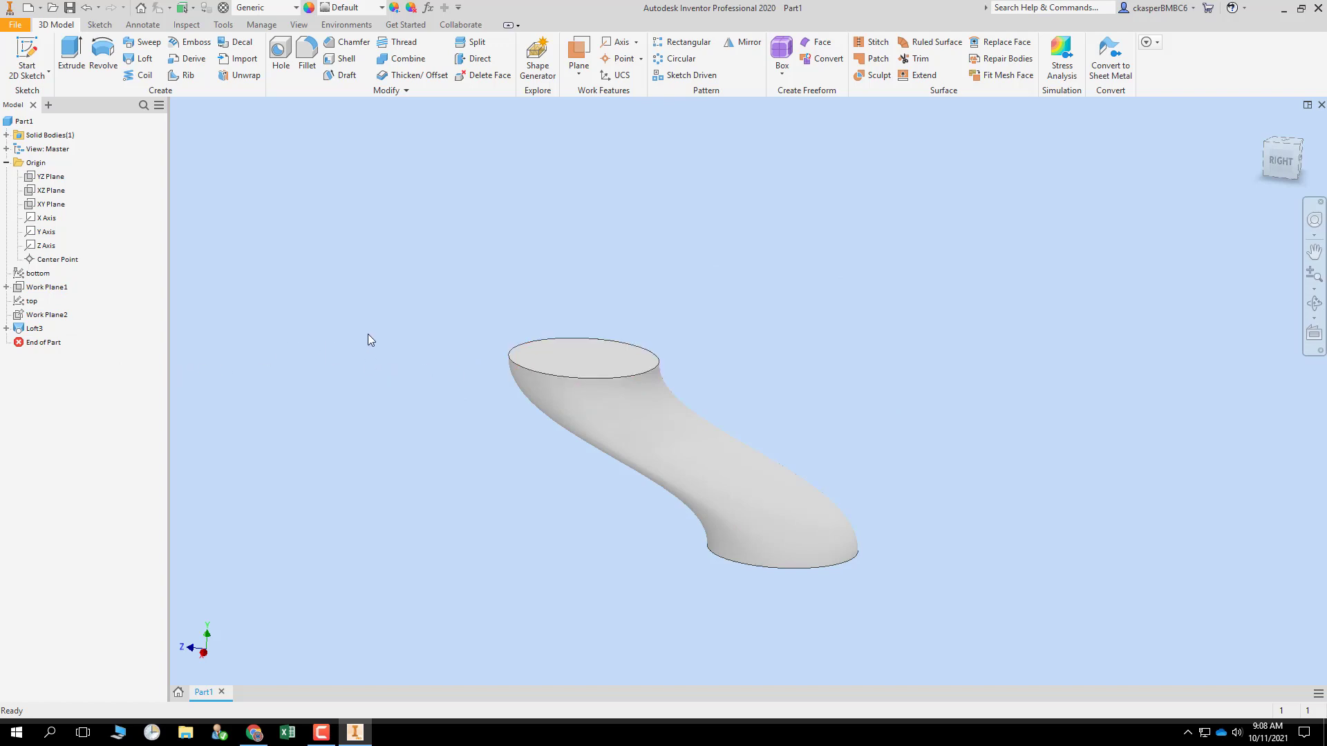
- Try a Shell with 1 mm thickness on the loft, removing its upper circular end face
middle_click_drag(370, 341, 361, 379, "shift")
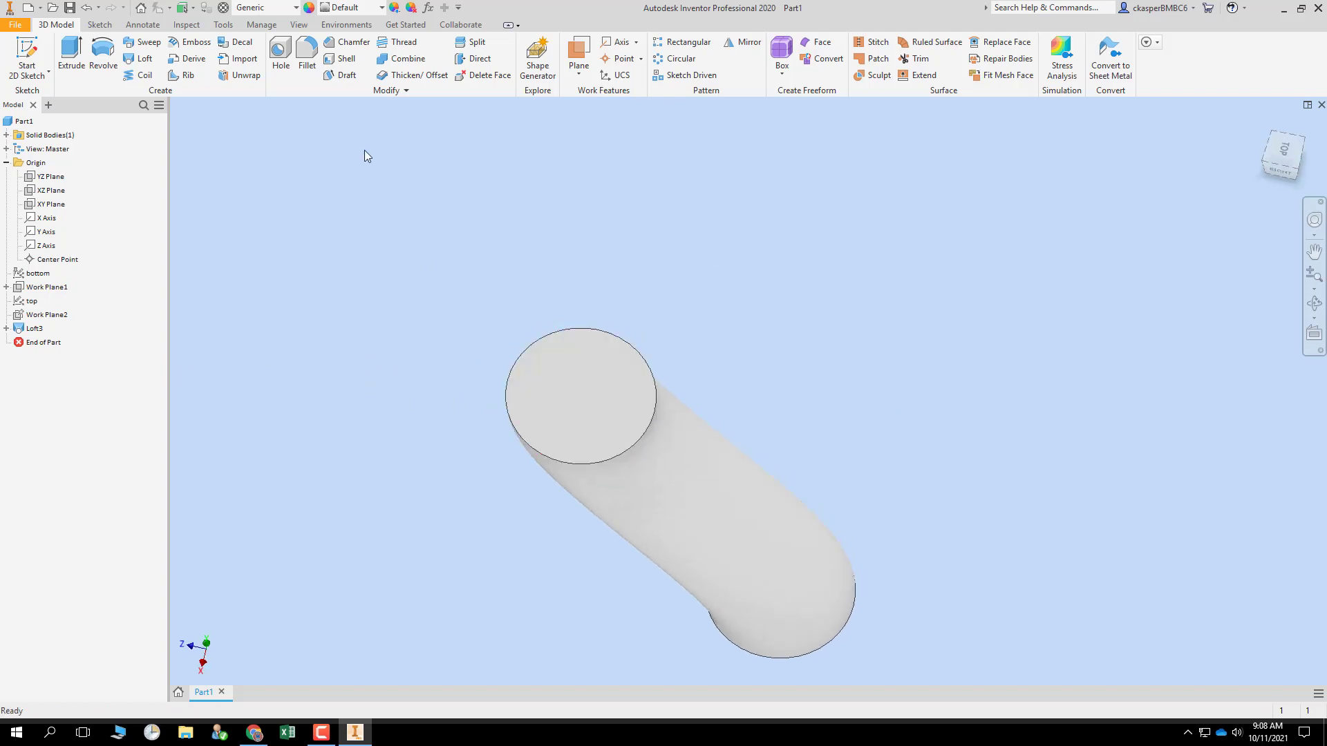
left_click(346, 61)
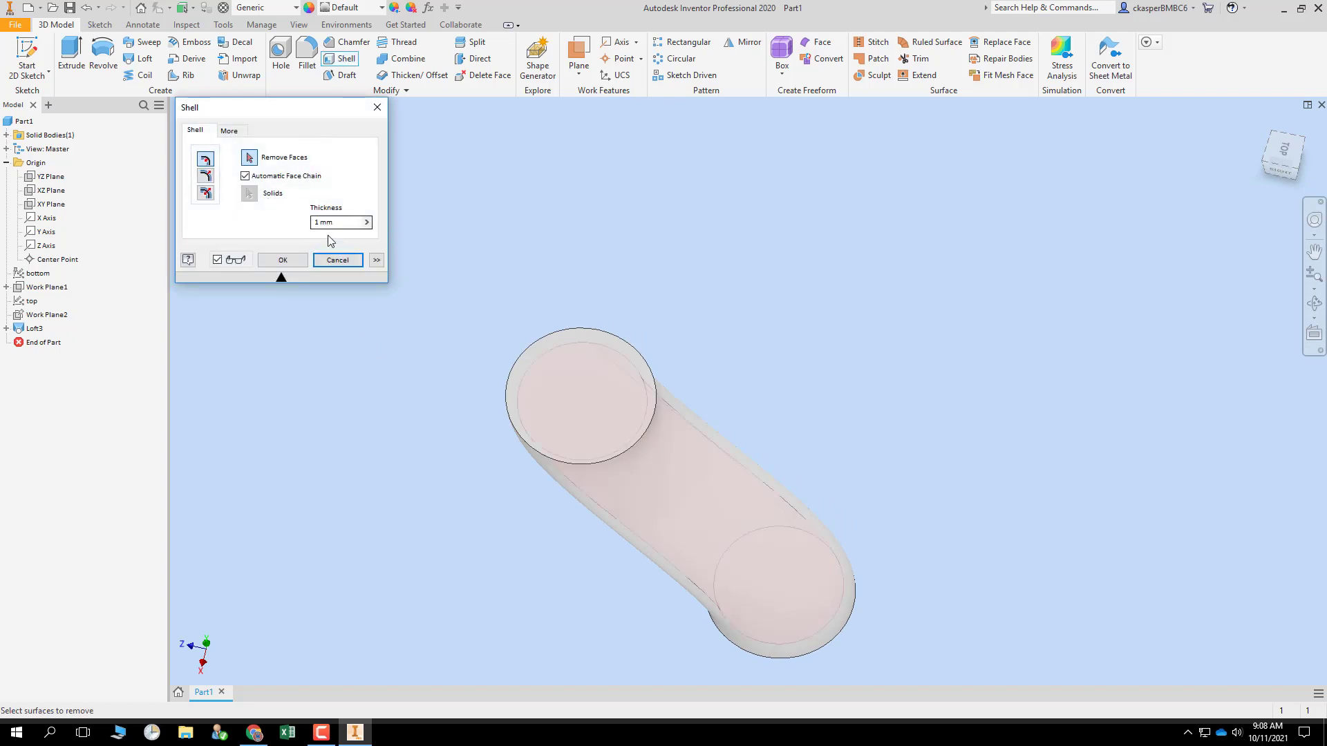
left_click(568, 408)
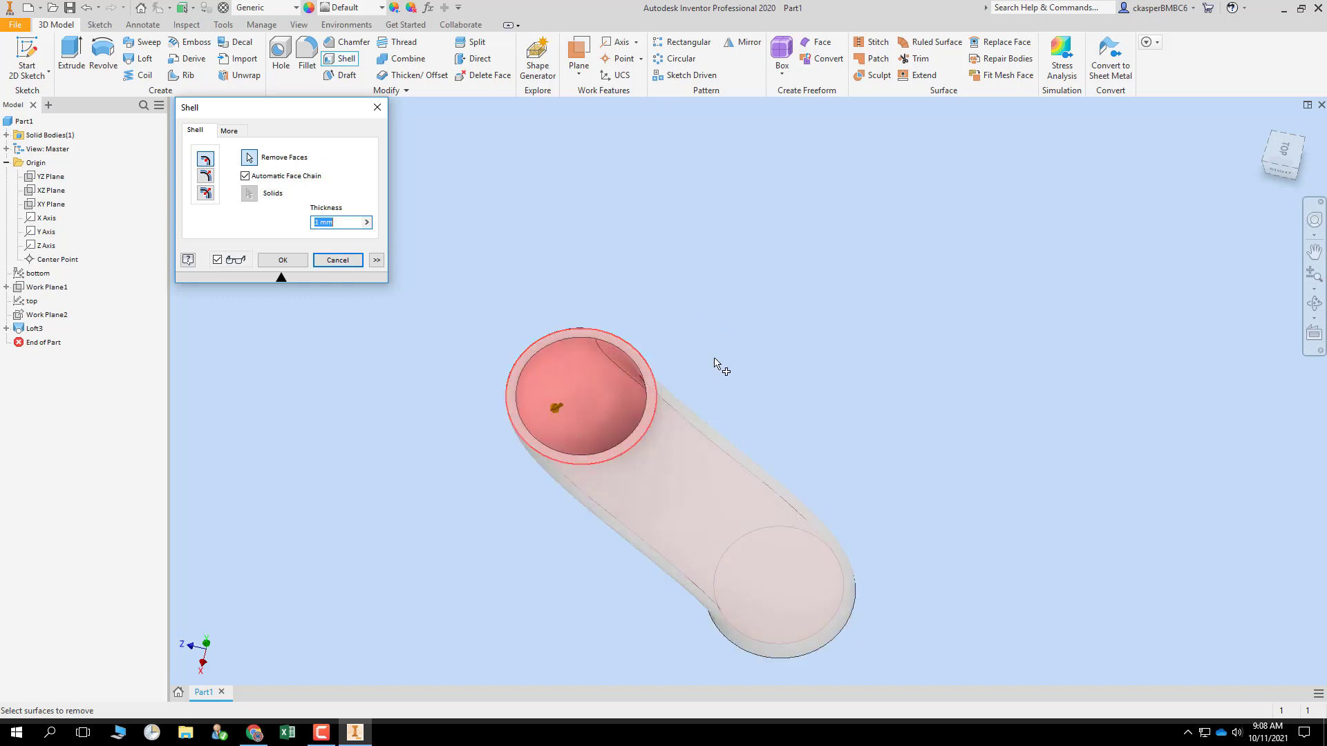
mouse_move(842, 401)
middle_mouse_down("shift")
mouse_move(823, 334)
mouse_move(853, 353)
mouse_move(849, 391)
middle_mouse_up("shift")
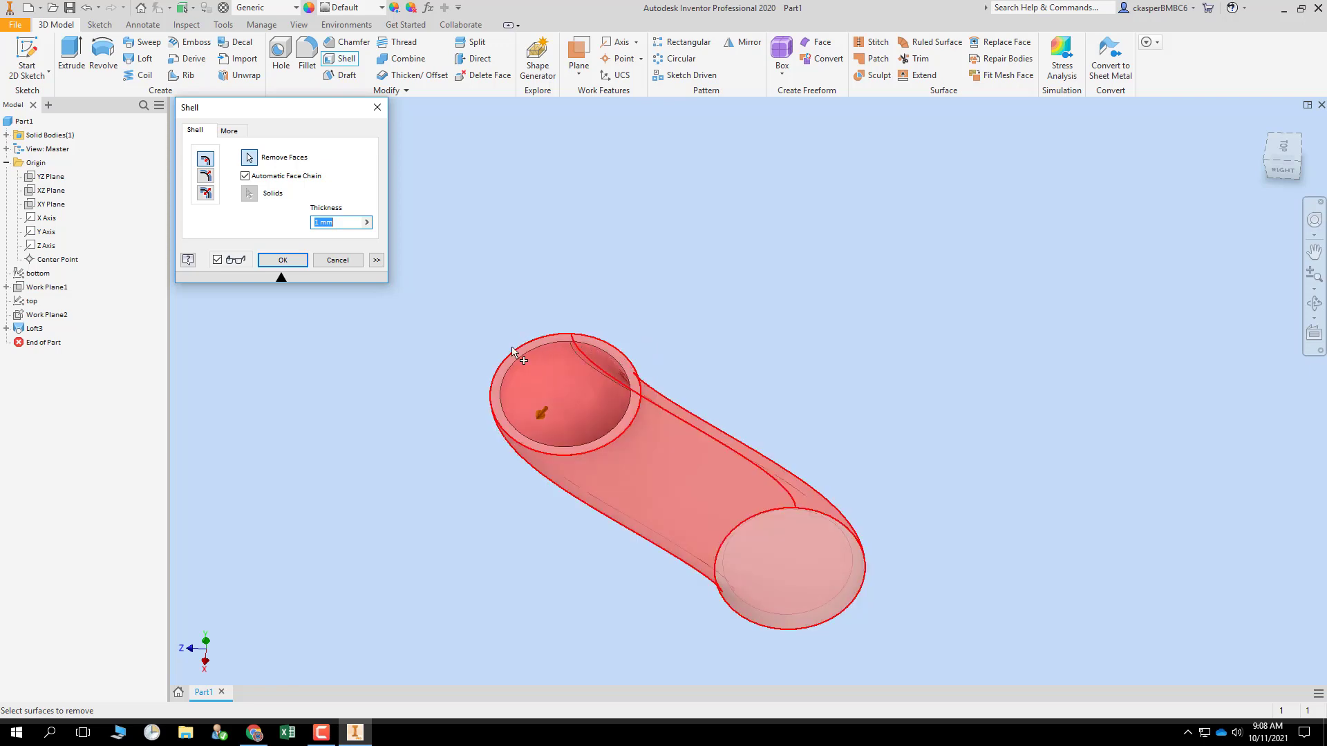
left_click(515, 390)
middle_click_drag(862, 401, 875, 330)
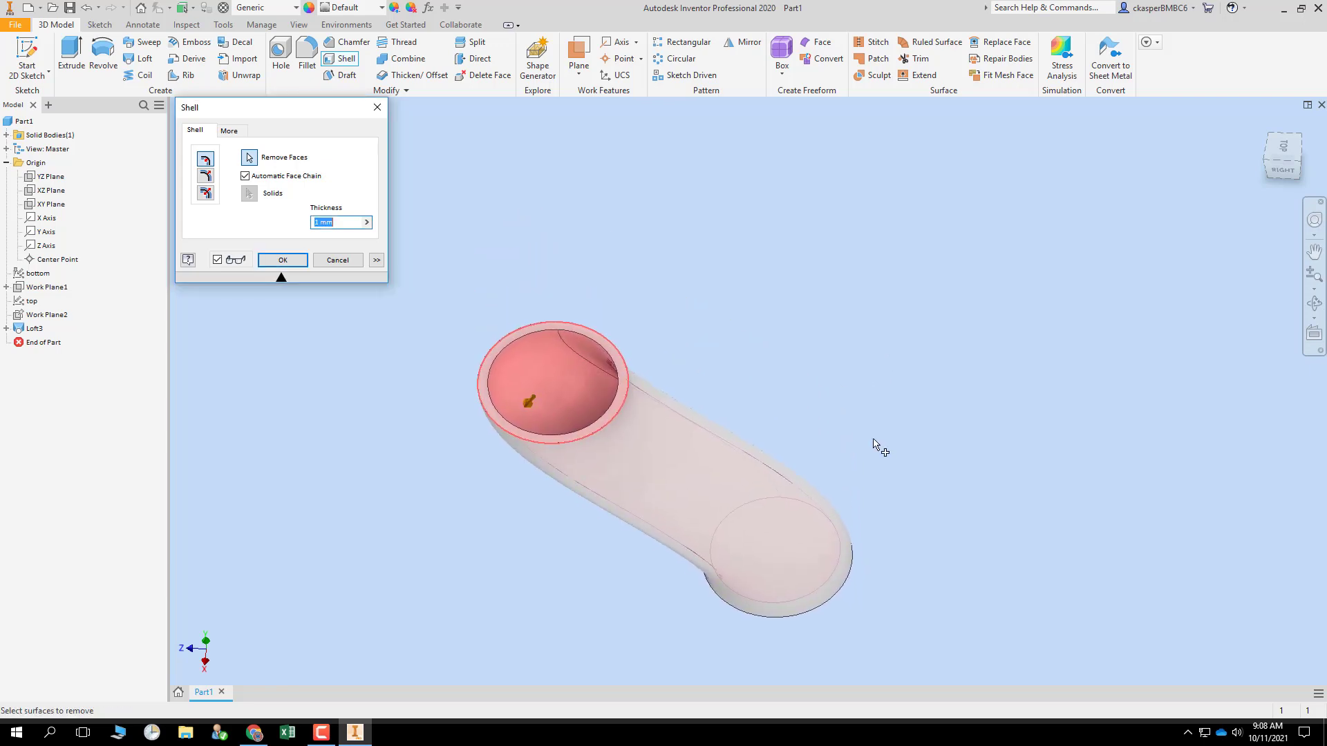
- Add the loft's lower circular end face to the faces removed, inspect the hollow preview, and cancel the shell
middle_click_drag(876, 447, 803, 501, "shift")
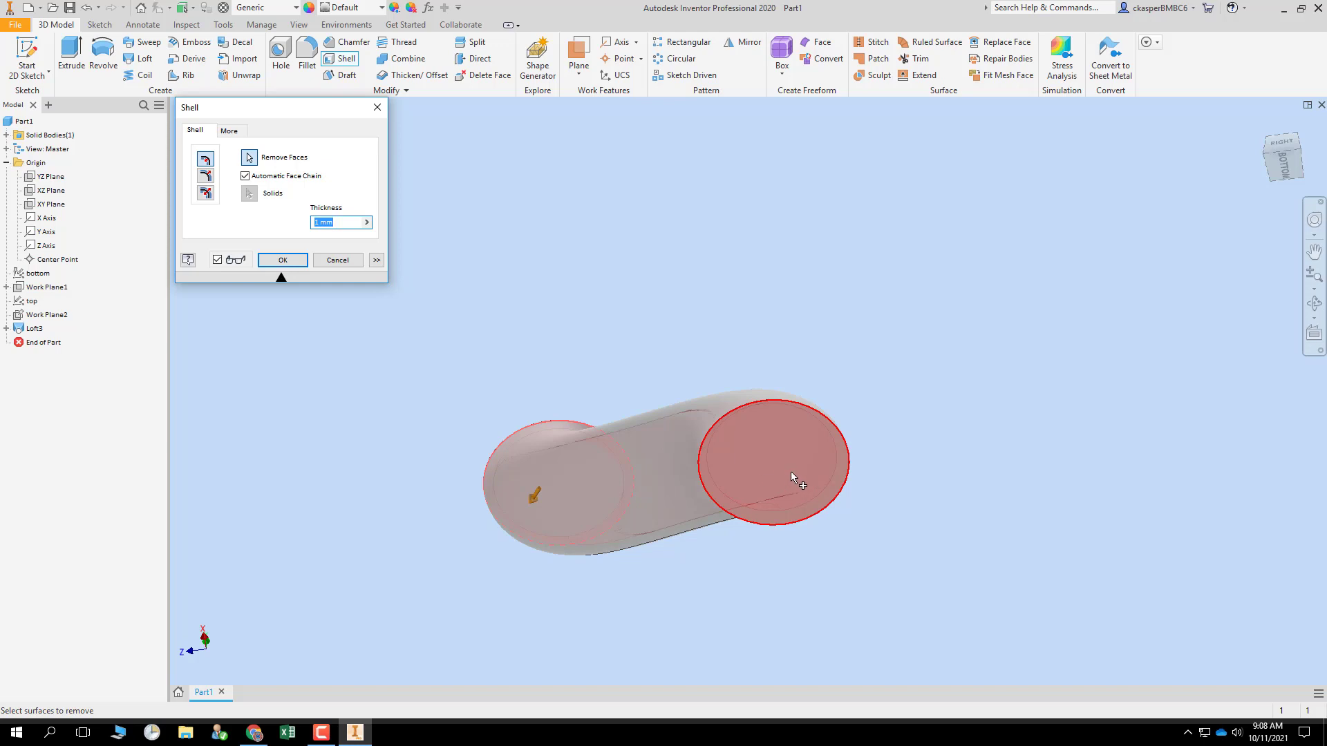
left_click(791, 471)
middle_click_drag(1016, 468, 966, 439, "shift")
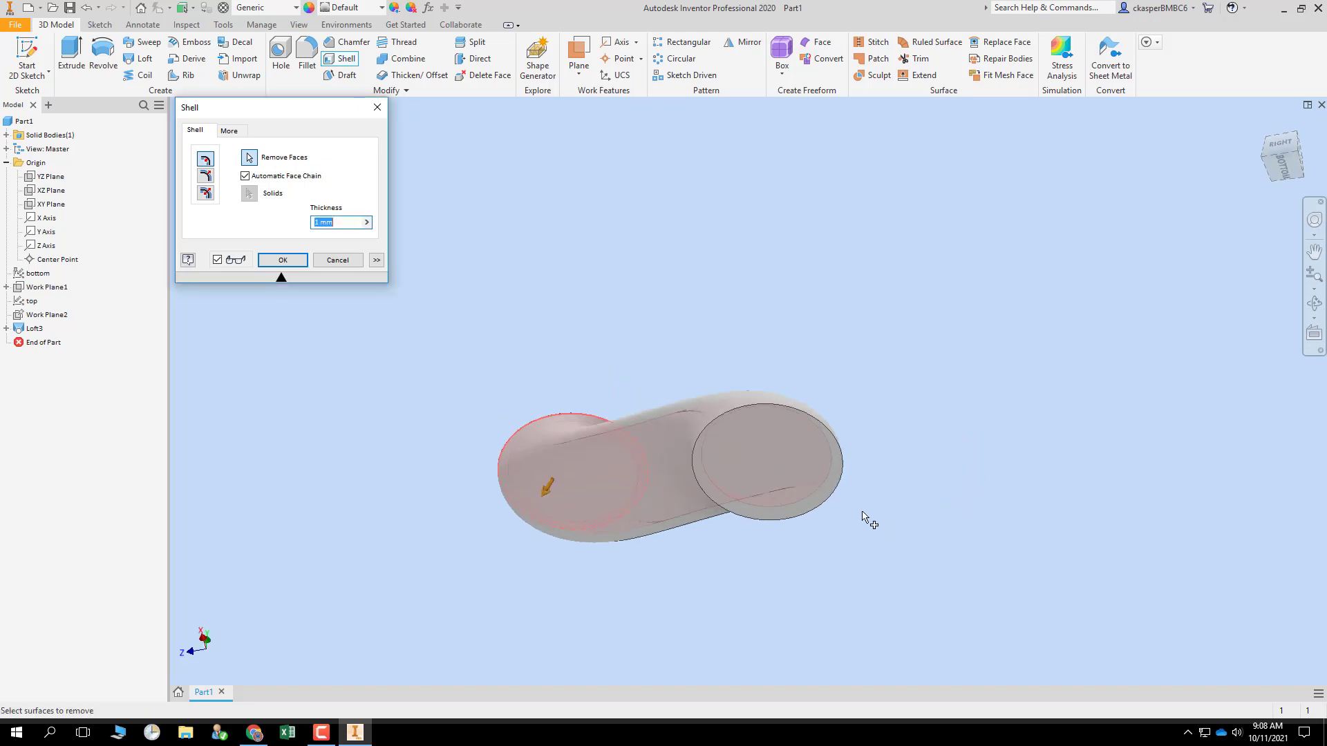
left_click(764, 449)
middle_click_drag(954, 484, 991, 454, "shift")
right_click(989, 449, "shift")
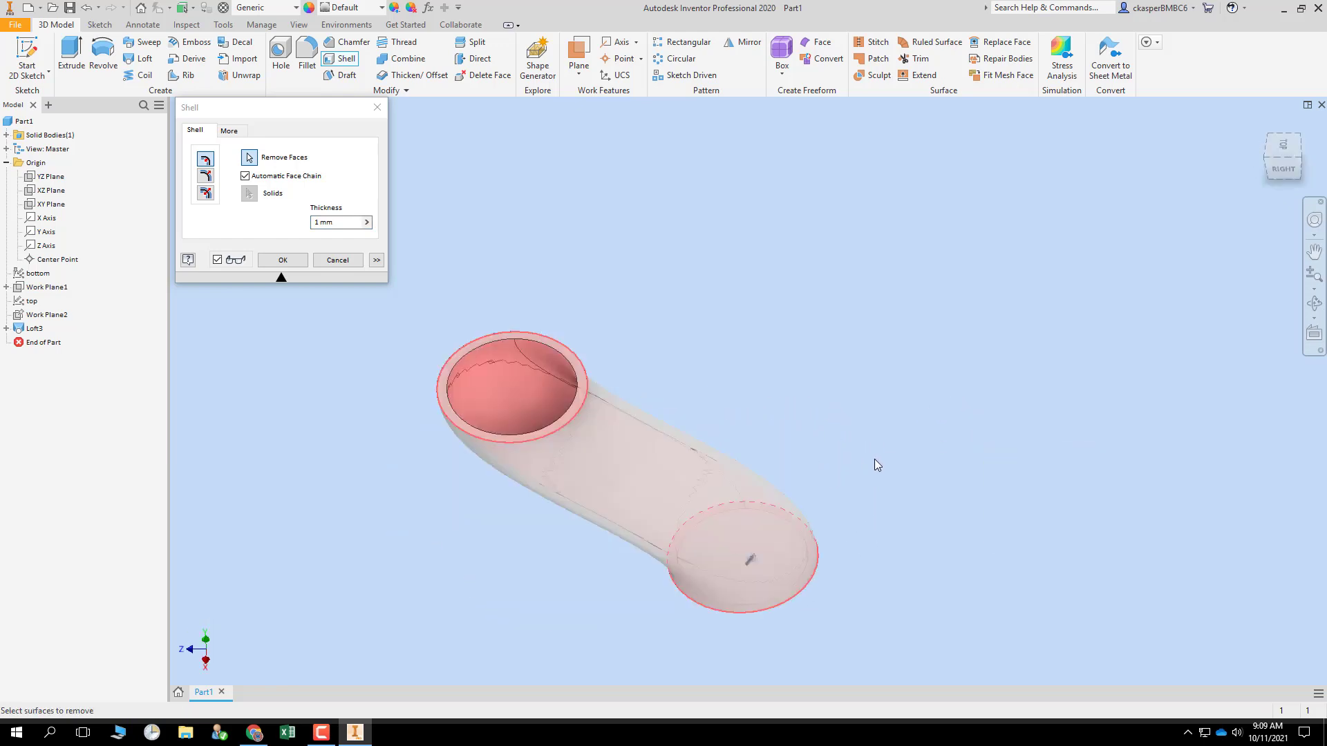
middle_click_drag(869, 462, 903, 432, "shift")
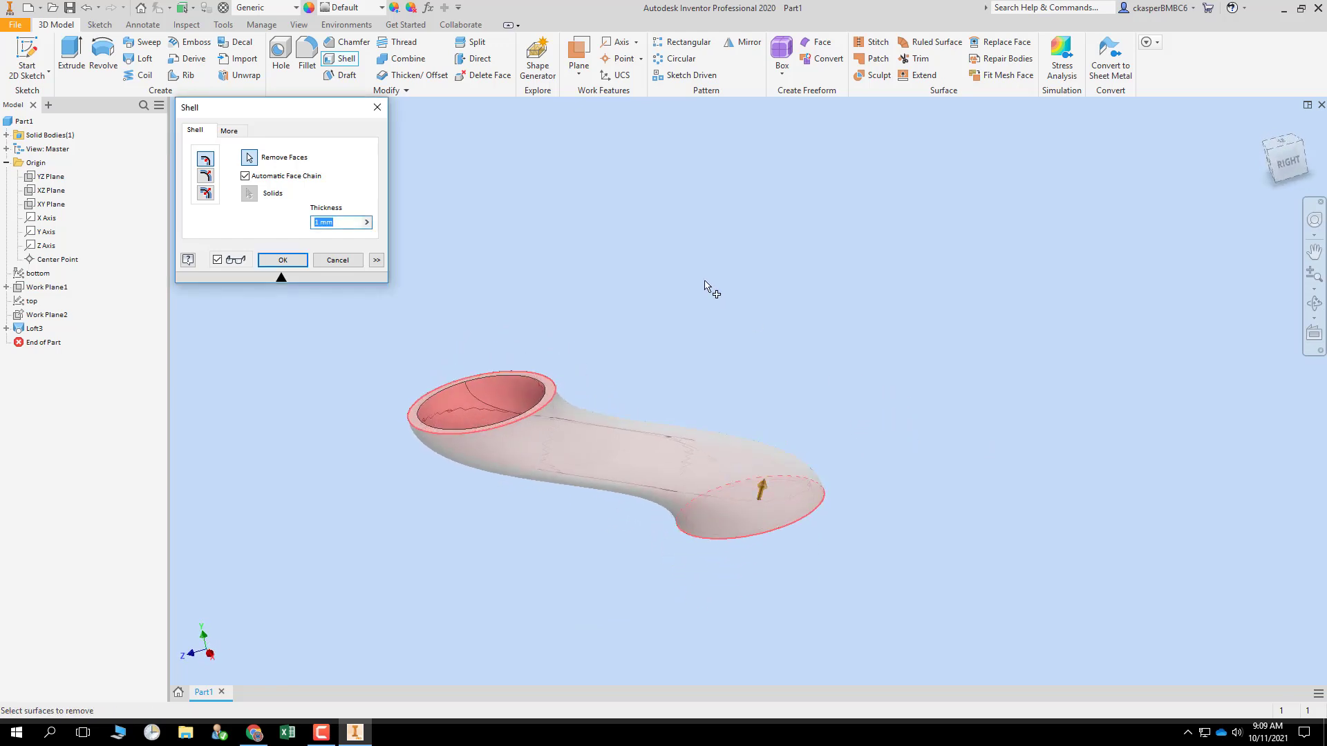
left_click(350, 259)
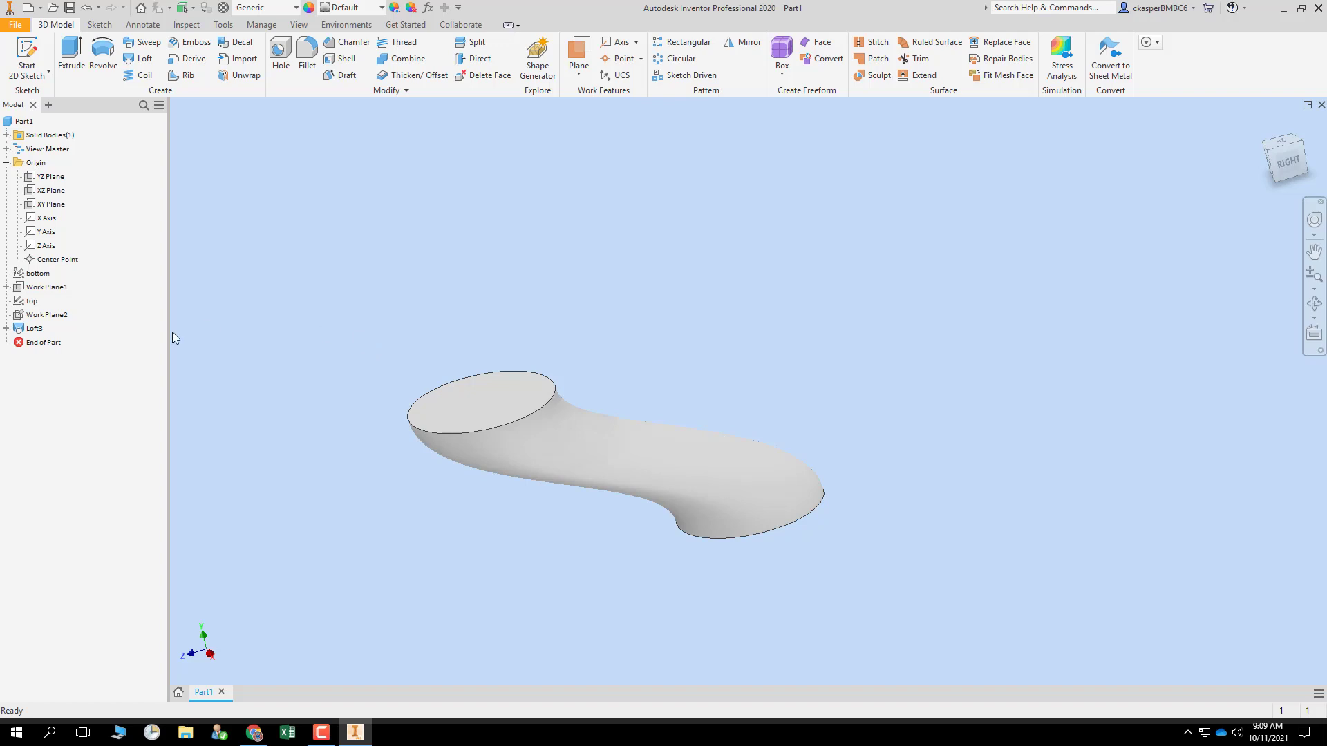
- Delete the loft, the work planes and the top sketch from the part
left_click(34, 328)
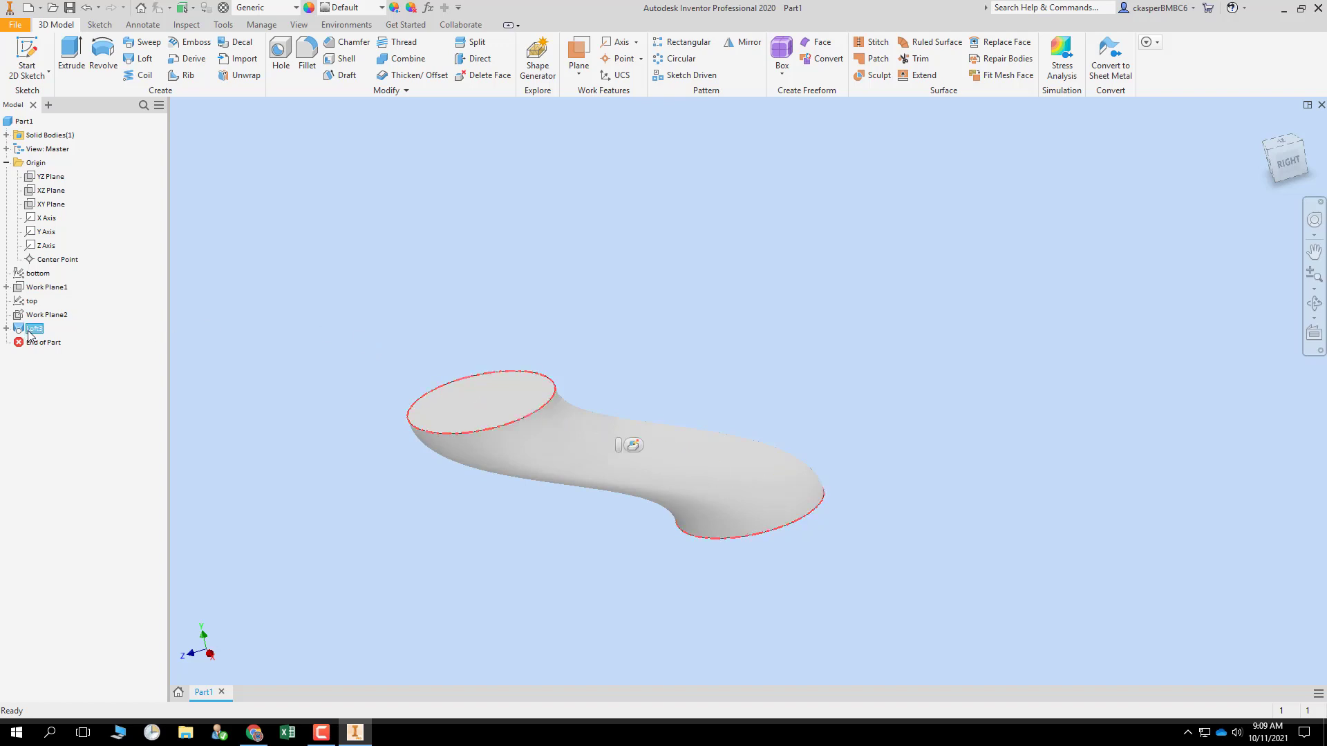
left_click(37, 274, "shift")
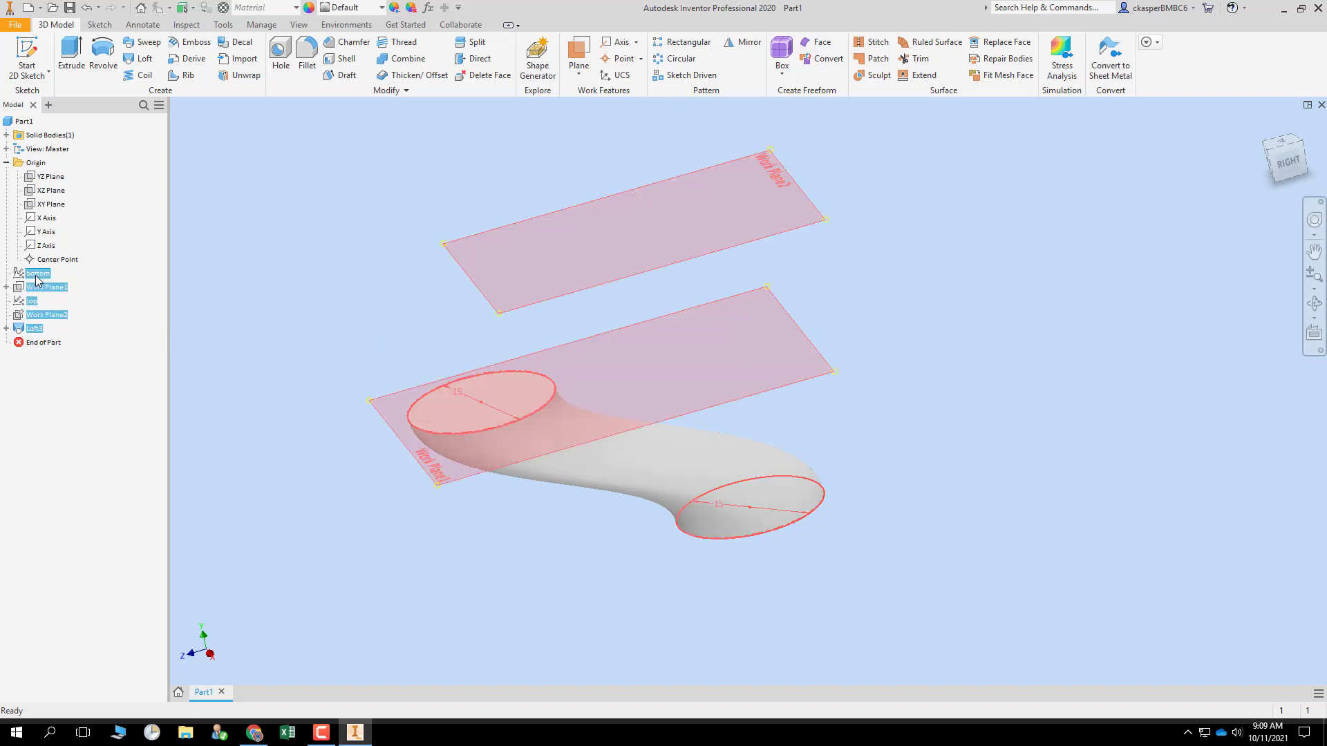
key("Delete")
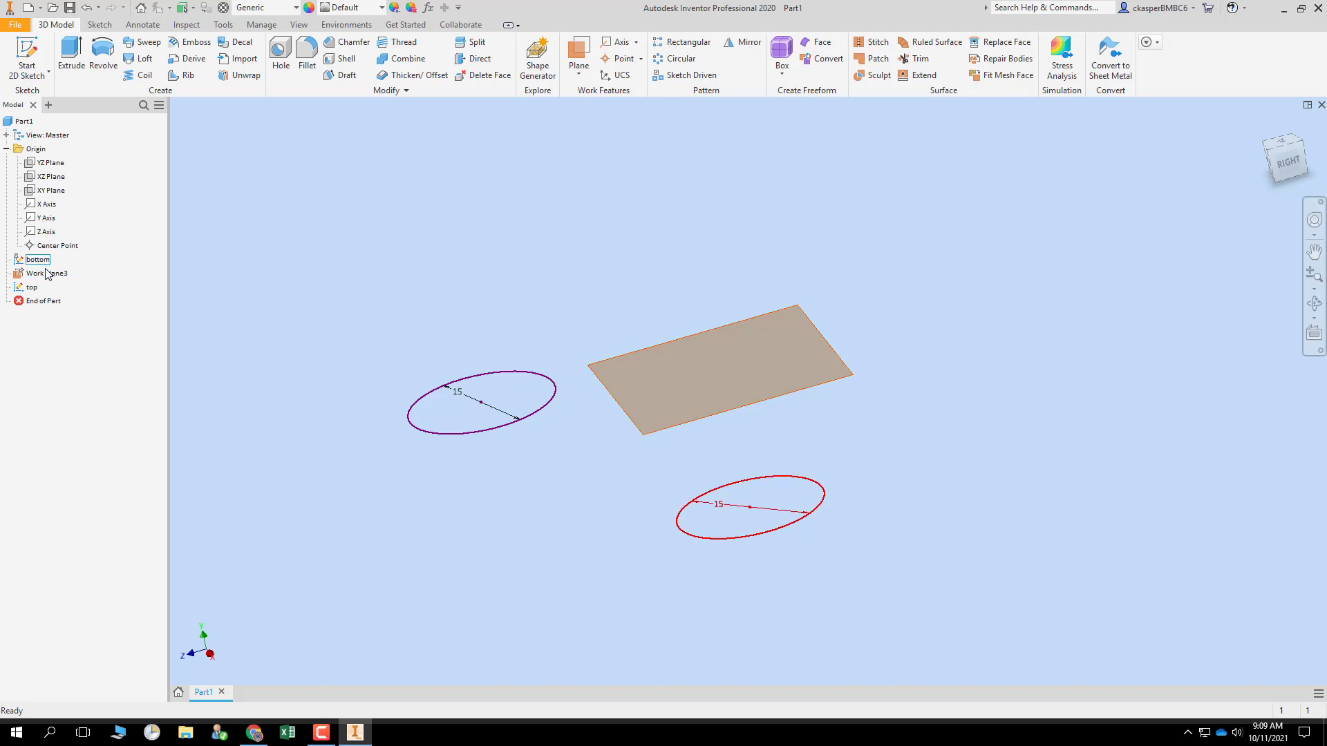
right_click(39, 272)
left_click(72, 316)
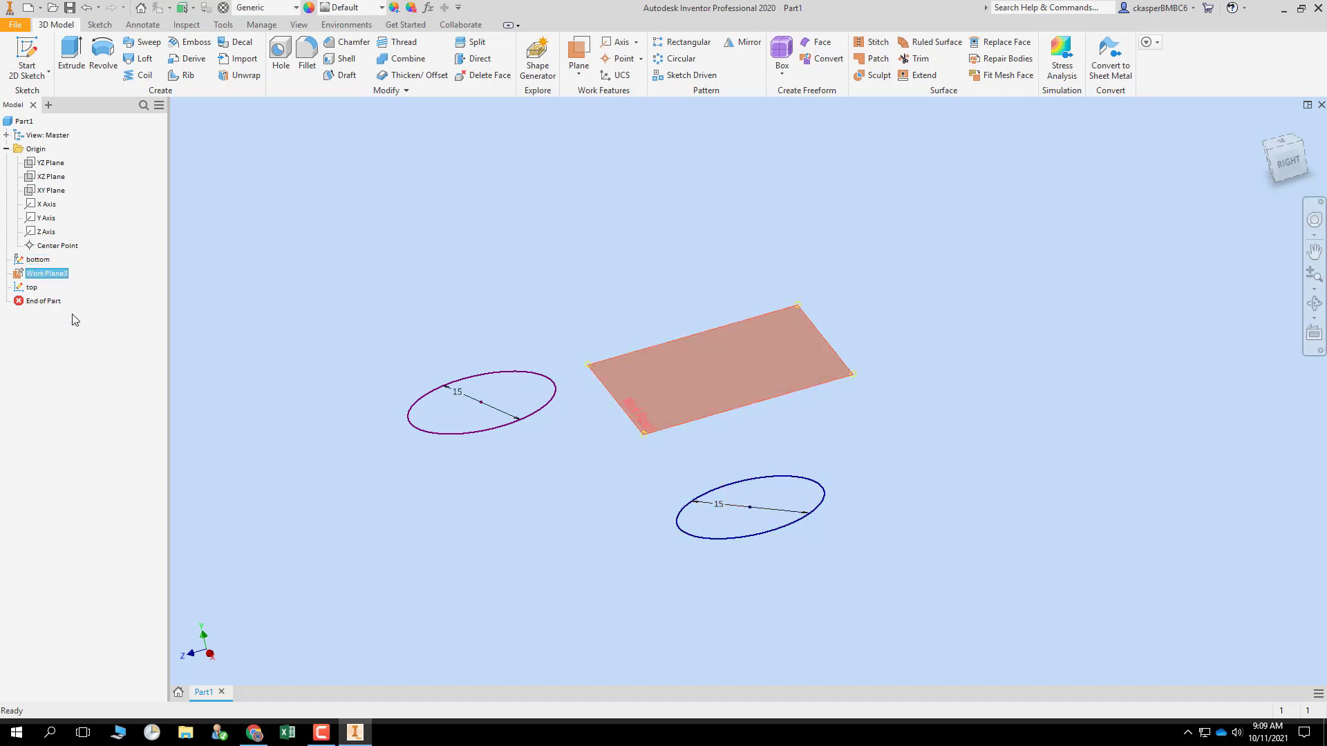
left_click(162, 177)
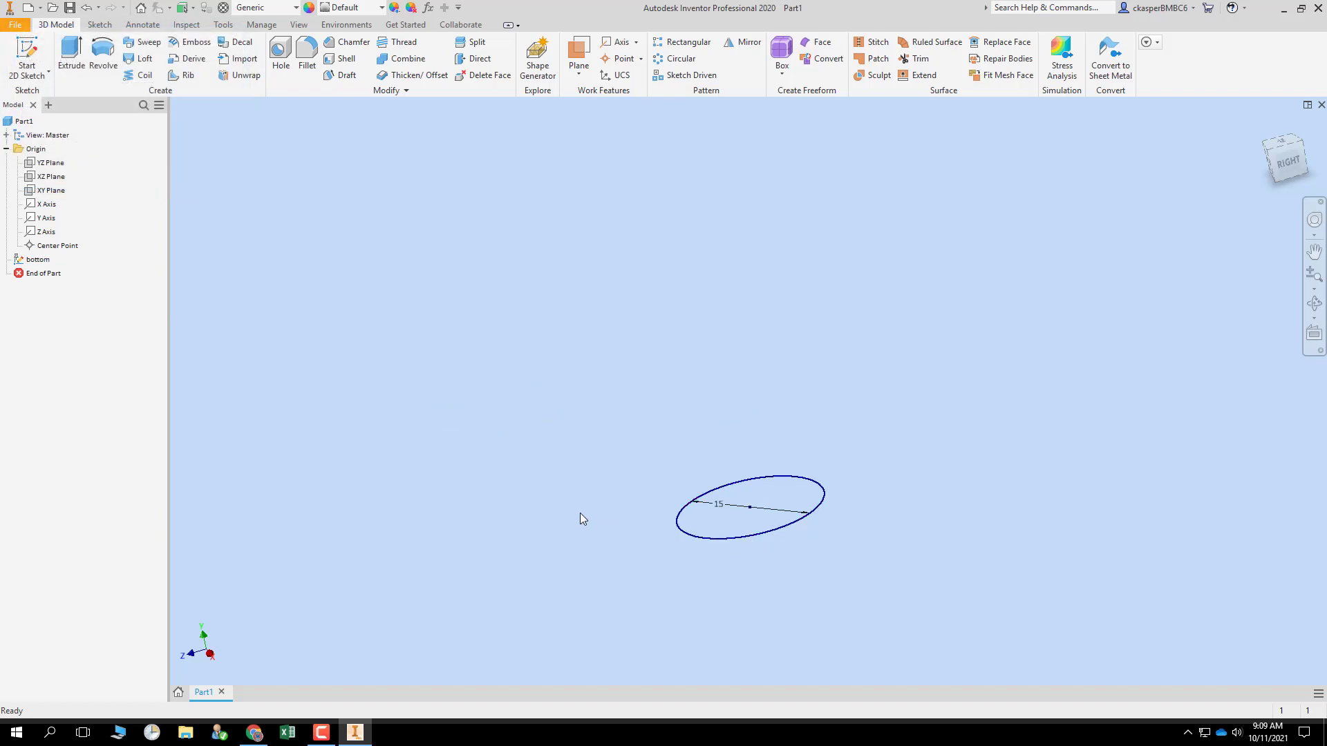
- Start a new 2D sketch on the YZ plane
left_click(1287, 161)
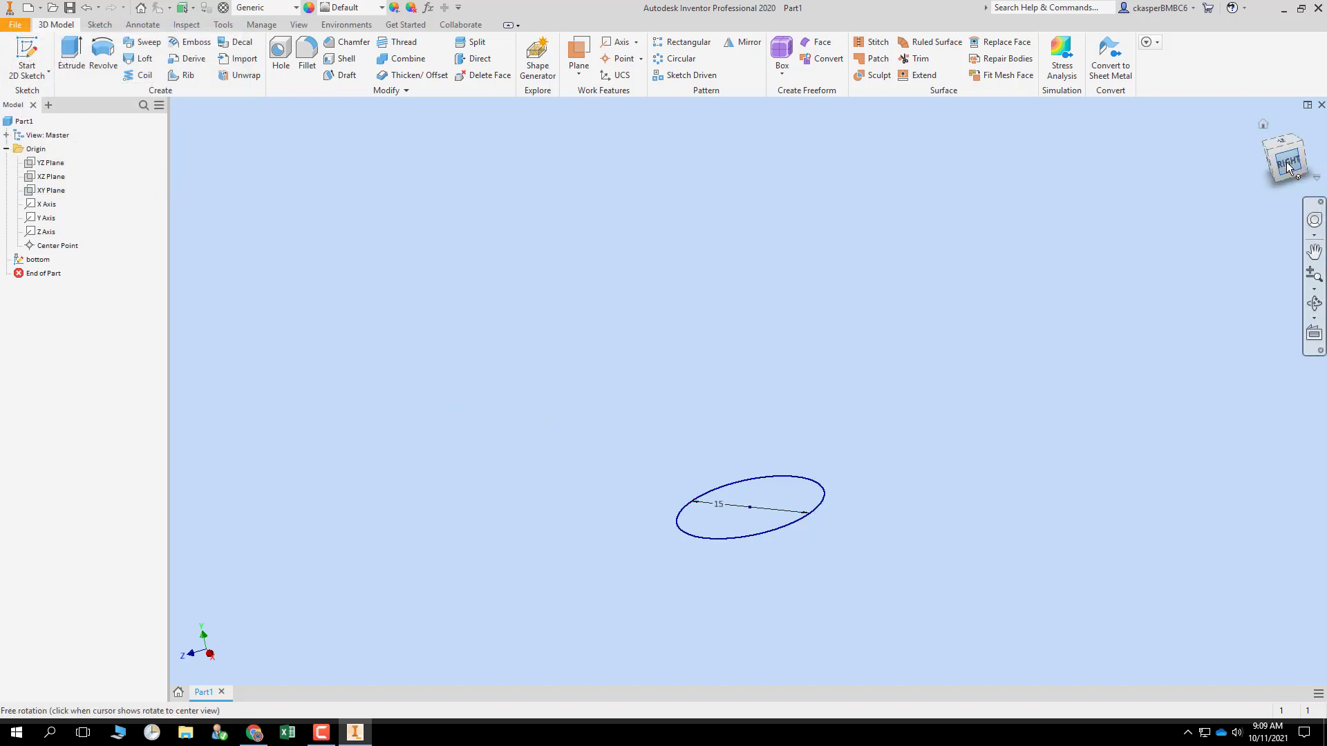
middle_click_drag(774, 320, 631, 385)
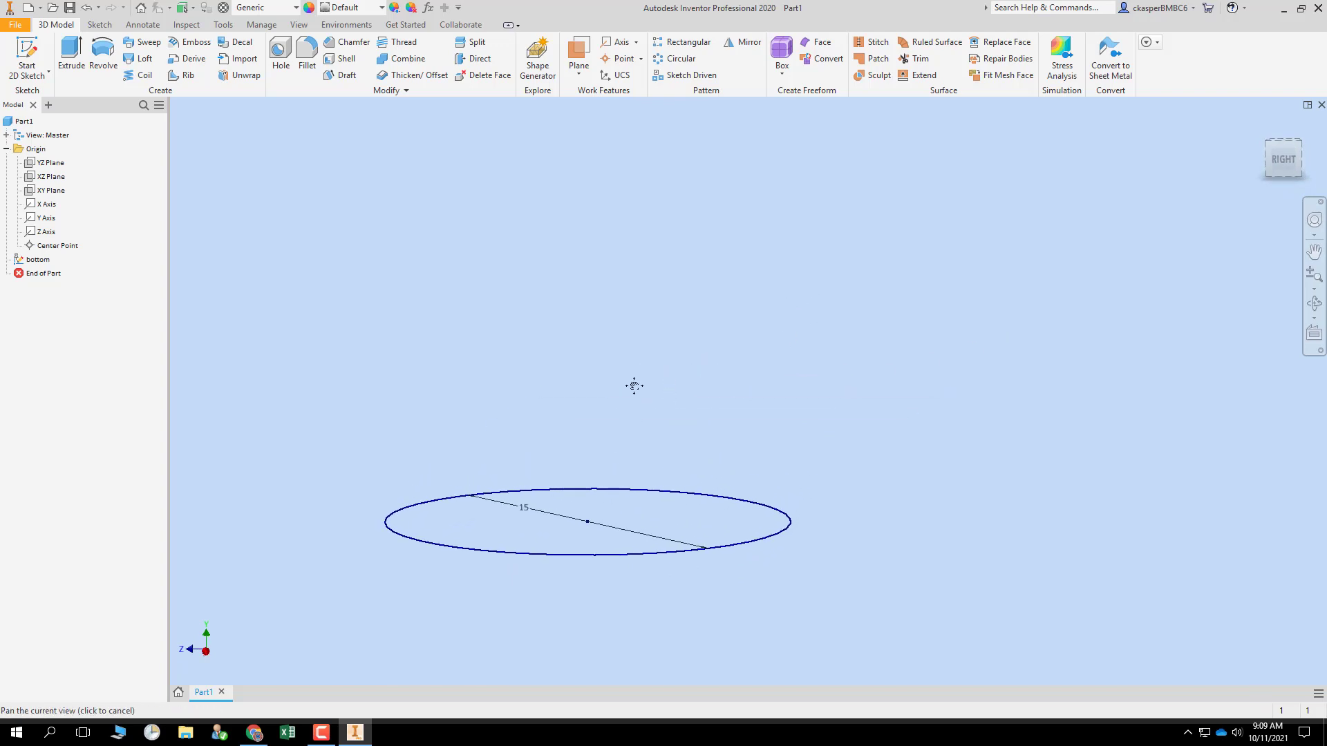
scroll(488, 530, "down", 4)
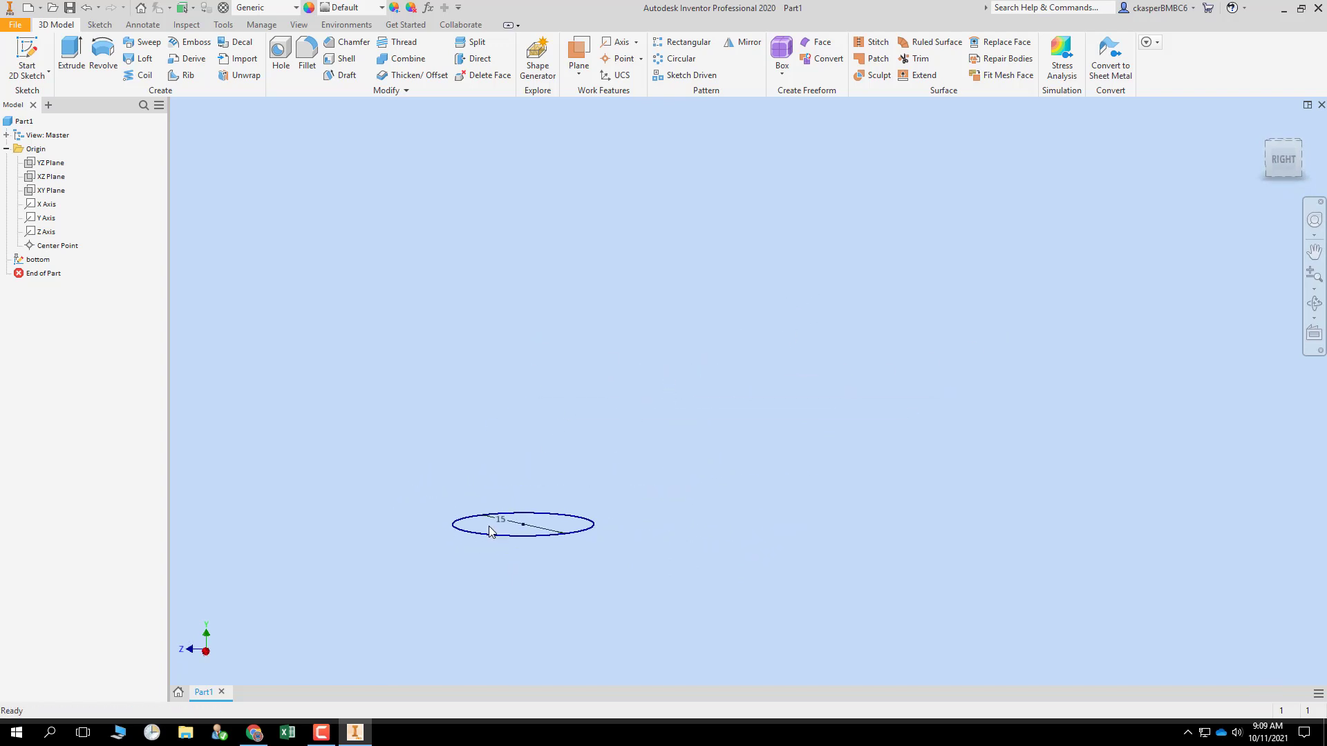
left_click(54, 165)
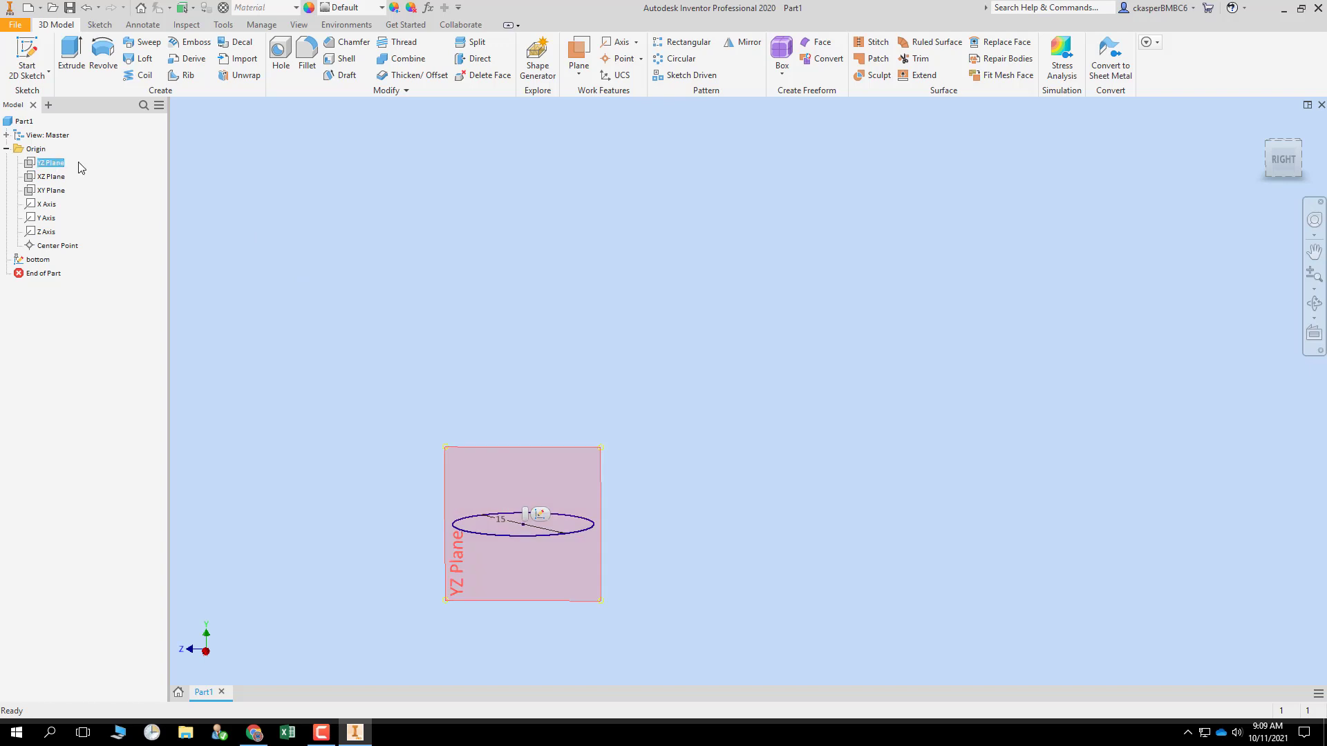
left_click(27, 61)
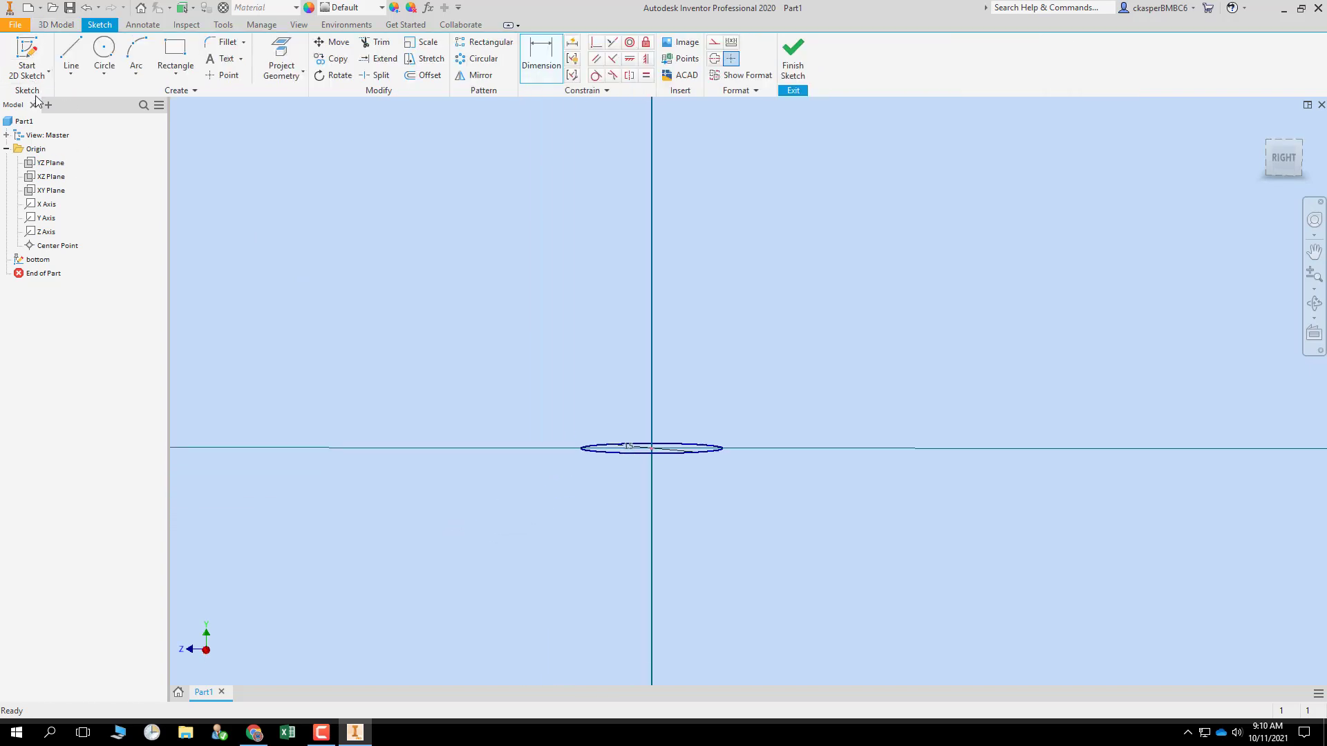
- Sketch two separate circles above the bottom sketch on either side of the vertical axis, about 14 mm and 15 mm in diameter
mouse_move(578, 296)
middle_mouse_down()
mouse_move(536, 308)
mouse_move(389, 455)
middle_mouse_up()
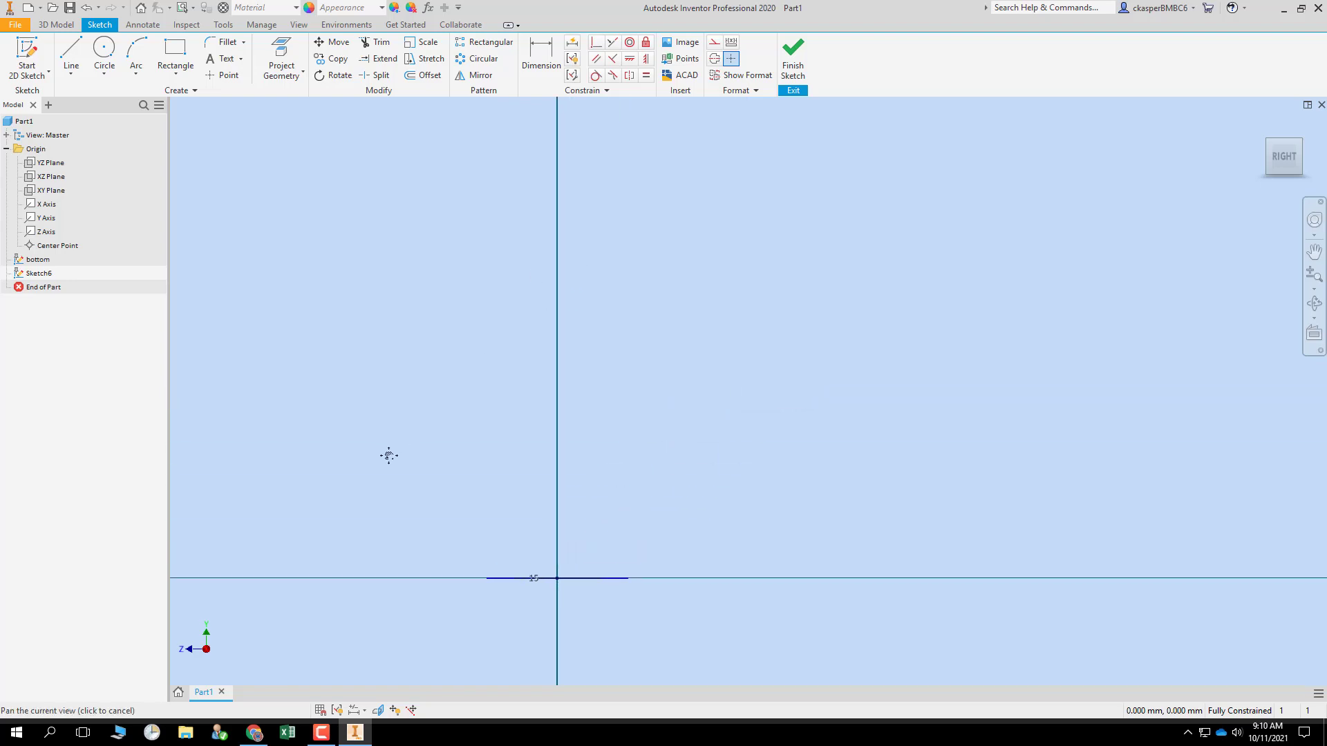
left_click(104, 49)
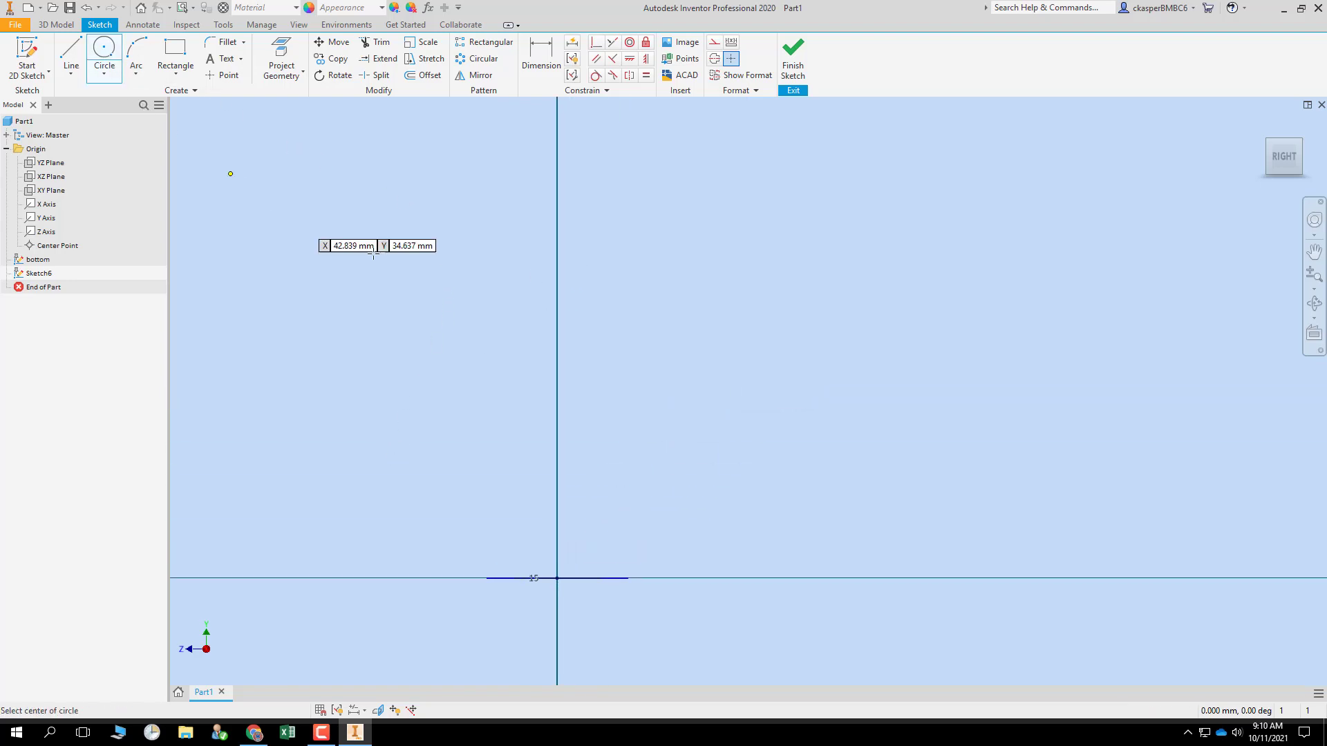
left_click(403, 276)
left_click(462, 307)
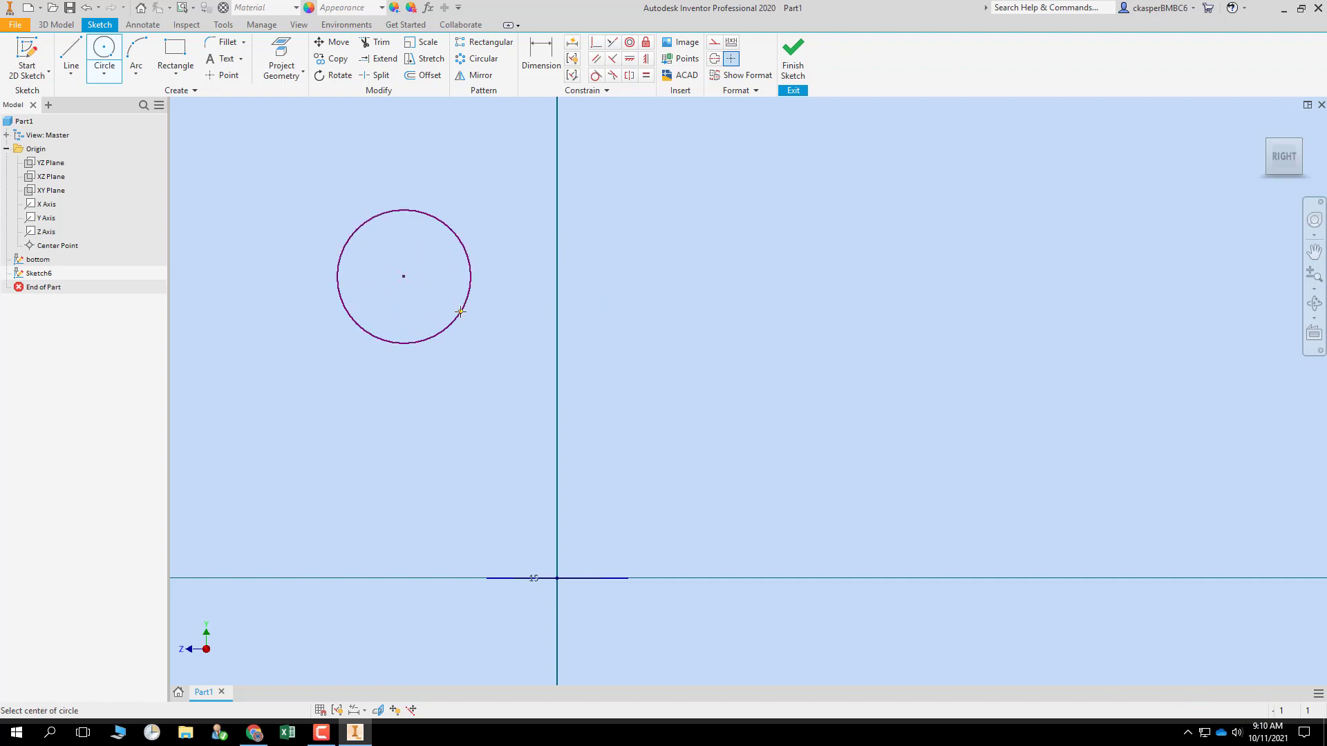
left_click(640, 277)
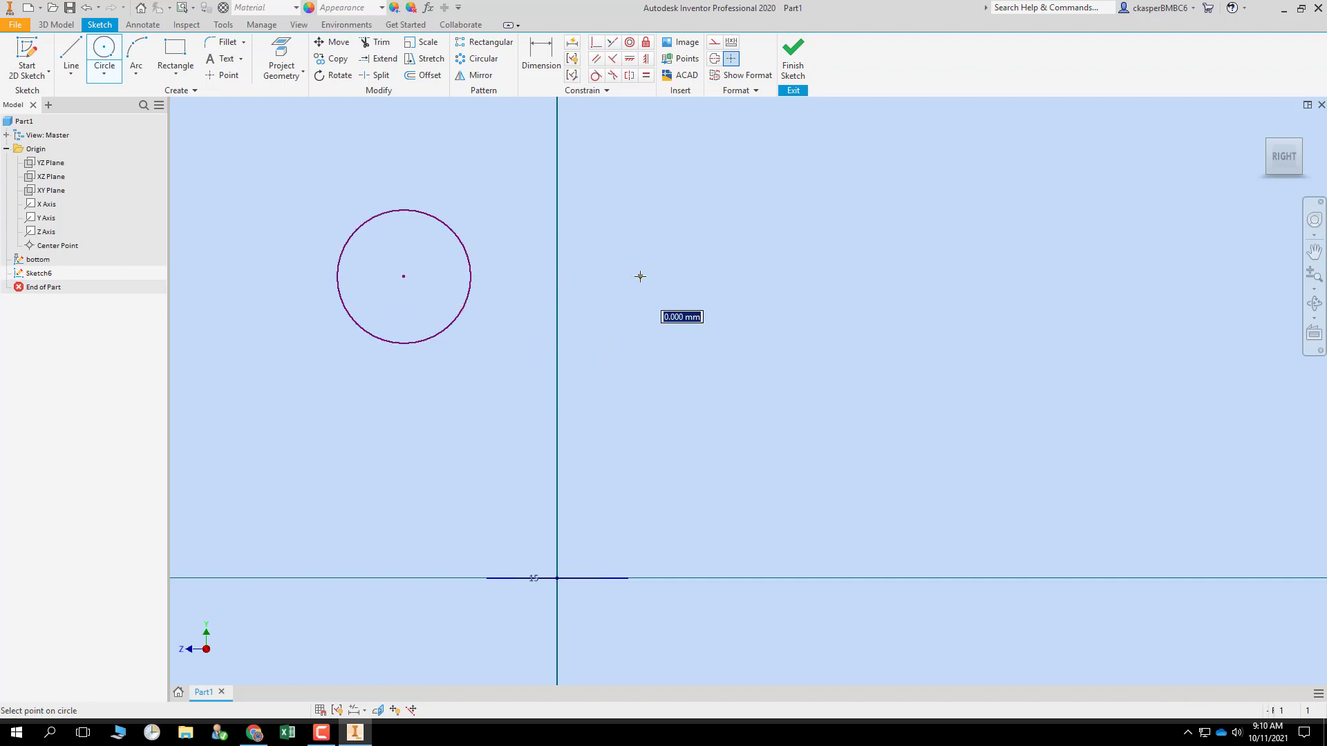
left_click(706, 317)
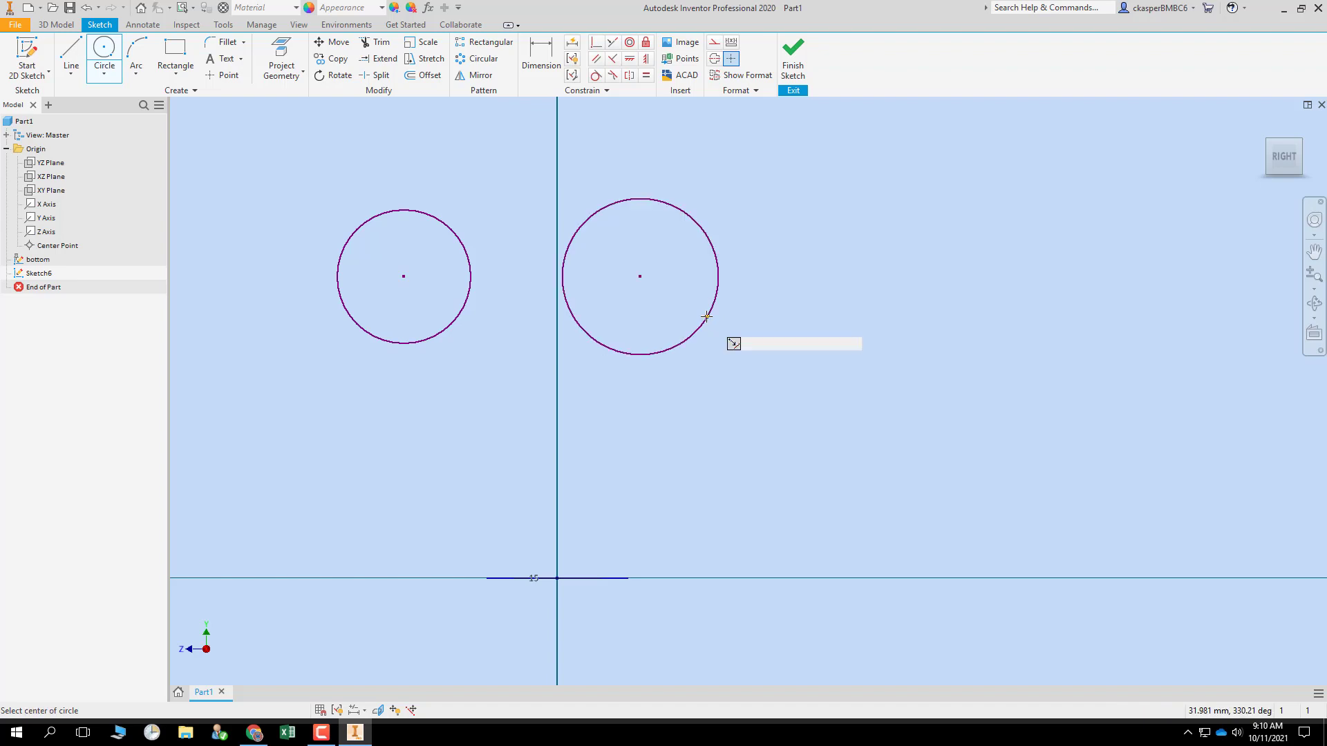
- Dimension the diameters of both new circles and set each to 13 mm
left_click(541, 59)
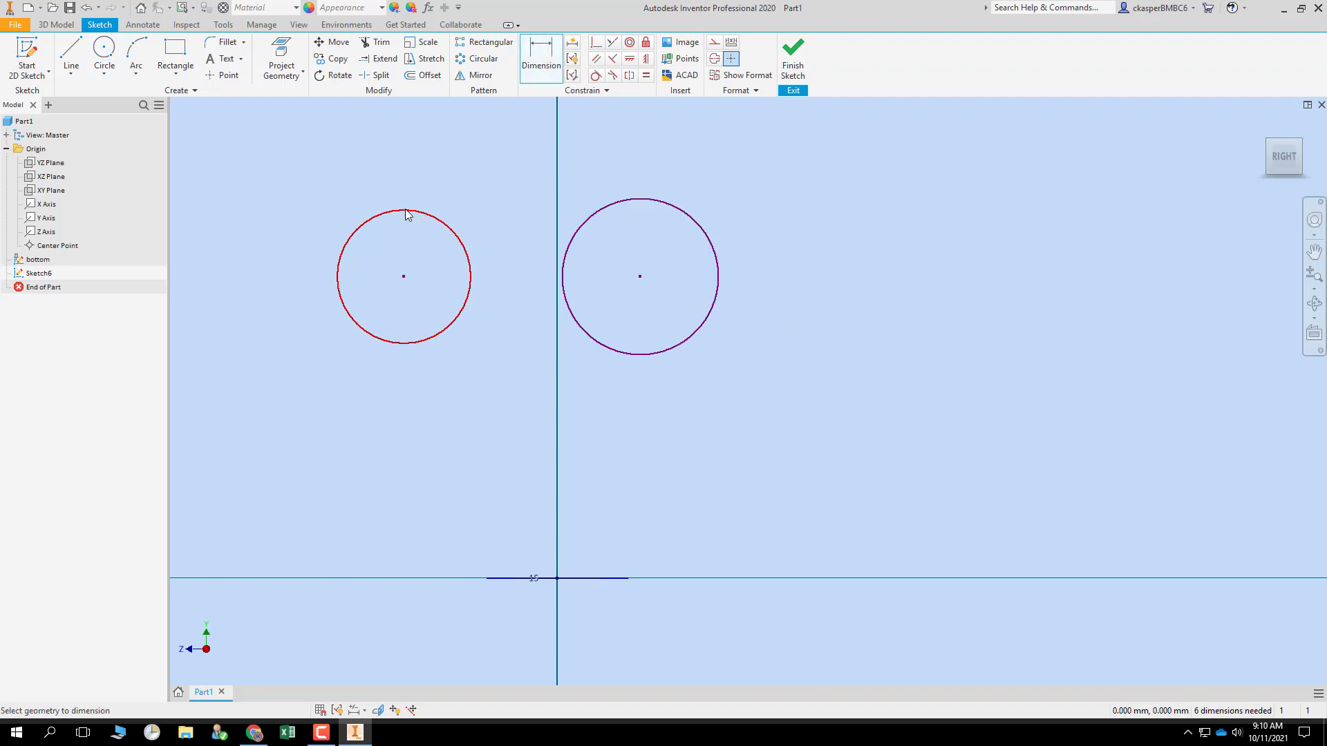
left_click(406, 213)
left_click(407, 235)
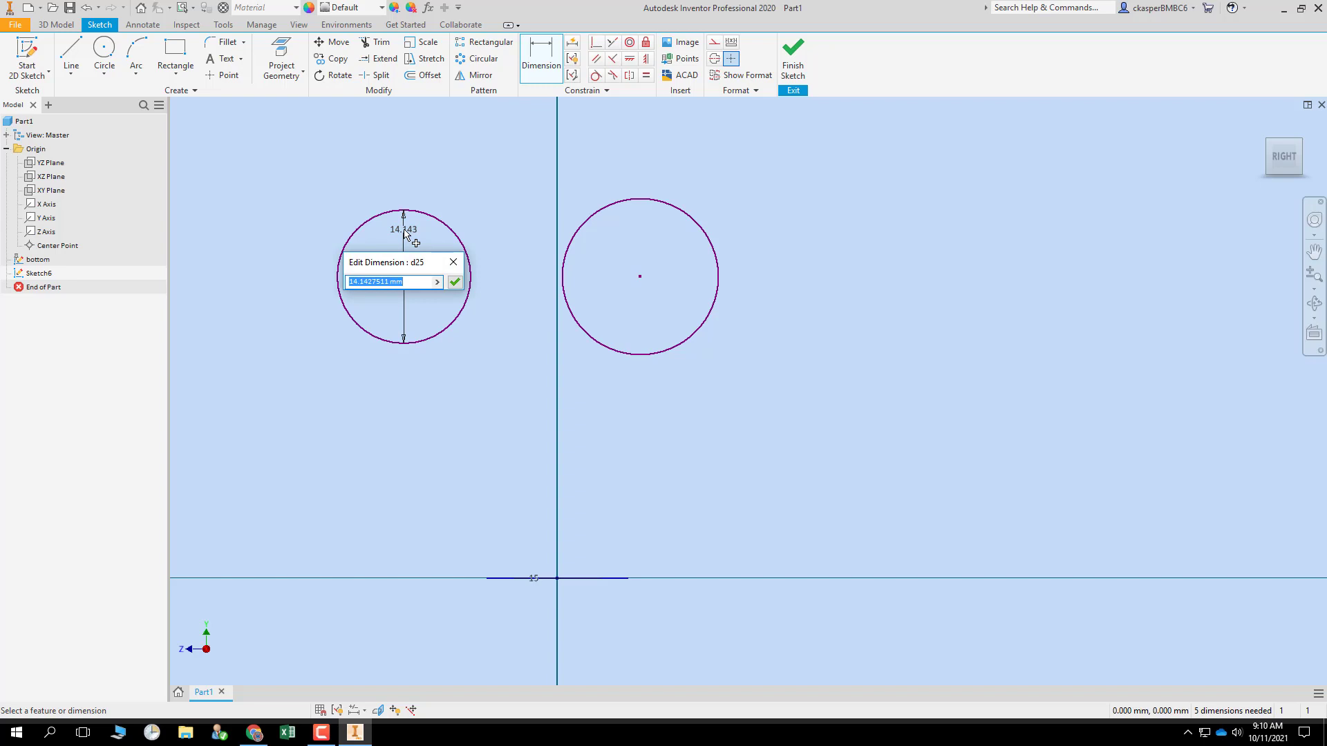
type("13")
key("Return")
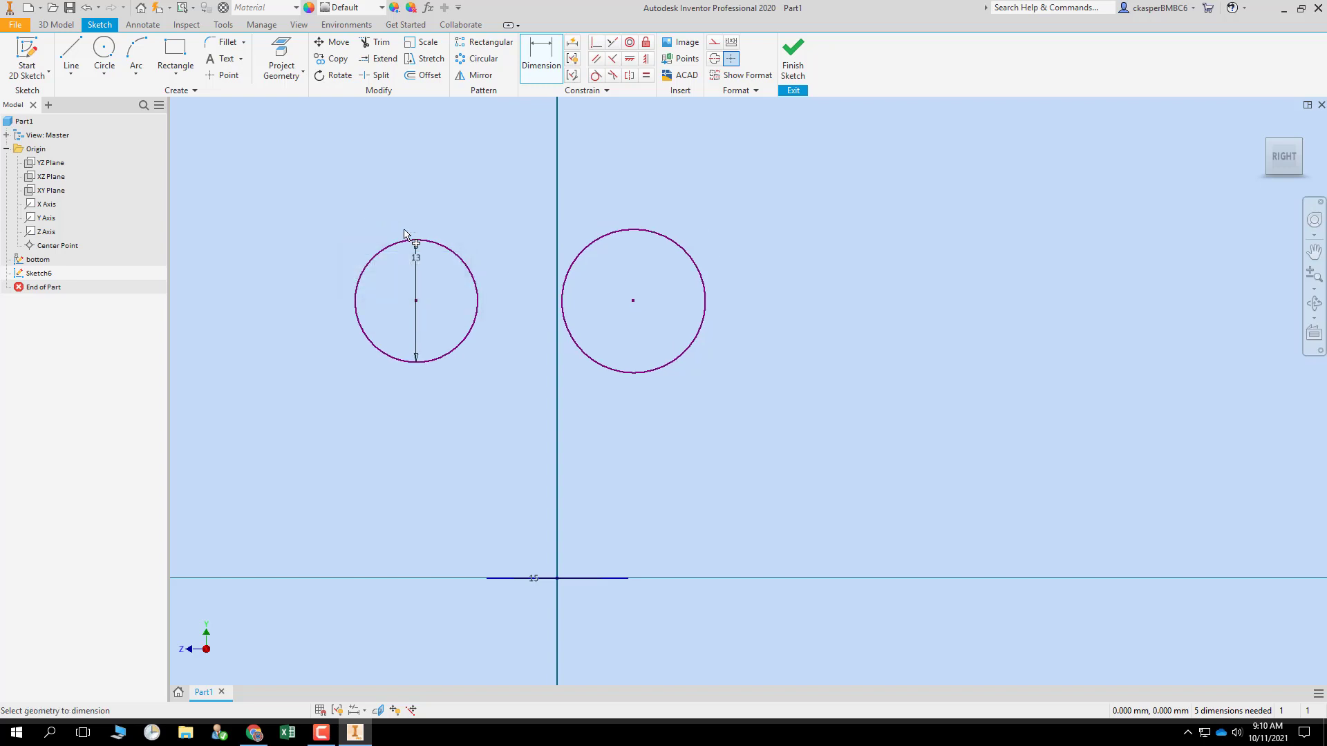
left_click(605, 239)
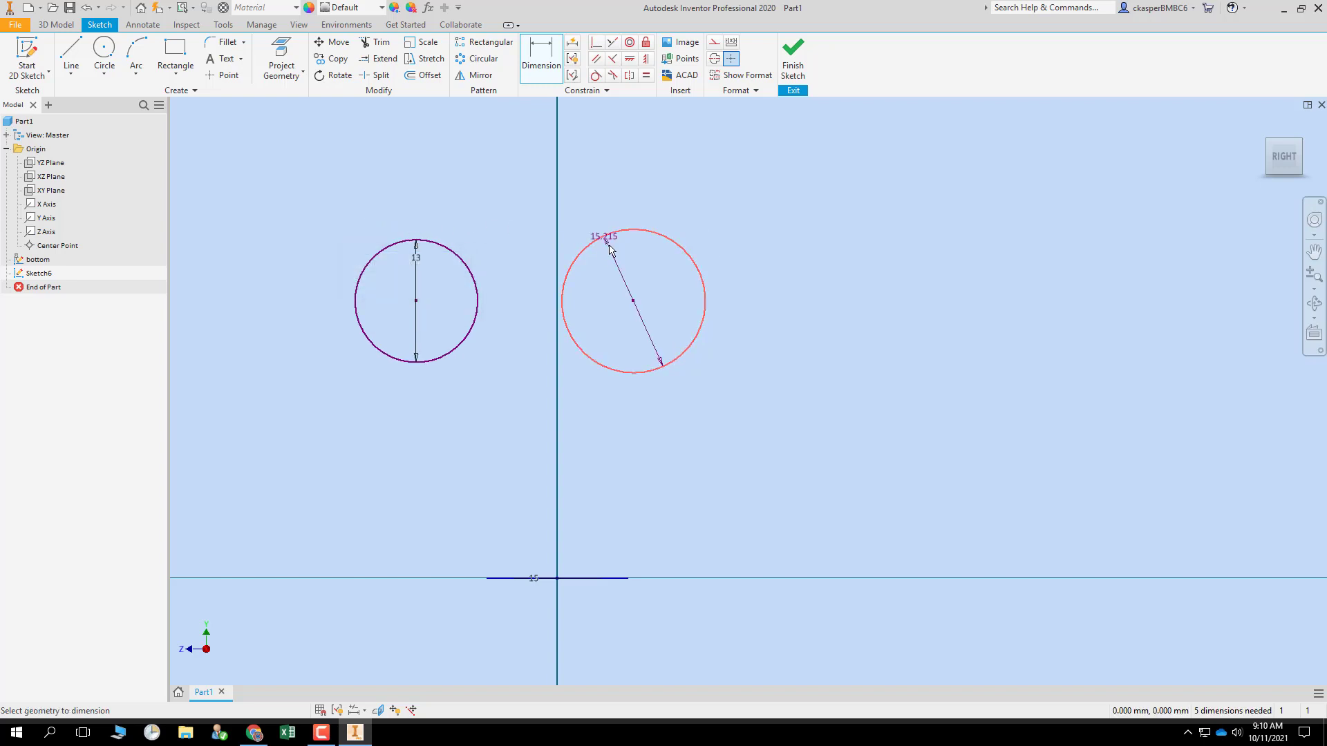
left_click(615, 258)
type("1")
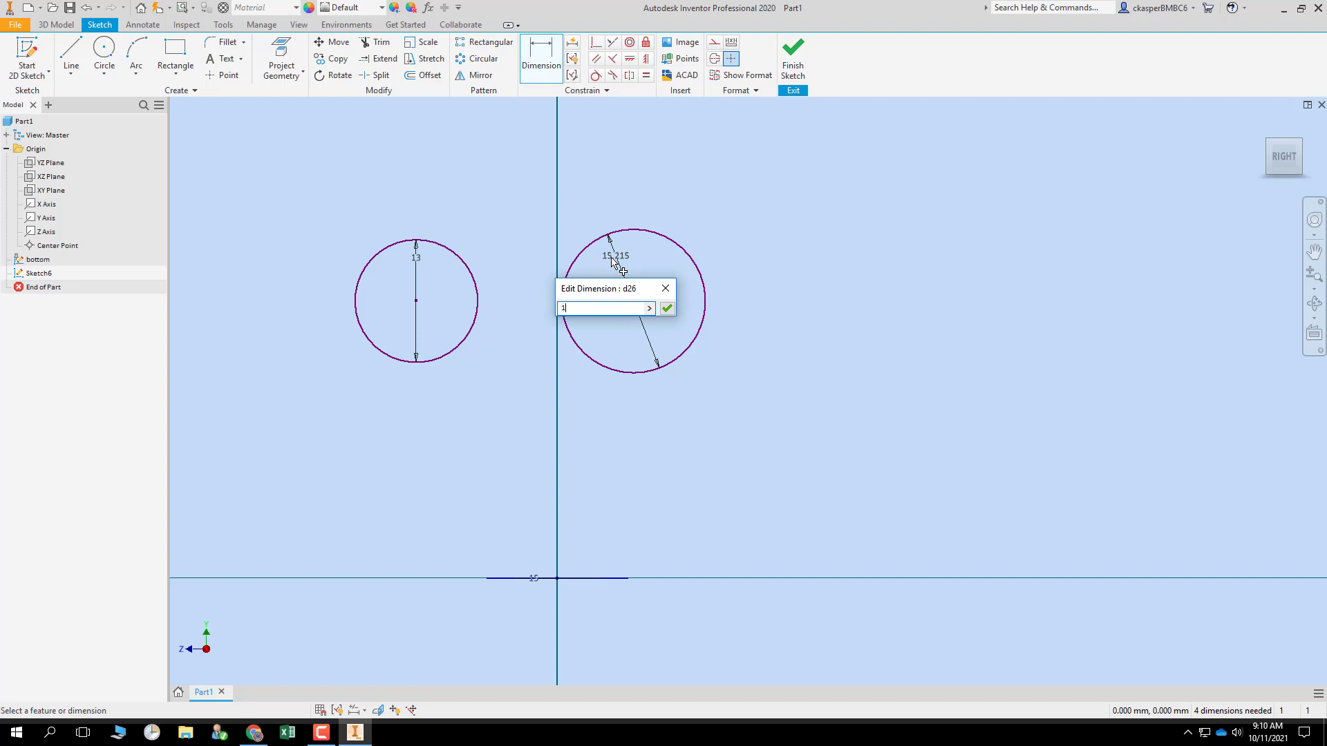
type("3")
key("Return")
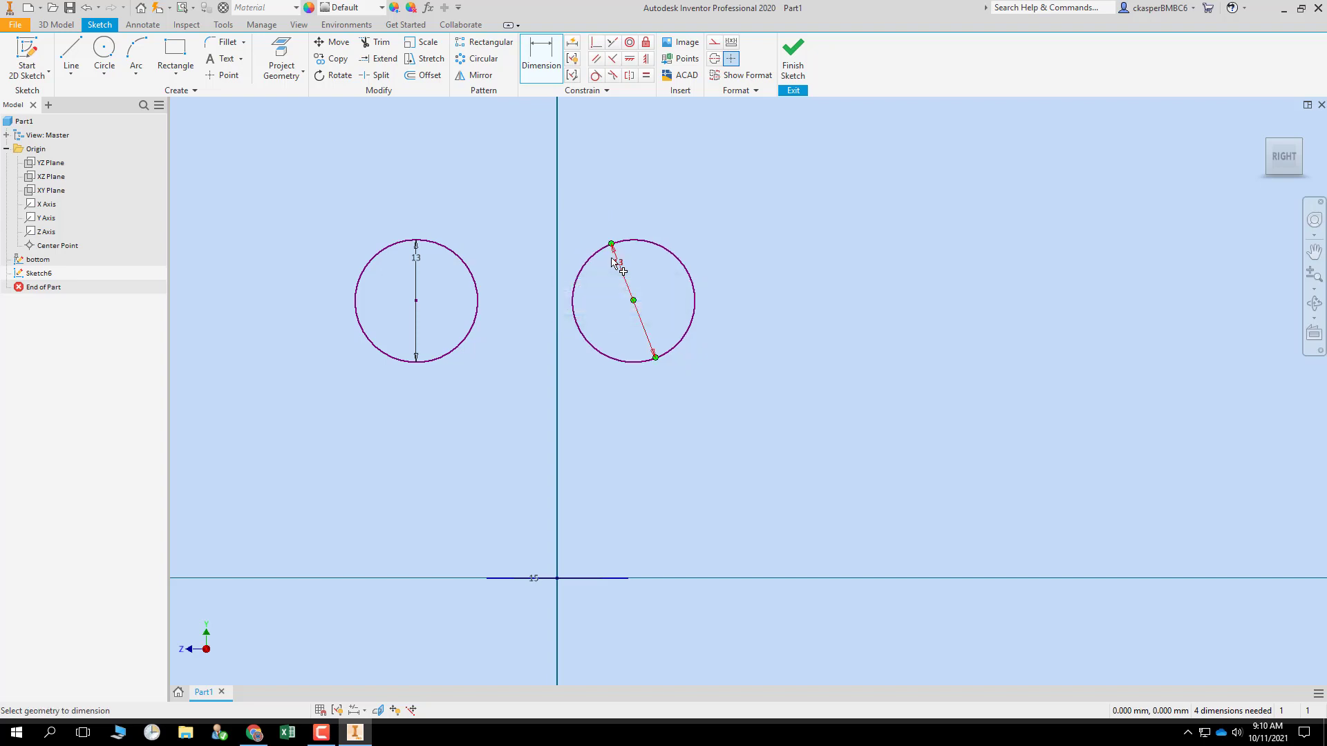
middle_click_drag(749, 439, 719, 472, "shift")
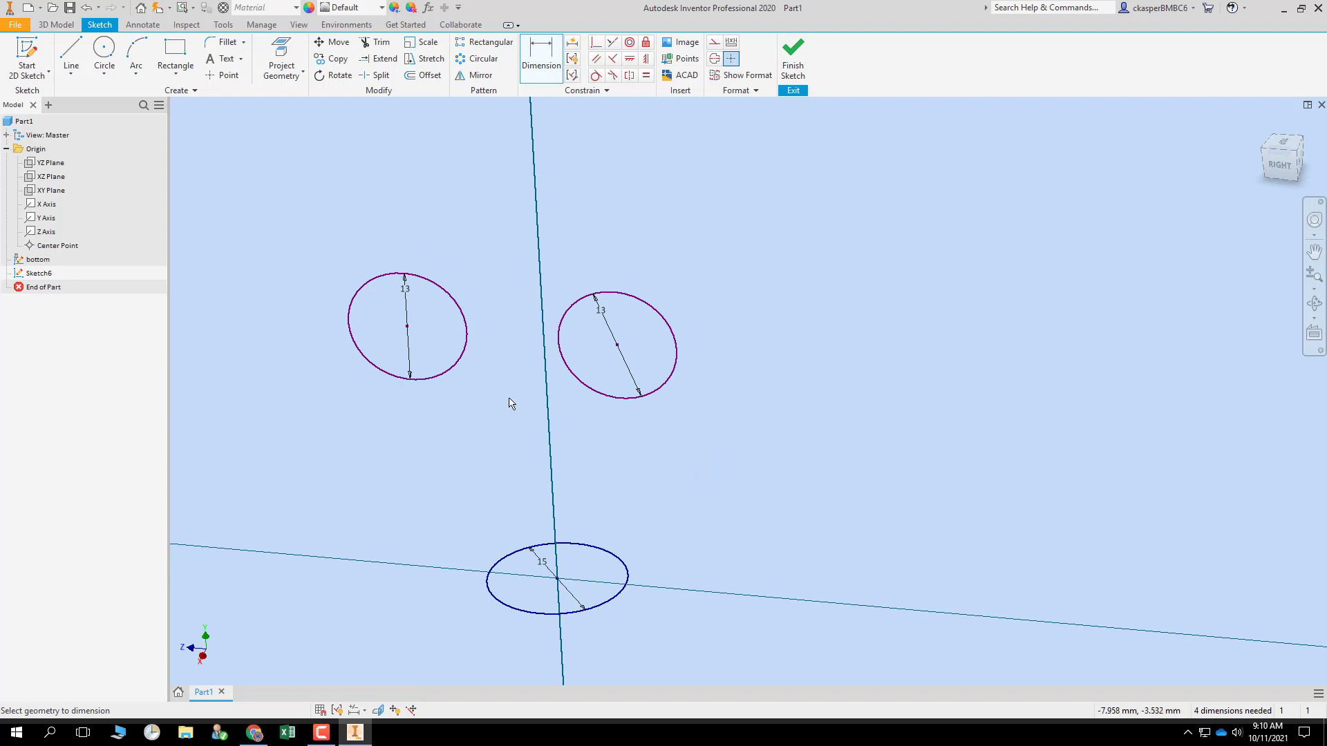
mouse_move(704, 420)
middle_mouse_down()
mouse_move(644, 429)
mouse_move(720, 418)
mouse_move(770, 468)
mouse_move(625, 463)
mouse_move(748, 457)
middle_mouse_up()
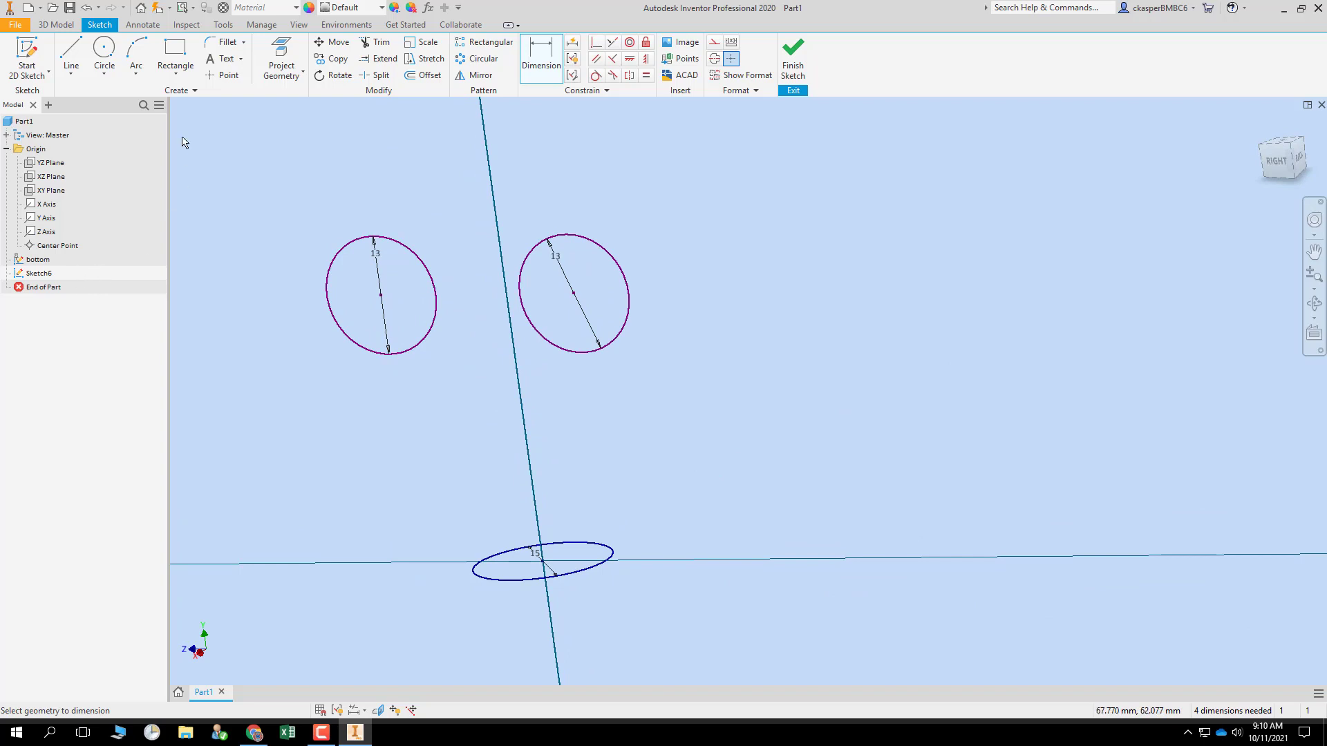
mouse_move(794, 331)
middle_mouse_down("shift")
mouse_move(859, 323)
mouse_move(851, 293)
mouse_move(669, 305)
mouse_move(786, 308)
mouse_move(696, 312)
middle_mouse_up("shift")
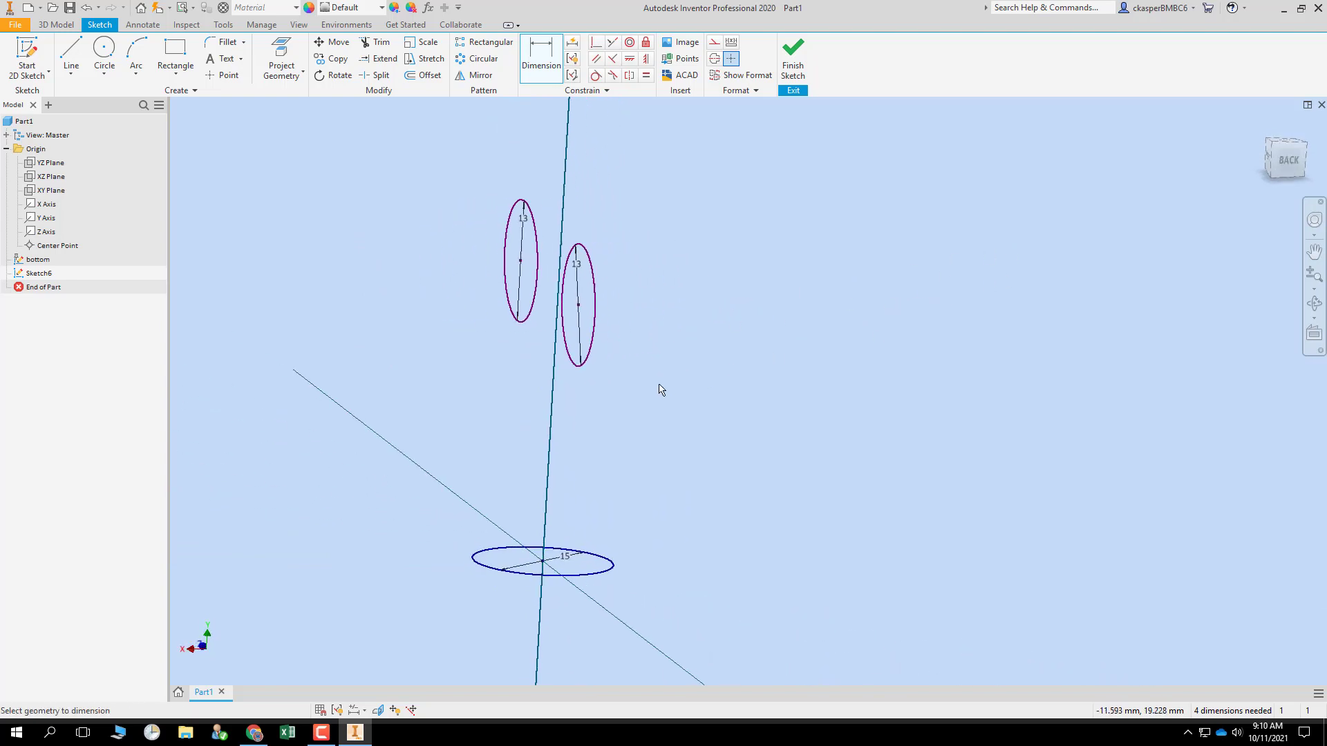
- Finish the two-circle sketch on the YZ plane and delete it from the part
mouse_move(658, 389)
middle_mouse_down("shift")
mouse_move(767, 382)
mouse_move(752, 403)
mouse_move(747, 365)
mouse_move(777, 395)
middle_mouse_up("shift")
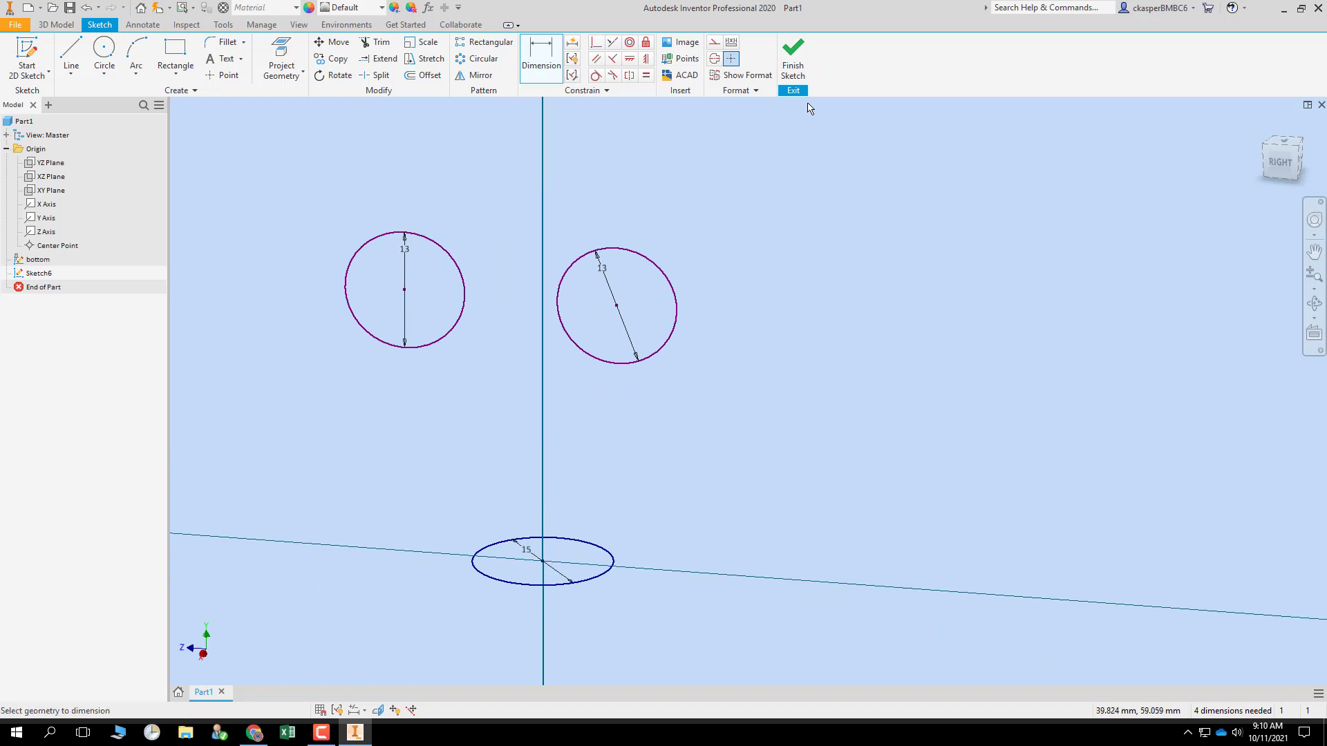
left_click(793, 54)
right_click(30, 277)
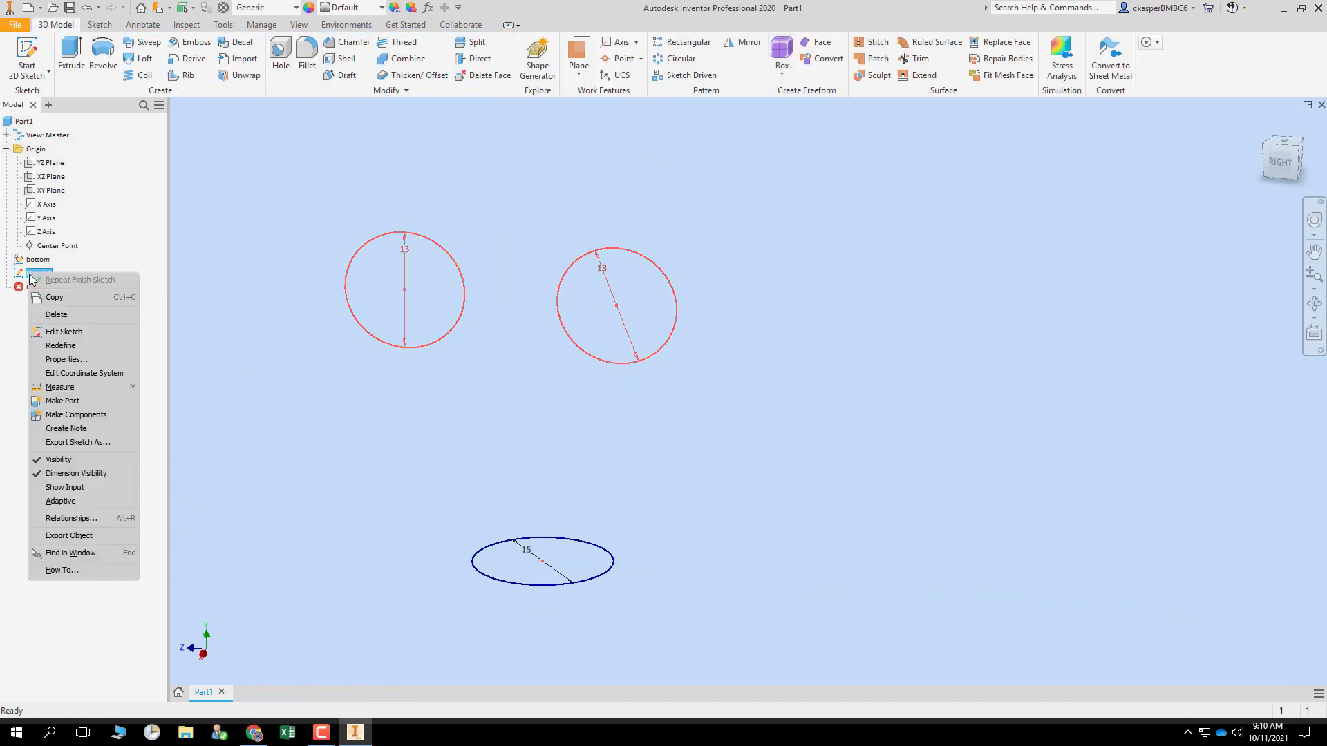
left_click(73, 314)
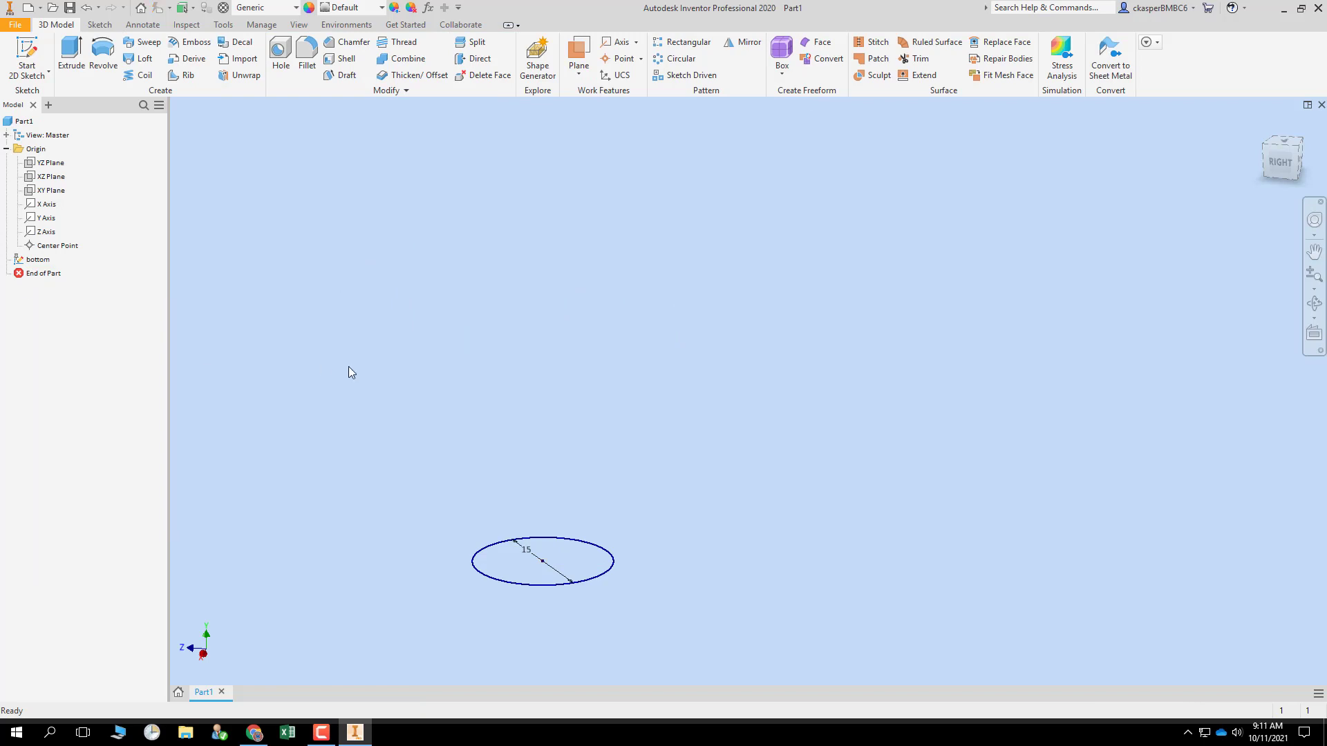
- Create a work plane parallel to the YZ plane at an offset of -25 mm
left_click(56, 164)
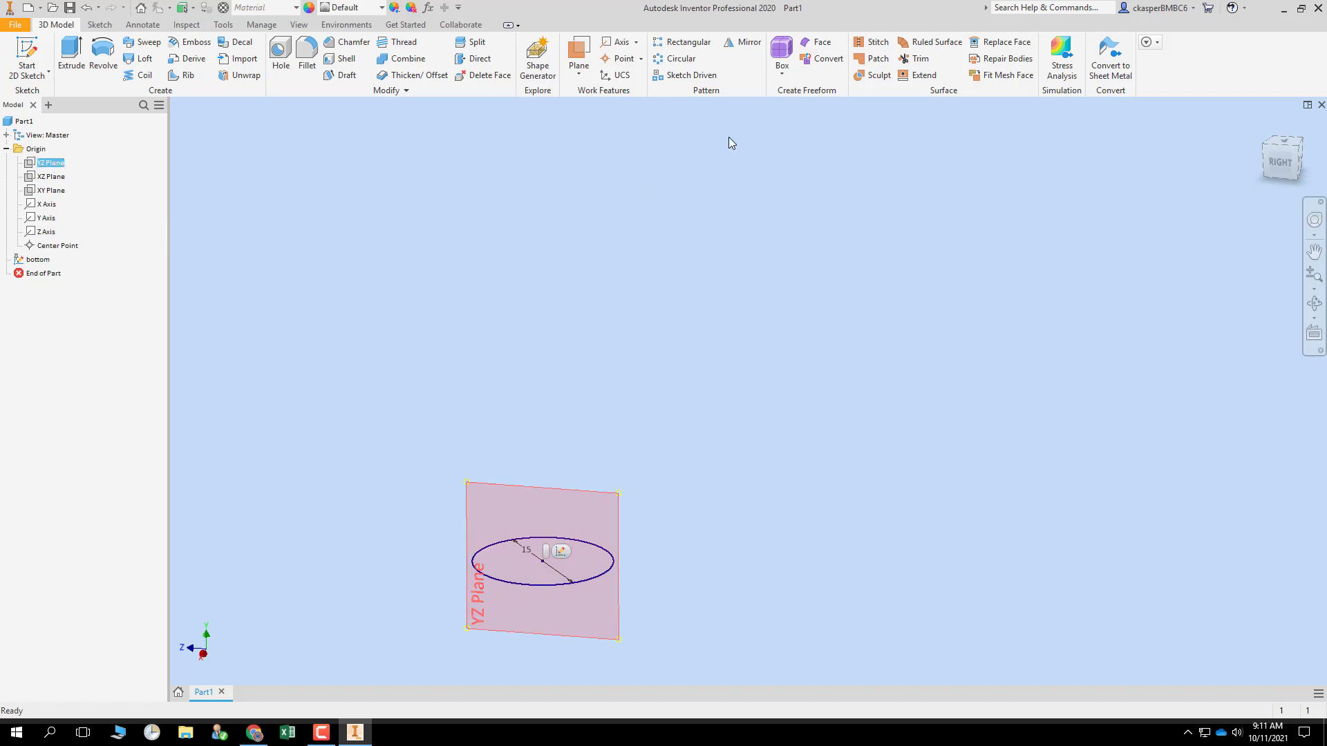
left_click(579, 74)
left_click(621, 129)
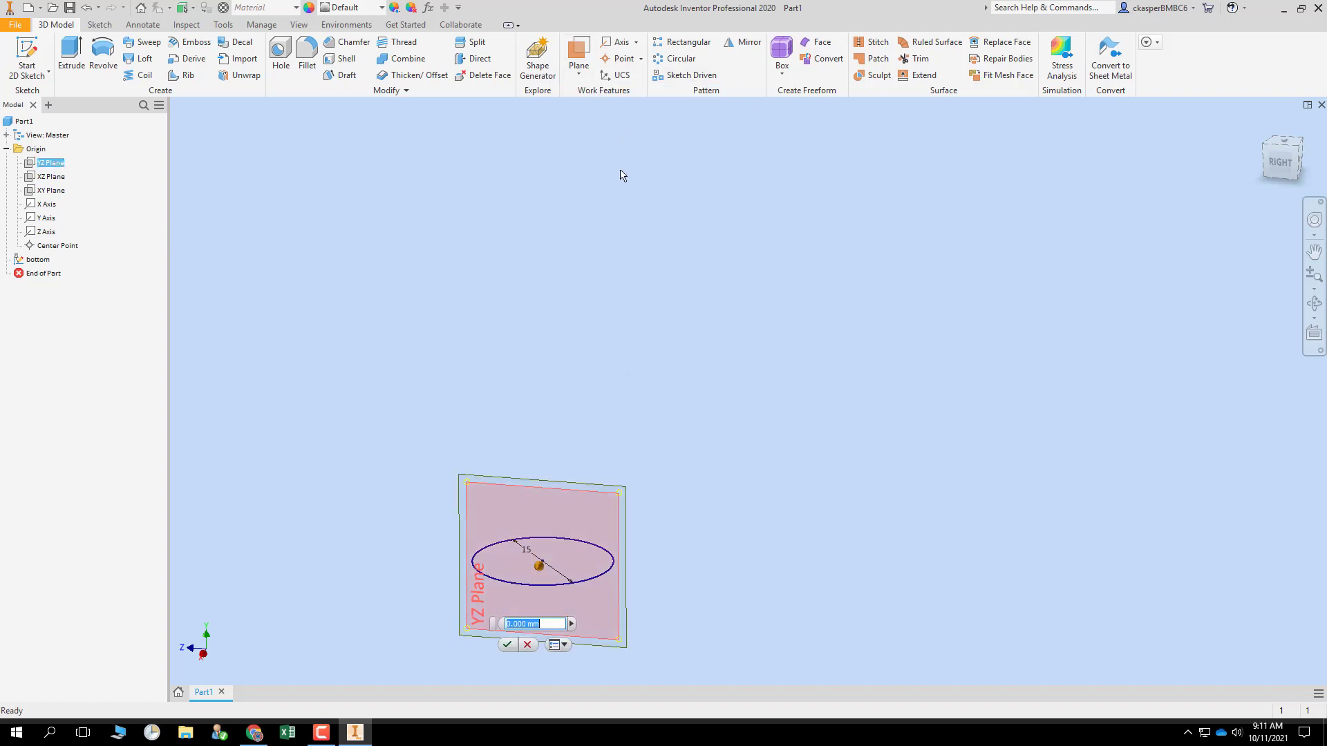
middle_click_drag(776, 459, 672, 459, "shift")
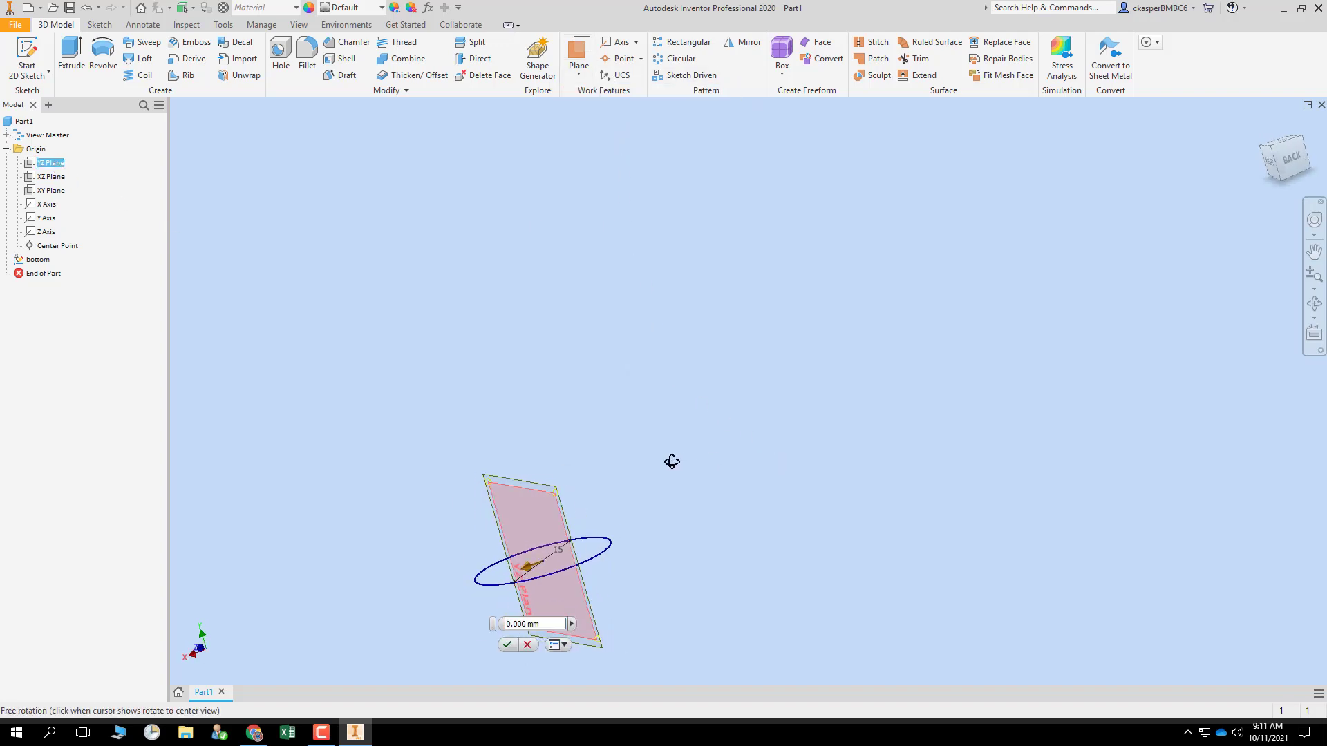
left_click_drag(523, 575, 738, 509)
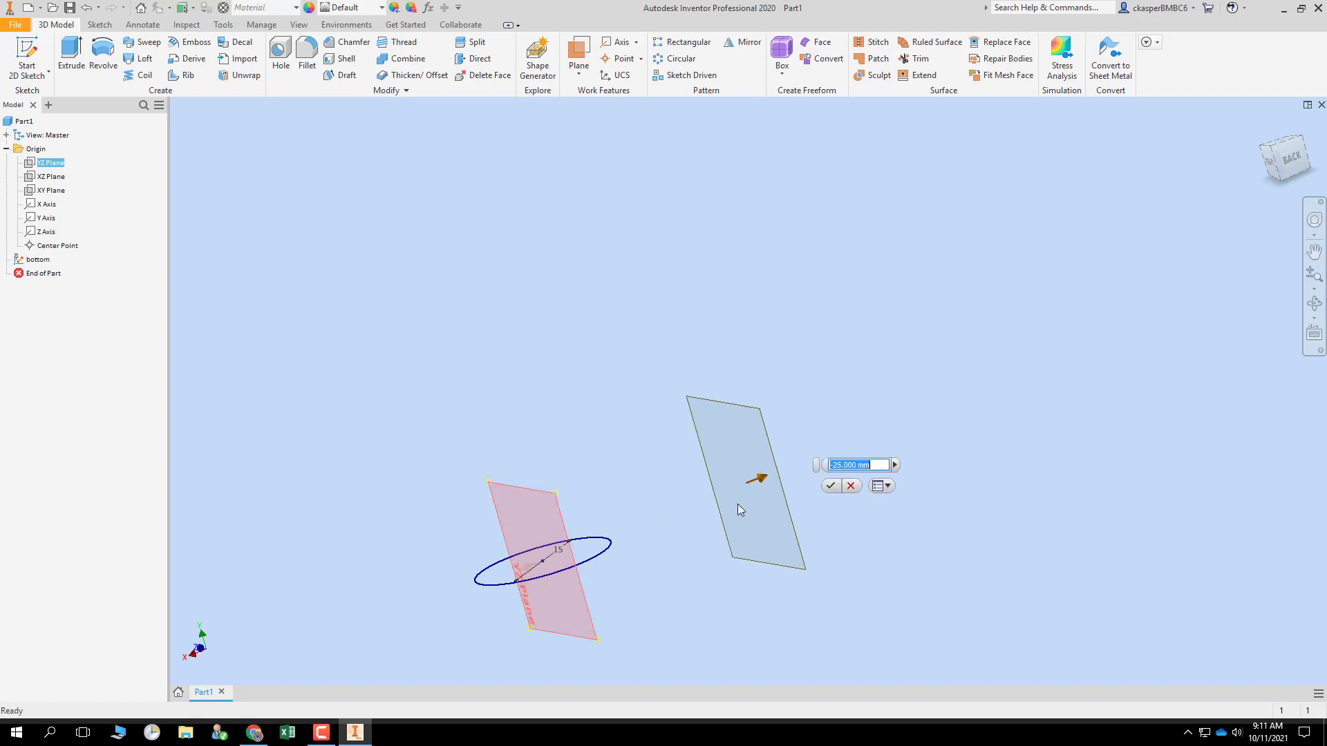
left_click(830, 486)
middle_click_drag(839, 494, 961, 486, "shift")
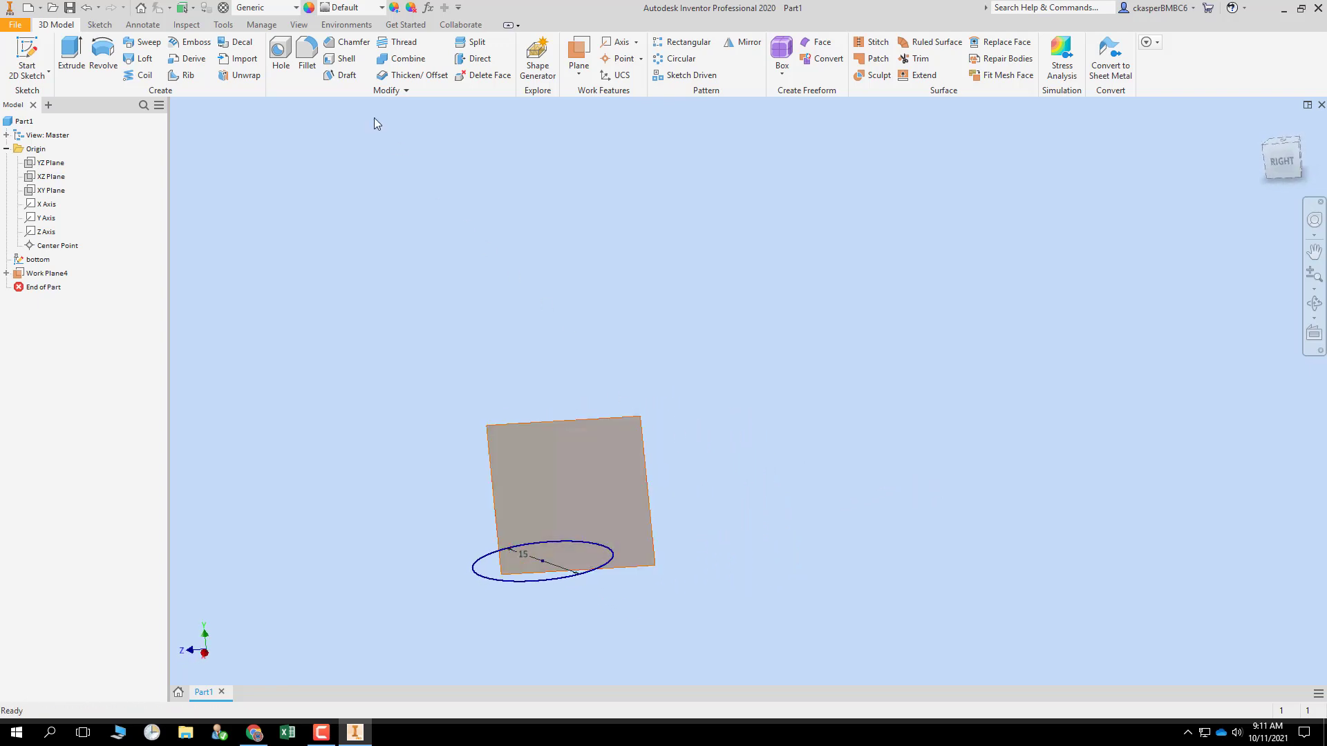
- Start a sketch on the offset work plane and draw two circles side by side above the plane, about 13 mm and 13.5 mm in diameter
left_click(26, 57)
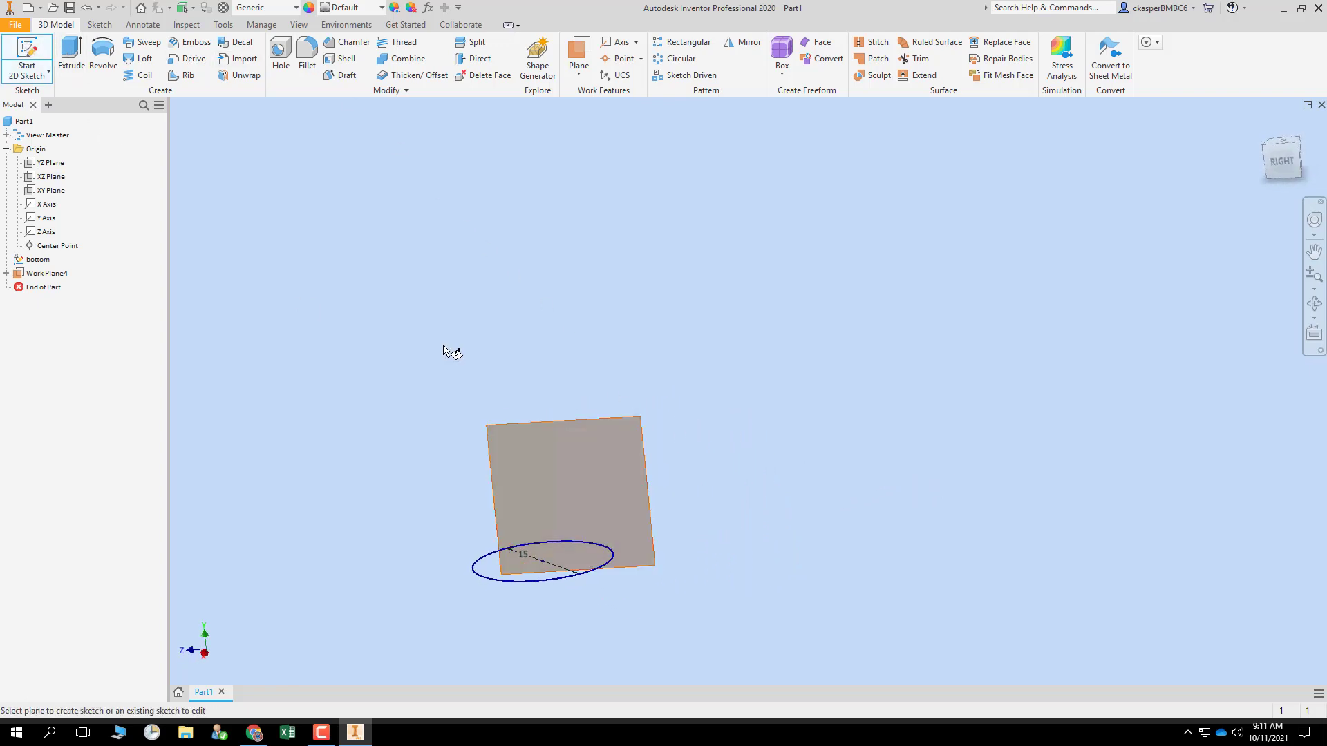
left_click(543, 421)
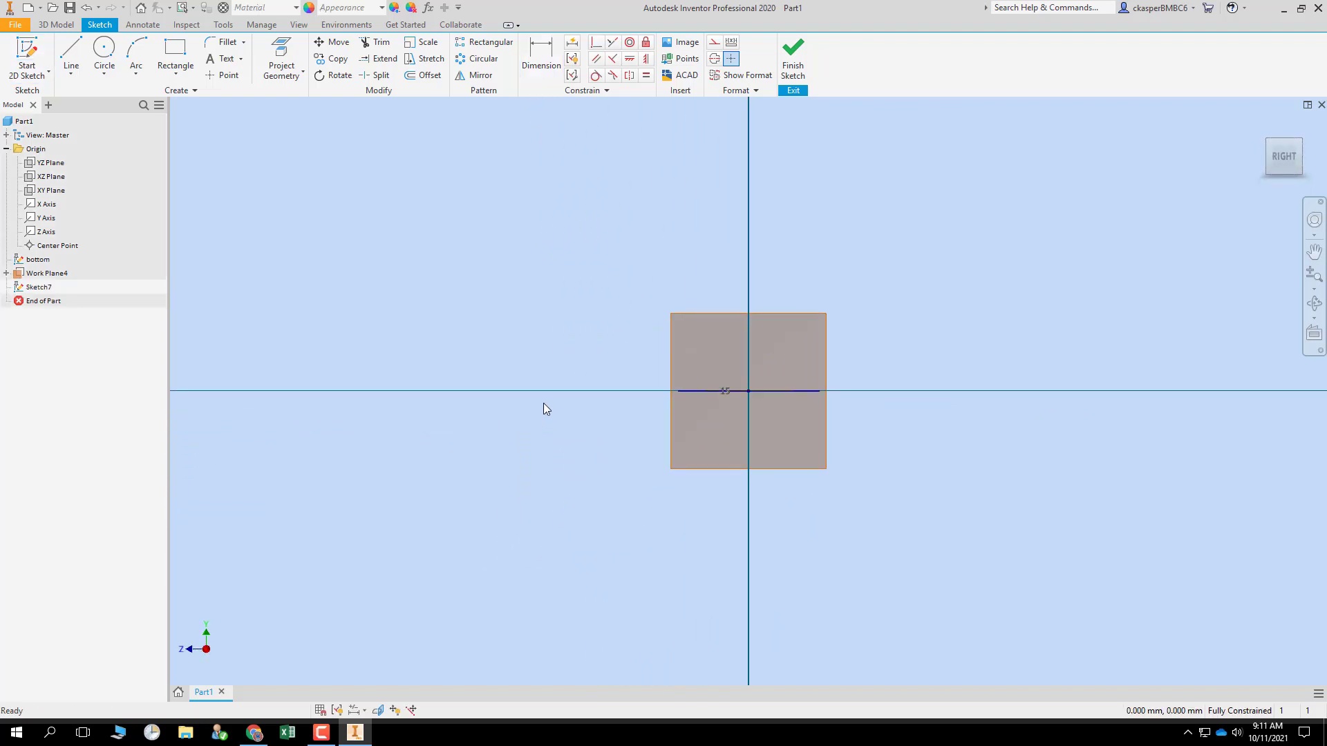
middle_click_drag(543, 404, 440, 527)
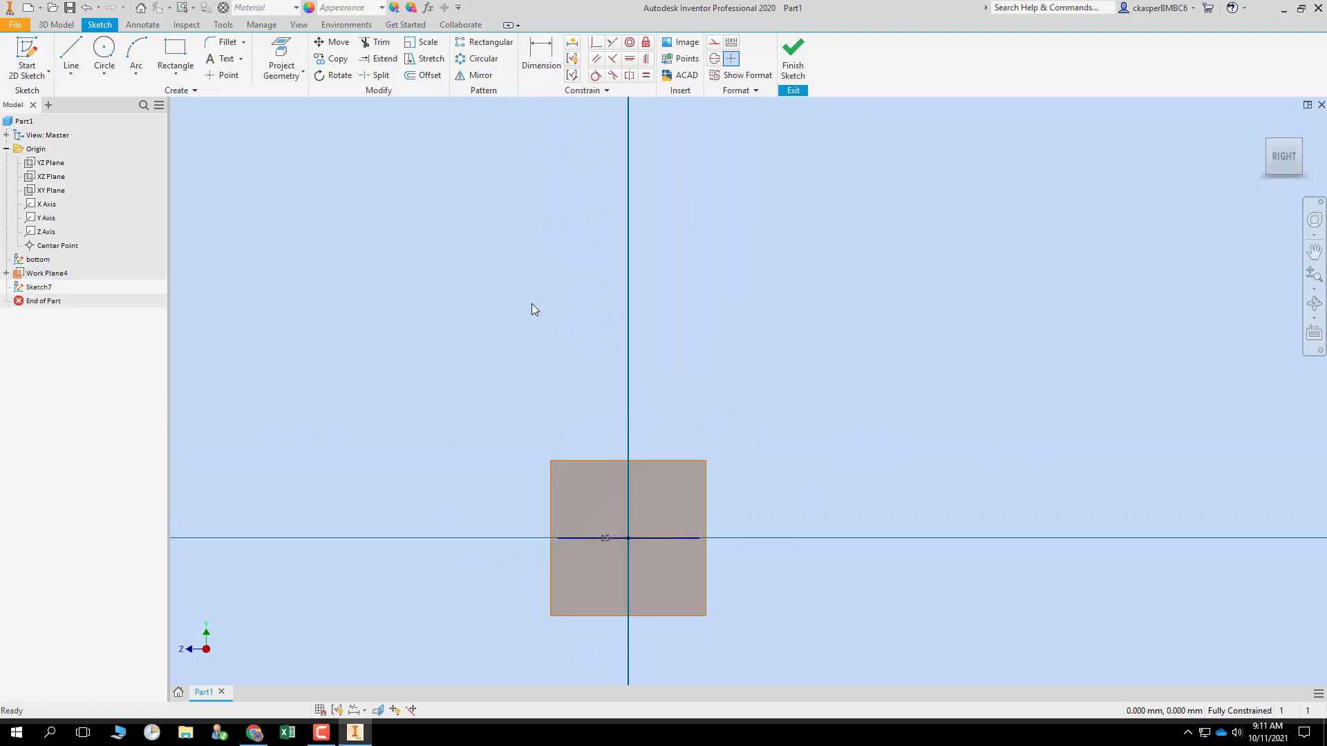
left_click(105, 55)
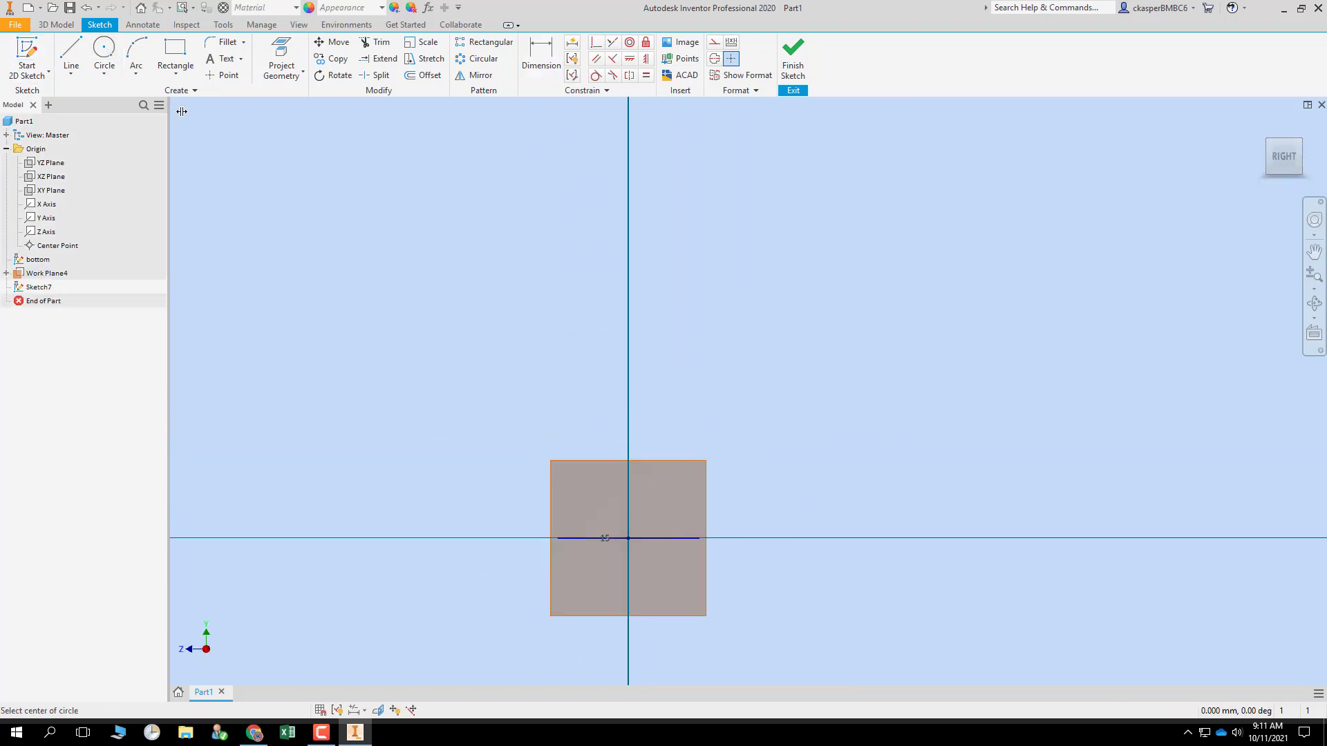
left_click(493, 298)
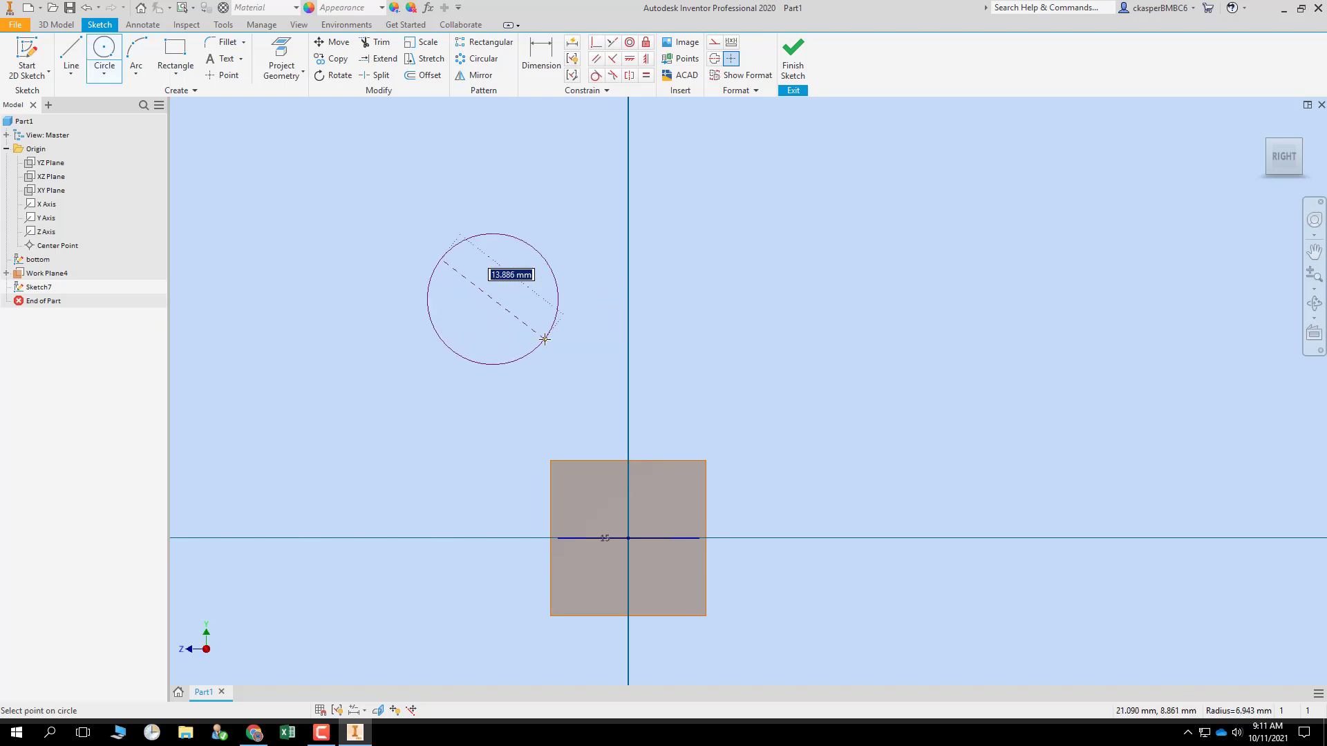
left_click(541, 336)
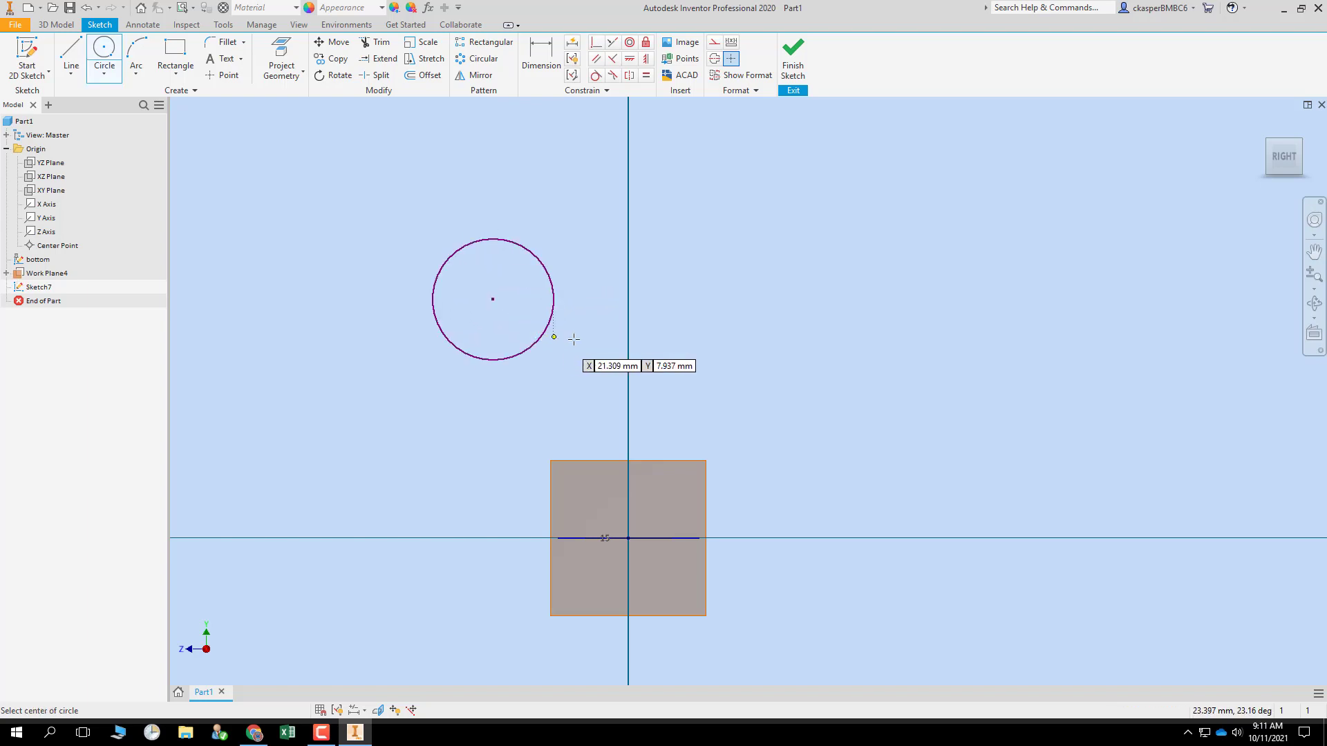
left_click(687, 299)
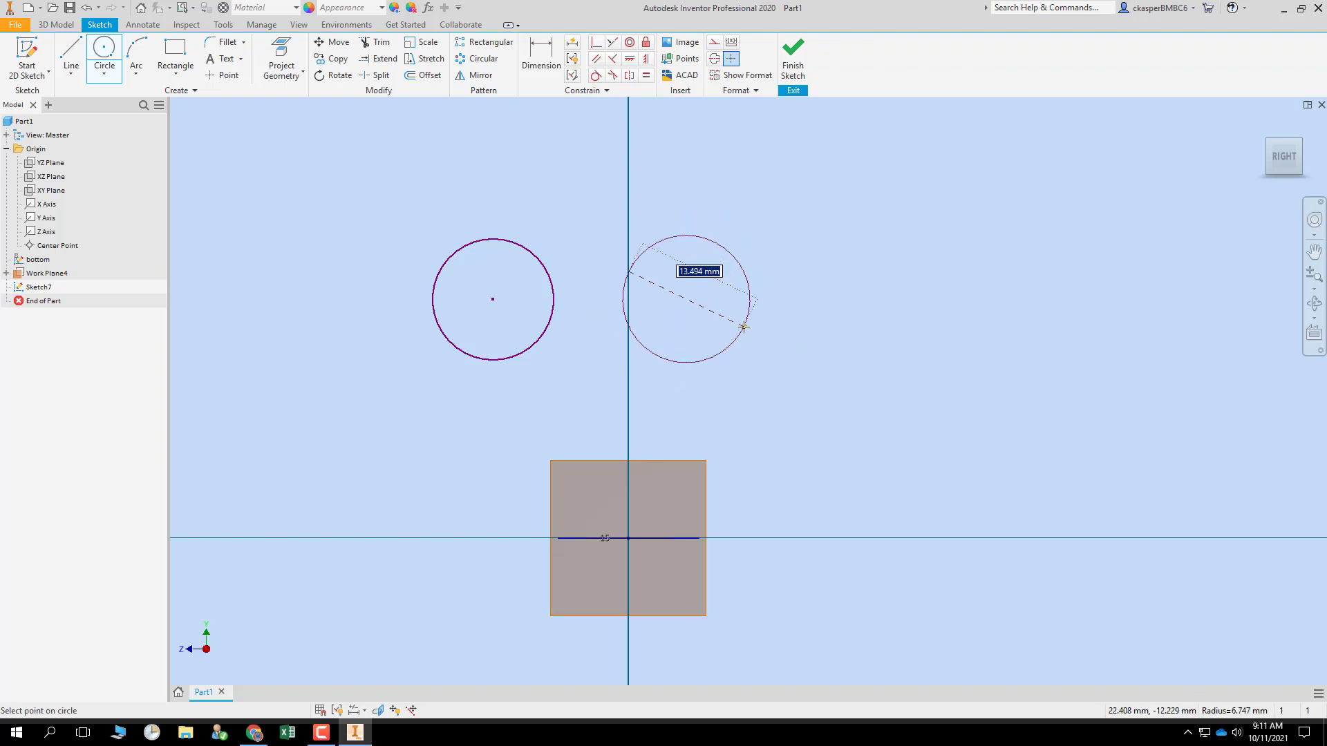
left_click(743, 327)
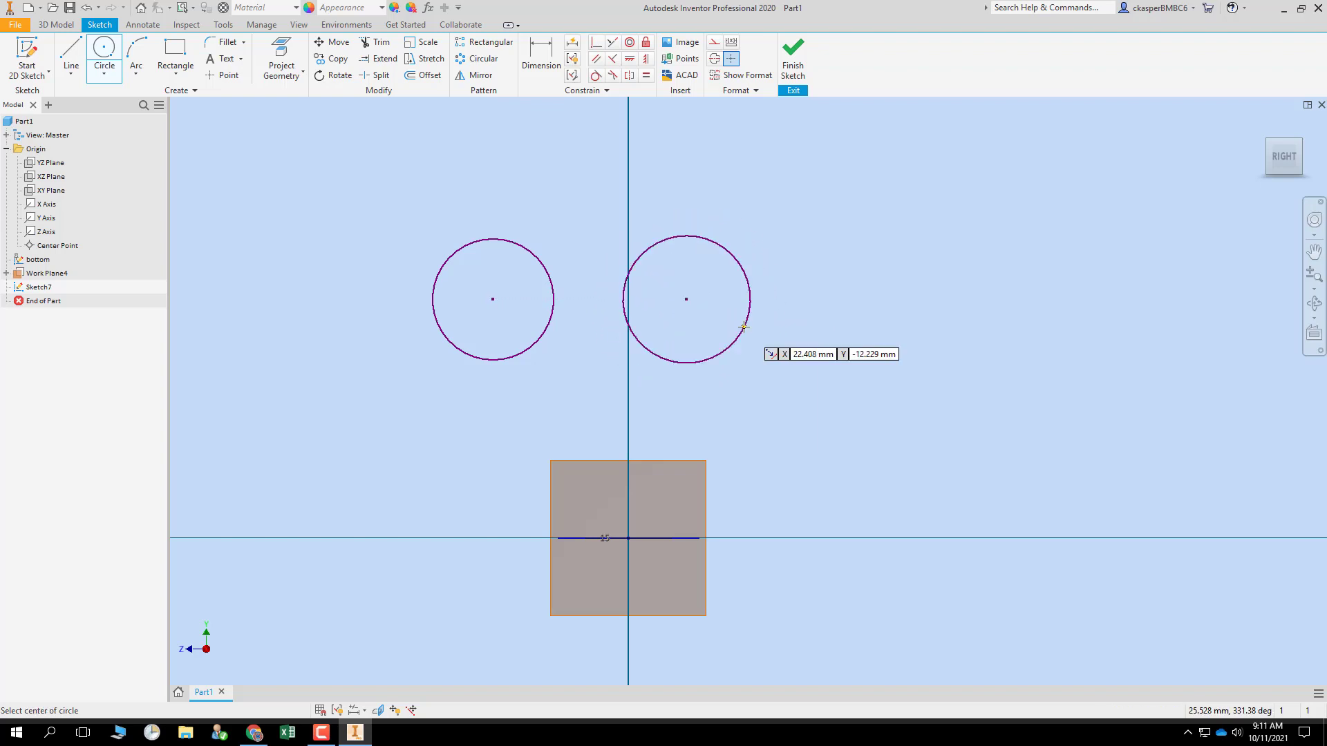
- Dimension the left circle's diameter to 13 mm and apply an Equal constraint between the two circles
left_click(541, 61)
left_click(502, 241)
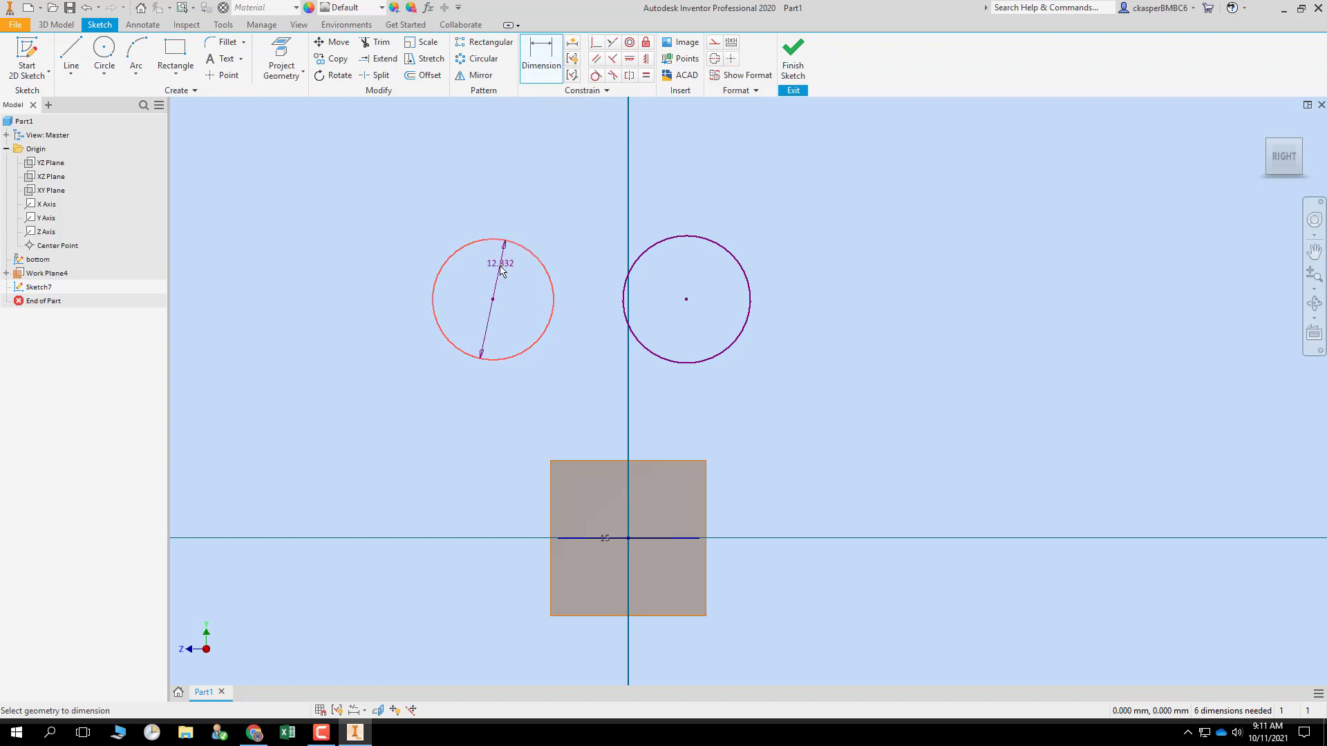
left_click(502, 269)
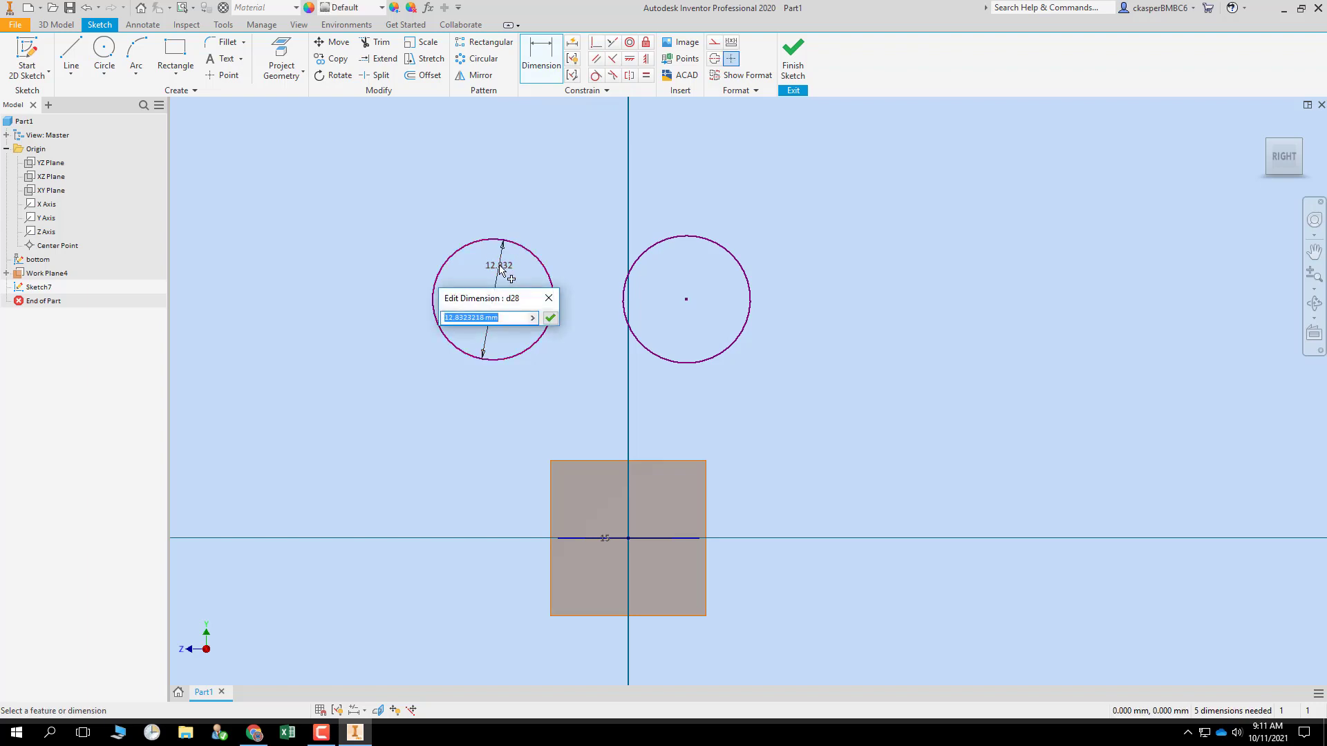
type("13")
key("Return")
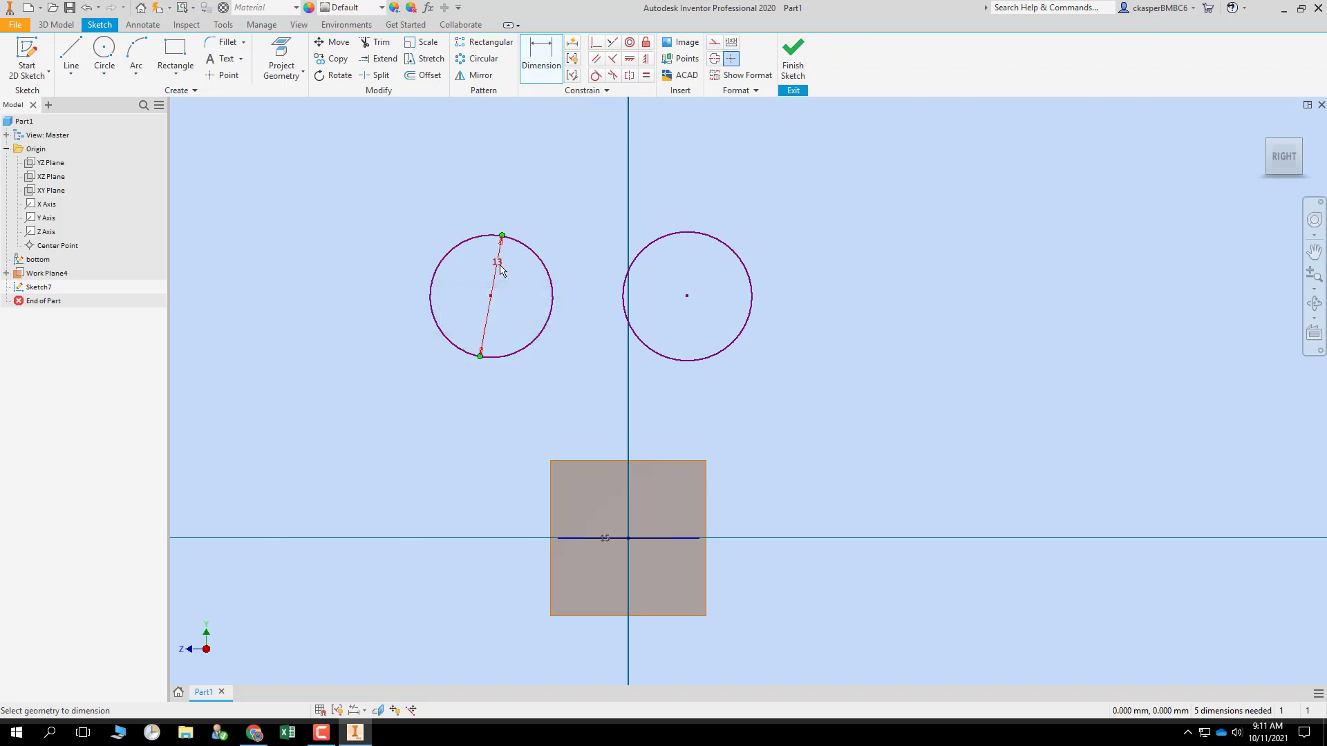
left_click(647, 76)
left_click(710, 237)
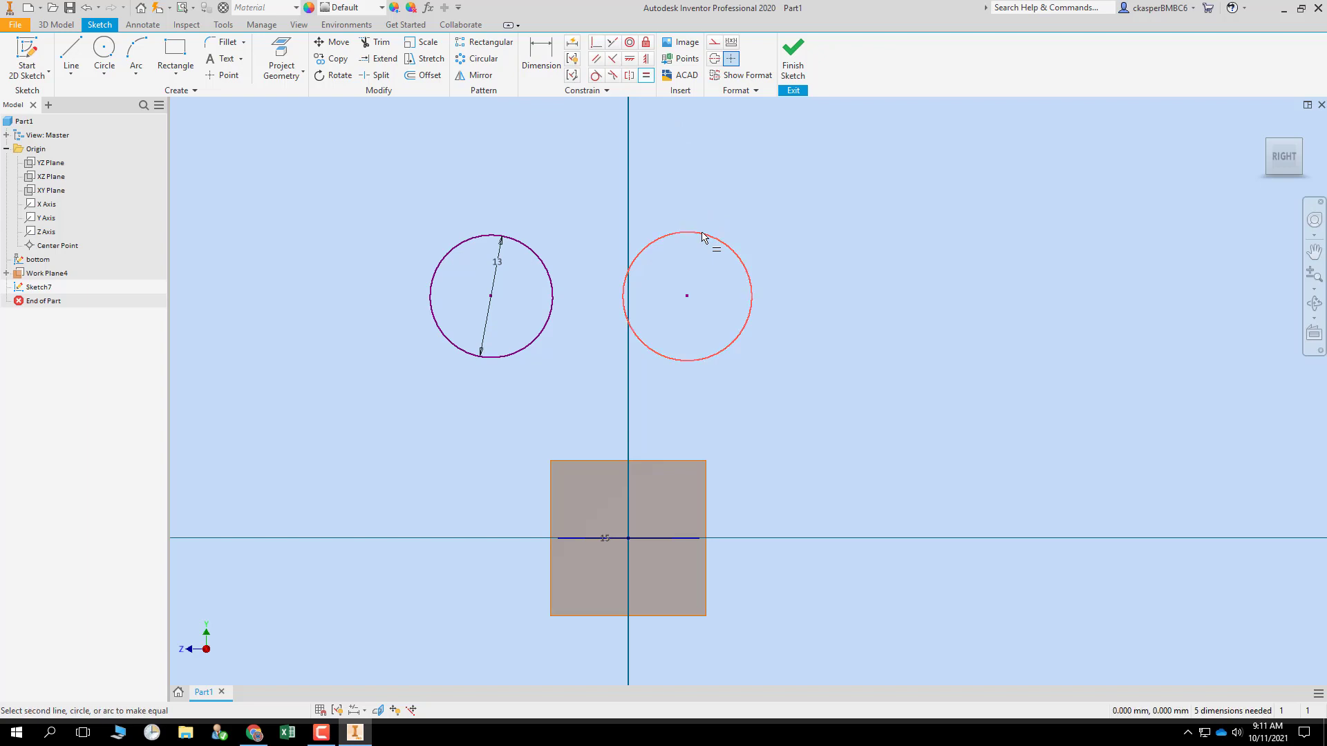
left_click(532, 256)
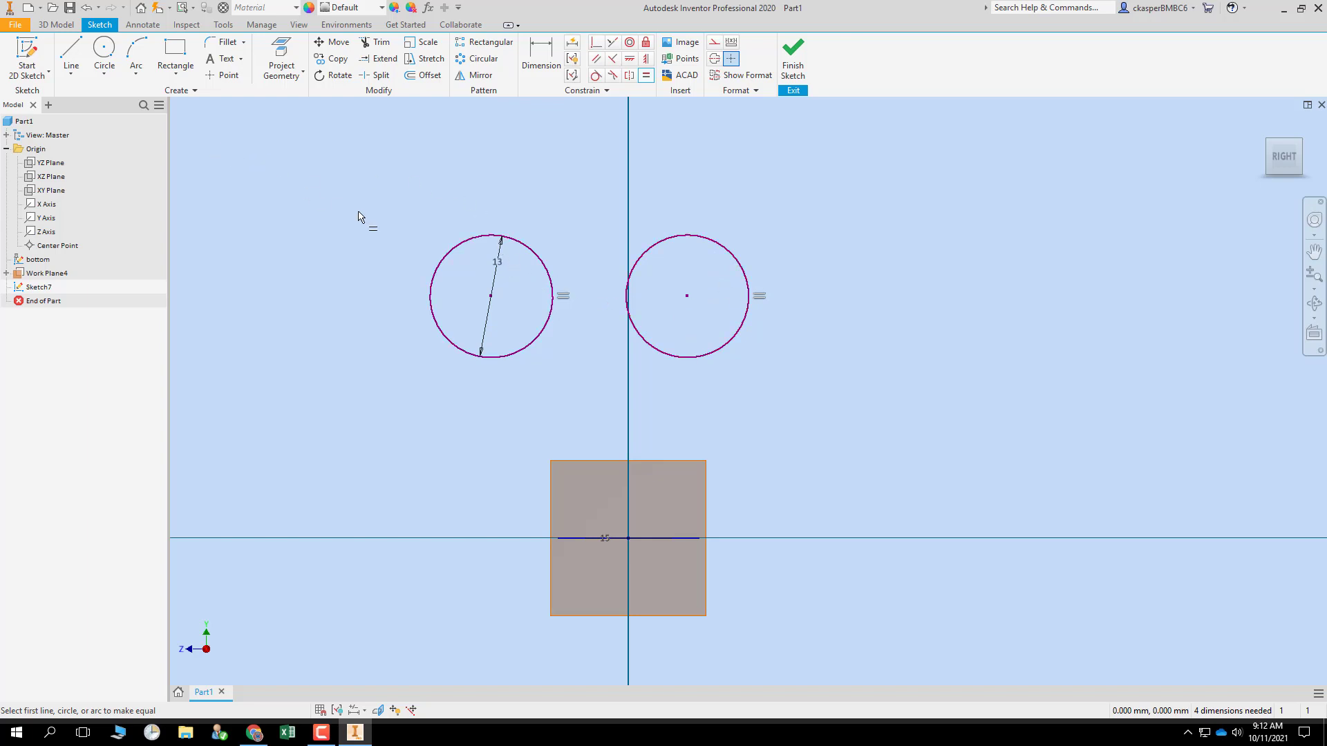
key("Escape")
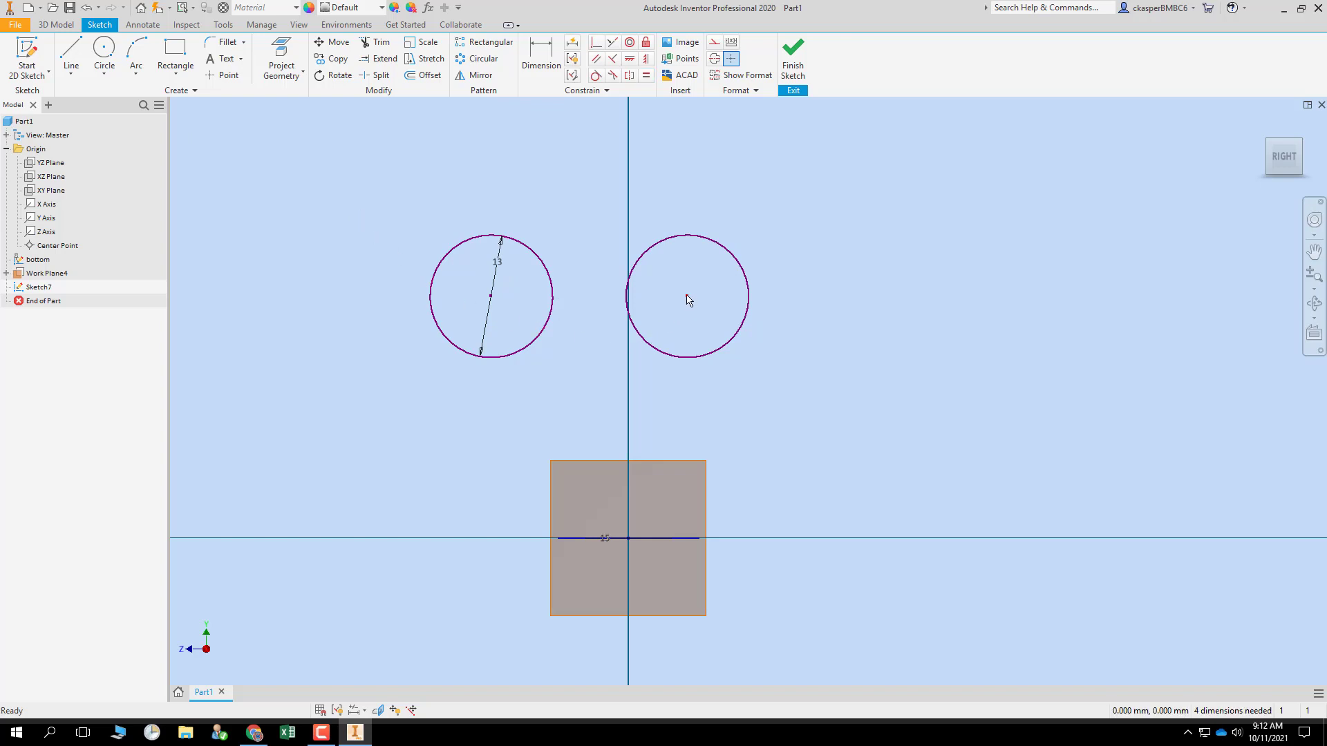
- Move the right circle farther from the vertical axis and finish the sketch
left_click_drag(687, 298, 746, 295)
mouse_move(622, 325)
middle_mouse_down("shift")
mouse_move(593, 364)
mouse_move(578, 361)
middle_mouse_up("shift")
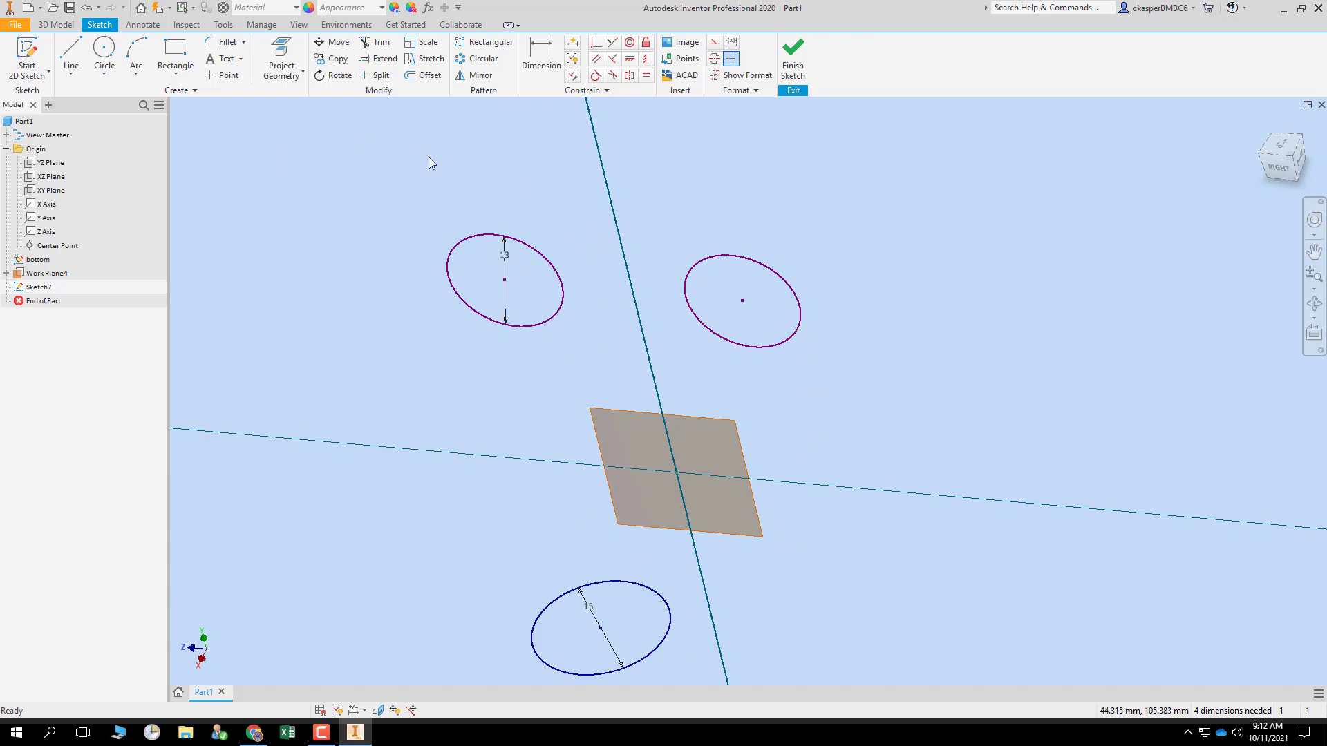
left_click(792, 55)
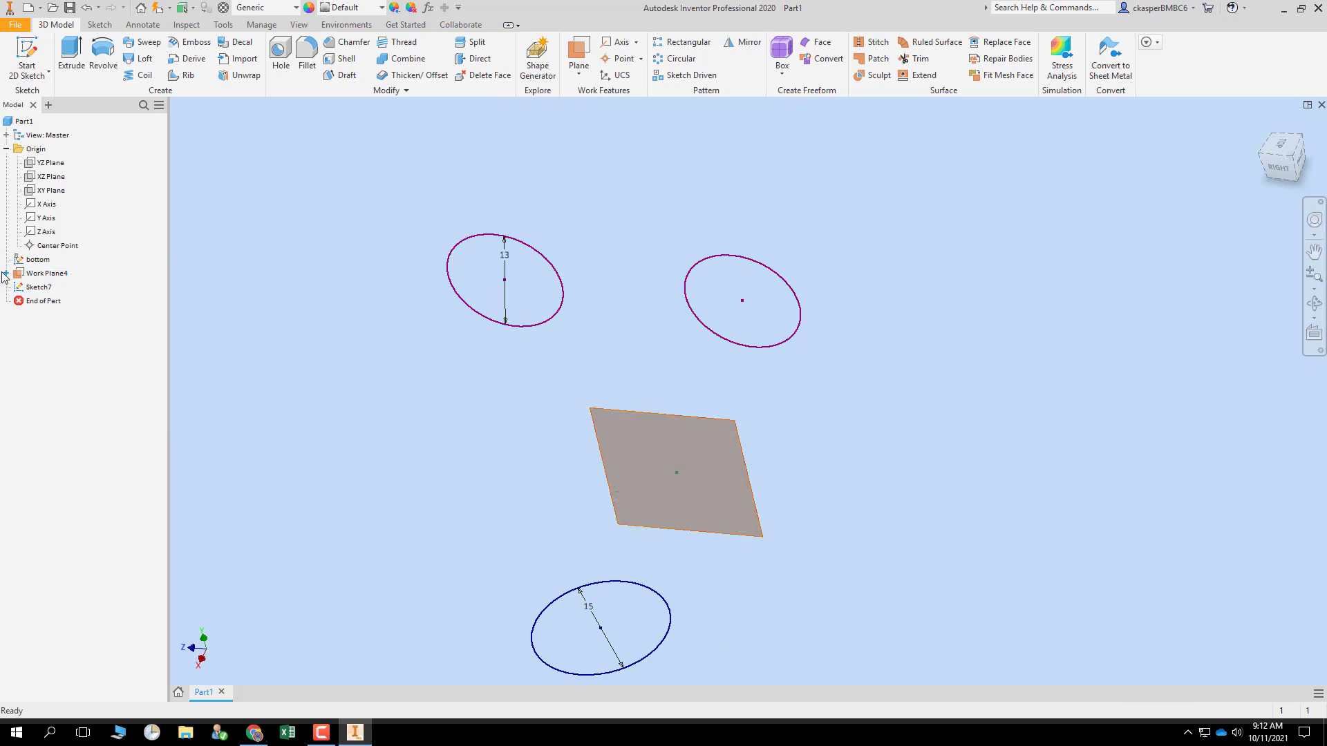
right_click(31, 261)
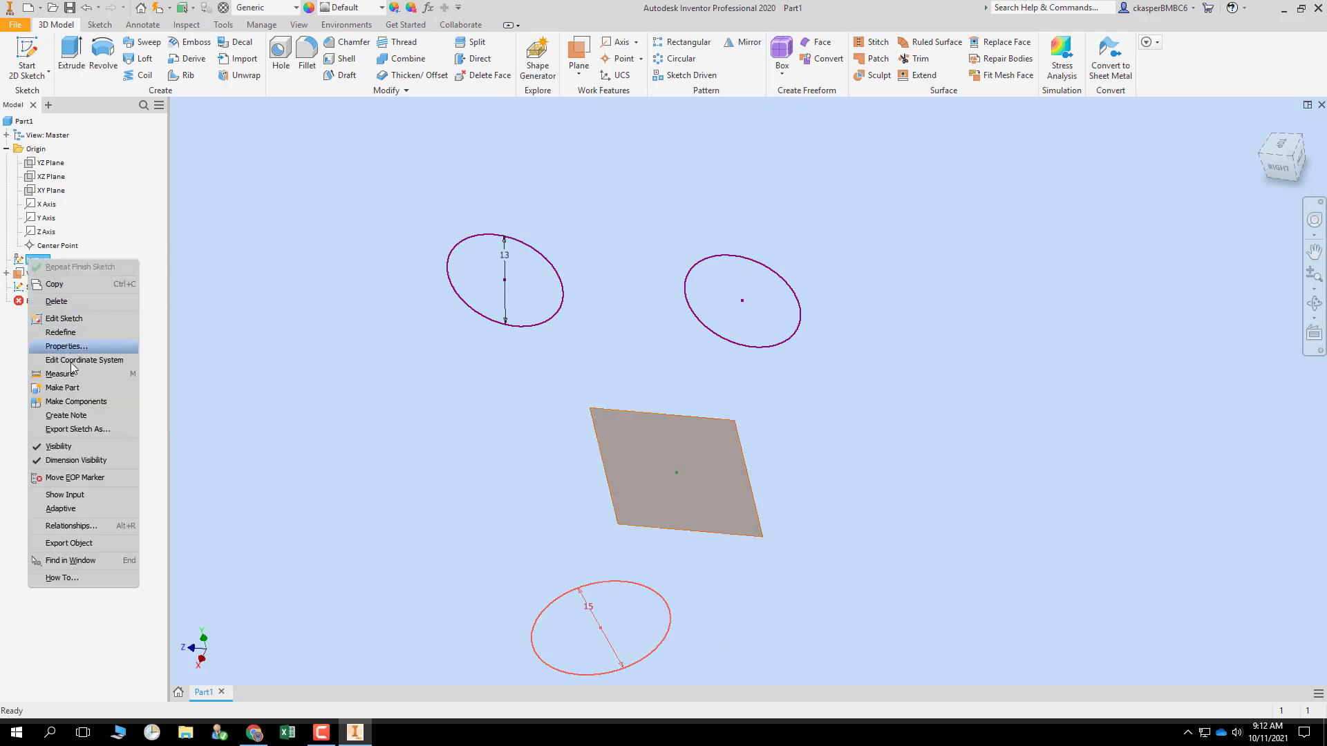
left_click(237, 378)
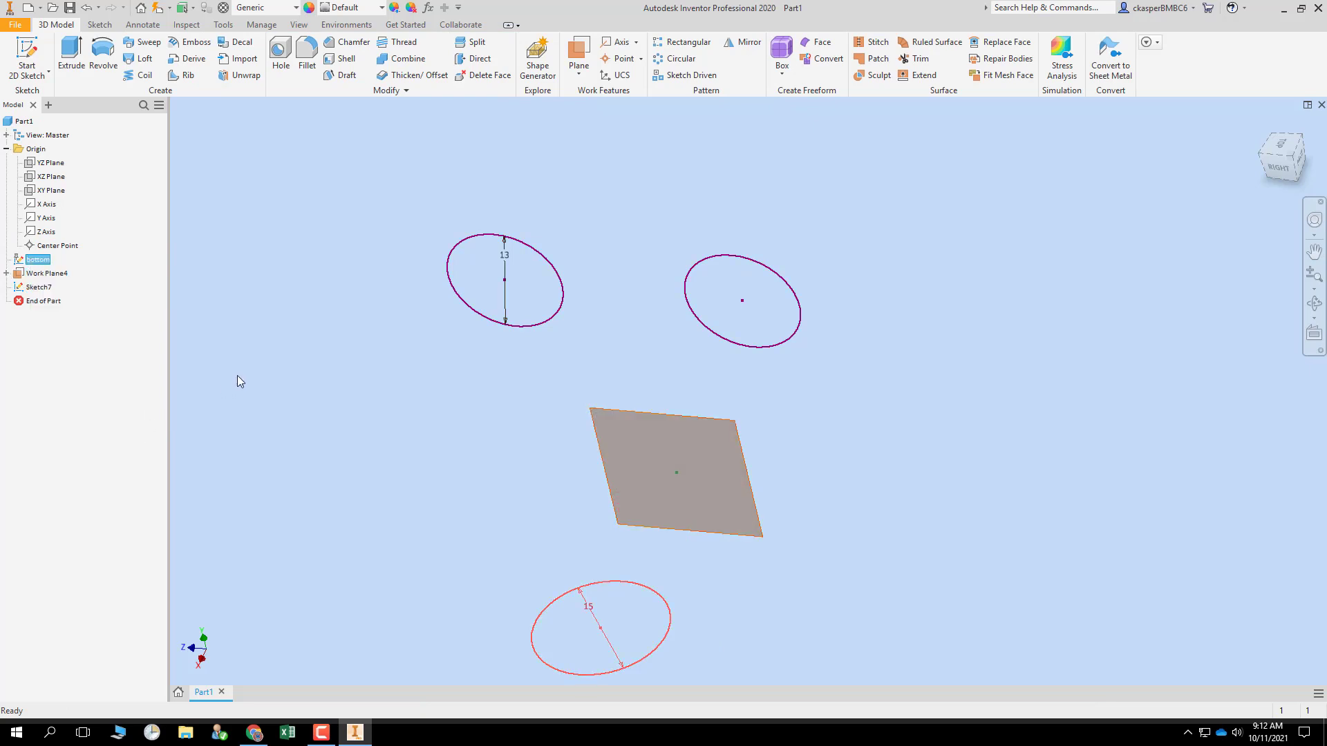
left_click(43, 293)
right_click(43, 294)
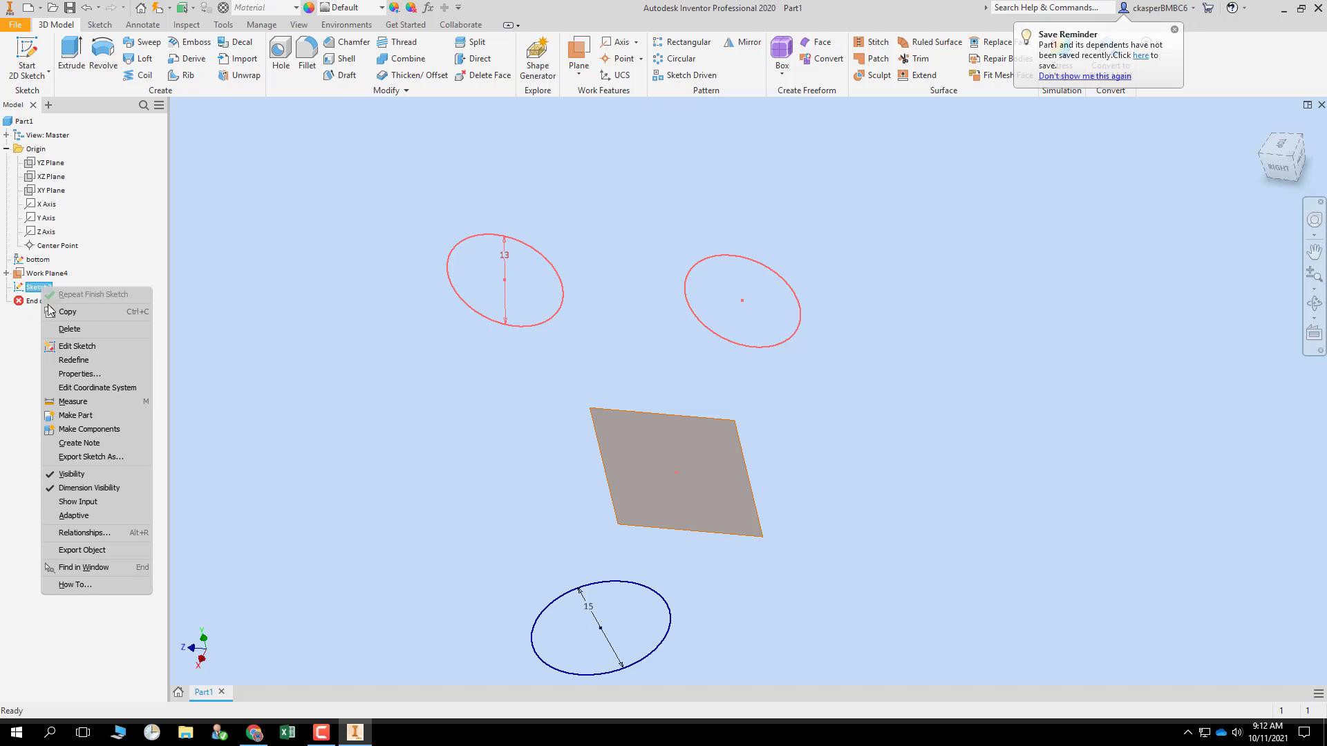
left_click(271, 341)
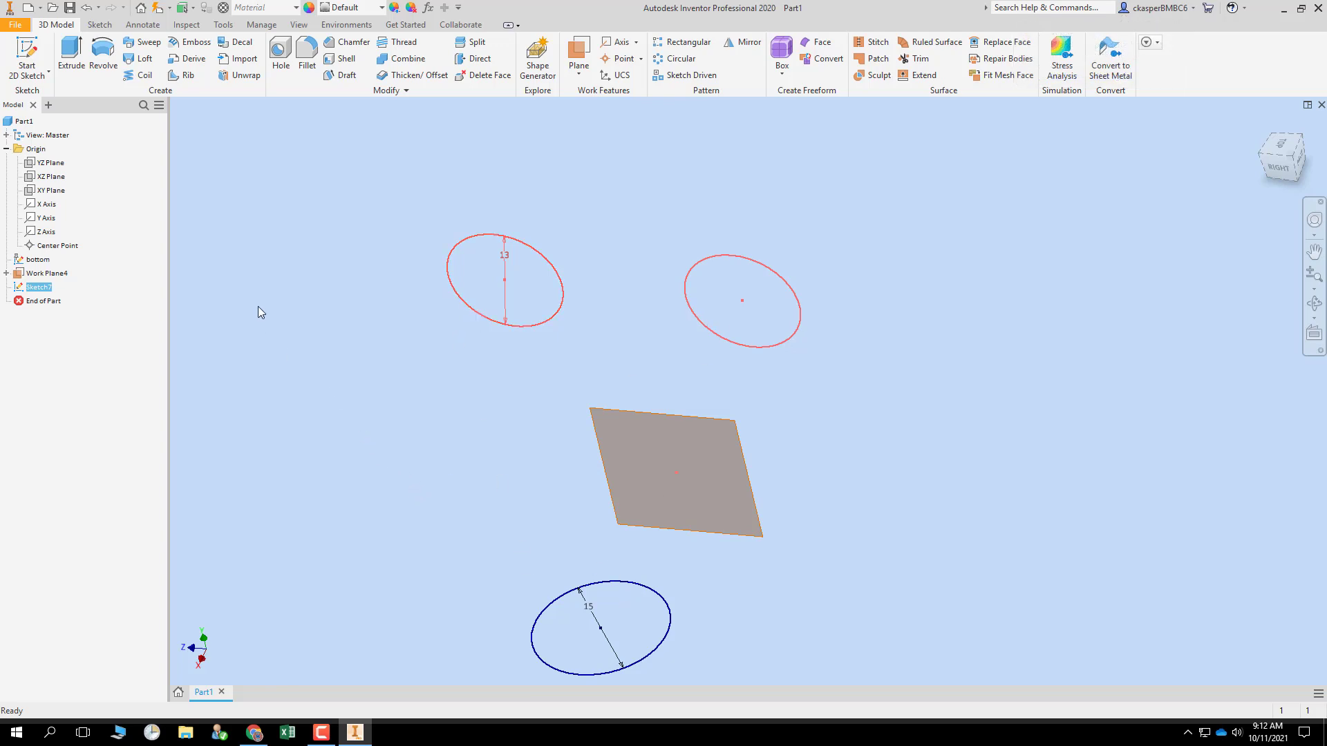
- Loft a solid from the bottom circle to the 13 mm dimensioned circle in the sketch on the offset plane
left_click(145, 62)
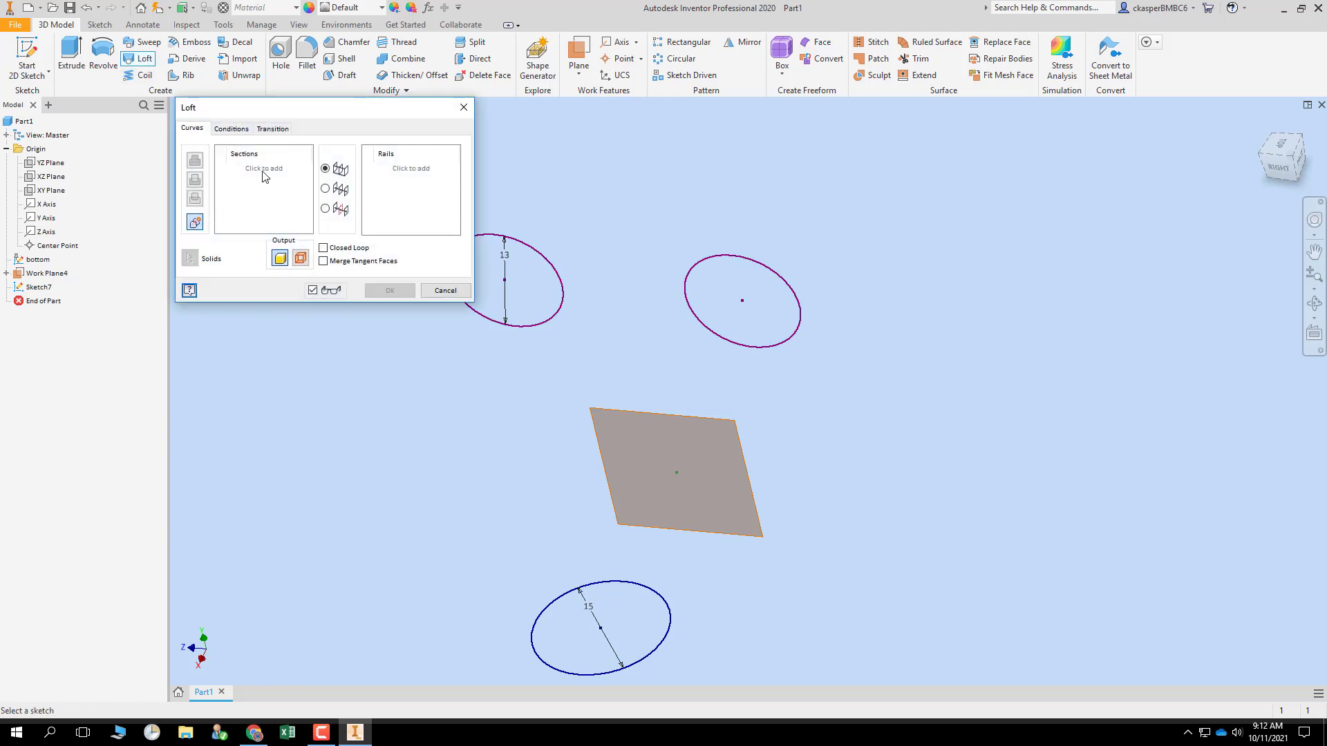
left_click(557, 601)
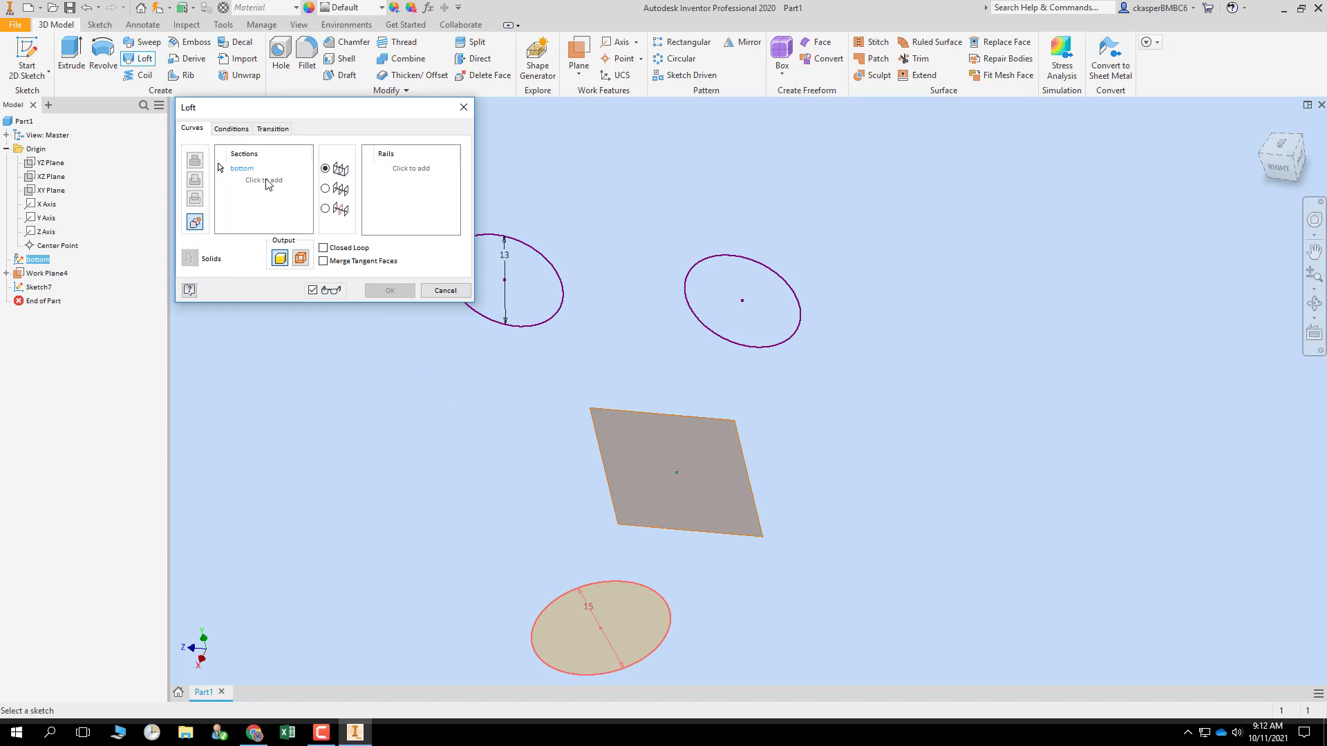
left_click(533, 253)
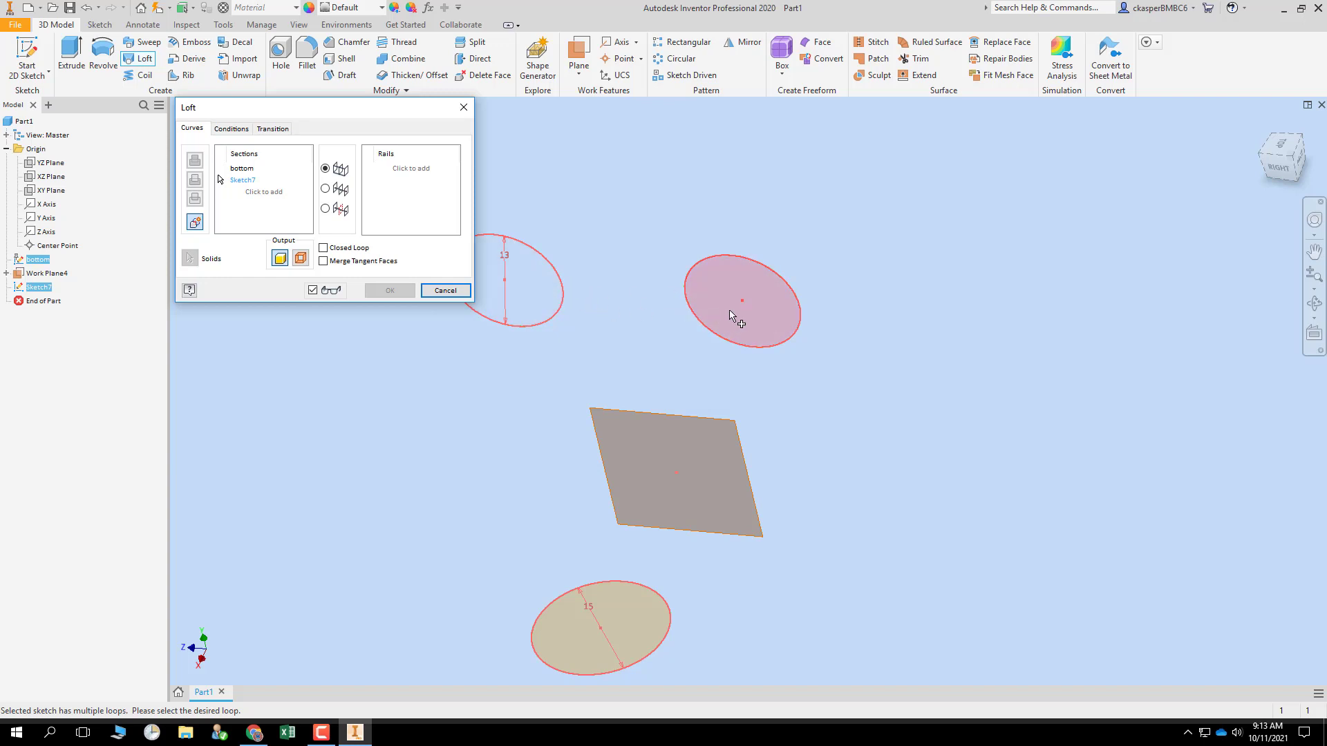
left_click(529, 283)
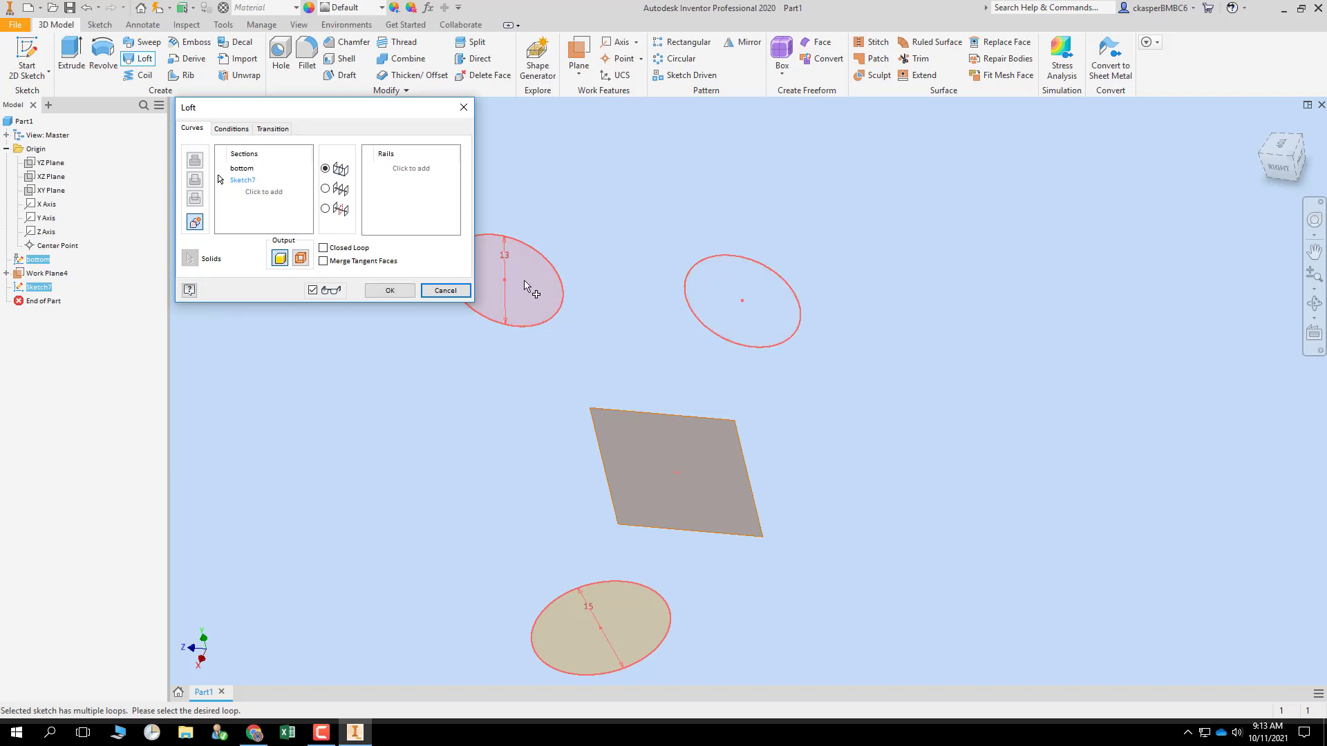
left_click(523, 282)
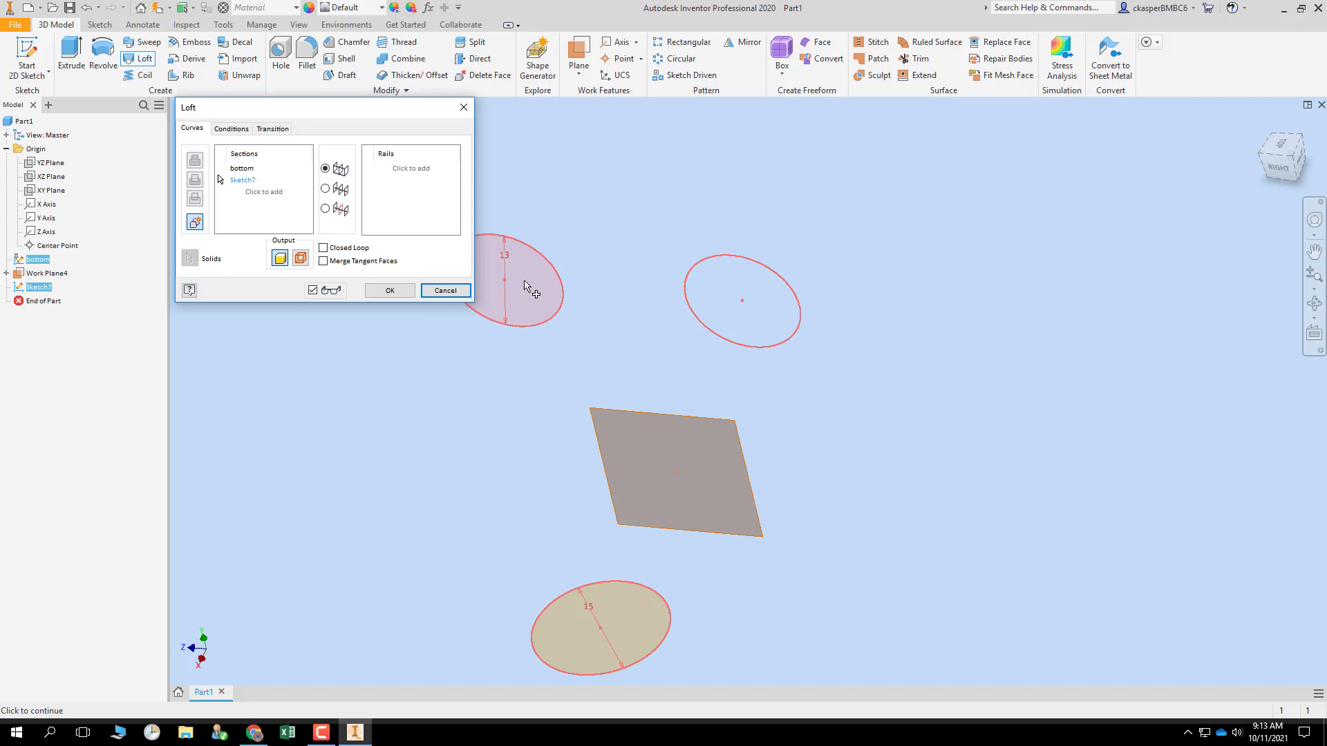
left_click(390, 292)
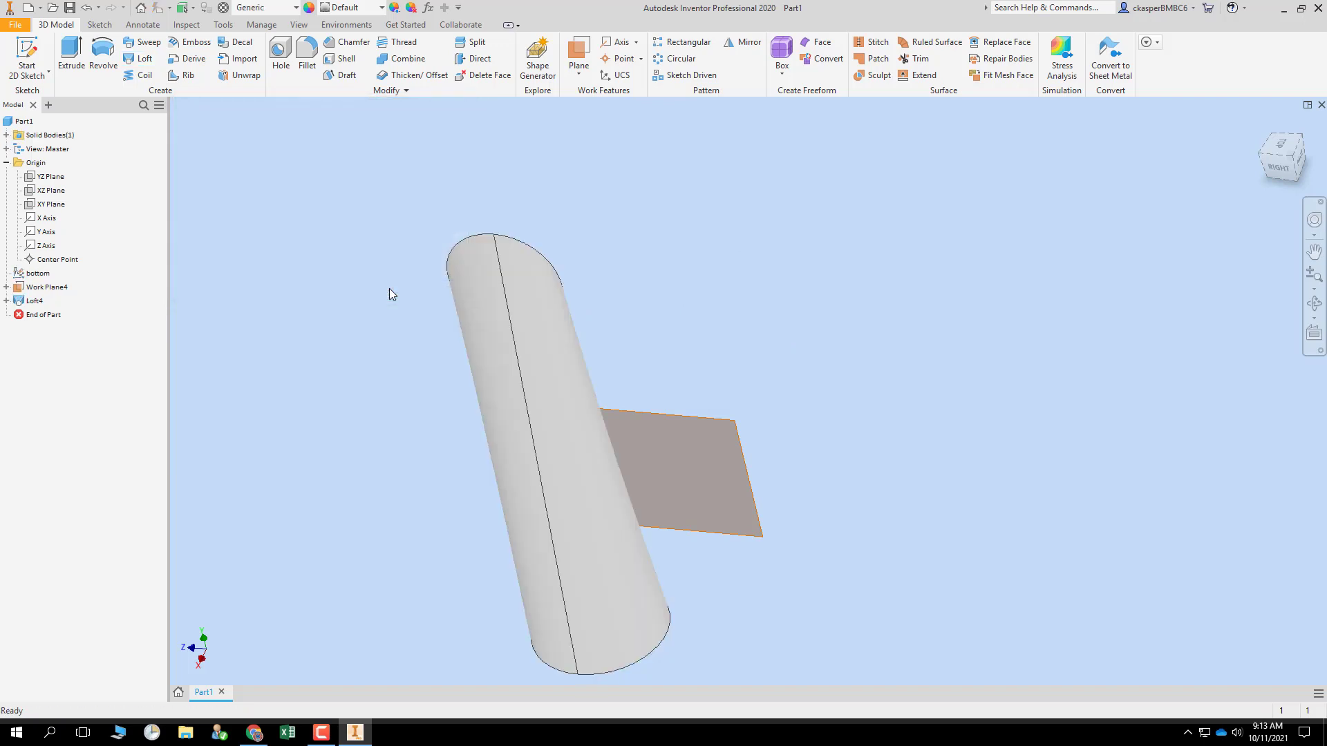
middle_click_drag(396, 315, 337, 335, "shift")
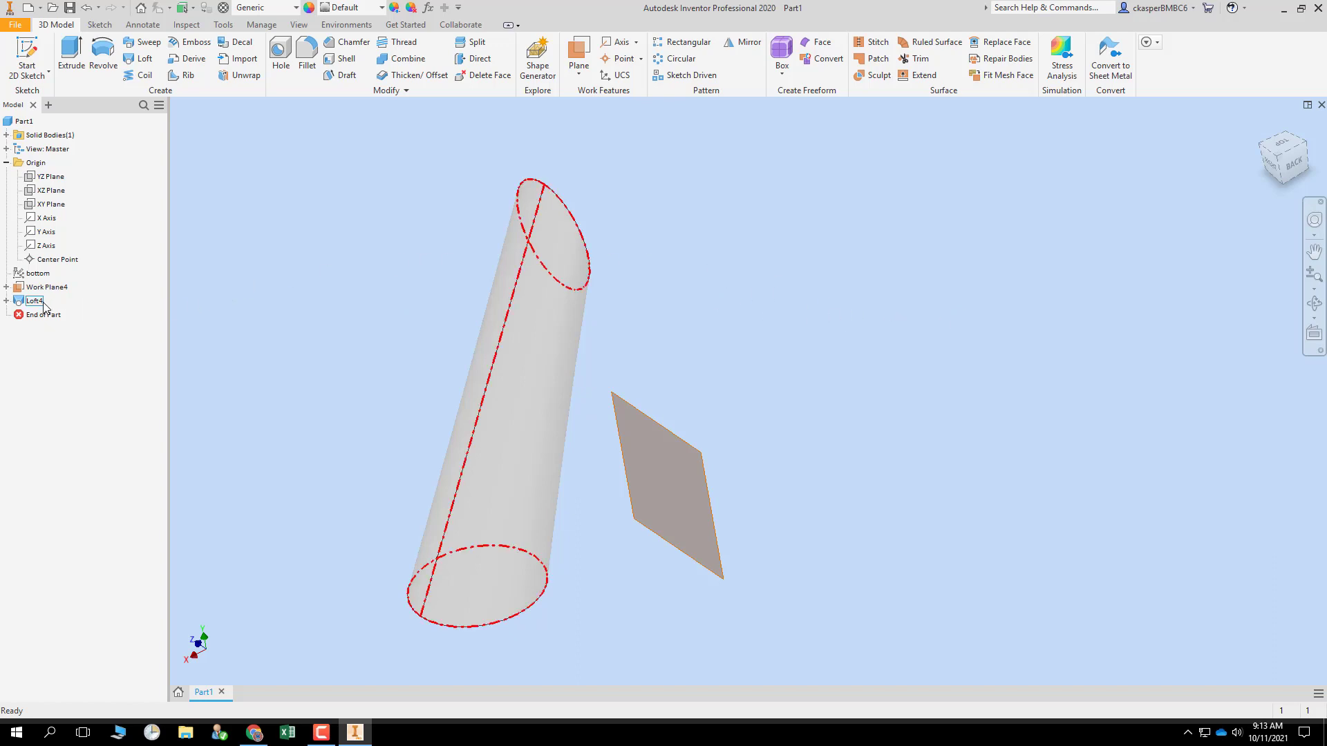
- Make the loft's two section sketches visible, the one with the two circles and the bottom circle
left_click(7, 301)
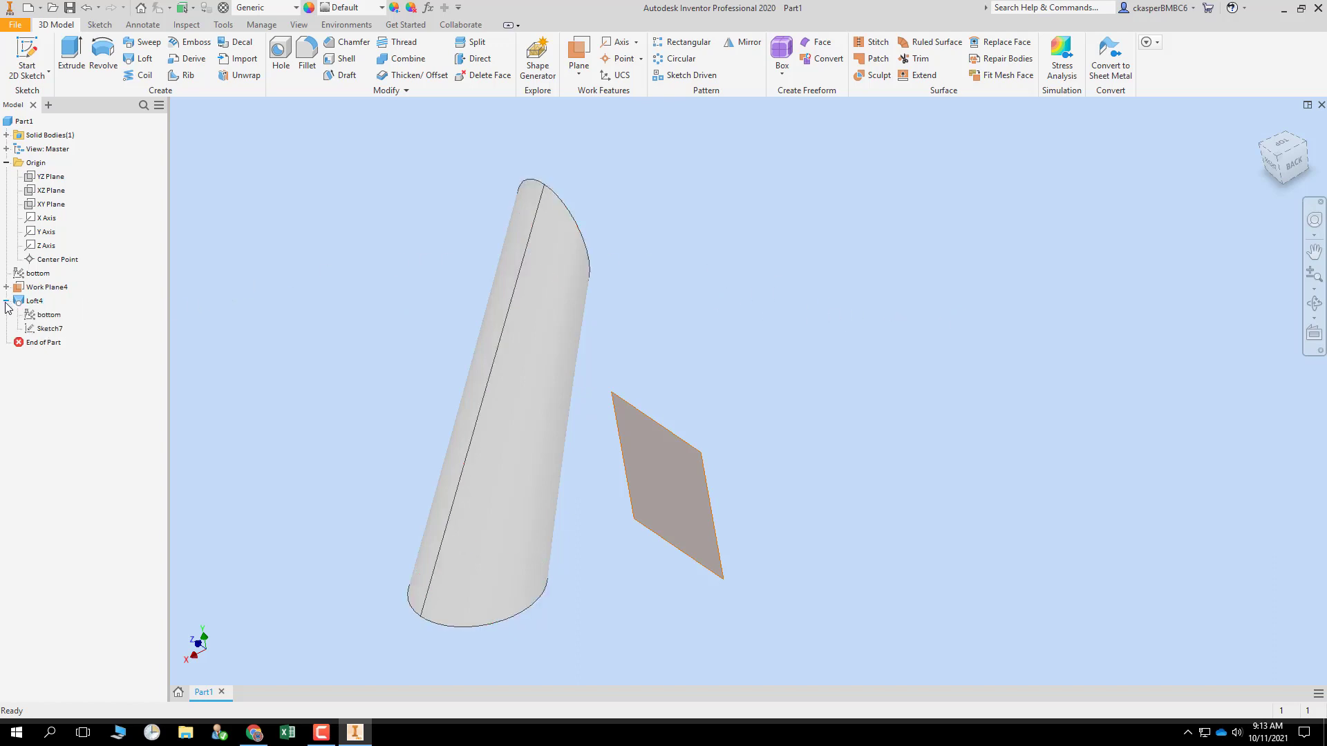
right_click(54, 331)
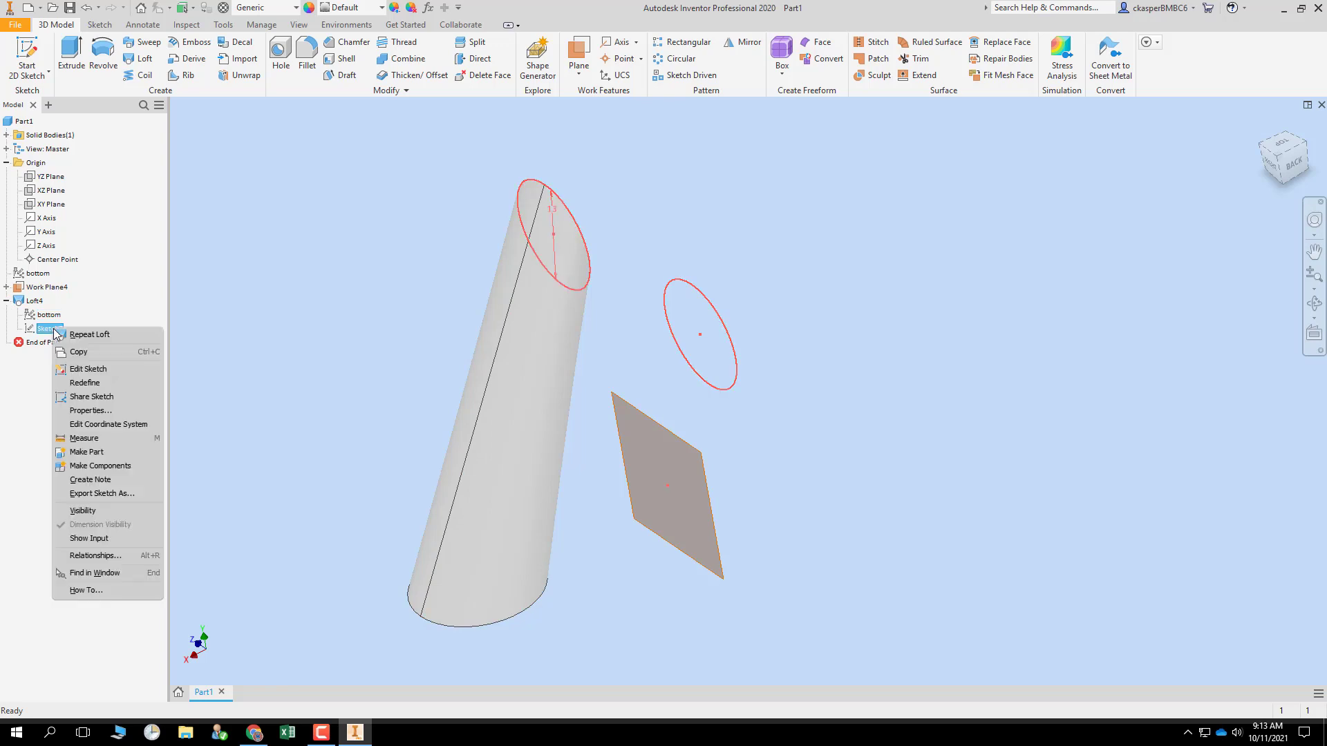
left_click(83, 512)
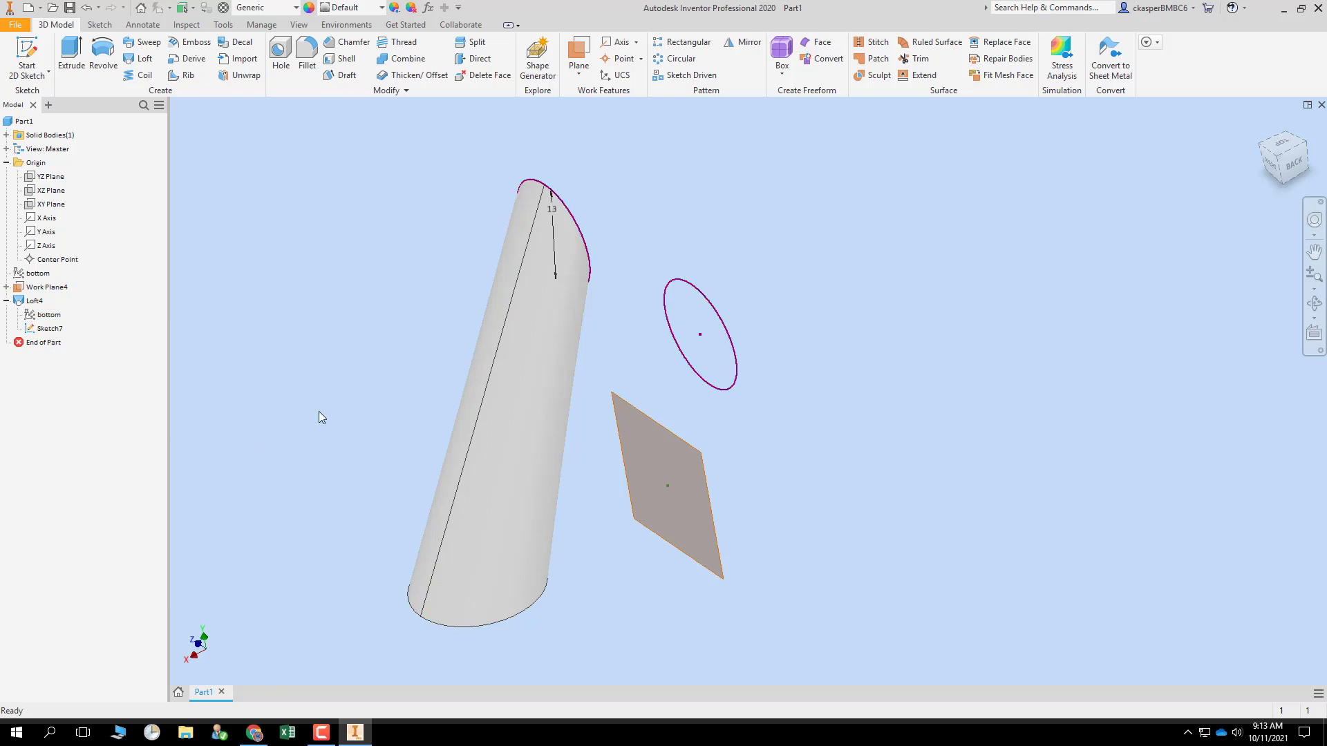
right_click(55, 316)
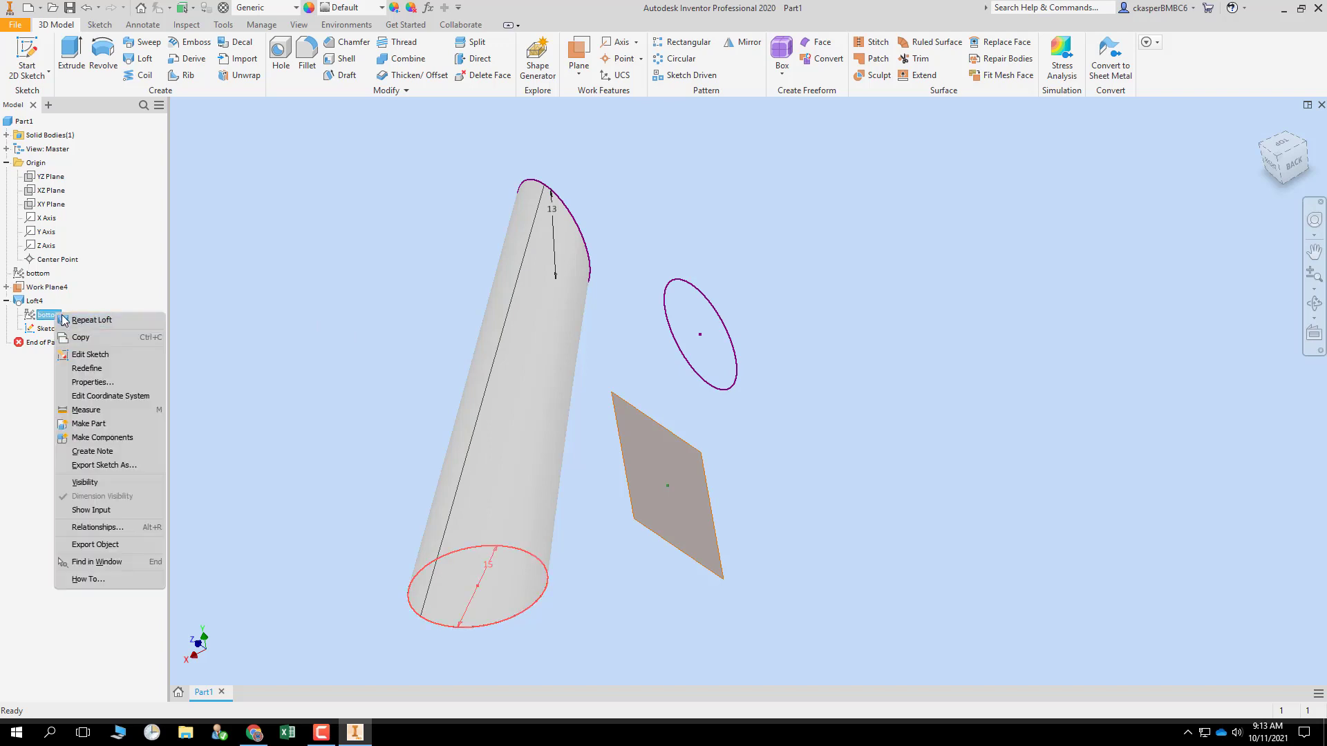
left_click(102, 482)
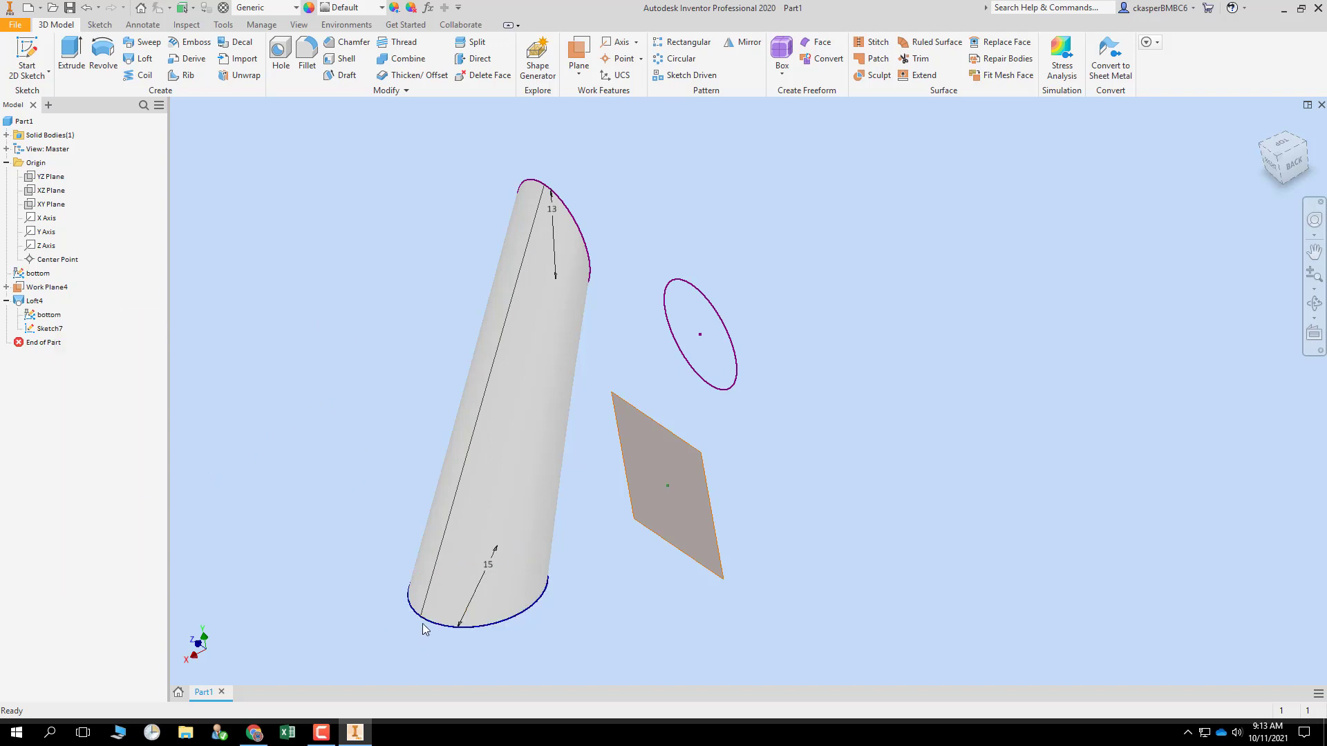
- Edit the existing loft to use direction conditions at 90 deg and weight 1 on both the bottom and upper circle sections
middle_click_drag(359, 504, 408, 470, "shift")
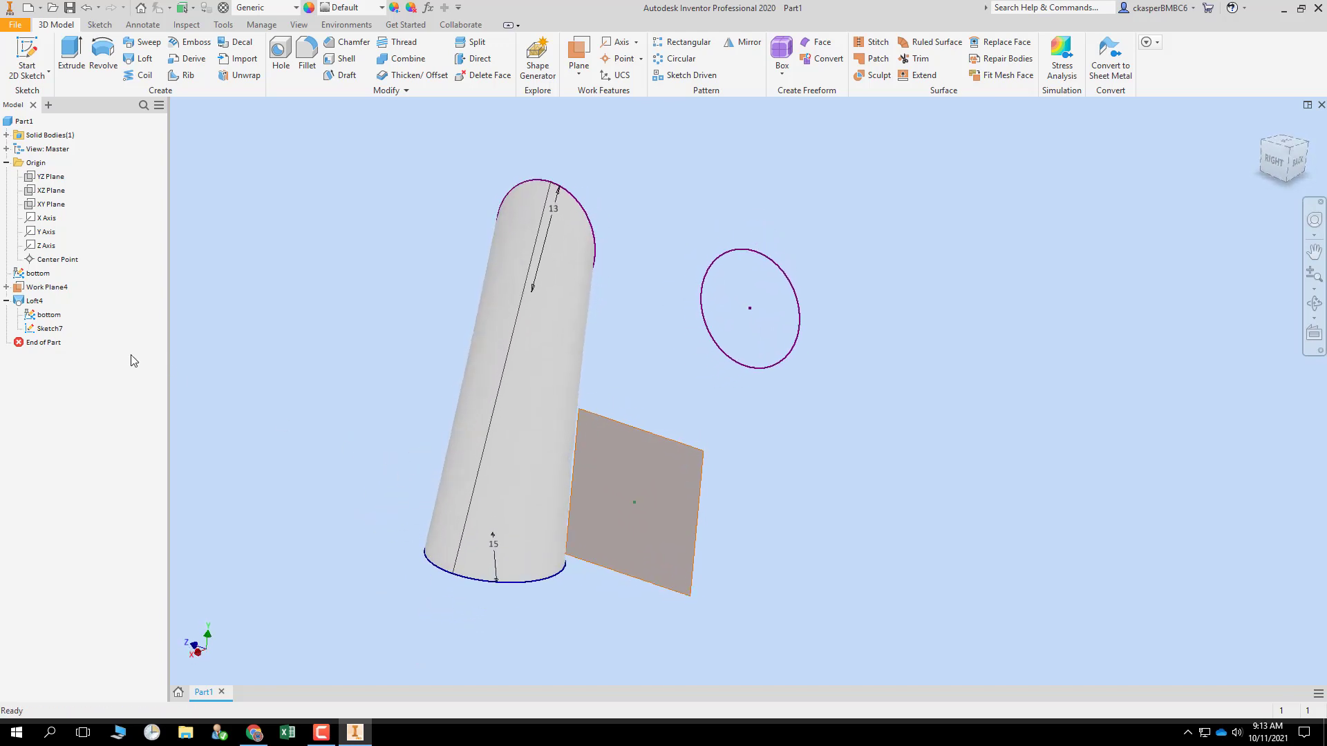
right_click(36, 303)
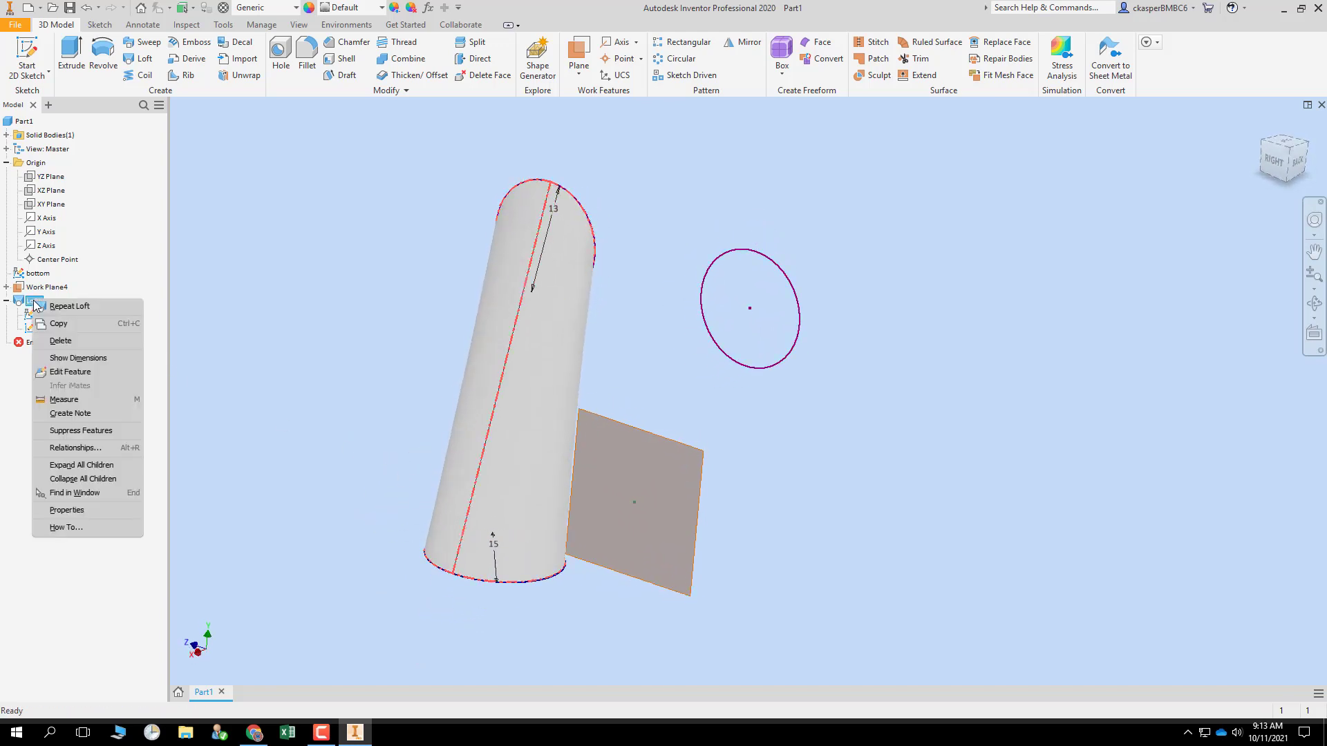
left_click(78, 371)
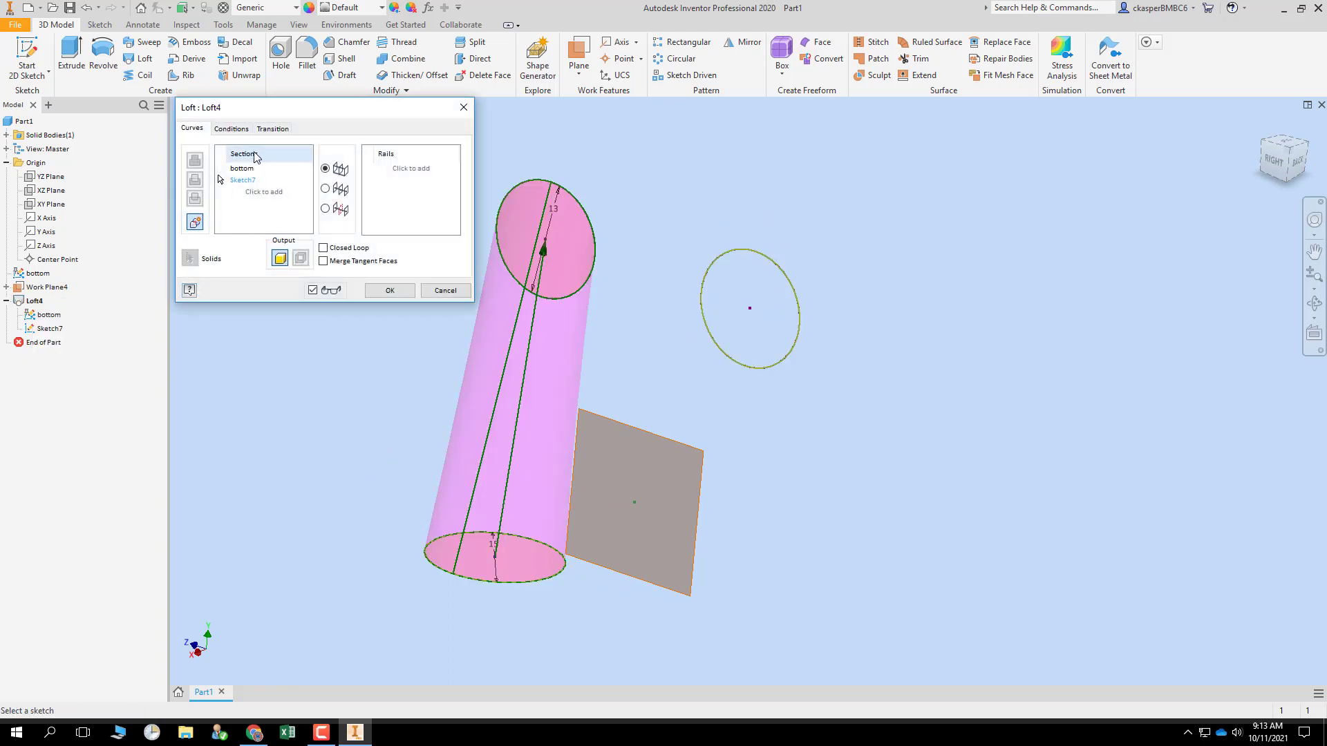
left_click(249, 133)
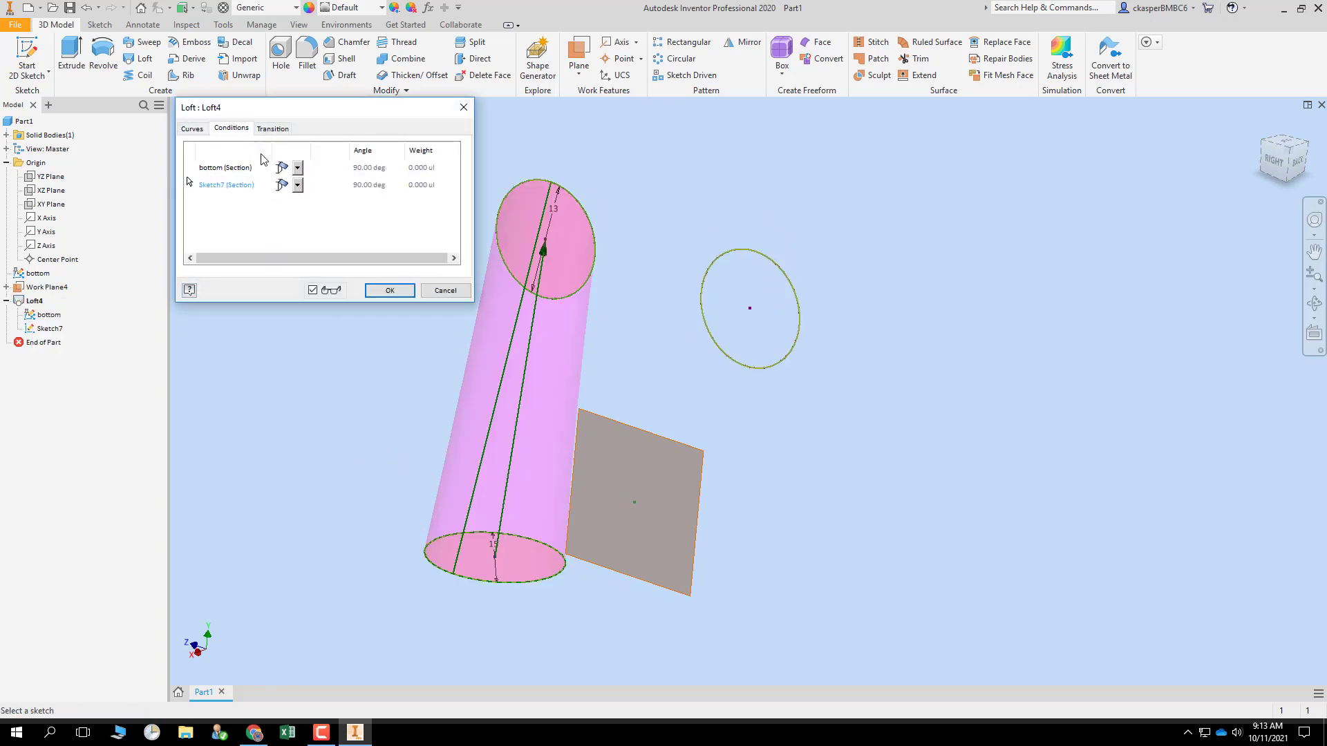
left_click(297, 168)
left_click(290, 198)
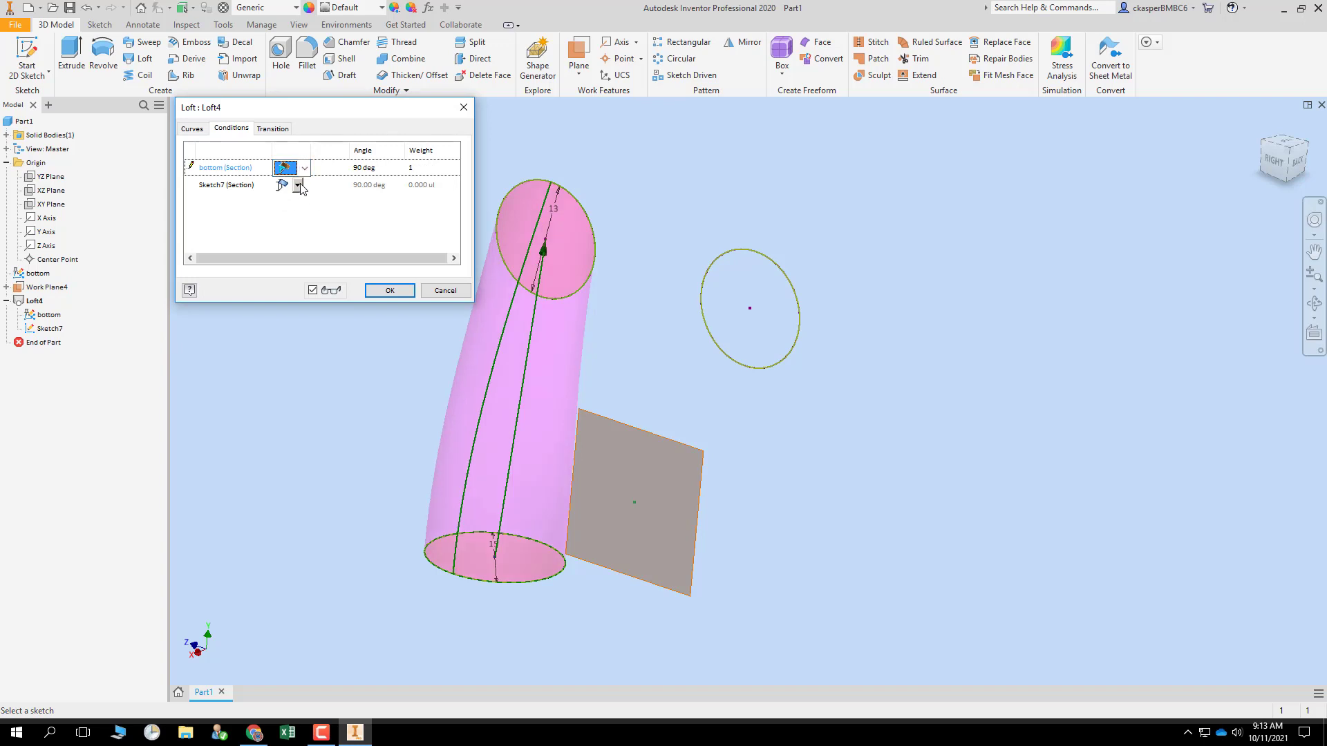
left_click(297, 186)
left_click(296, 213)
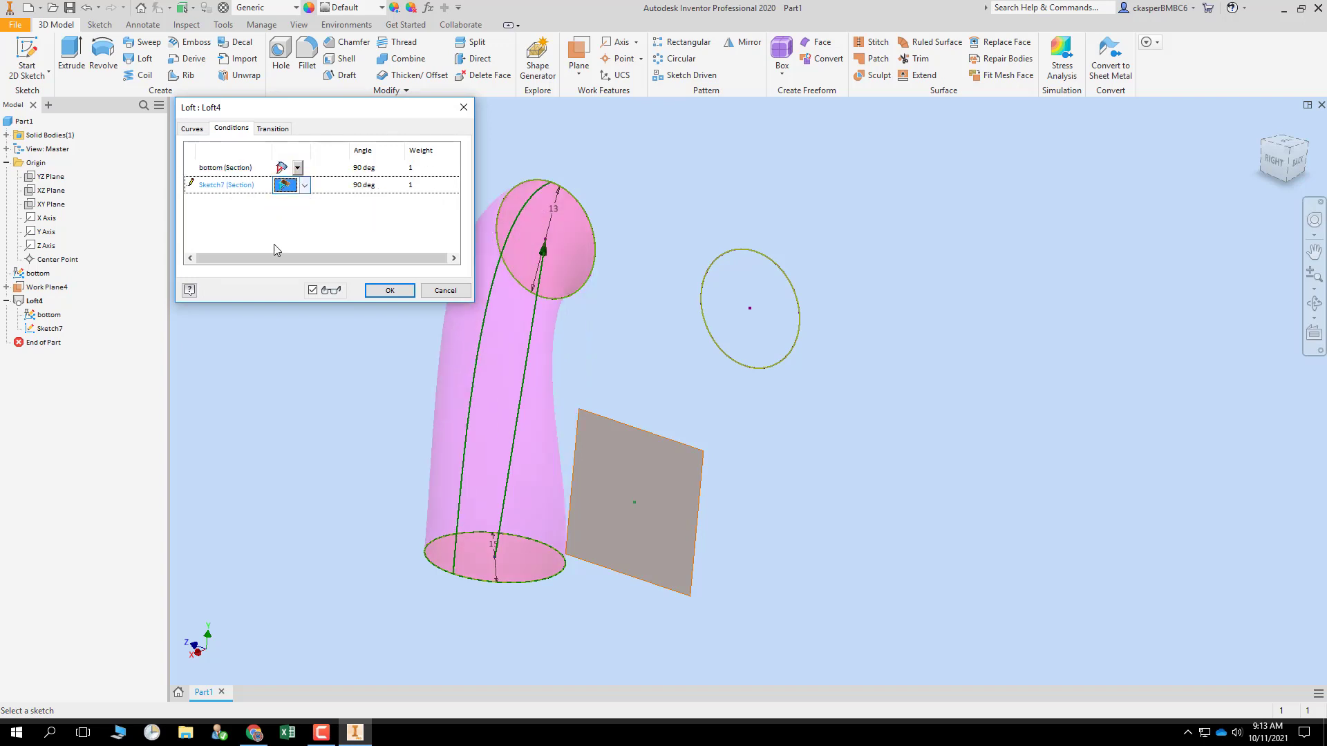
left_click(388, 291)
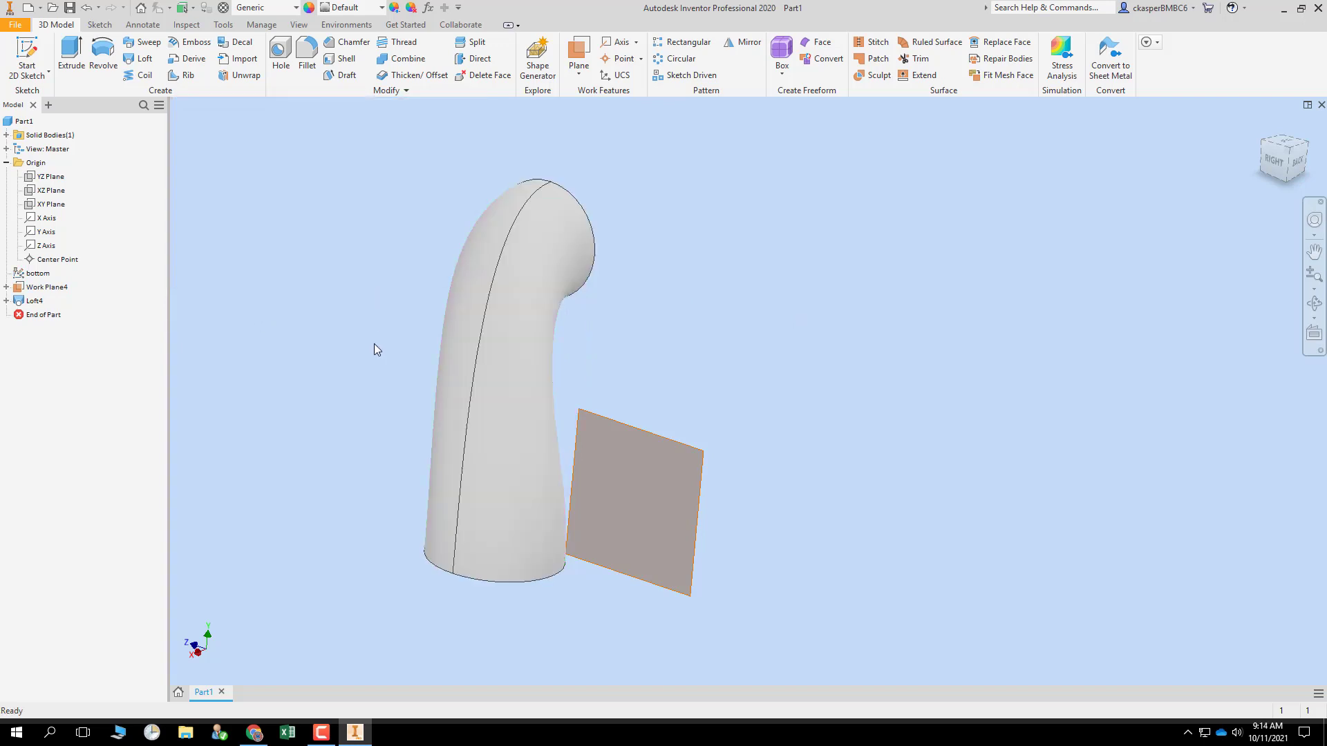
- Turn on visibility for the bottom circle sketch and the two-circle sketch consumed by the curved loft
middle_click_drag(351, 355, 292, 343, "shift")
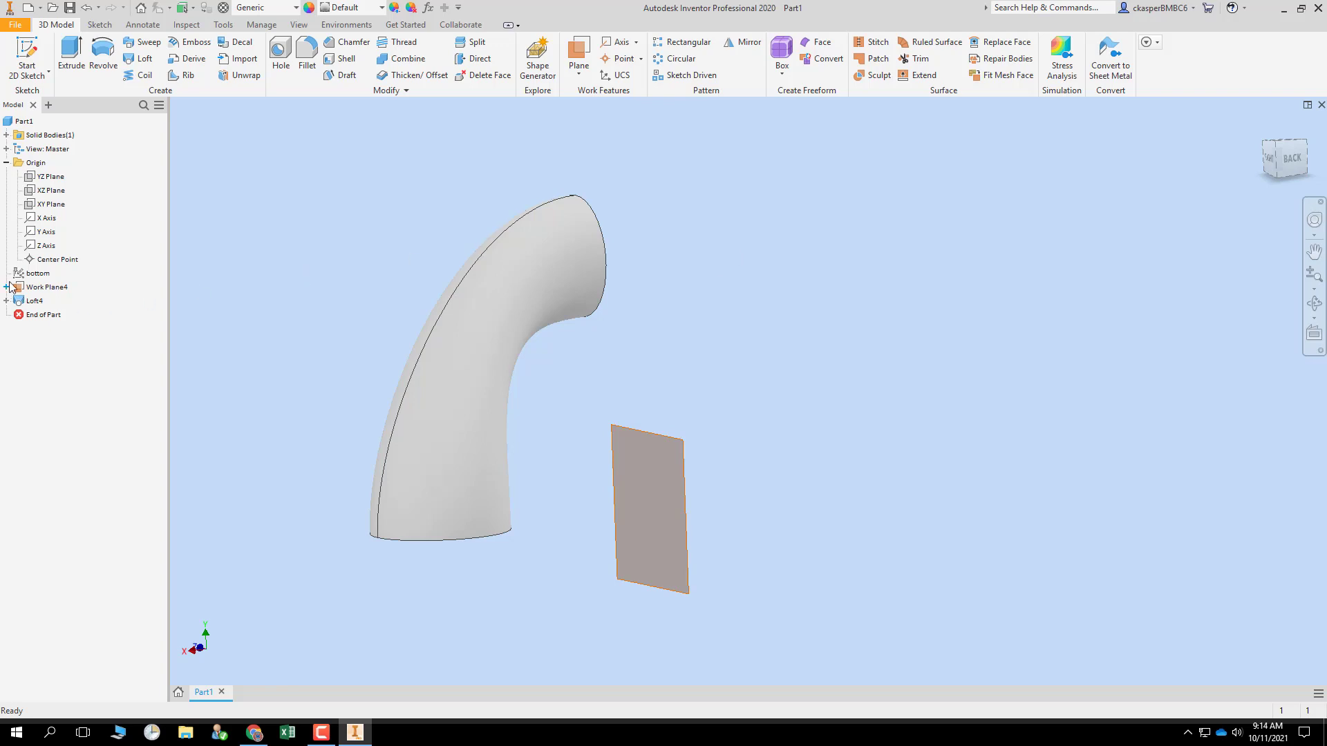
right_click(31, 273)
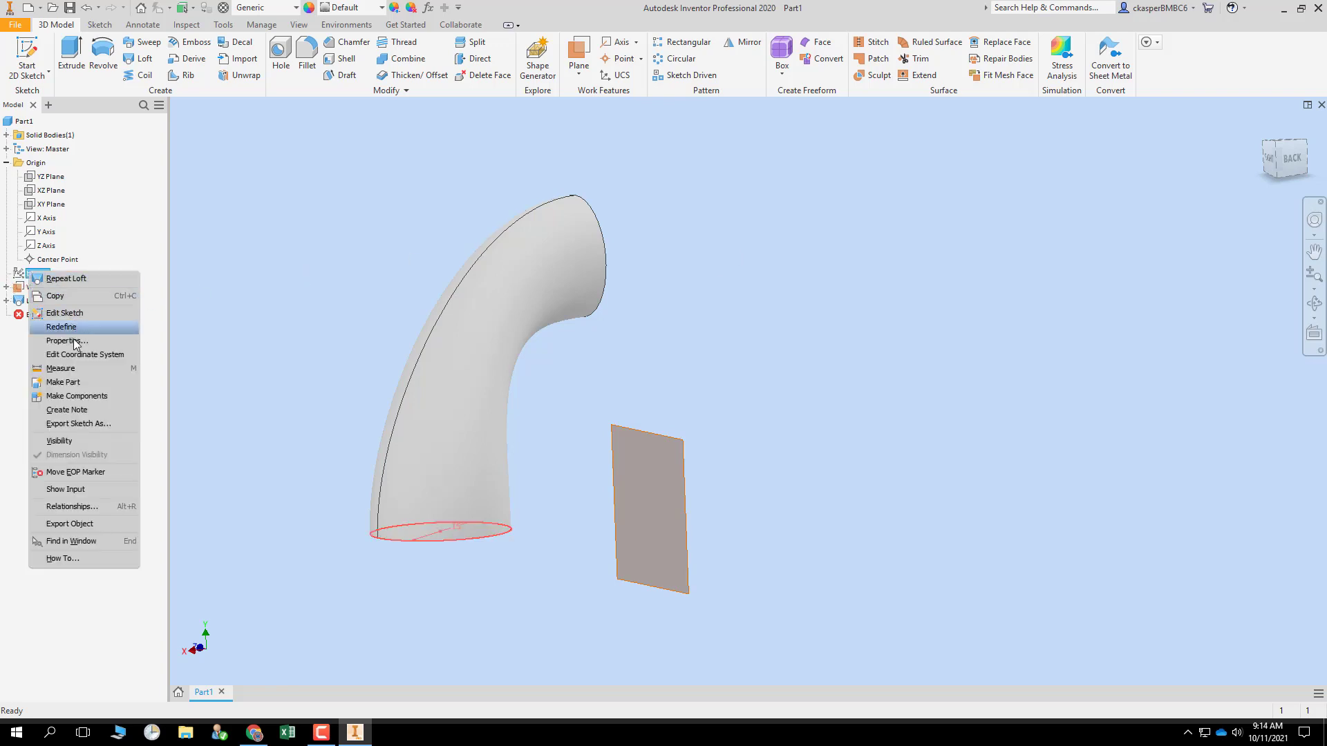
left_click(74, 439)
left_click(6, 301)
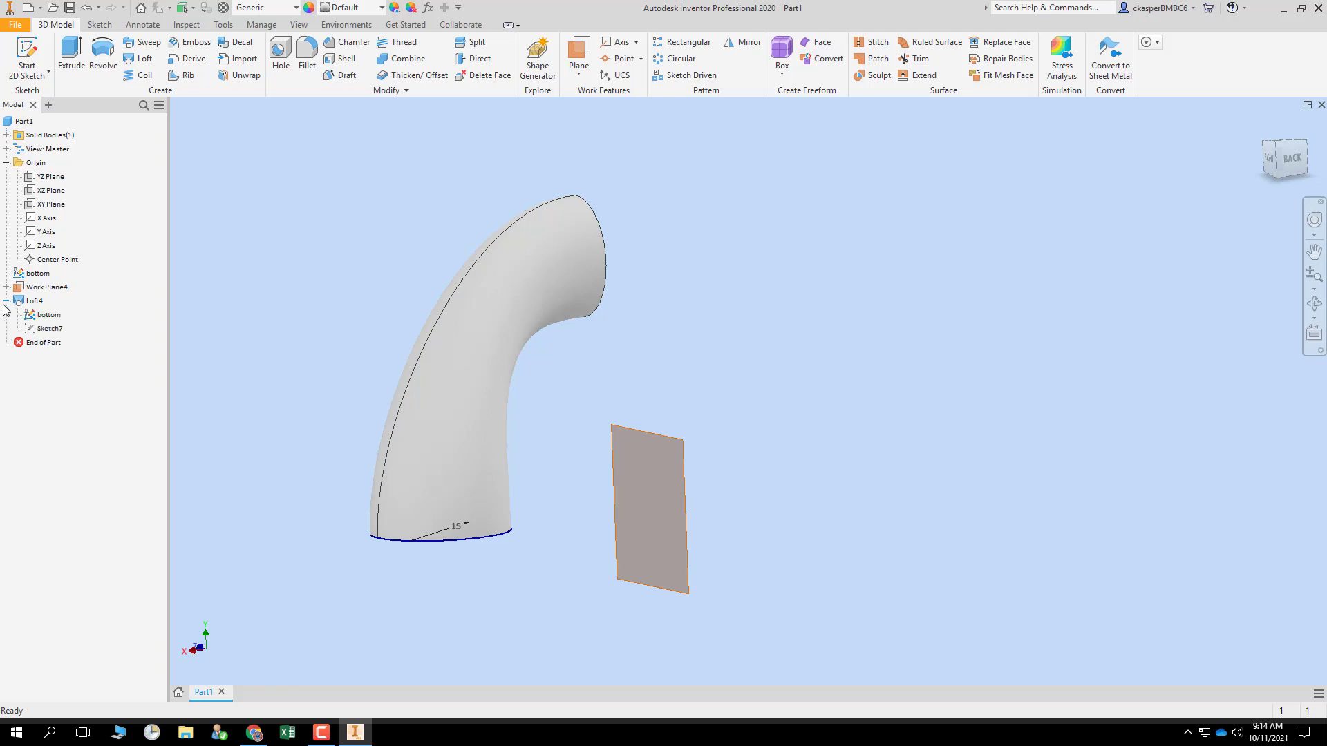
right_click(49, 329)
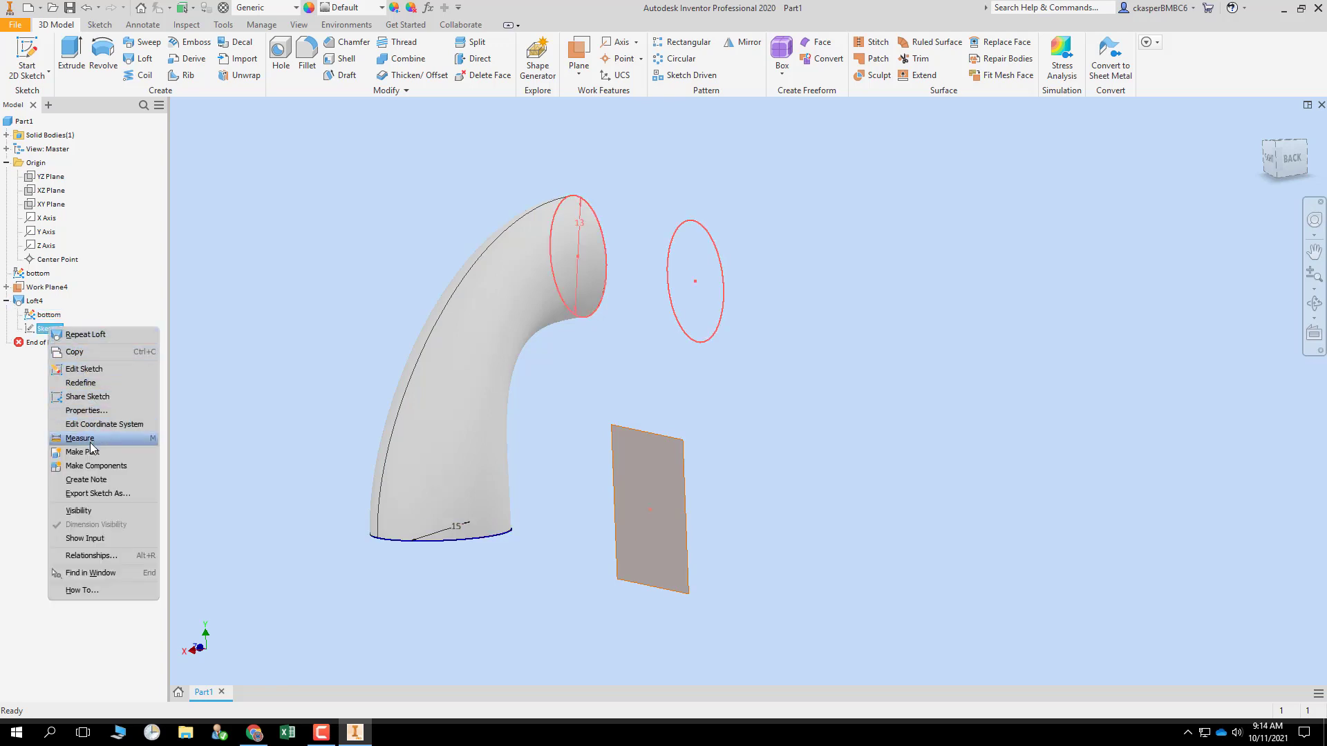
left_click(106, 511)
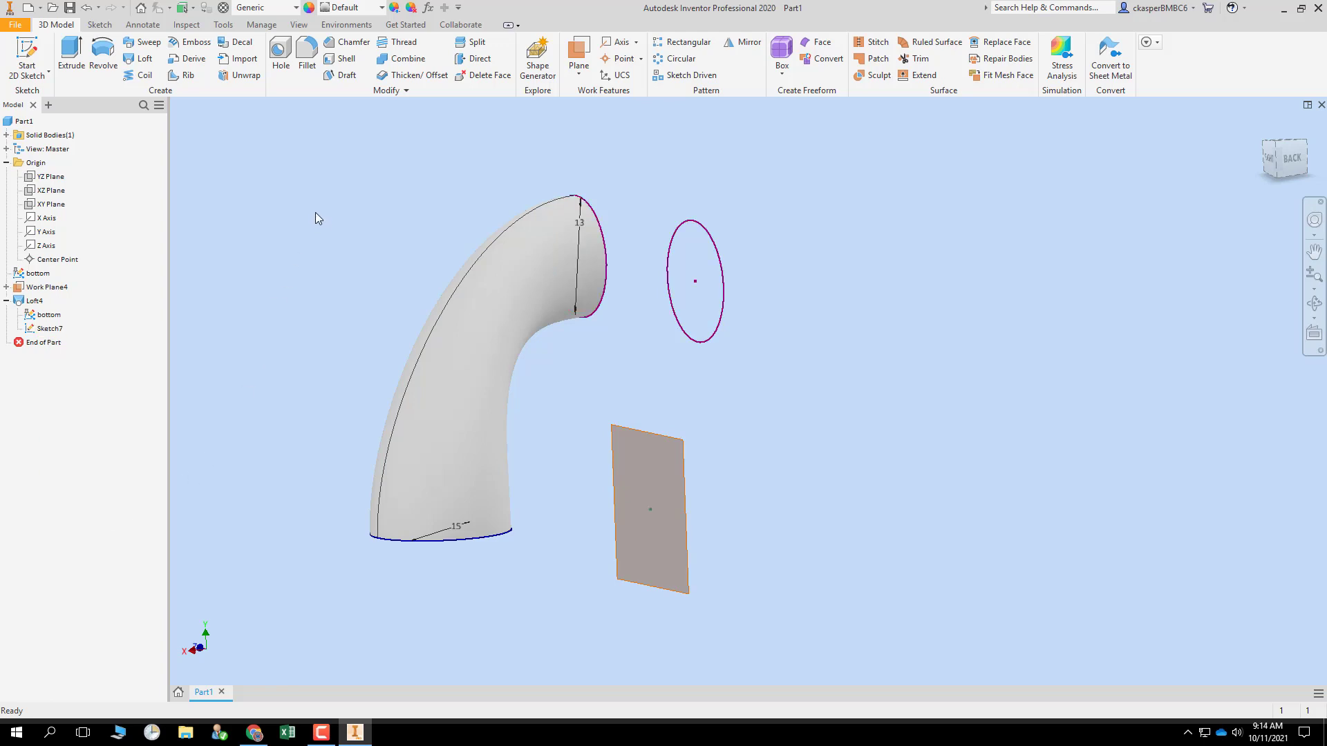
- Loft a second solid from the body's bottom circular face to the unused circle in the offset-plane sketch
left_click(138, 58)
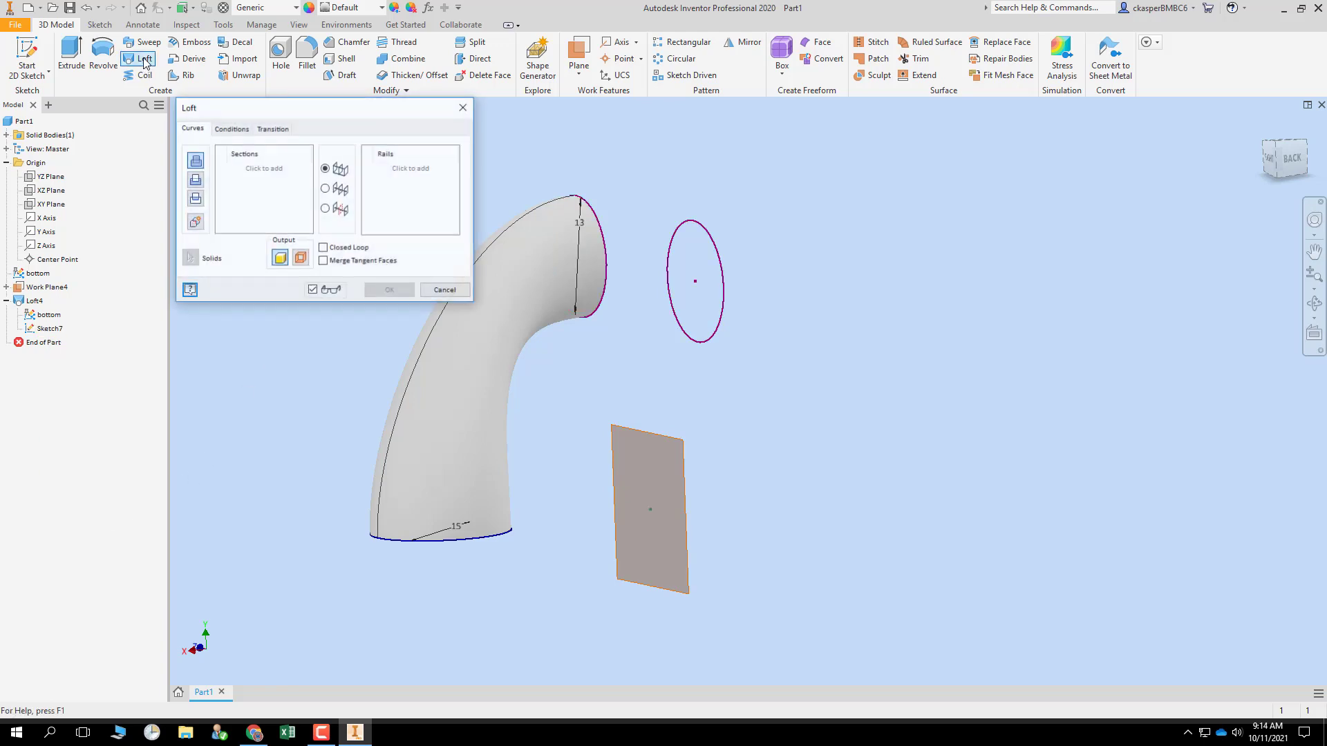
left_click(255, 168)
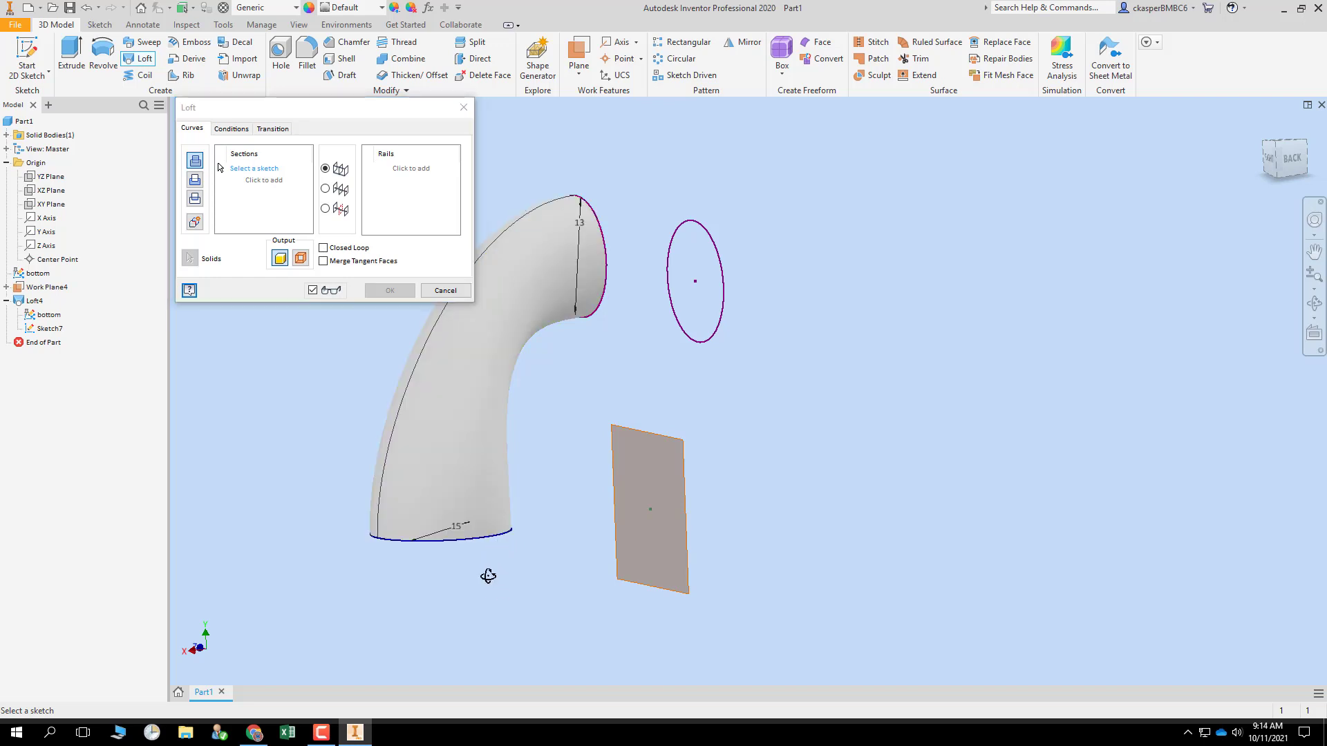
middle_click_drag(488, 571, 488, 544, "shift")
left_click(510, 479)
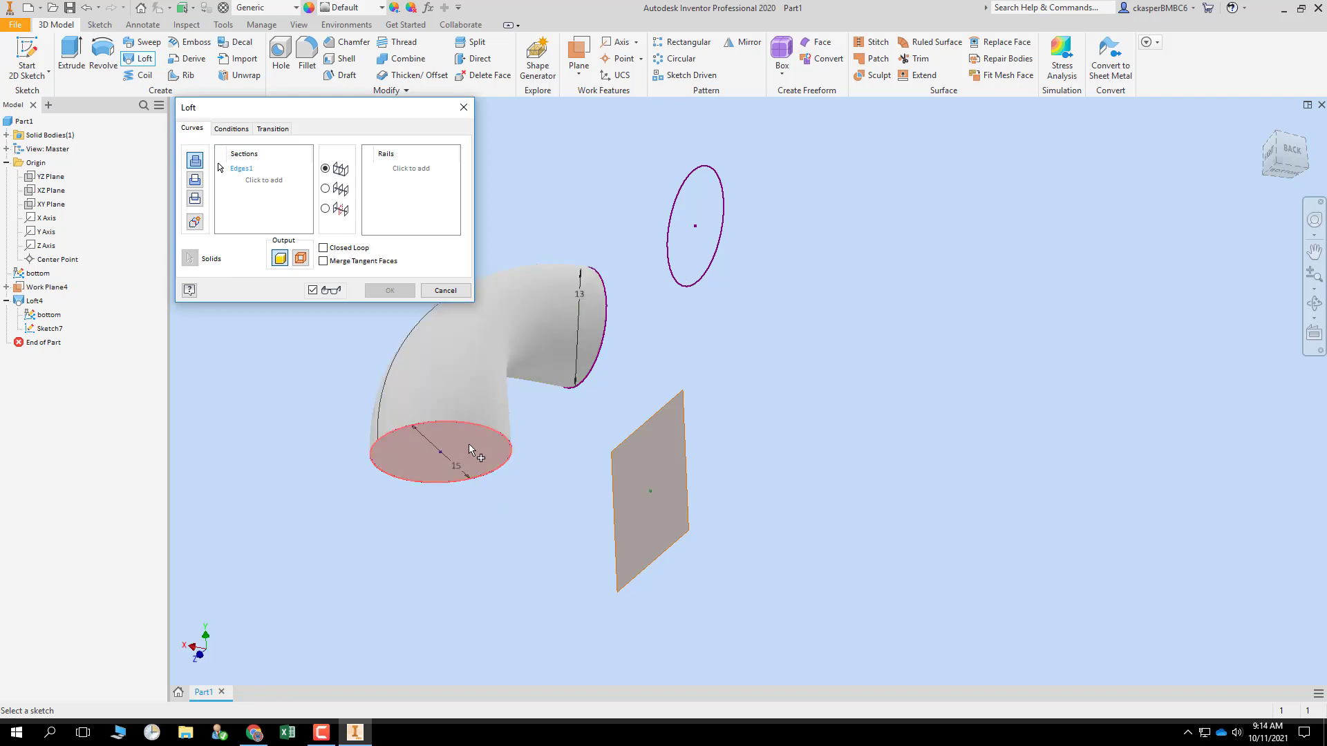
left_click(277, 181)
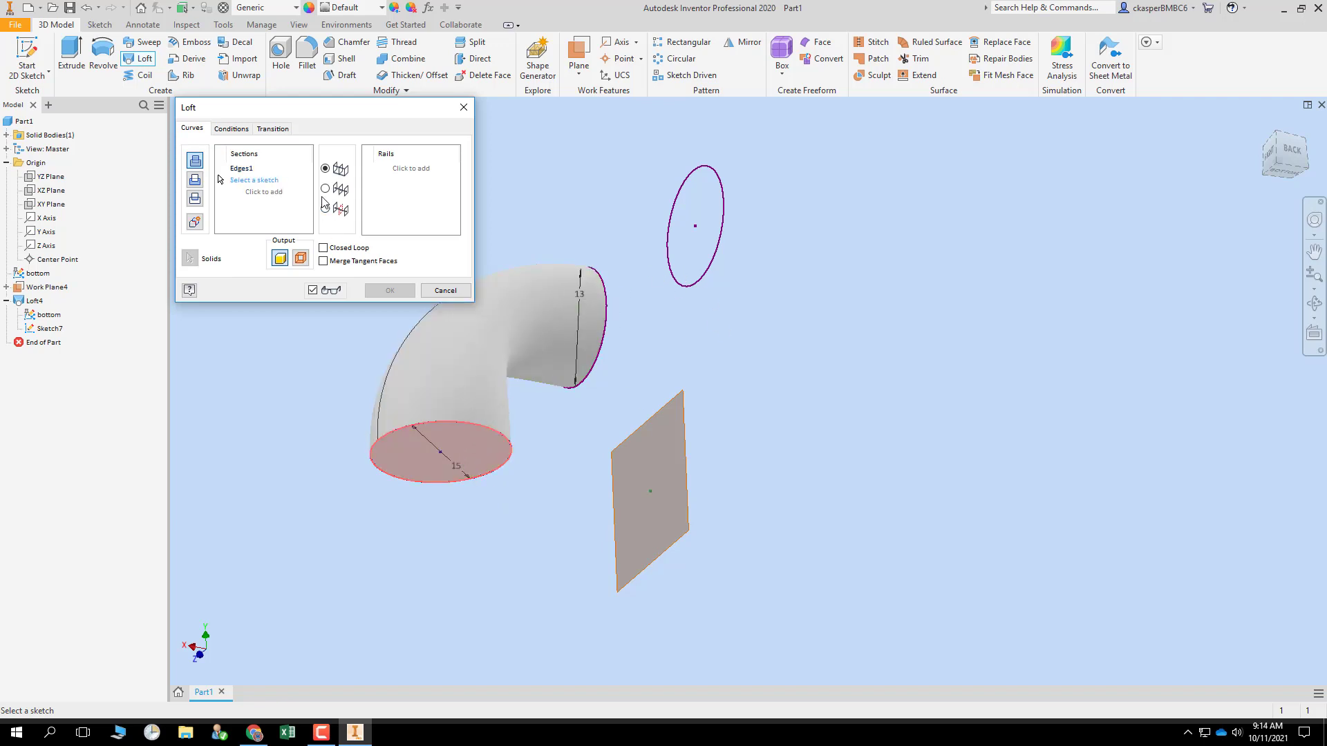
left_click(725, 224)
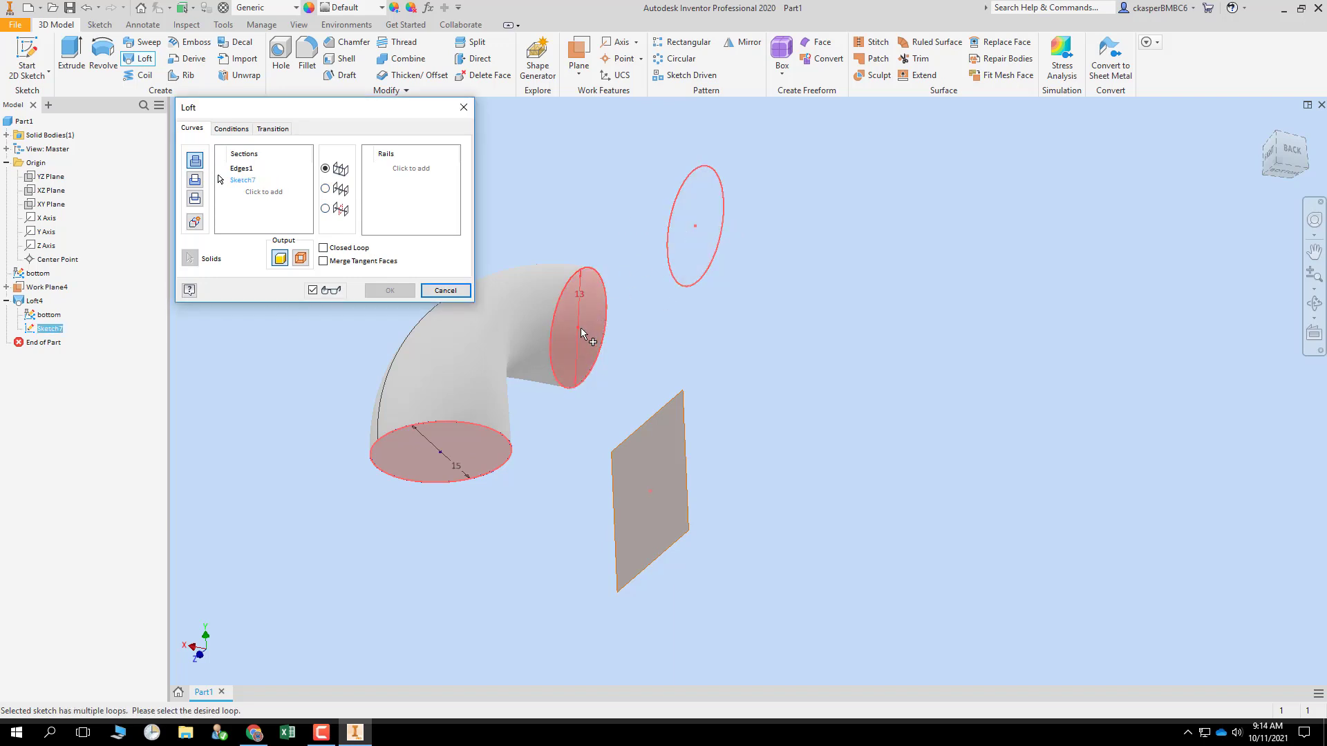
left_click(705, 238)
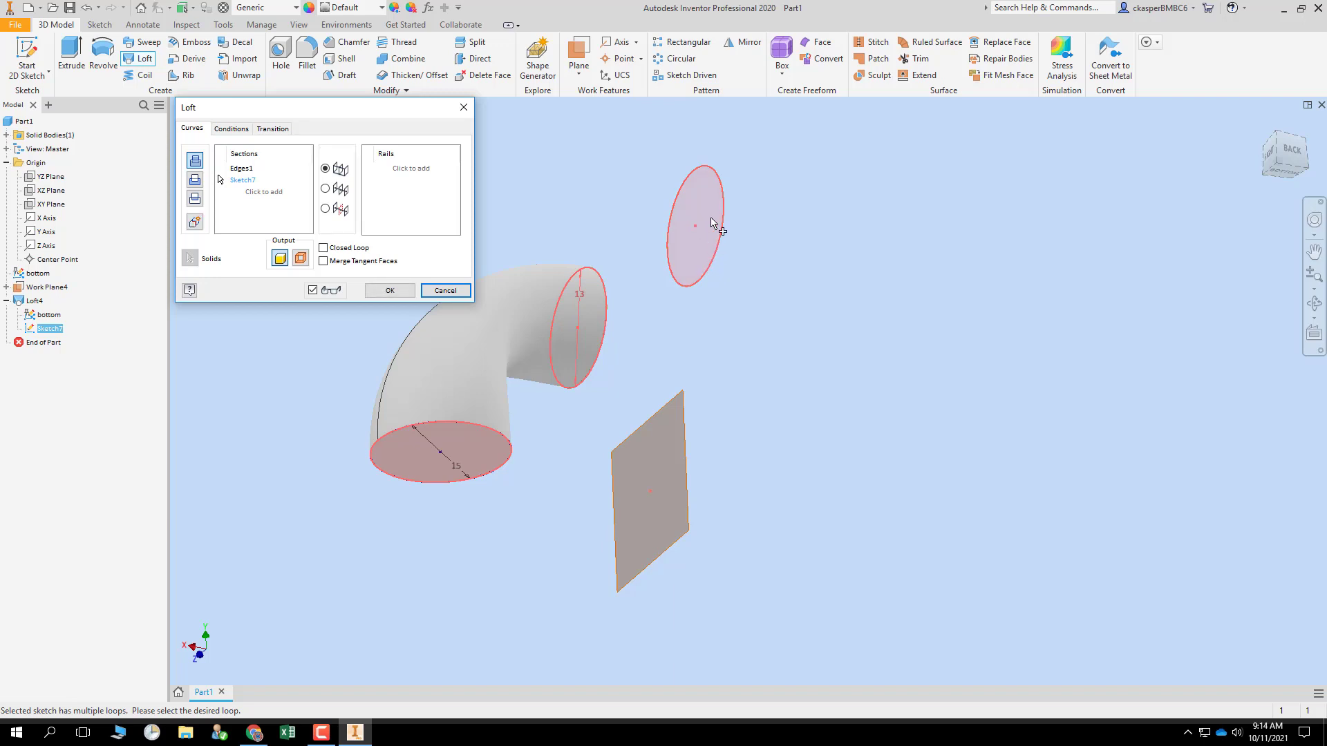
middle_click_drag(741, 311, 744, 358, "shift")
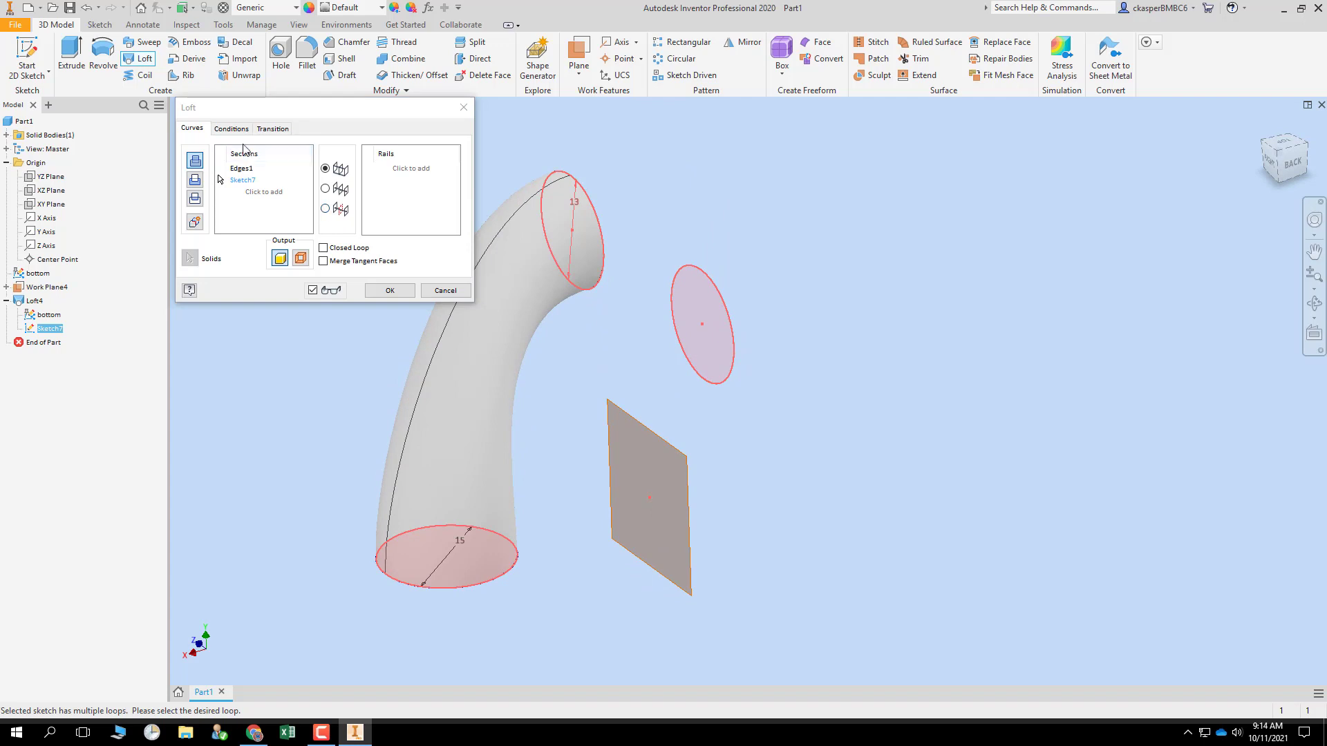
left_click(390, 290)
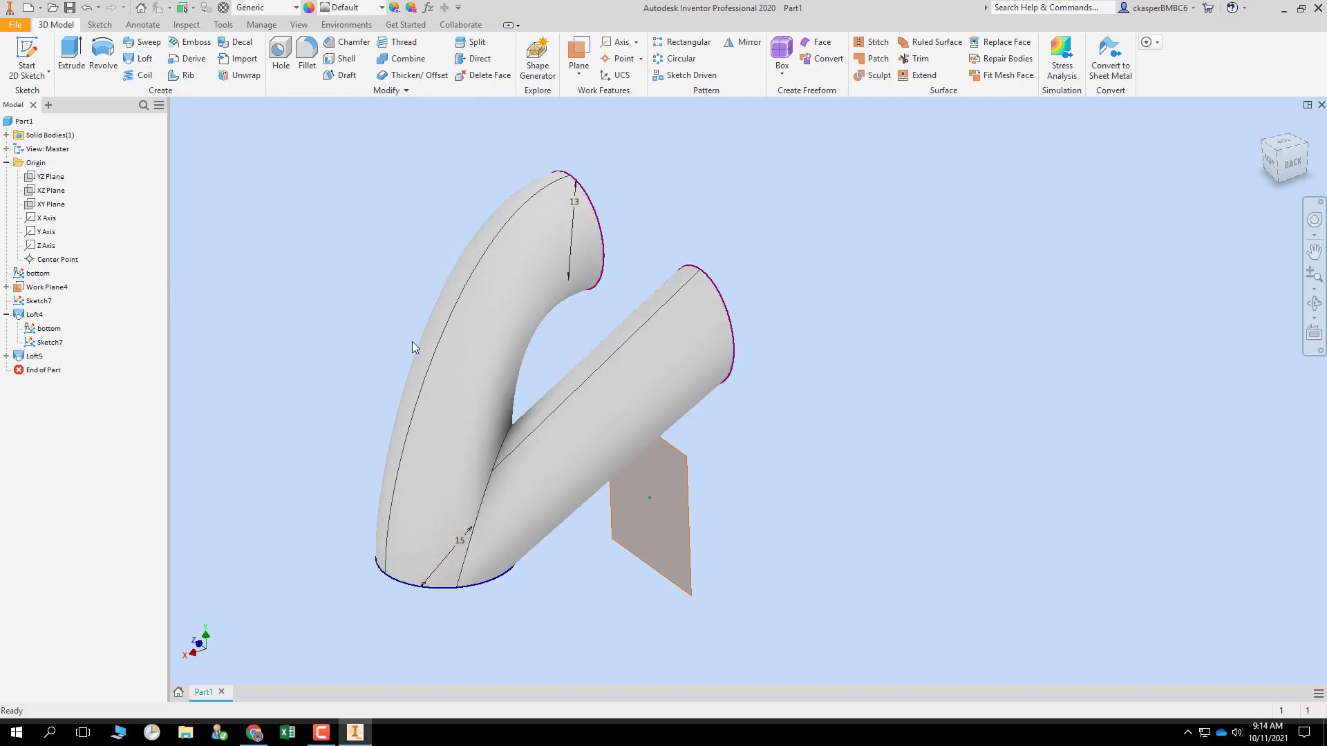
- Edit the second loft with a tangent condition on its bottom section and a 90 deg direction condition on its circle section, both weight 1
middle_click_drag(317, 334, 288, 328, "shift")
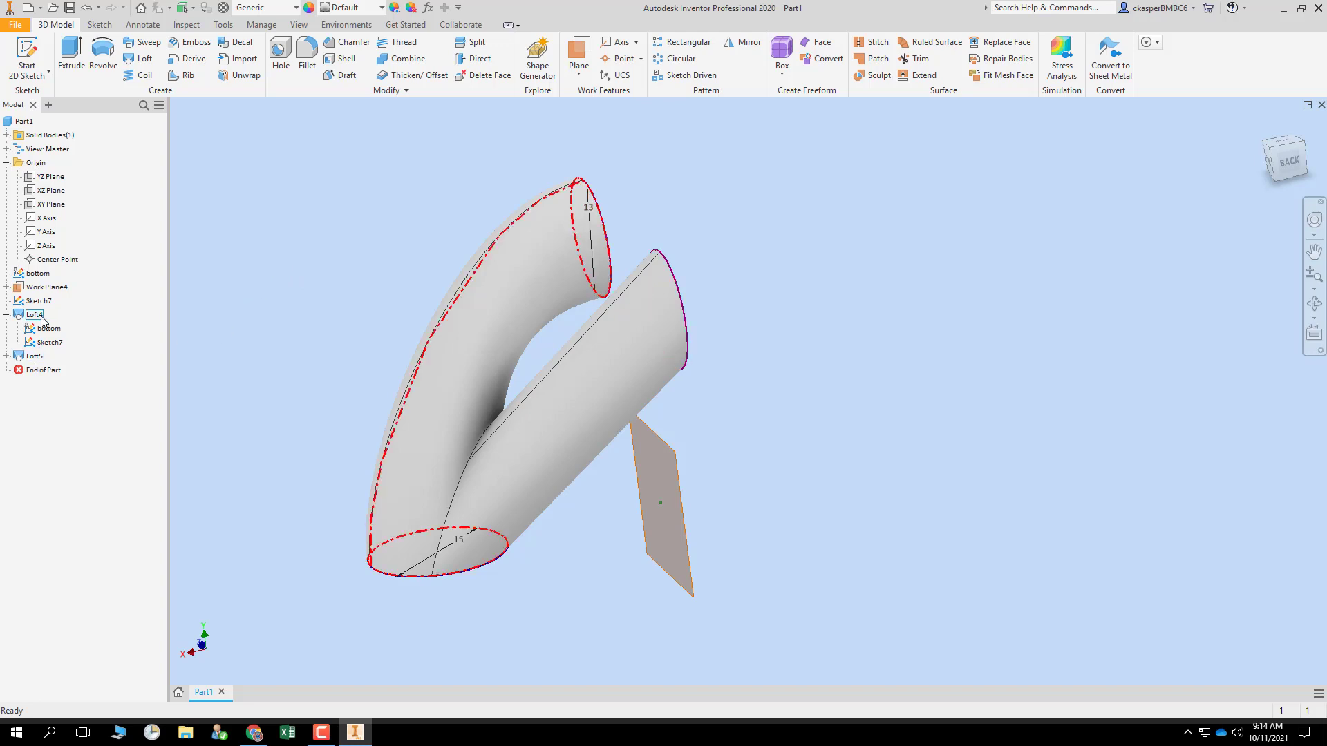
right_click(33, 356)
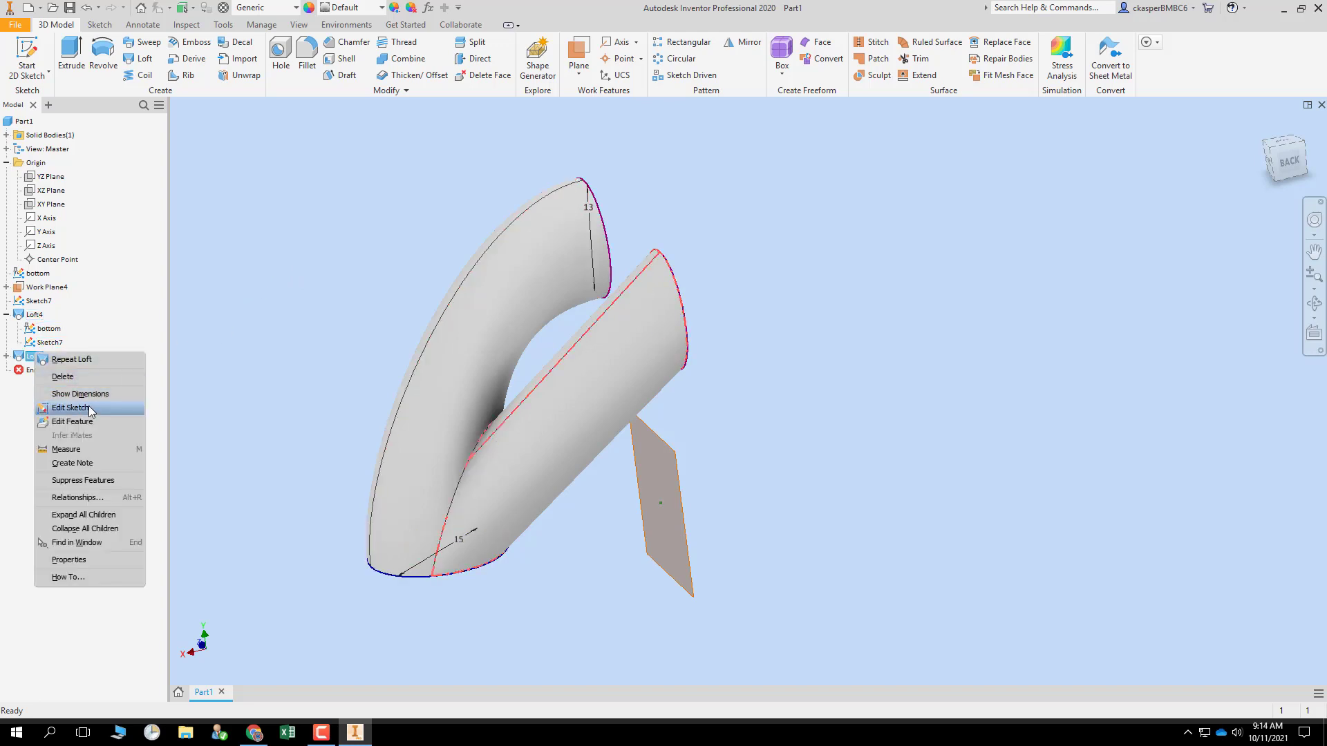
left_click(97, 421)
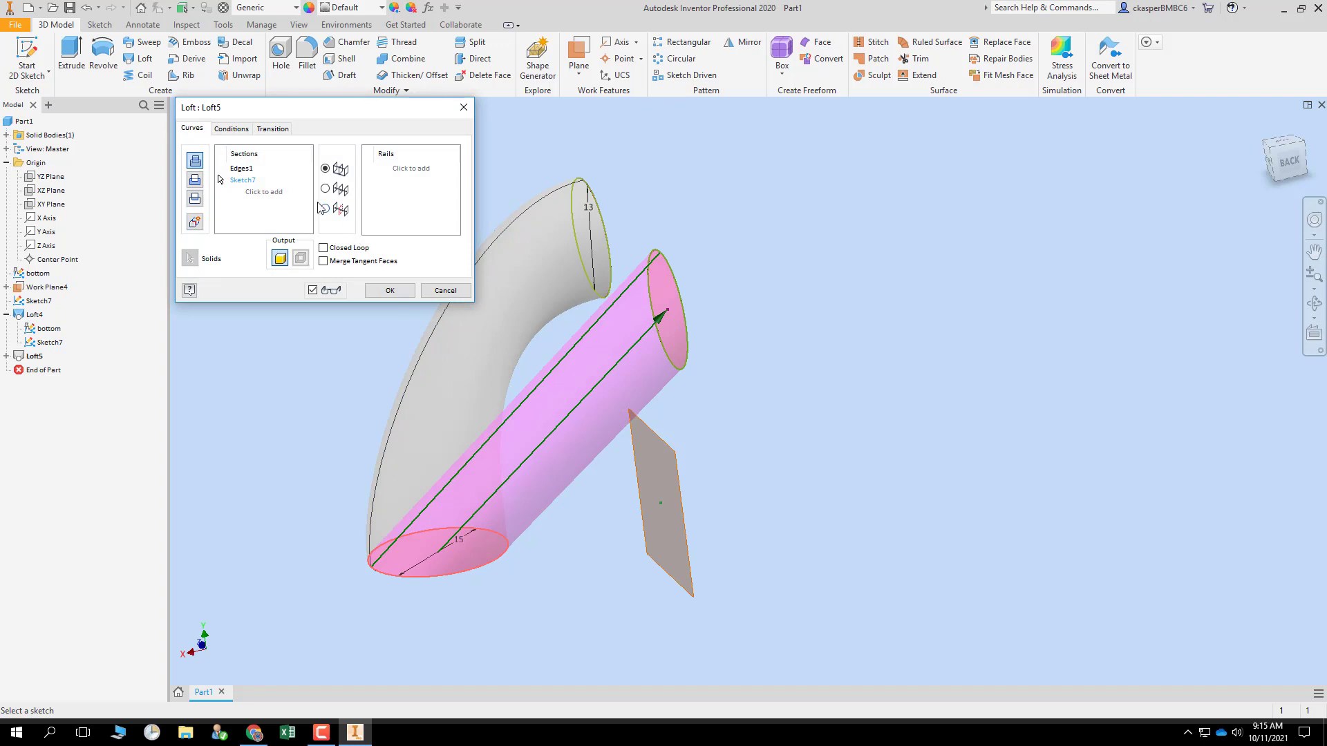
left_click(231, 129)
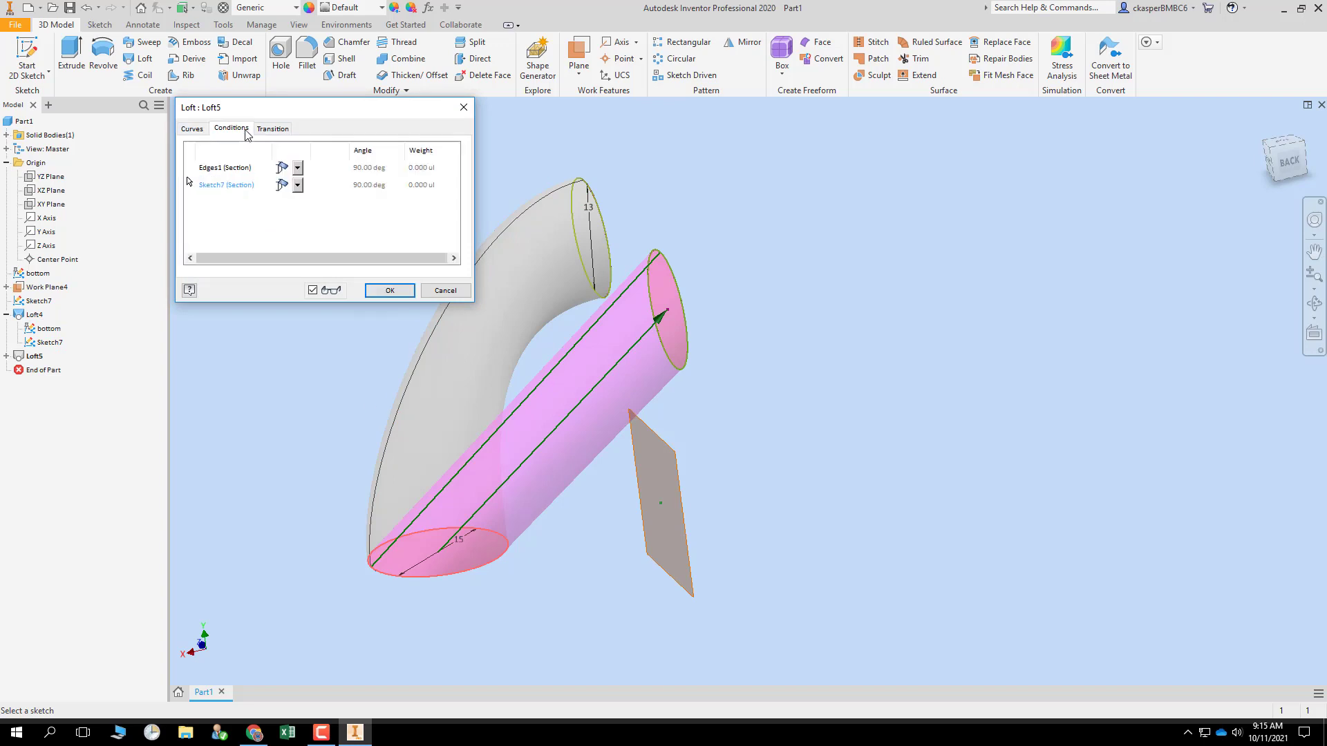
left_click(297, 169)
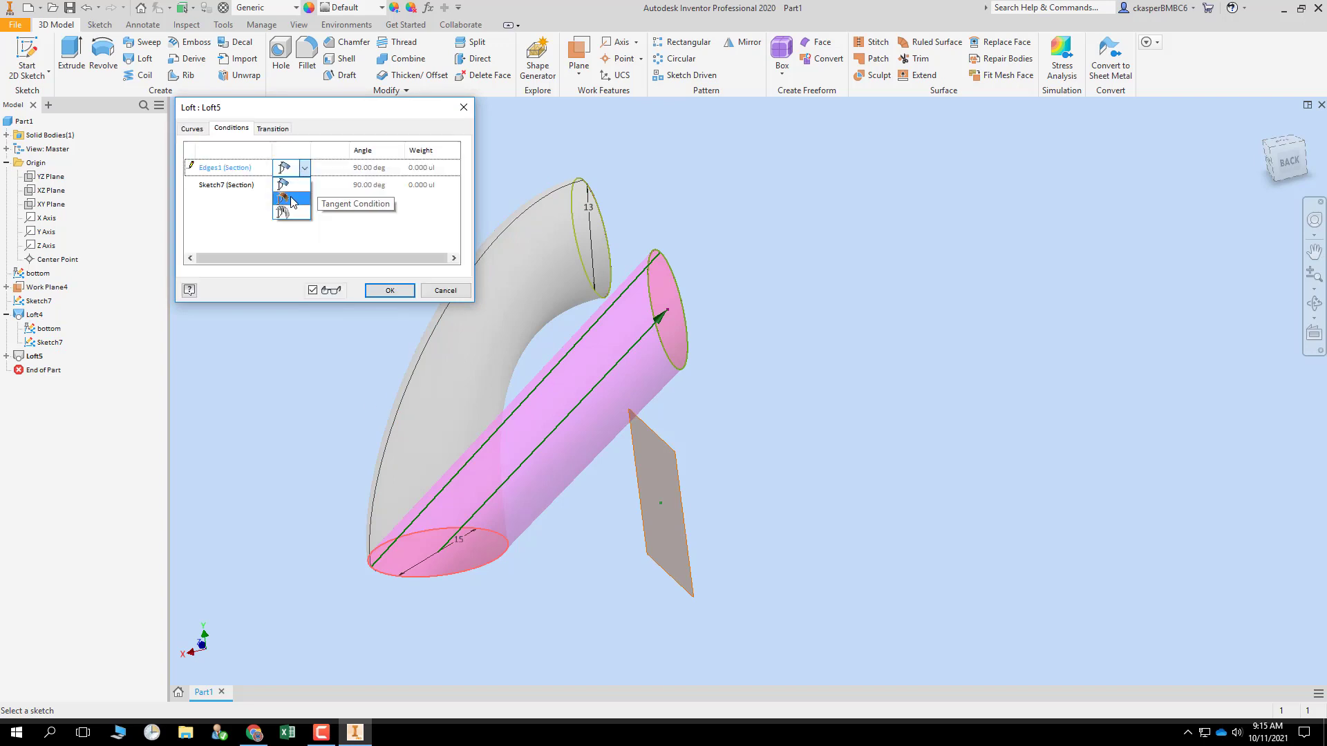
left_click(294, 200)
left_click(298, 187)
left_click(293, 217)
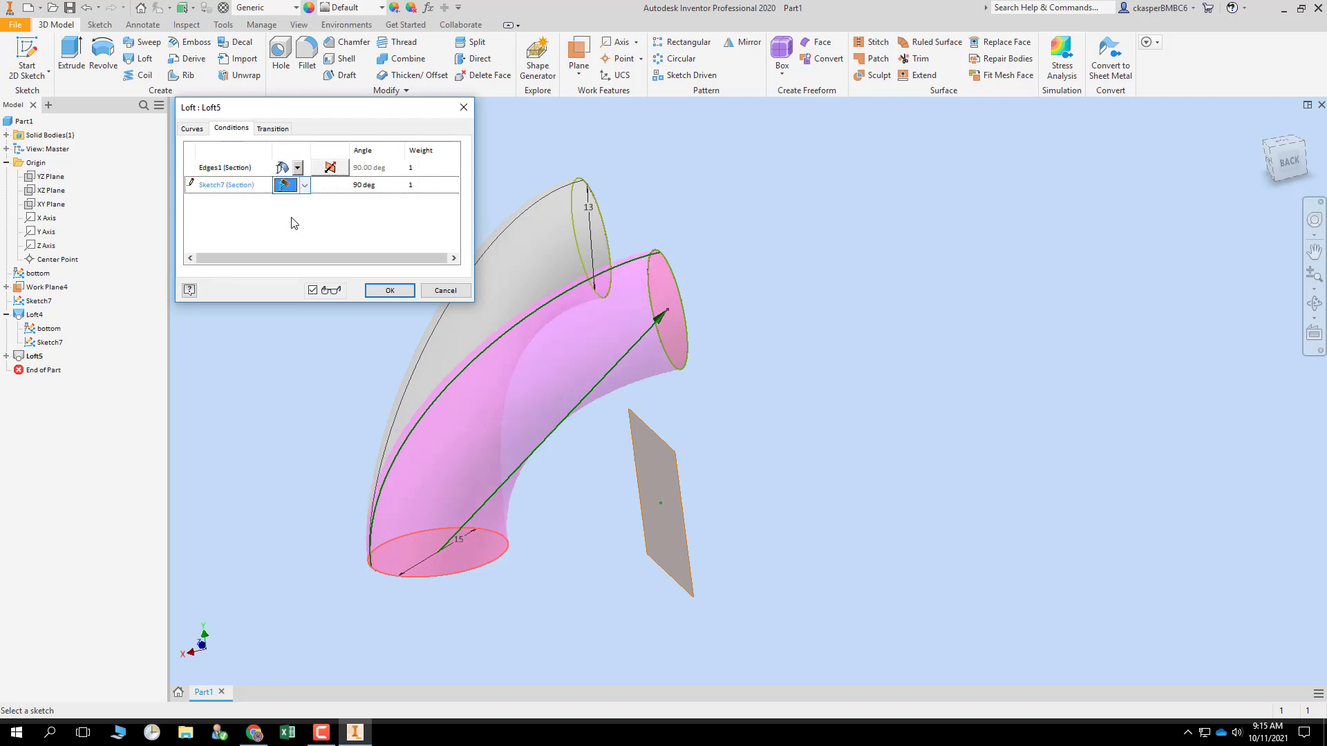
left_click(389, 291)
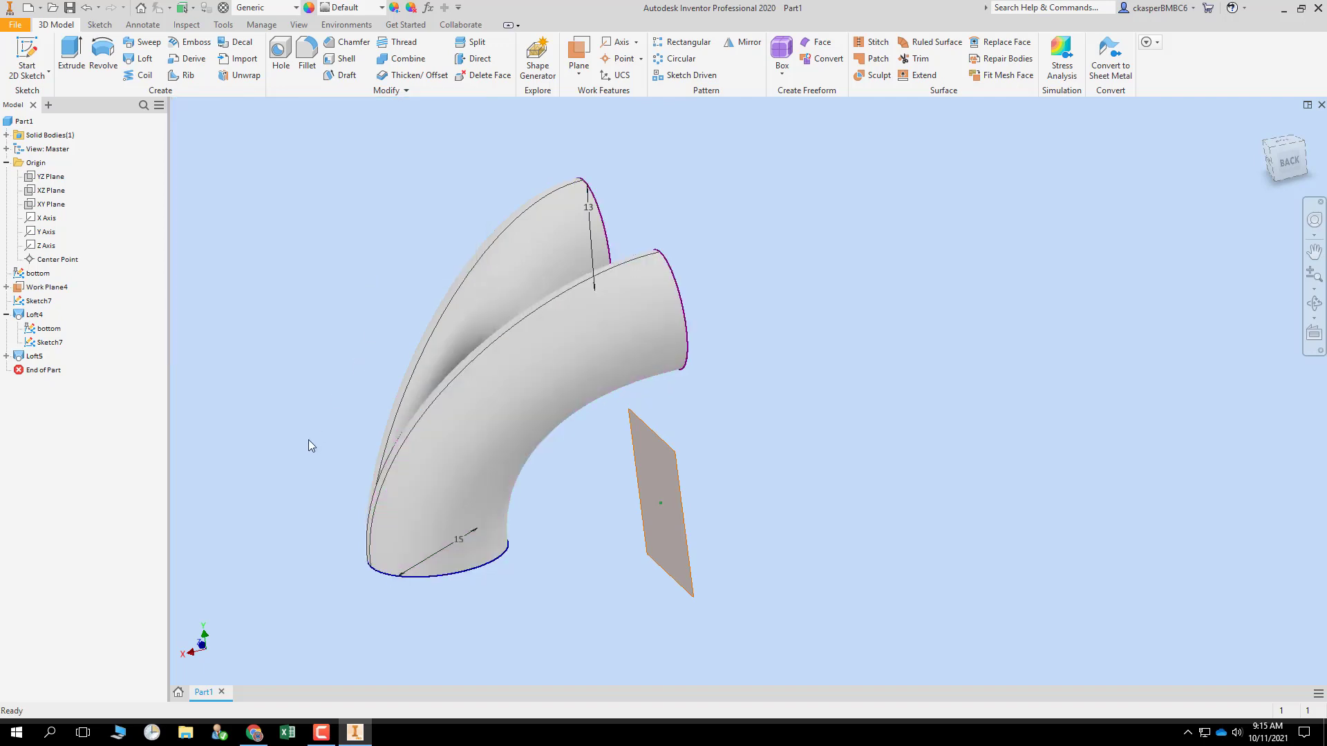
- Shell the branched pipe to a 1 mm wall, removing the bottom circular face and both branch end faces
middle_click_drag(318, 441, 185, 382, "shift")
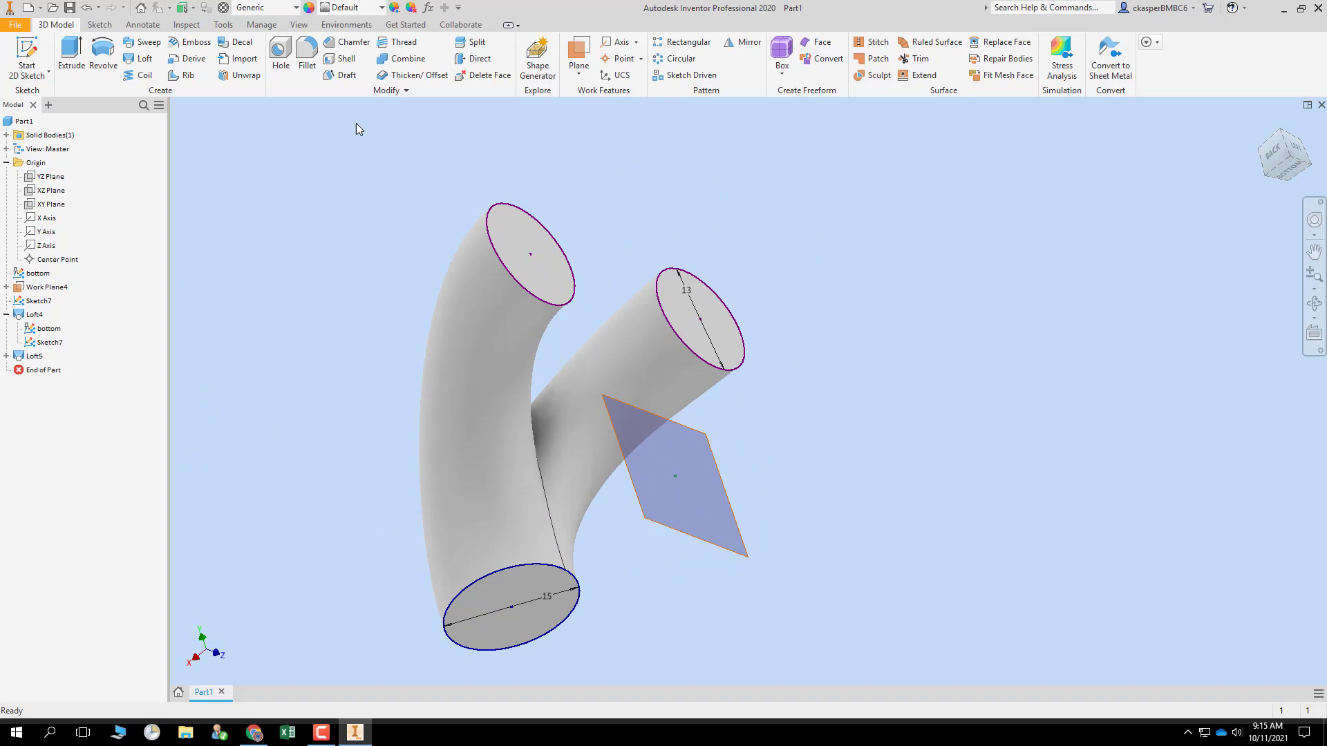
left_click(343, 59)
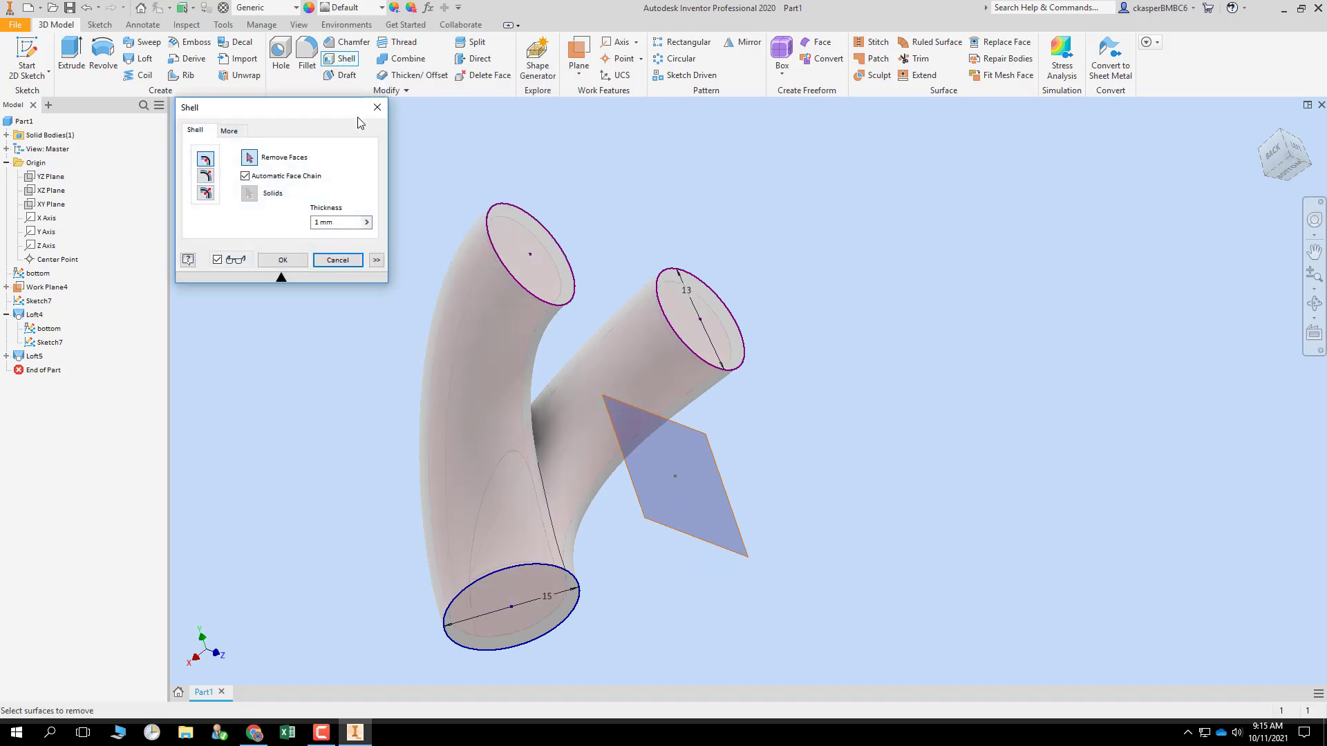
left_click(519, 626)
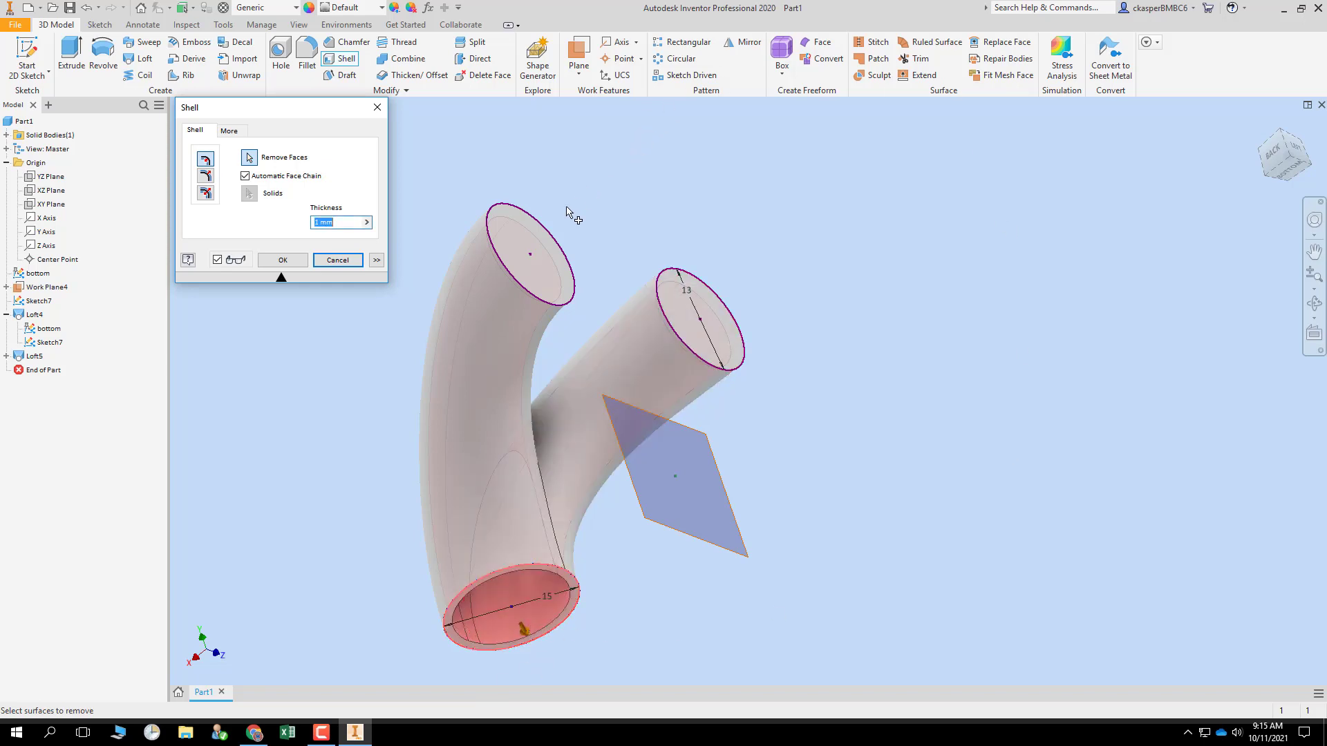
left_click(524, 247)
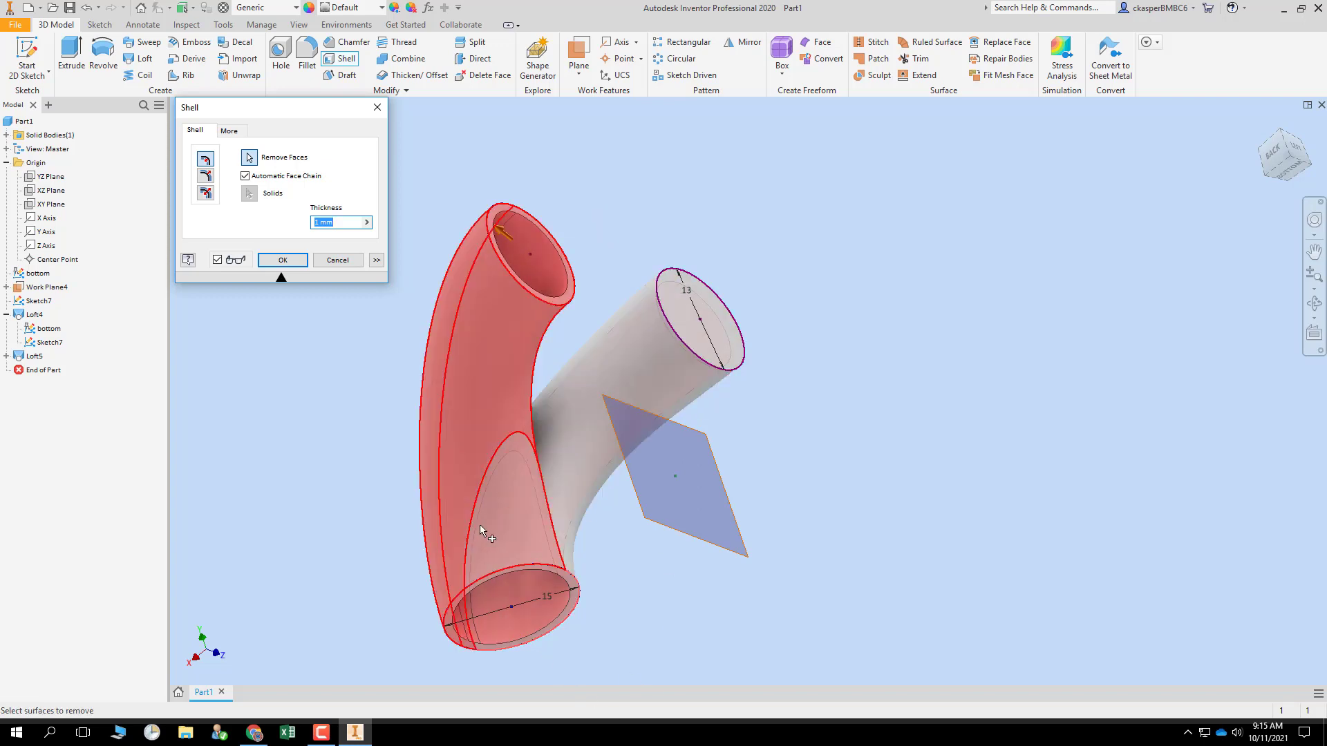
left_click(709, 326)
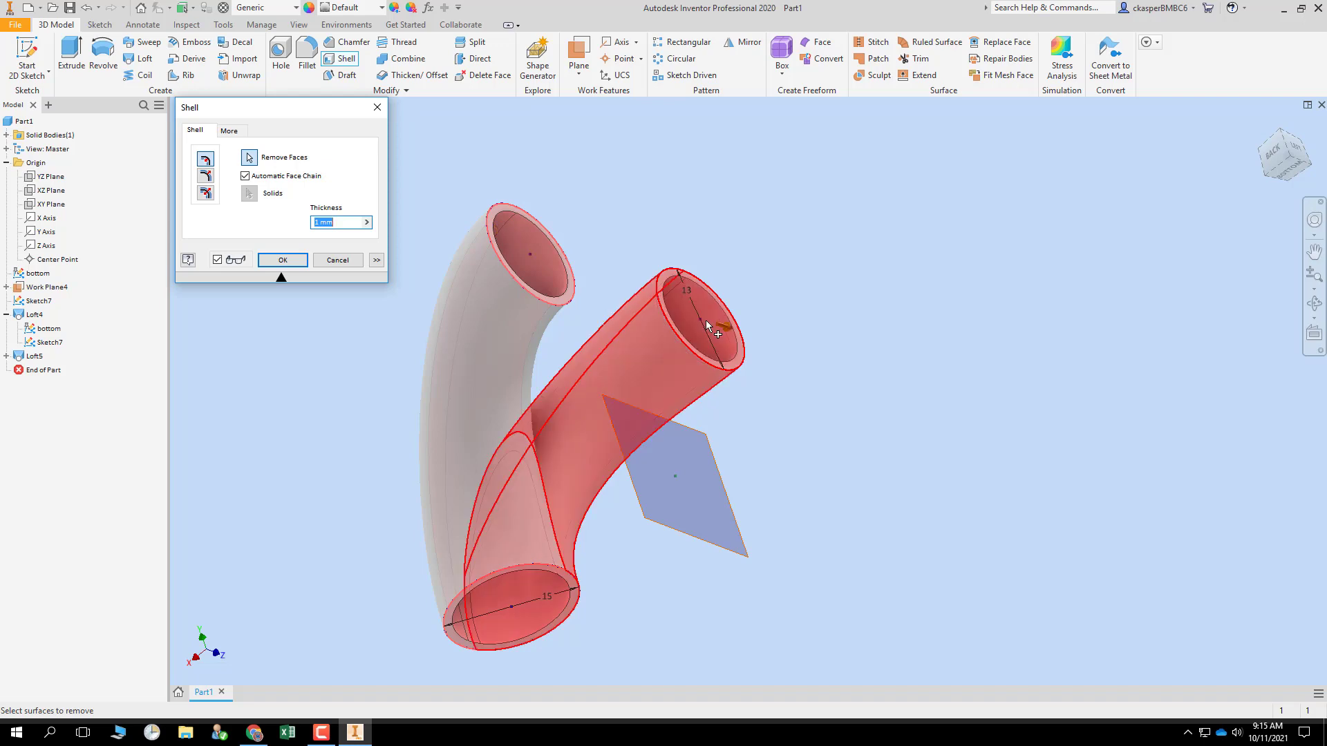
middle_click_drag(861, 280, 922, 273, "shift")
right_click(898, 315, "shift")
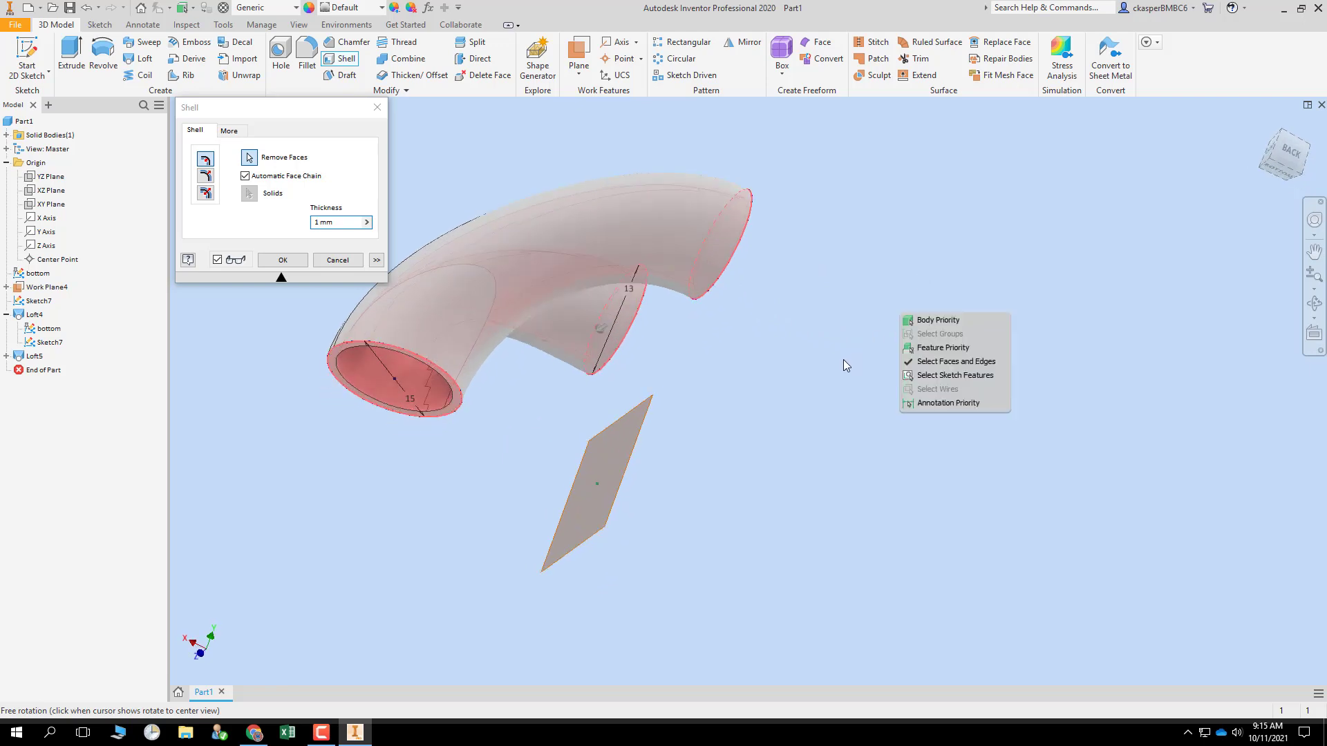
middle_click_drag(843, 365, 827, 399, "shift")
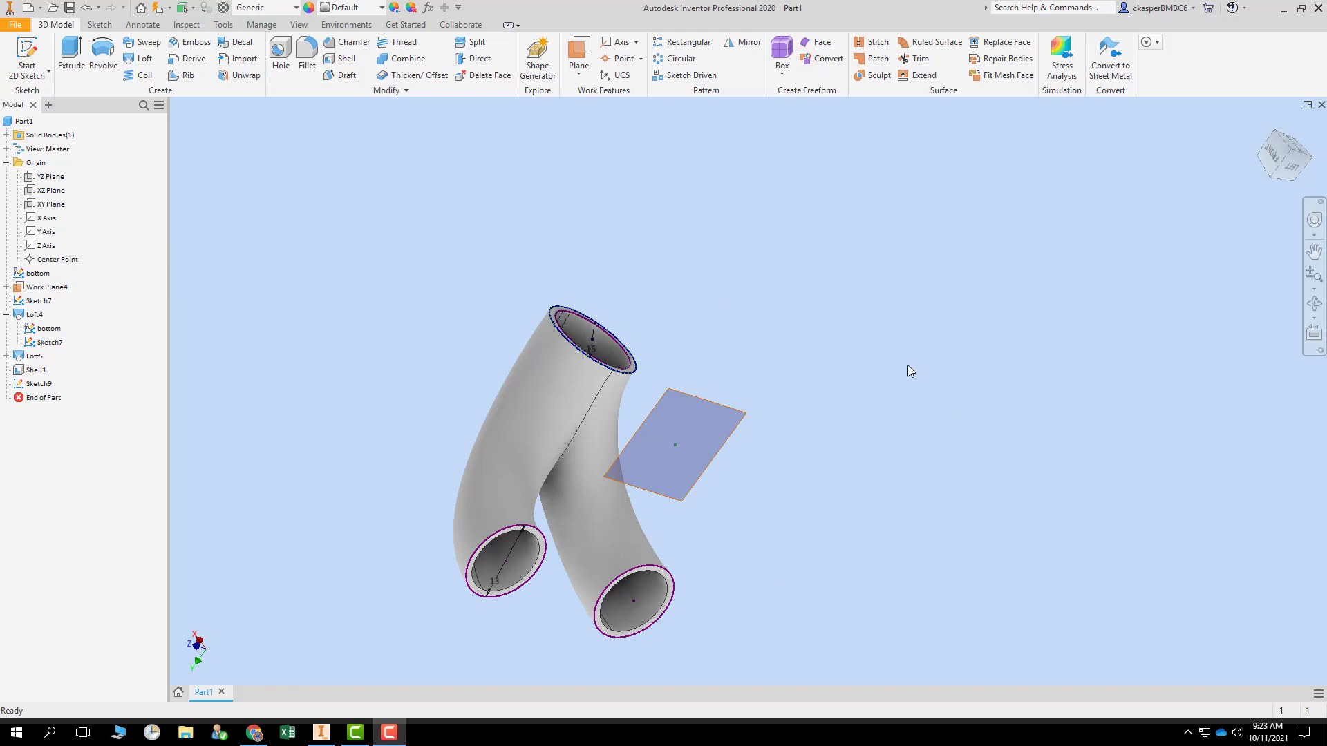
- Start a sketch on the pipe's bottom ring face and draw a center rectangle around it, centered on the pipe and wider than its rim
middle_click_drag(847, 316, 808, 329, "shift")
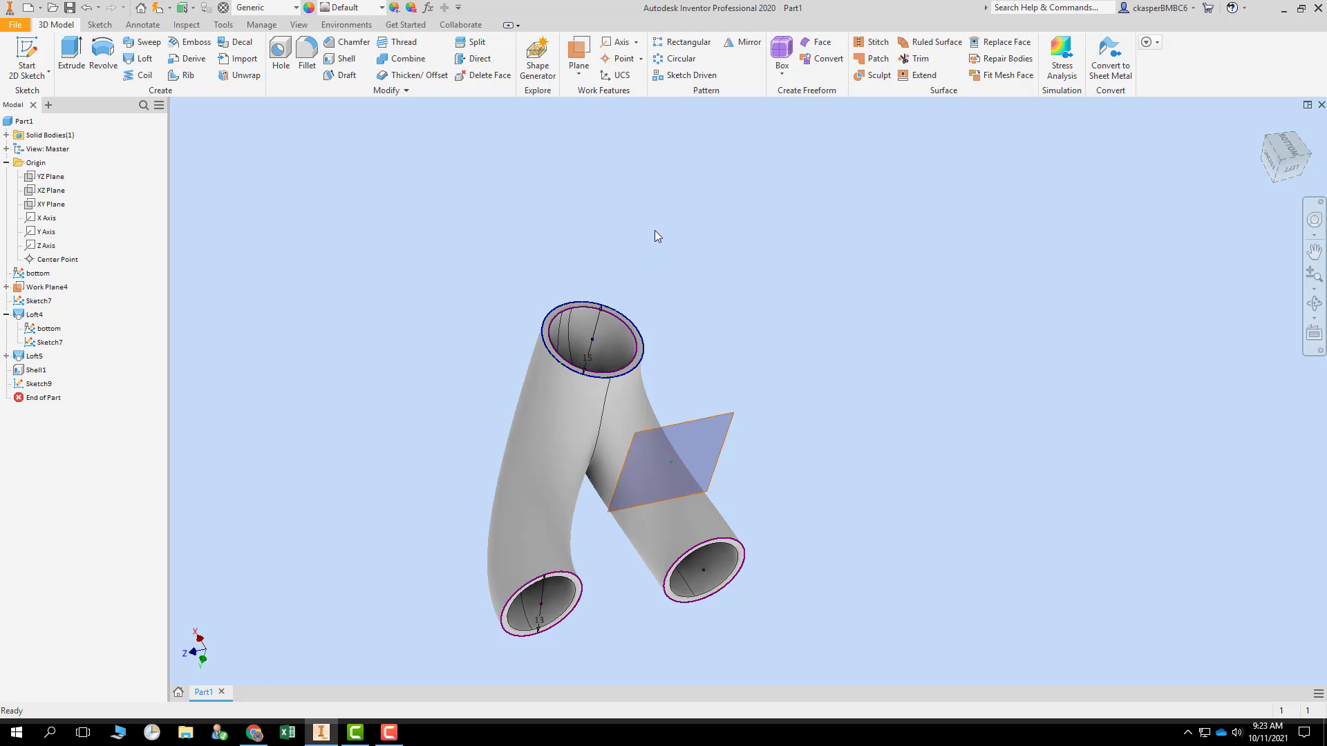
middle_click_drag(653, 230, 644, 272, "shift")
scroll(636, 296, "up", 3)
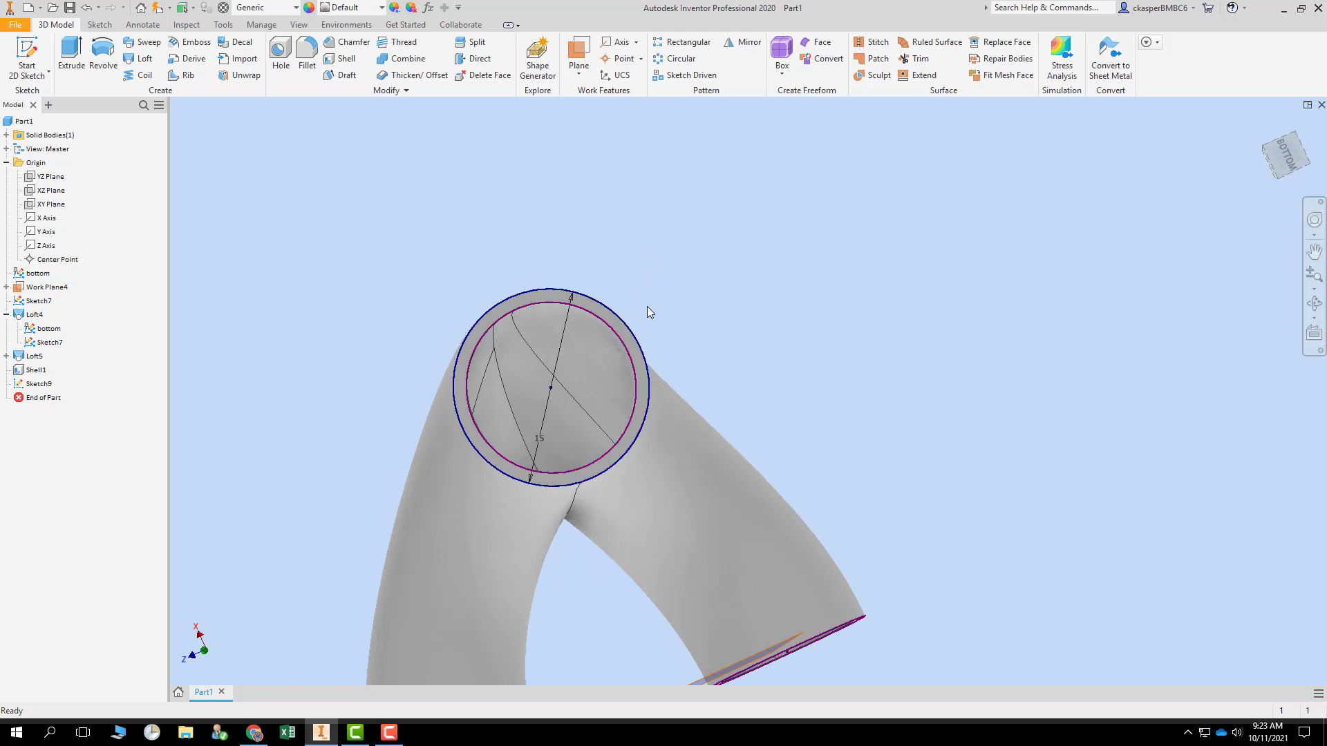
scroll(614, 324, "up", 2)
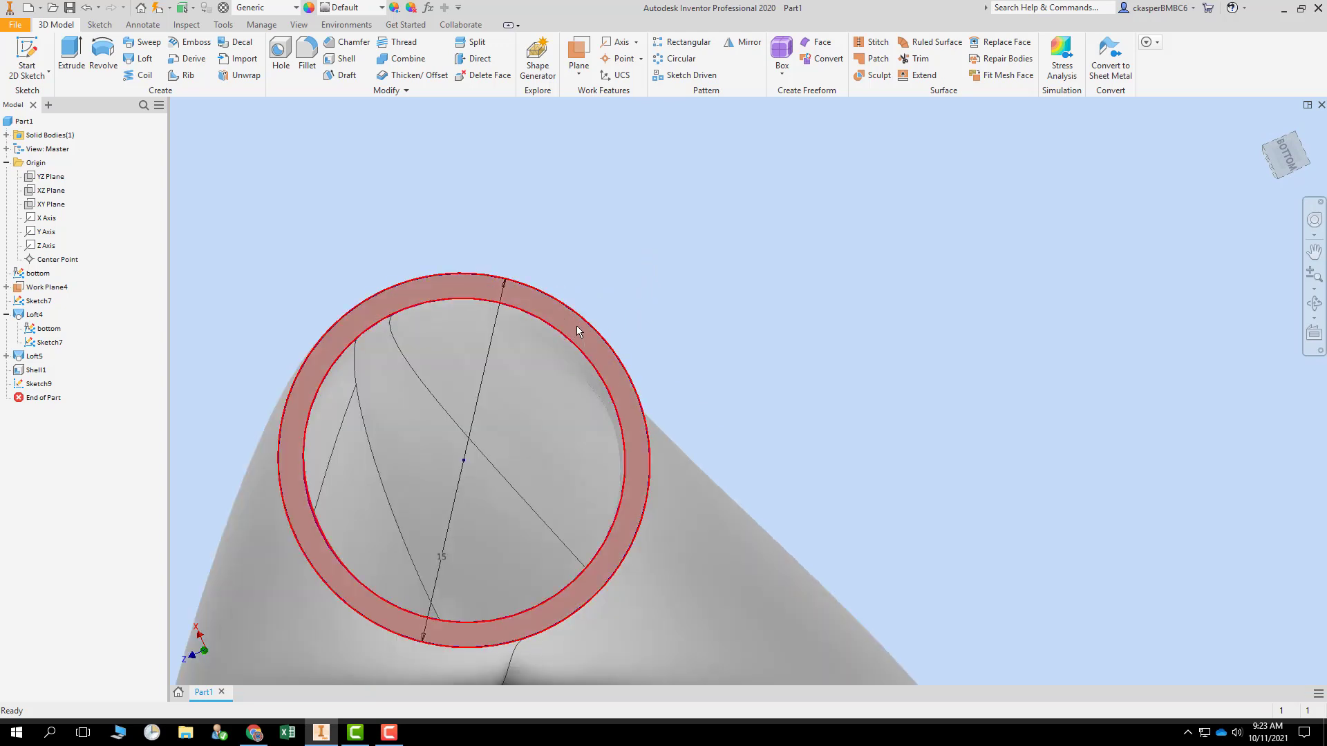
mouse_move(578, 331)
left_click(562, 320)
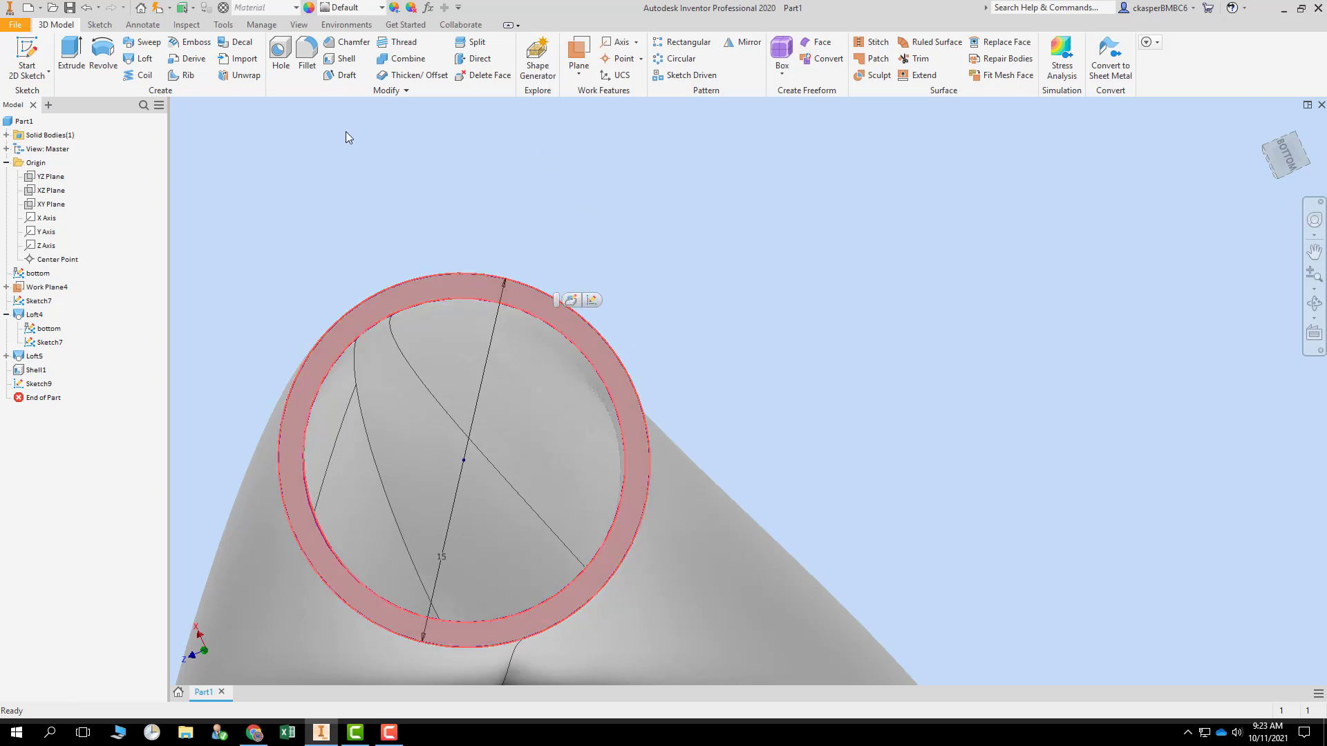
left_click(26, 48)
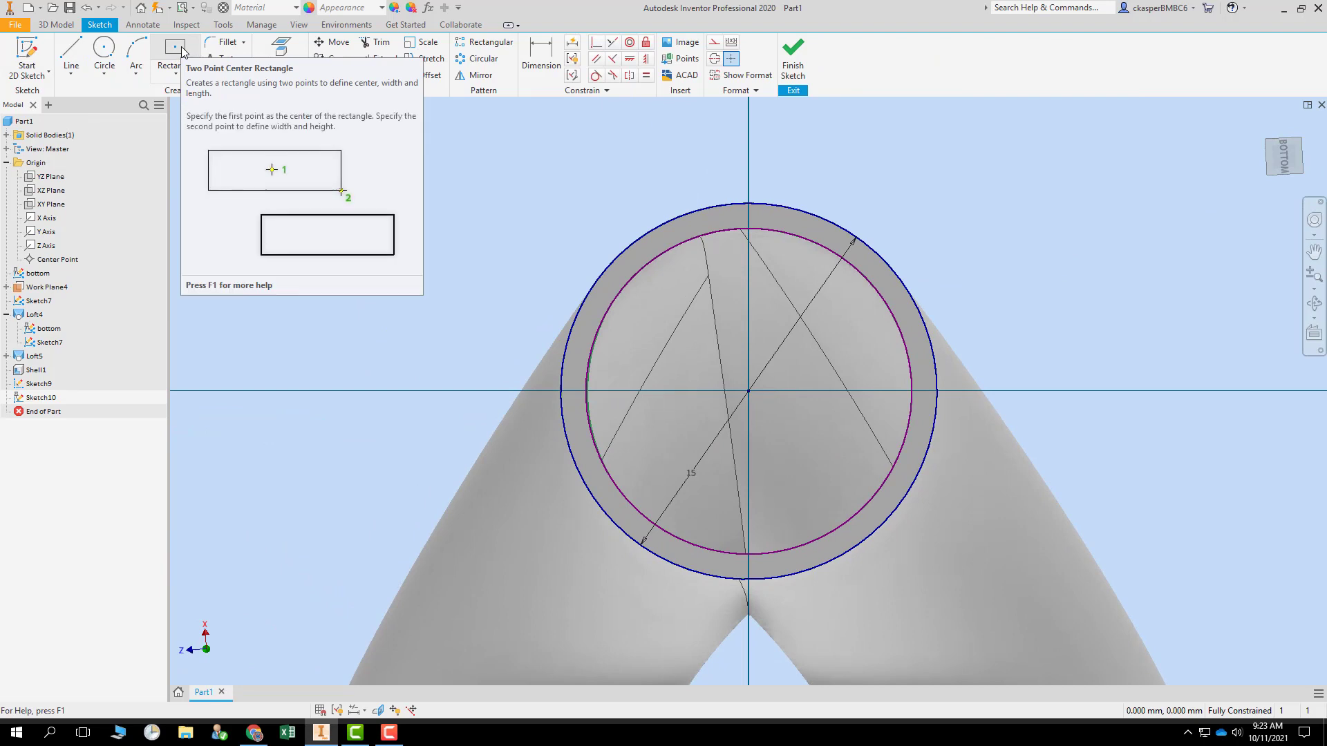
left_click(178, 56)
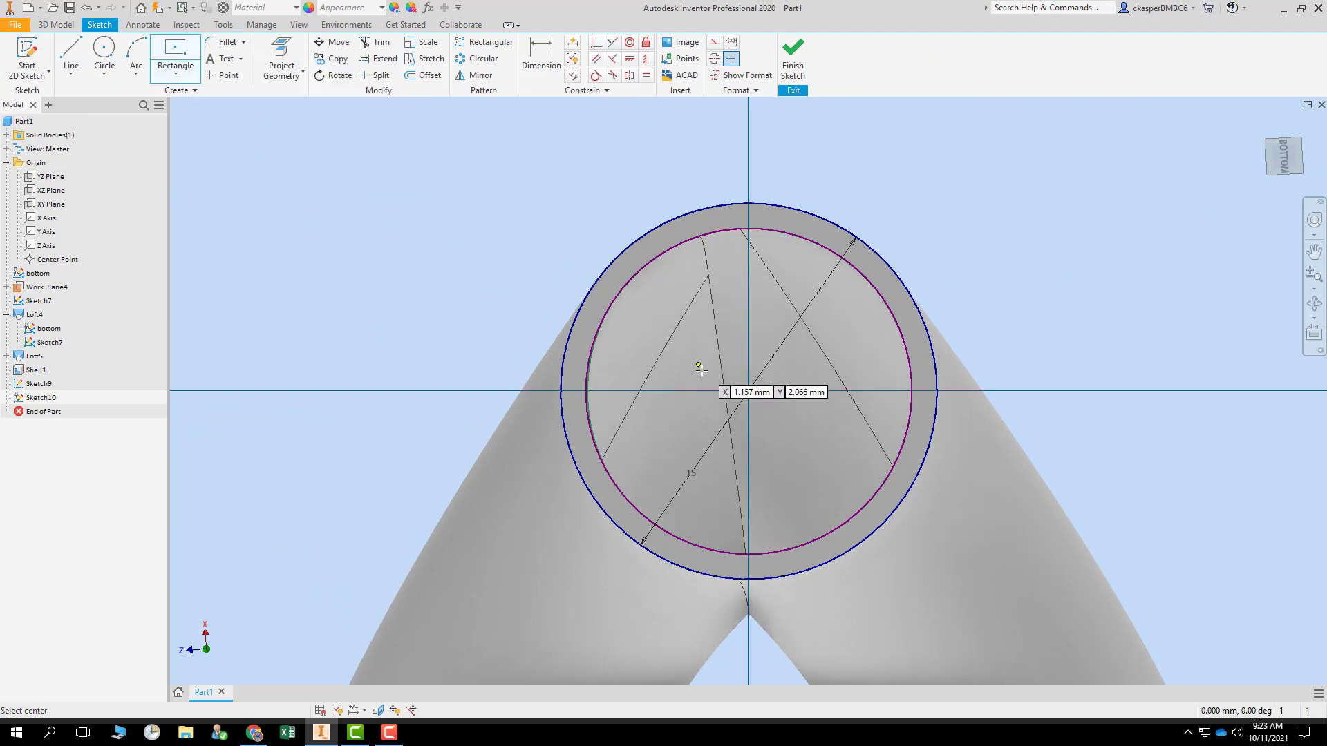
left_click(749, 392)
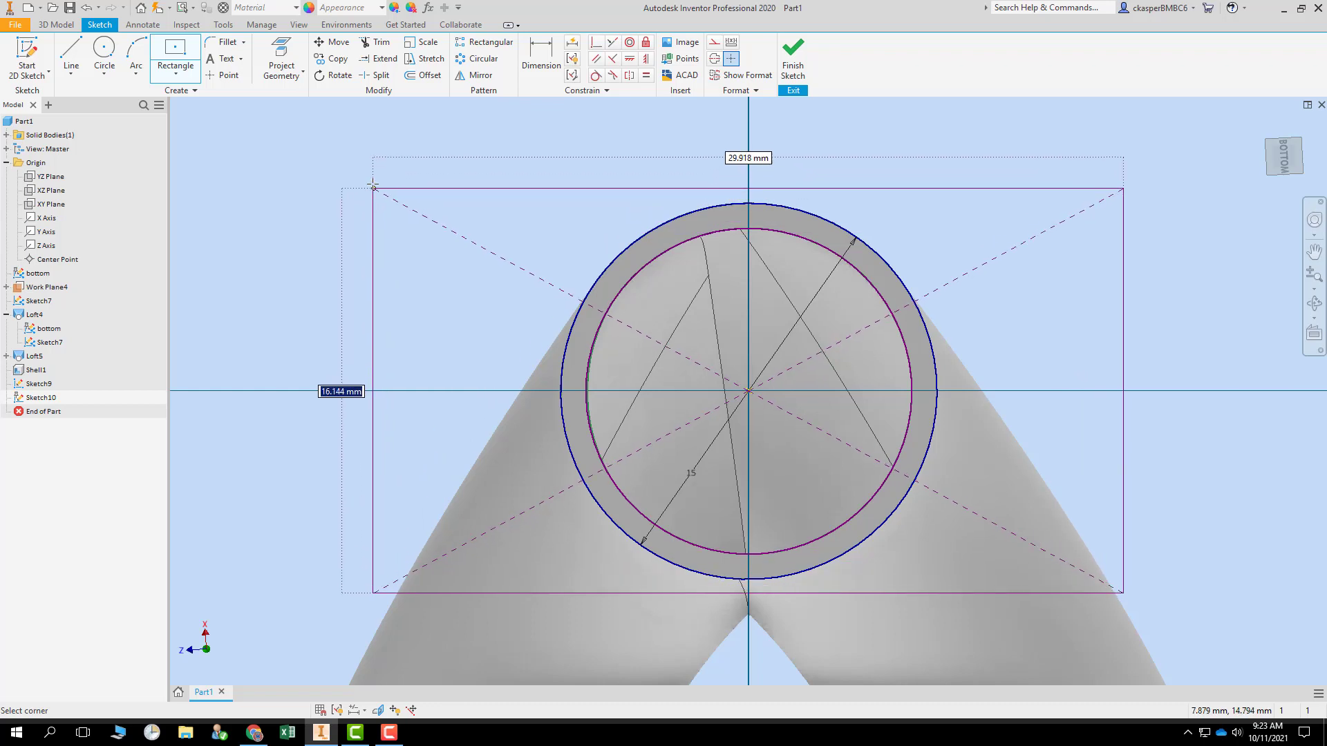
left_click(259, 166)
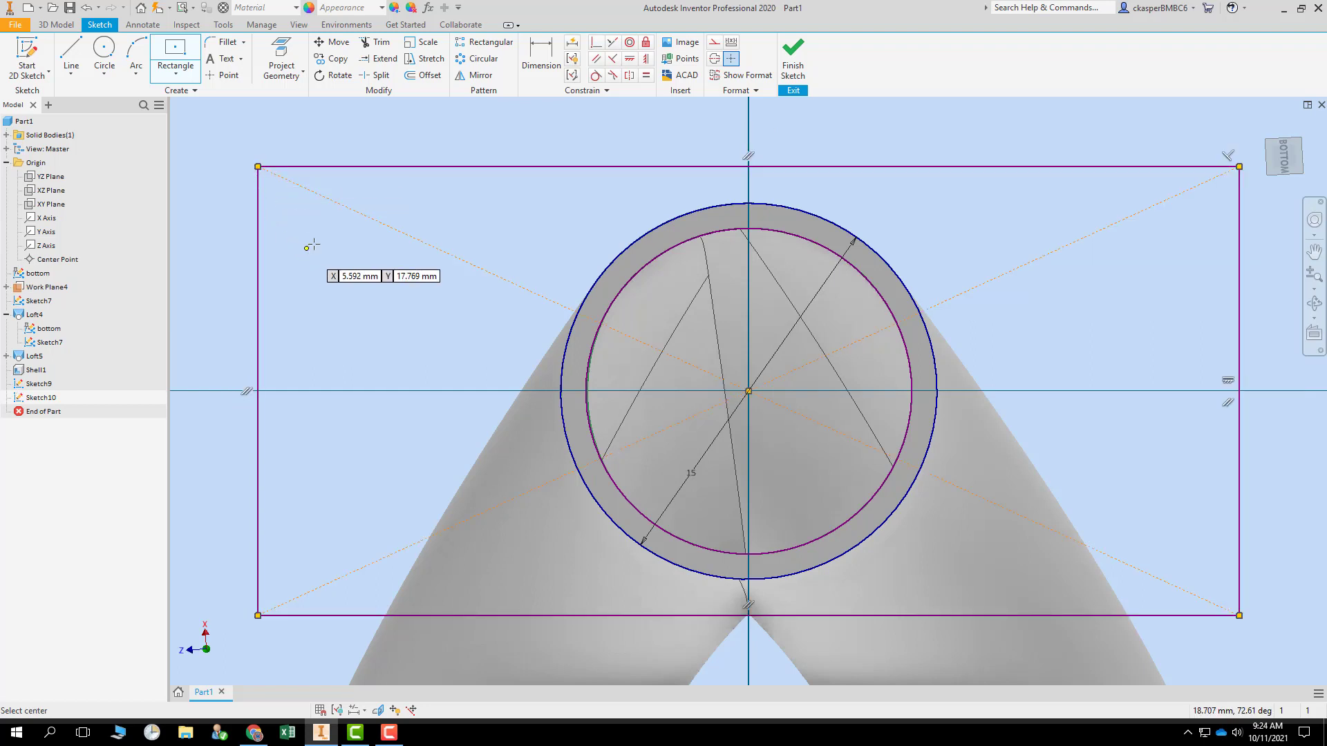
left_click(105, 52)
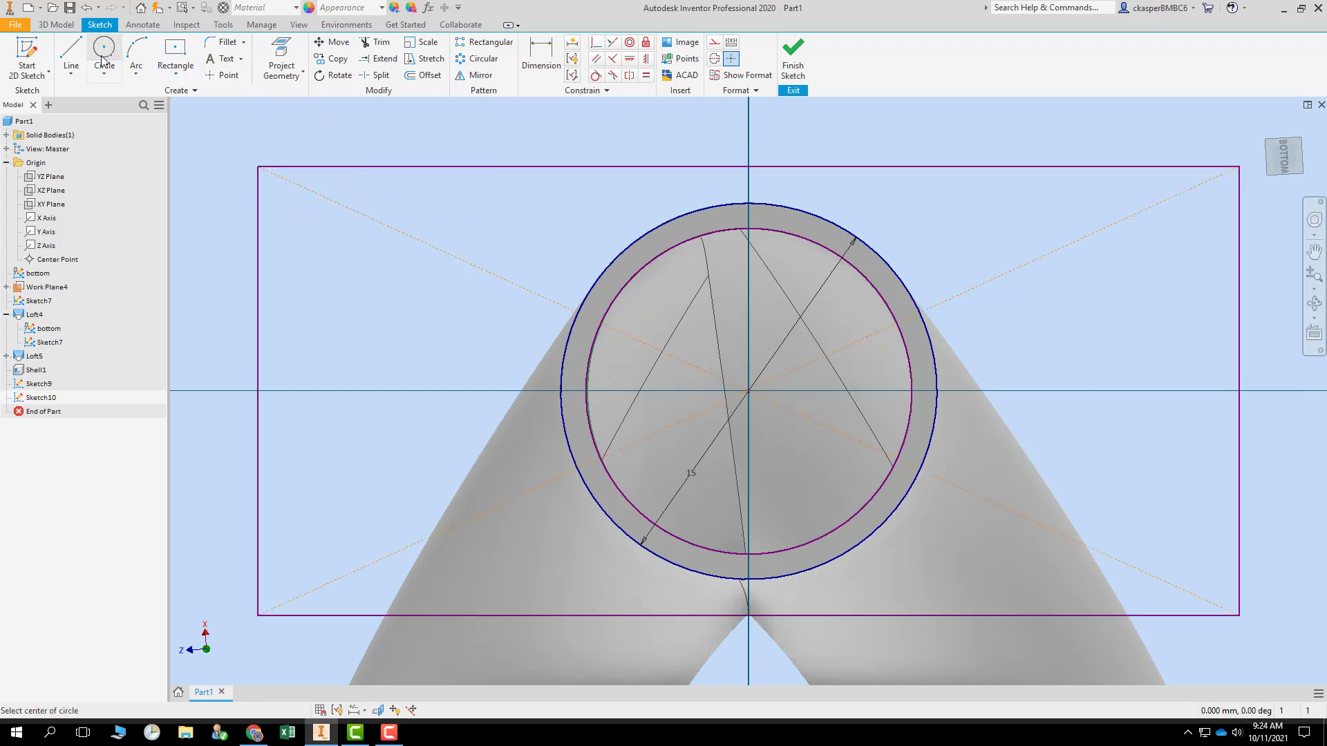
left_click(748, 392)
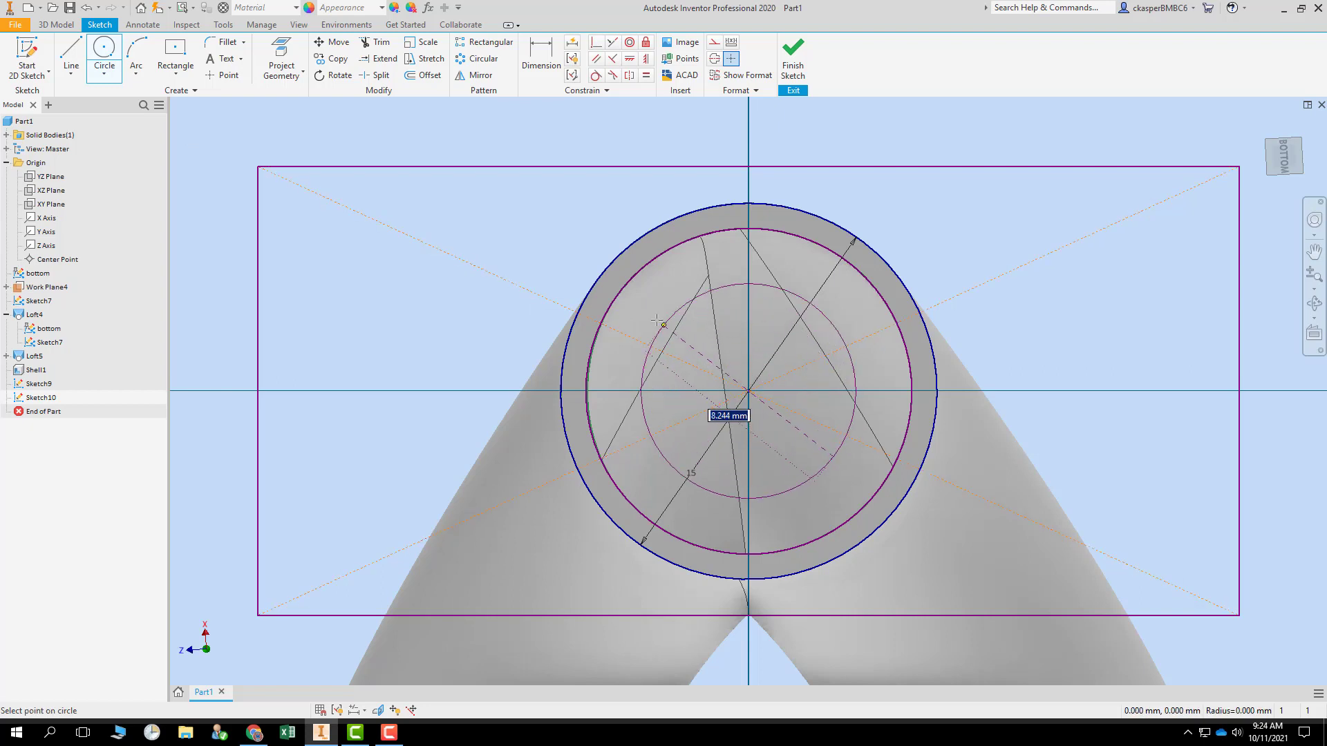
left_click(617, 291)
key("Escape")
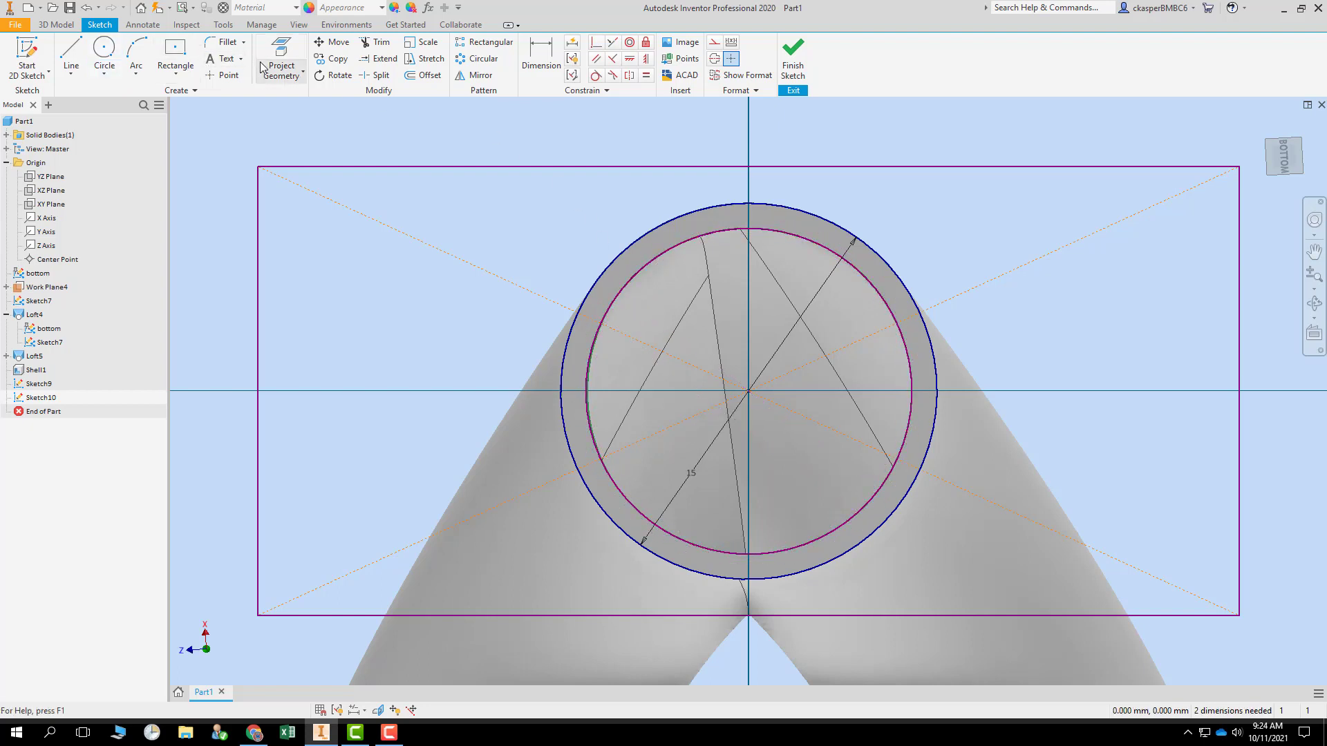
- Draw a circle about 13 mm in diameter from the rectangle's center onto the pipe's projected inner rim, and finish the sketch
left_click(281, 59)
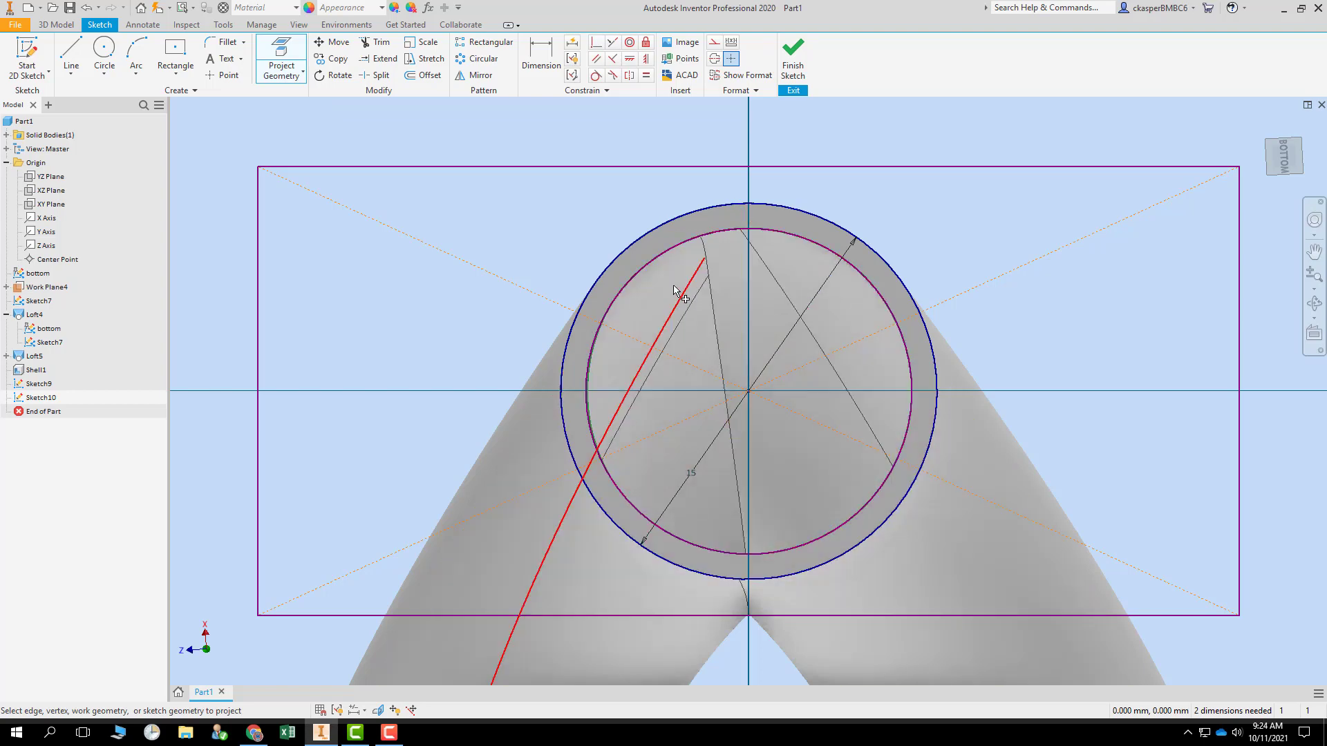
left_click(676, 243)
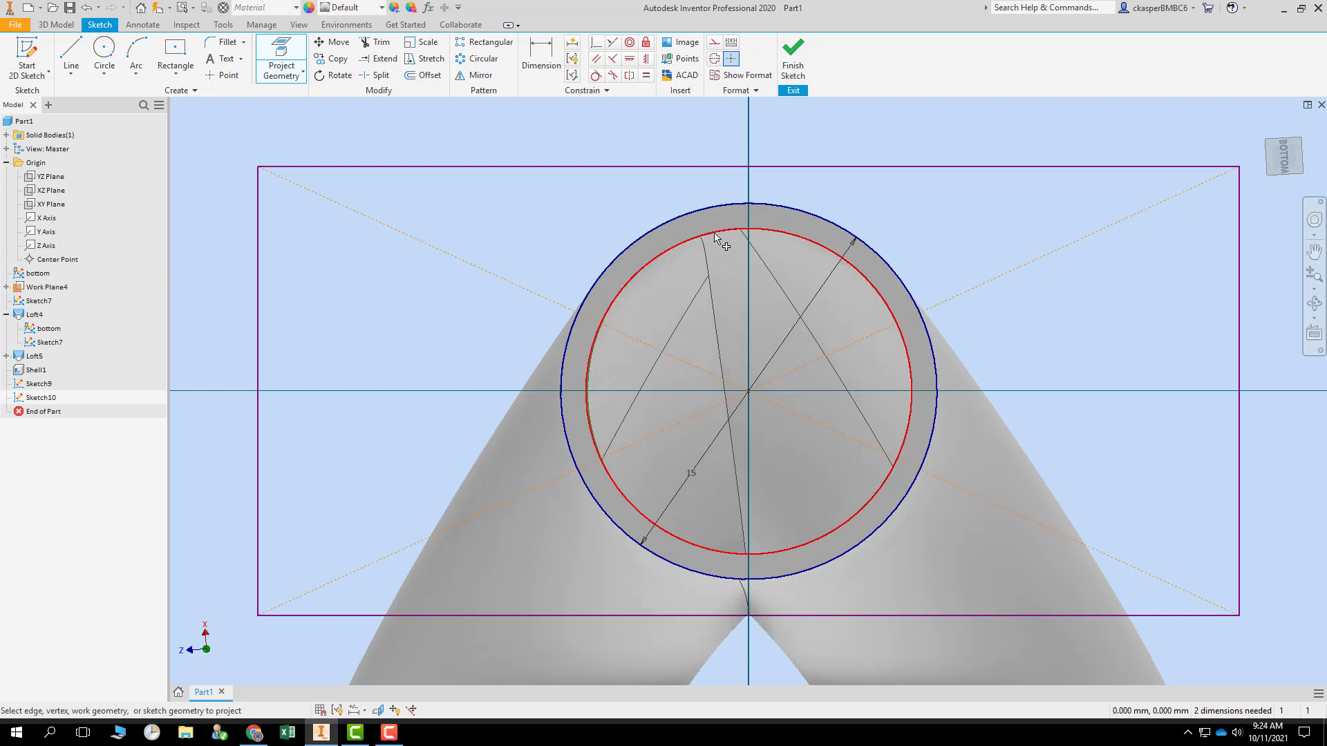
left_click(732, 255)
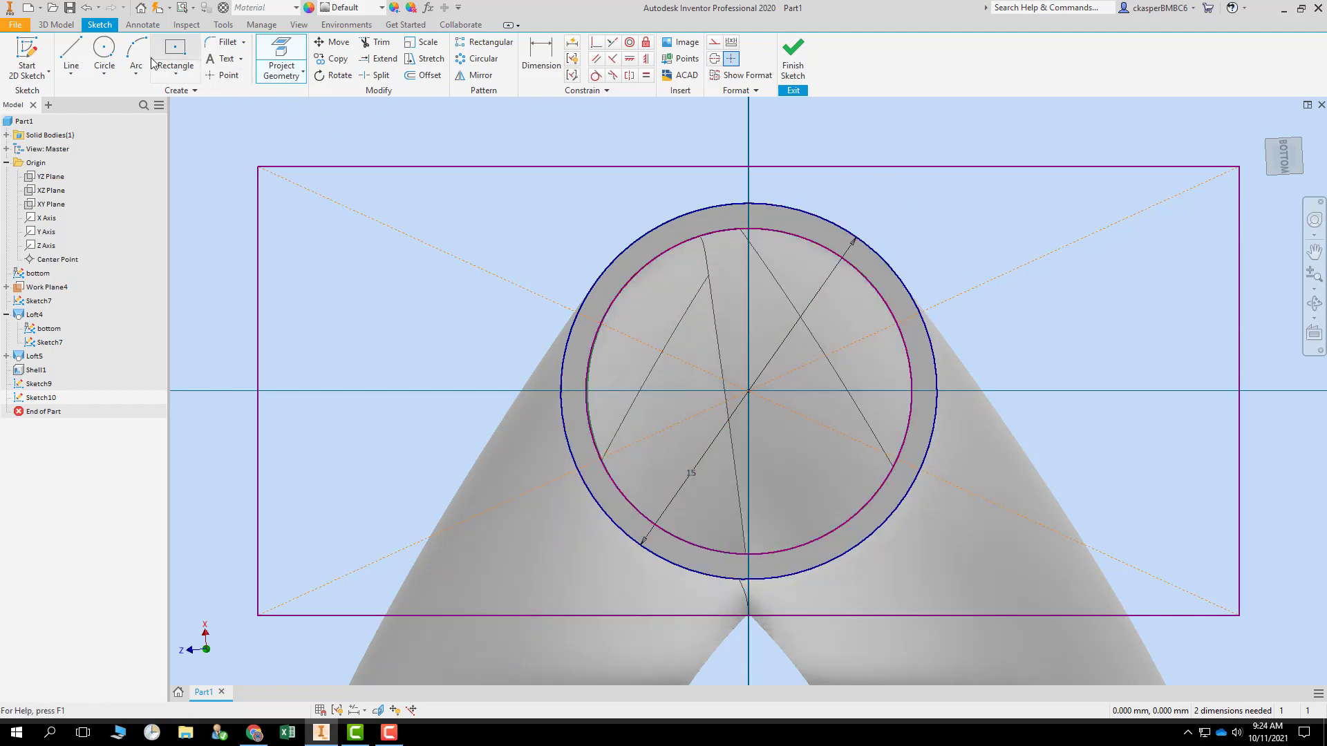
left_click(103, 50)
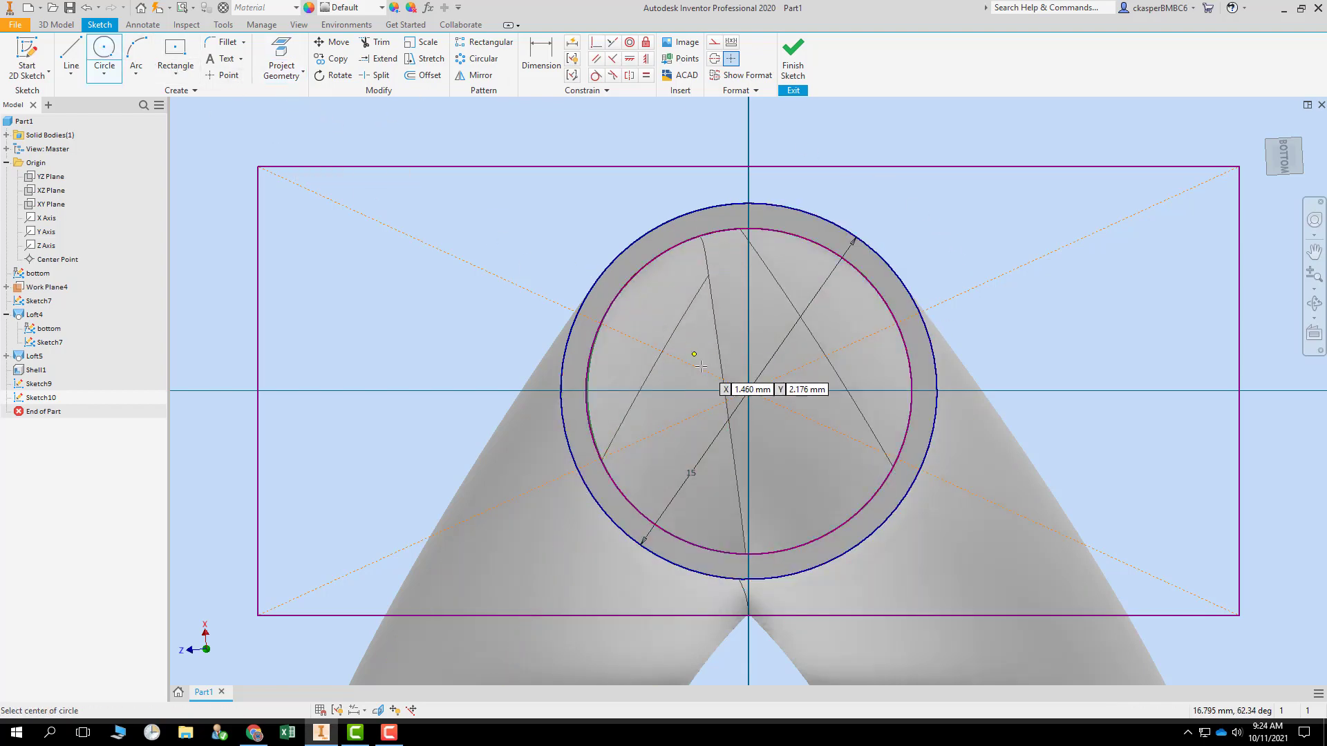
left_click(746, 391)
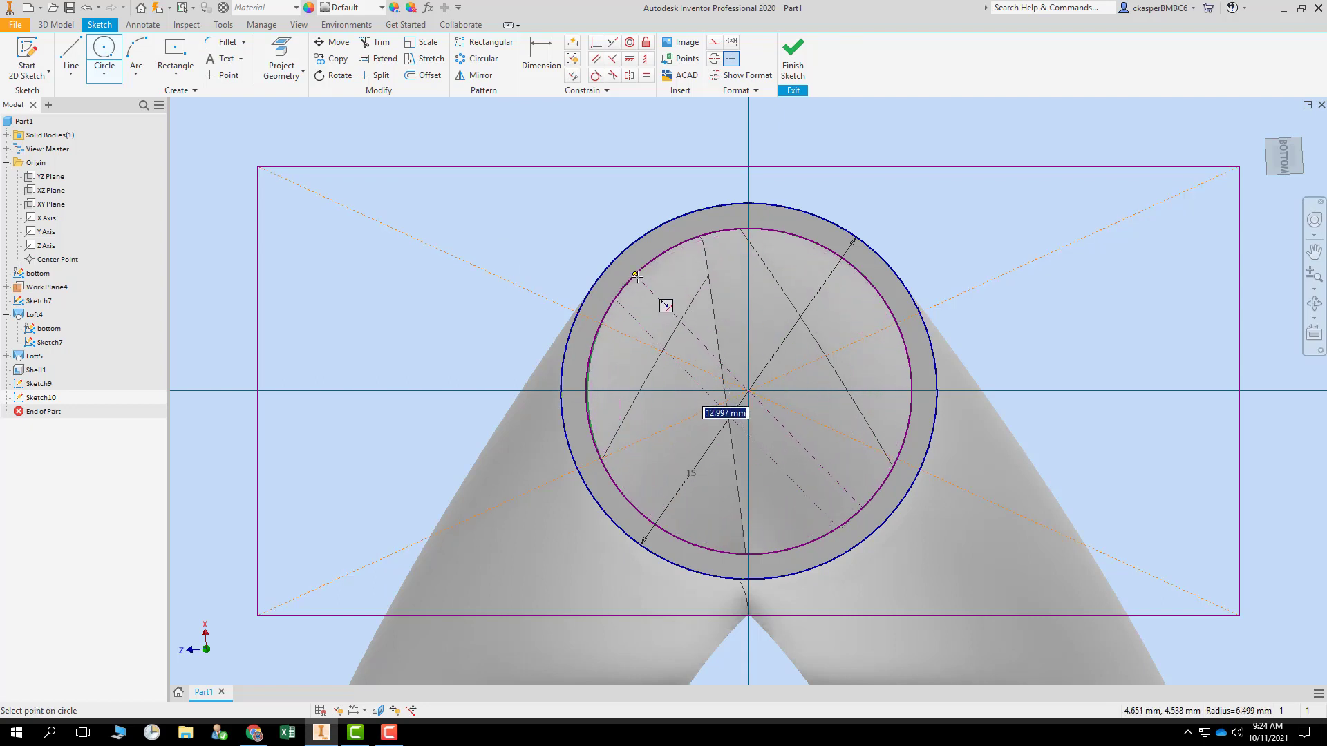
left_click(636, 275)
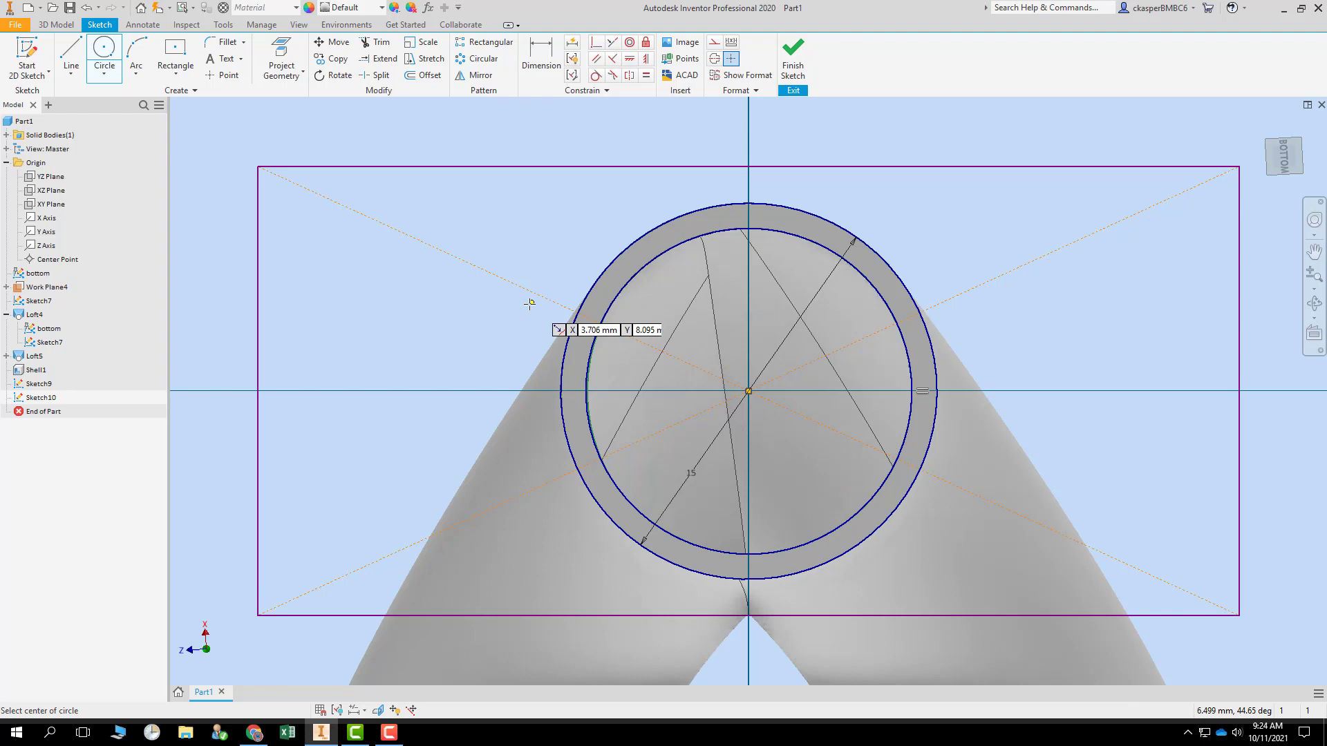
left_click(793, 57)
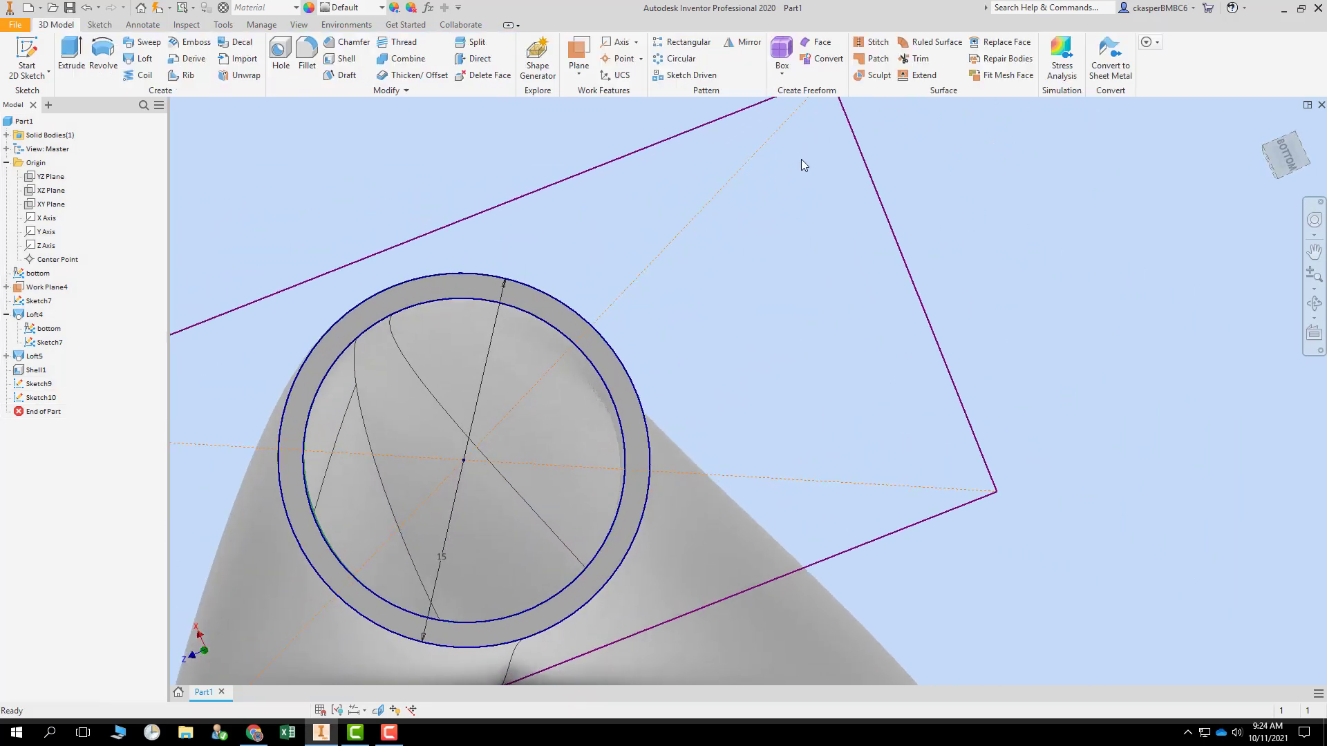
- Extrude the rectangular region around the circular opening 1.75 mm away from the pipe, joined to the body
mouse_move(790, 260)
middle_mouse_down("shift")
mouse_move(770, 201)
mouse_move(784, 204)
mouse_move(758, 205)
middle_mouse_up("shift")
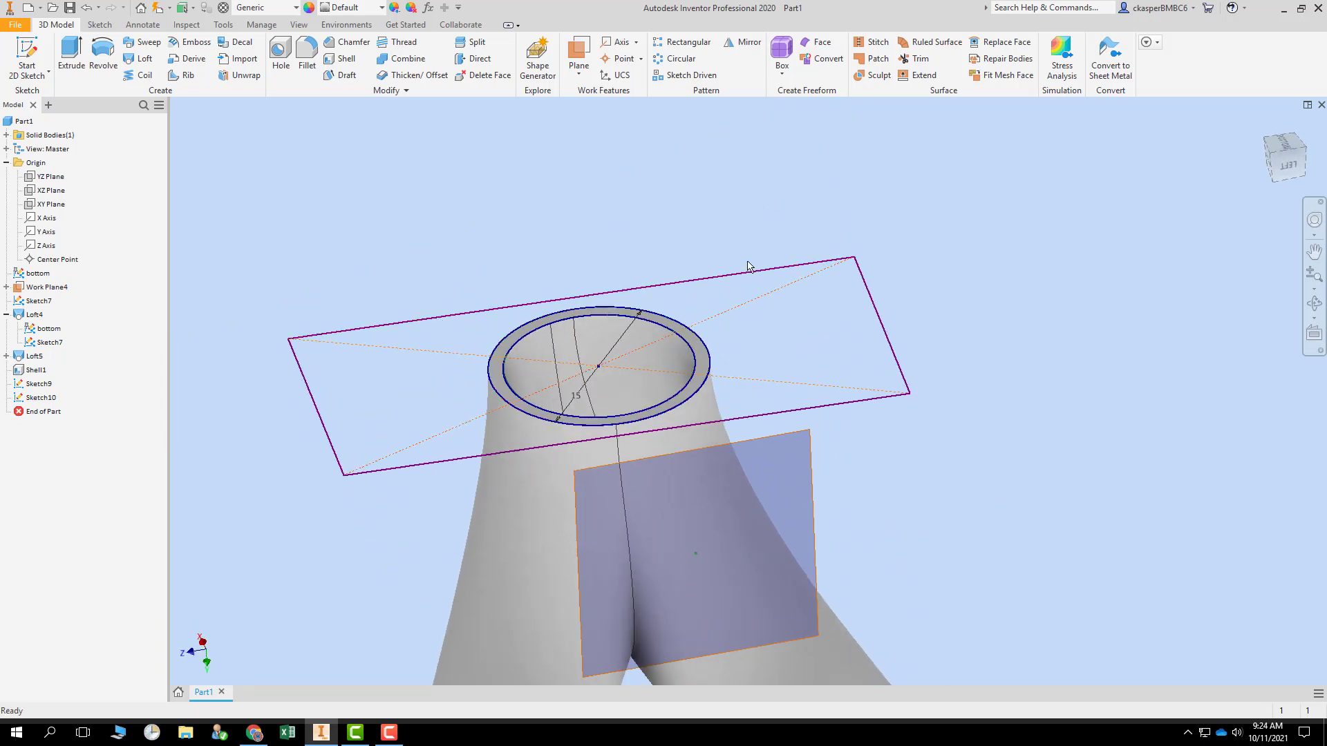
left_click(72, 55)
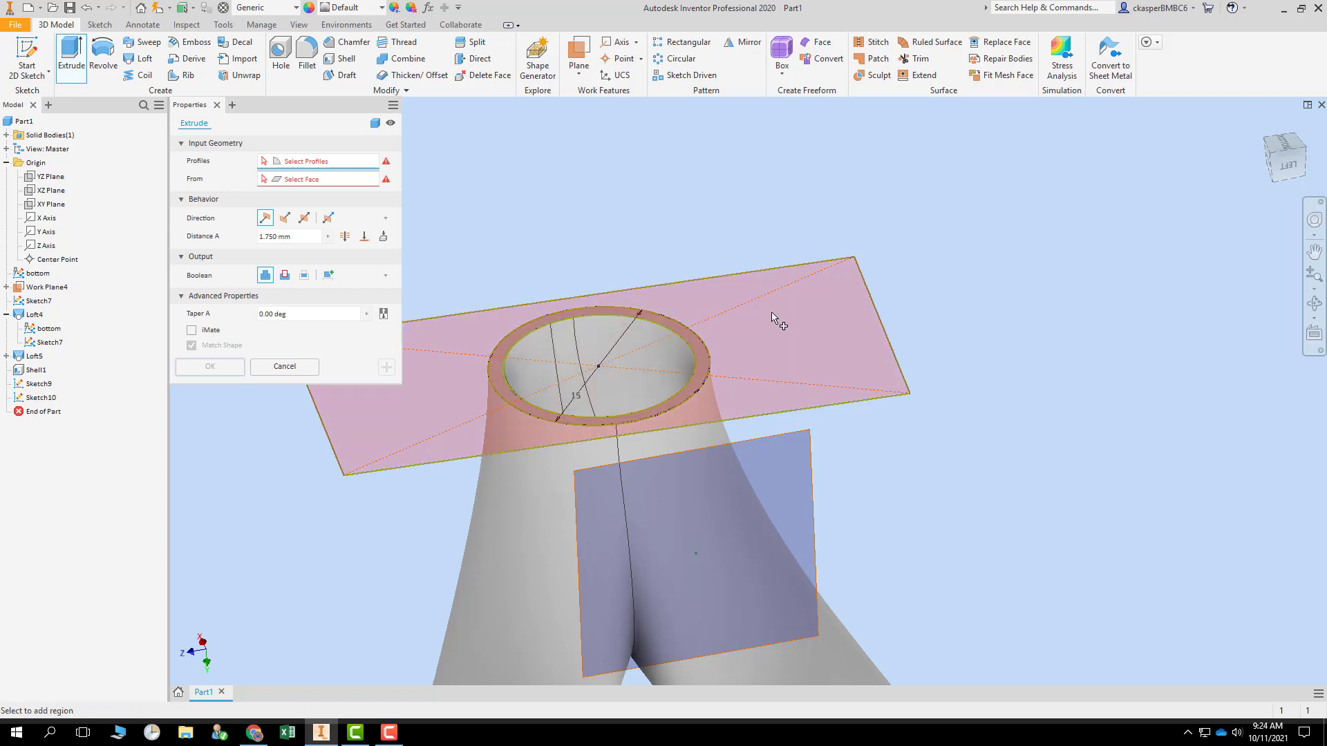
left_click(800, 324)
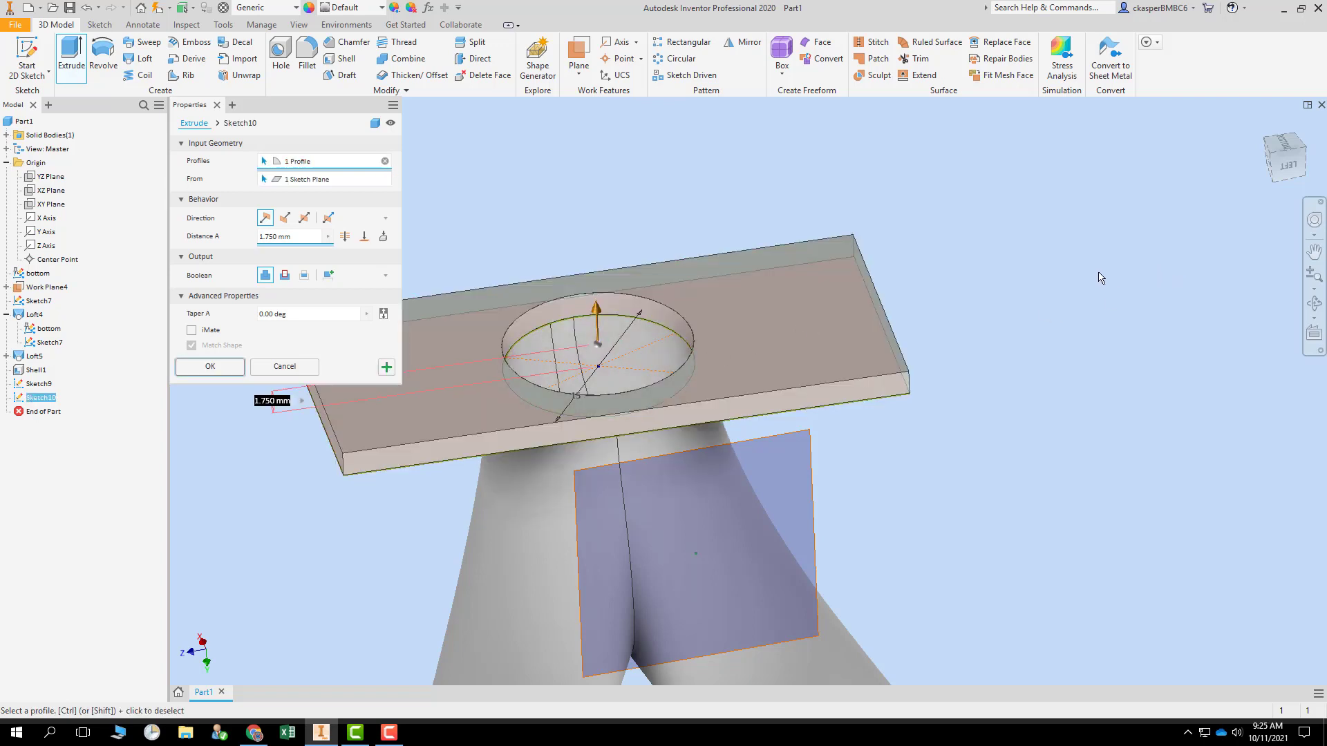
middle_click_drag(1100, 277, 1134, 317, "shift")
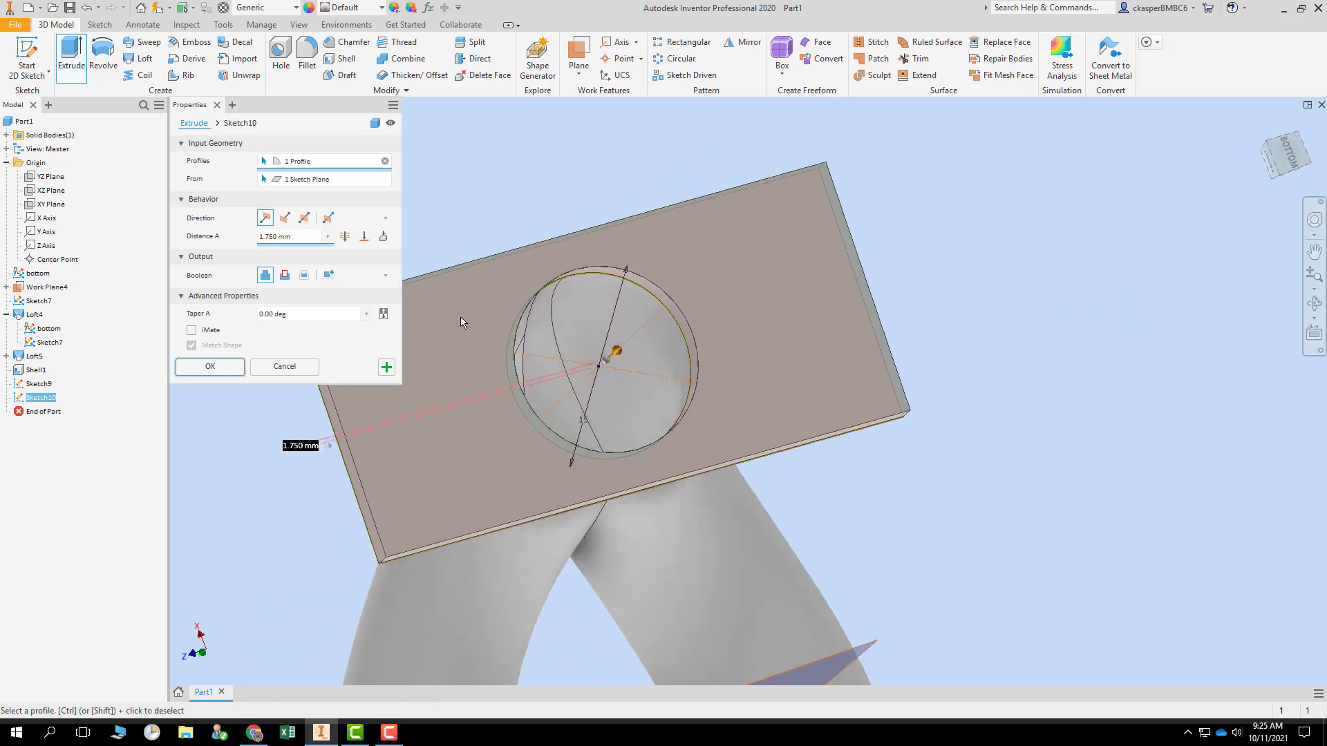
left_click(221, 370)
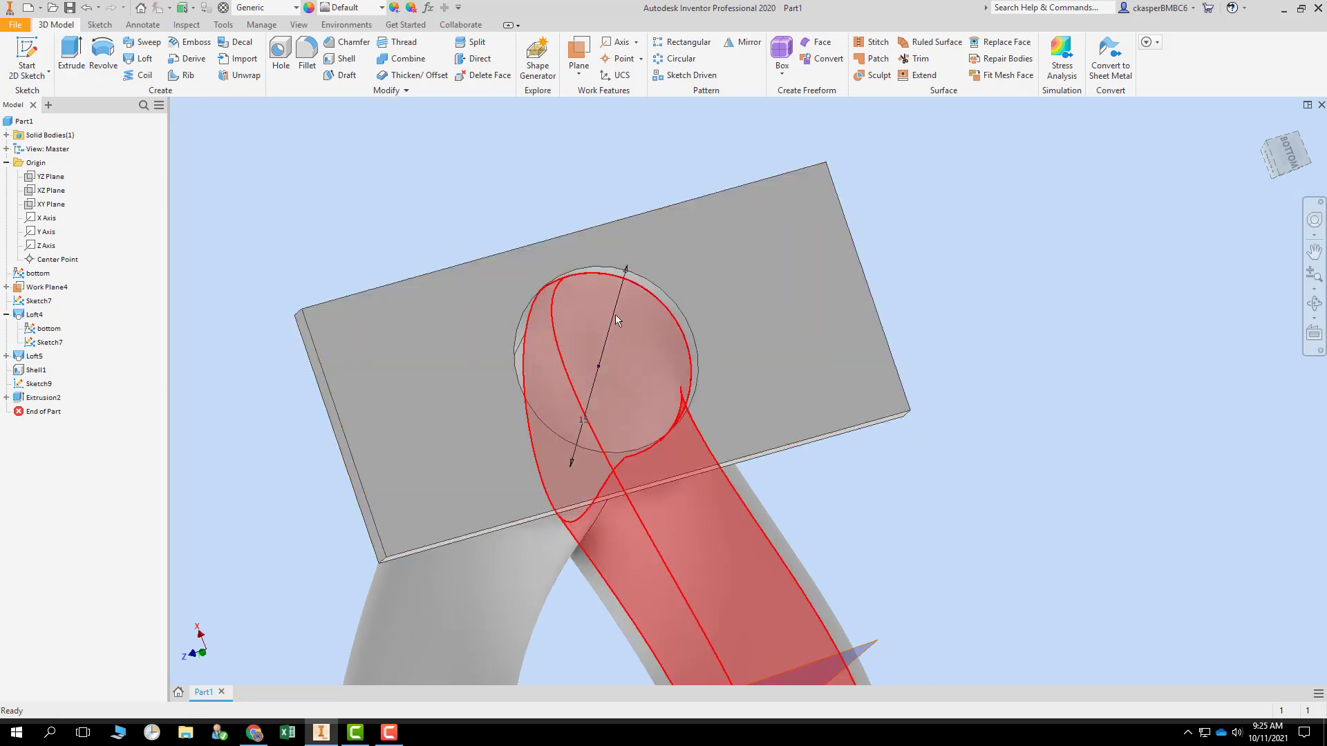
- Examine the base plate's joint with the pipe and the open ends of the two branches
middle_click_drag(615, 315, 732, 435, "shift")
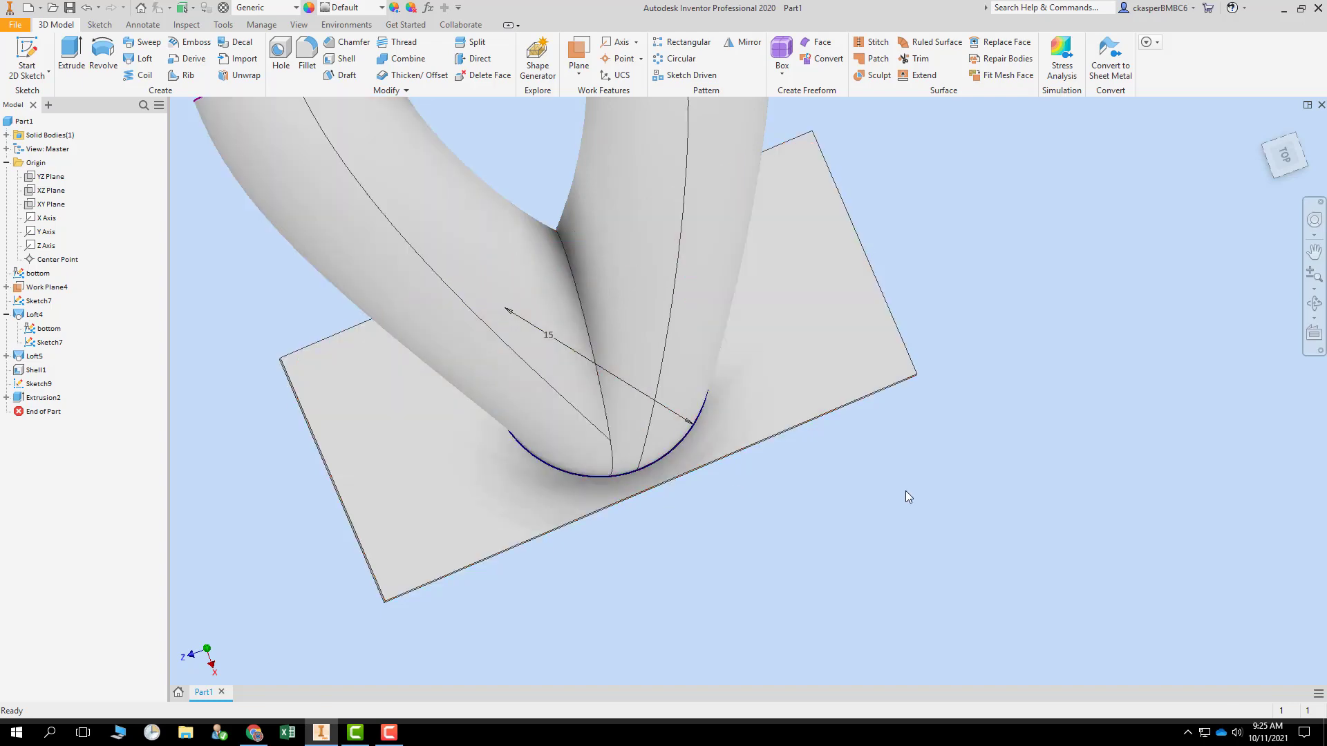
middle_click_drag(1013, 513, 785, 497, "shift")
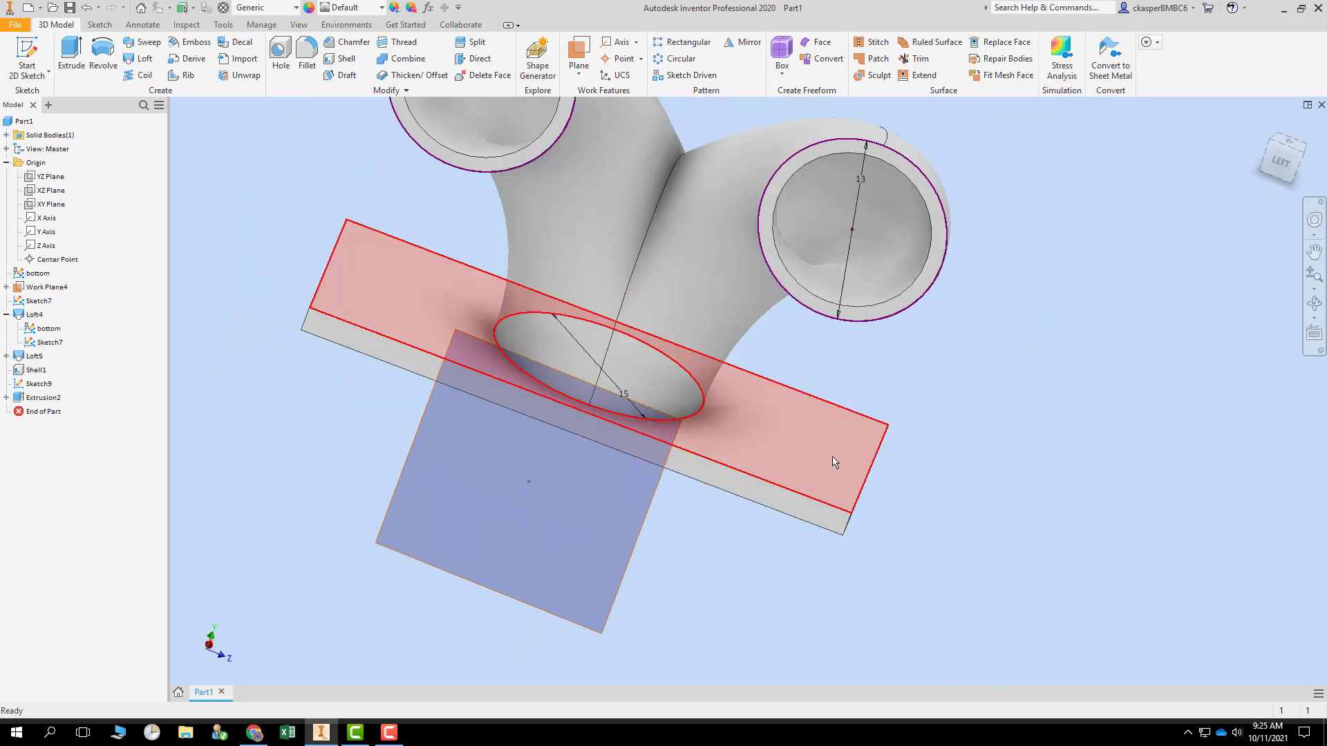
middle_click_drag(884, 440, 876, 551)
scroll(899, 525, "up", 4)
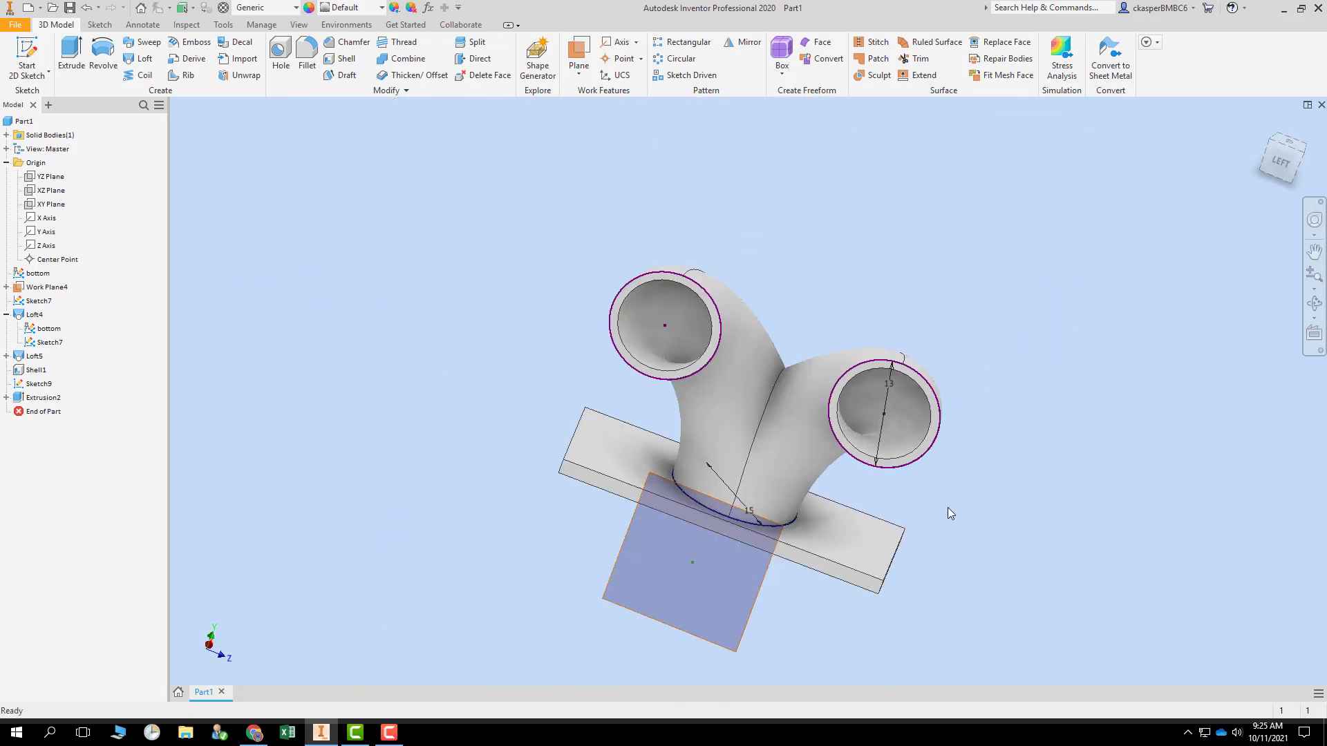
middle_click_drag(948, 507, 852, 450, "shift")
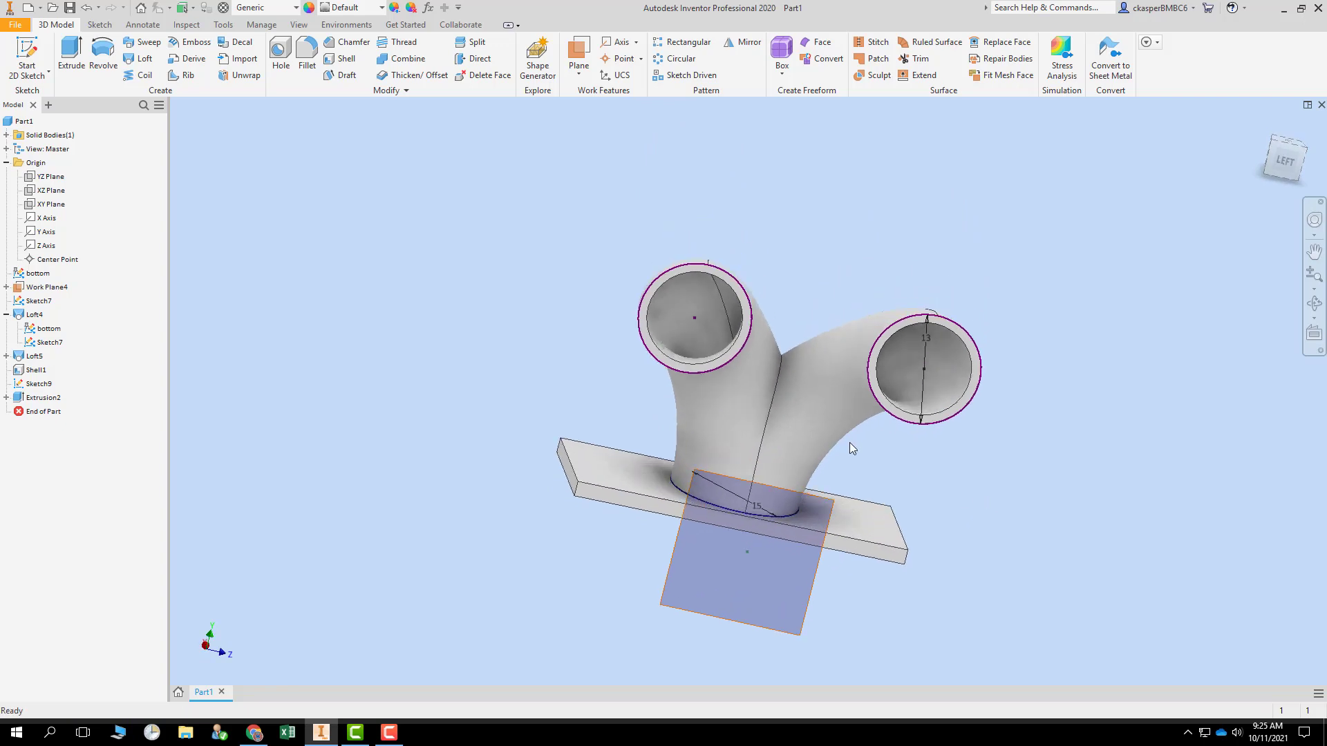
scroll(733, 289, "down", 4)
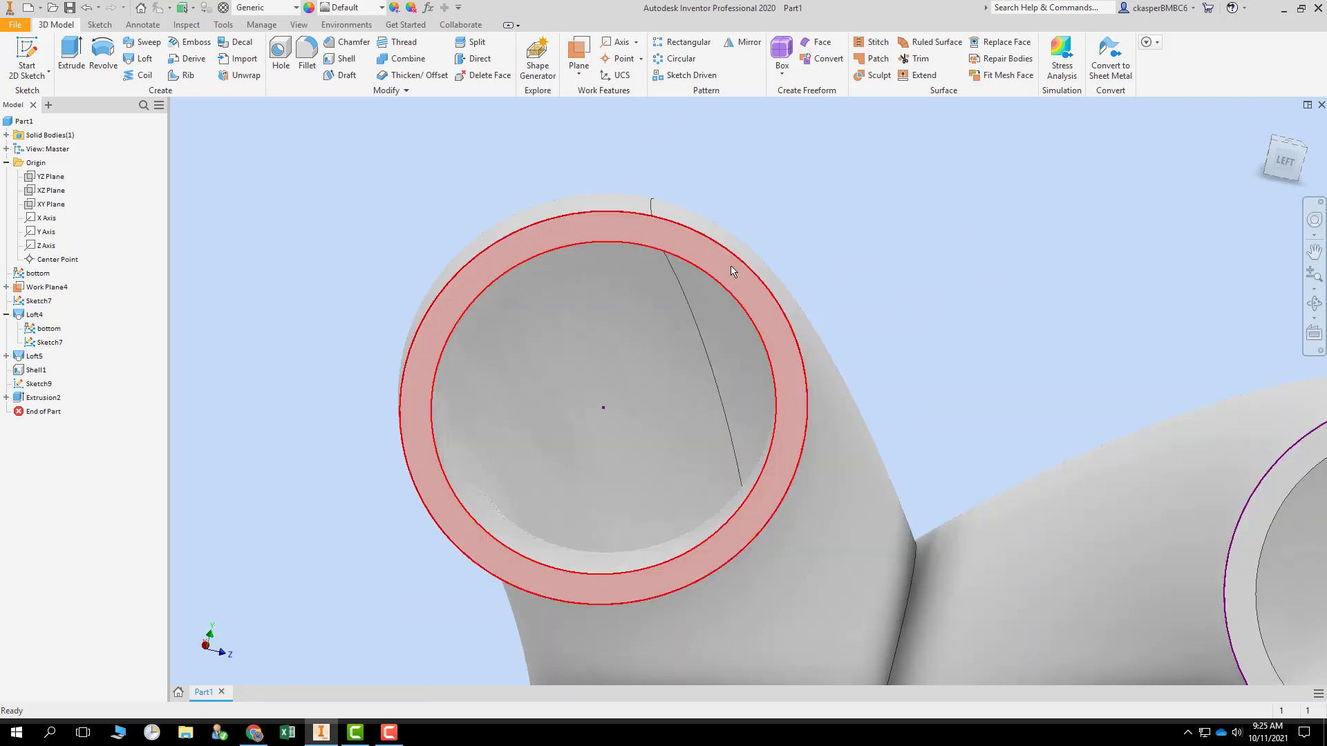
- Start a sketch on a branch's open ring face and draw a center rectangle about 50.6 by 16.6 mm around both branch openings
mouse_move(733, 271)
left_click(772, 337)
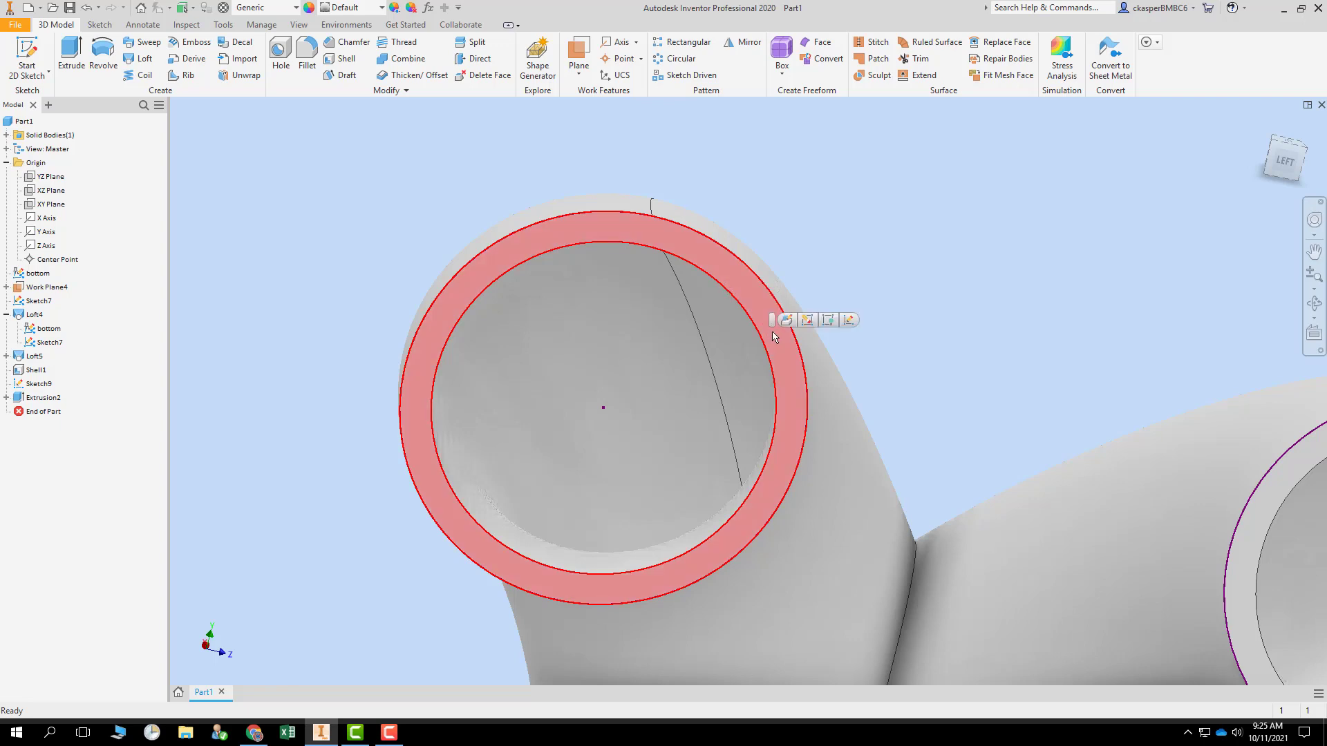
left_click(26, 49)
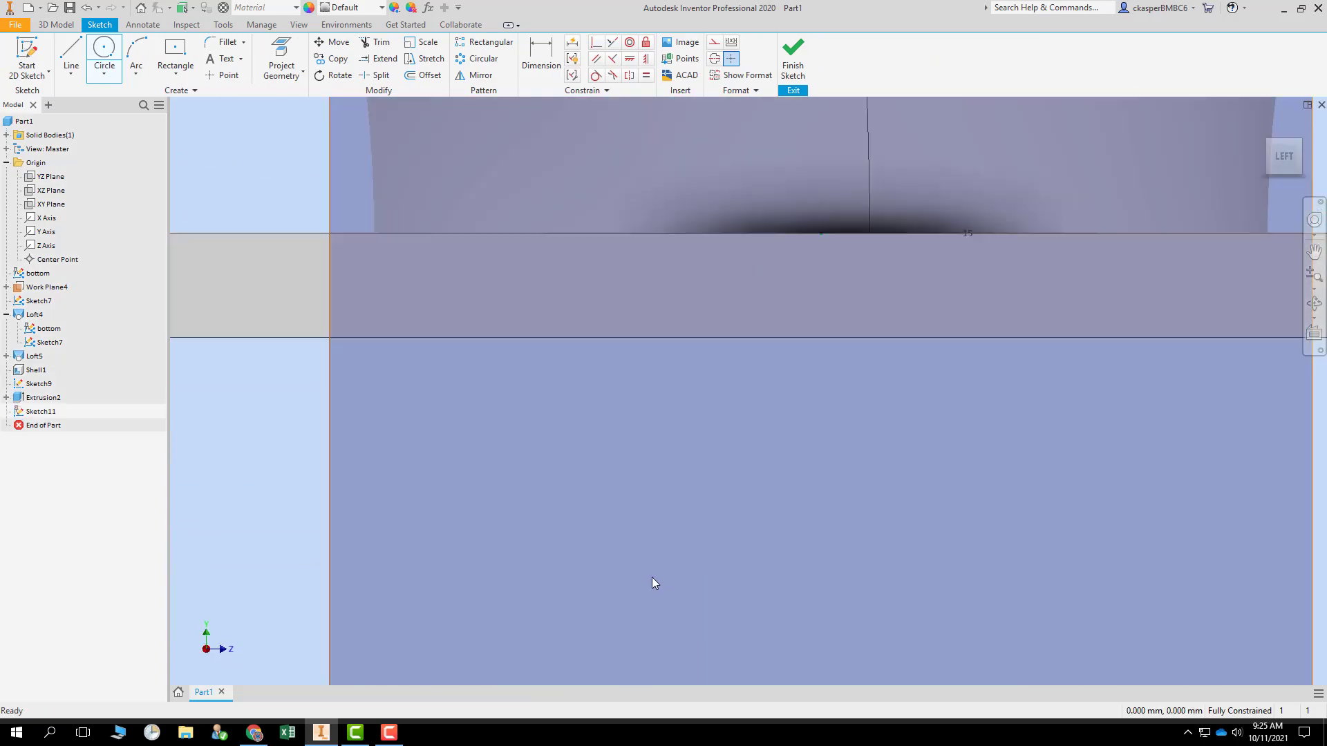
scroll(650, 578, "up", 5)
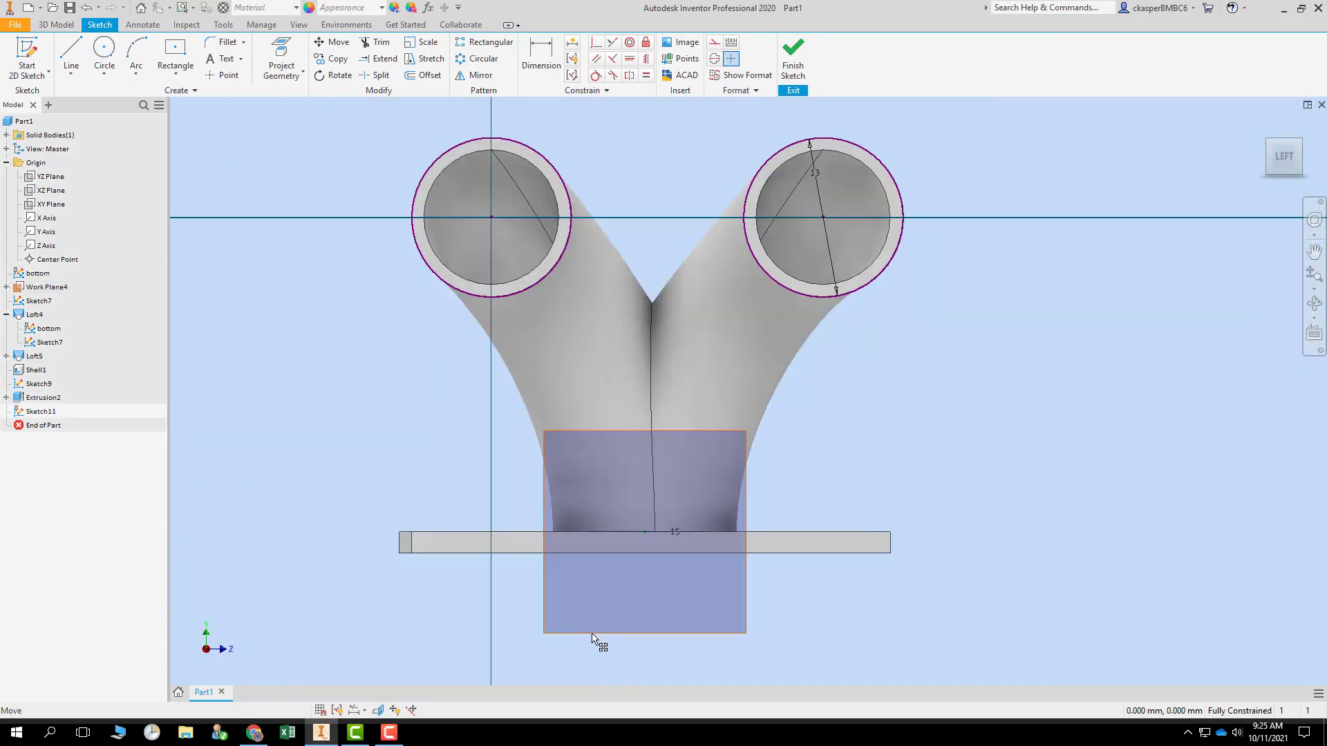
scroll(593, 639, "up", 2)
scroll(626, 360, "down", 3)
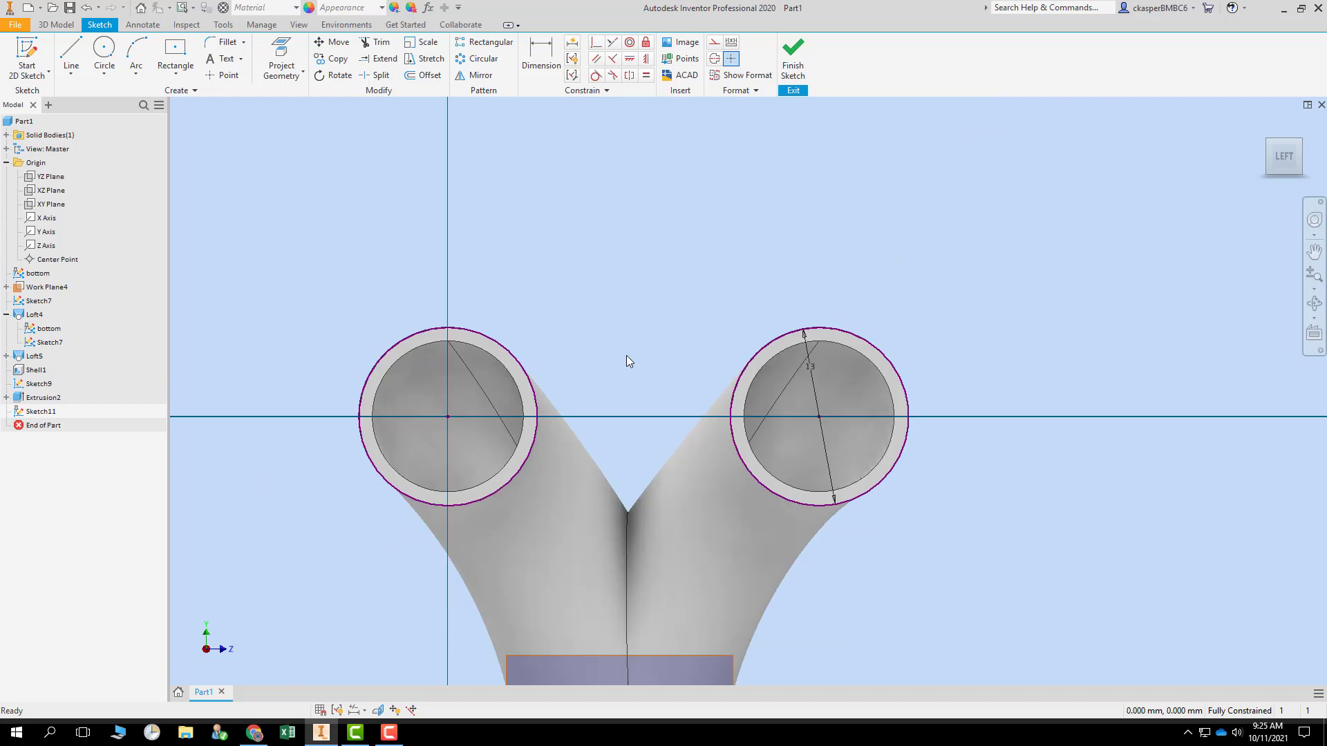
left_click(176, 51)
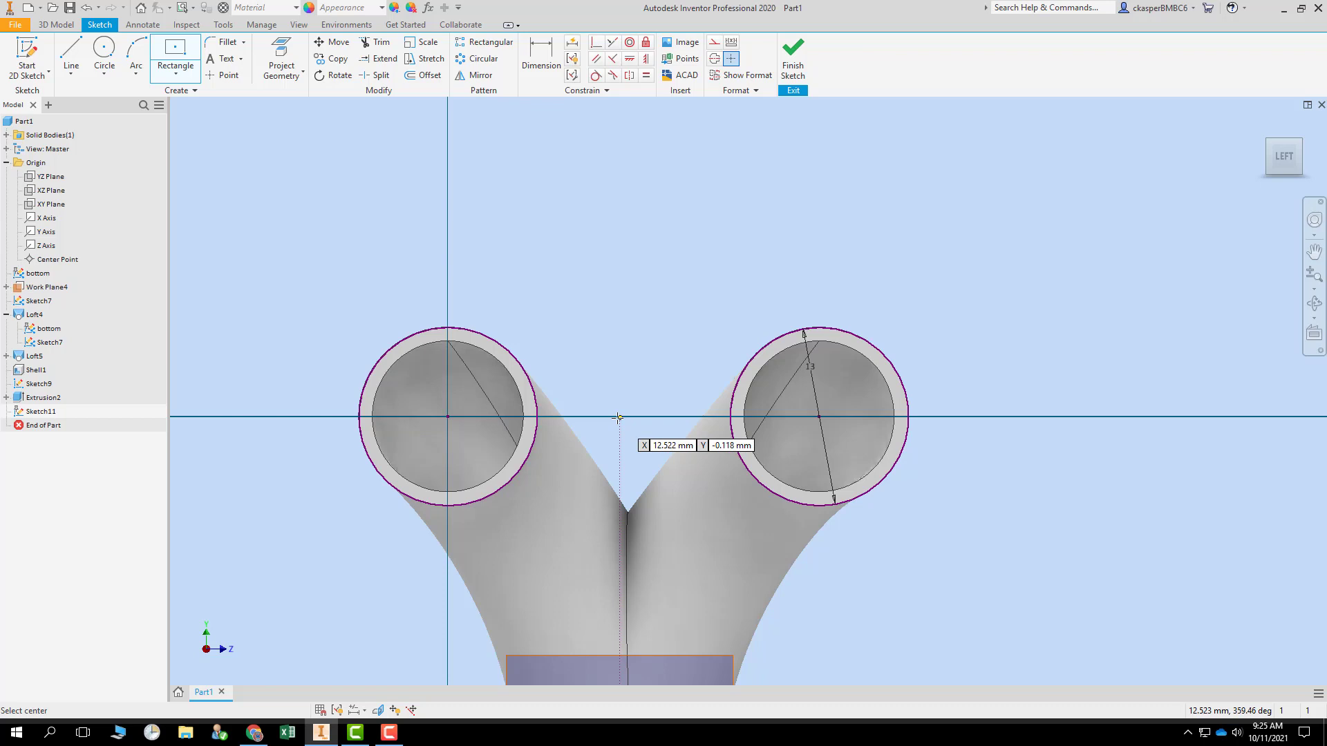
left_click(619, 416)
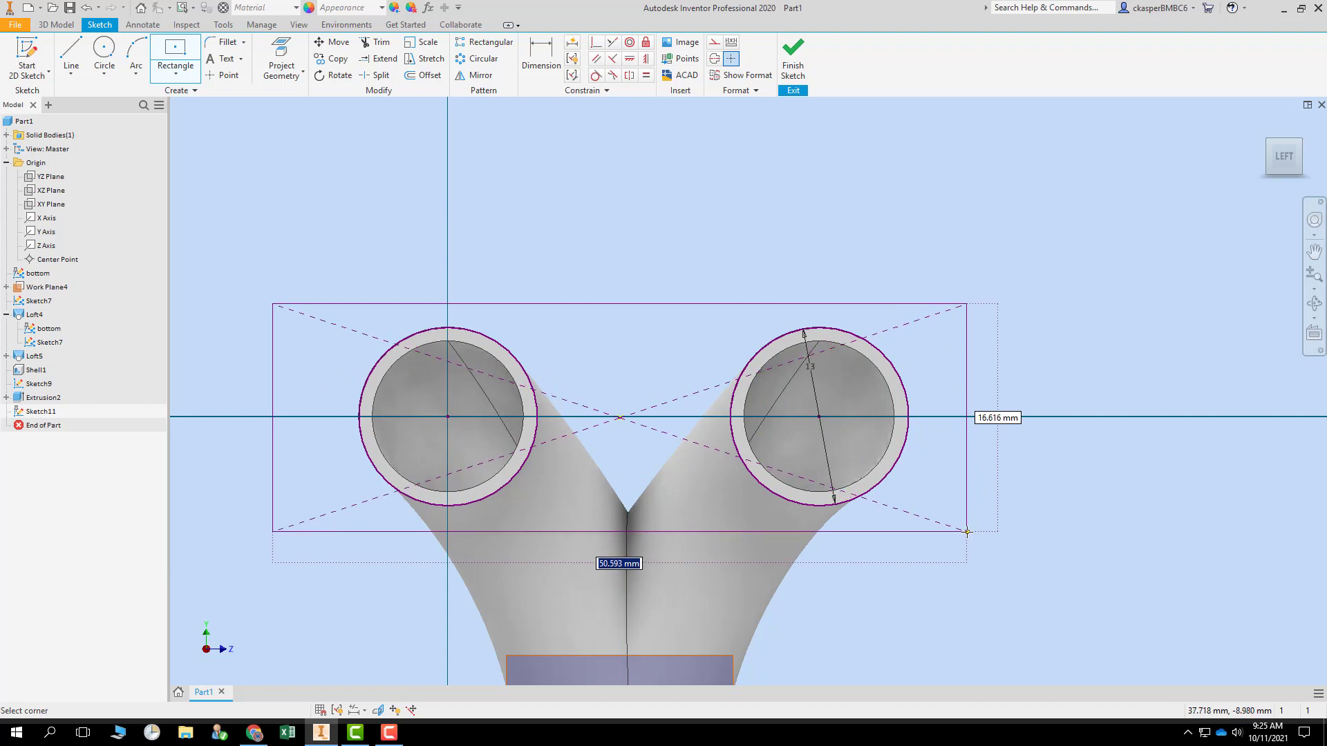
left_click(967, 531)
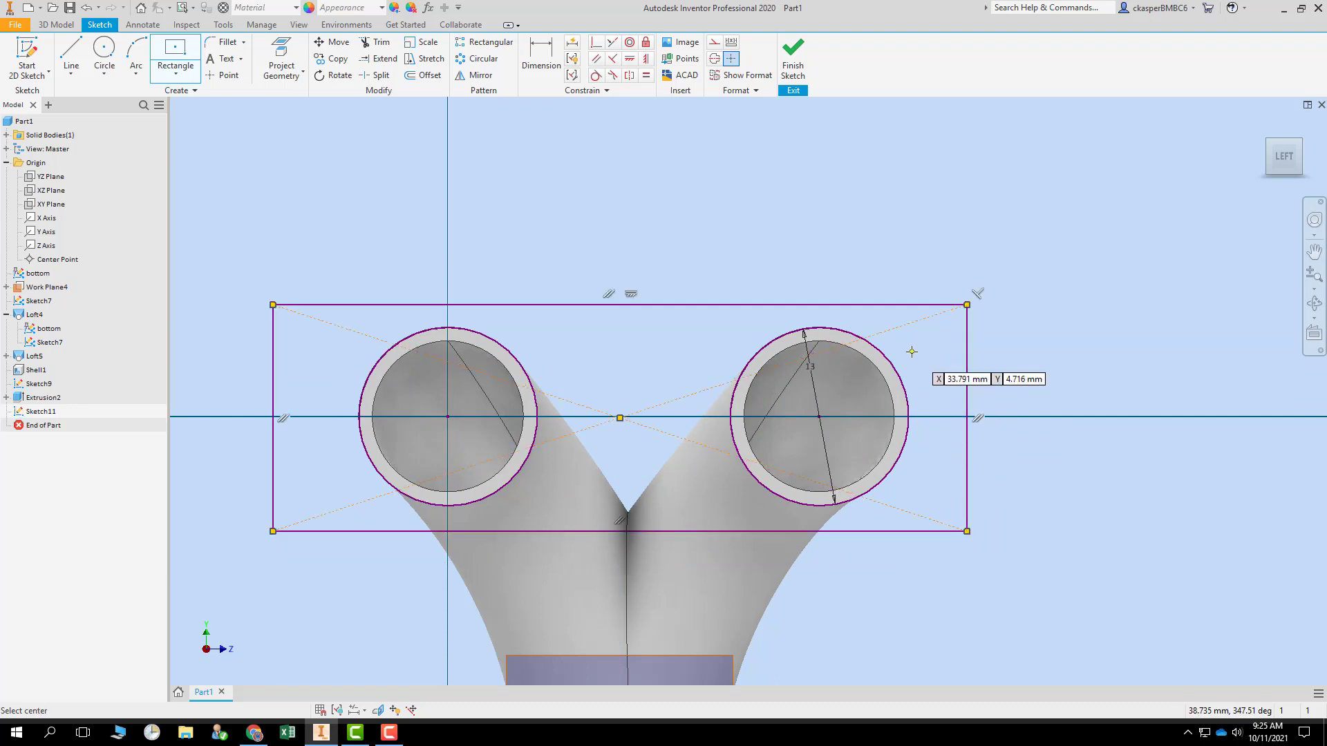
- Project the inner rims of both branch openings into the sketch
left_click(296, 46)
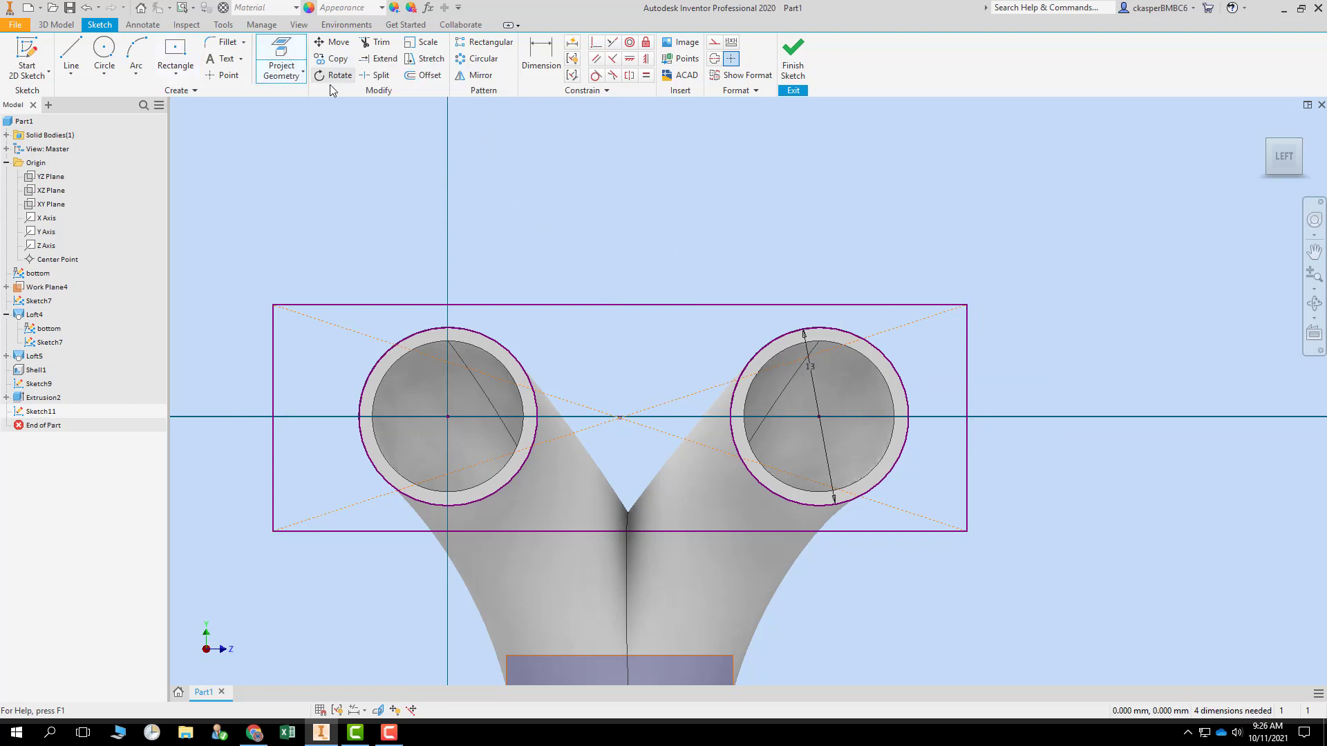
left_click(423, 349)
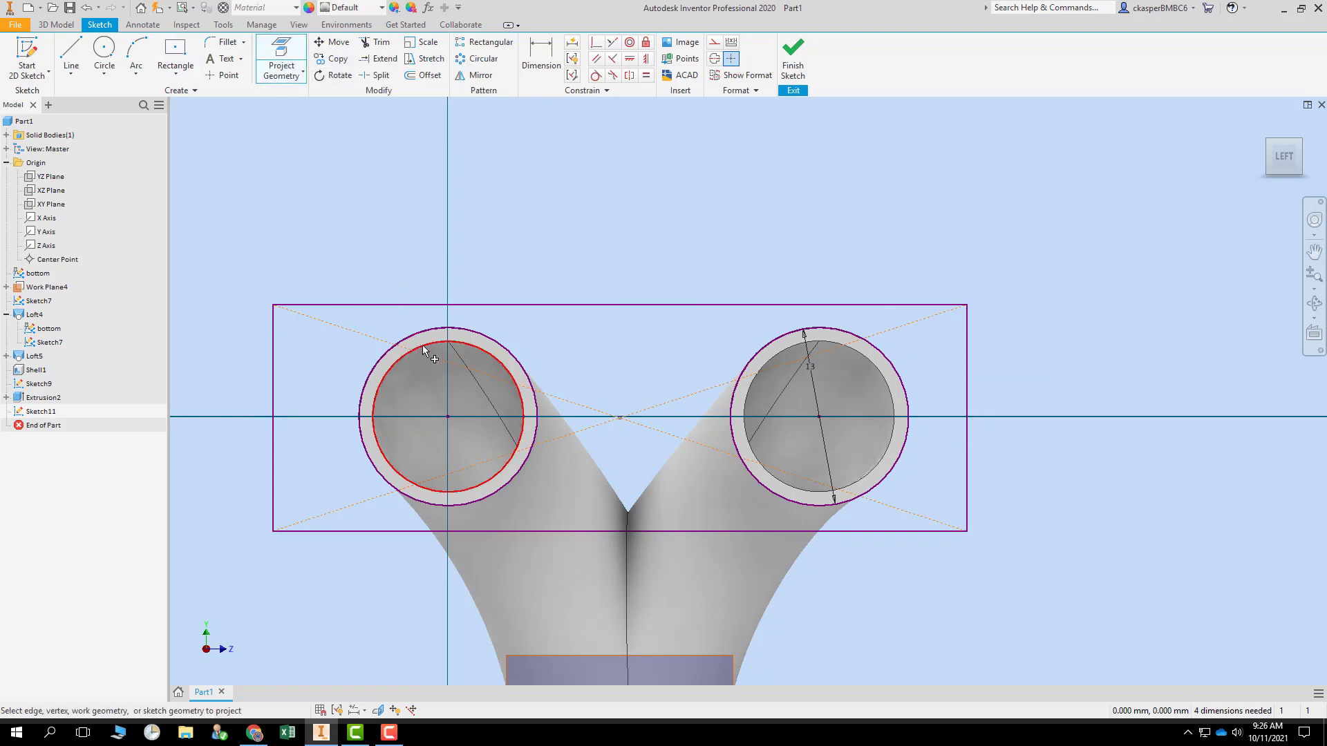
left_click(877, 369)
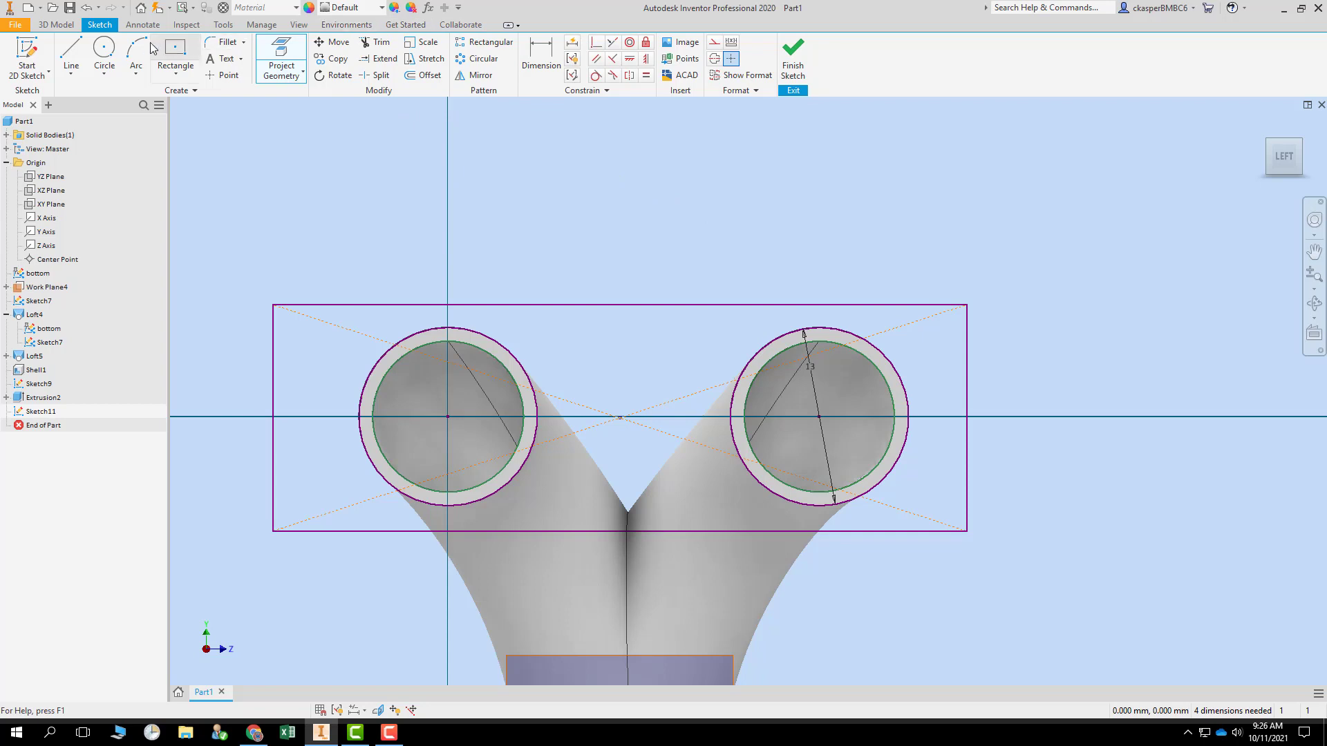
- Draw a circle about 11 mm in diameter from each branch's center onto its projected inner rim, and finish the sketch
left_click(107, 50)
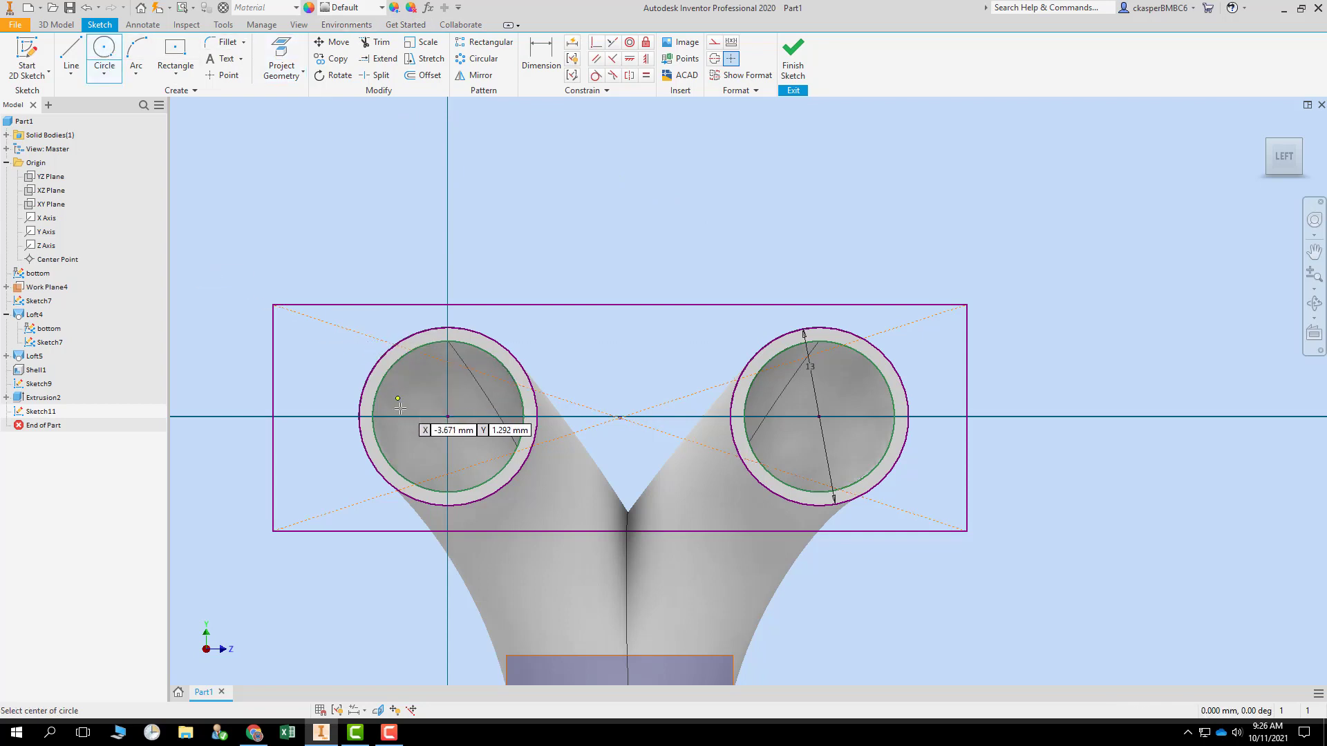
left_click(449, 416)
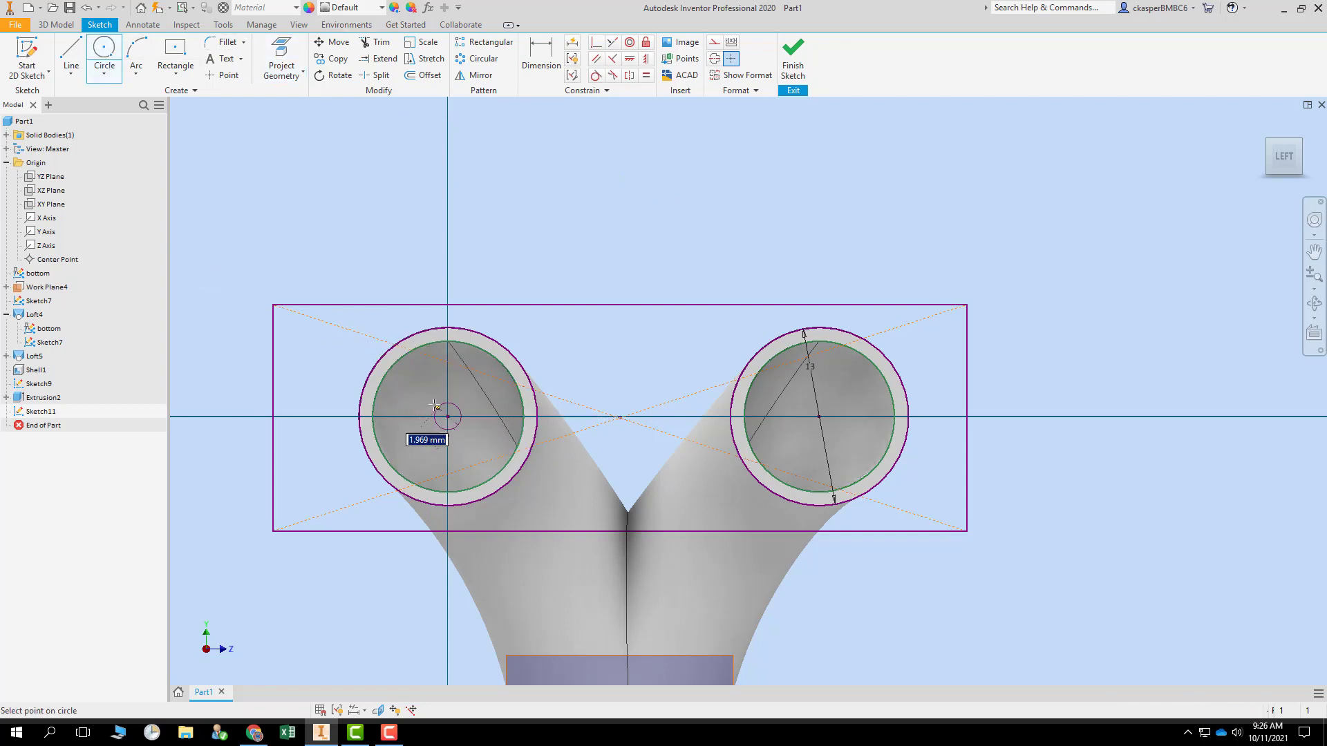
left_click(400, 360)
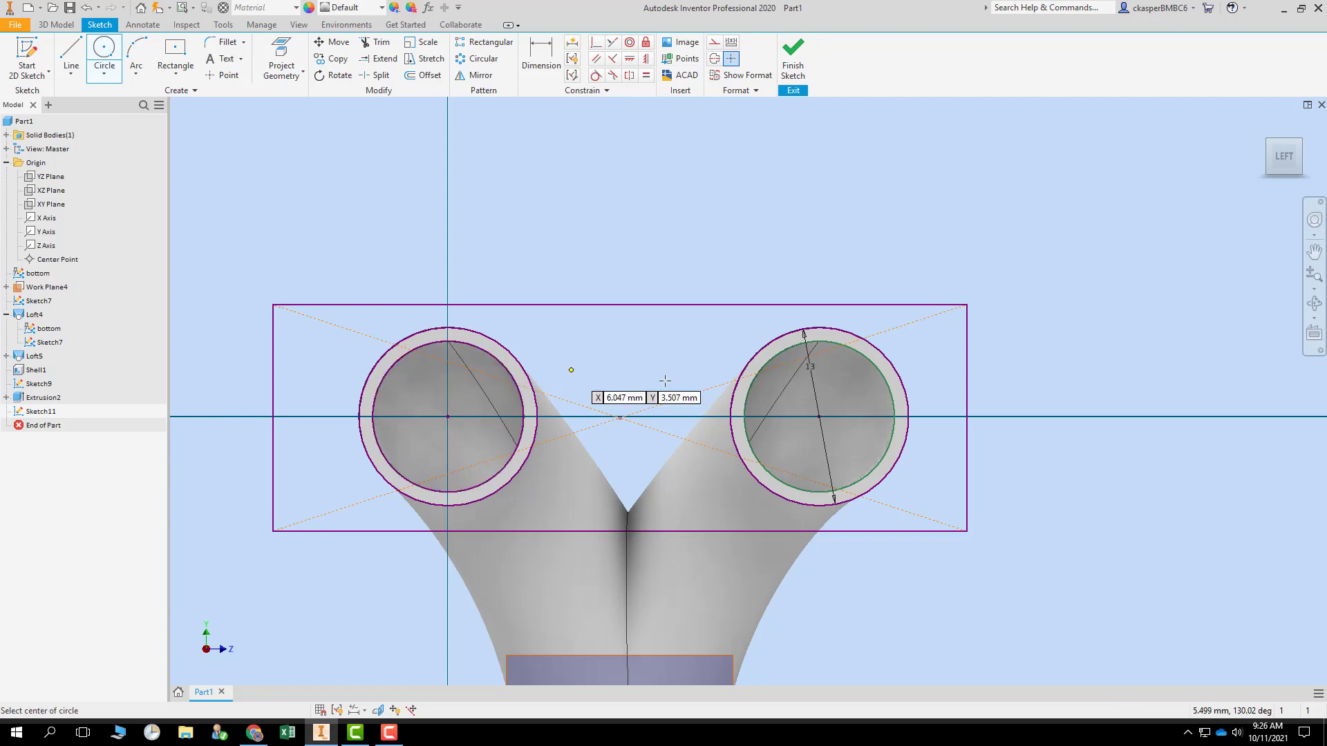
left_click(818, 417)
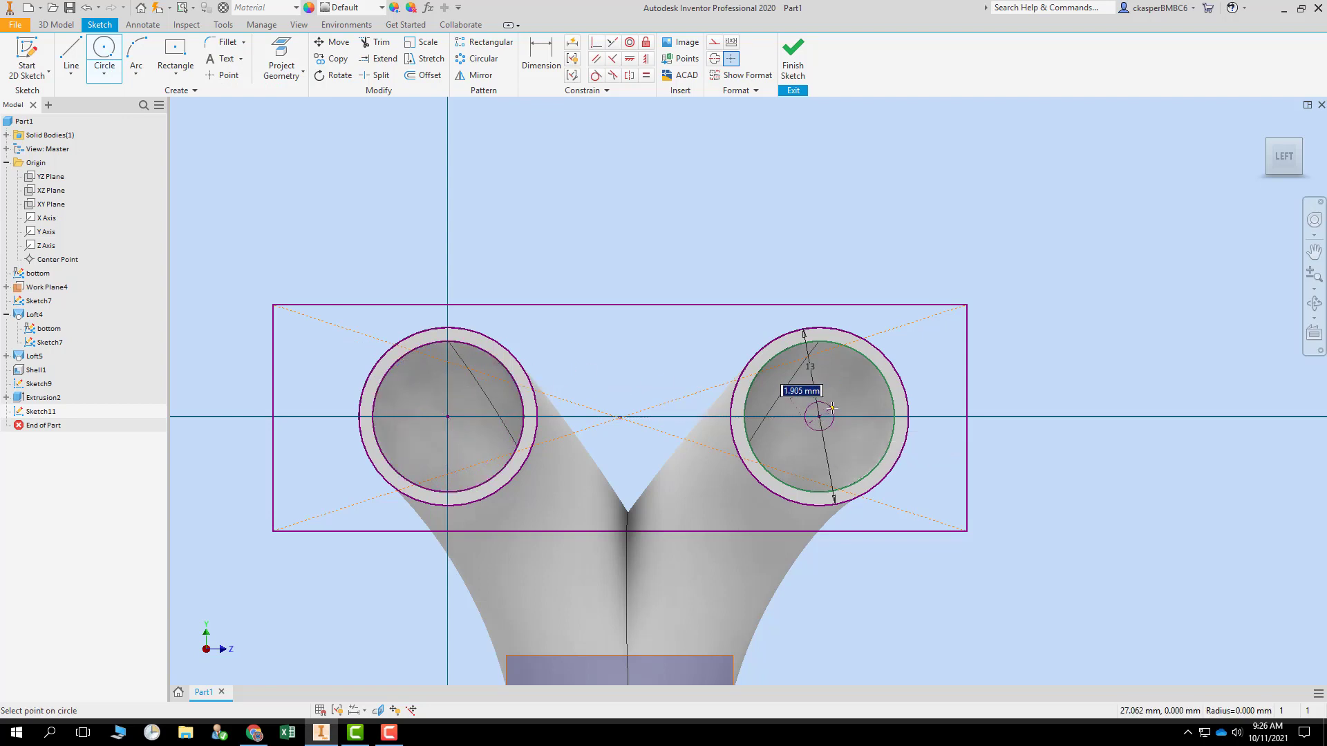
left_click(869, 361)
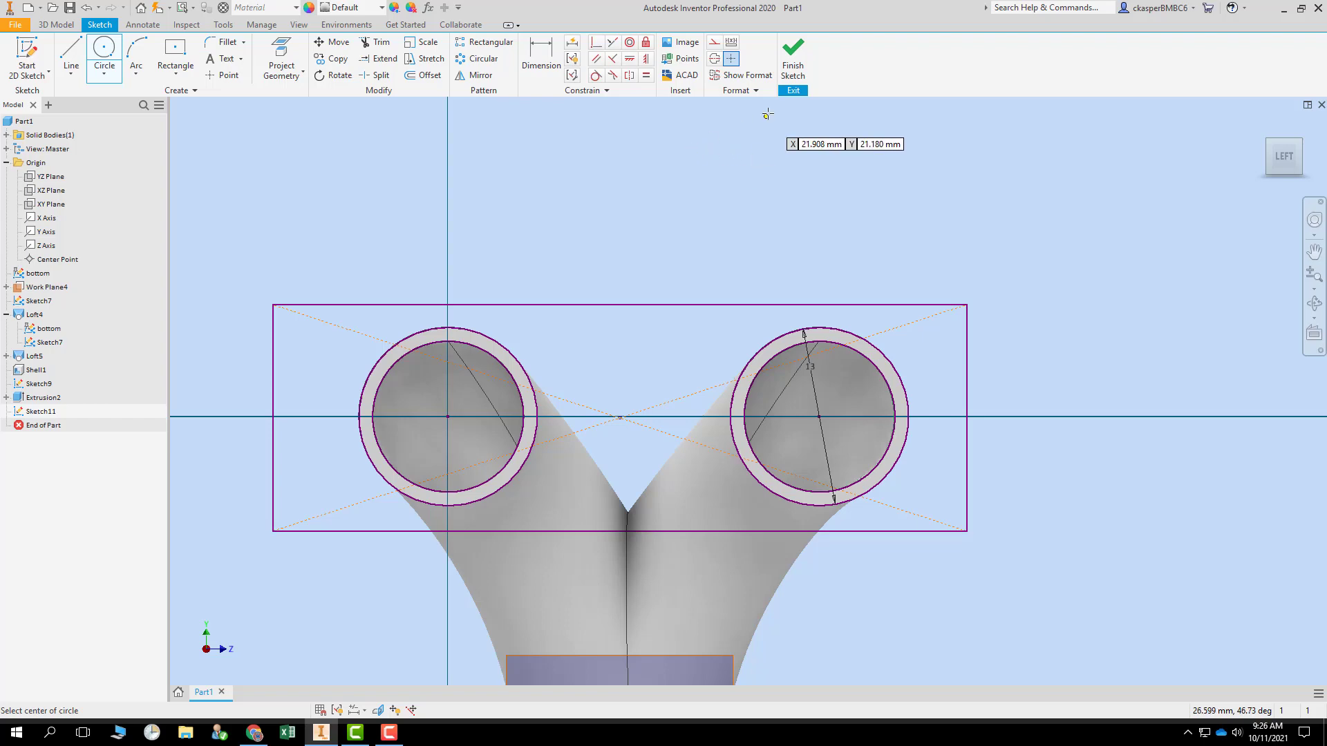
left_click(792, 69)
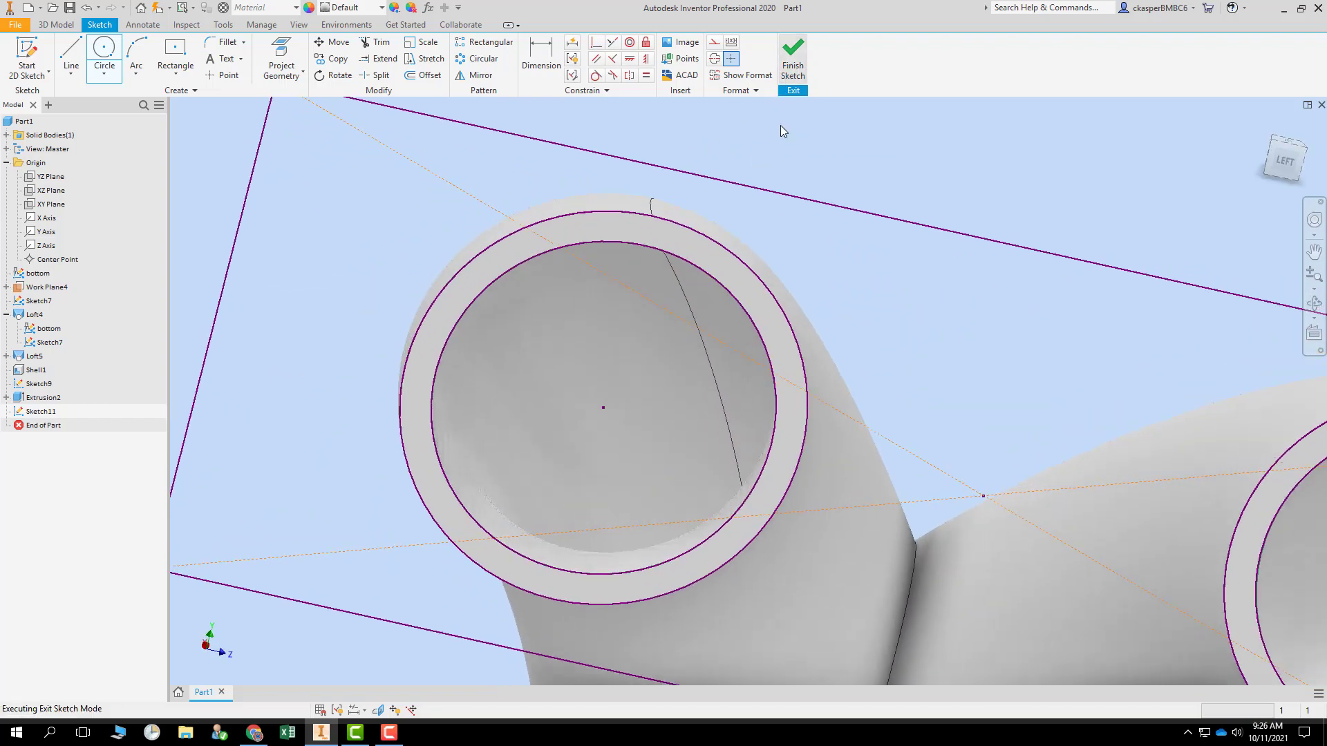
- Extrude the rectangular region around the two circular openings 1.75 mm away from the branches, joined to the body
scroll(650, 356, "down", 3)
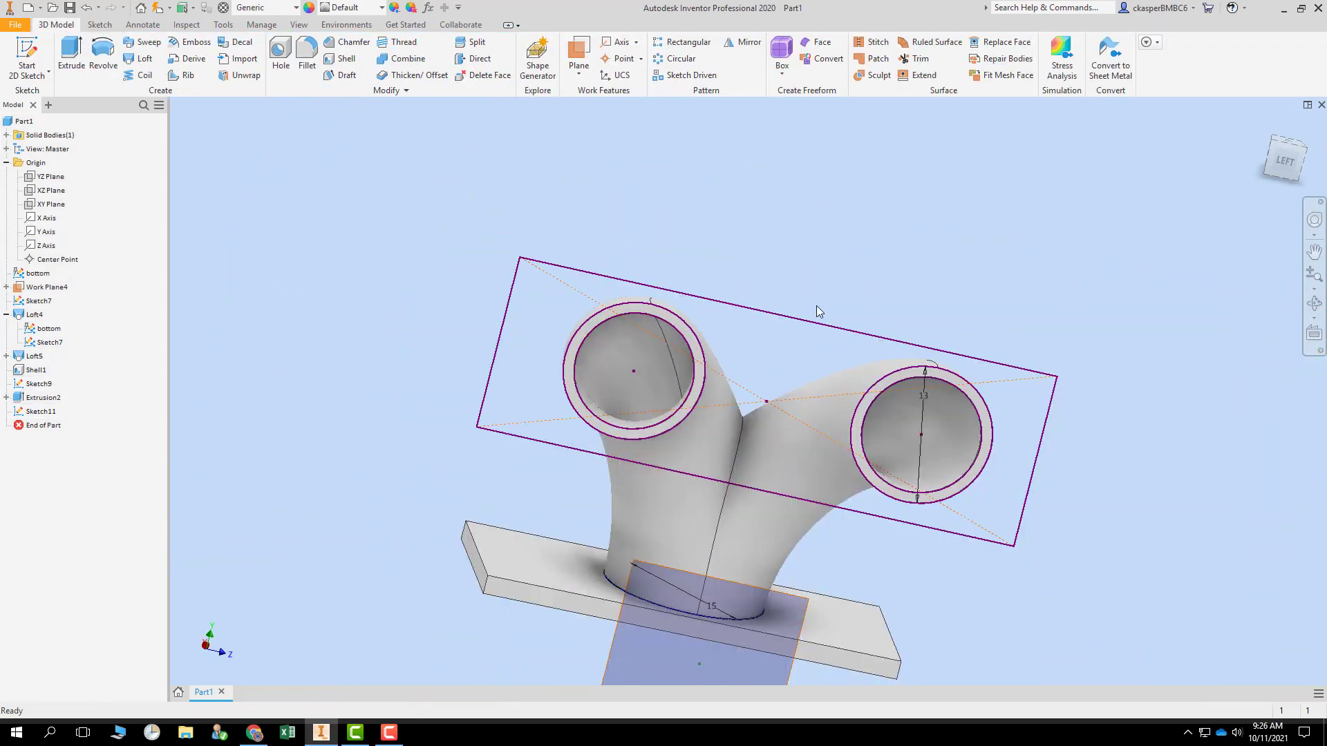
middle_click_drag(816, 279, 794, 213, "shift")
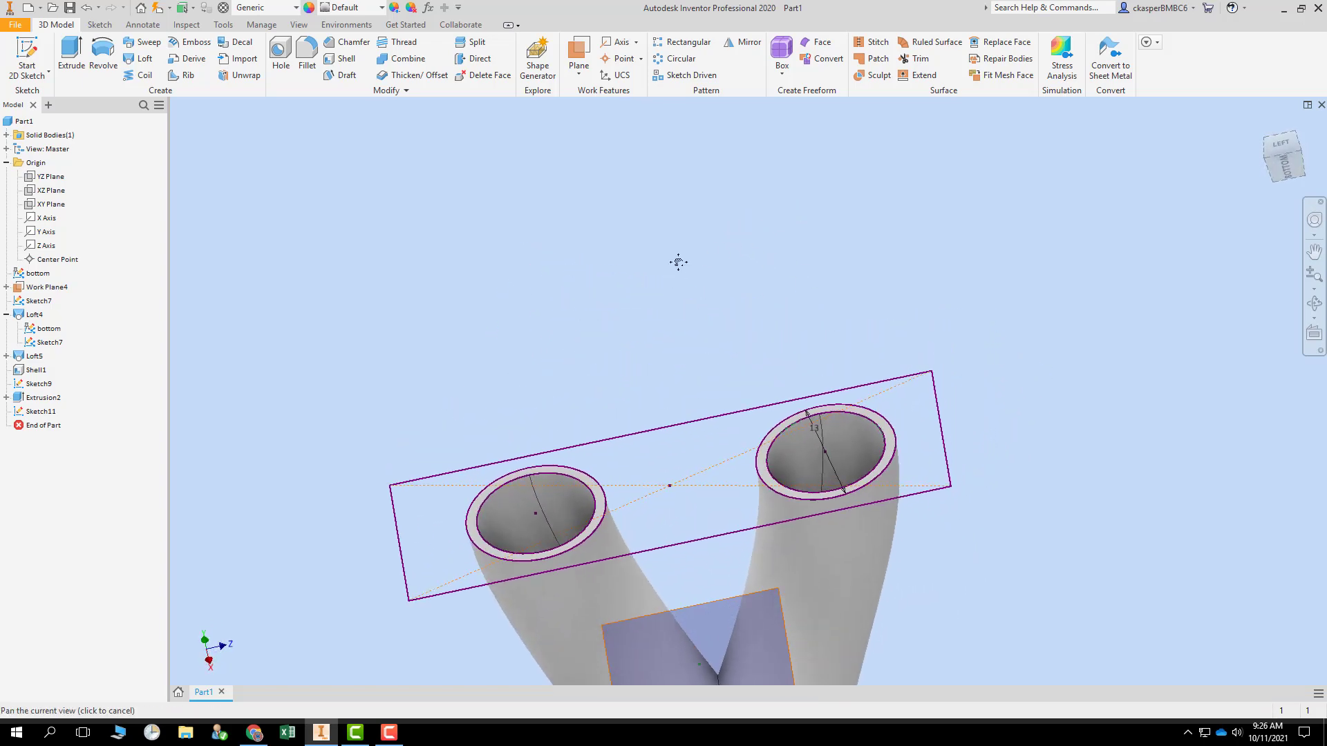
middle_click_drag(678, 262, 699, 190)
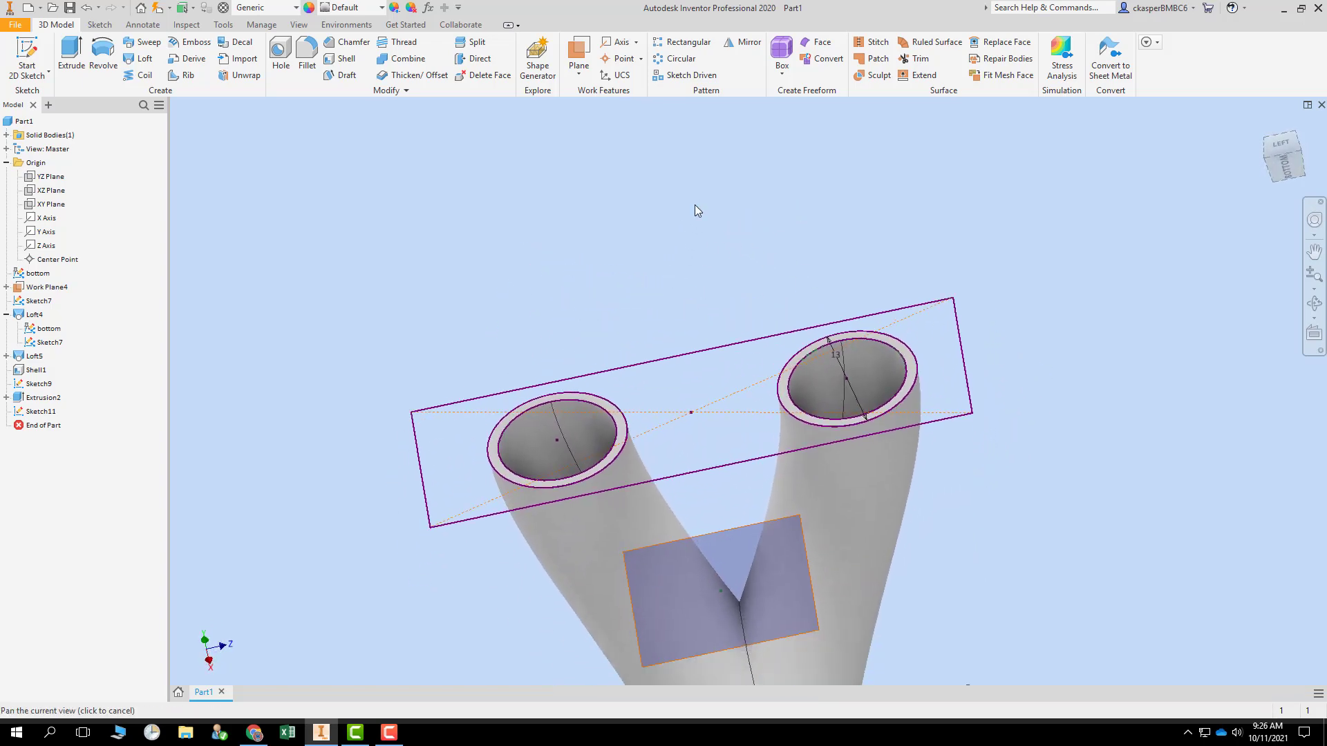
left_click(71, 59)
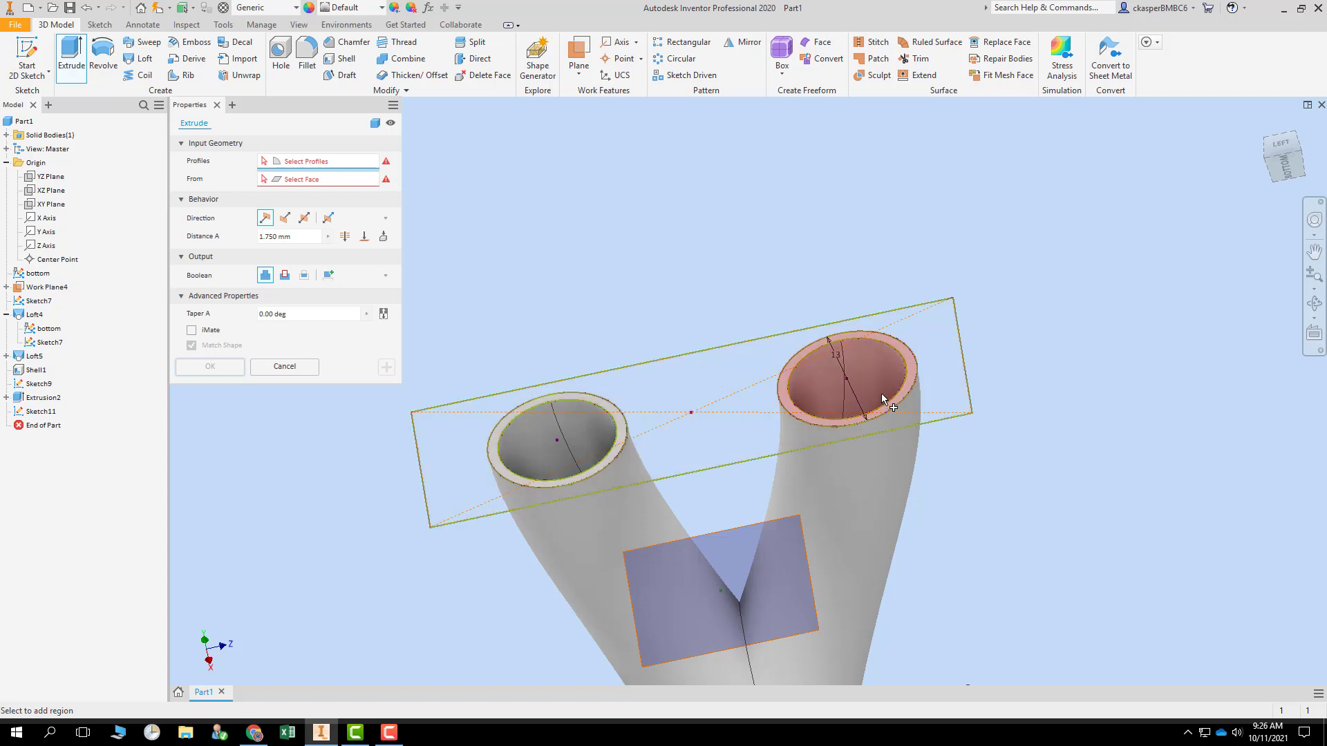
left_click(686, 360)
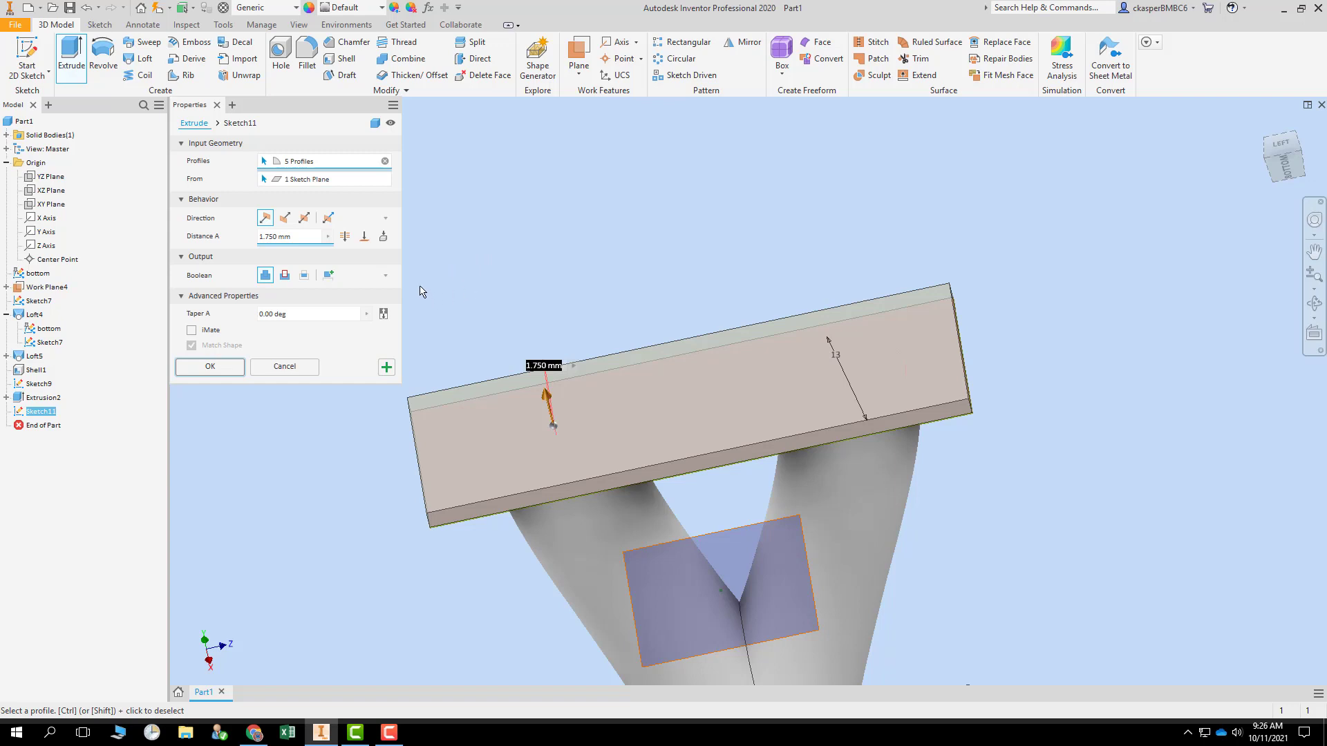
left_click(385, 162)
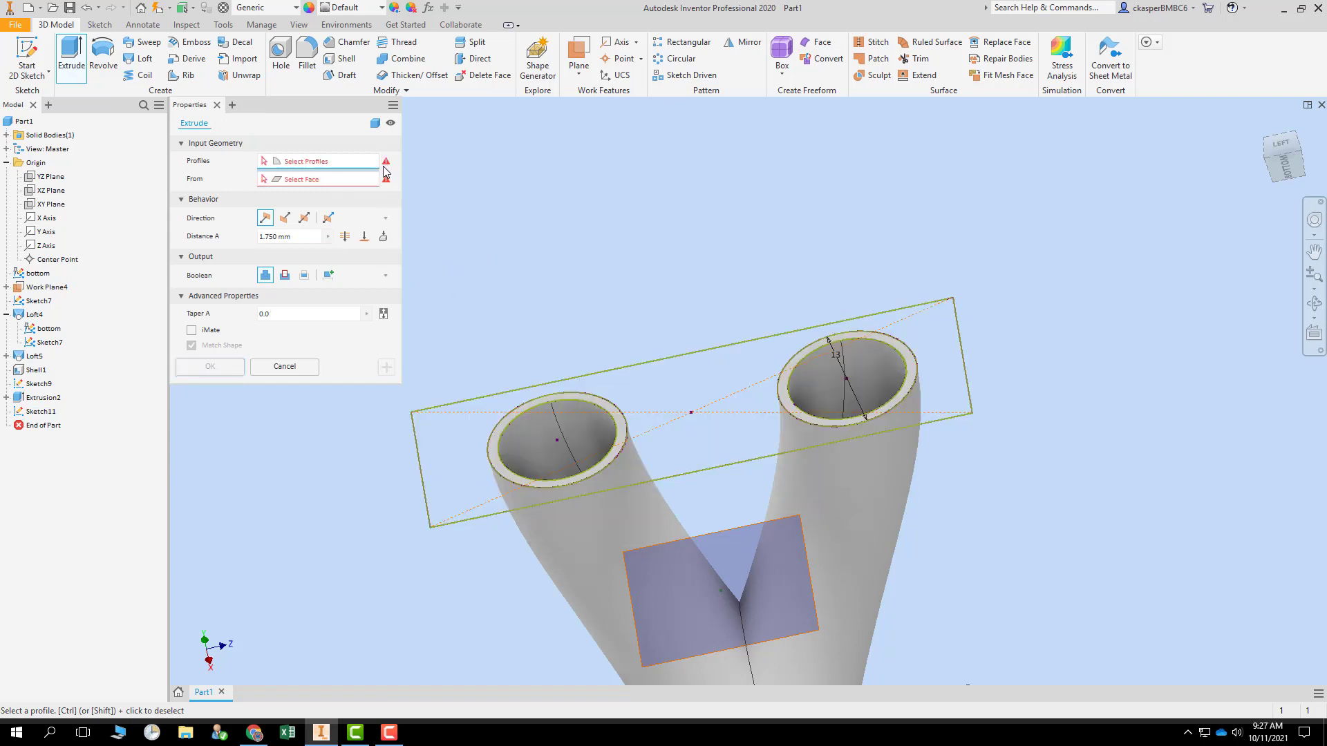
left_click(427, 469)
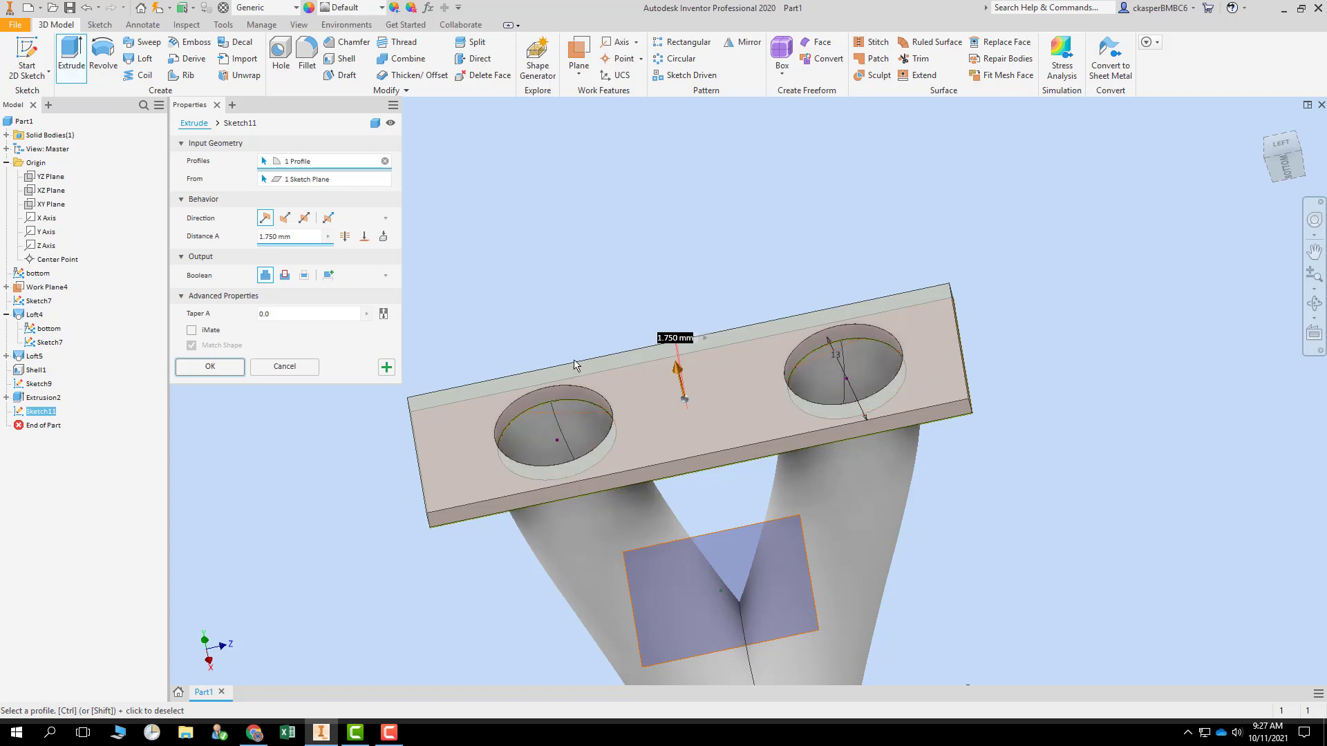
left_click(225, 365)
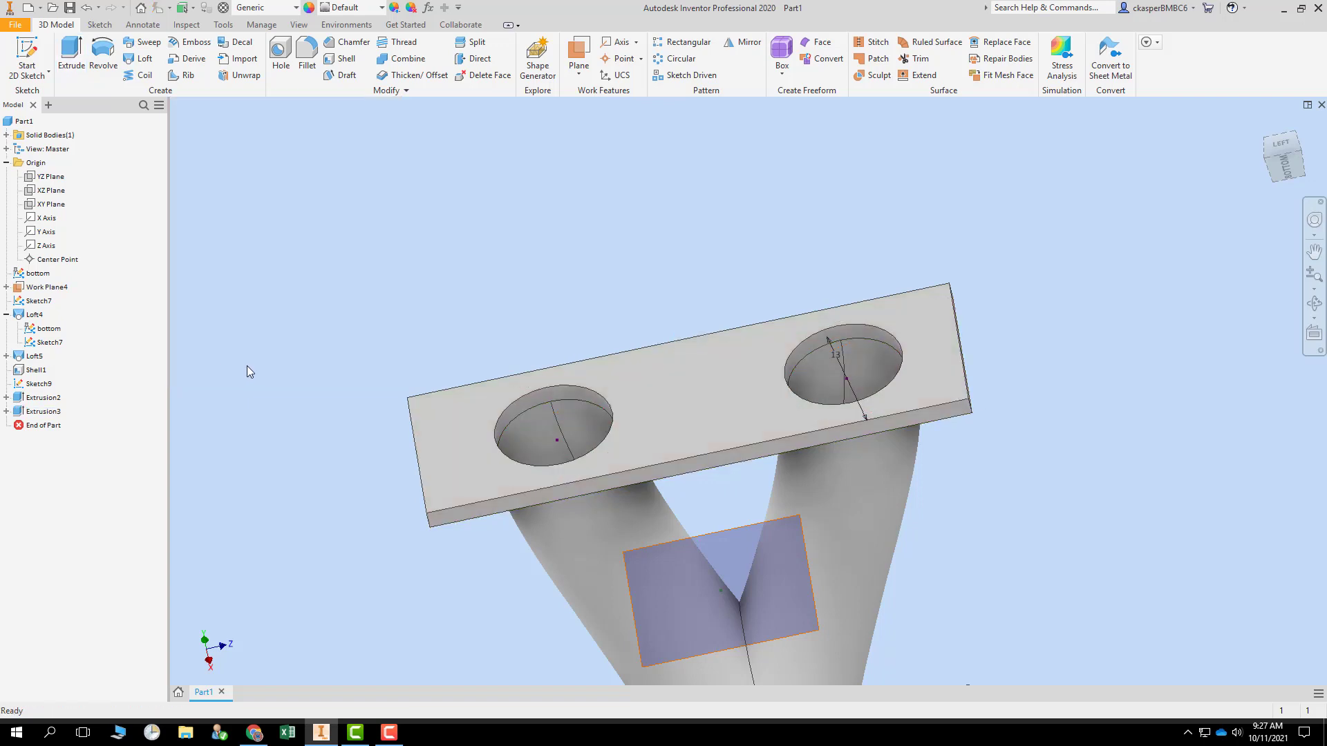
- Examine the two-hole plate, its joints with the branches and the base plate from several sides
middle_click_drag(249, 374, 270, 149, "shift")
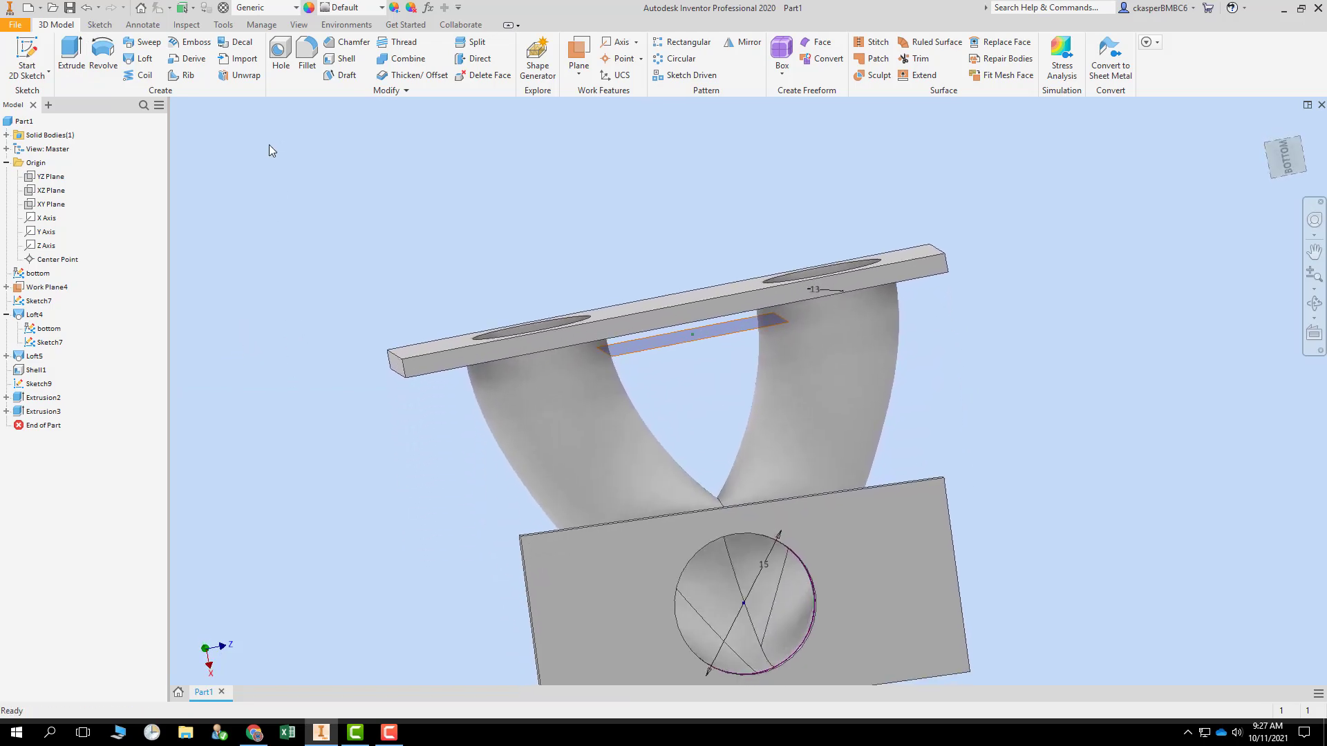
middle_click_drag(253, 346, 829, 308, "shift")
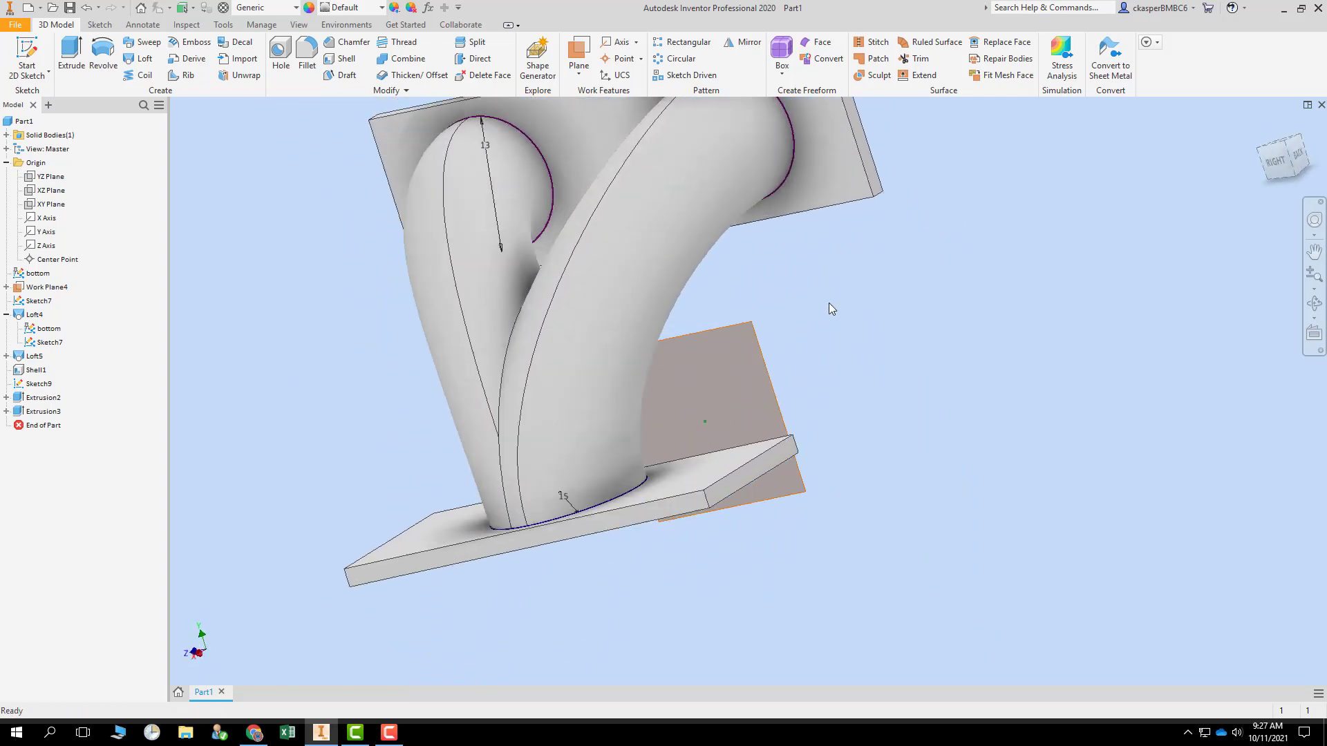
middle_click_drag(882, 273, 854, 385)
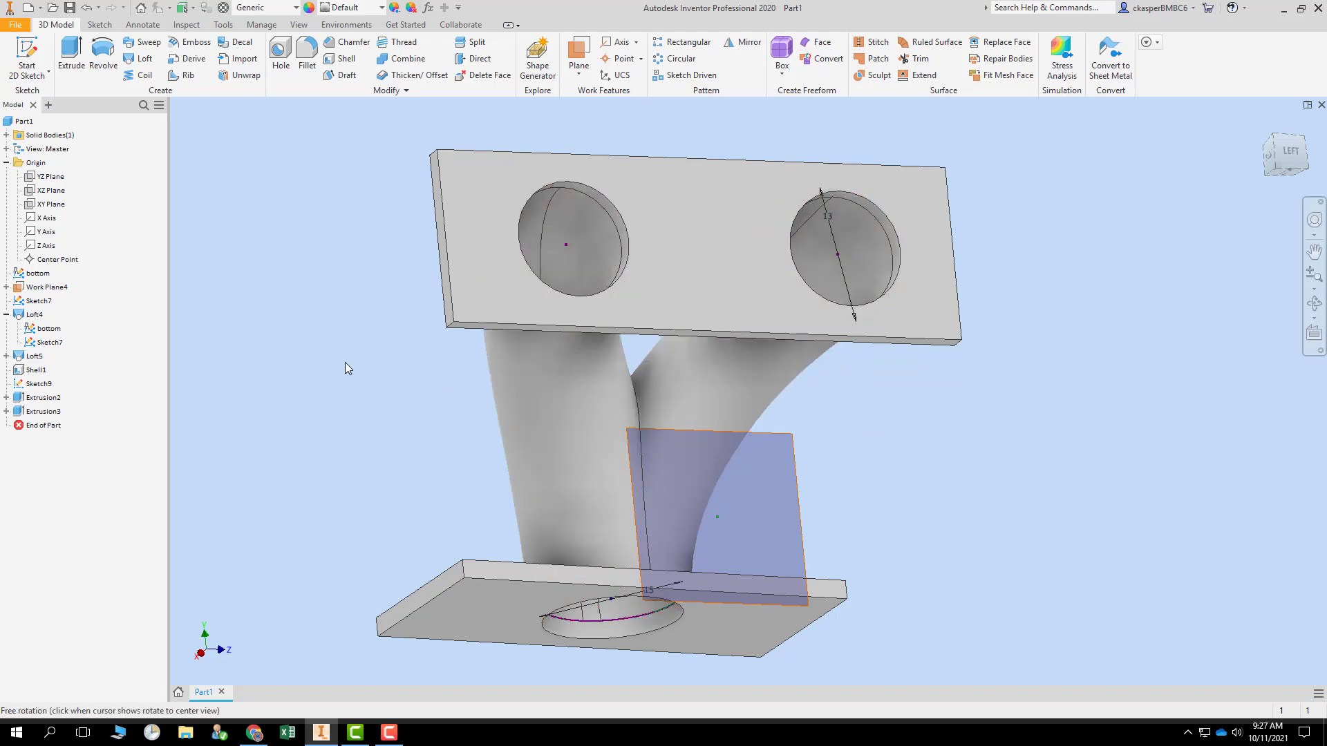
middle_click_drag(345, 363, 410, 358, "shift")
middle_click_drag(390, 271, 371, 319)
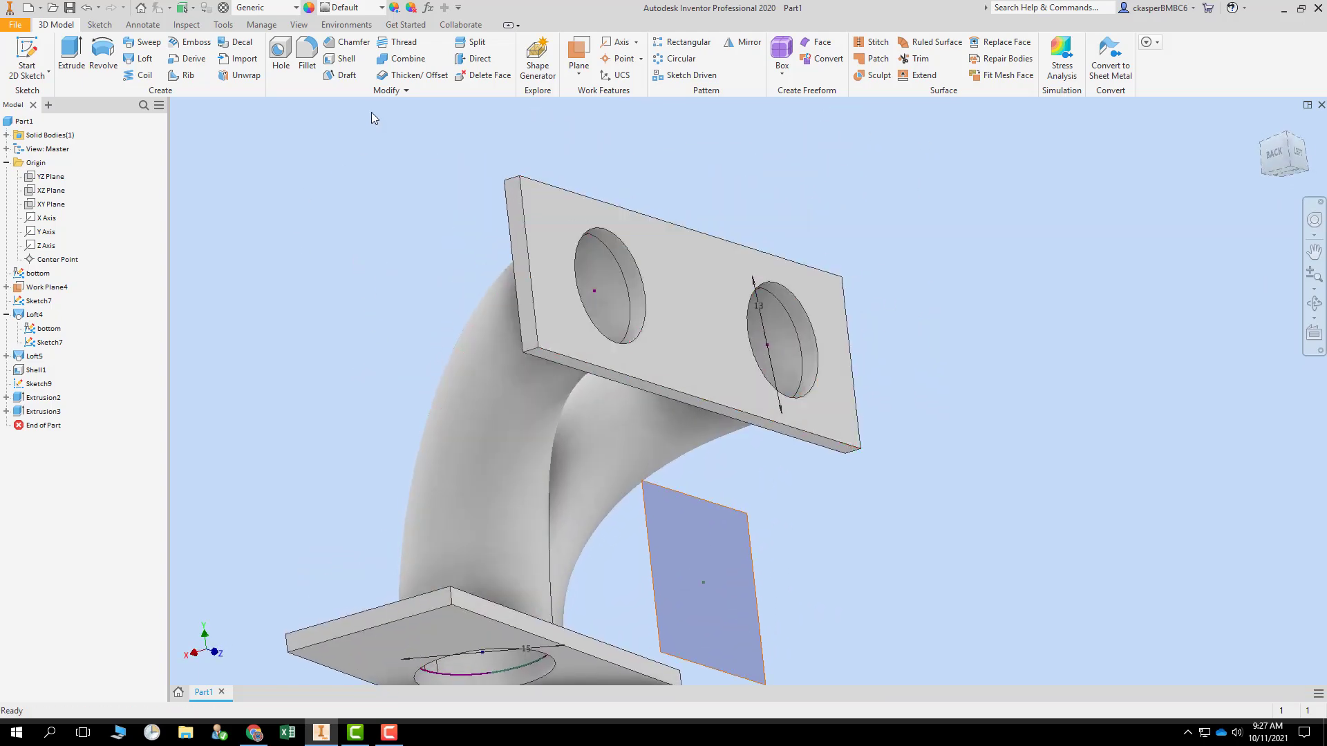
- Begin a 2 mm constant-radius fillet with the four short corner edges of the two-hole plate selected
left_click(308, 47)
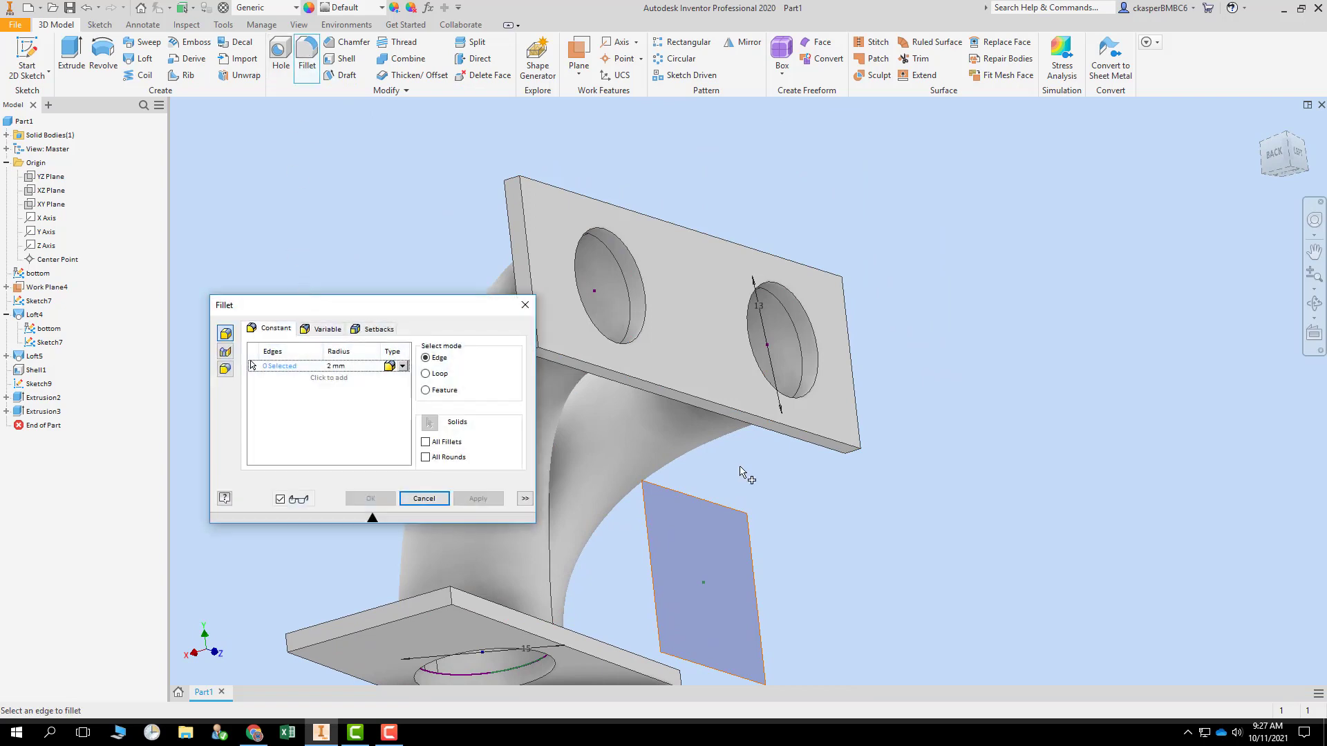
left_click(855, 454)
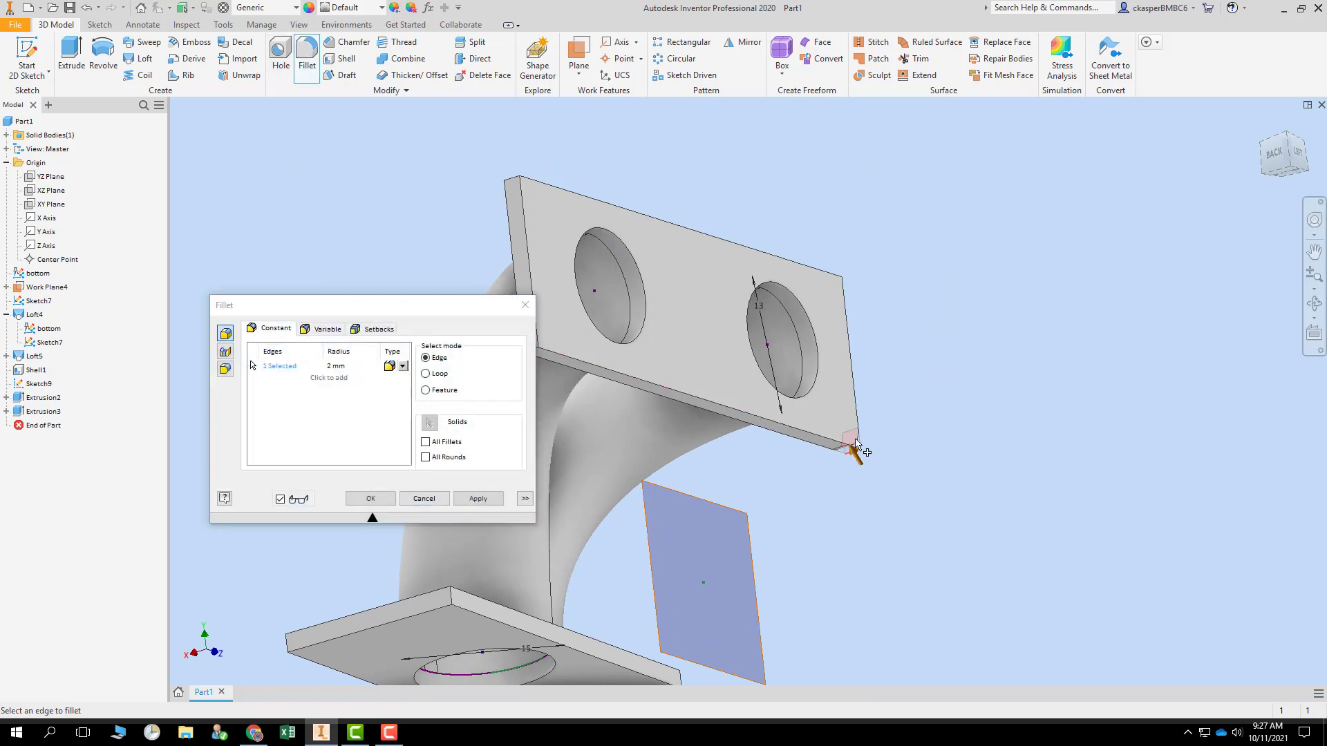
left_click(511, 183)
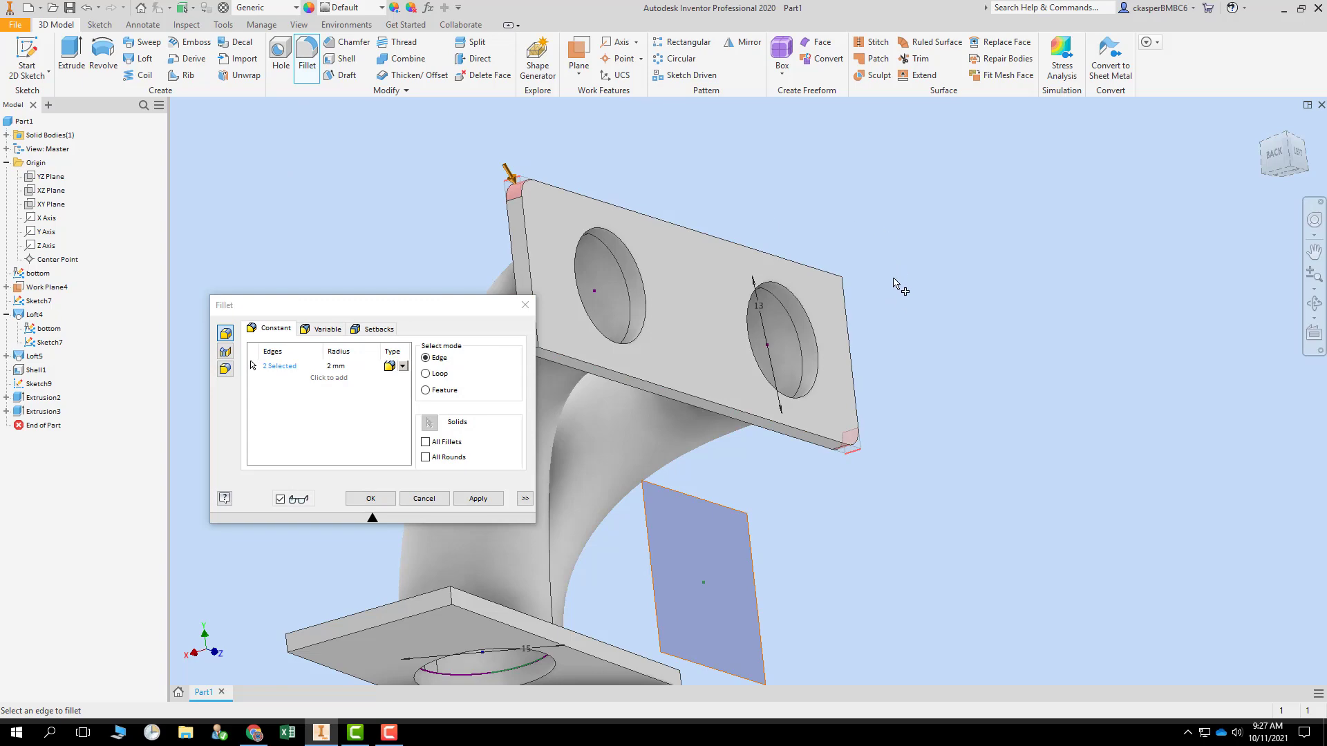
middle_click_drag(906, 314, 954, 296, "shift")
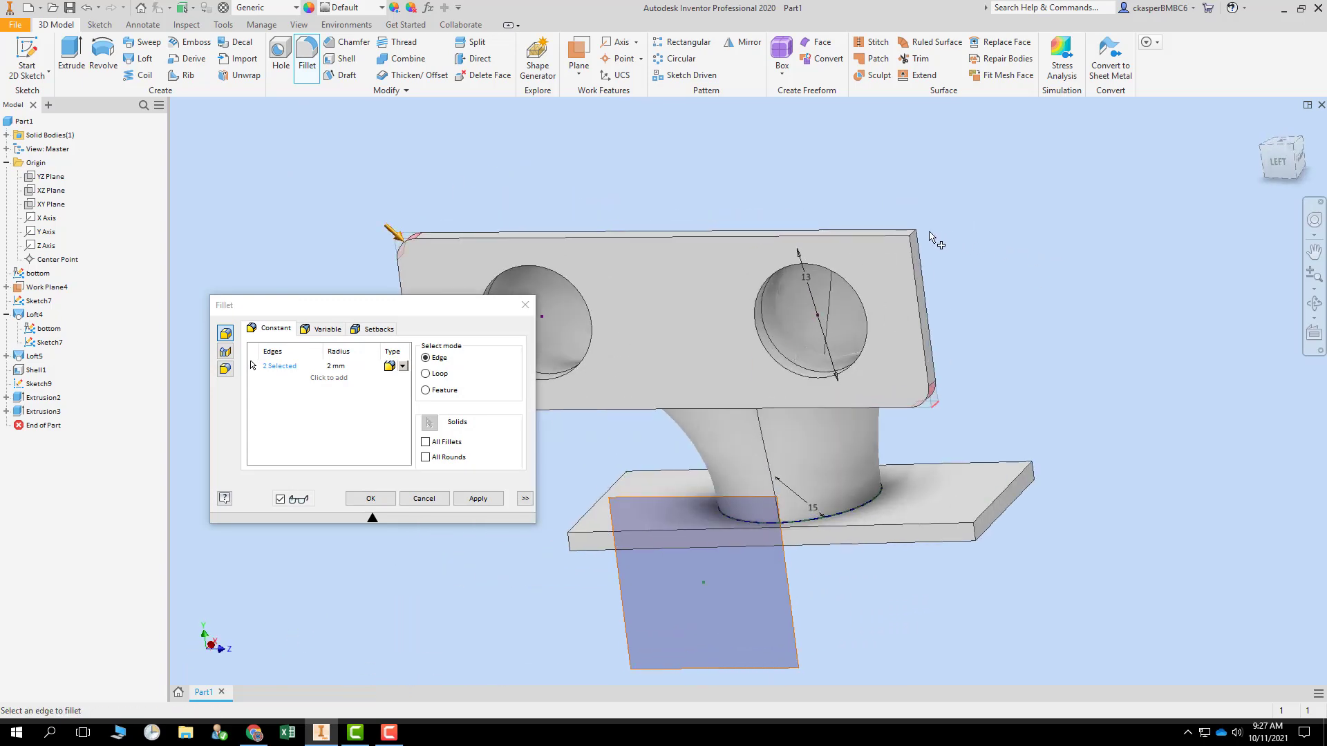
middle_click_drag(937, 414, 736, 428, "shift")
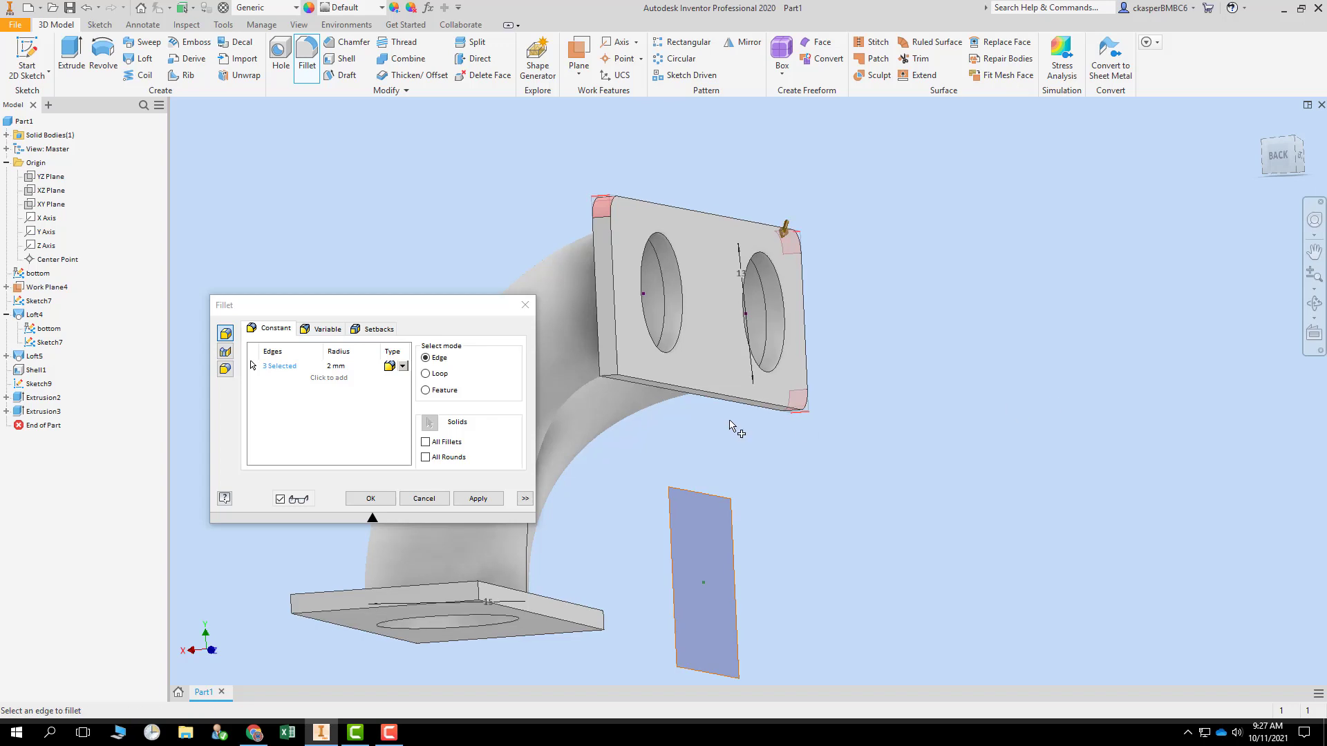
left_click(610, 375)
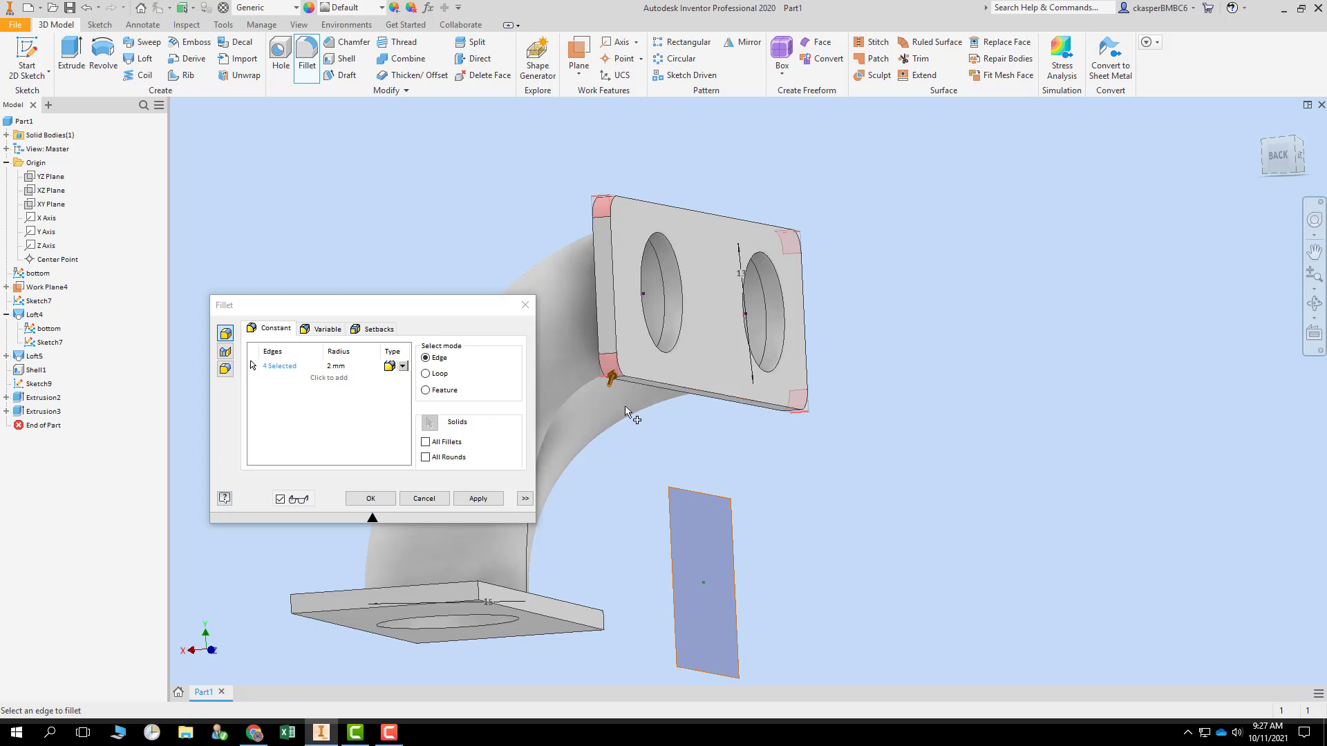
- Add the base plate's short corner edges to the 2 mm fillet and apply it
left_click(477, 591)
middle_click_drag(1012, 554, 873, 566, "shift")
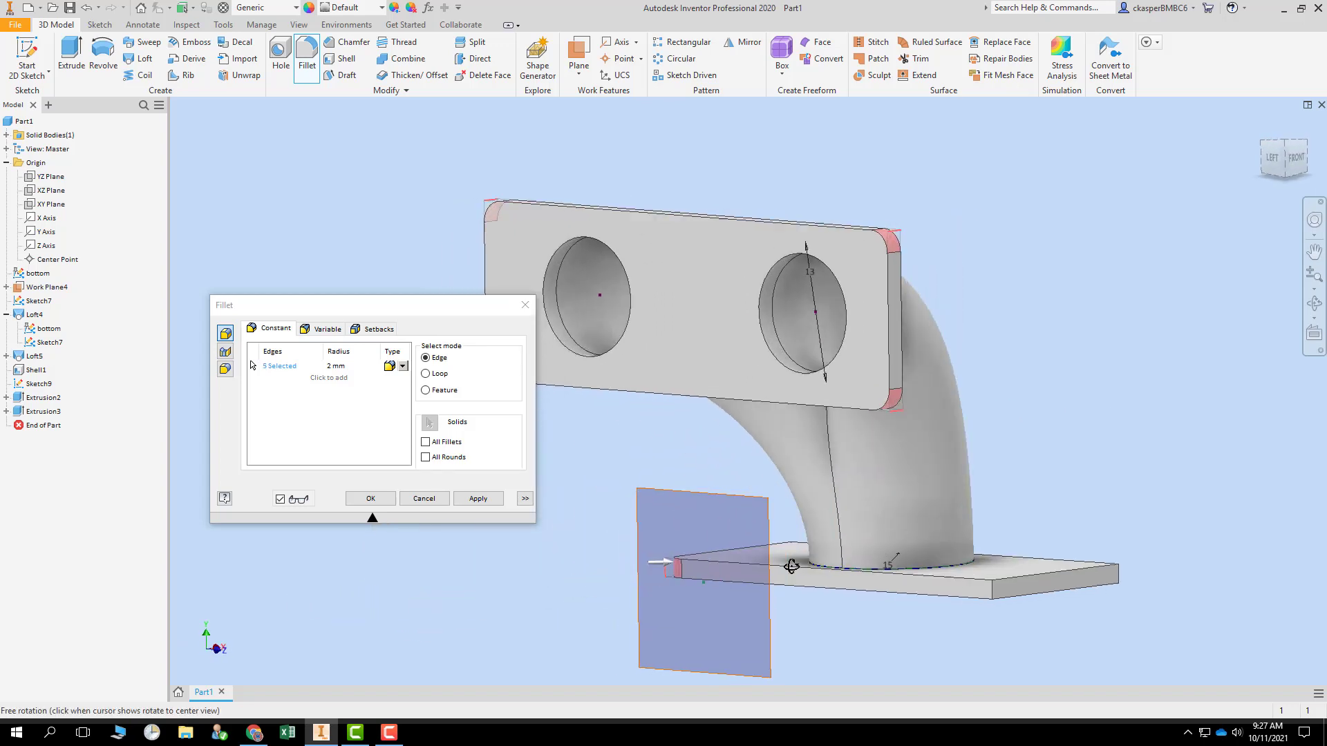
left_click(991, 593)
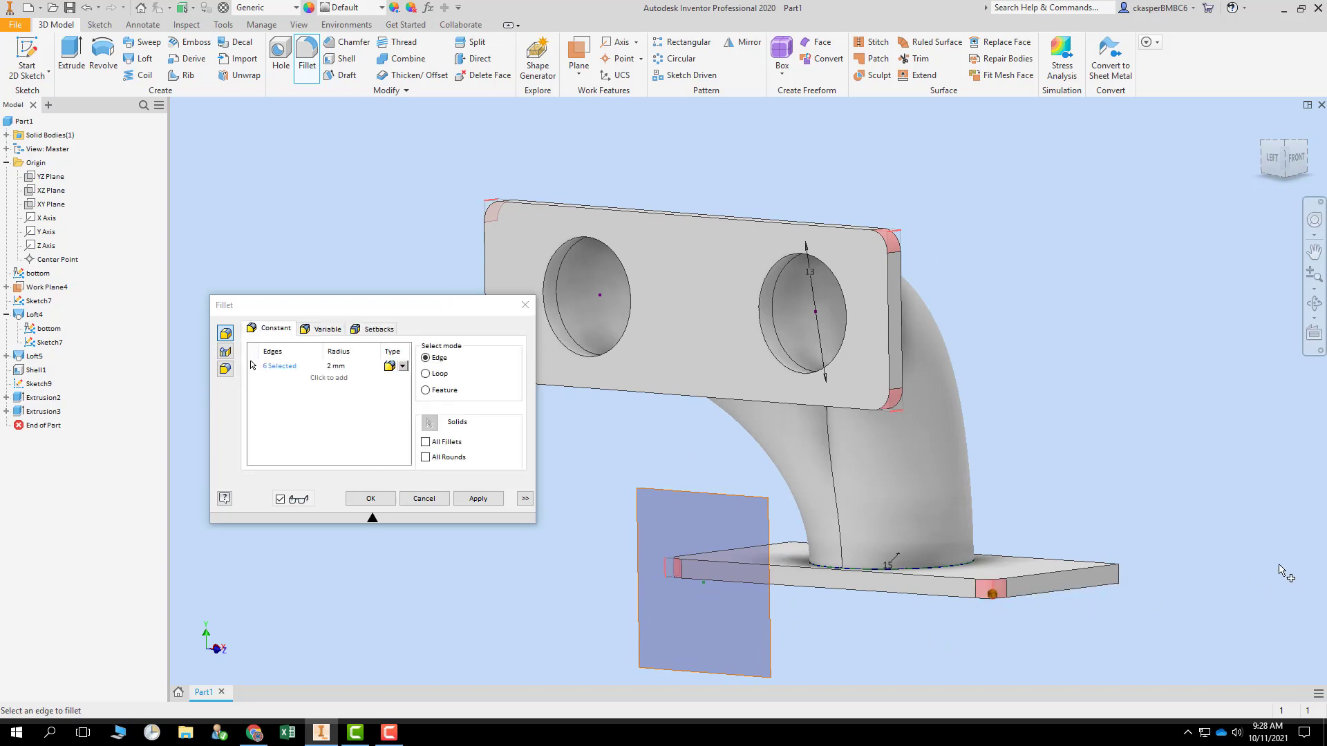
middle_click_drag(1194, 590, 945, 597, "shift")
left_click(832, 650)
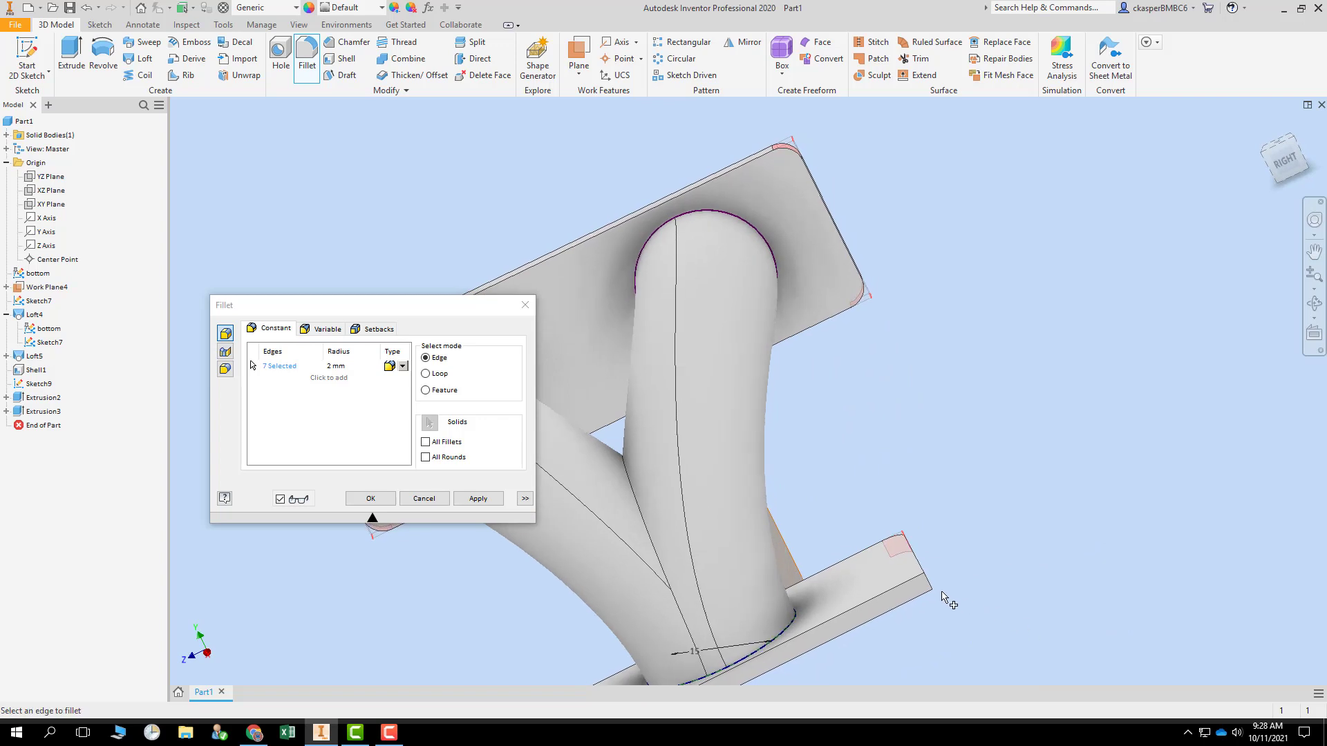
left_click(371, 498)
scroll(898, 406, "down", 3)
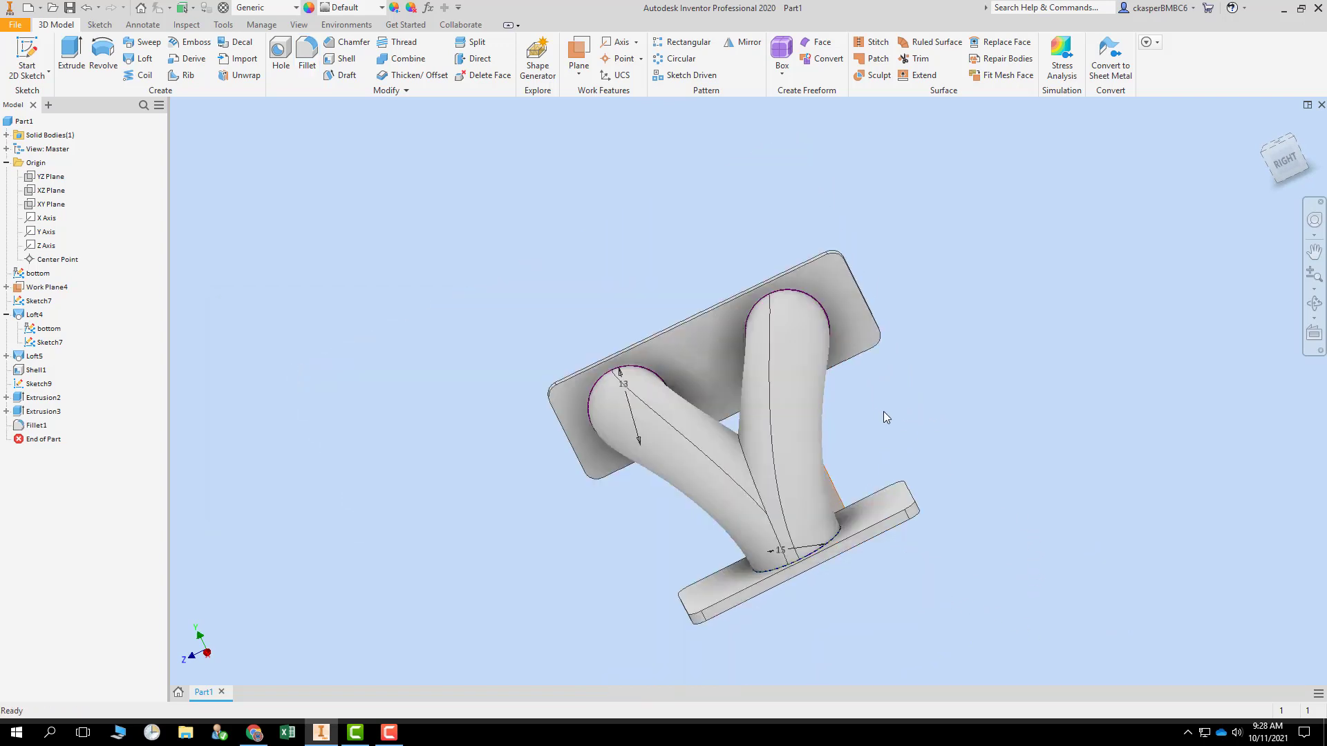
middle_click_drag(883, 412, 470, 428, "shift")
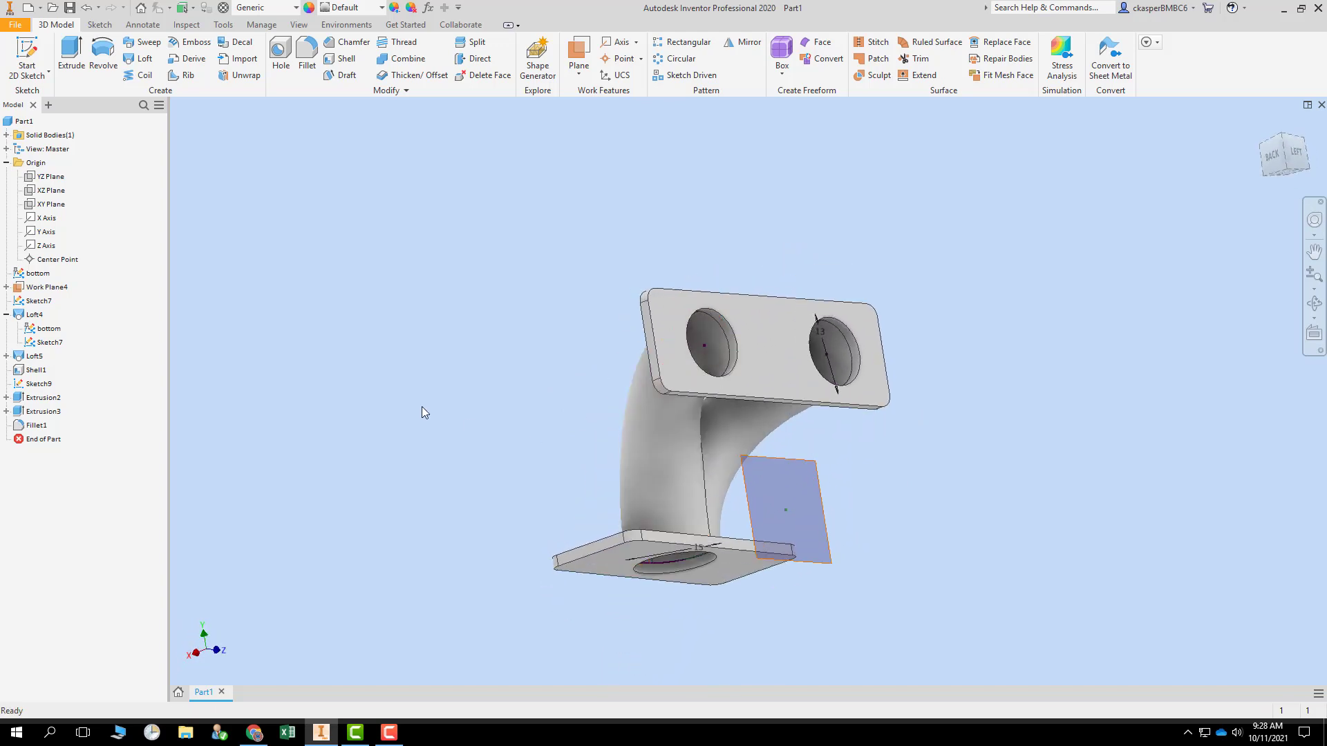